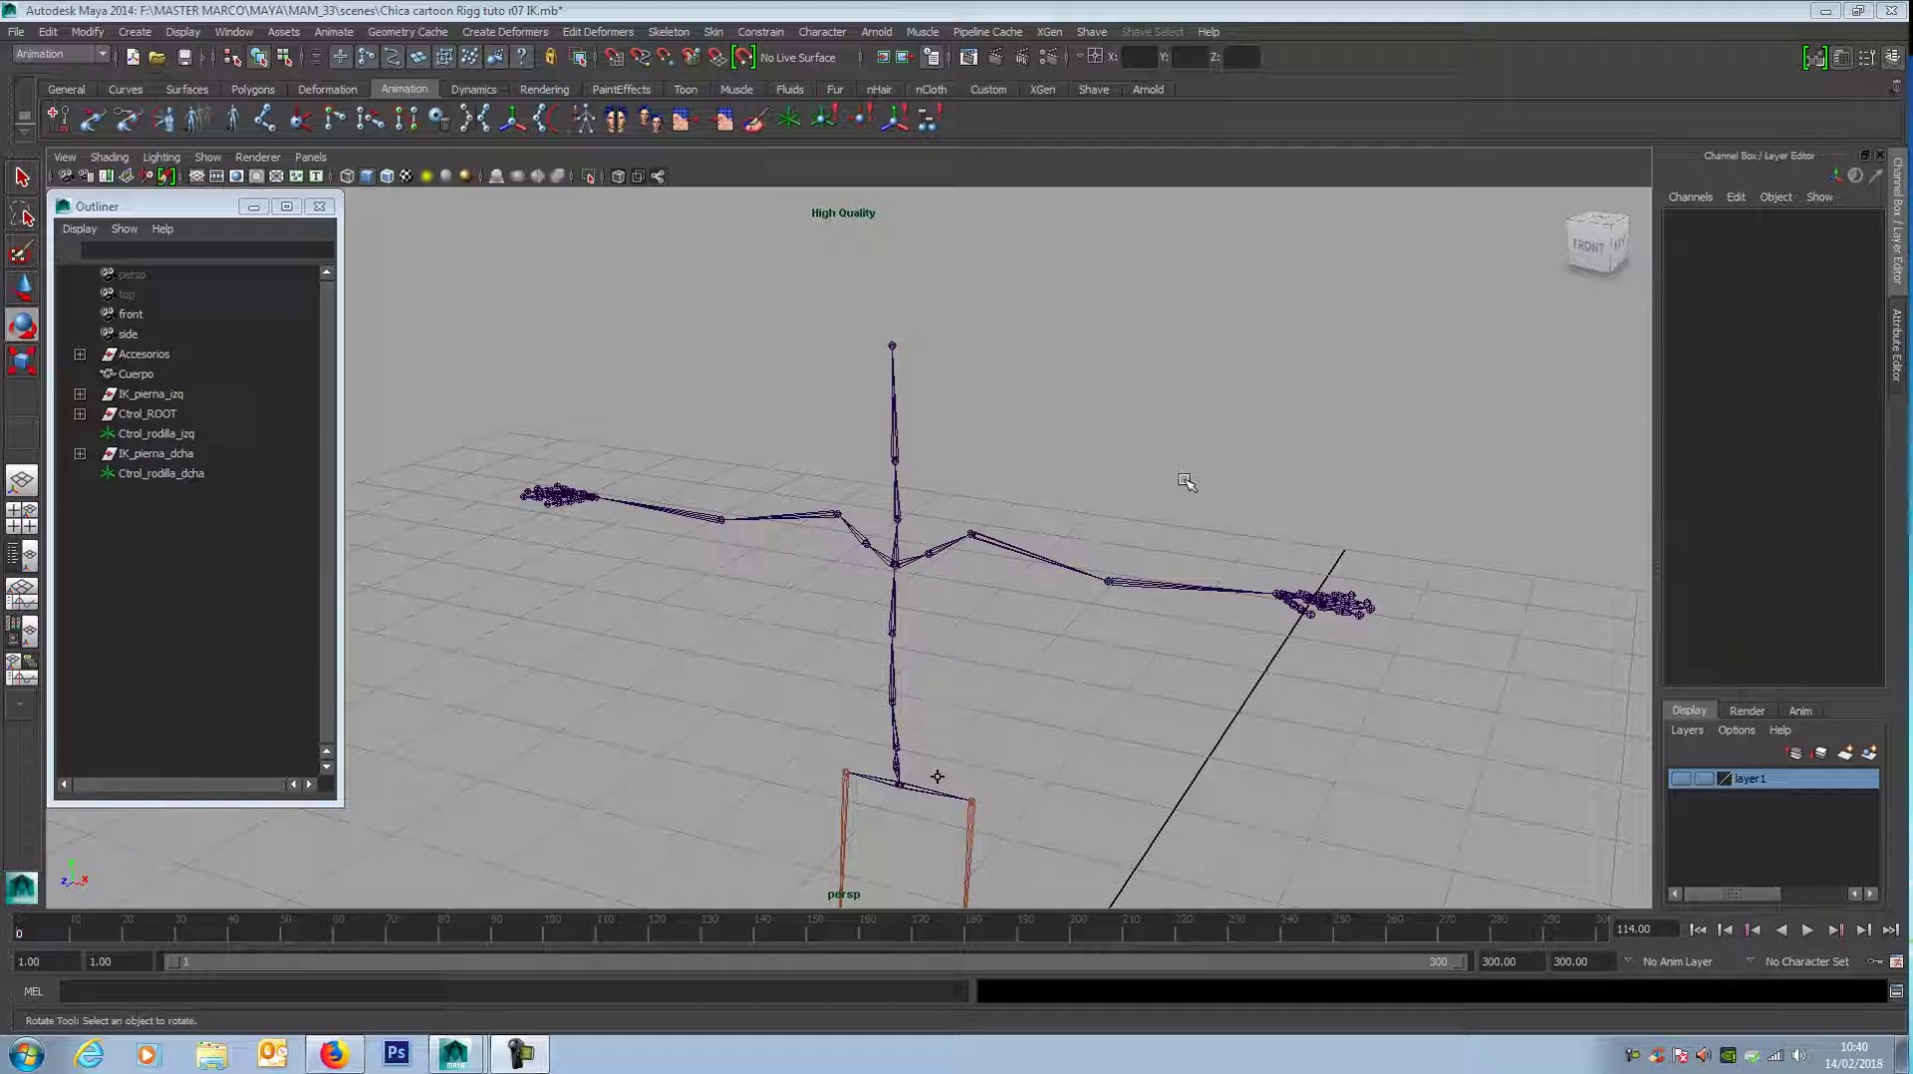
Step: Try rotating the left shoulder joint J_hombro_izq about 81 degrees around Z, and undo the rotation
left_click(991, 535)
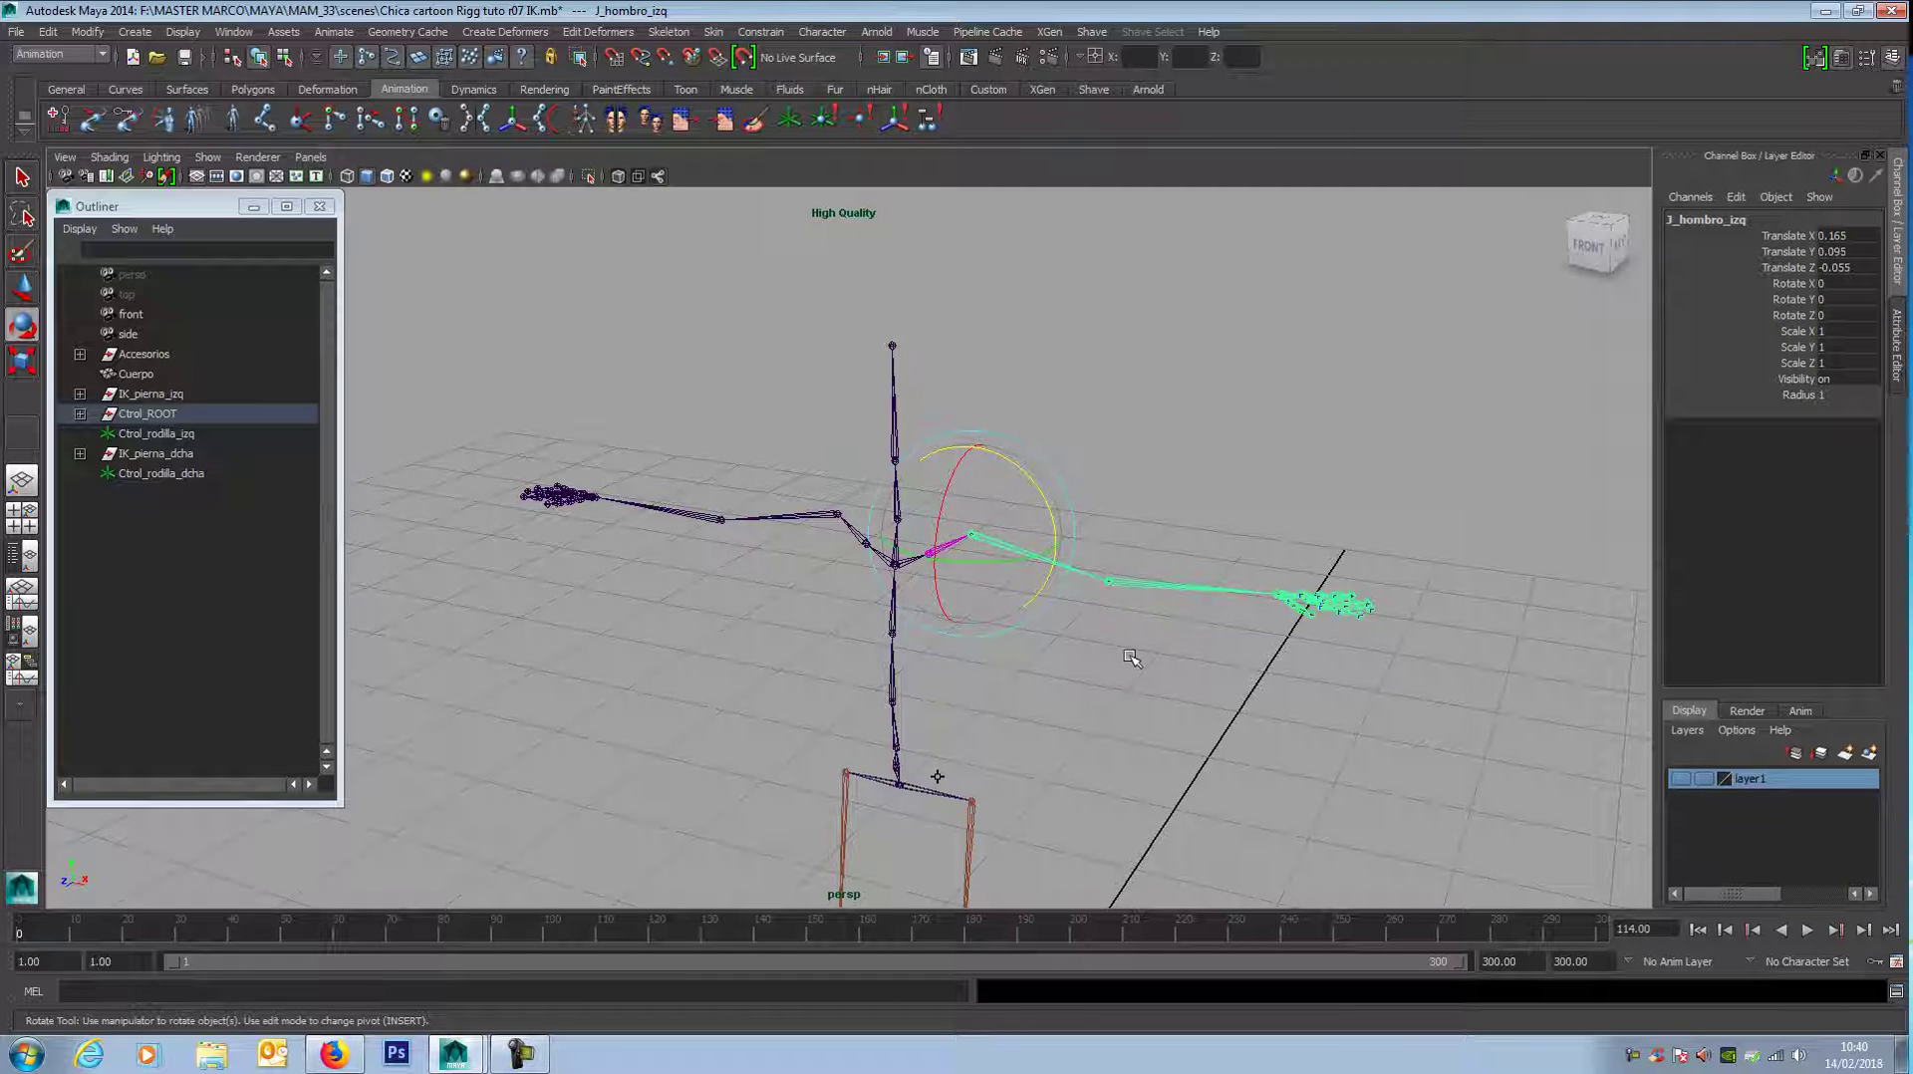
scroll(1132, 658, "up", 4)
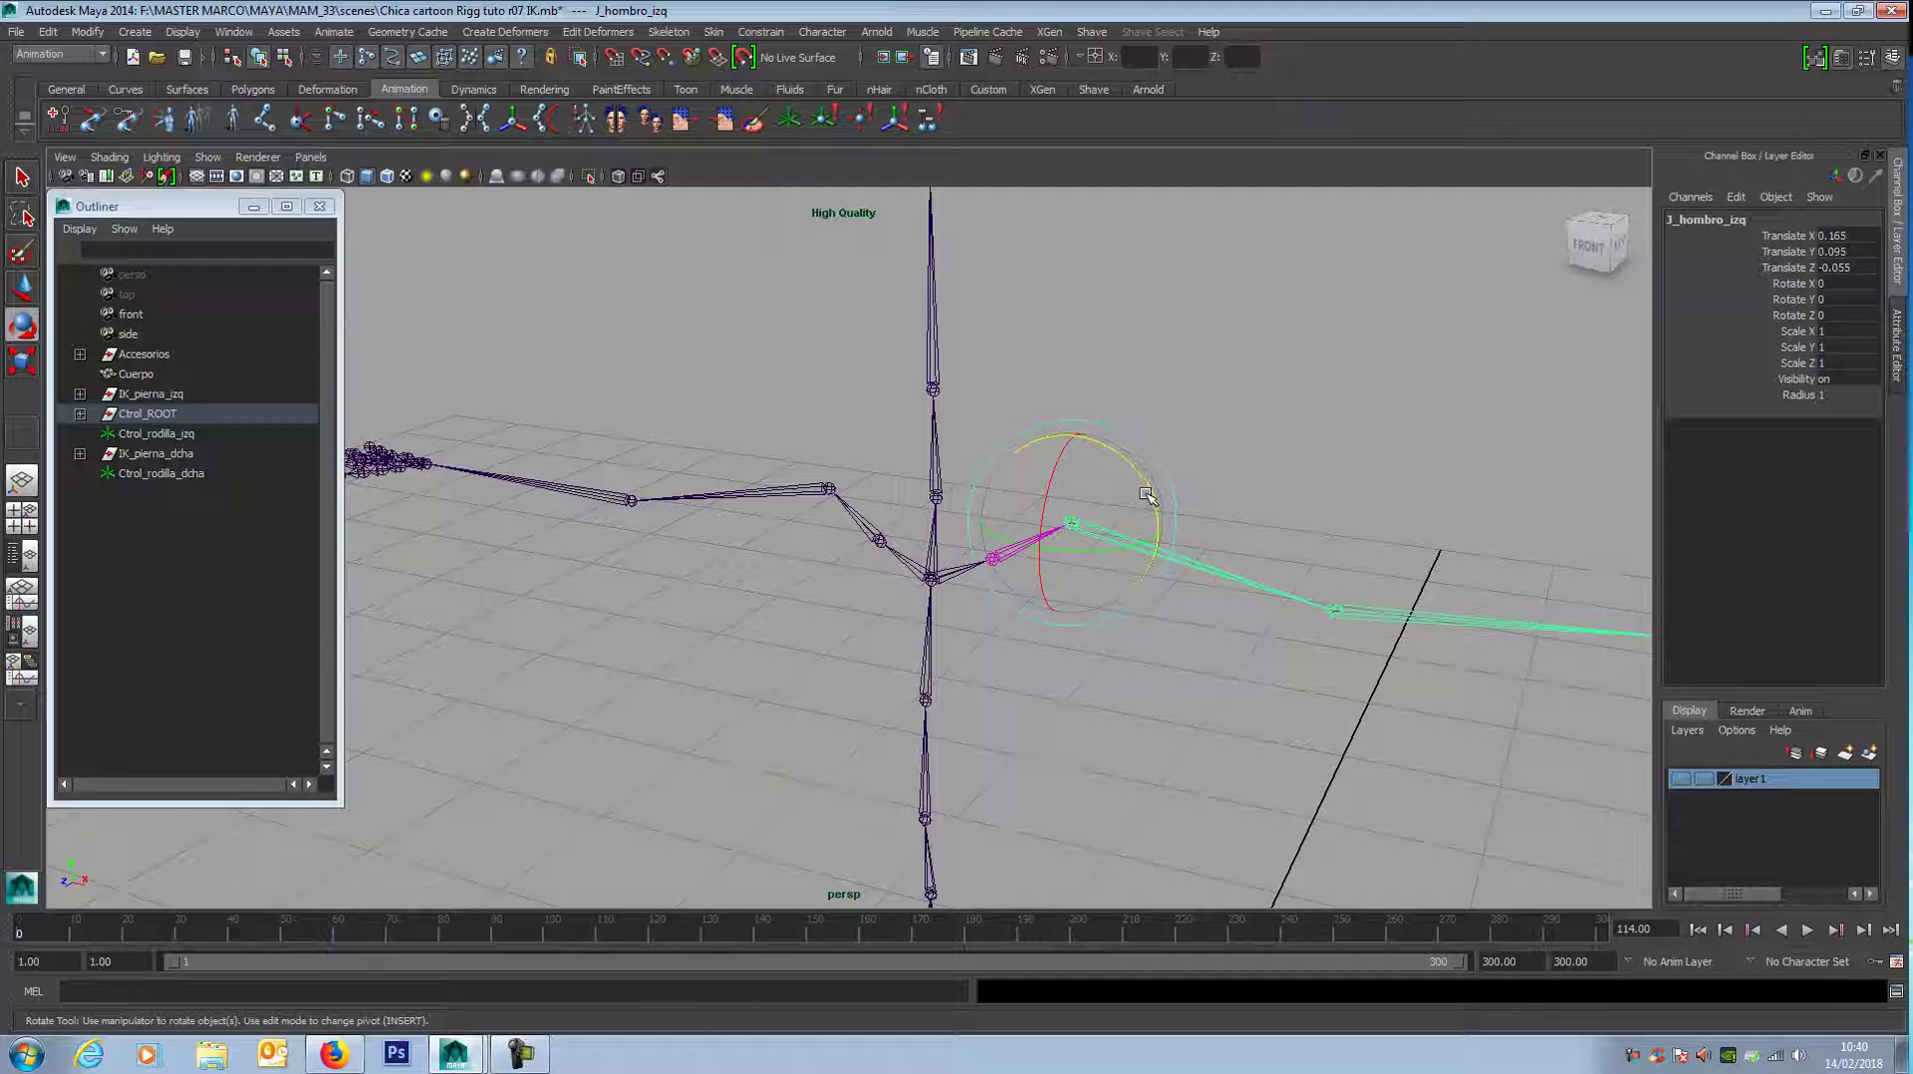
left_click_drag(1146, 493, 1050, 432)
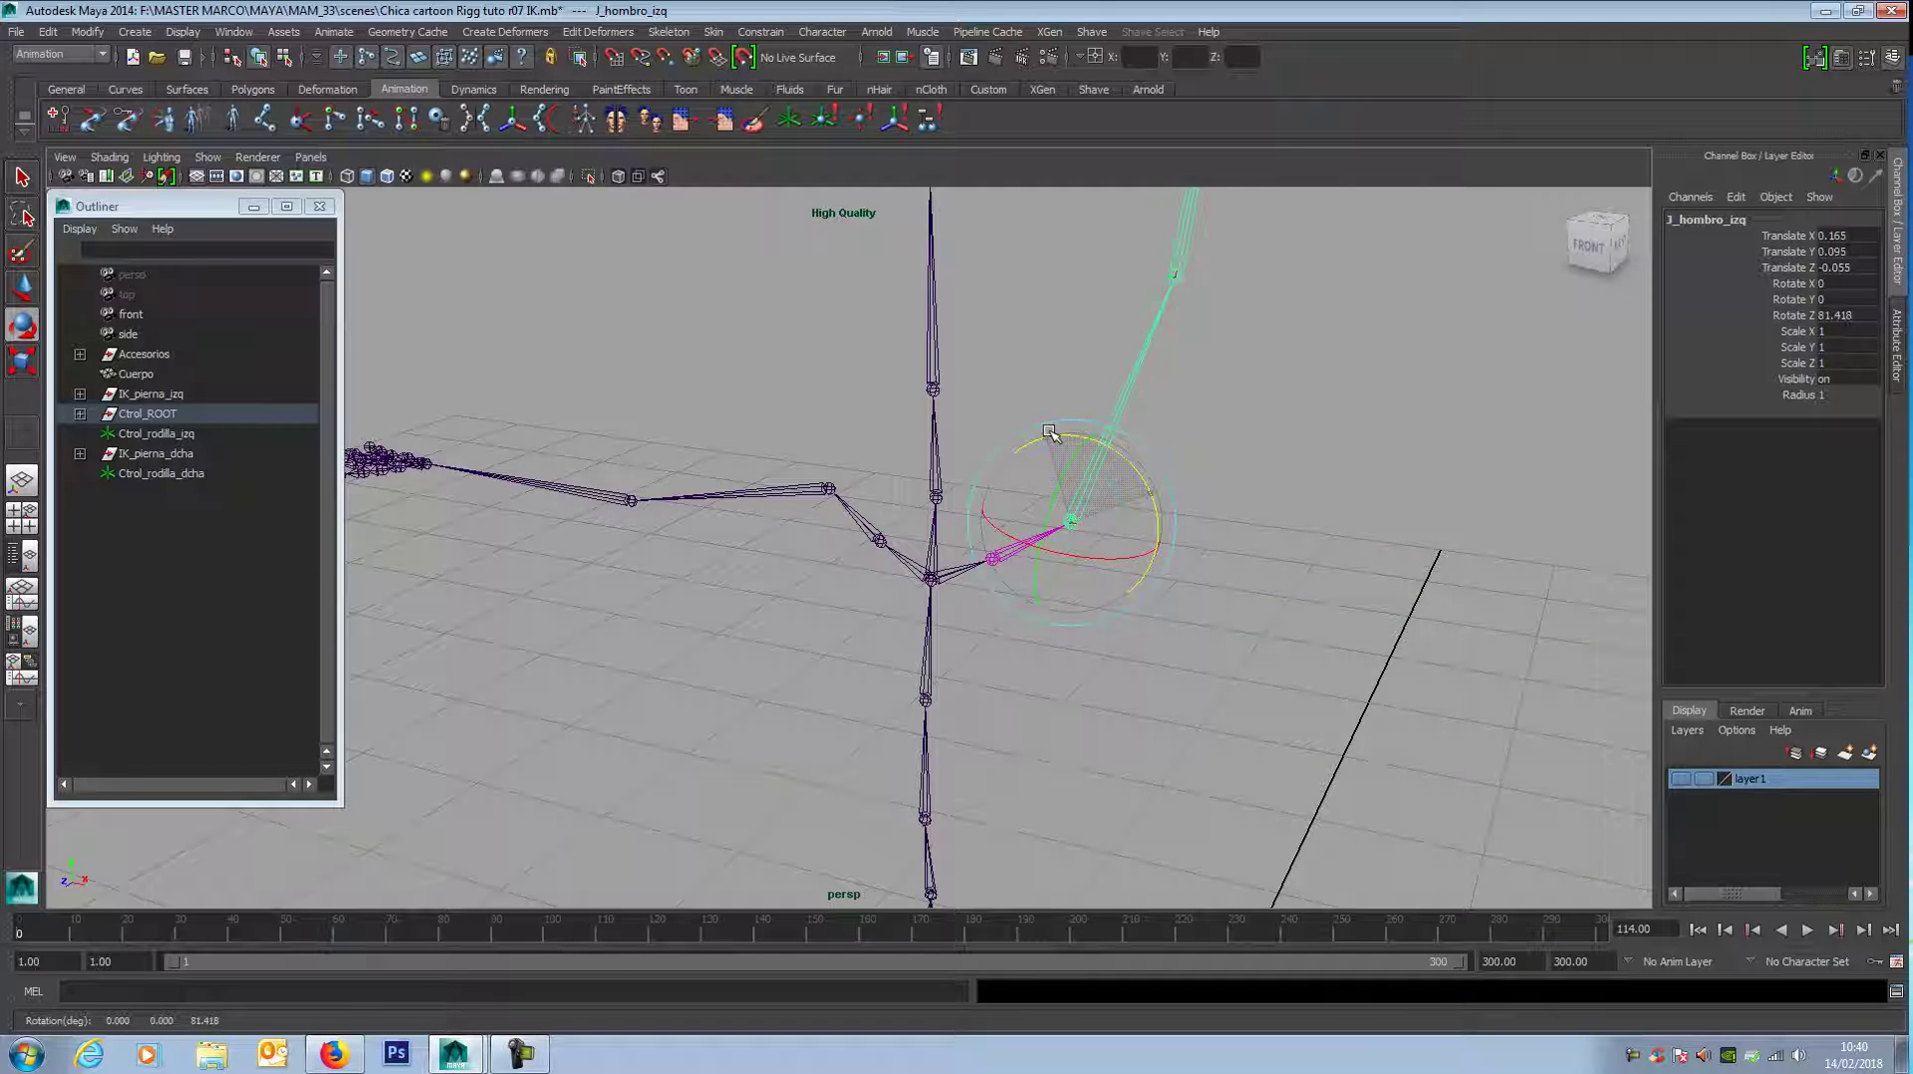
key("ctrl+z")
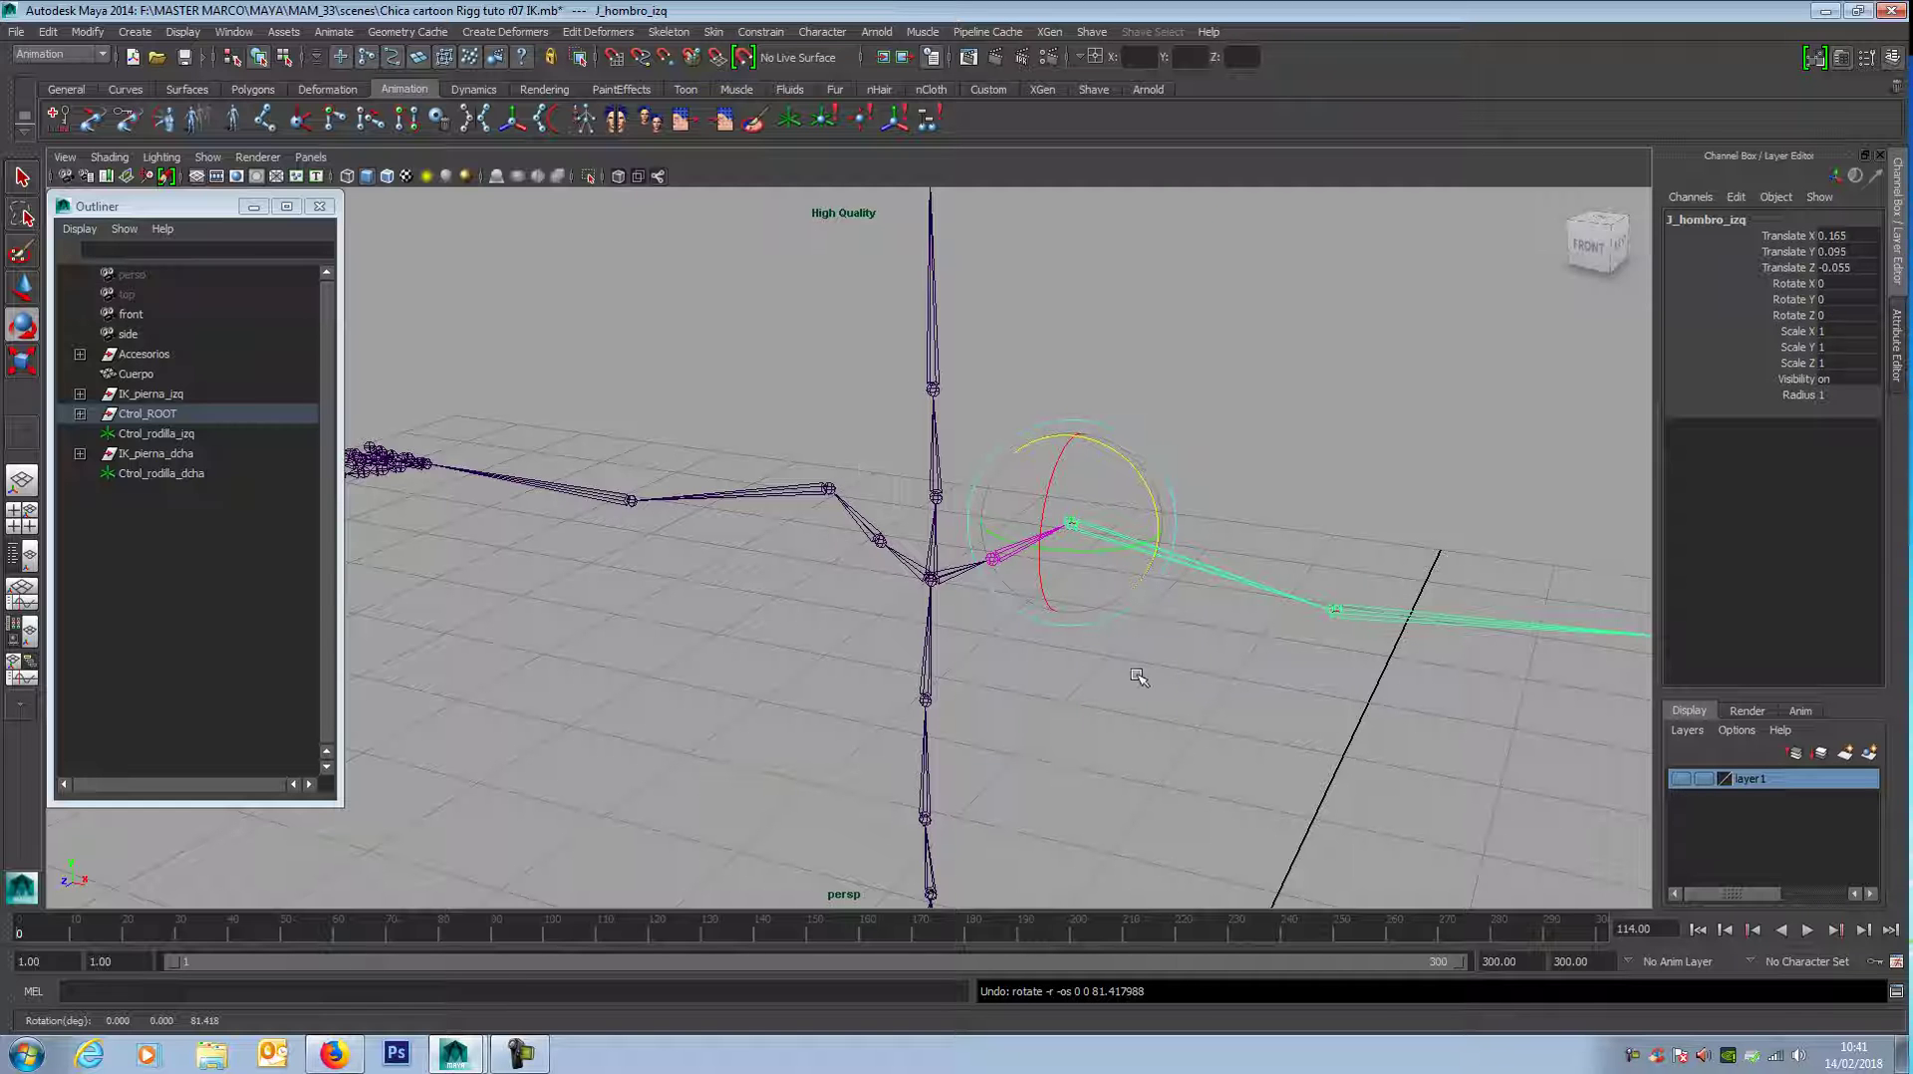
Step: Open Set Driven Key for J_hombro_izq and load that shoulder joint as the driver
middle_click_drag(1189, 673, 1149, 684, "alt")
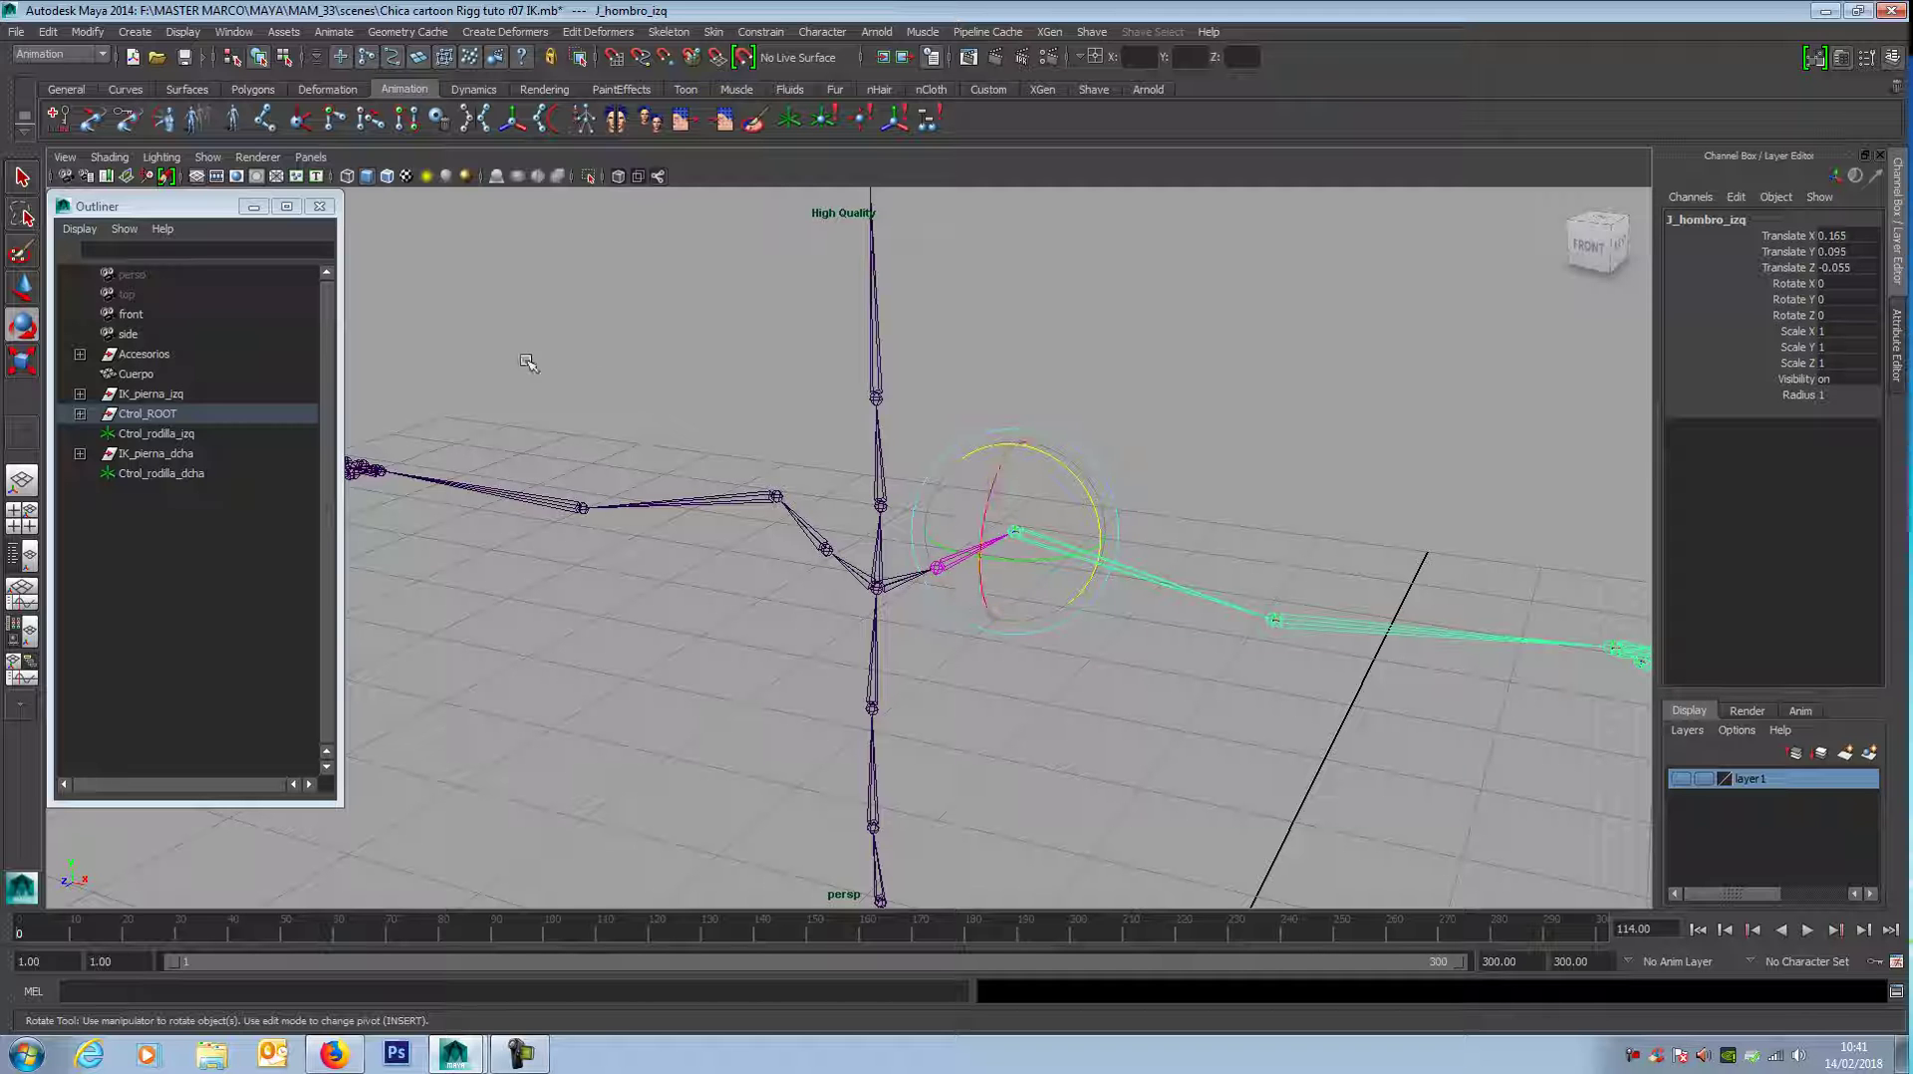
left_click(334, 32)
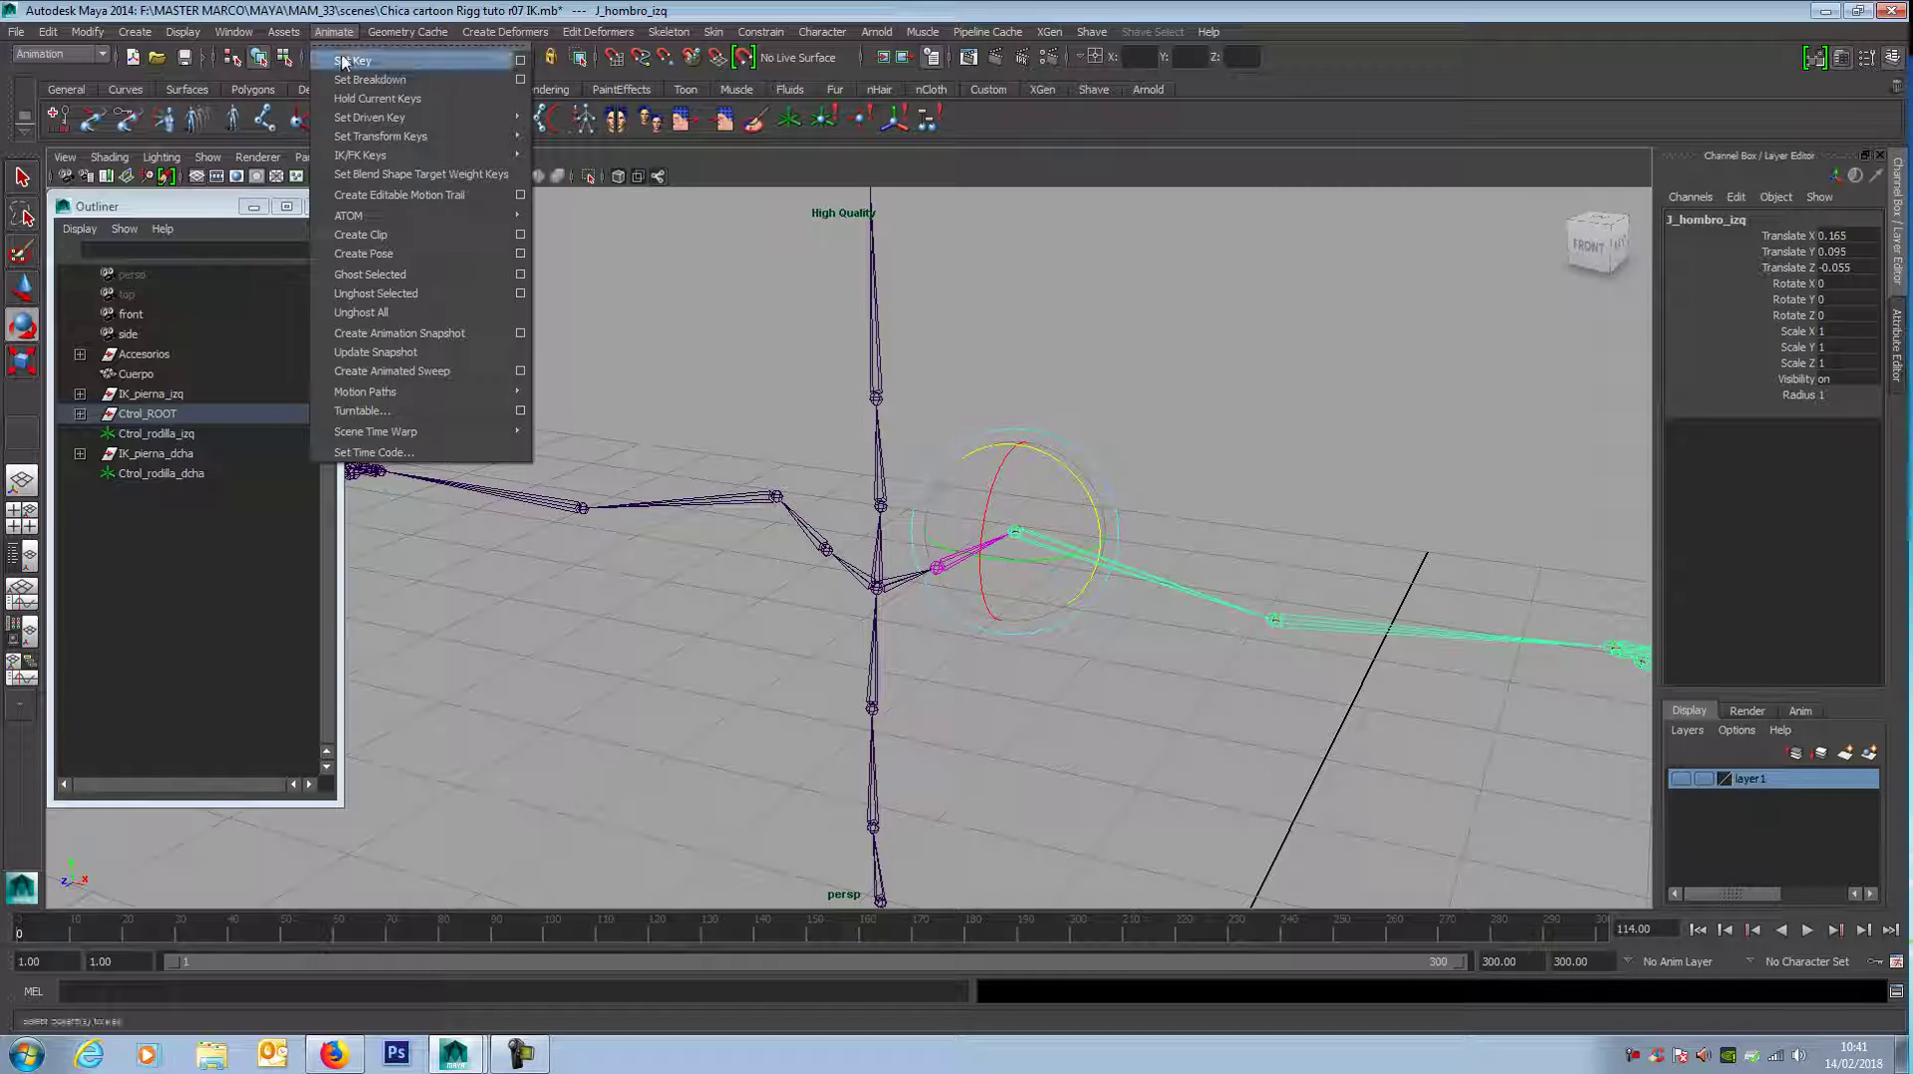
mouse_move(429, 120)
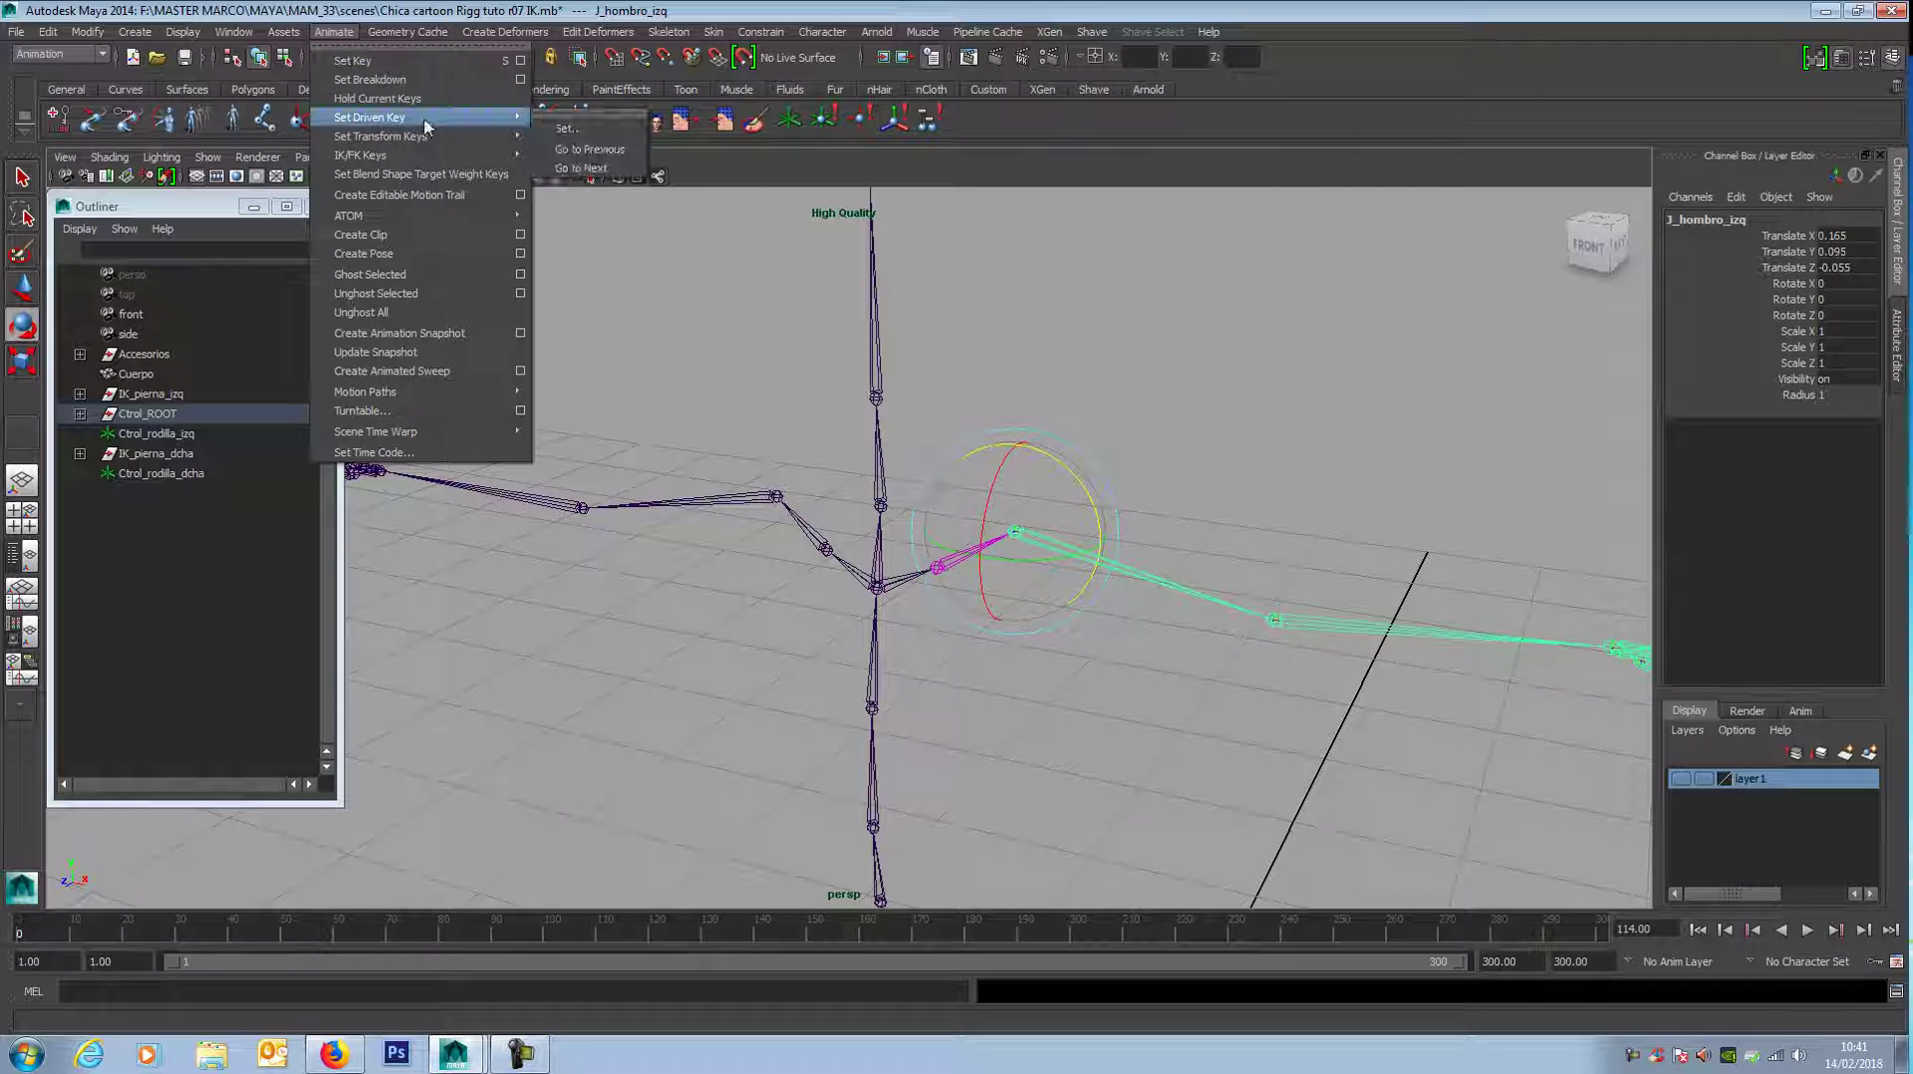
left_click(568, 129)
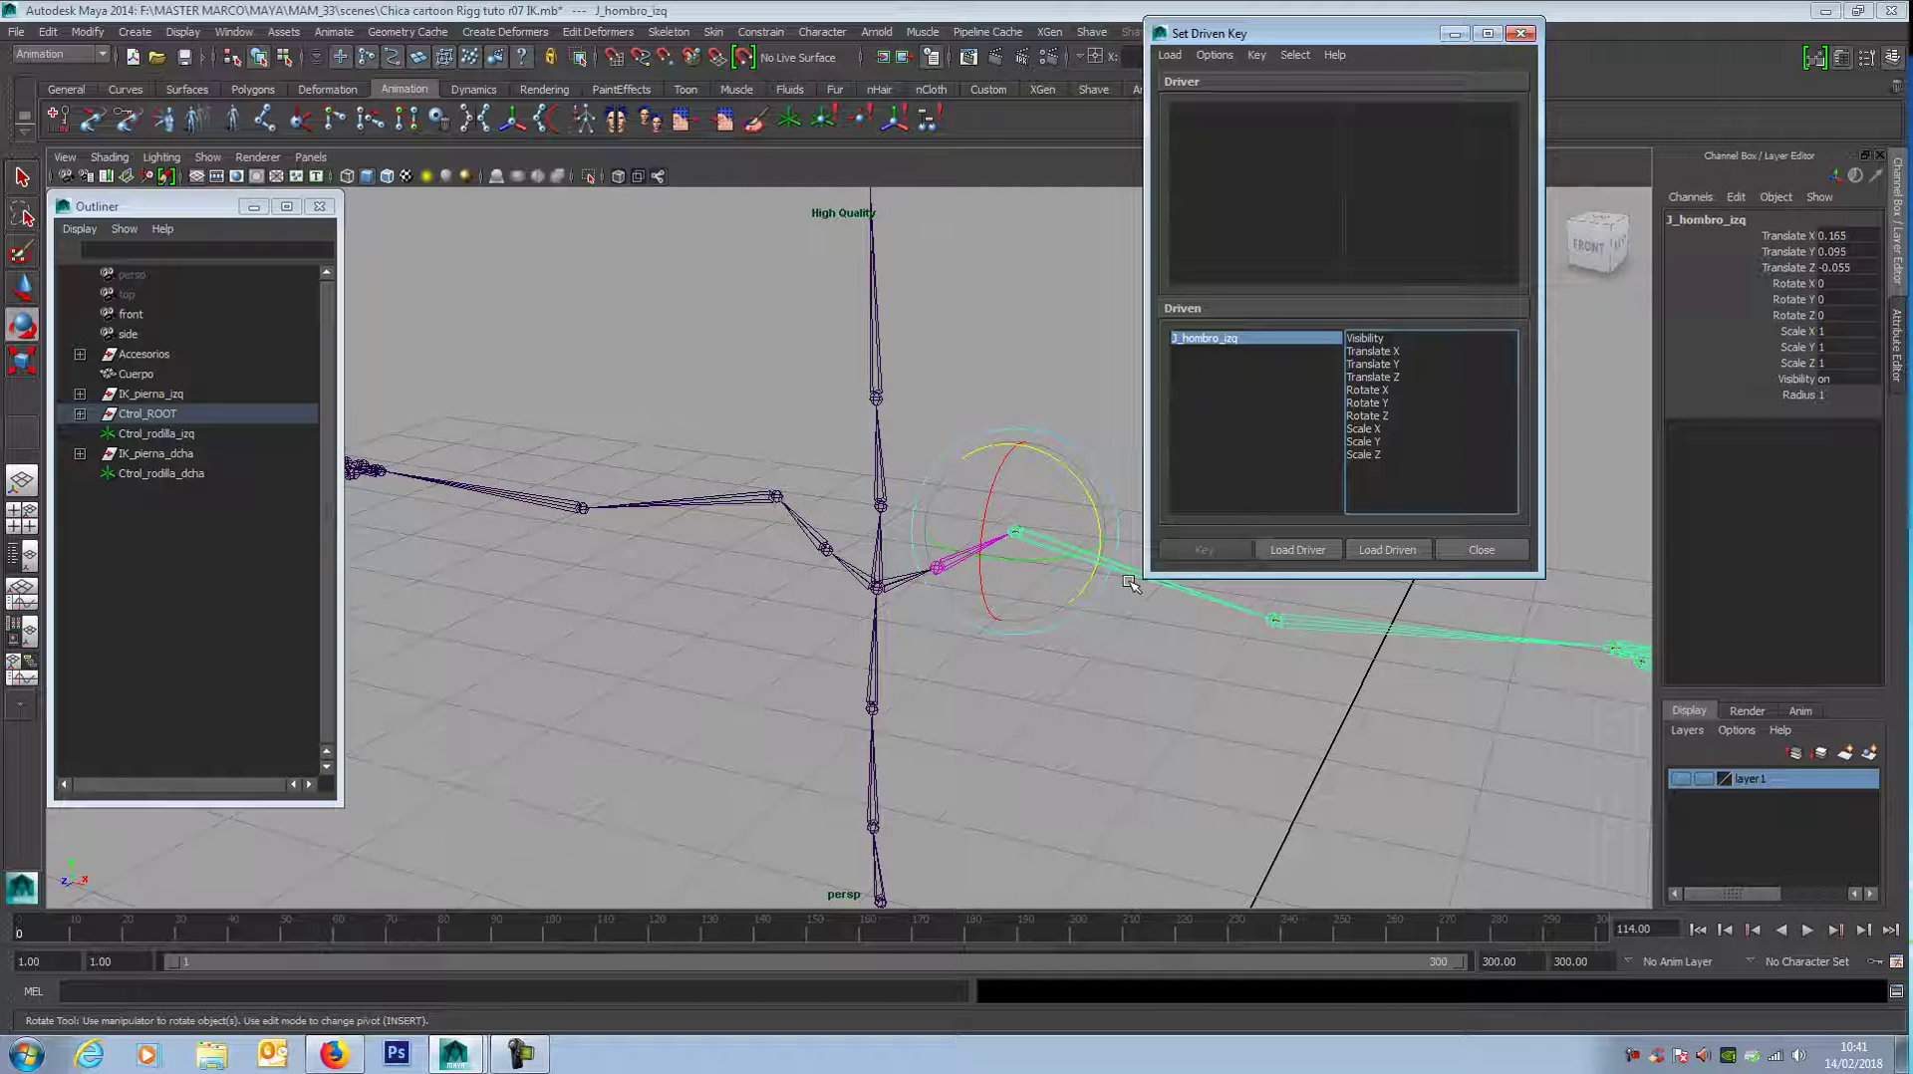
left_click(1300, 551)
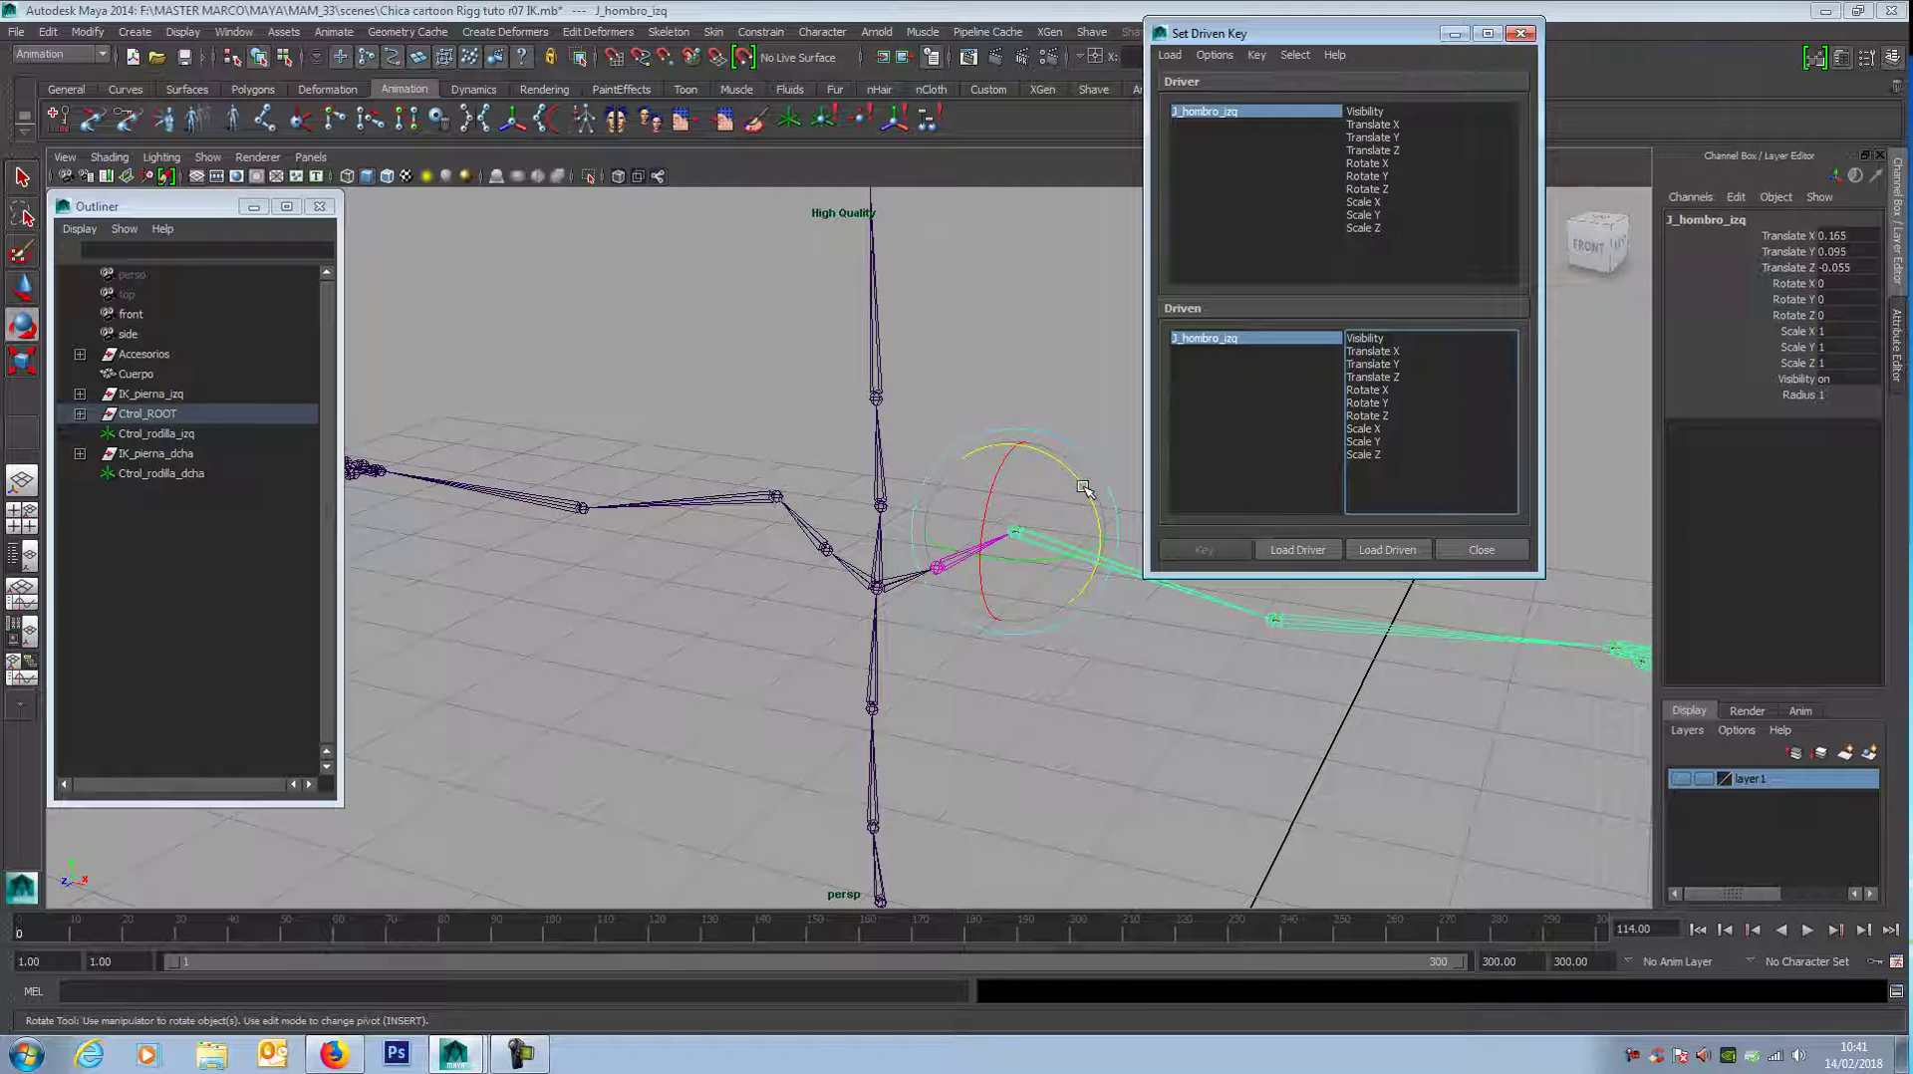
Step: Reset the Rotate Z of J_hombro_izq to 0 after a small test rotation and choose Rotate Z as the driver attribute
left_click_drag(1083, 488, 1064, 490)
double_click(1839, 315)
type("0")
key("Return")
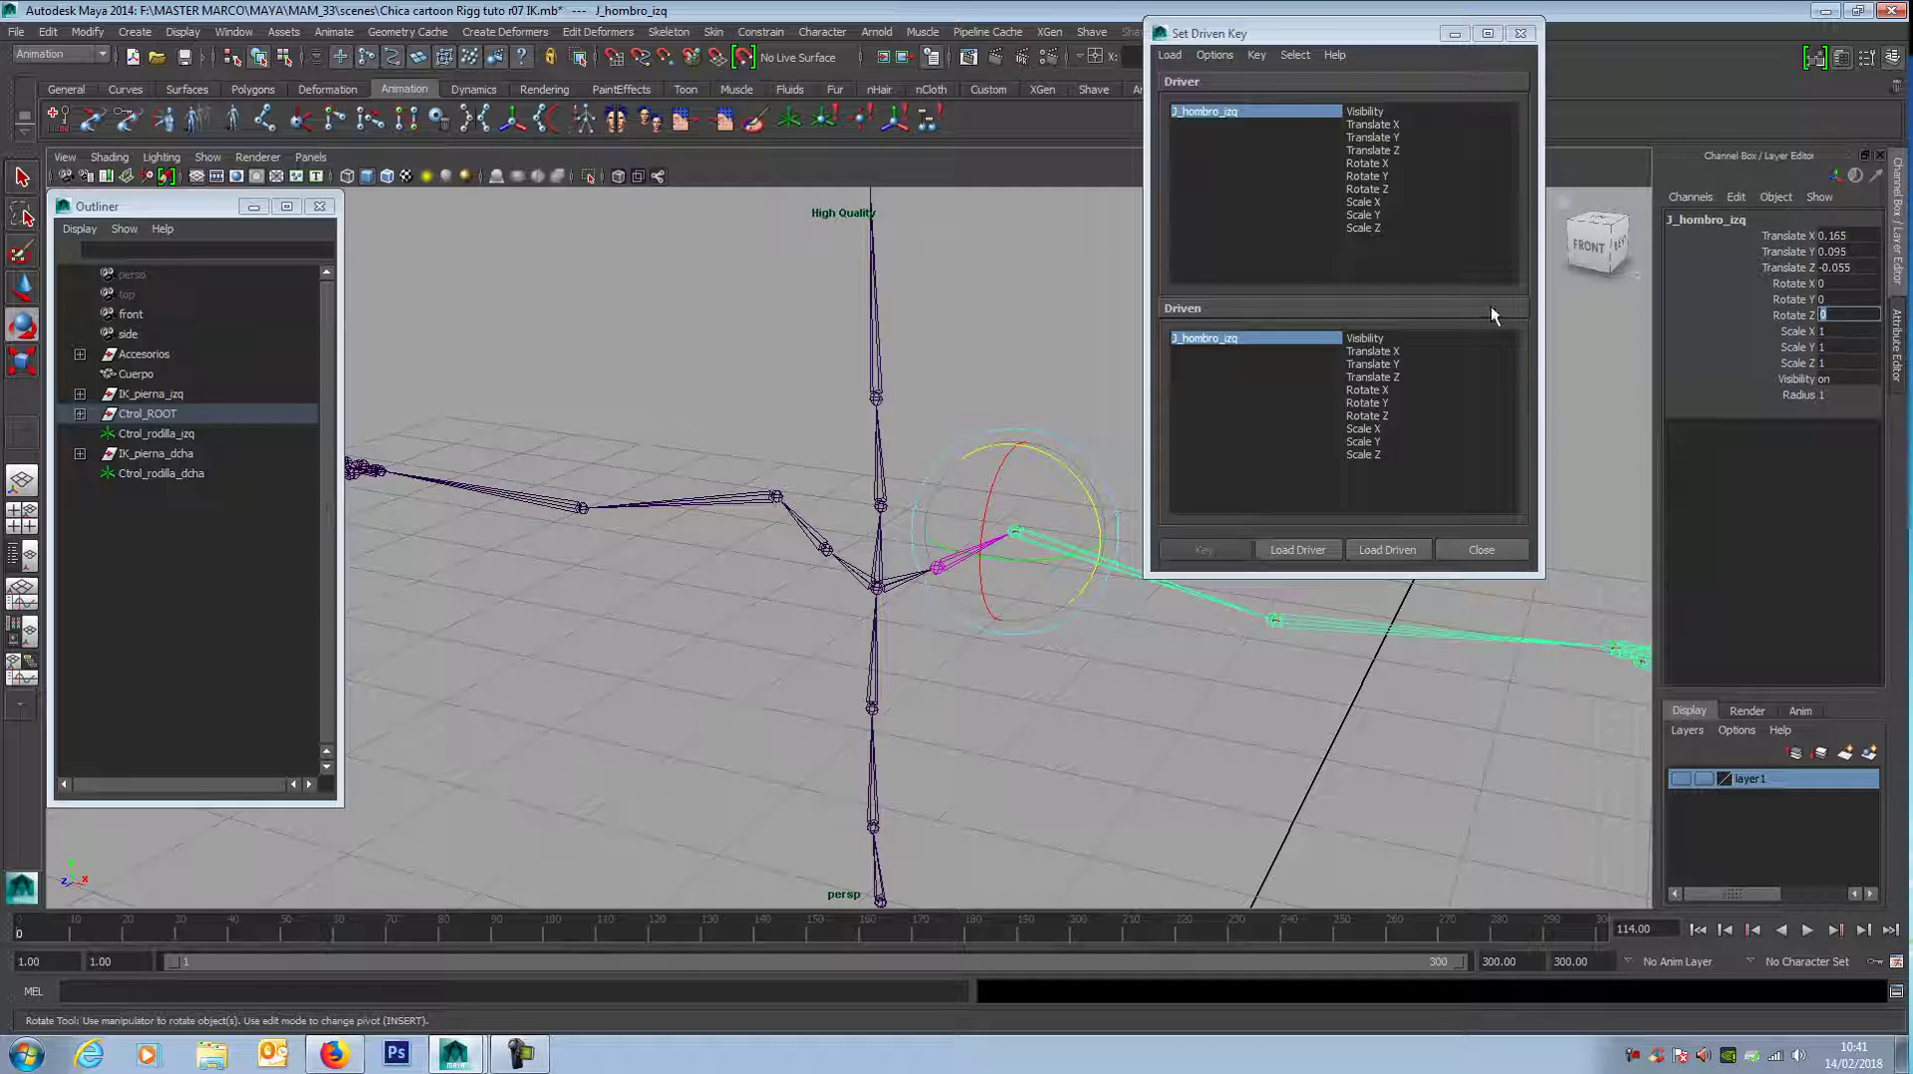
left_click(1367, 190)
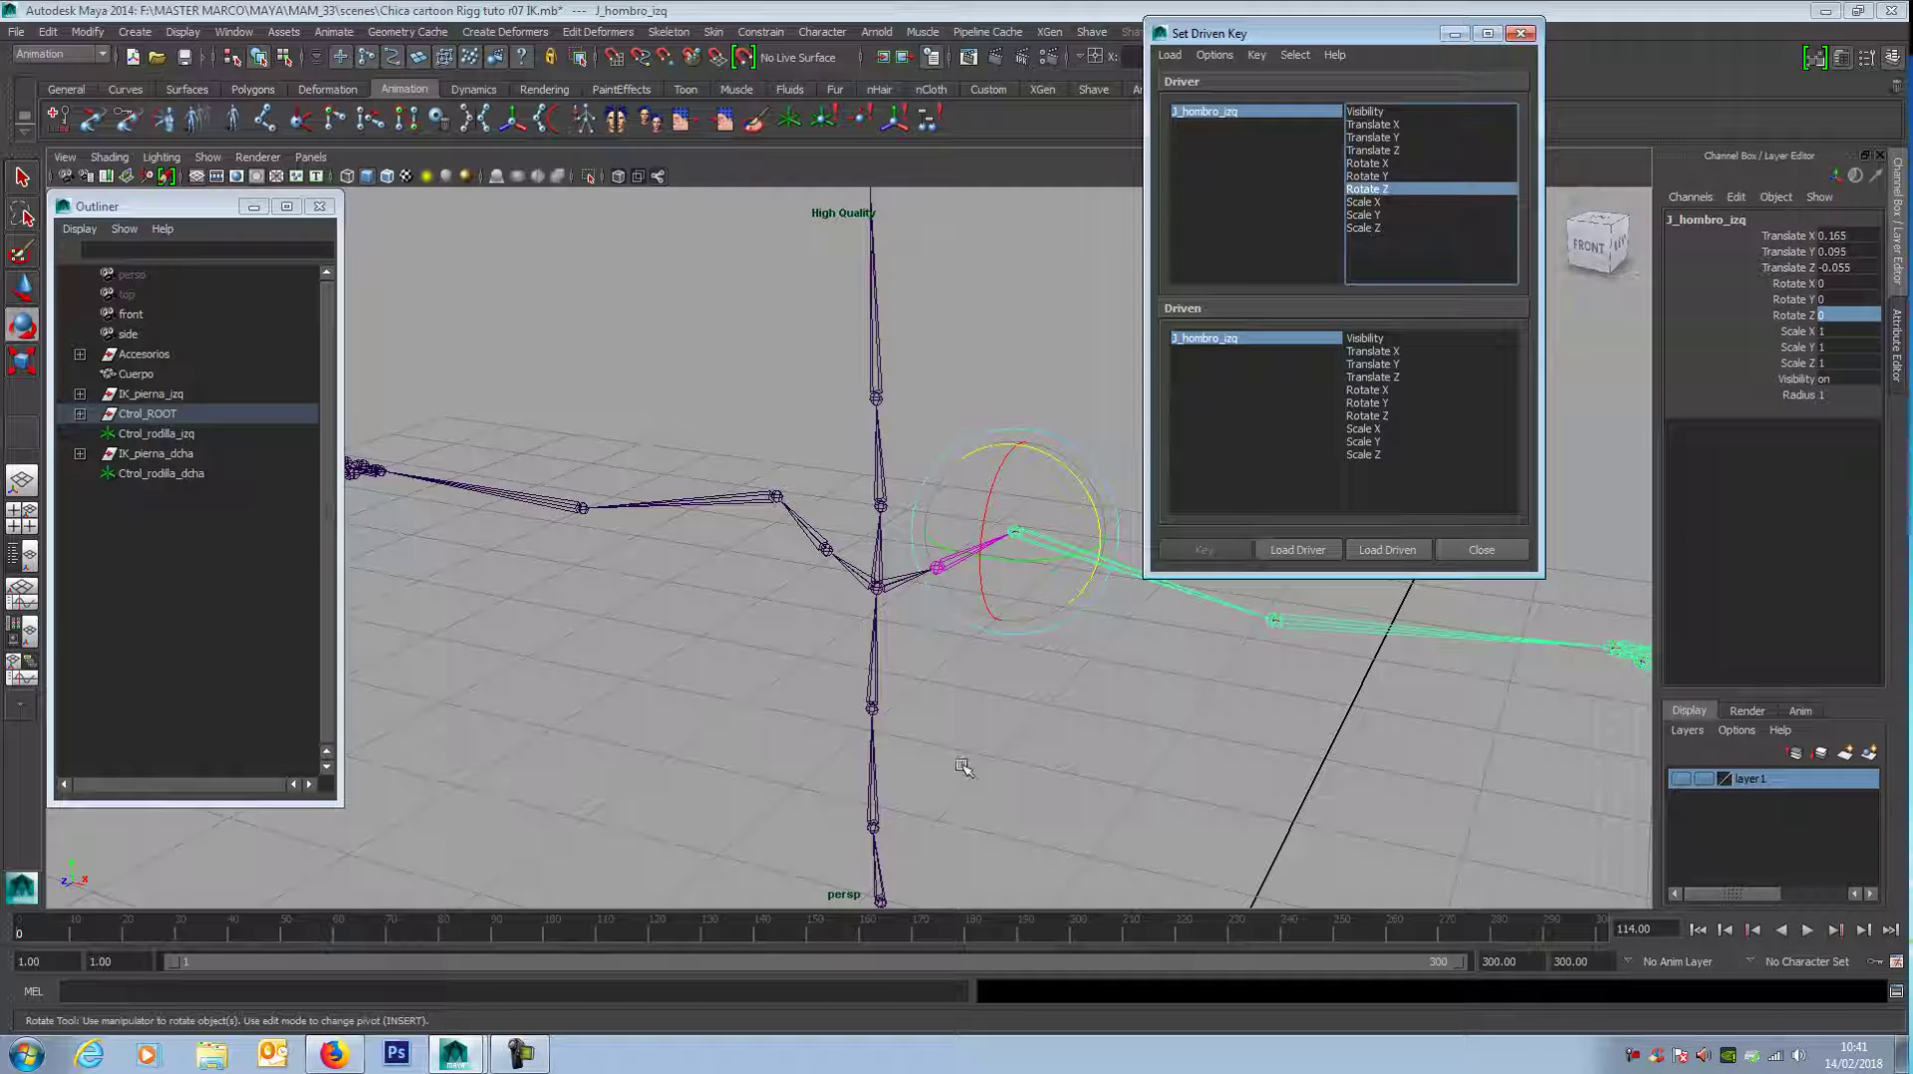
Step: Load J_clavicula_izq as the driven object and key its Rotate Z against the shoulder's rotation in the rest pose
left_click(1031, 686)
left_click(965, 533)
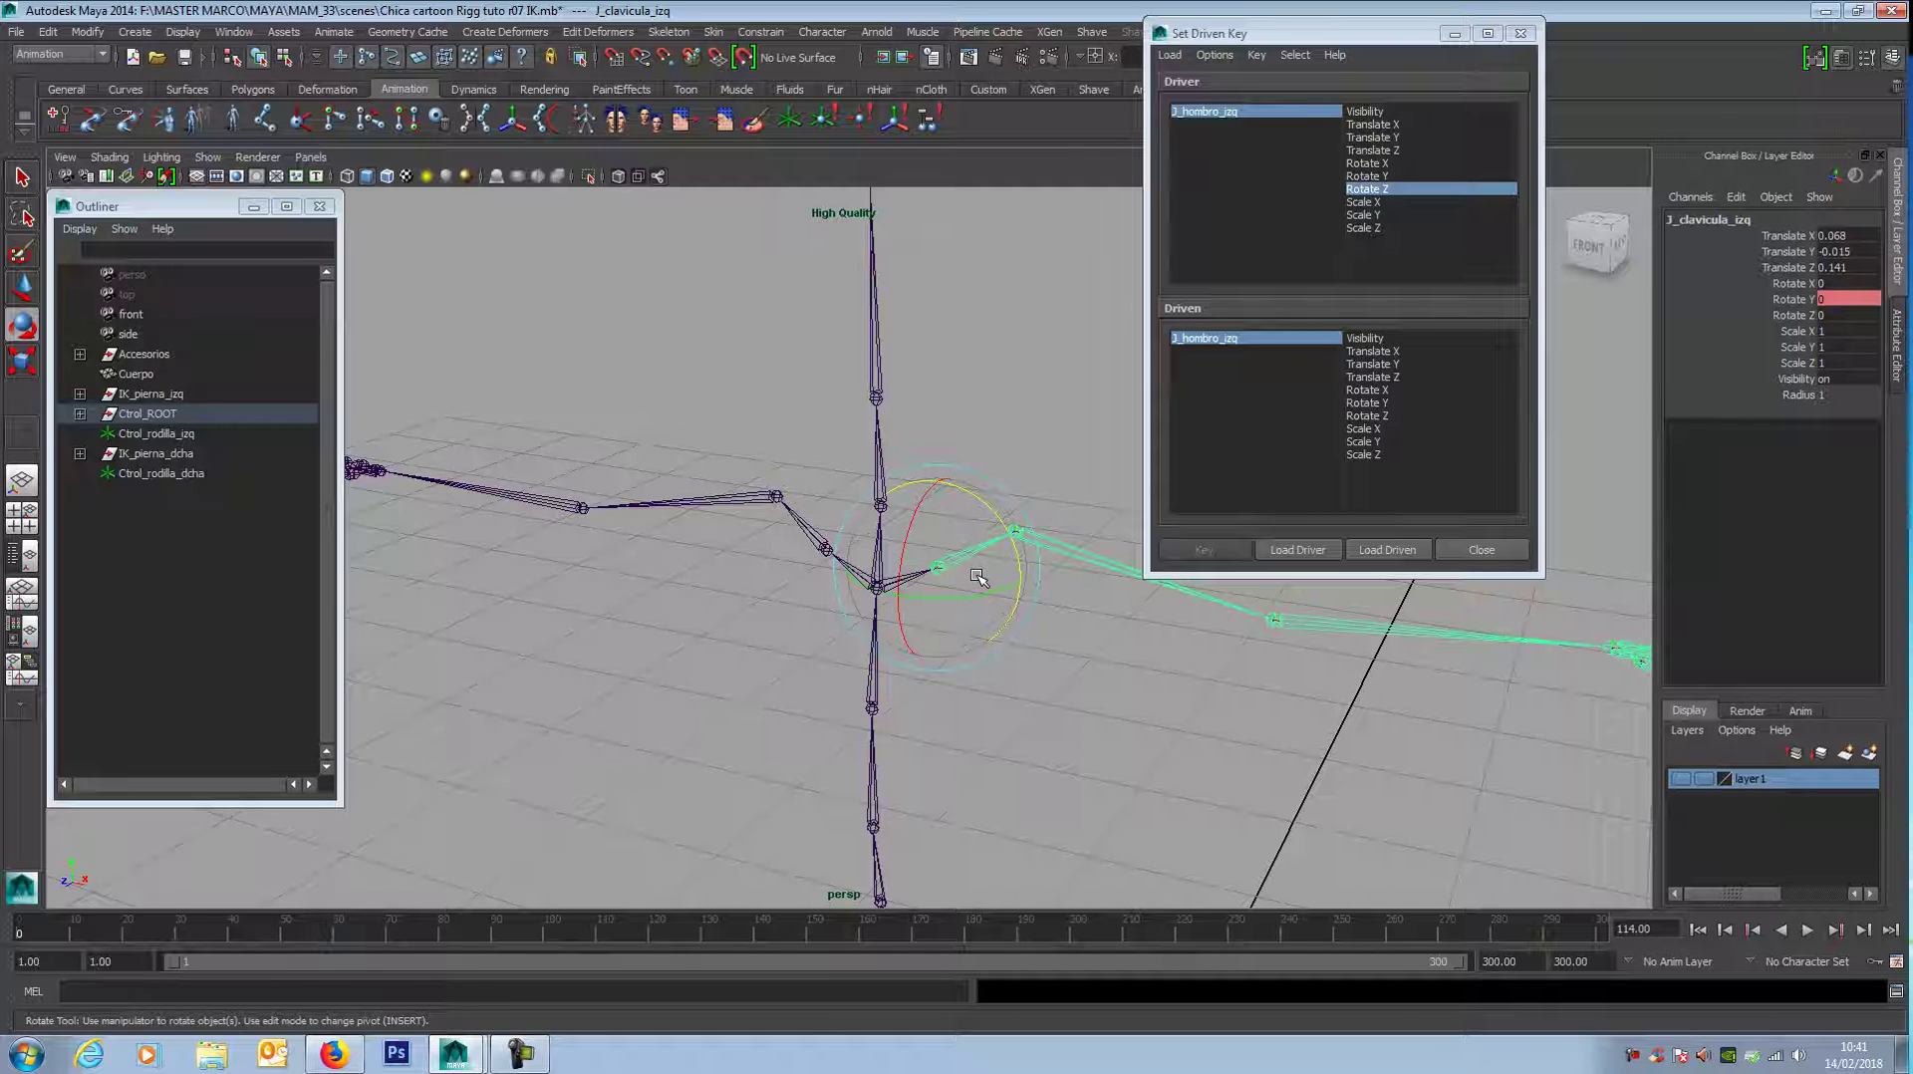
left_click(1385, 550)
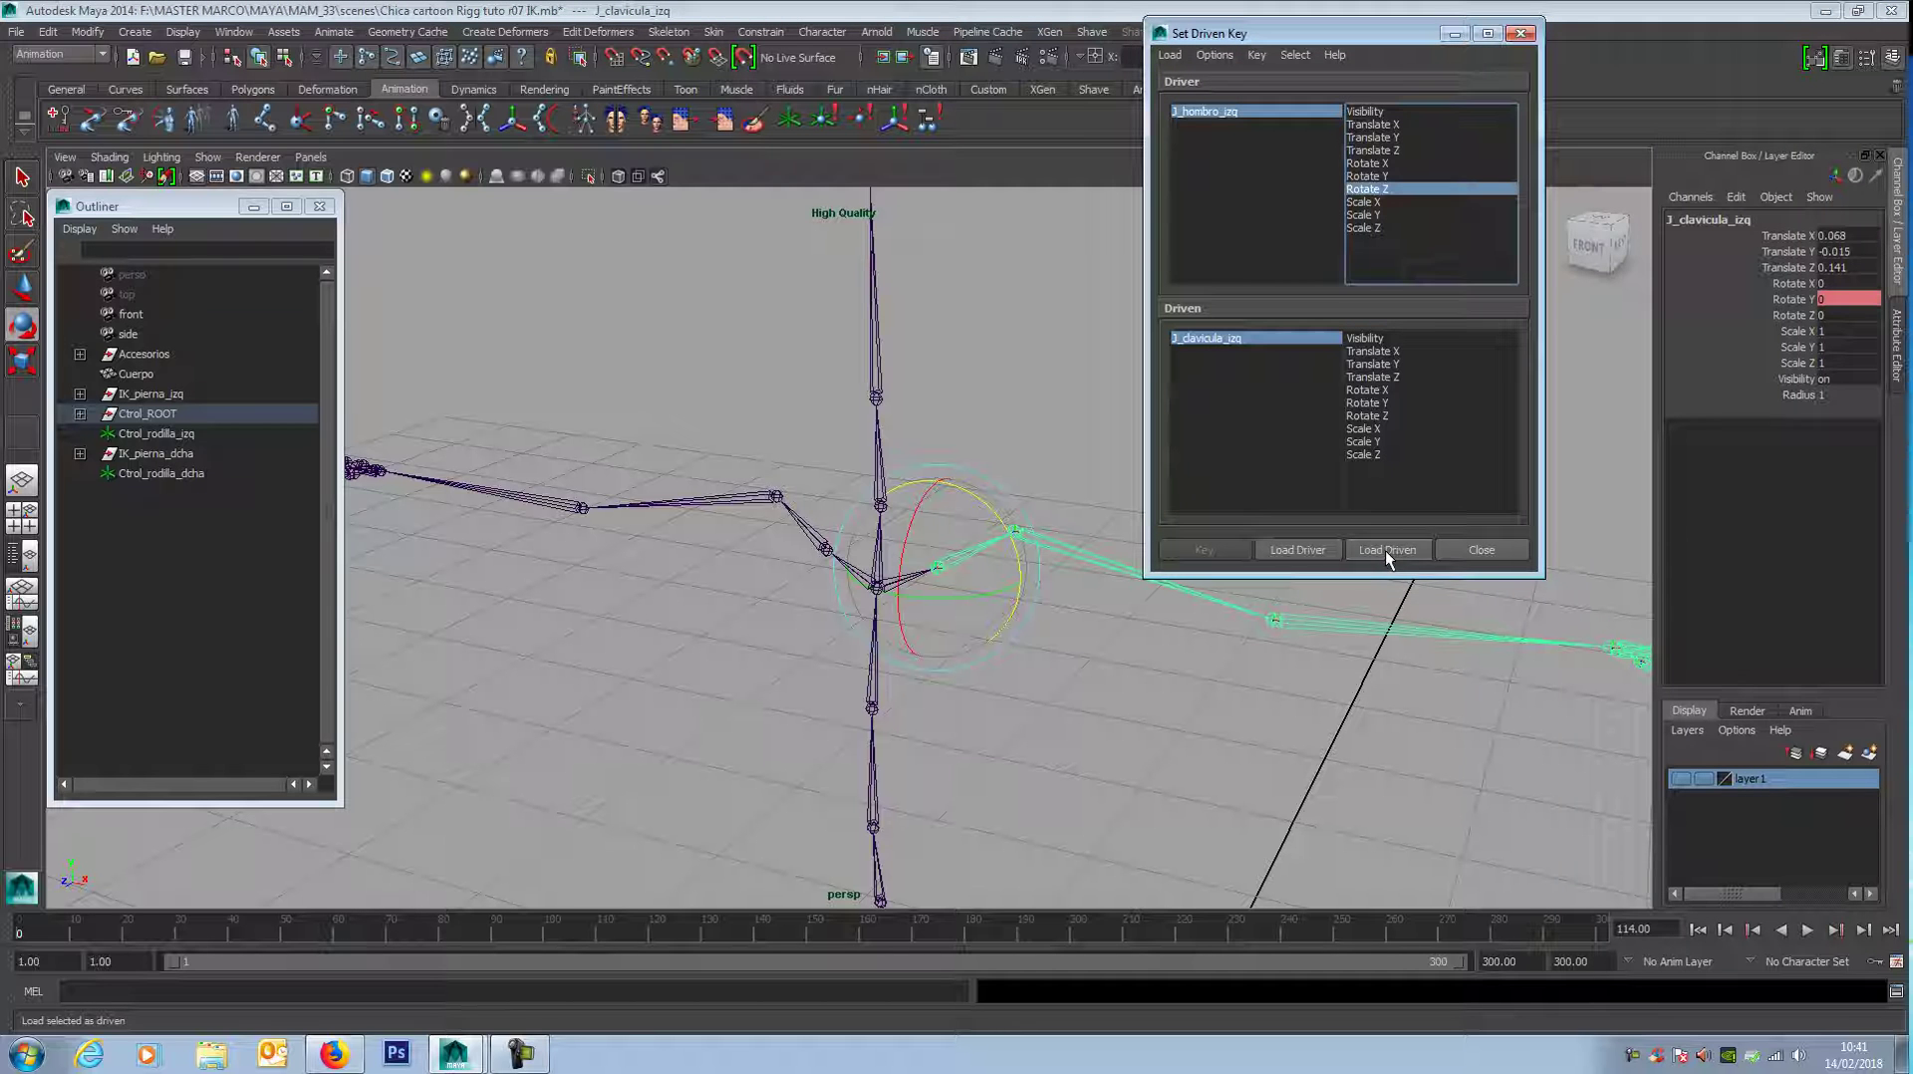
left_click(1387, 415)
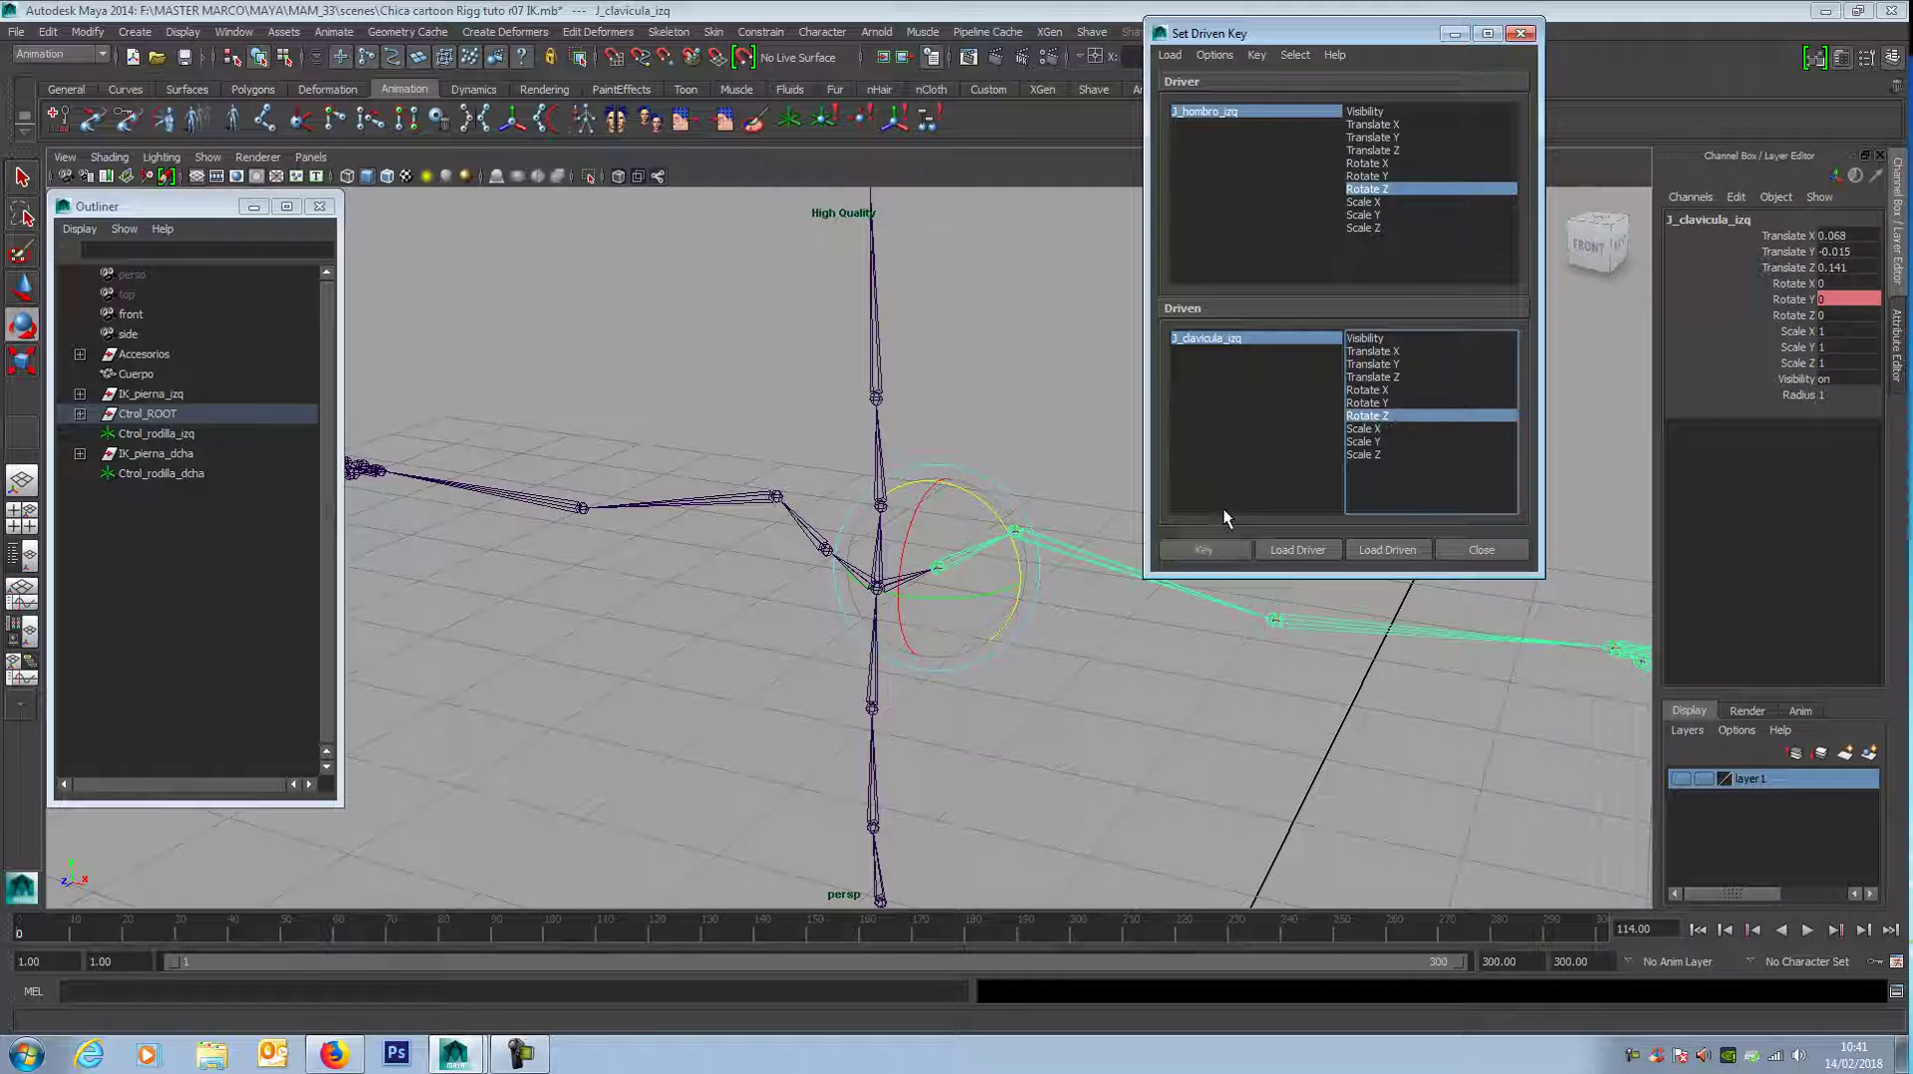
left_click(1214, 549)
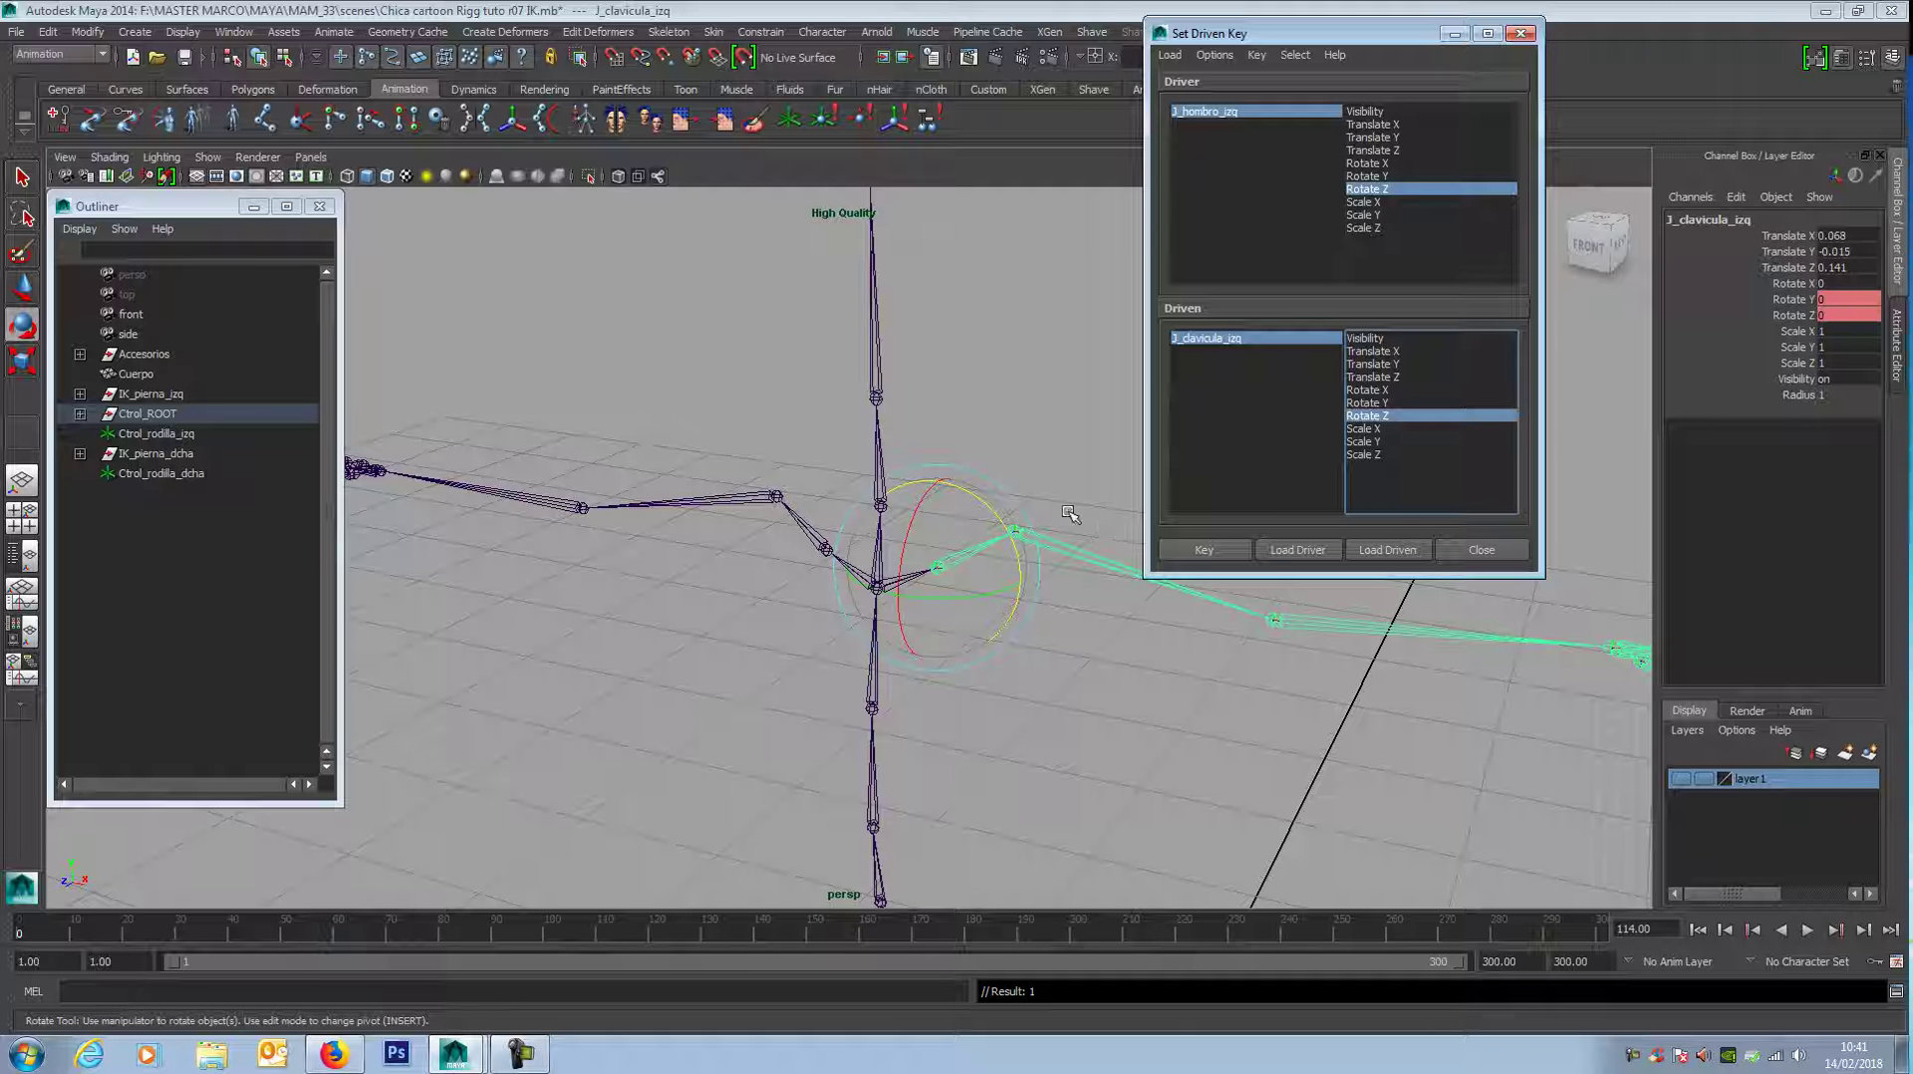
Step: Raise the left arm upright by setting the Rotate Z of J_hombro_izq to about 90 degrees
left_click_drag(1065, 509, 1084, 596)
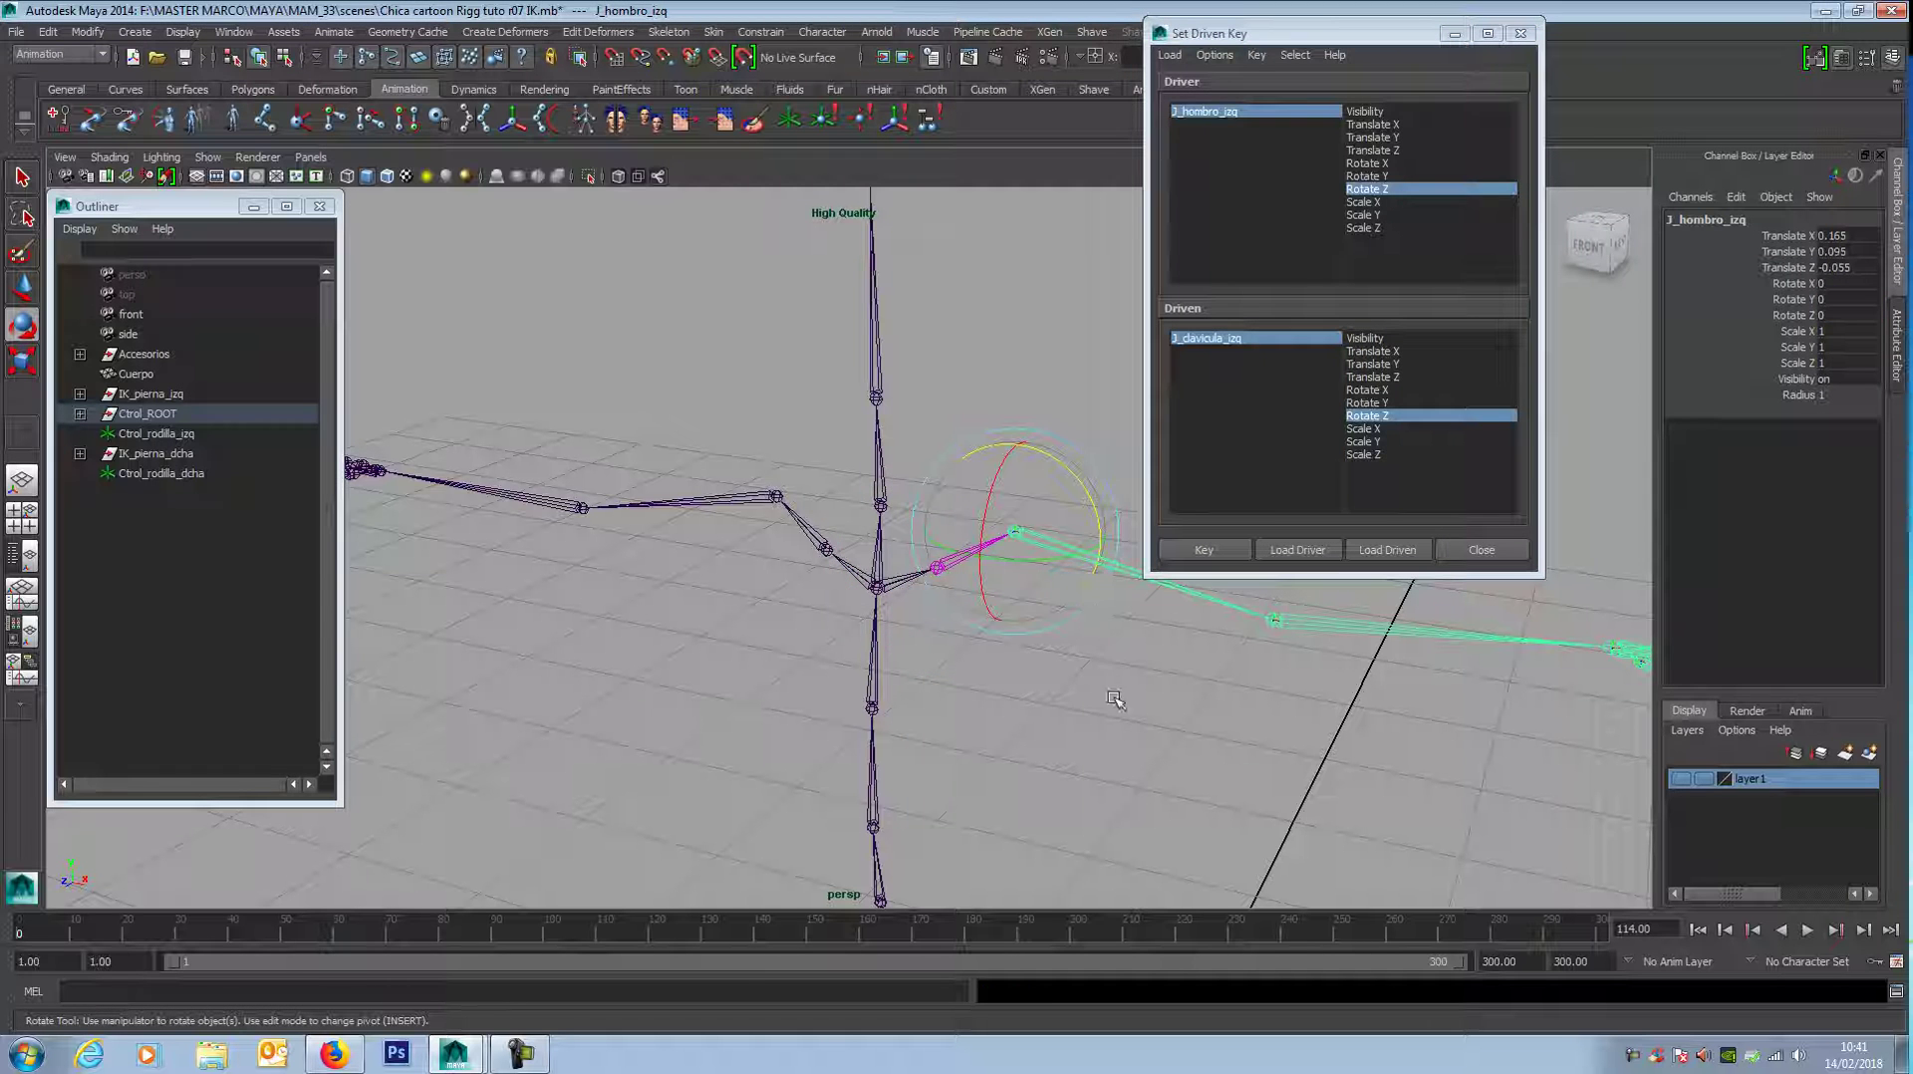
middle_click_drag(1119, 693, 1098, 743, "alt")
left_click_drag(1064, 588, 950, 524)
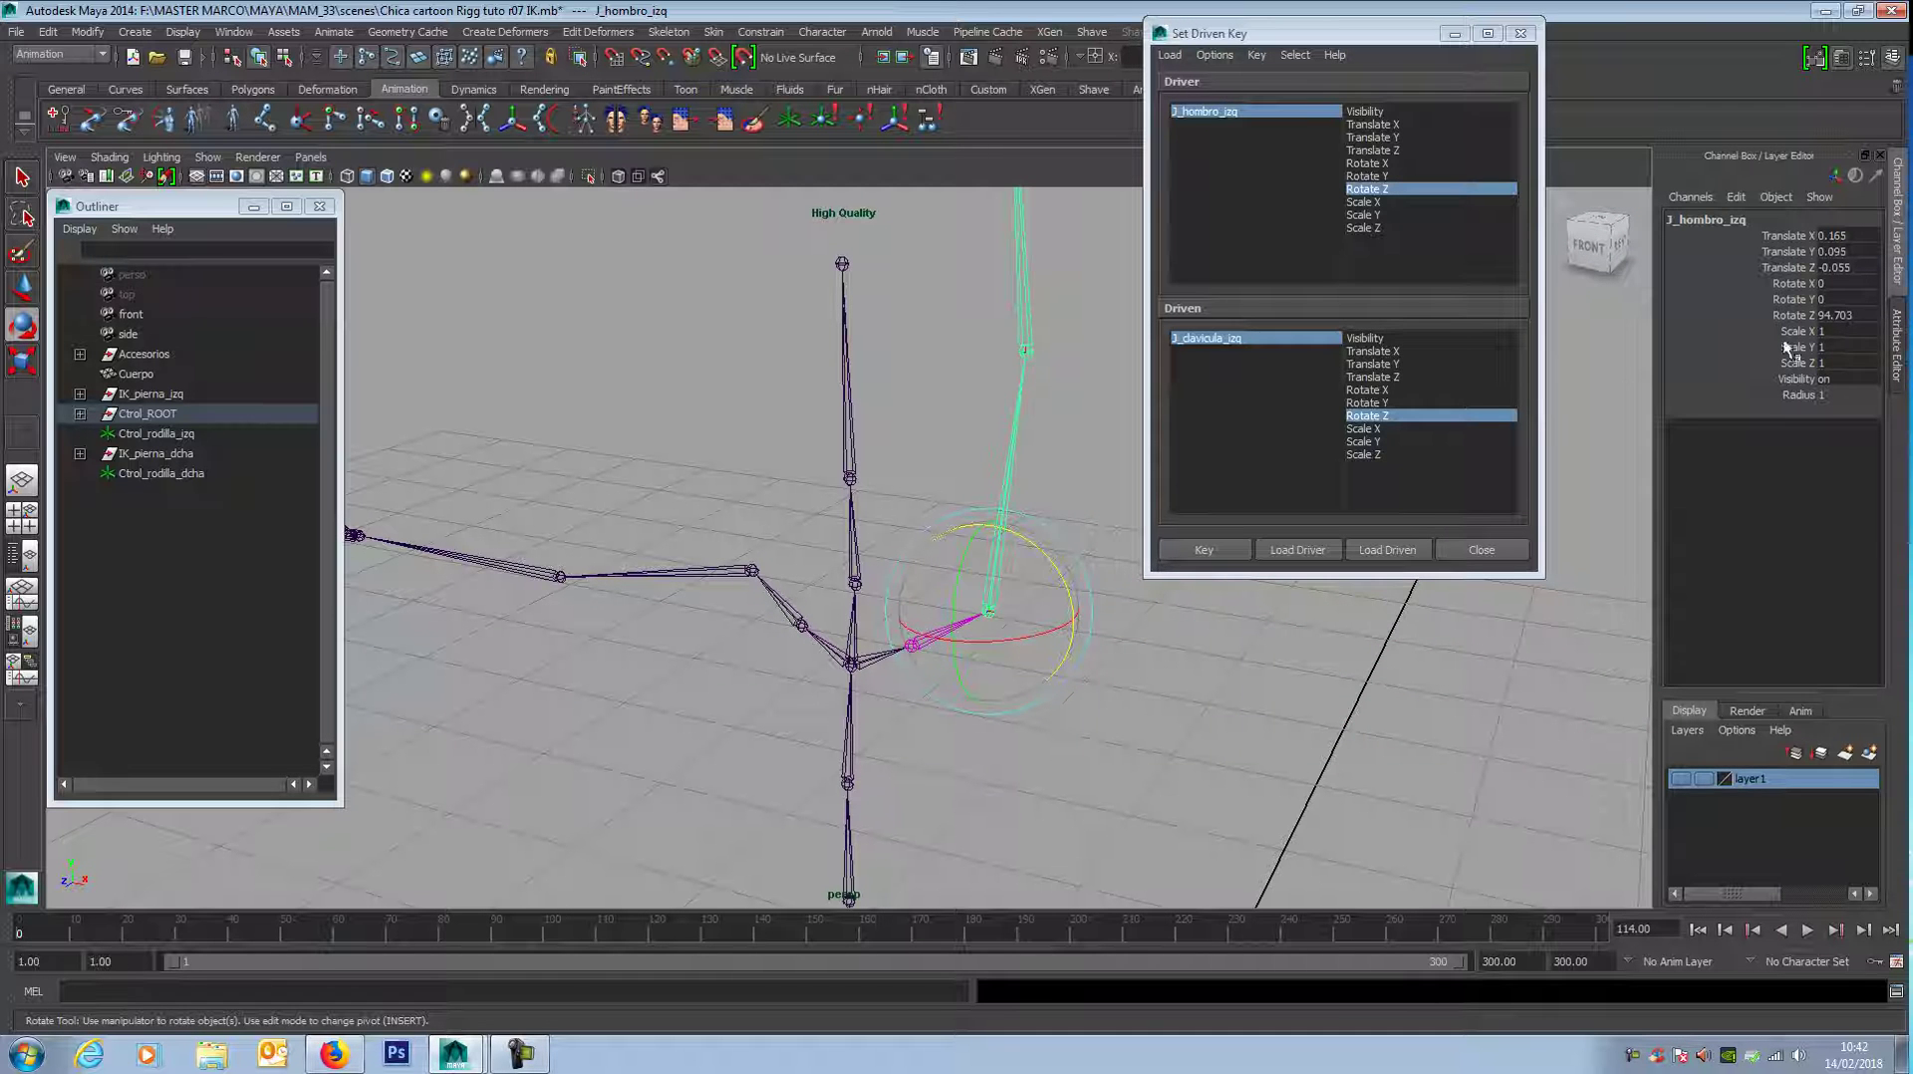
double_click(1856, 316)
type("95")
key("Return")
Step: Set the Rotate Z of J_clavicula_izq to 50, key it against the raised shoulder, and close Set Driven Key
left_click(1078, 488)
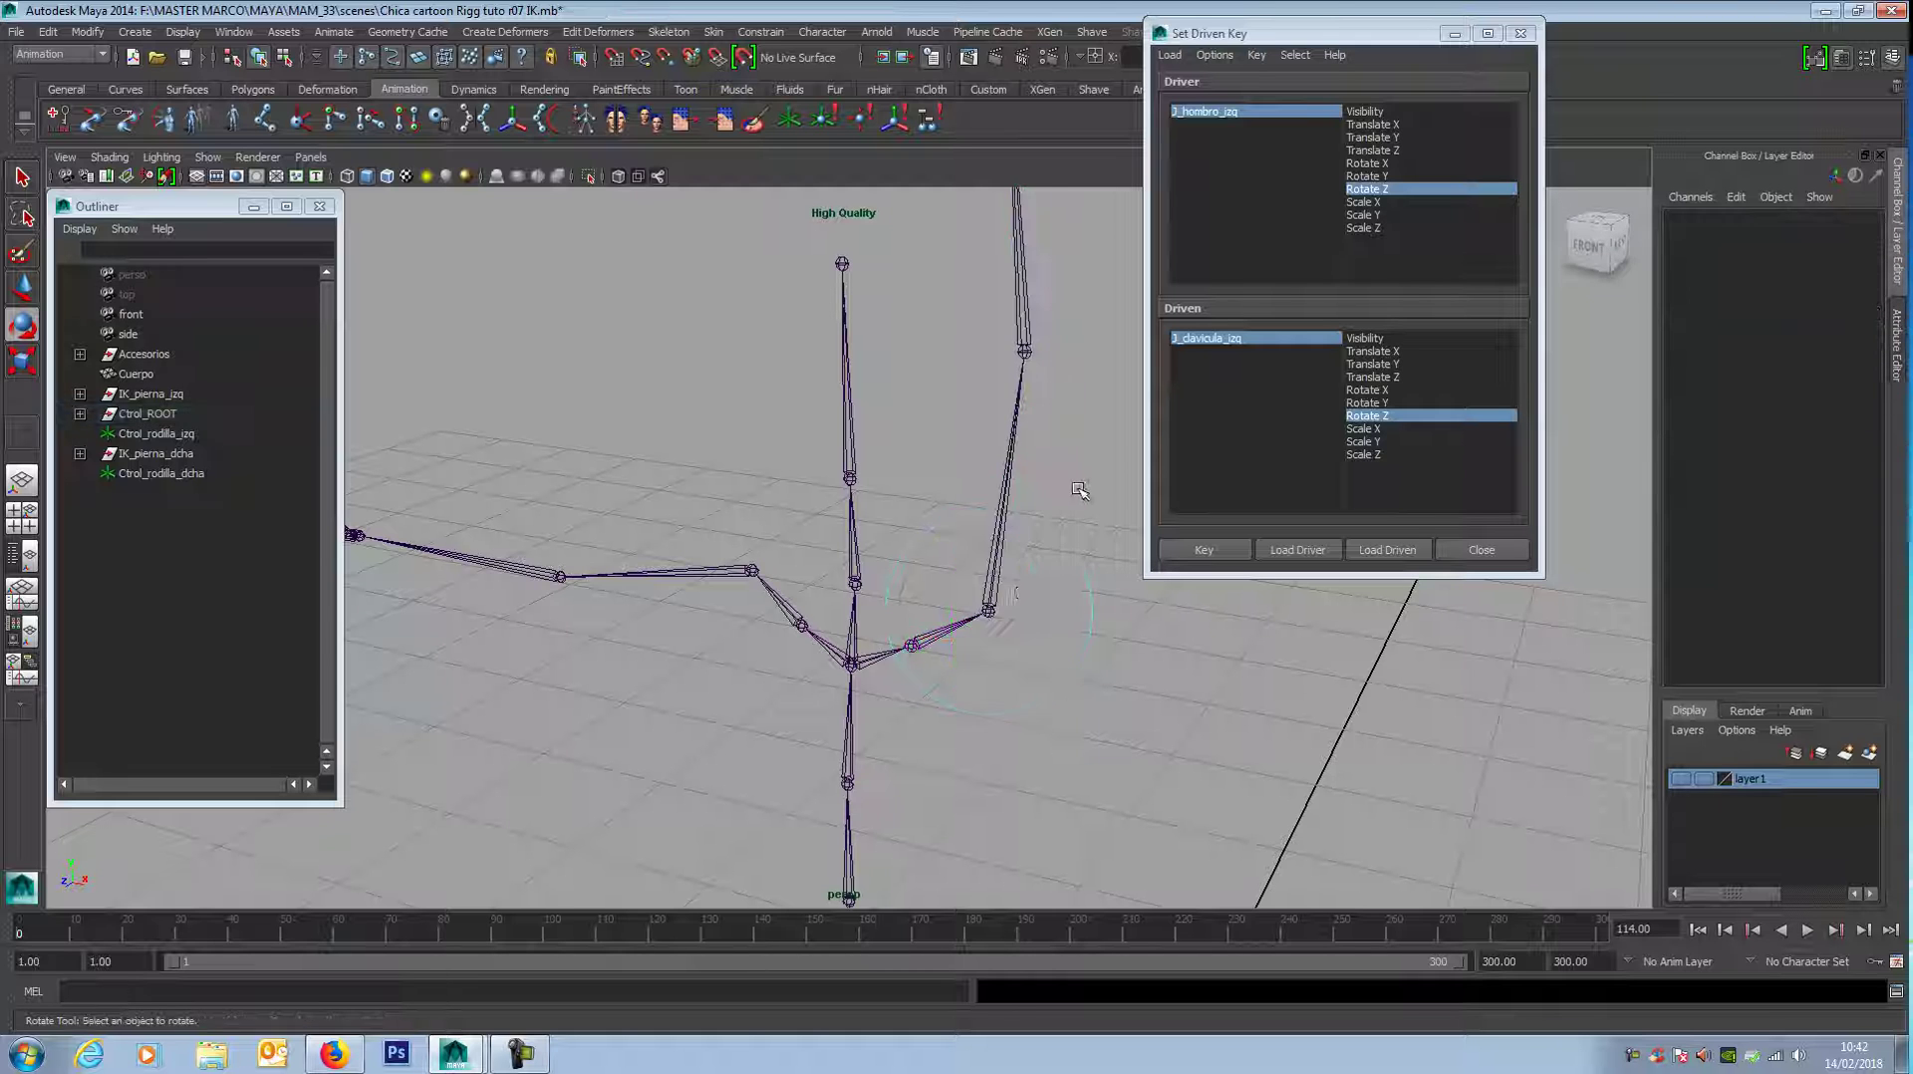
left_click(954, 643)
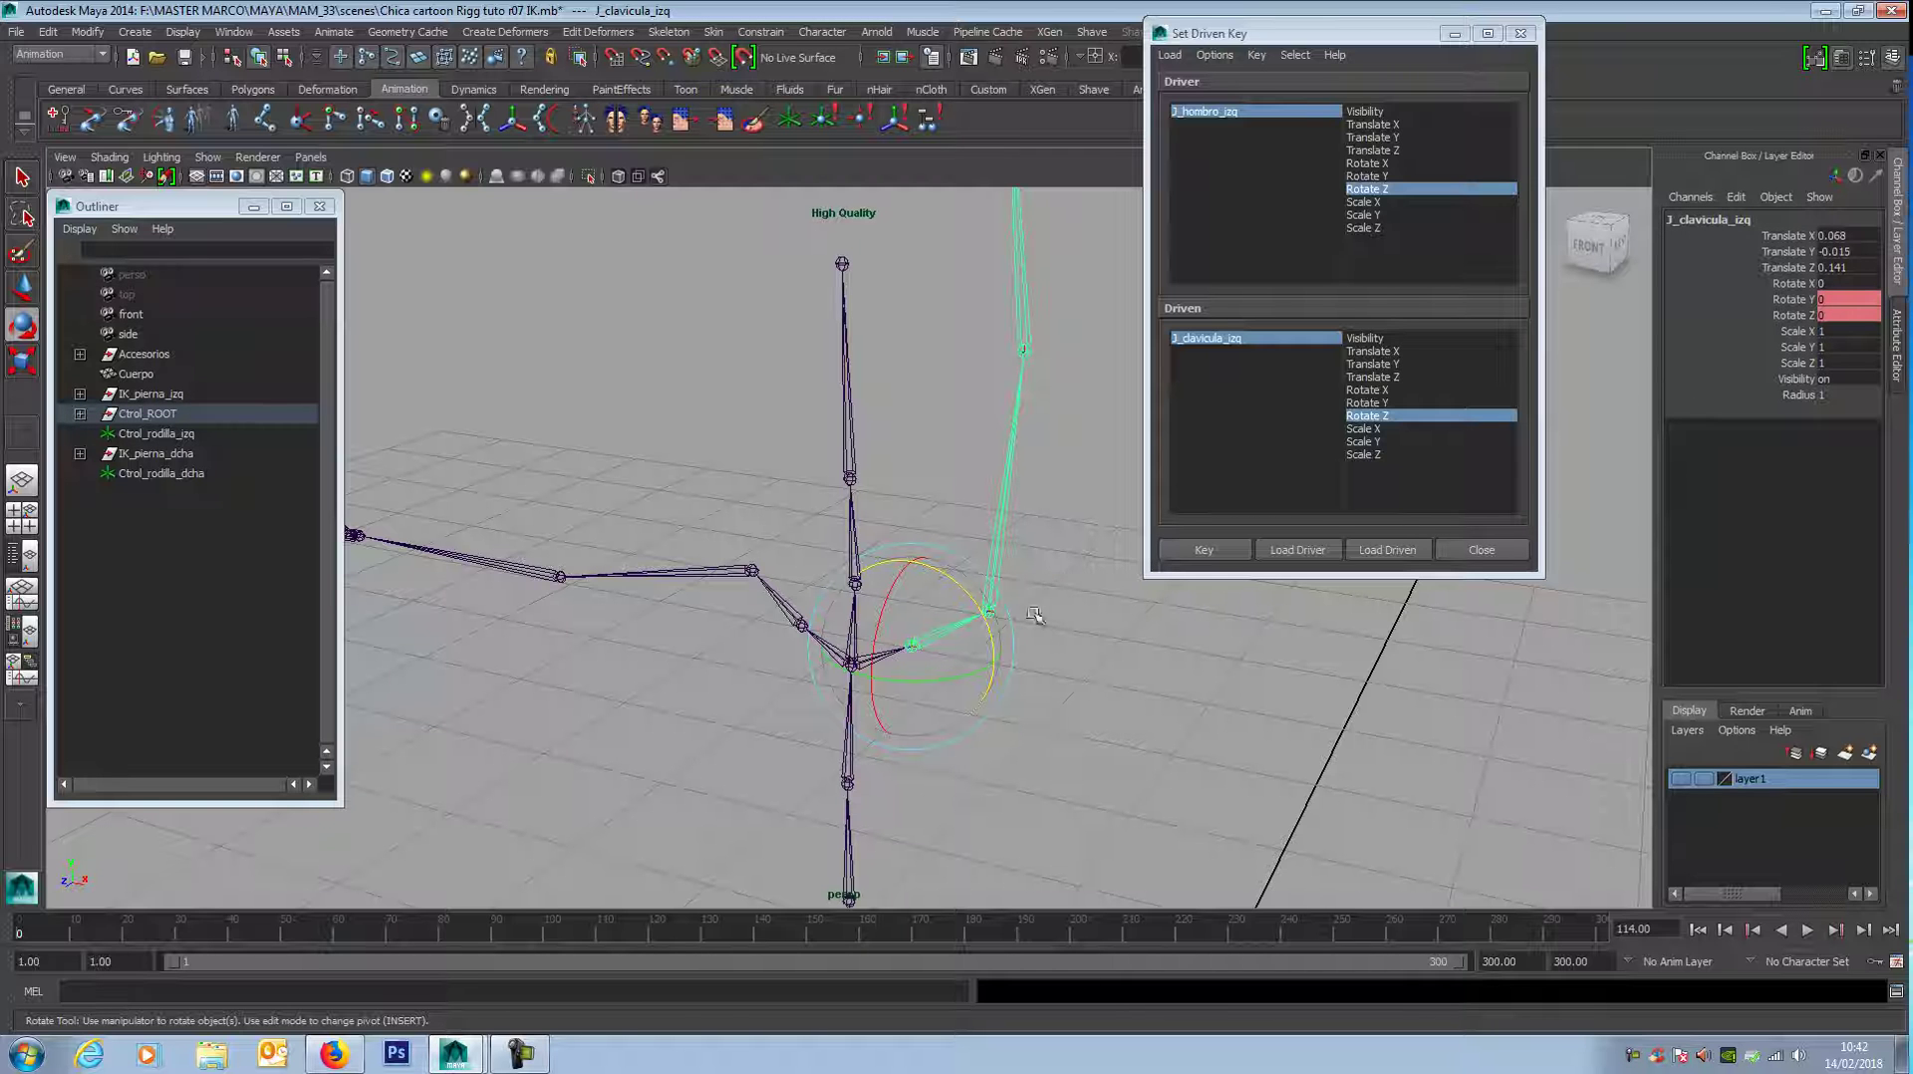
left_click_drag(955, 593, 921, 578)
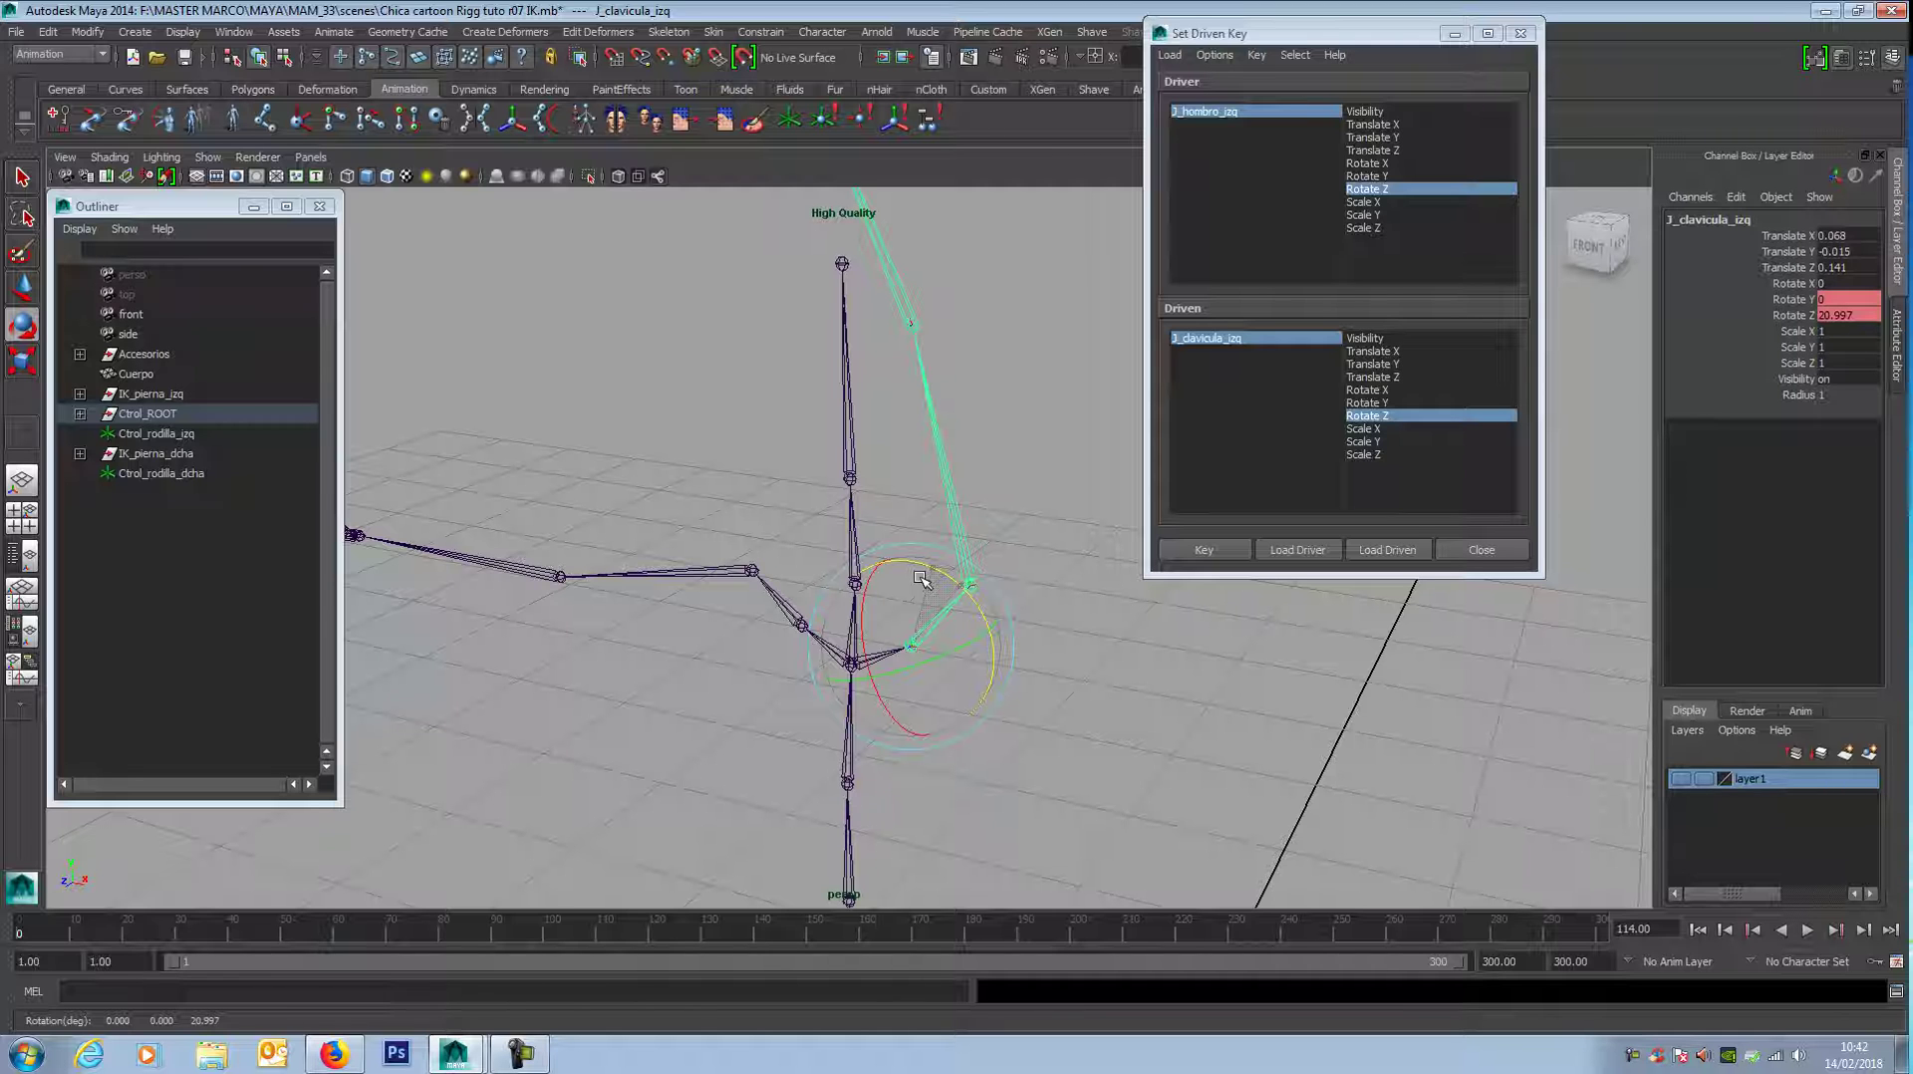
left_click_drag(922, 578, 897, 588)
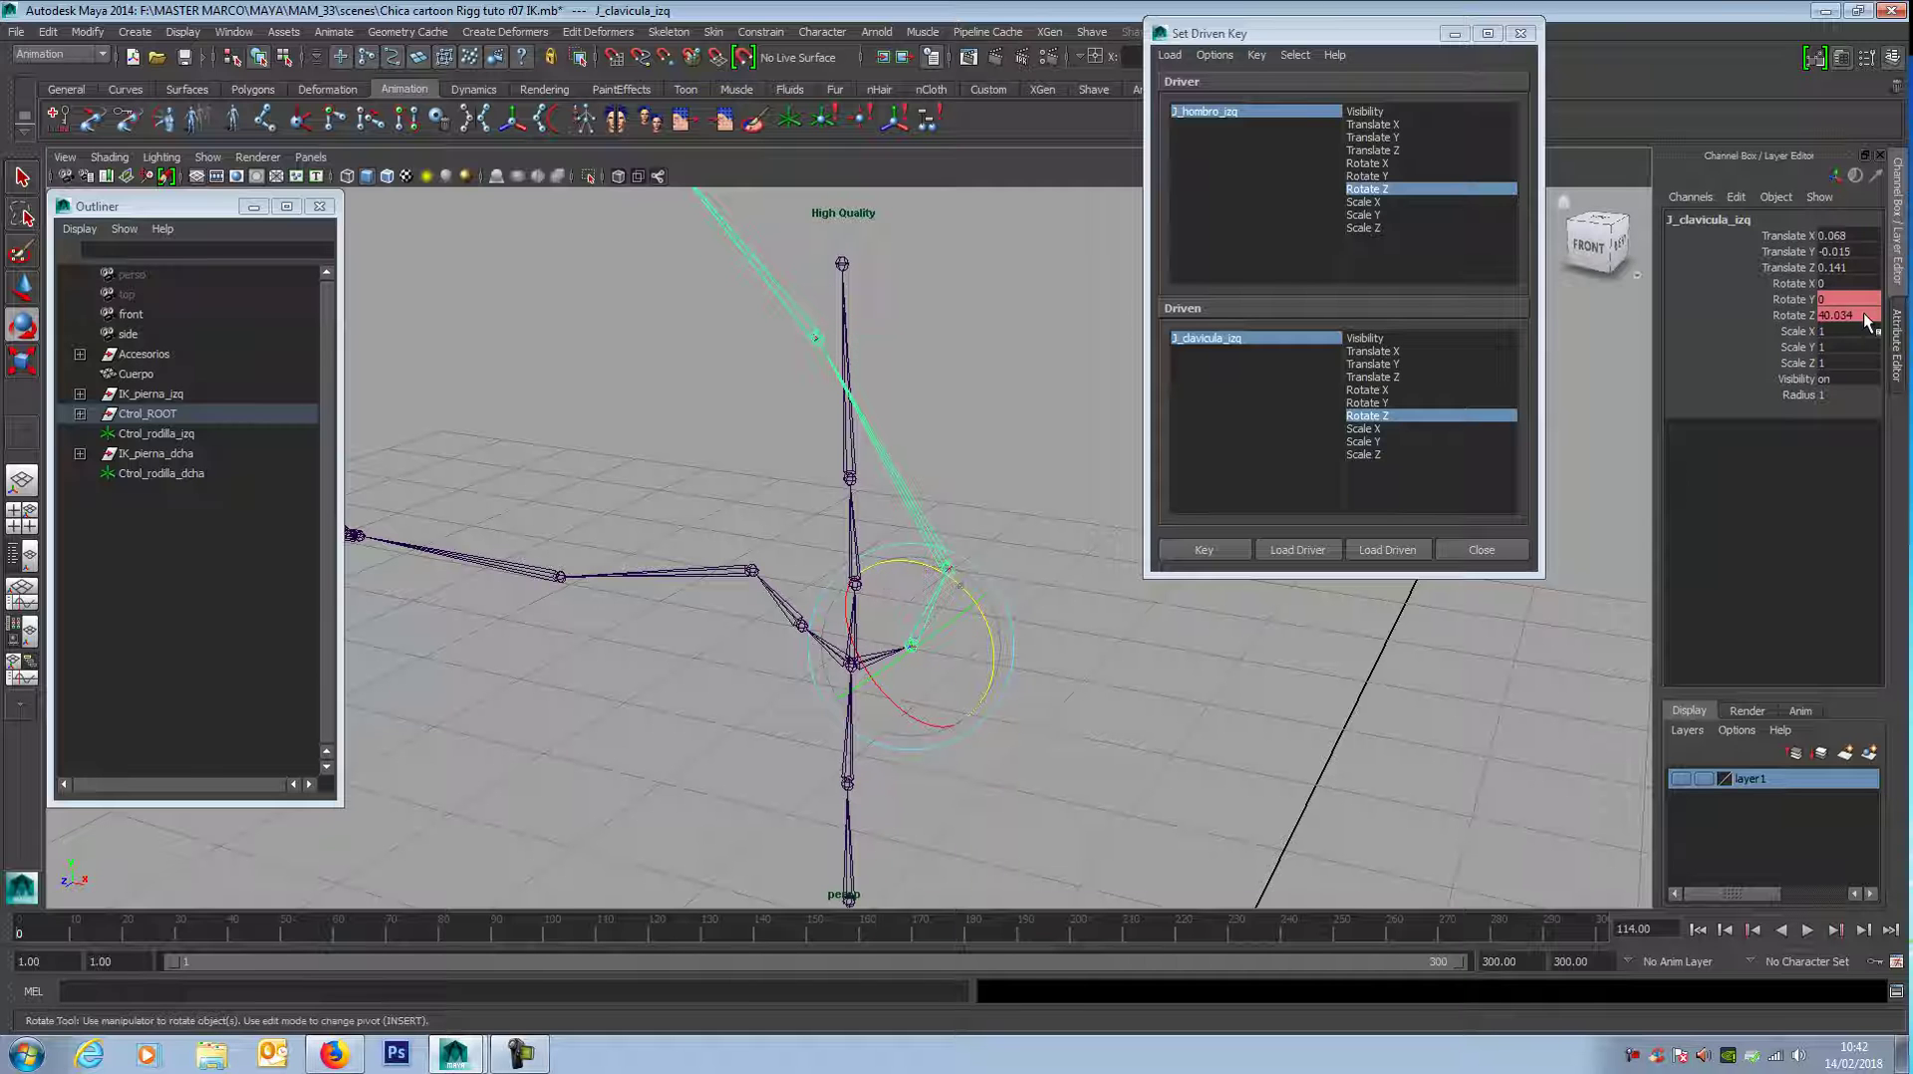
type("50")
key("Return")
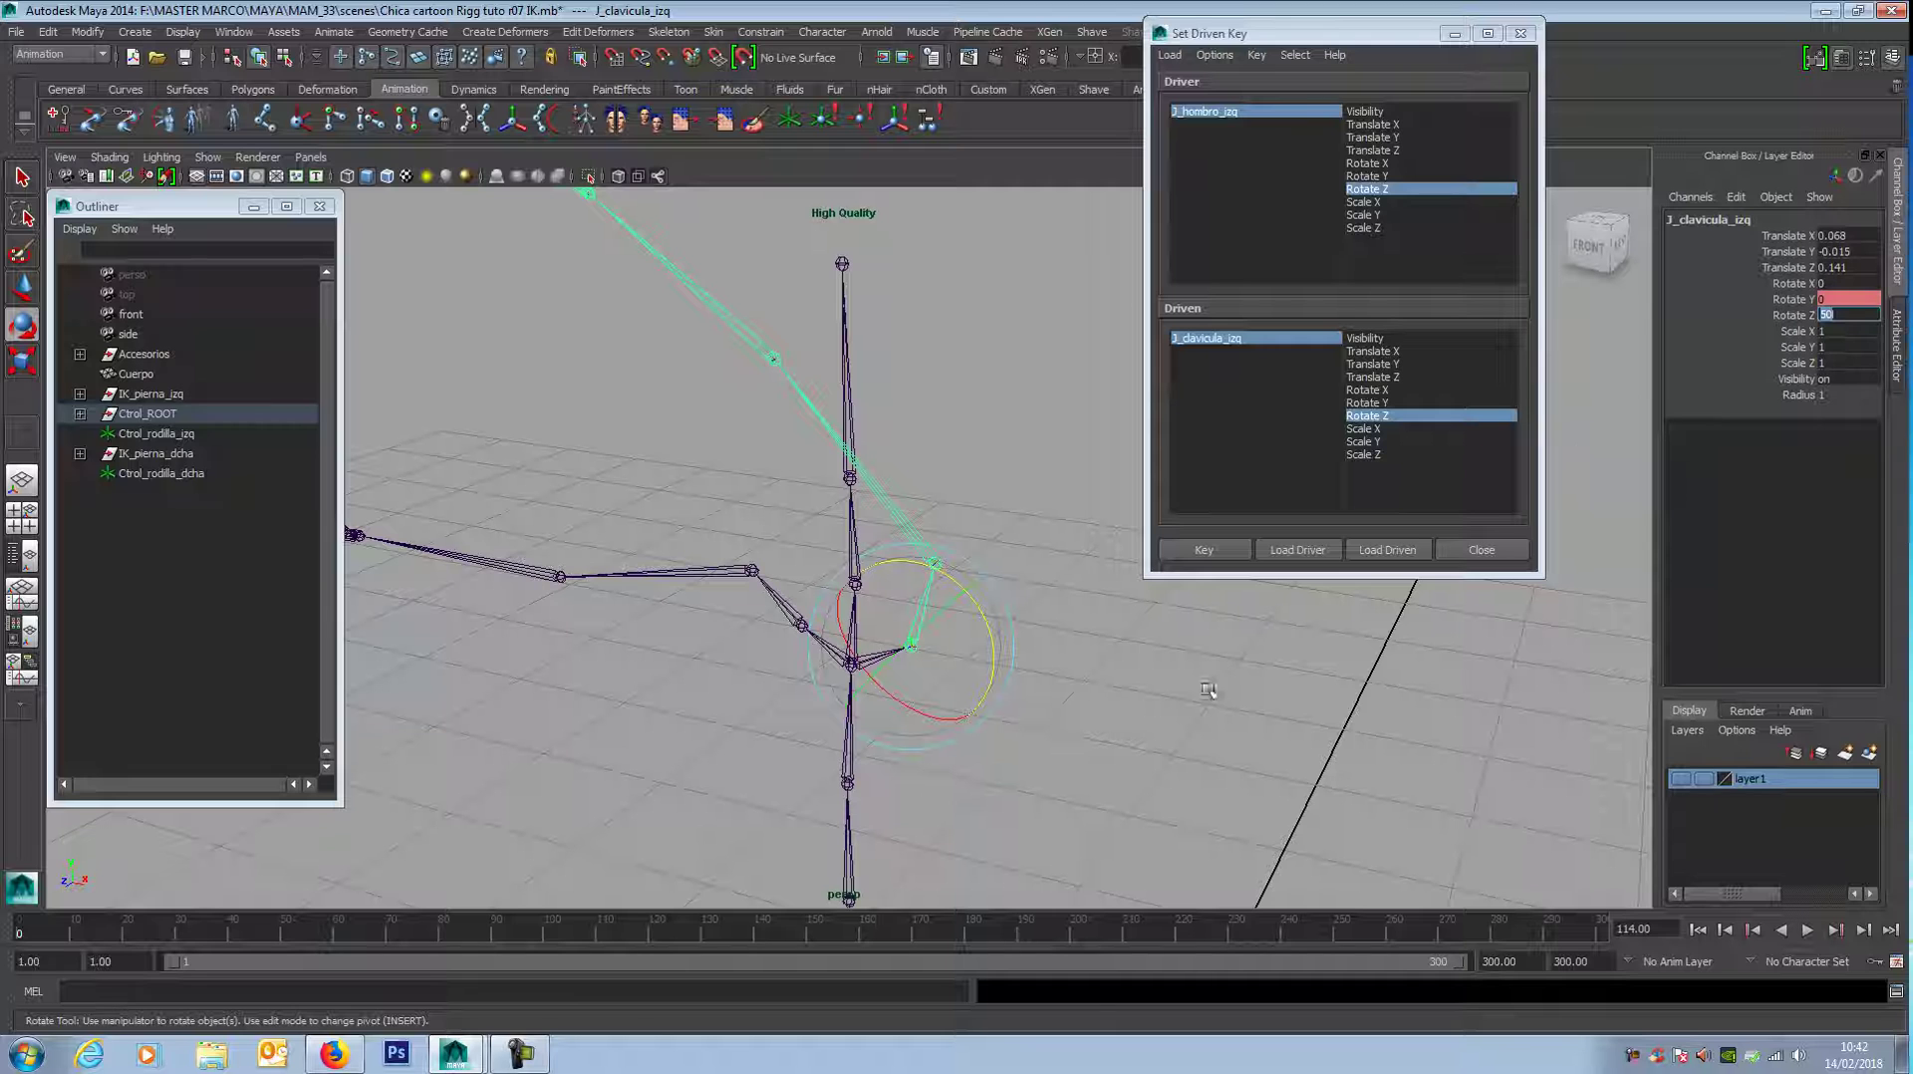
left_click(1200, 553)
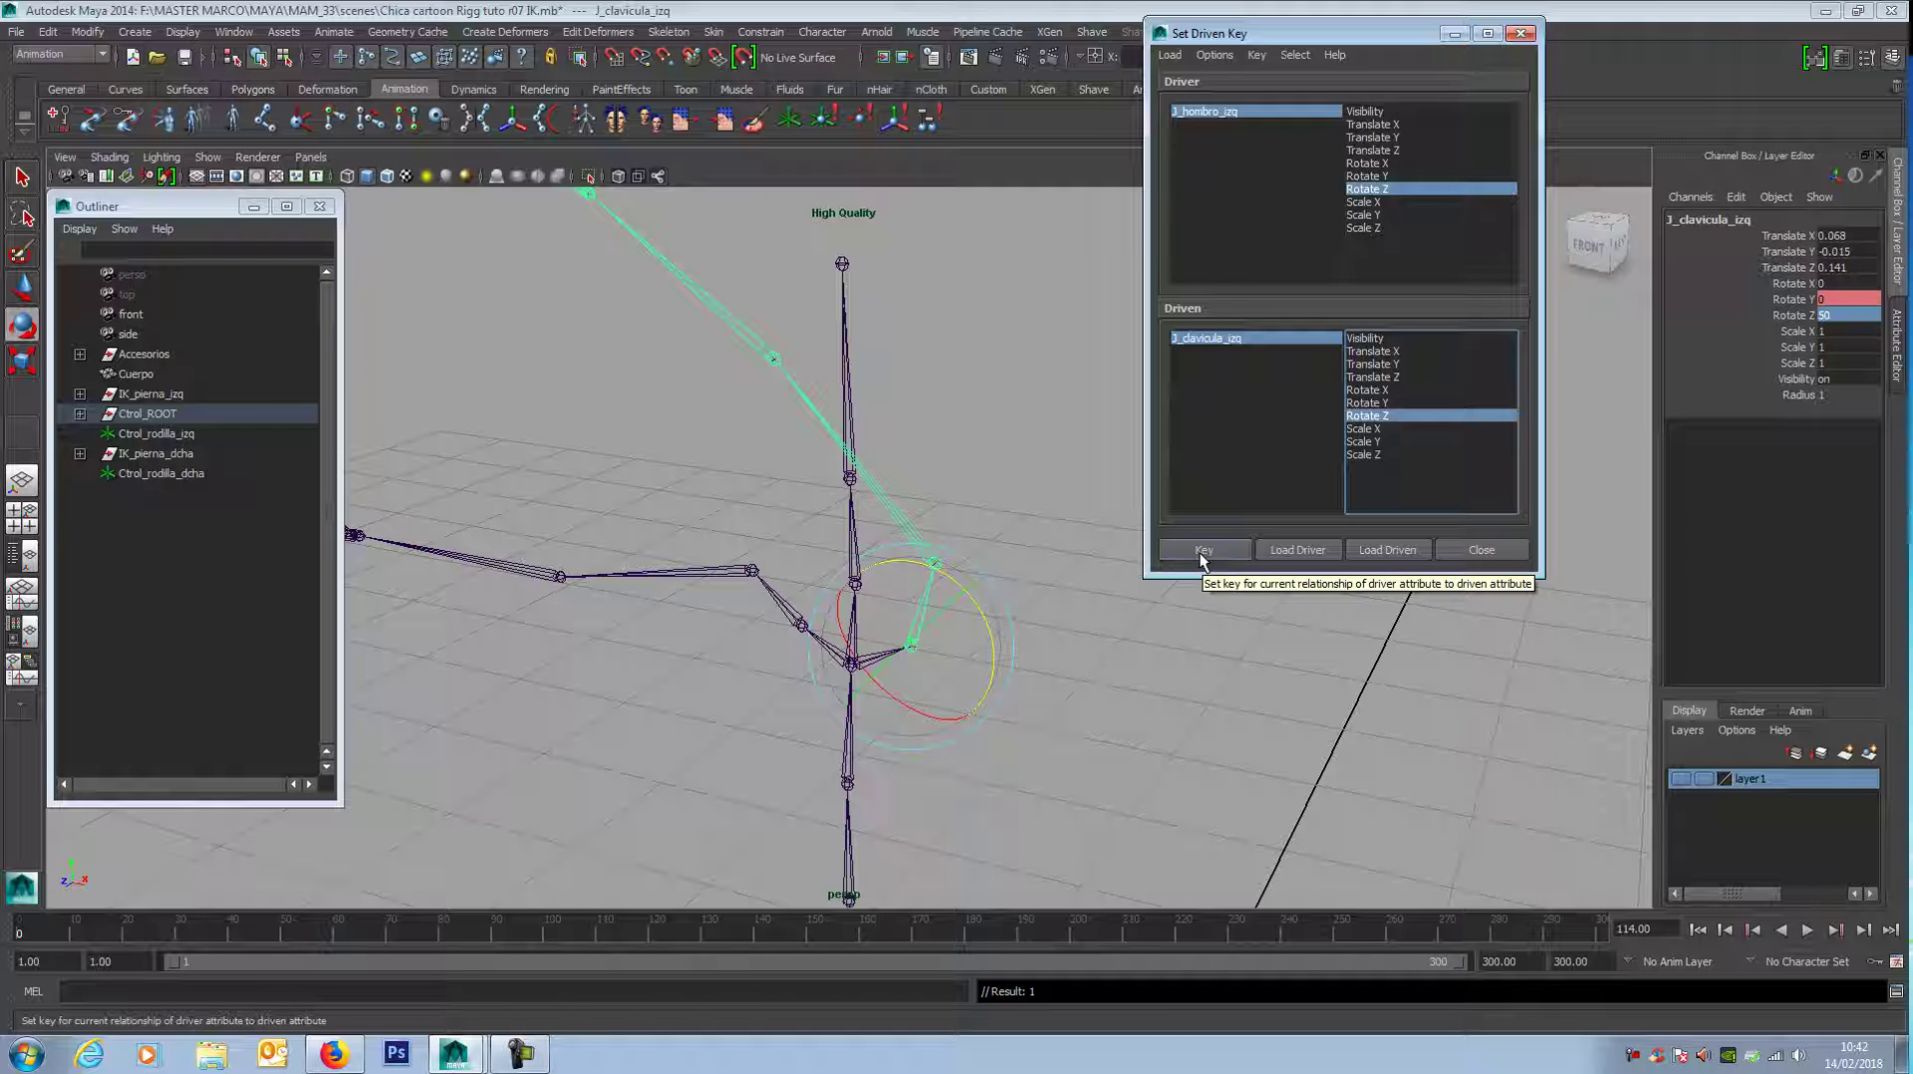
left_click(1483, 550)
Step: Reset the Rotate Z of J_hombro_izq to 0 and test the driven clavicle with a shoulder rotation of about 109 degrees, undoing the test
left_click(1141, 518)
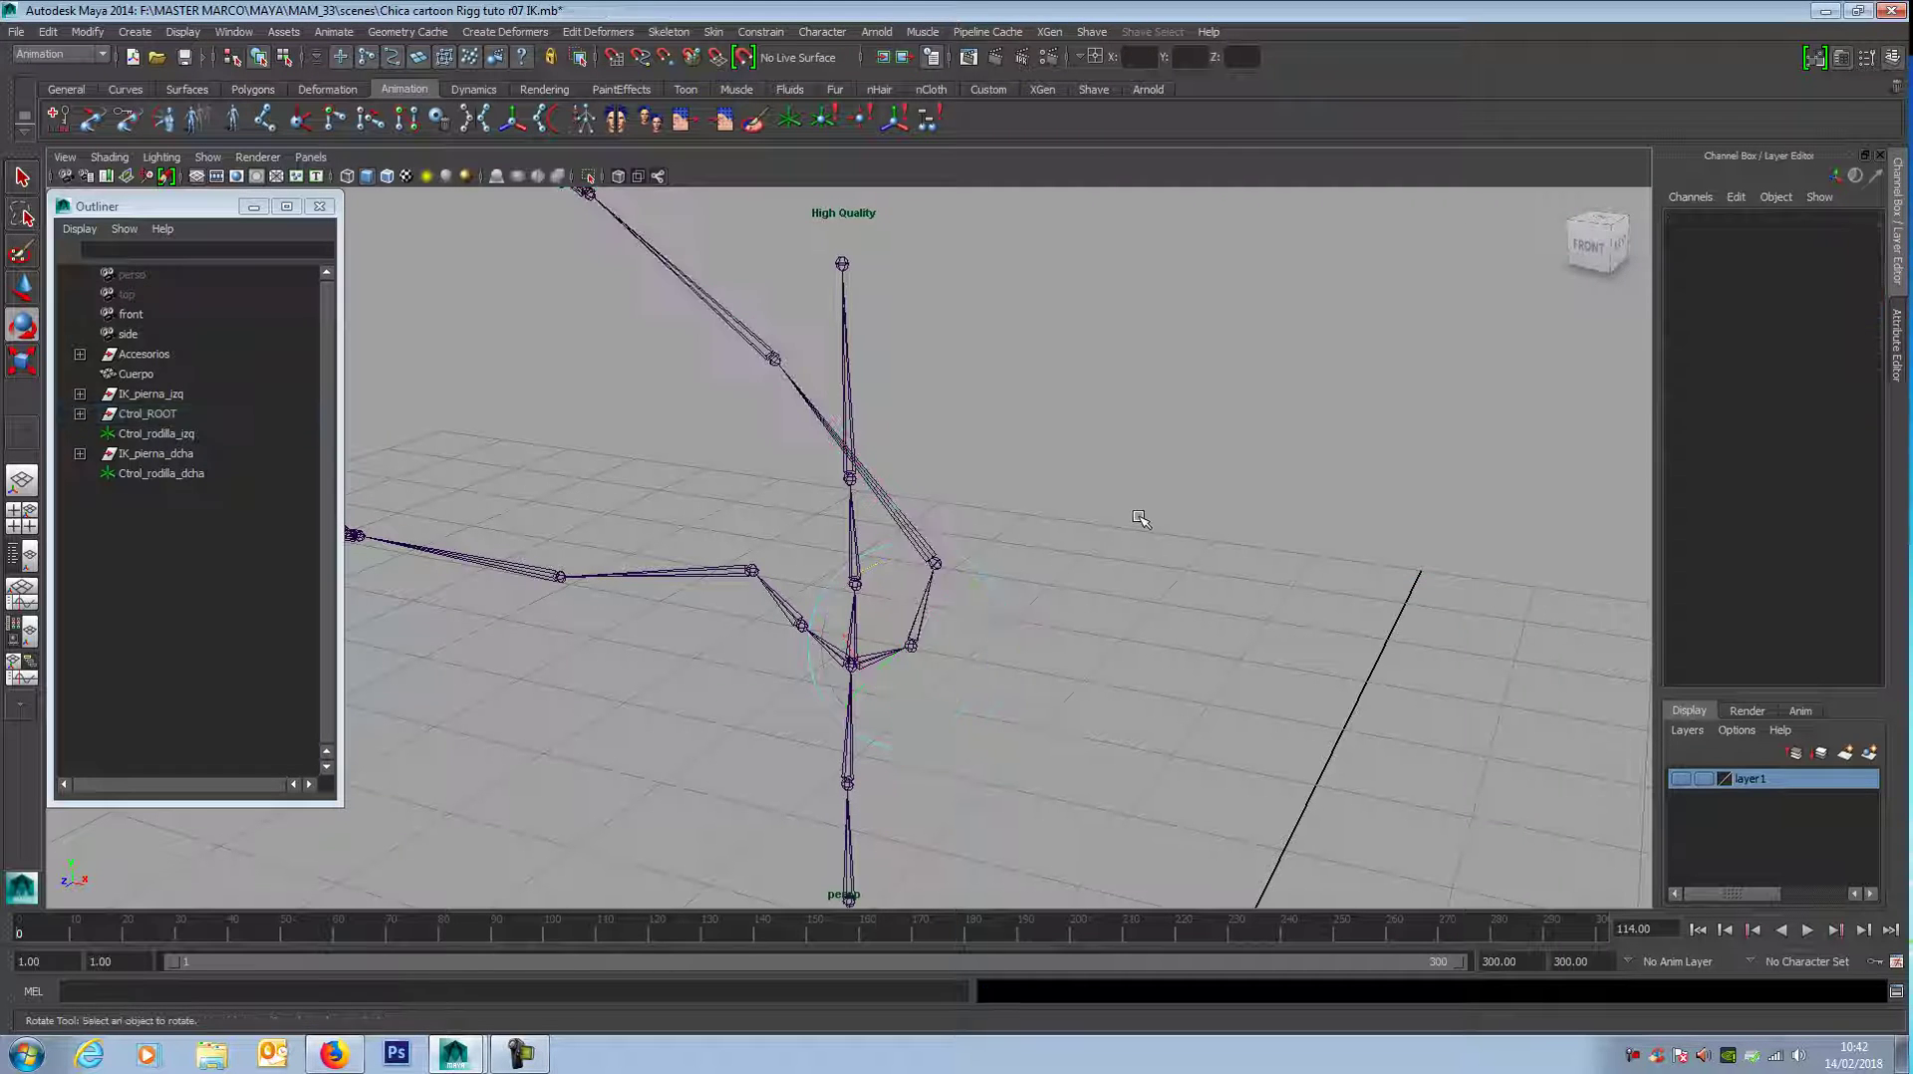
left_click(902, 523)
double_click(1846, 313)
type("0")
key("Return")
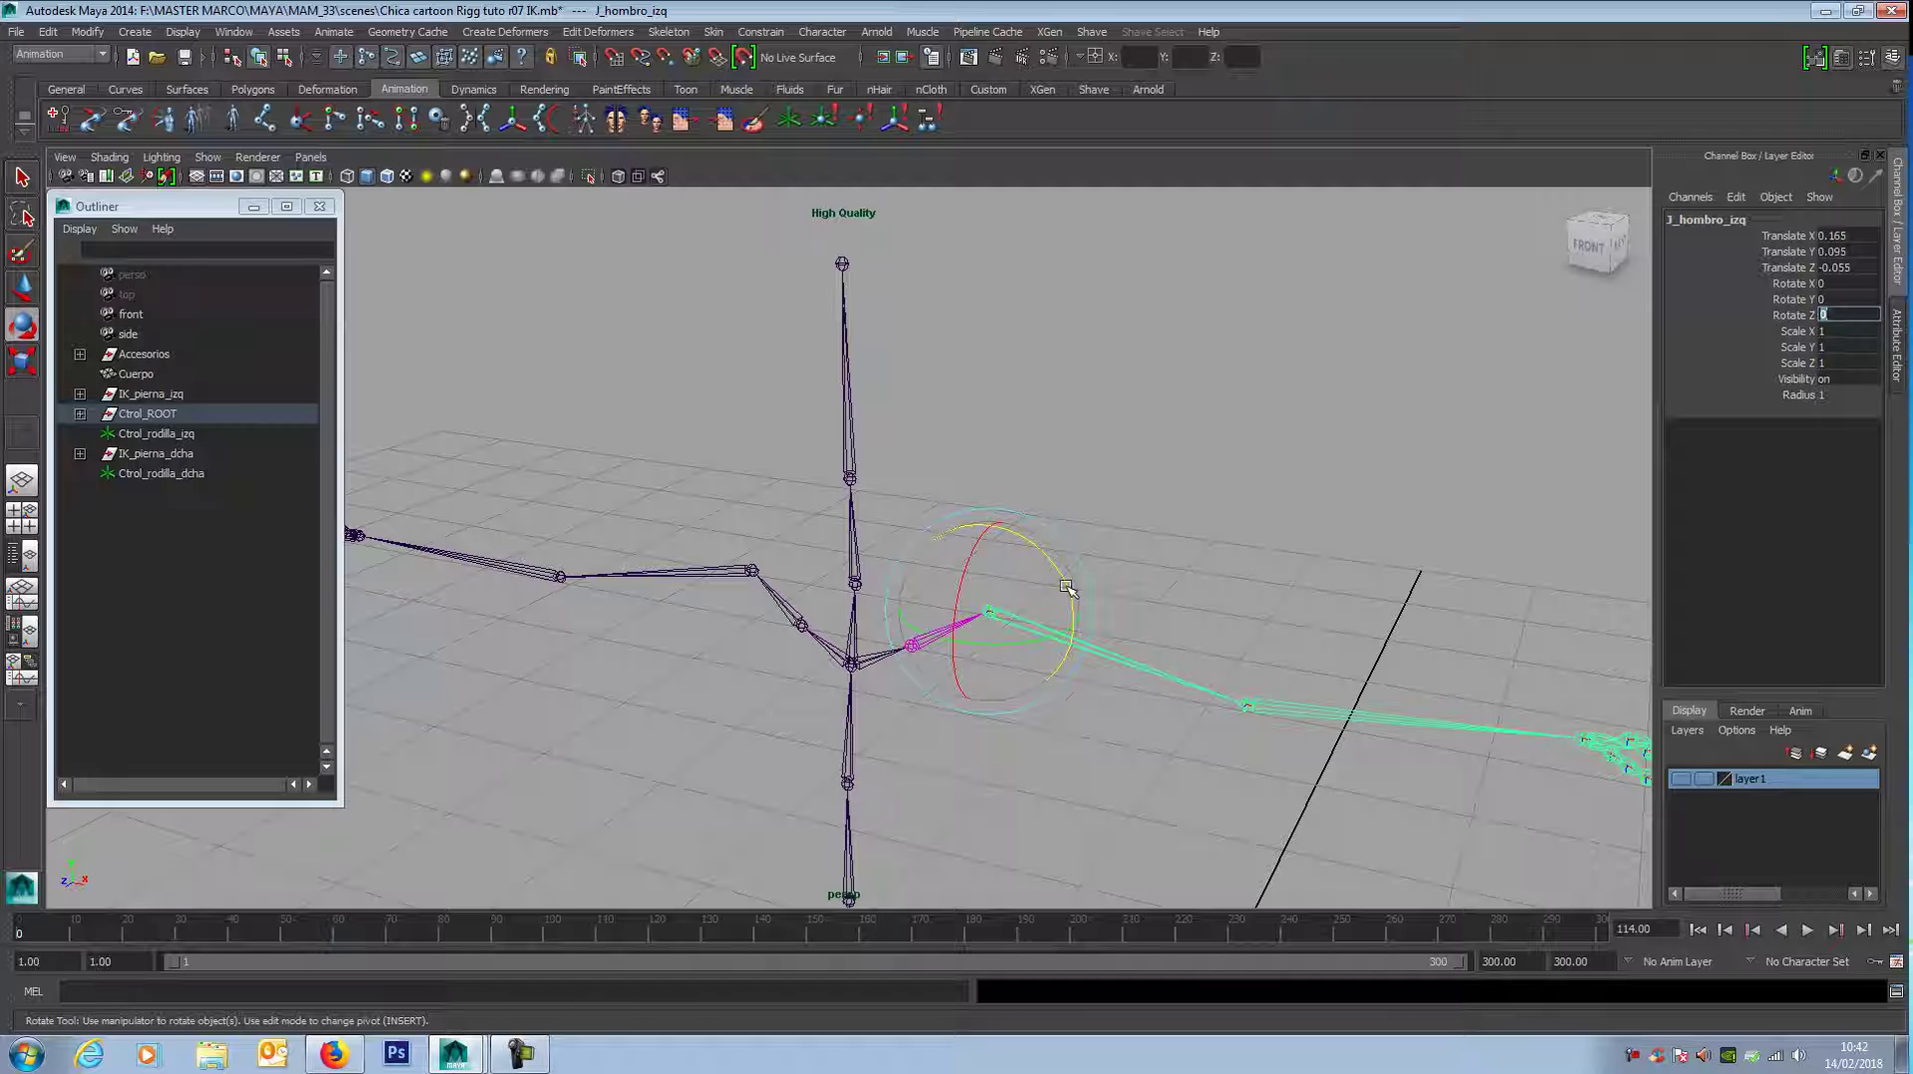
left_click_drag(1065, 588, 932, 543)
key("ctrl+z")
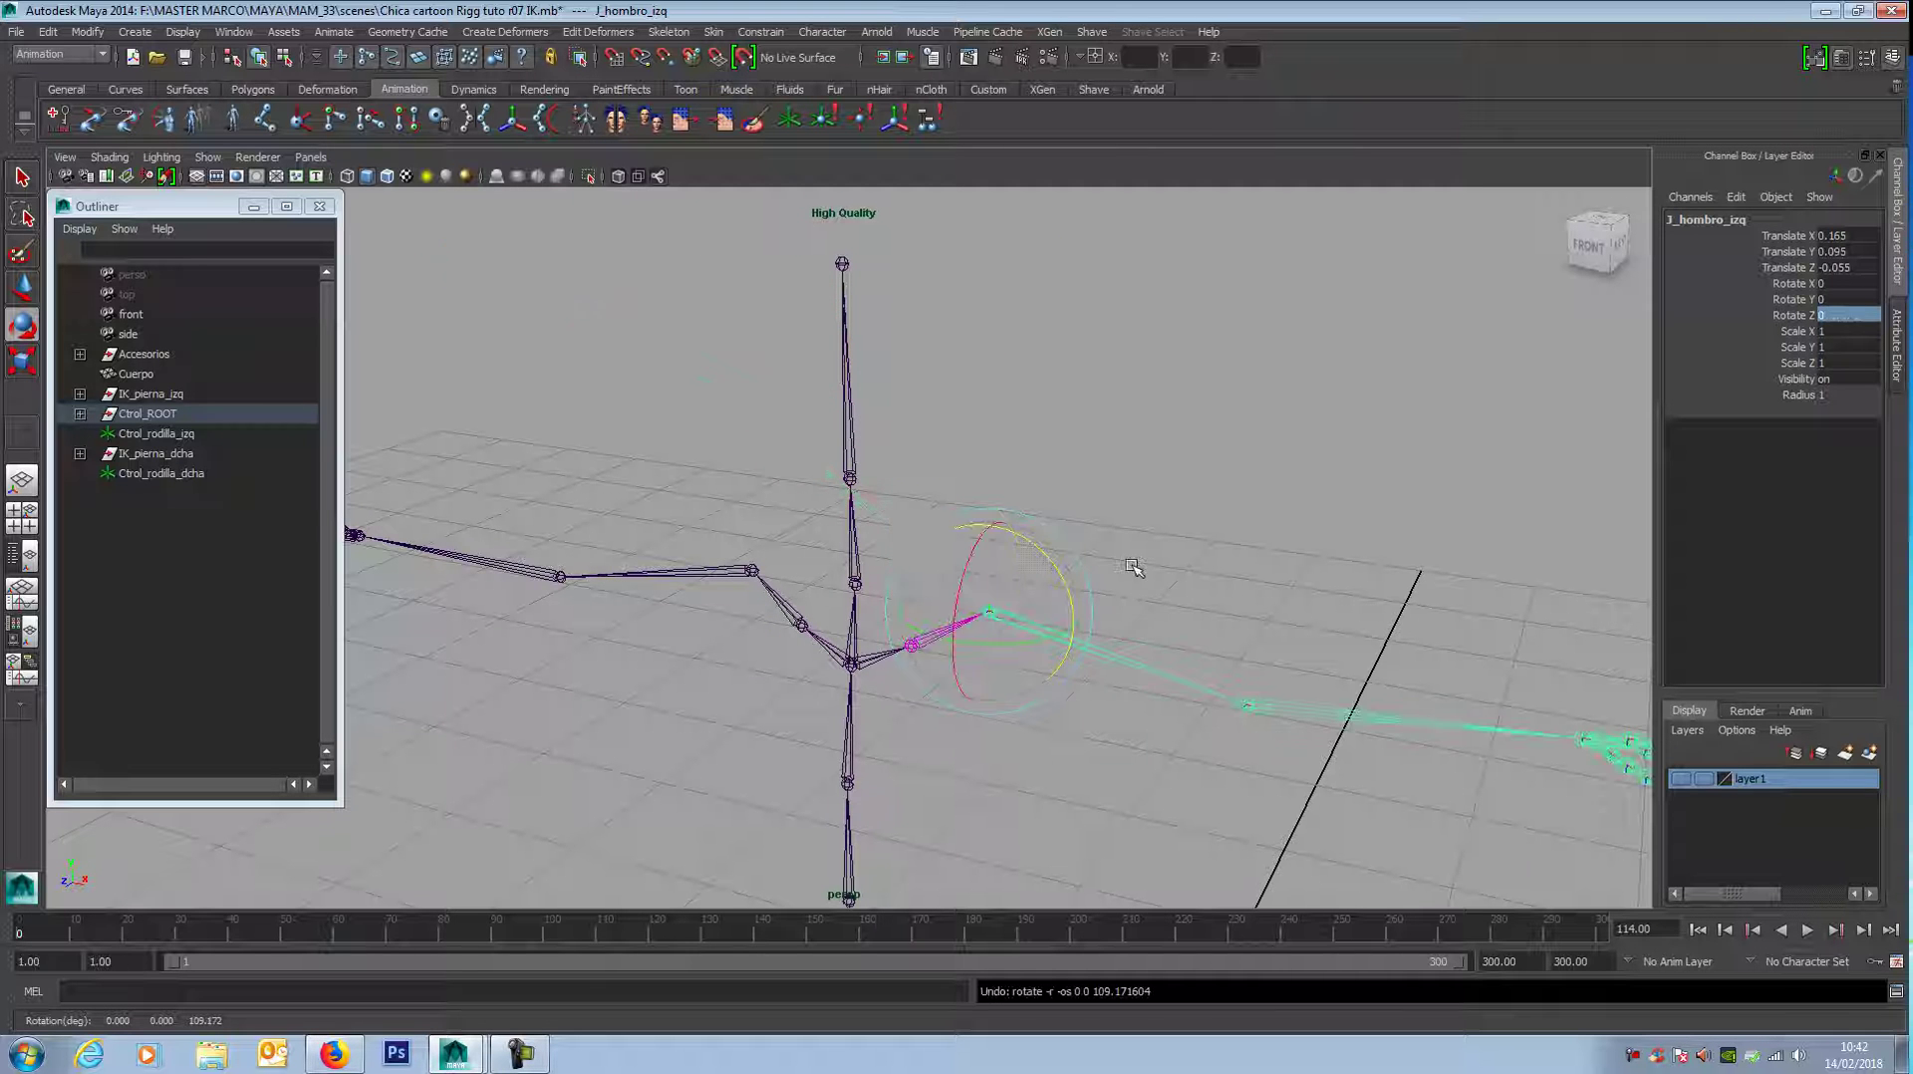
Step: Open Set Driven Key with the right shoulder joint J_hombro_dcha as driver and choose Rotate Z as its driver attribute
left_click(689, 583)
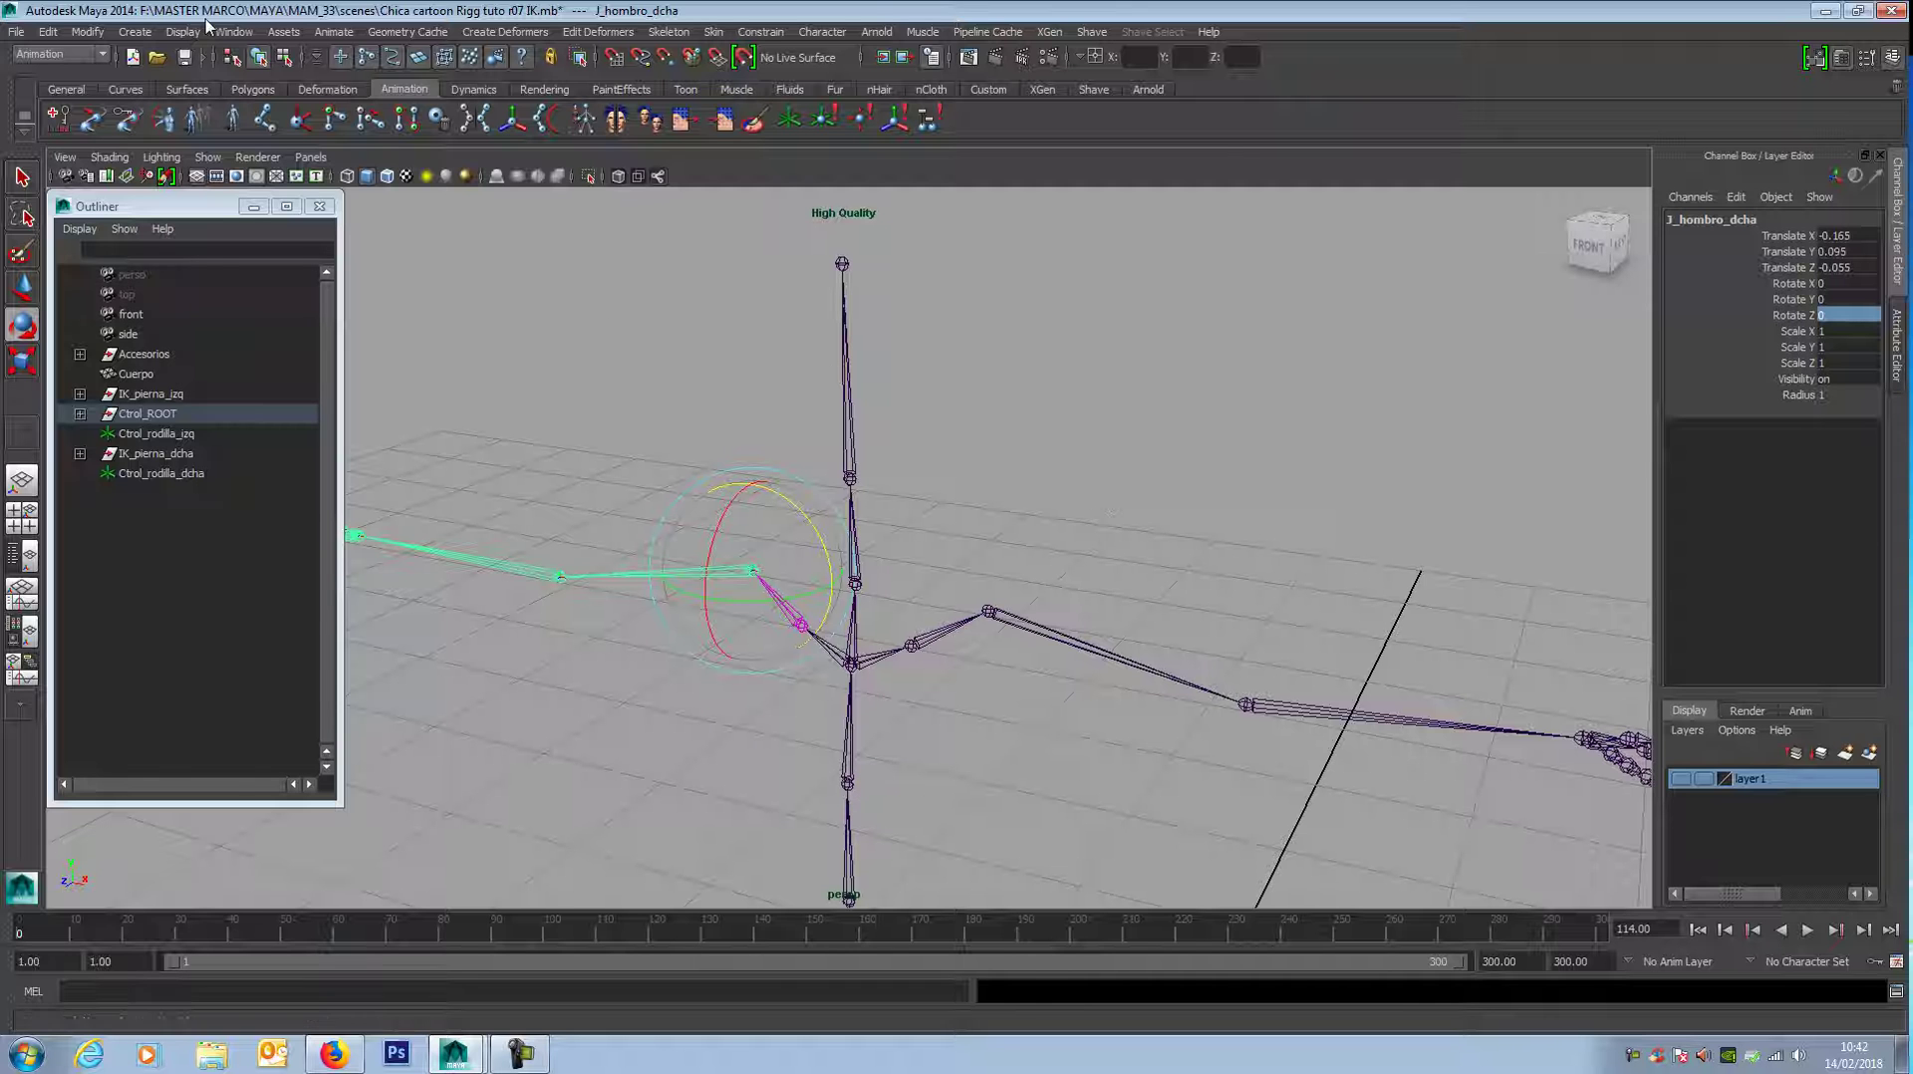
left_click(335, 32)
mouse_move(463, 119)
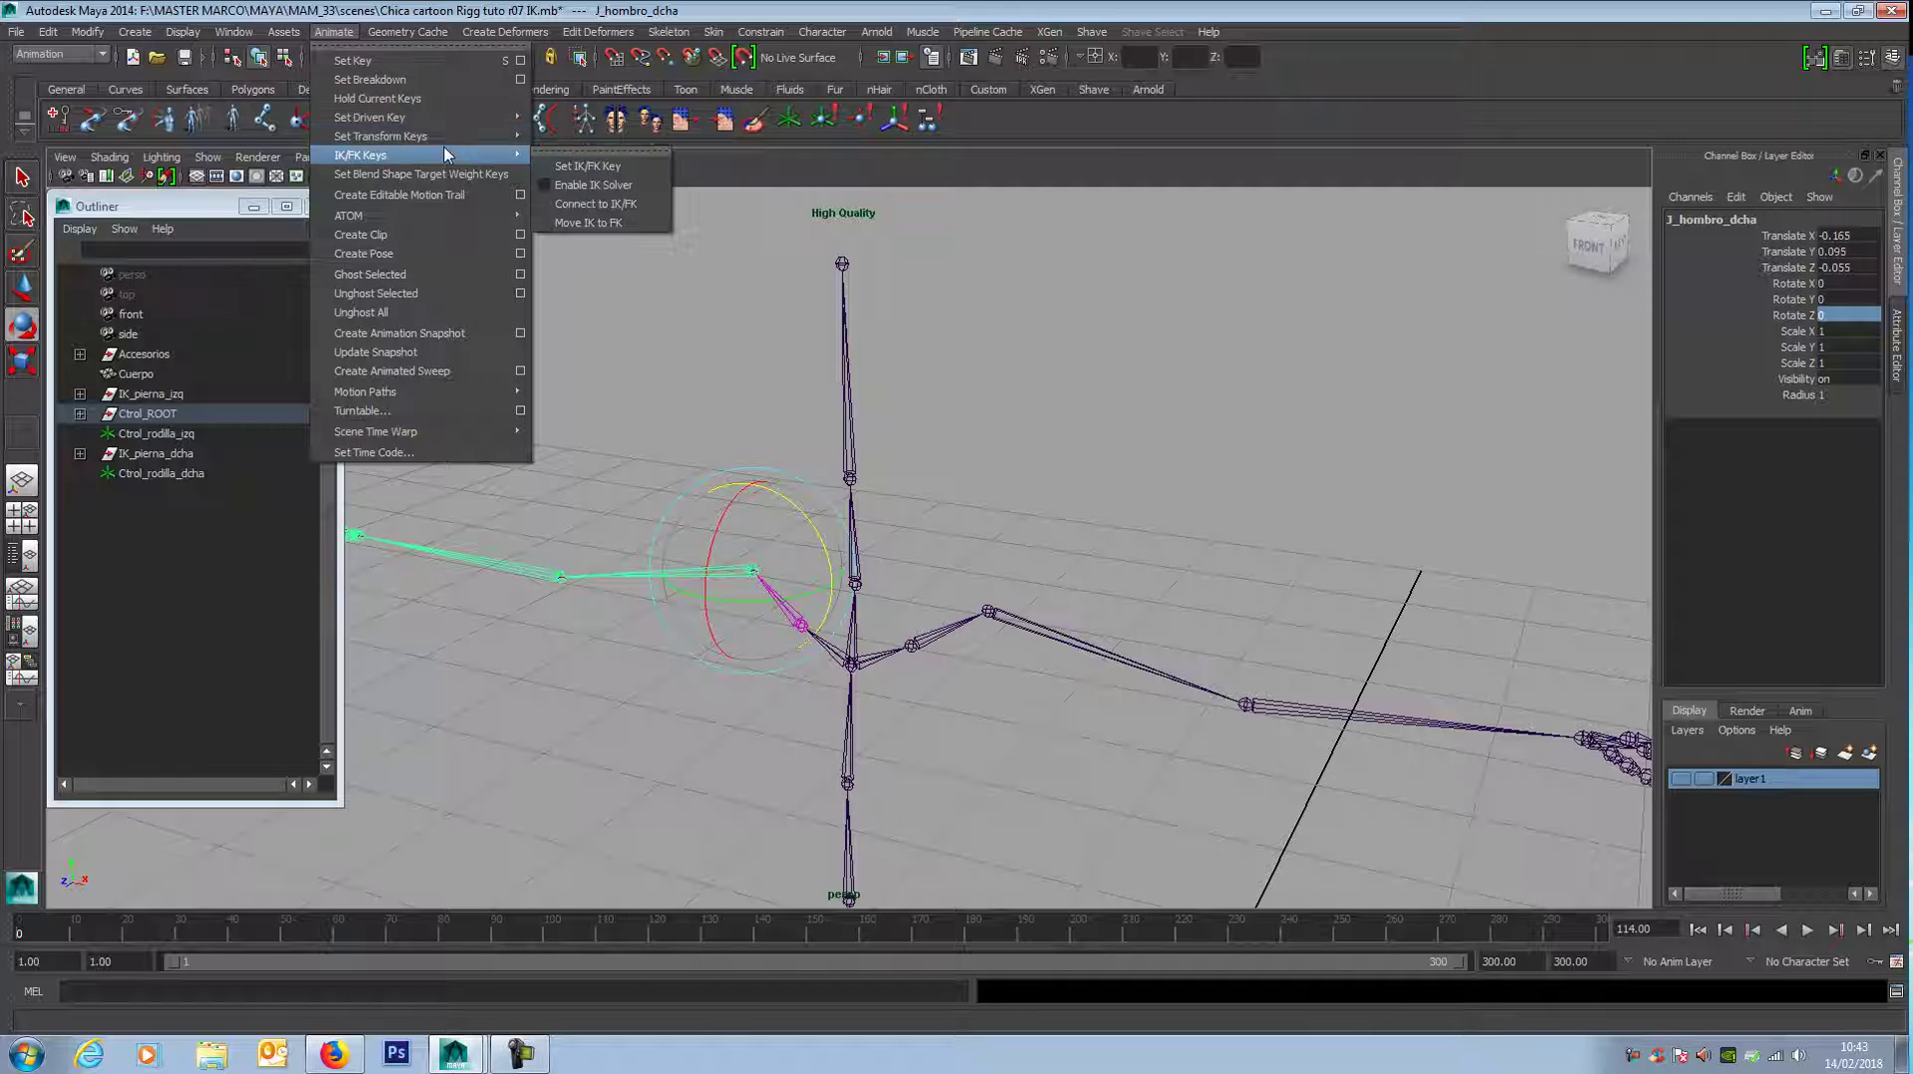
left_click(566, 128)
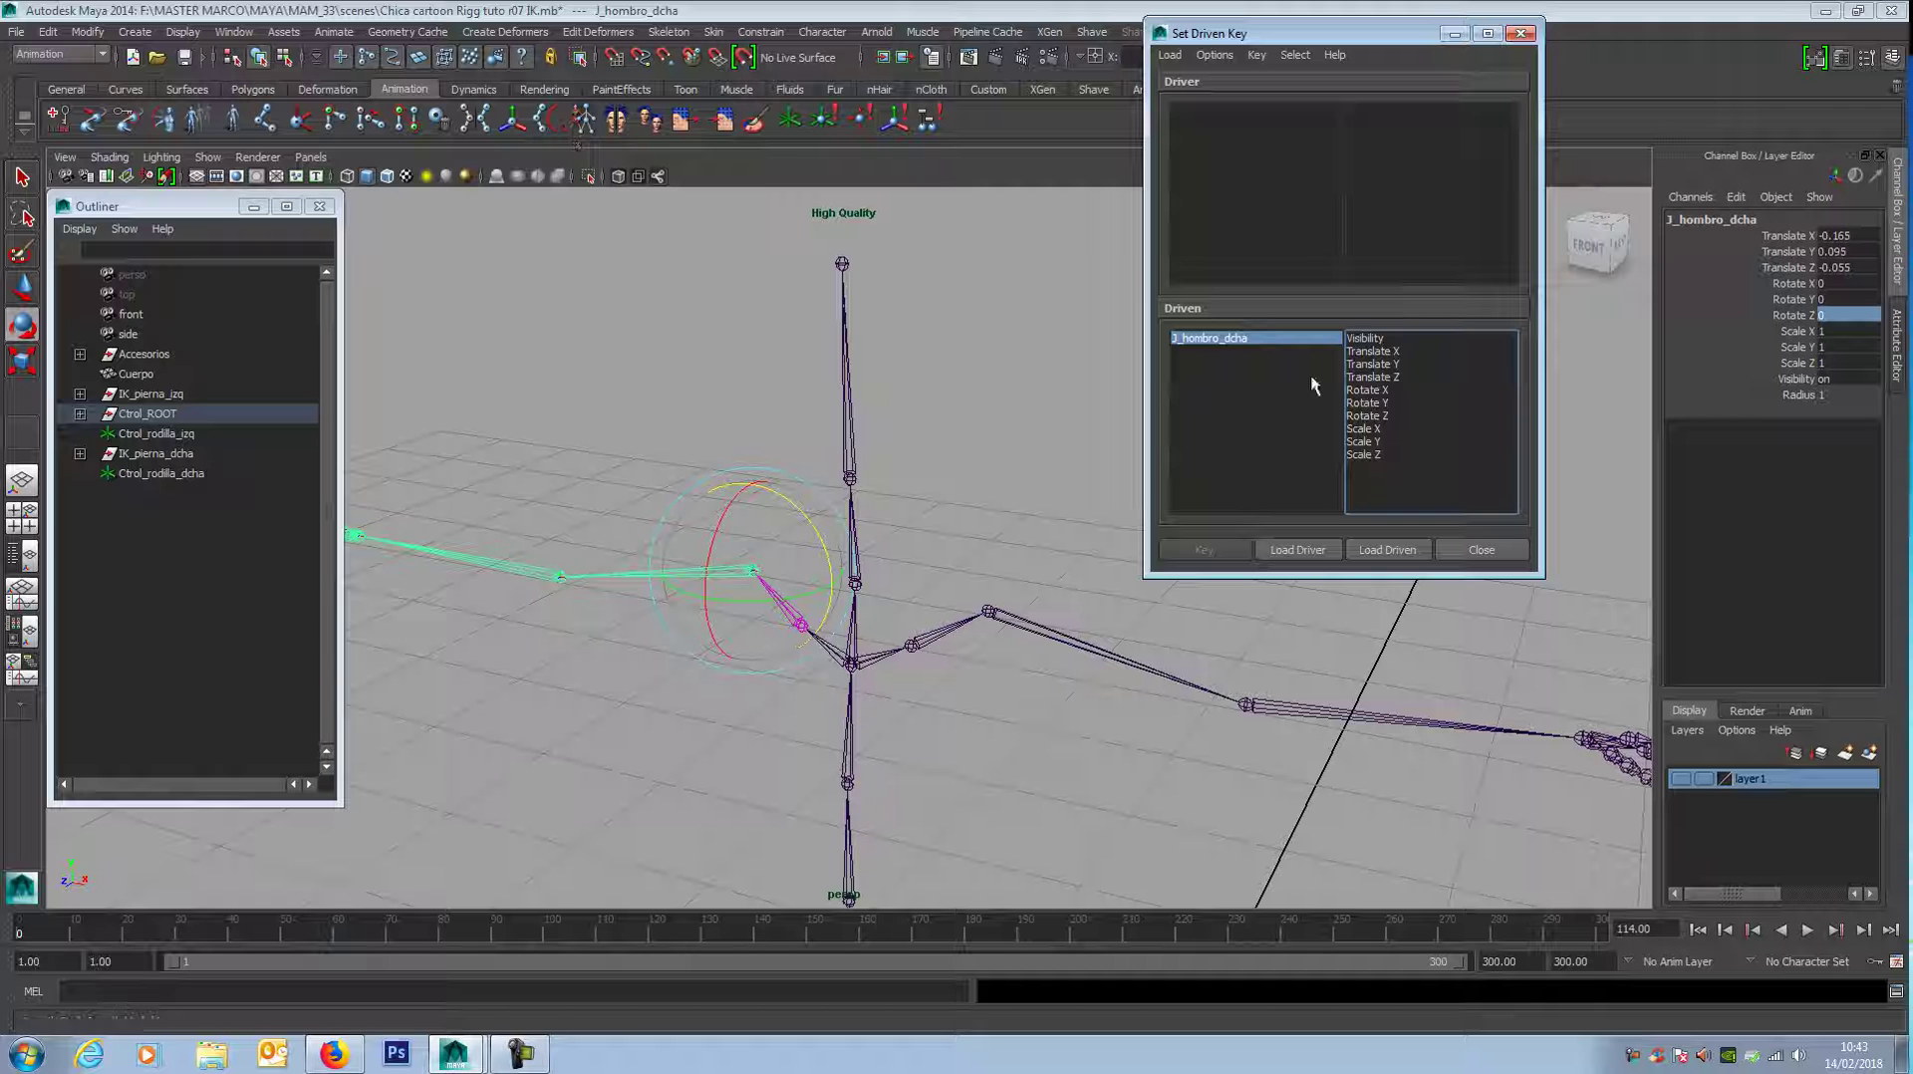
left_click(1292, 552)
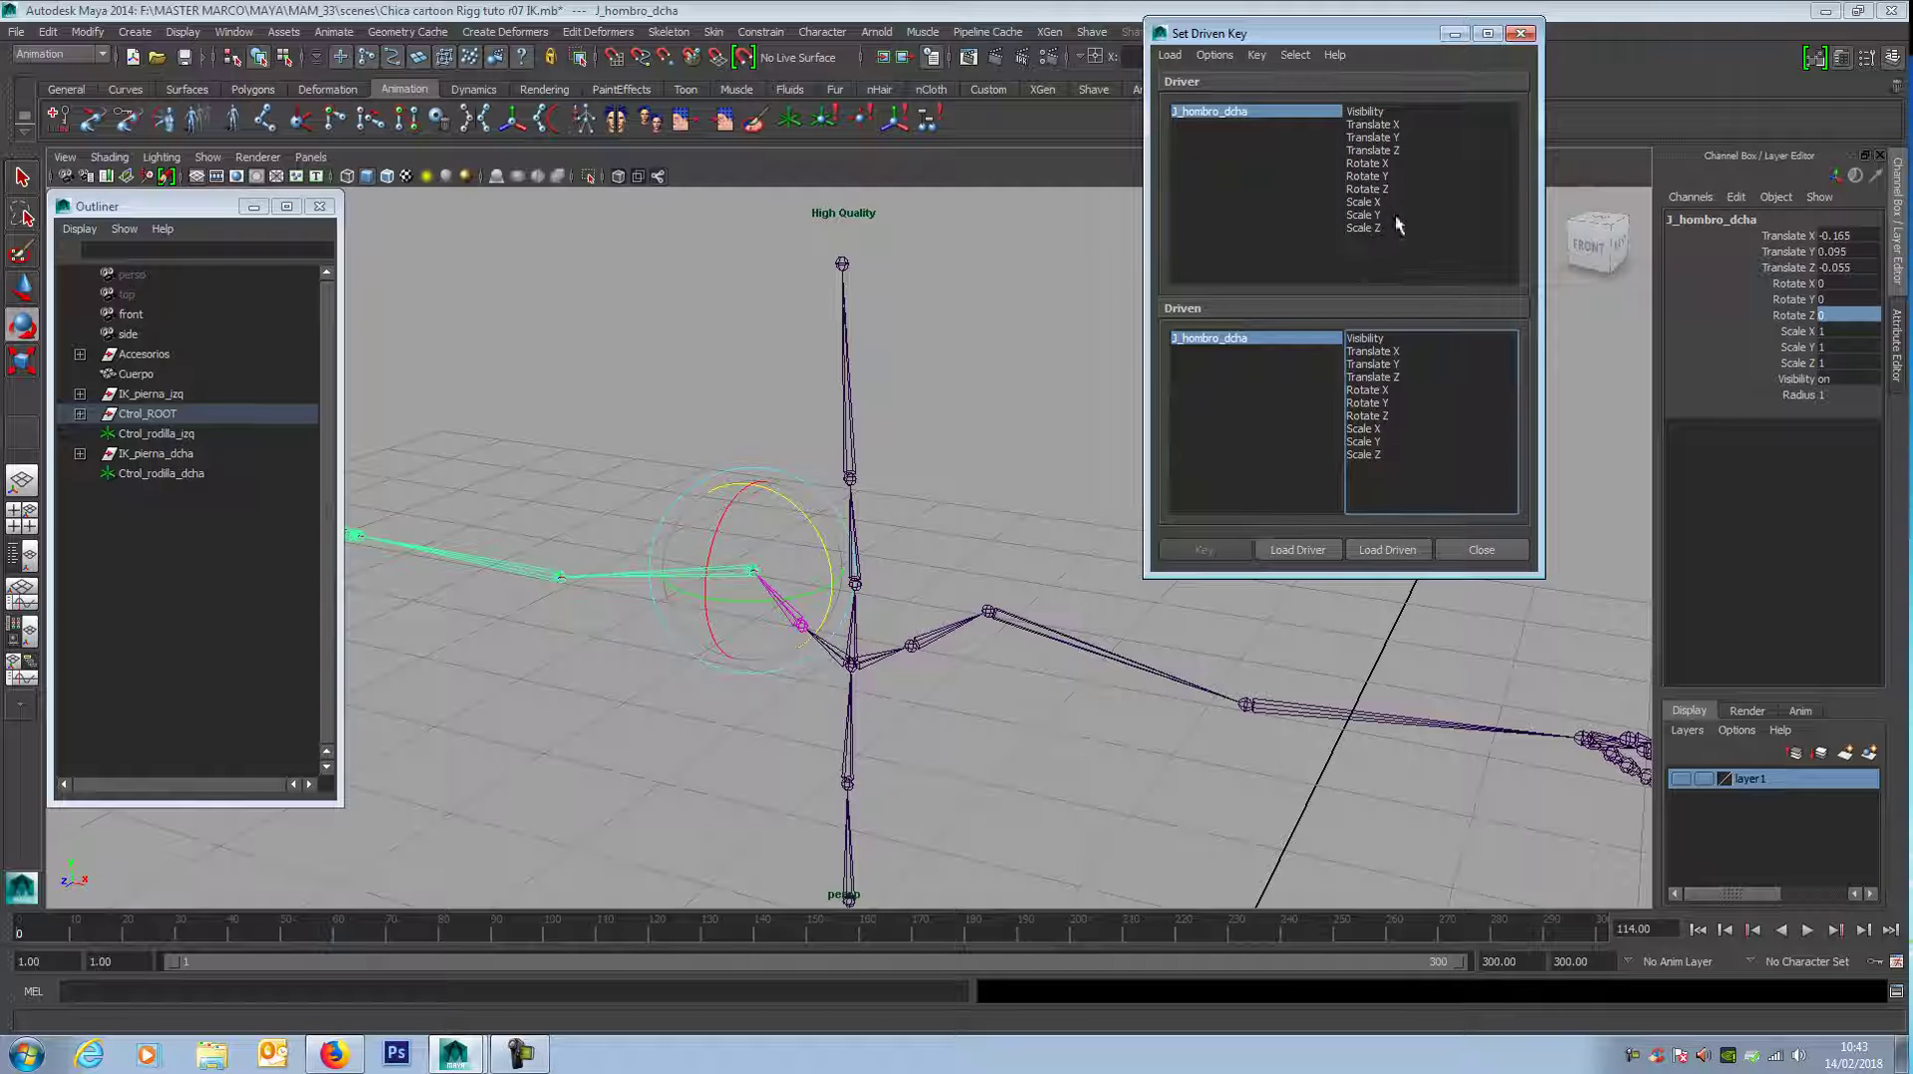
left_click_drag(805, 510, 809, 532)
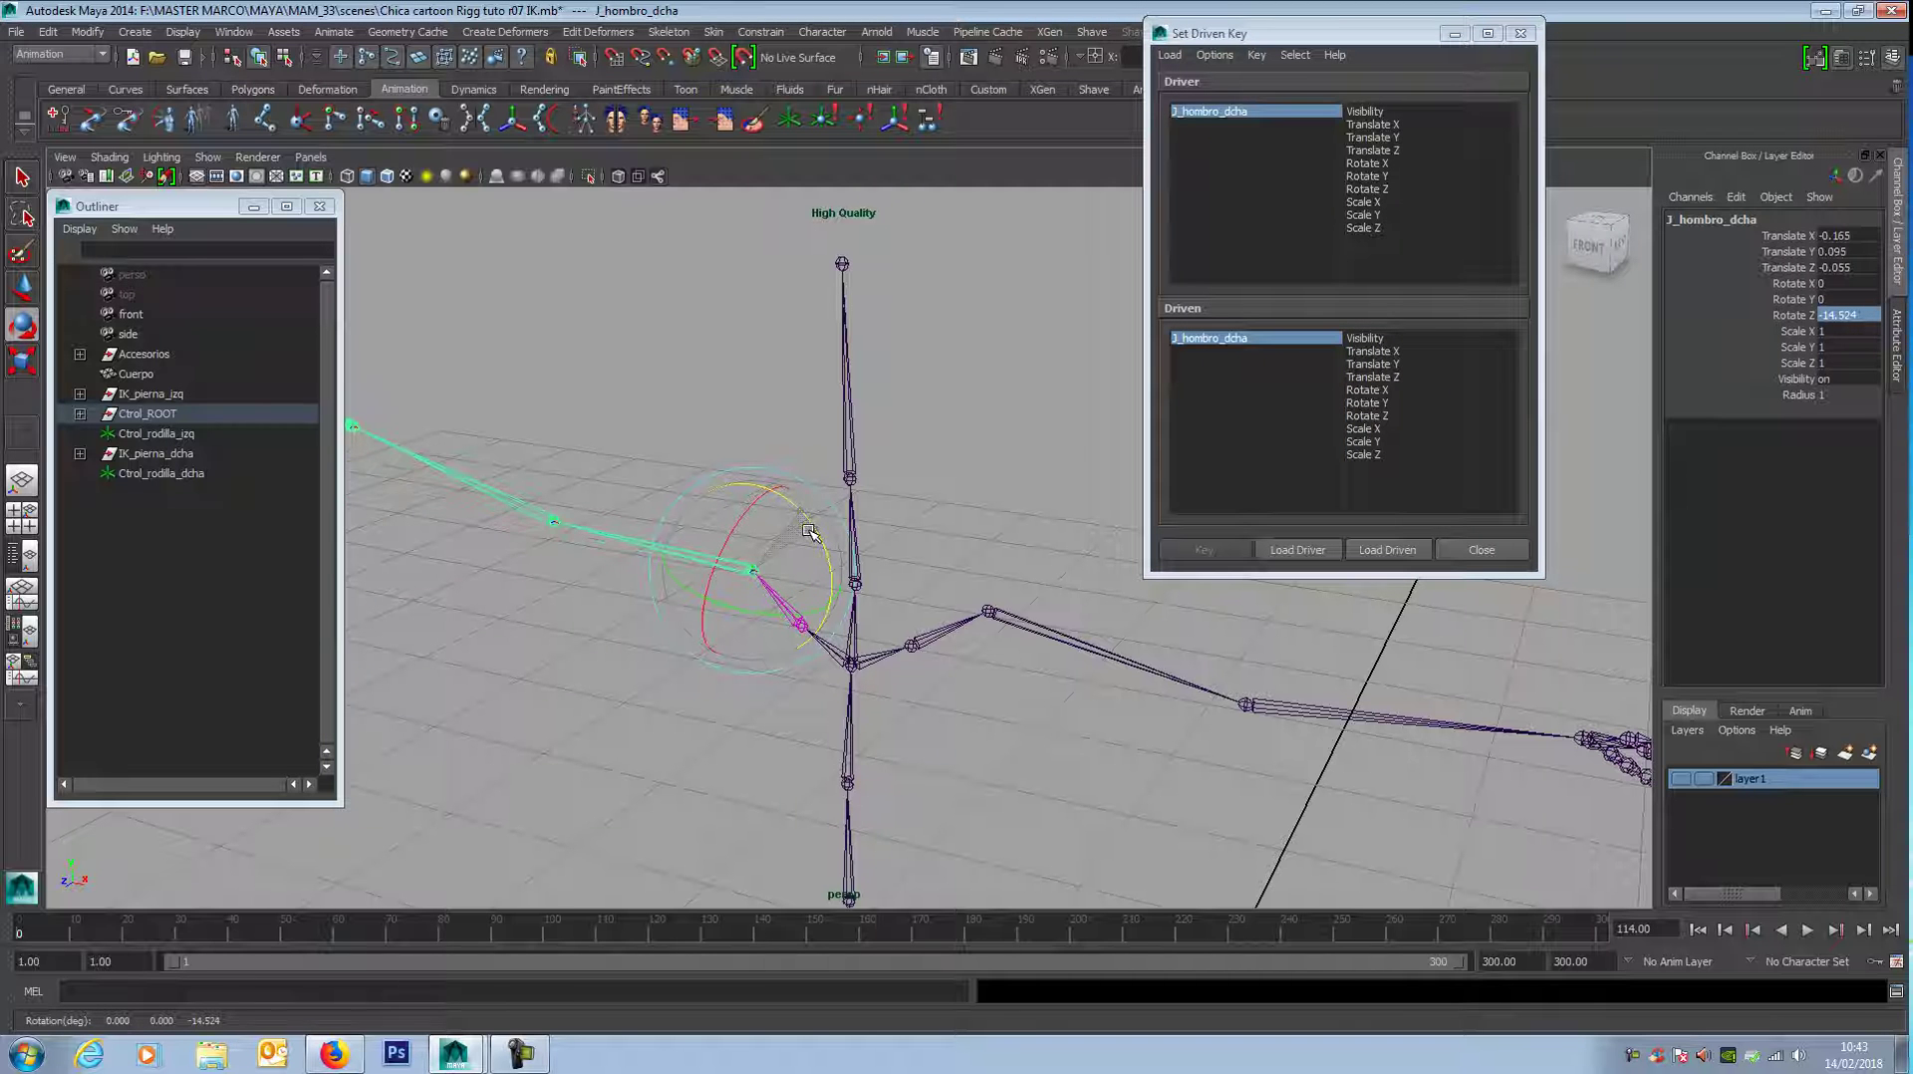
key("ctrl+z")
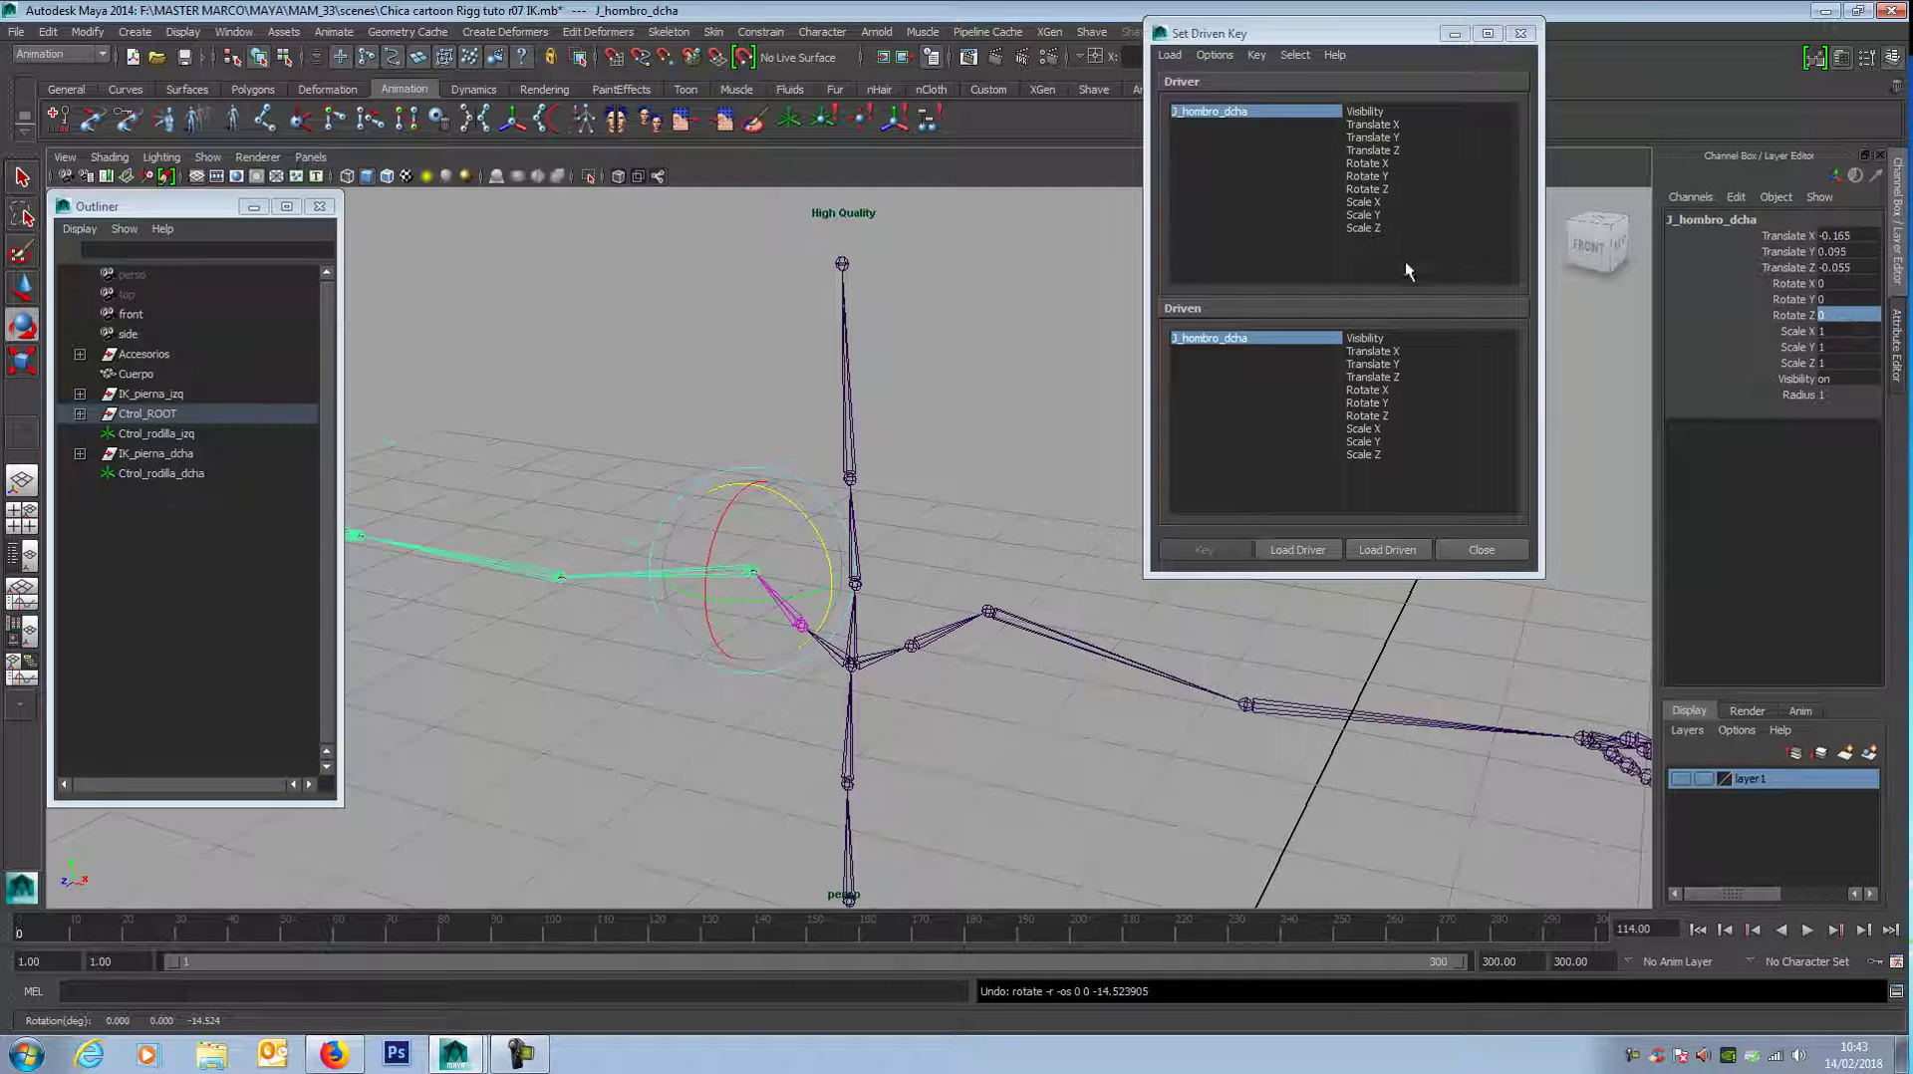
left_click(1370, 189)
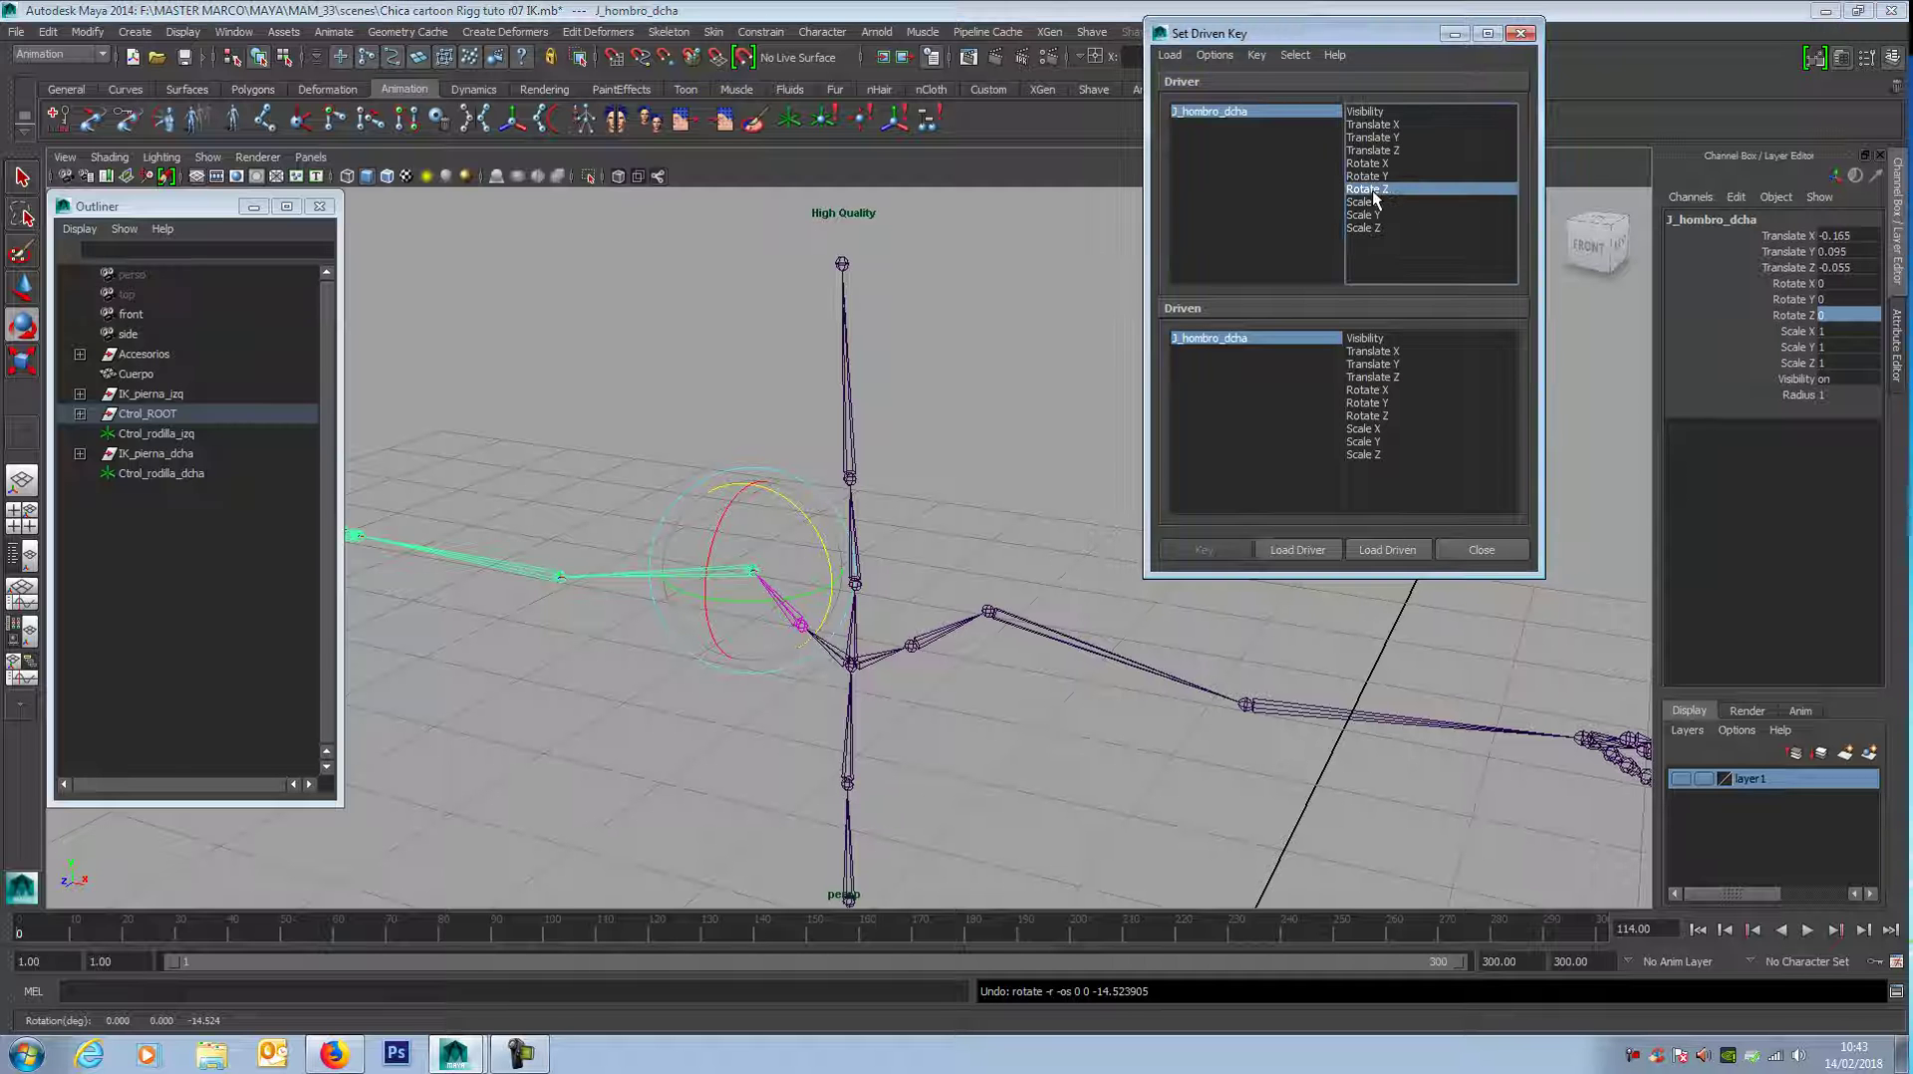
Step: Load J_clavicula_dcha as the driven joint, choose its Rotate Z, and key the rest pose
left_click(700, 743)
left_click(770, 610)
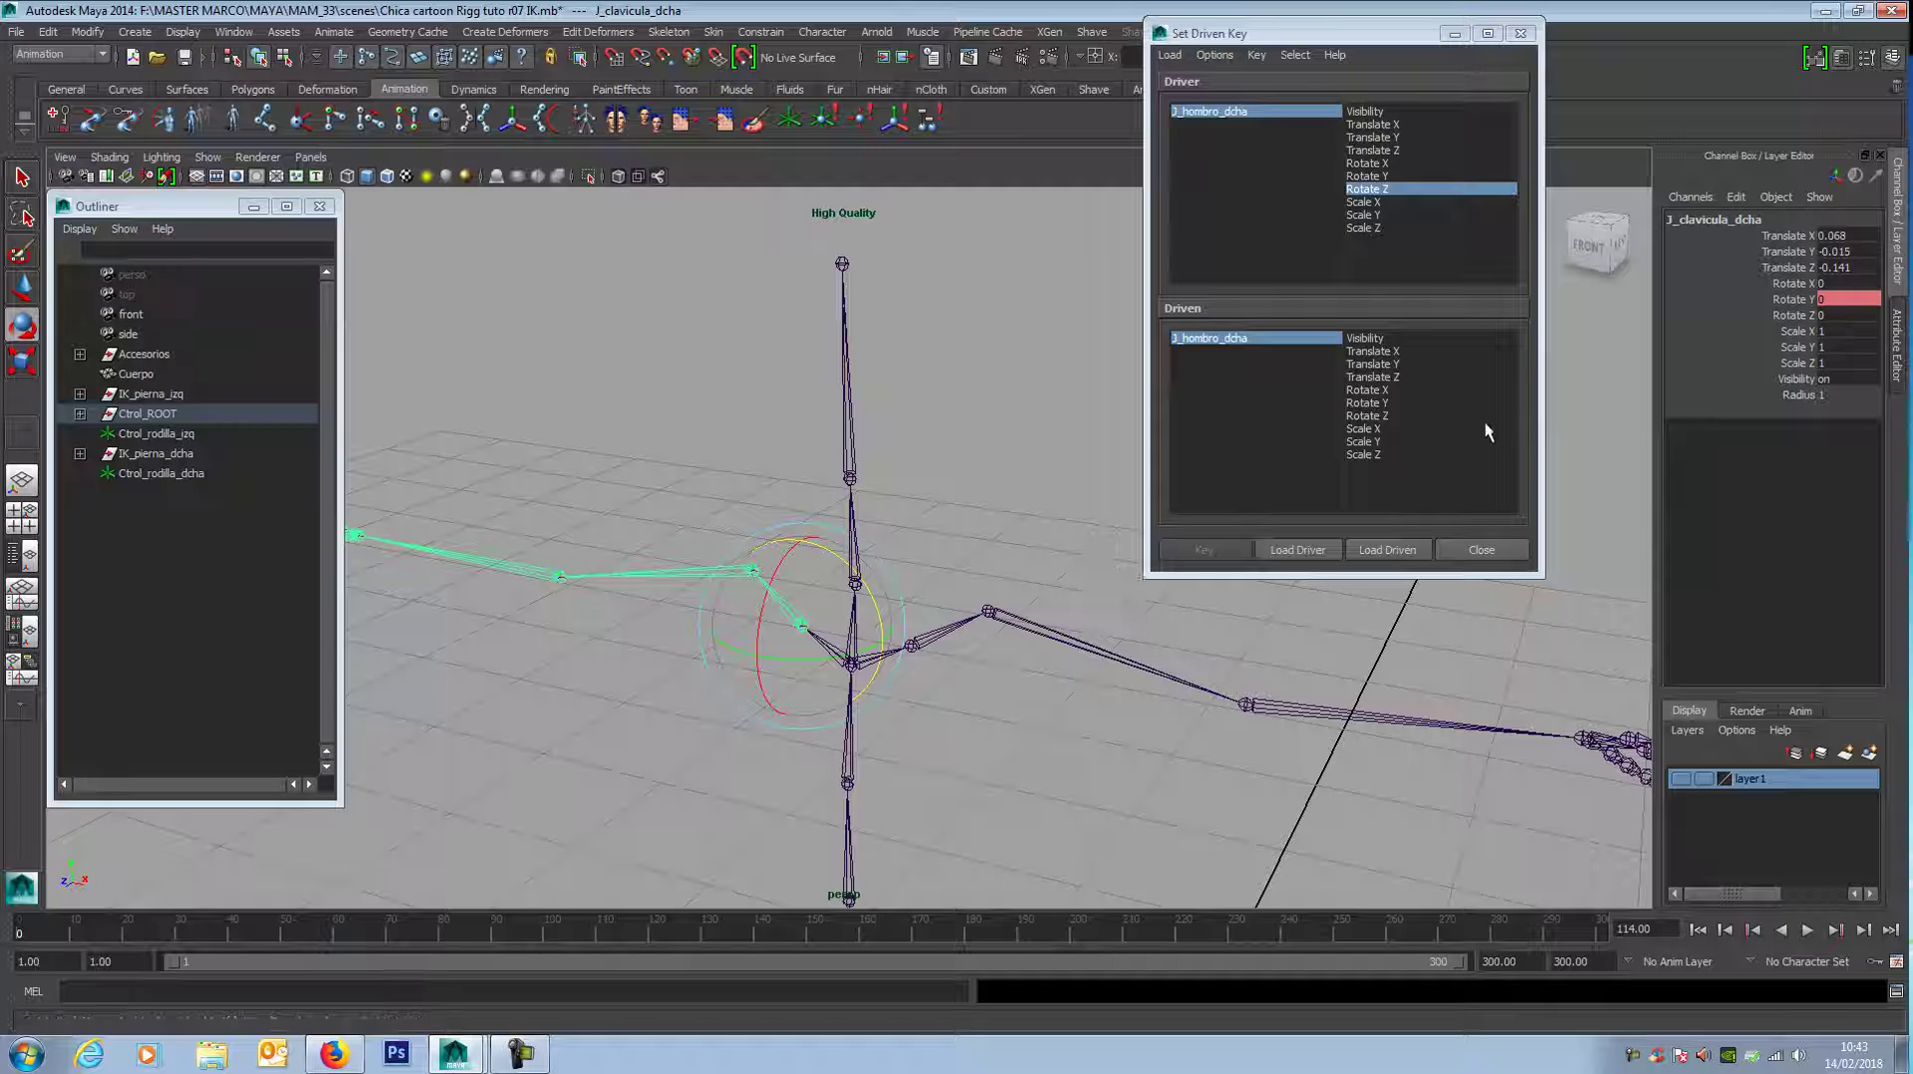
left_click(1391, 549)
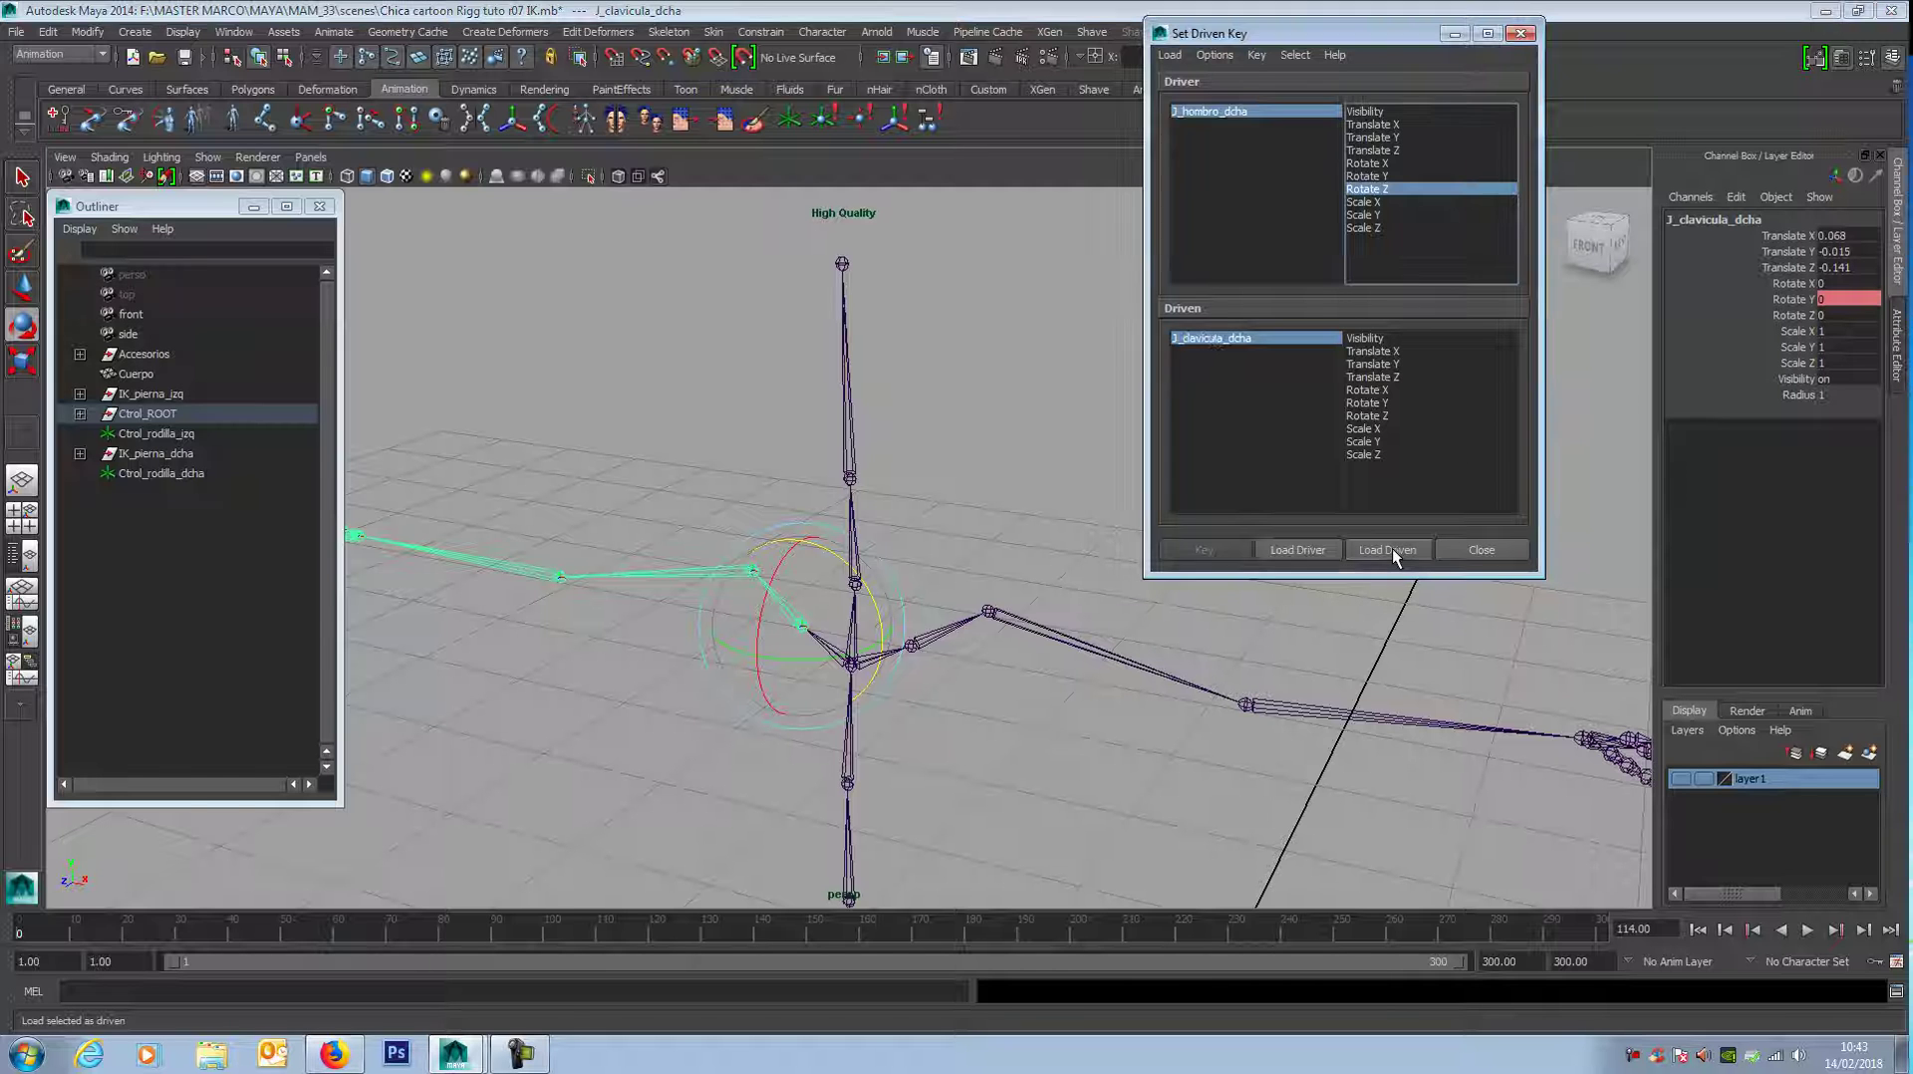
left_click(1371, 417)
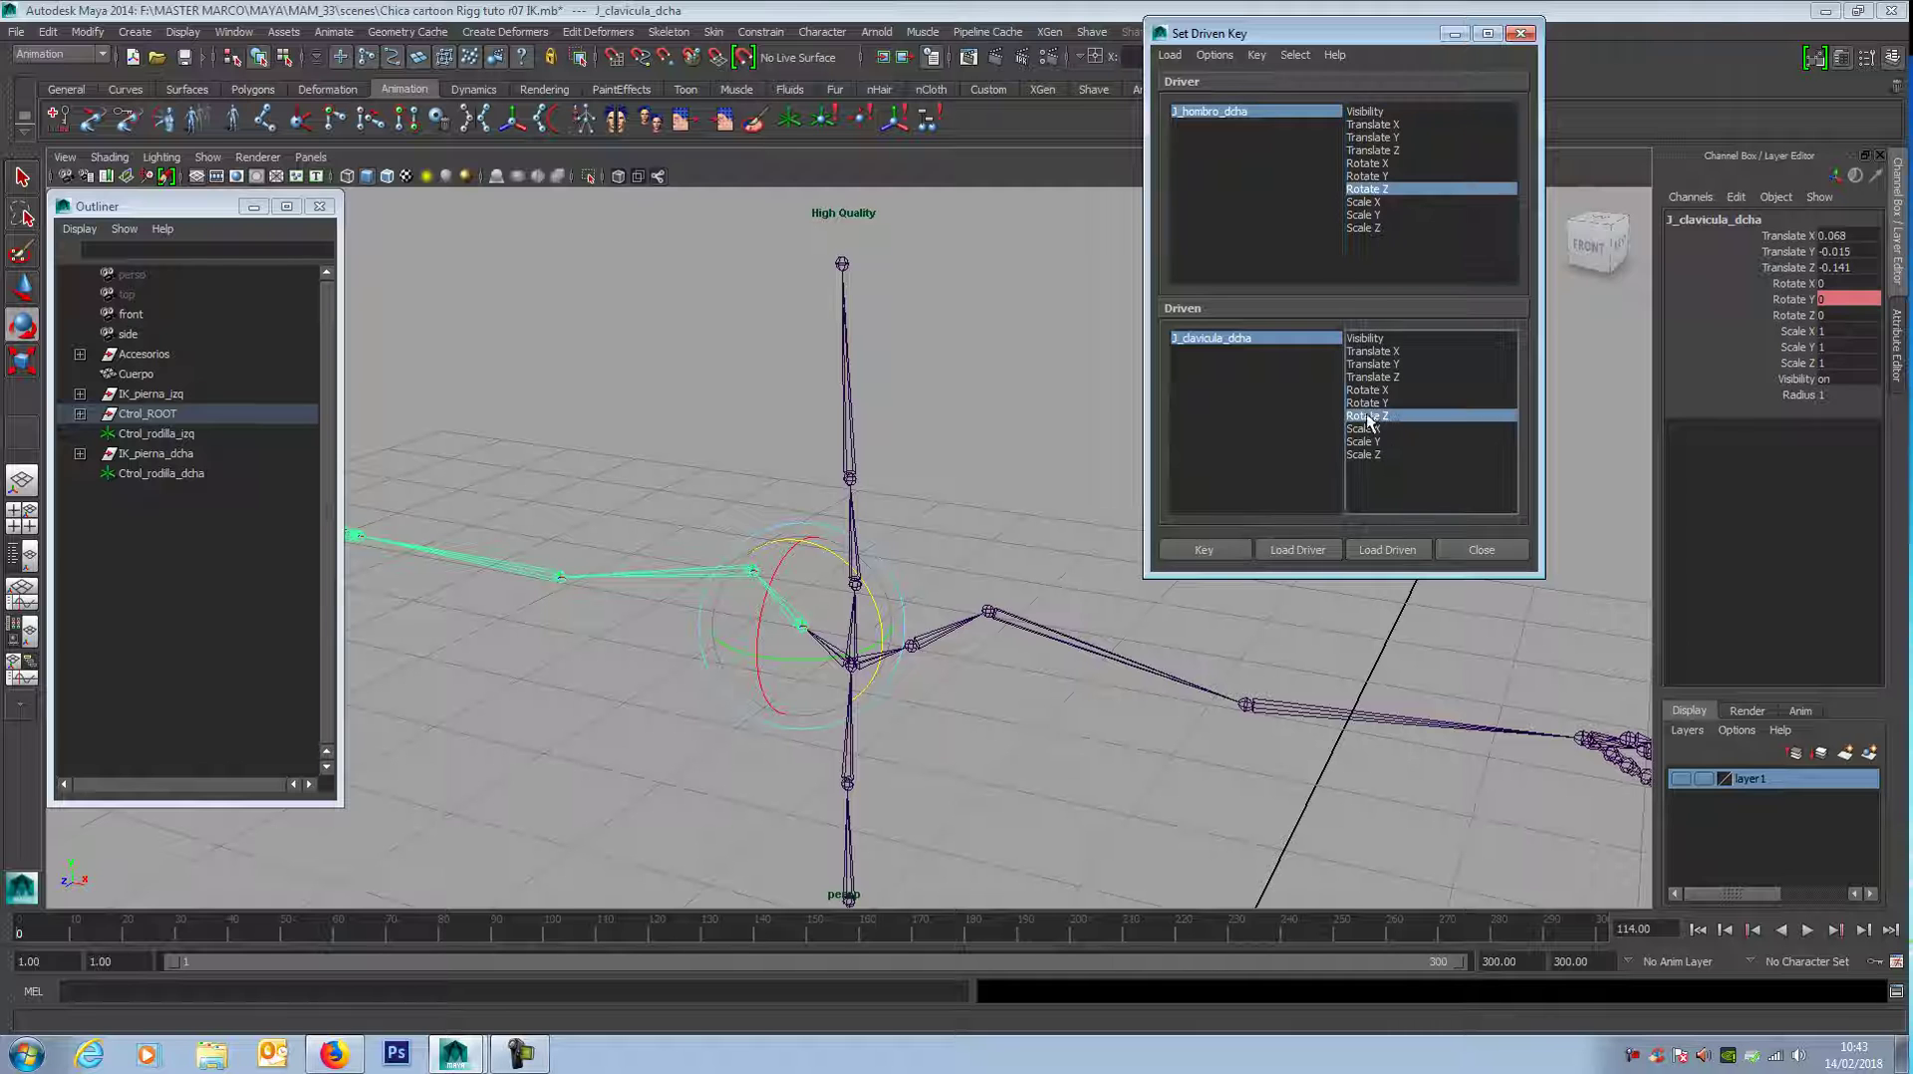
left_click(1206, 550)
Step: Raise the right arm by setting the Rotate Z of J_hombro_dcha to -90
left_click_drag(634, 529, 661, 584)
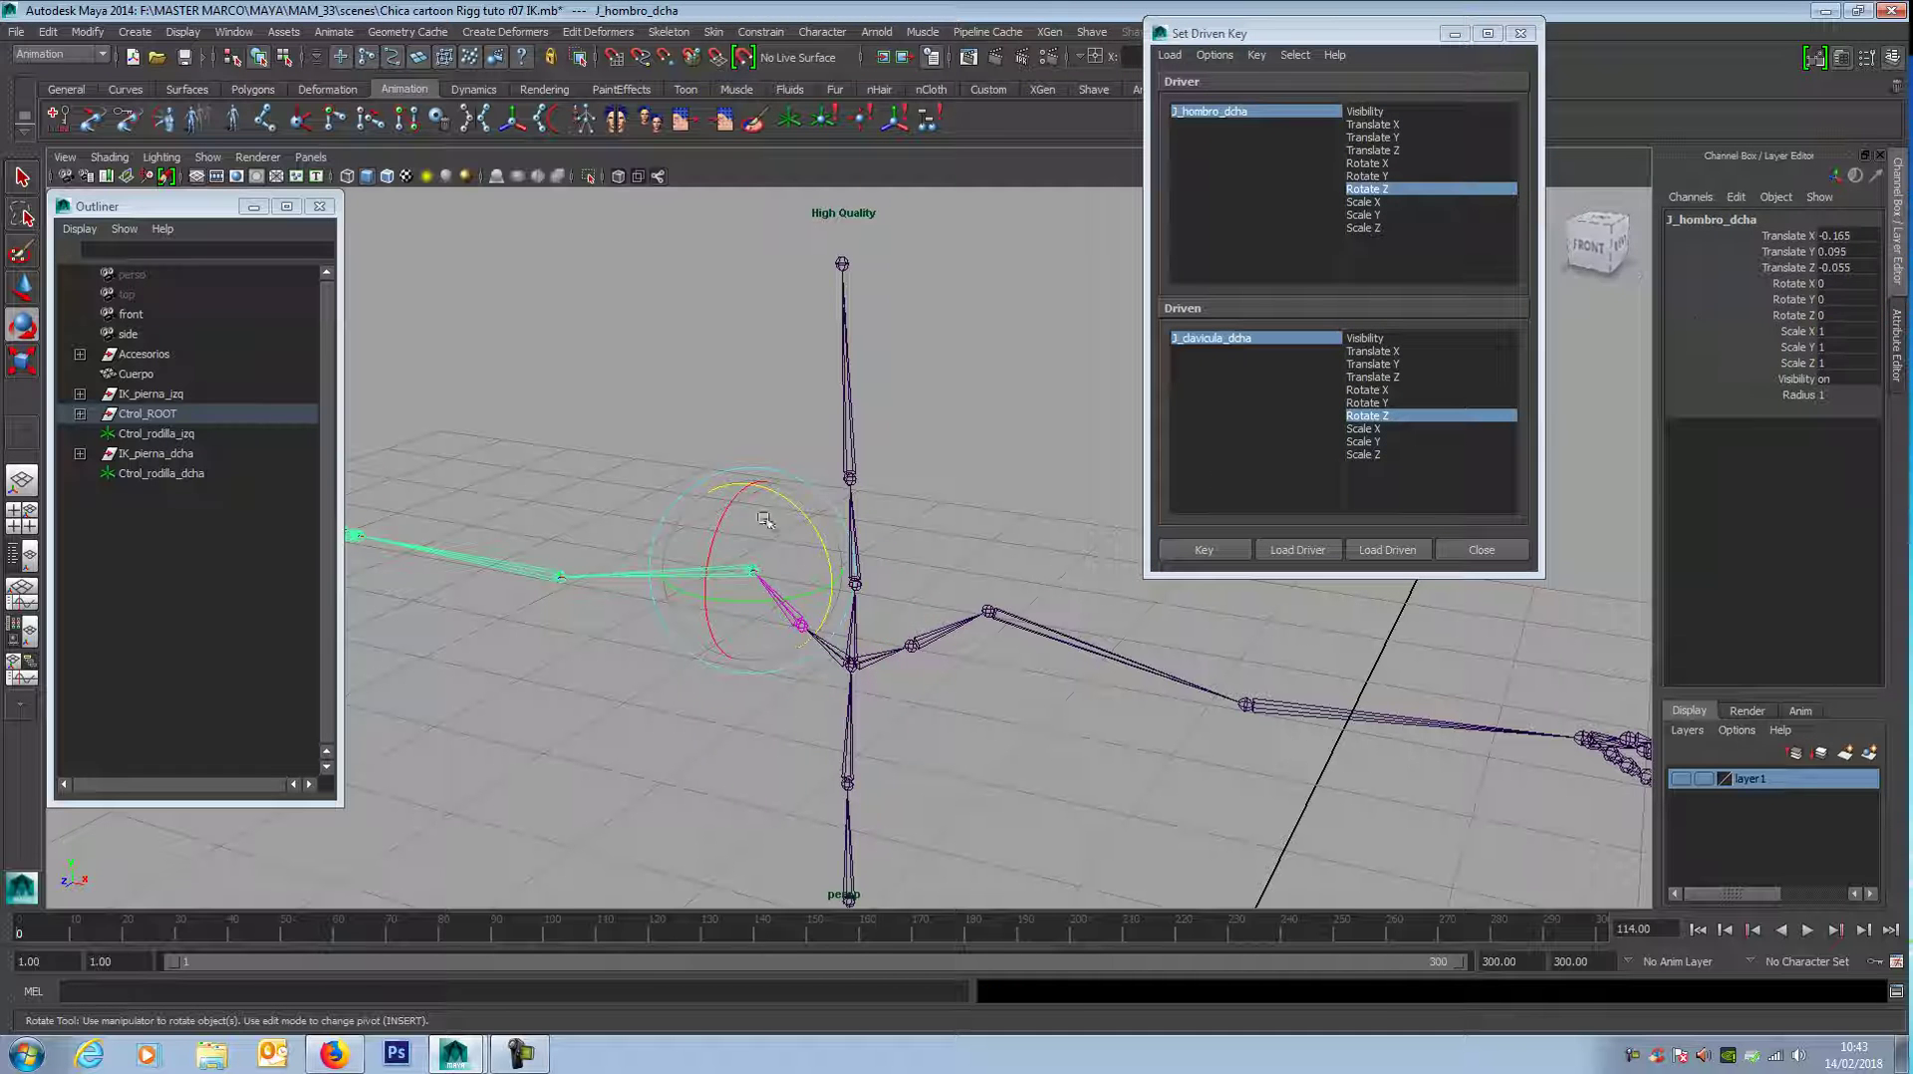
left_click_drag(809, 522, 813, 531)
left_click(1844, 315)
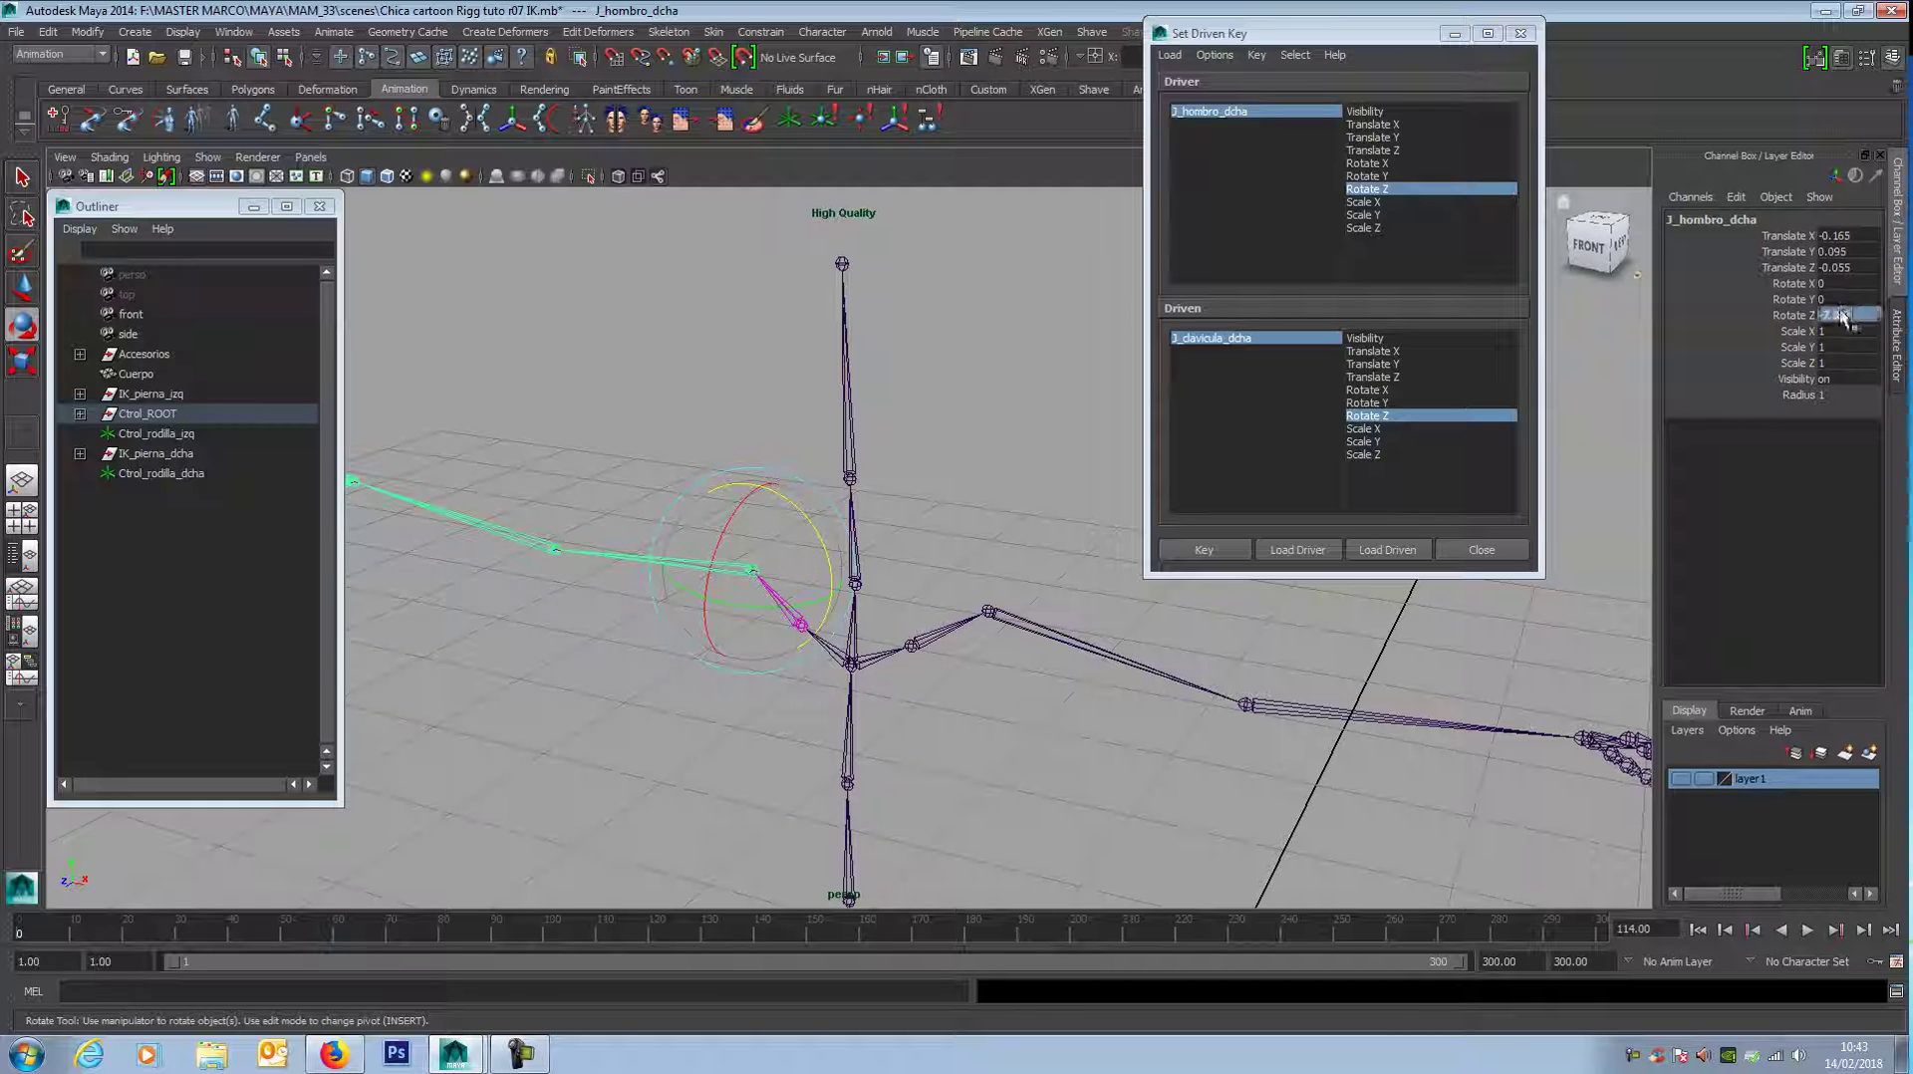
type("-90")
key("Return")
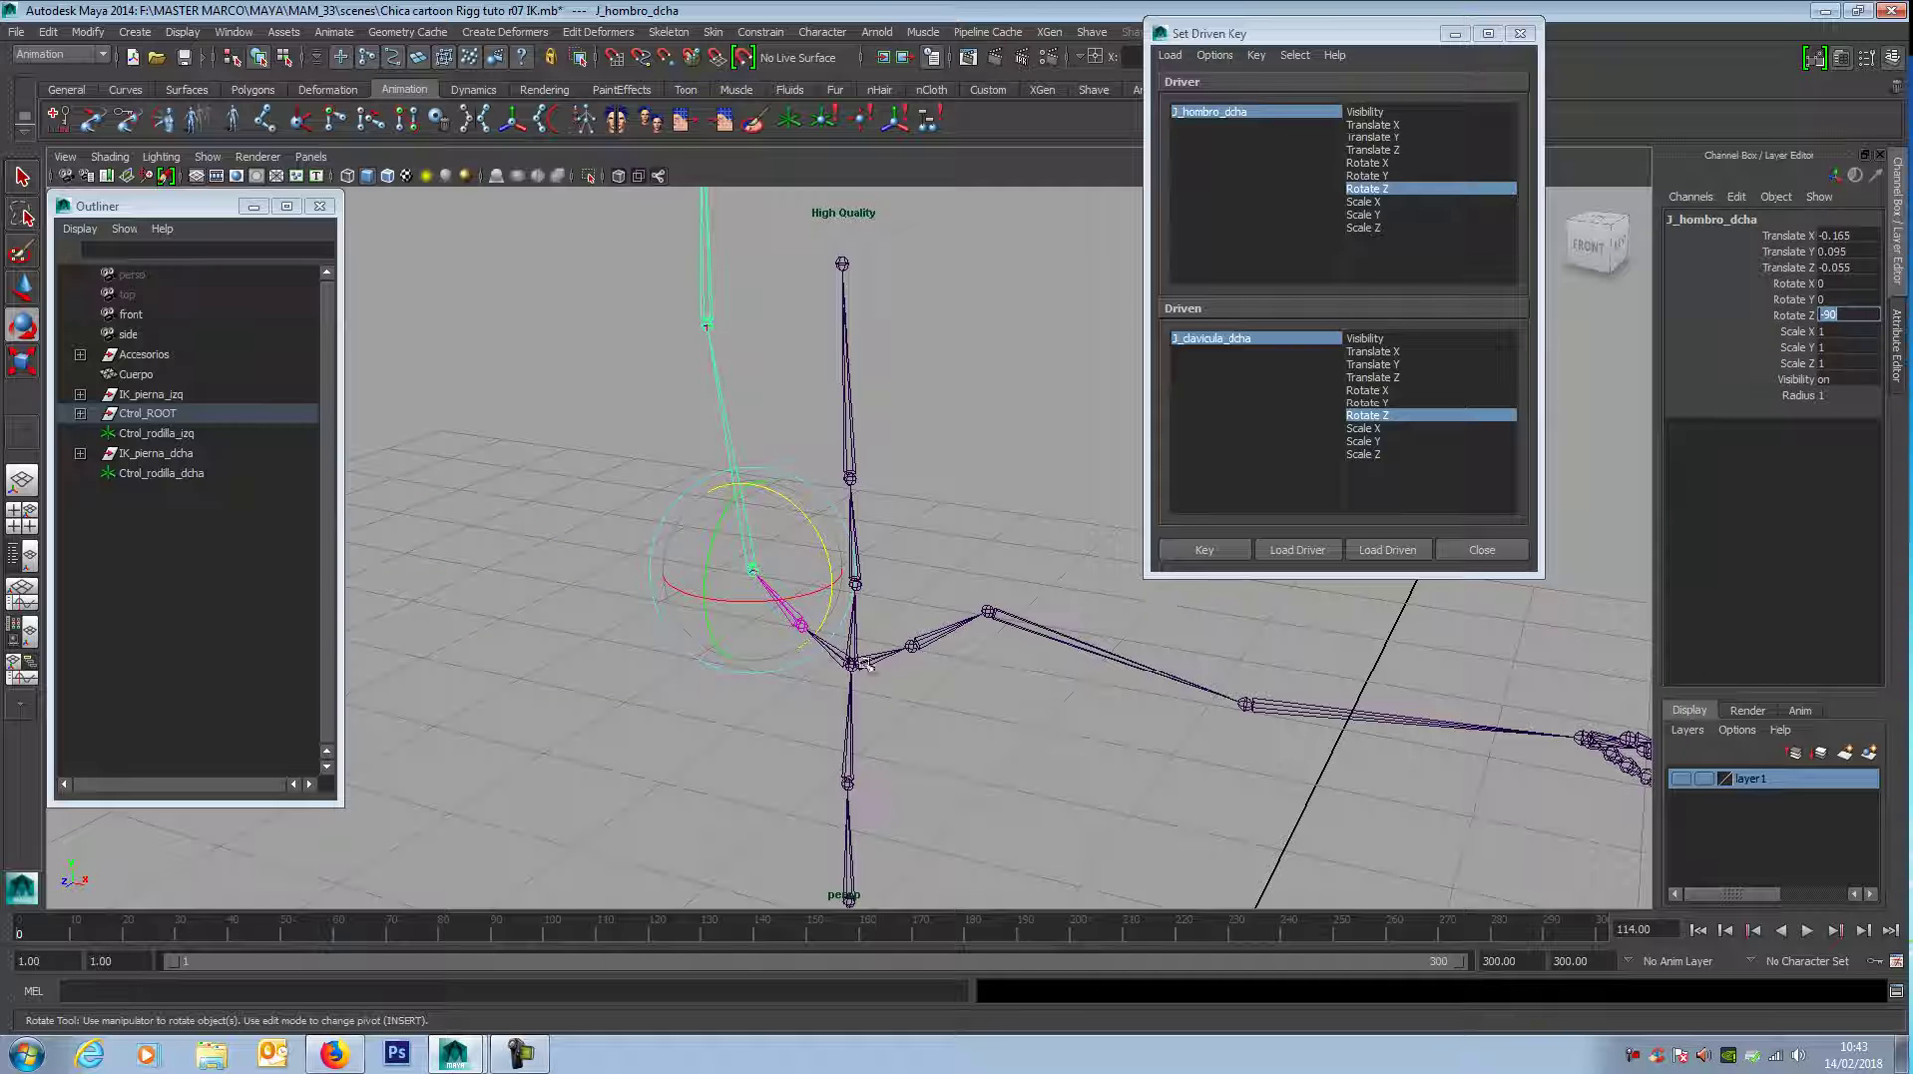
Step: Set the Rotate Z of J_clavicula_dcha to -50, key it against the raised shoulder, and close Set Driven Key
left_click(749, 674)
left_click(801, 625)
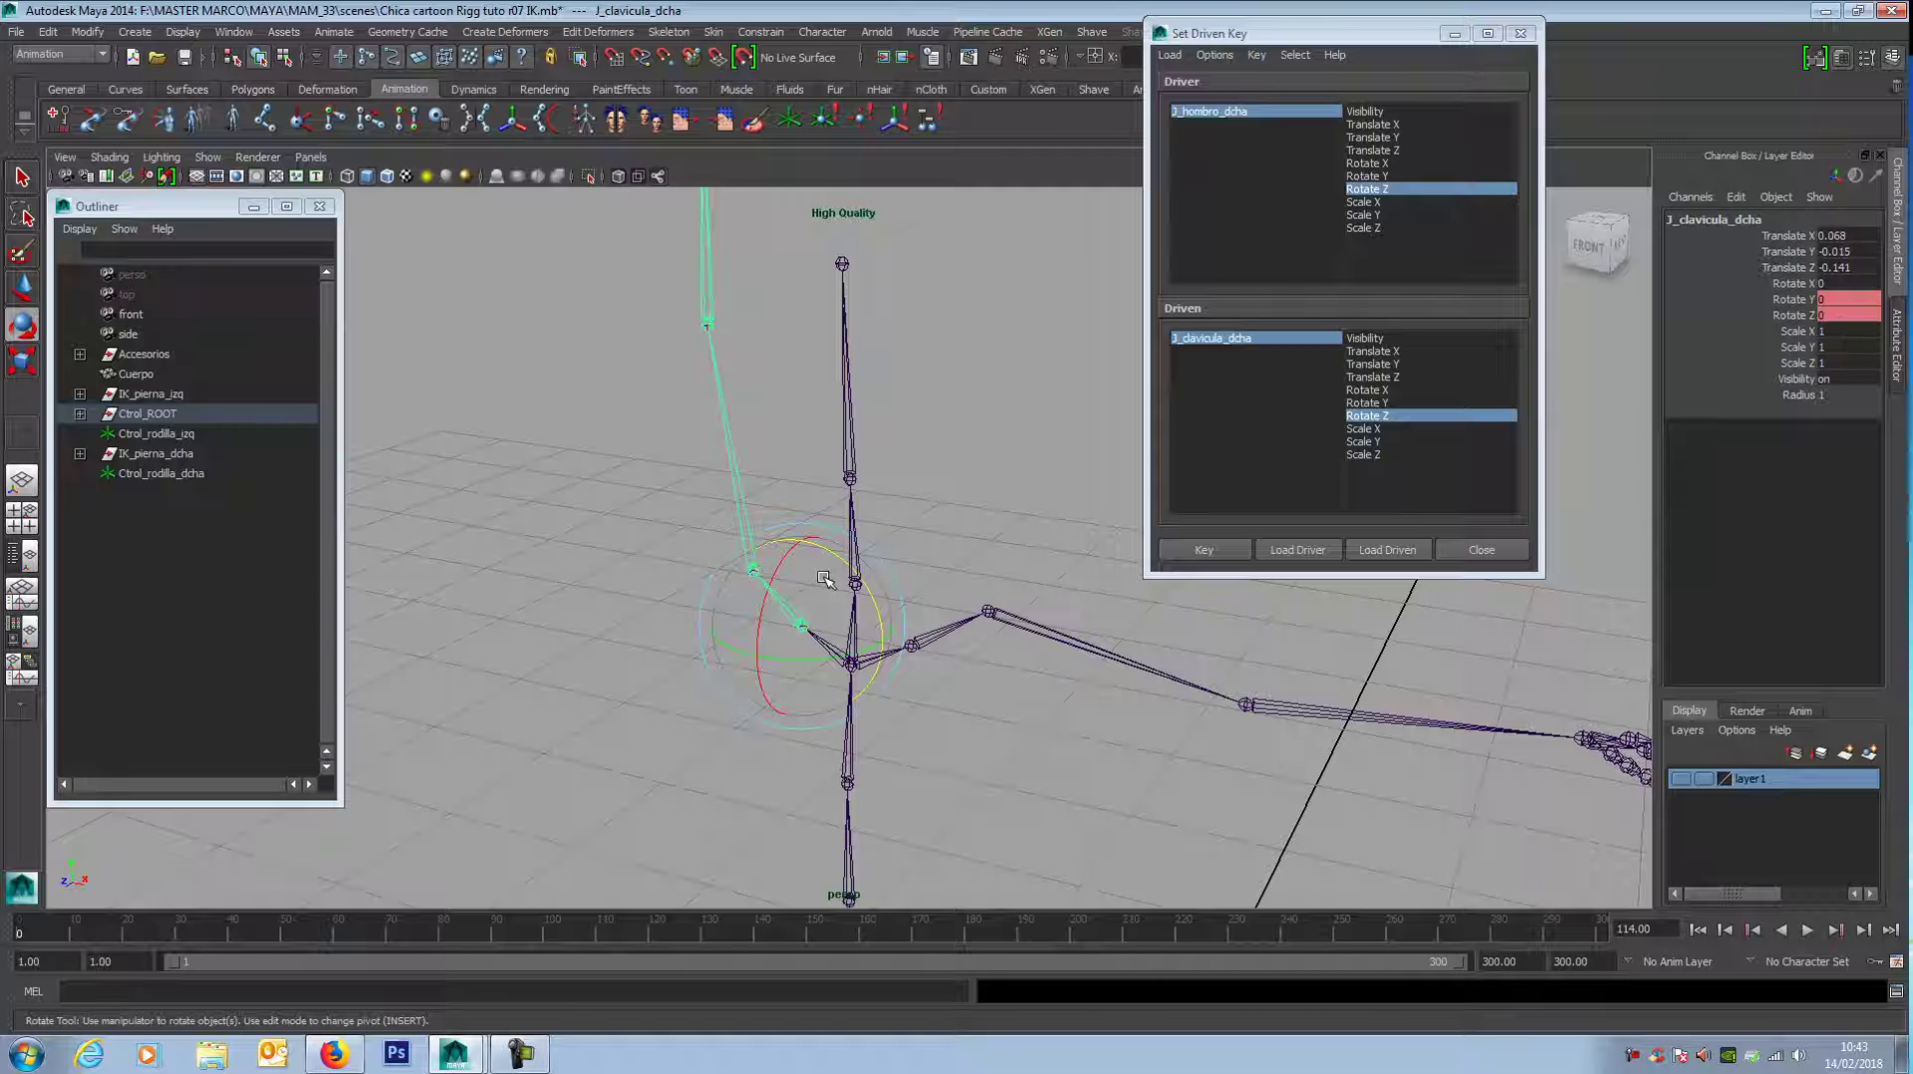
left_click_drag(815, 552, 787, 590)
double_click(1837, 313)
type("-")
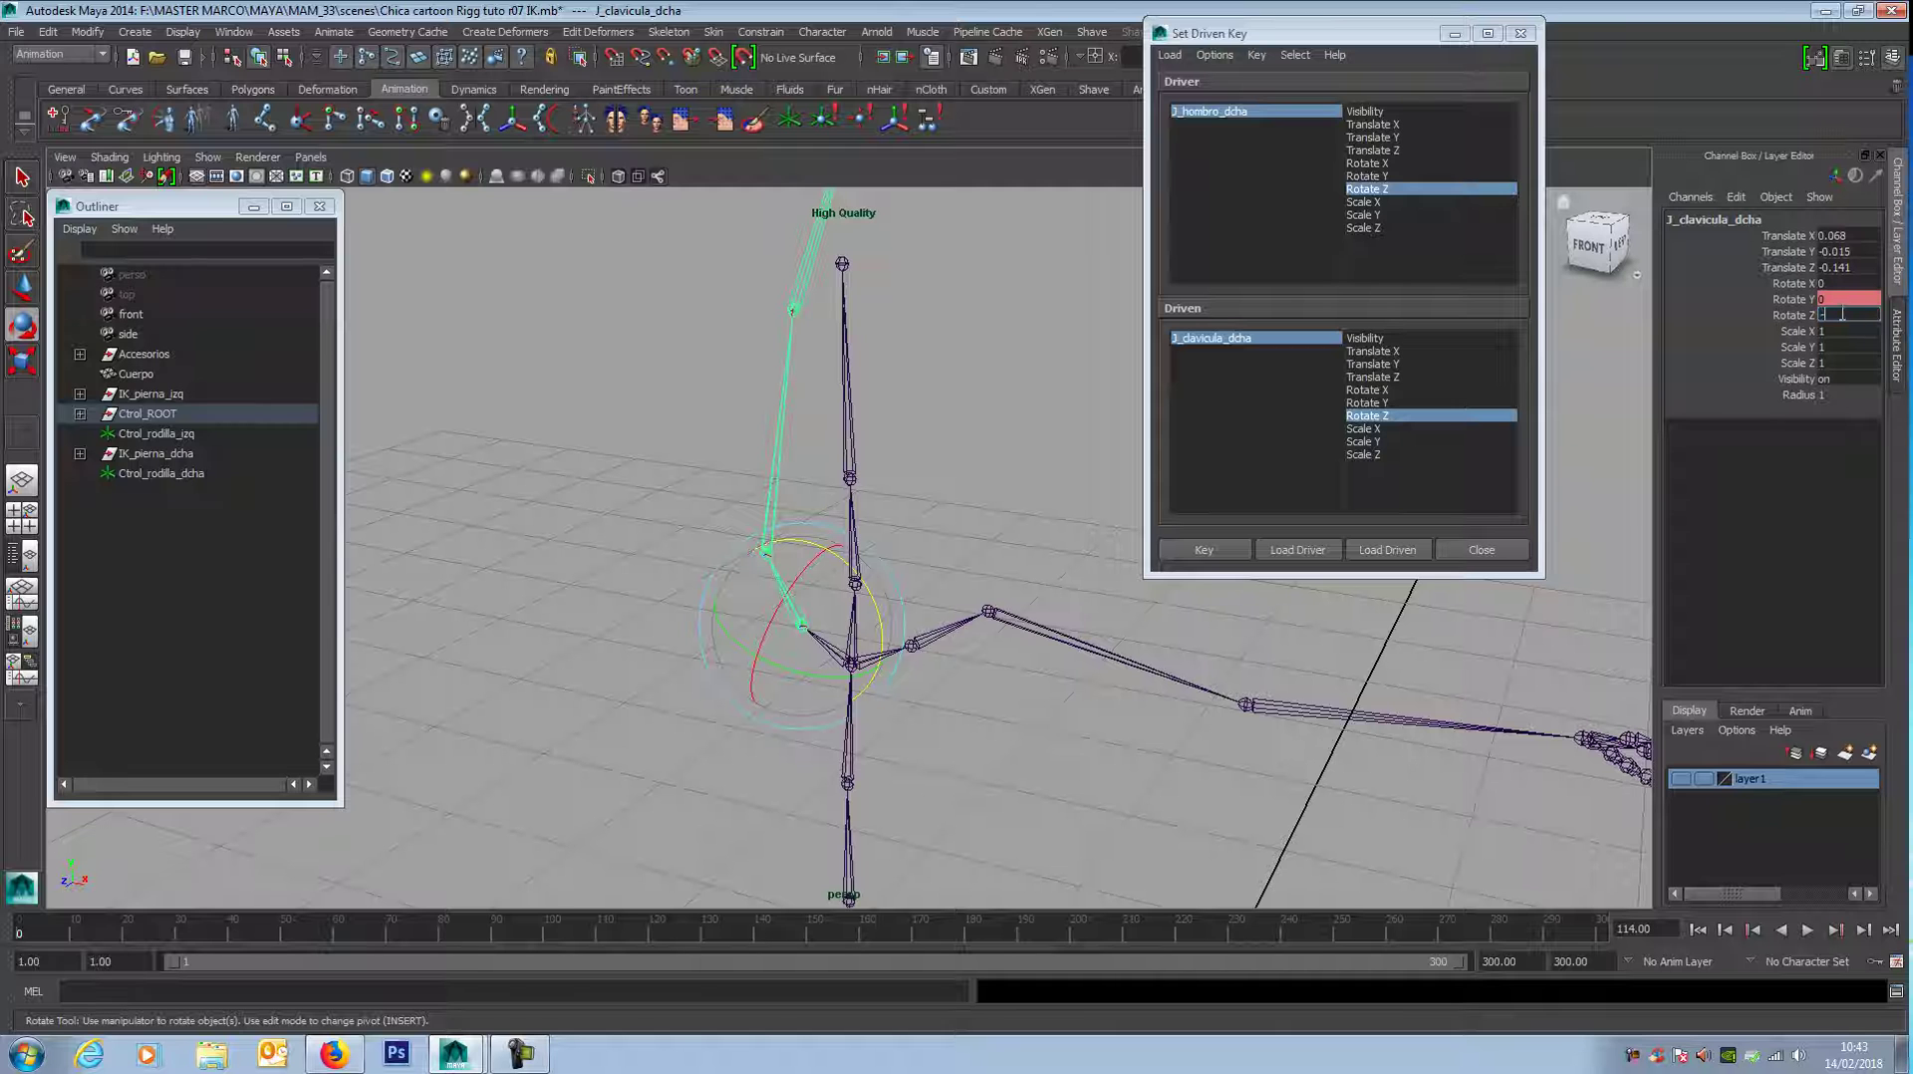
key("Return")
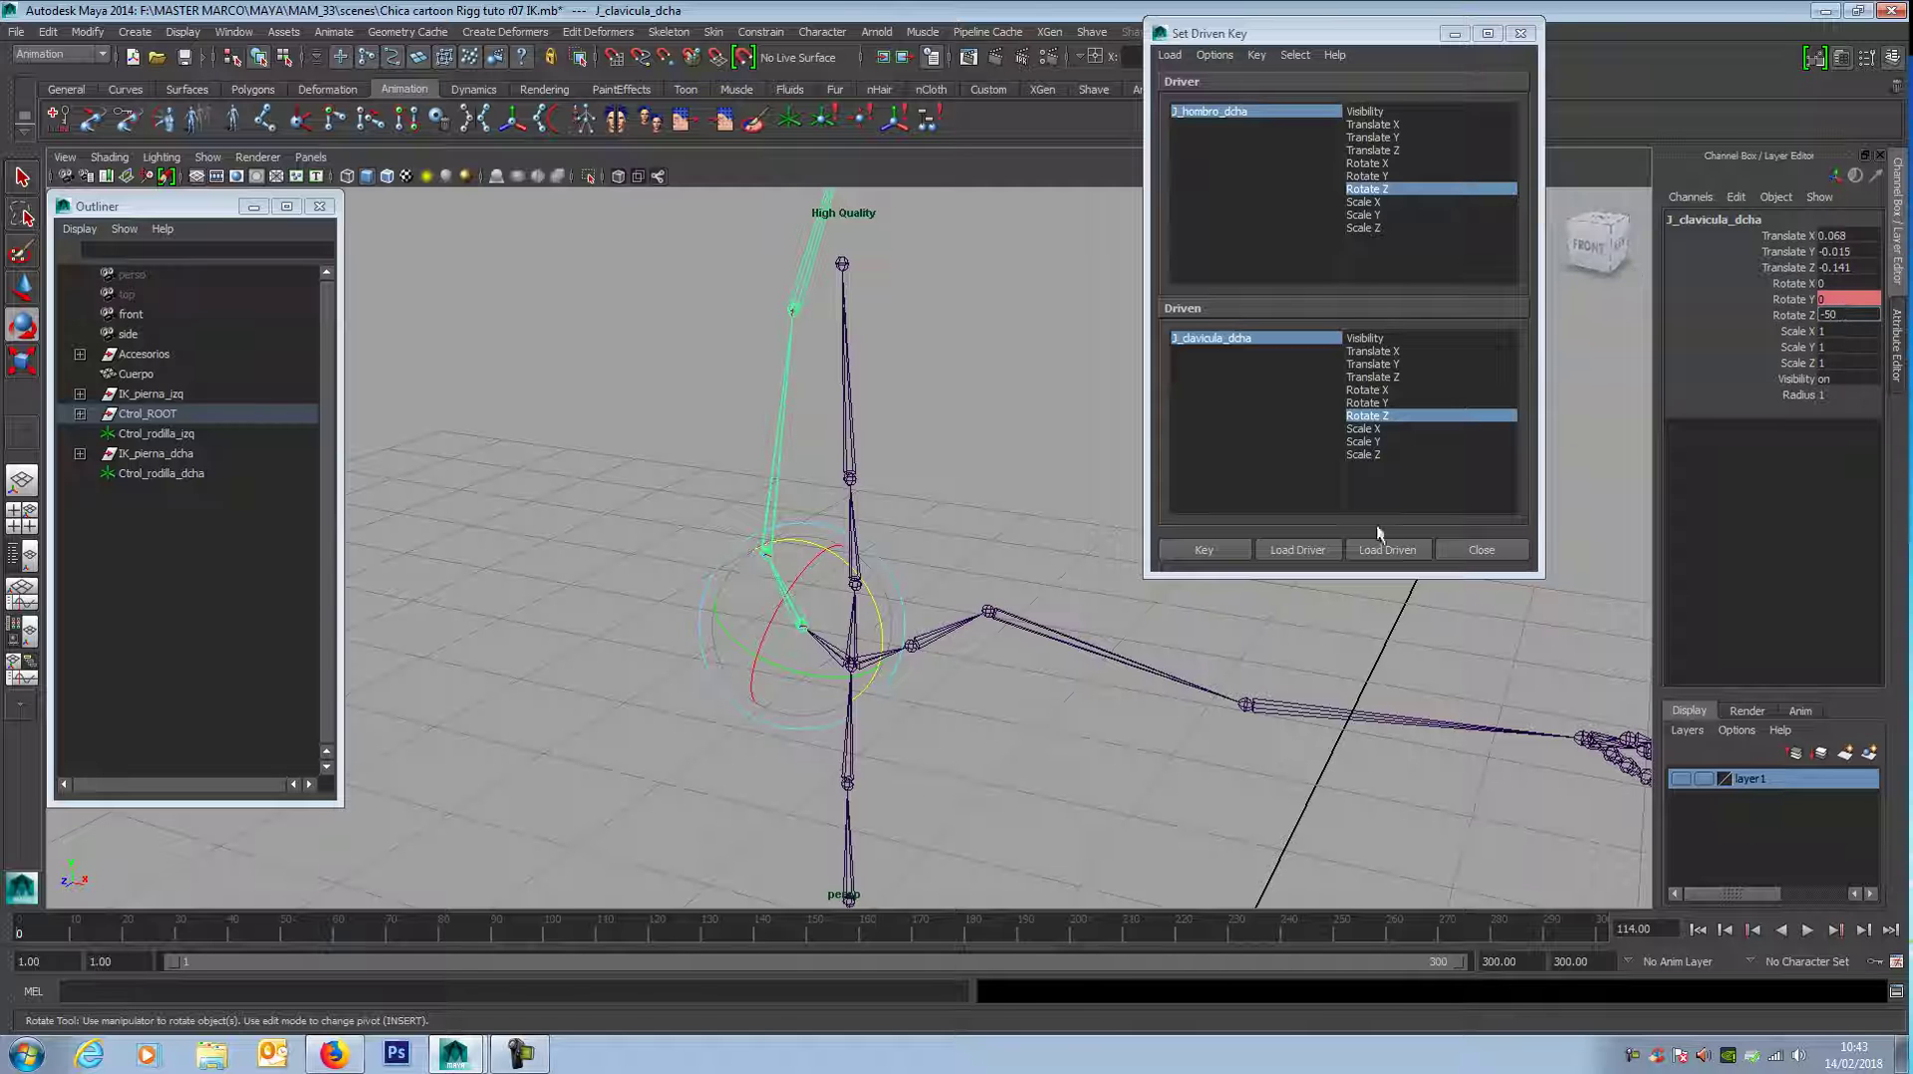
left_click(1212, 548)
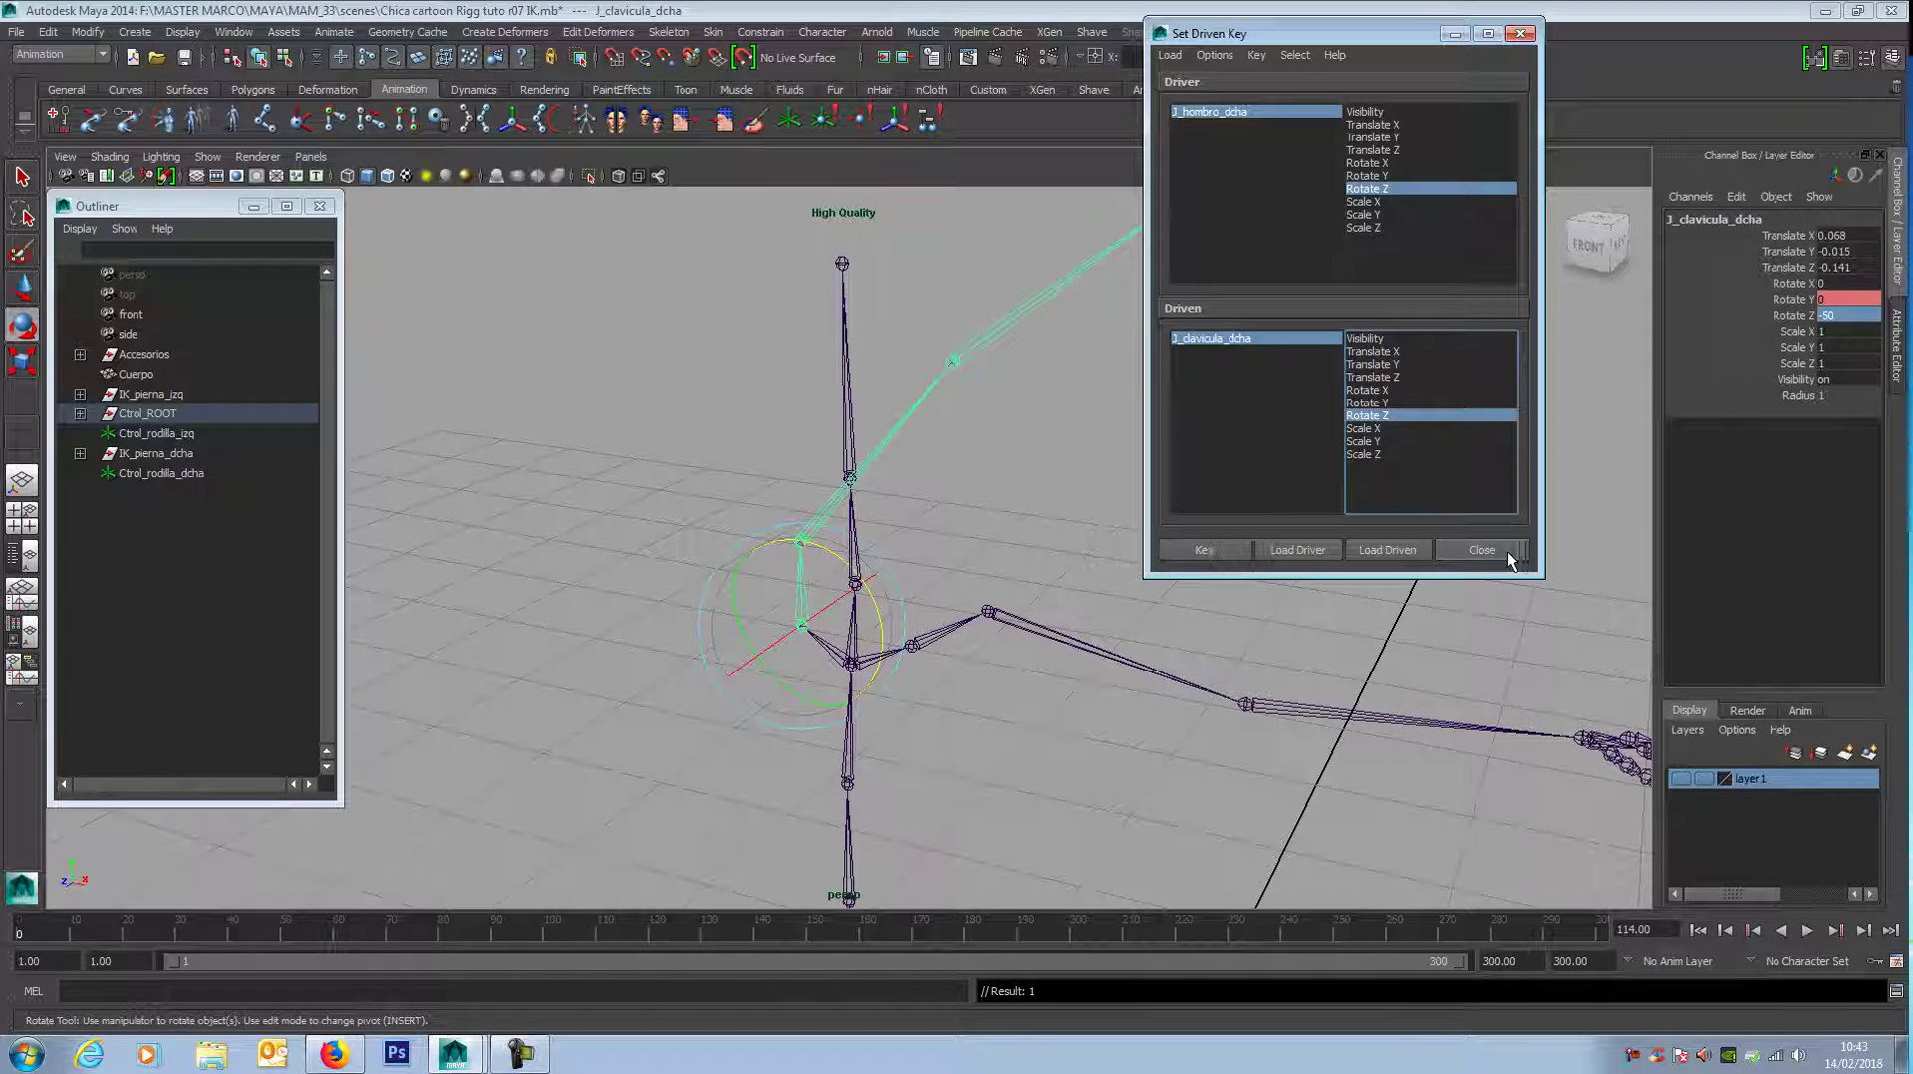
left_click(1481, 551)
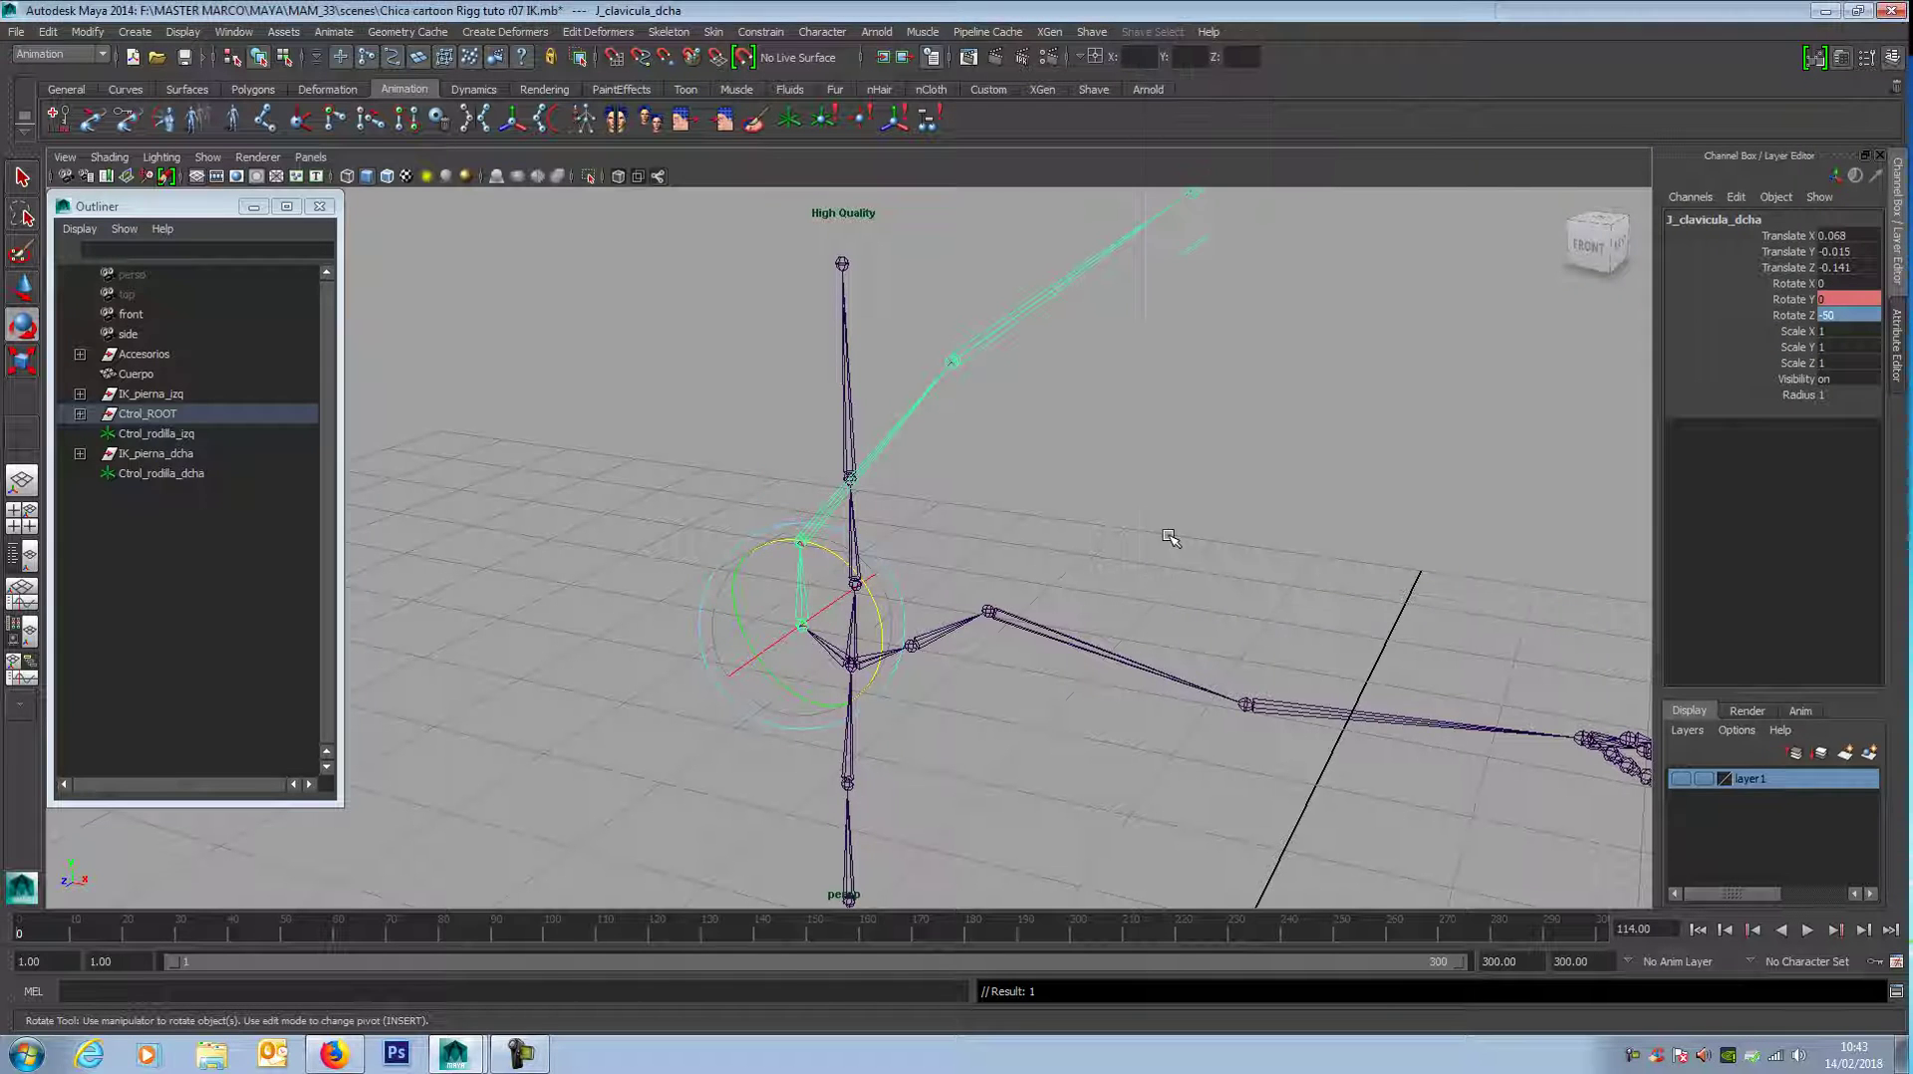
Step: Reset the Rotate Z of J_hombro_dcha to 0
left_click(909, 422)
type("0")
key("Return")
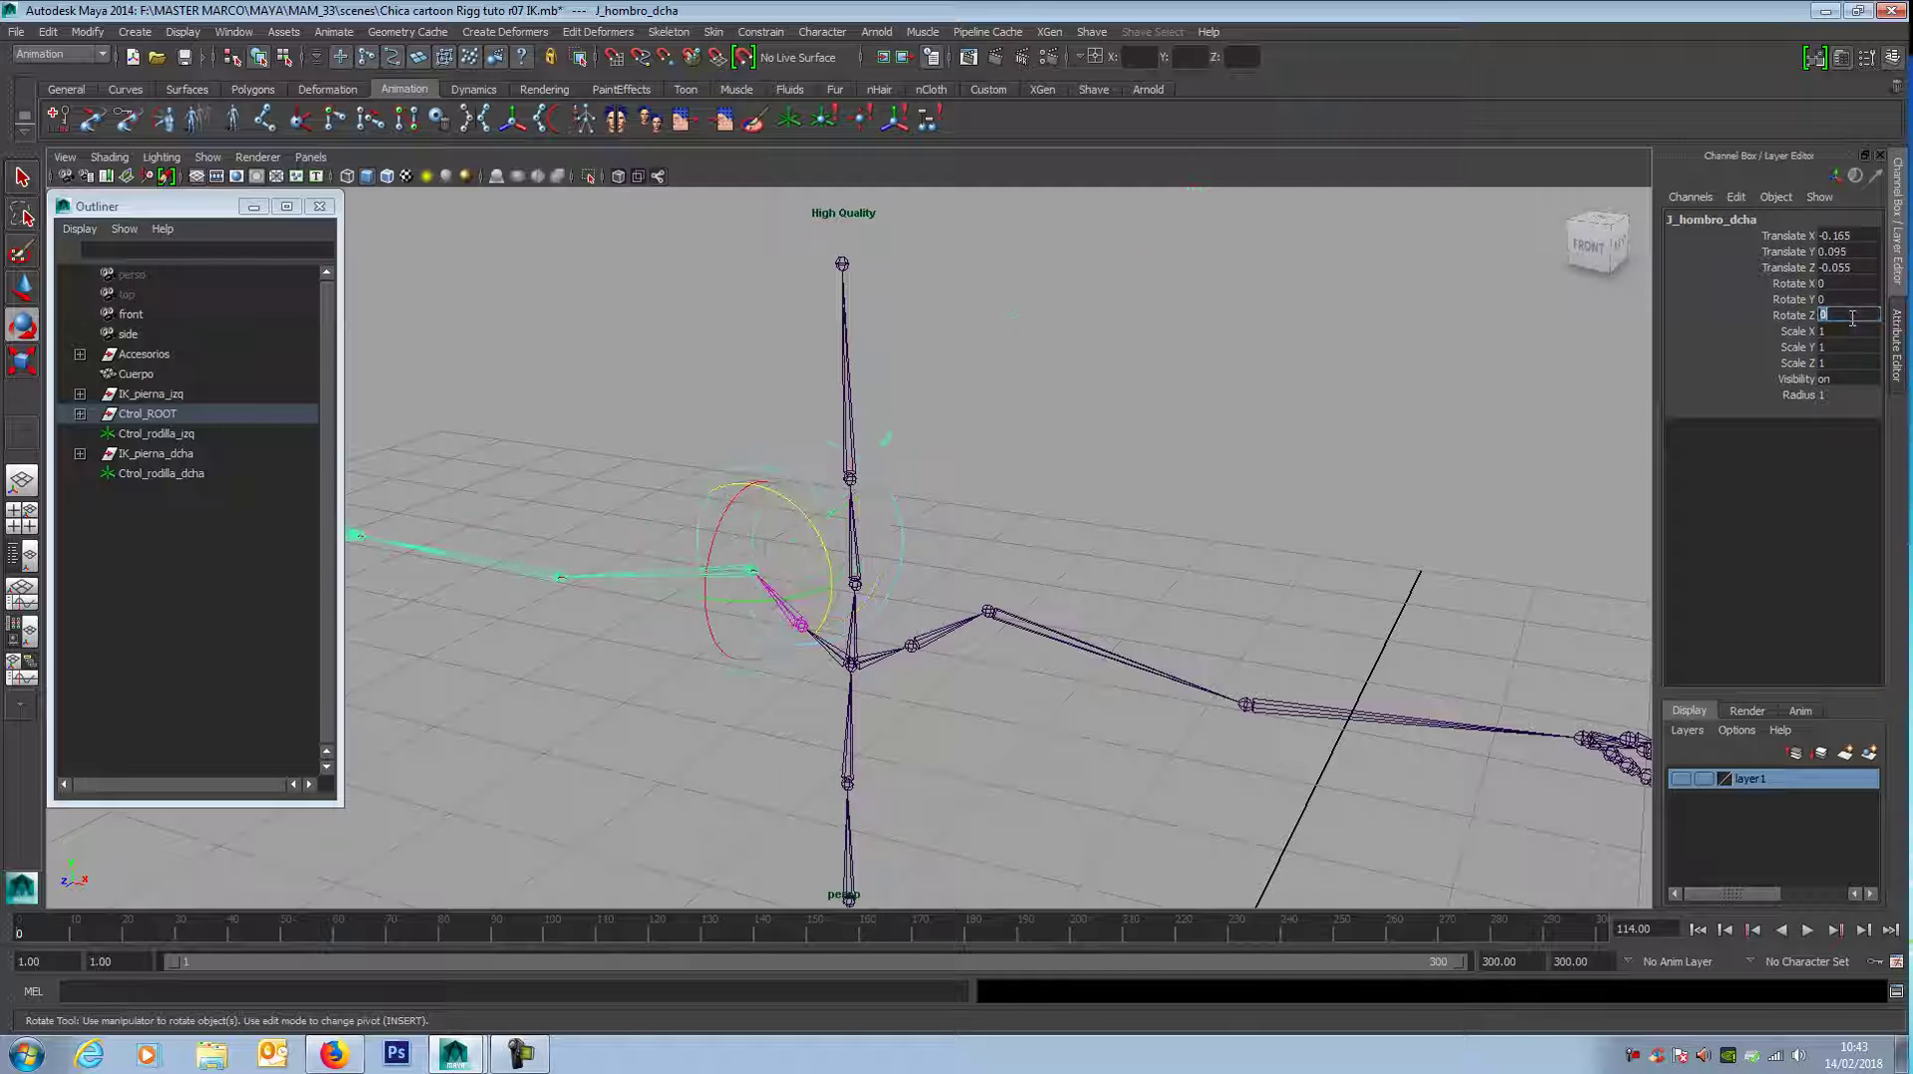
Step: Test the driven left clavicle by setting the Rotate Z of J_hombro_izq to 90
left_click(1042, 630)
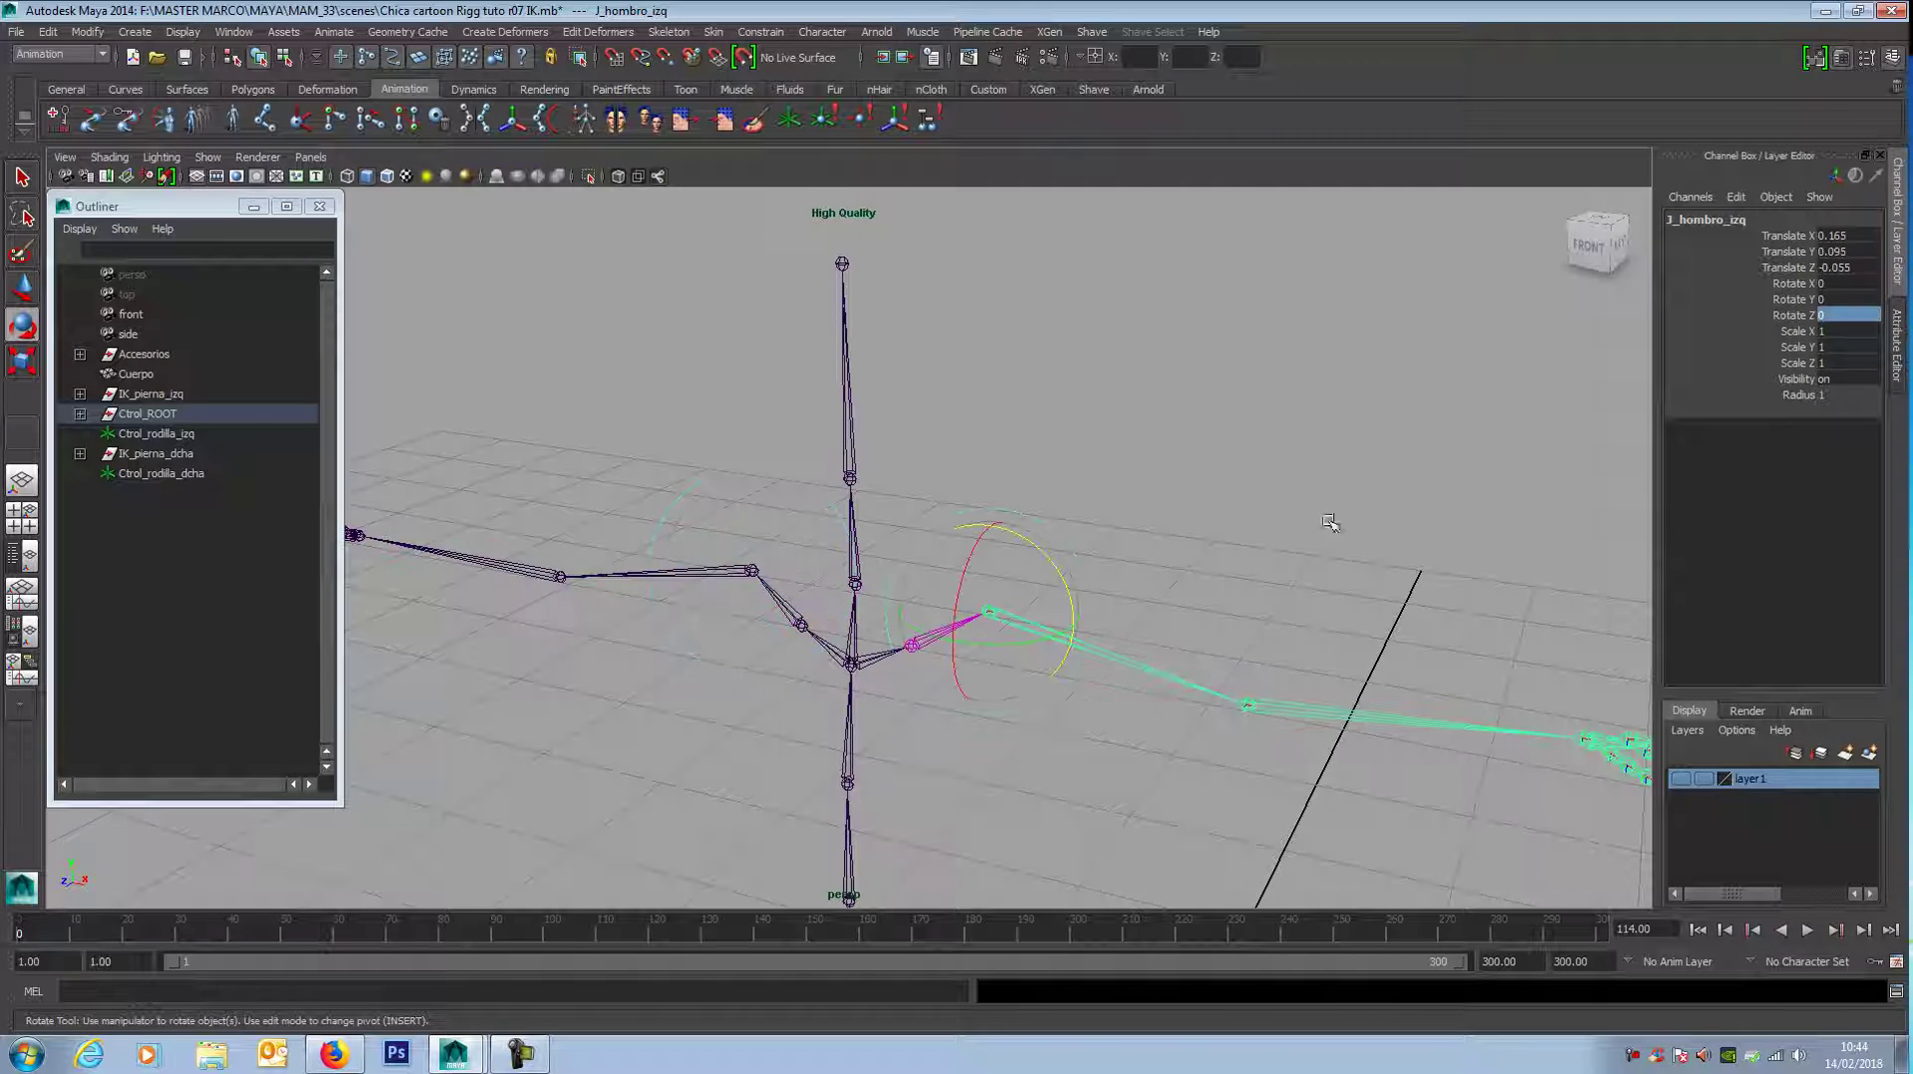
left_click_drag(1076, 588, 987, 526)
left_click(1843, 315)
type("90")
key("Return")
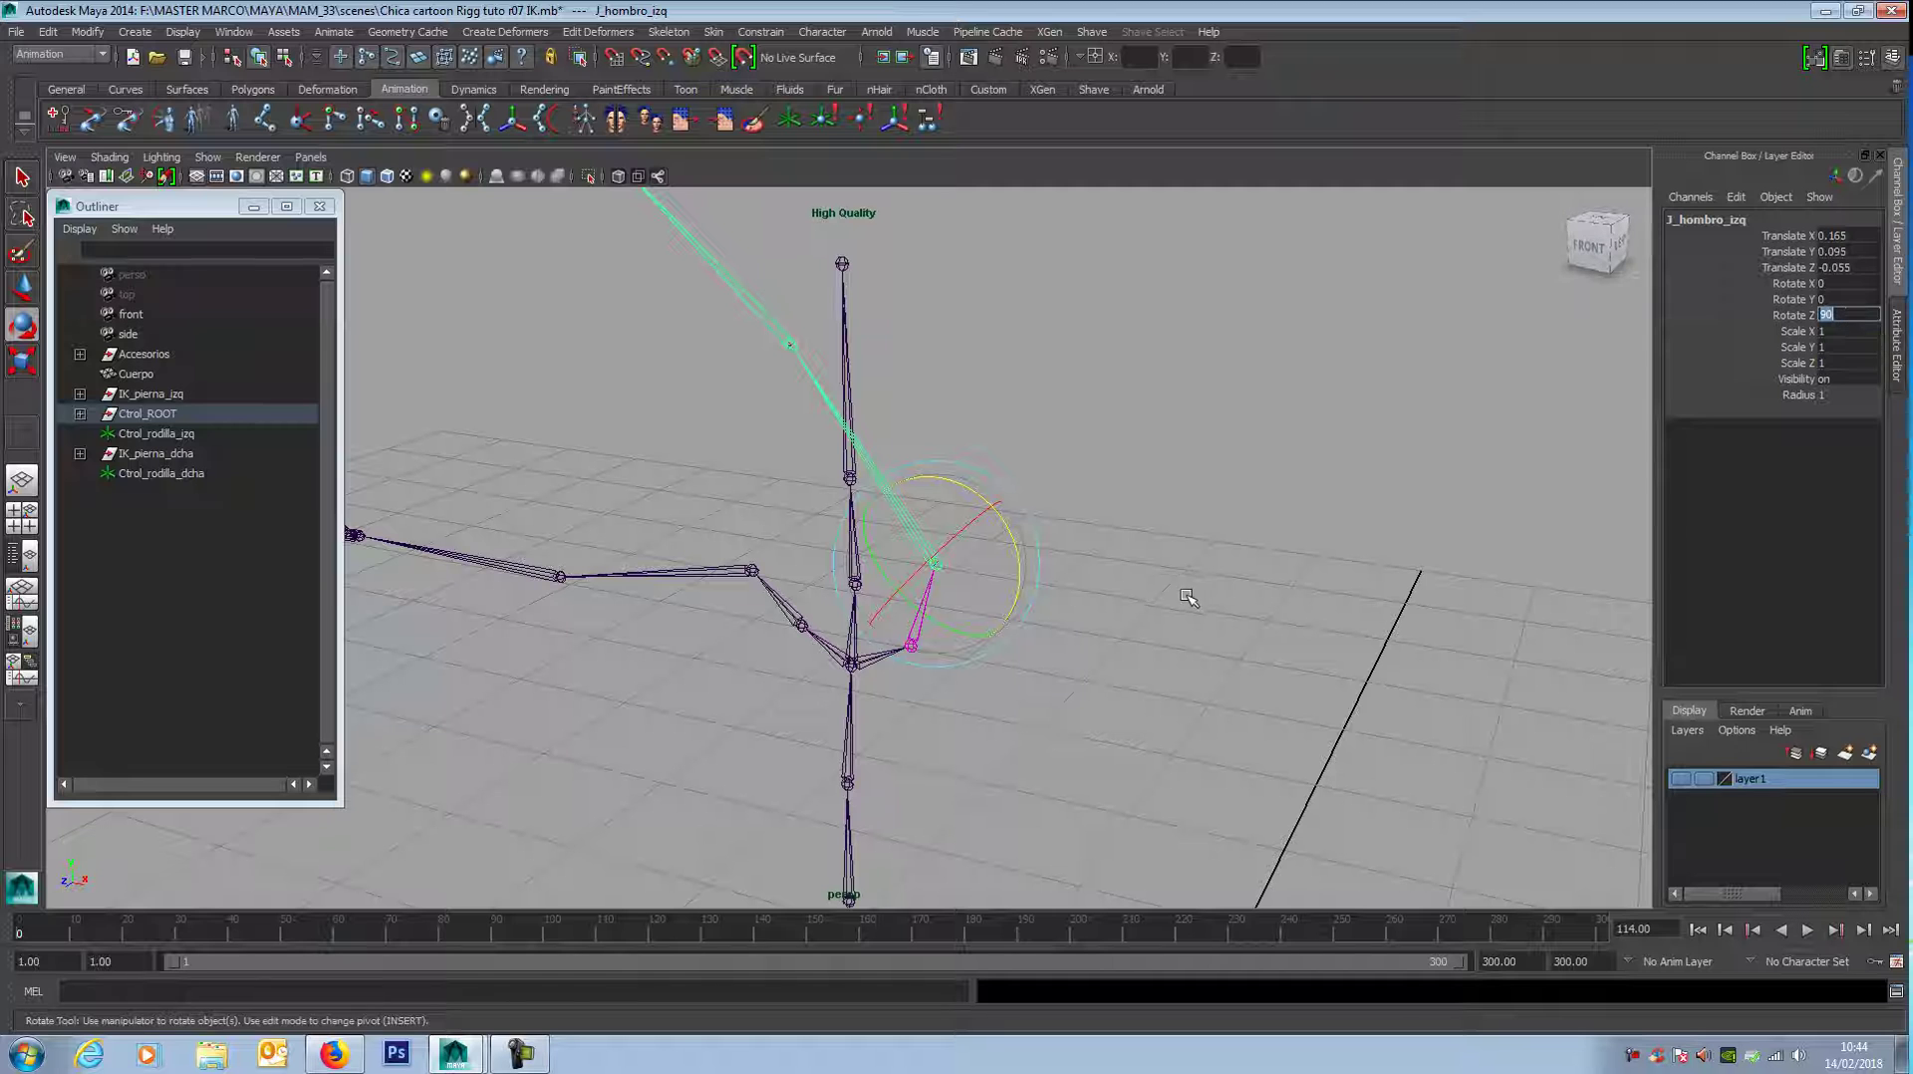
Step: Check the driven Rotate Z value of J_clavicula_izq with the left shoulder raised
left_click(918, 629)
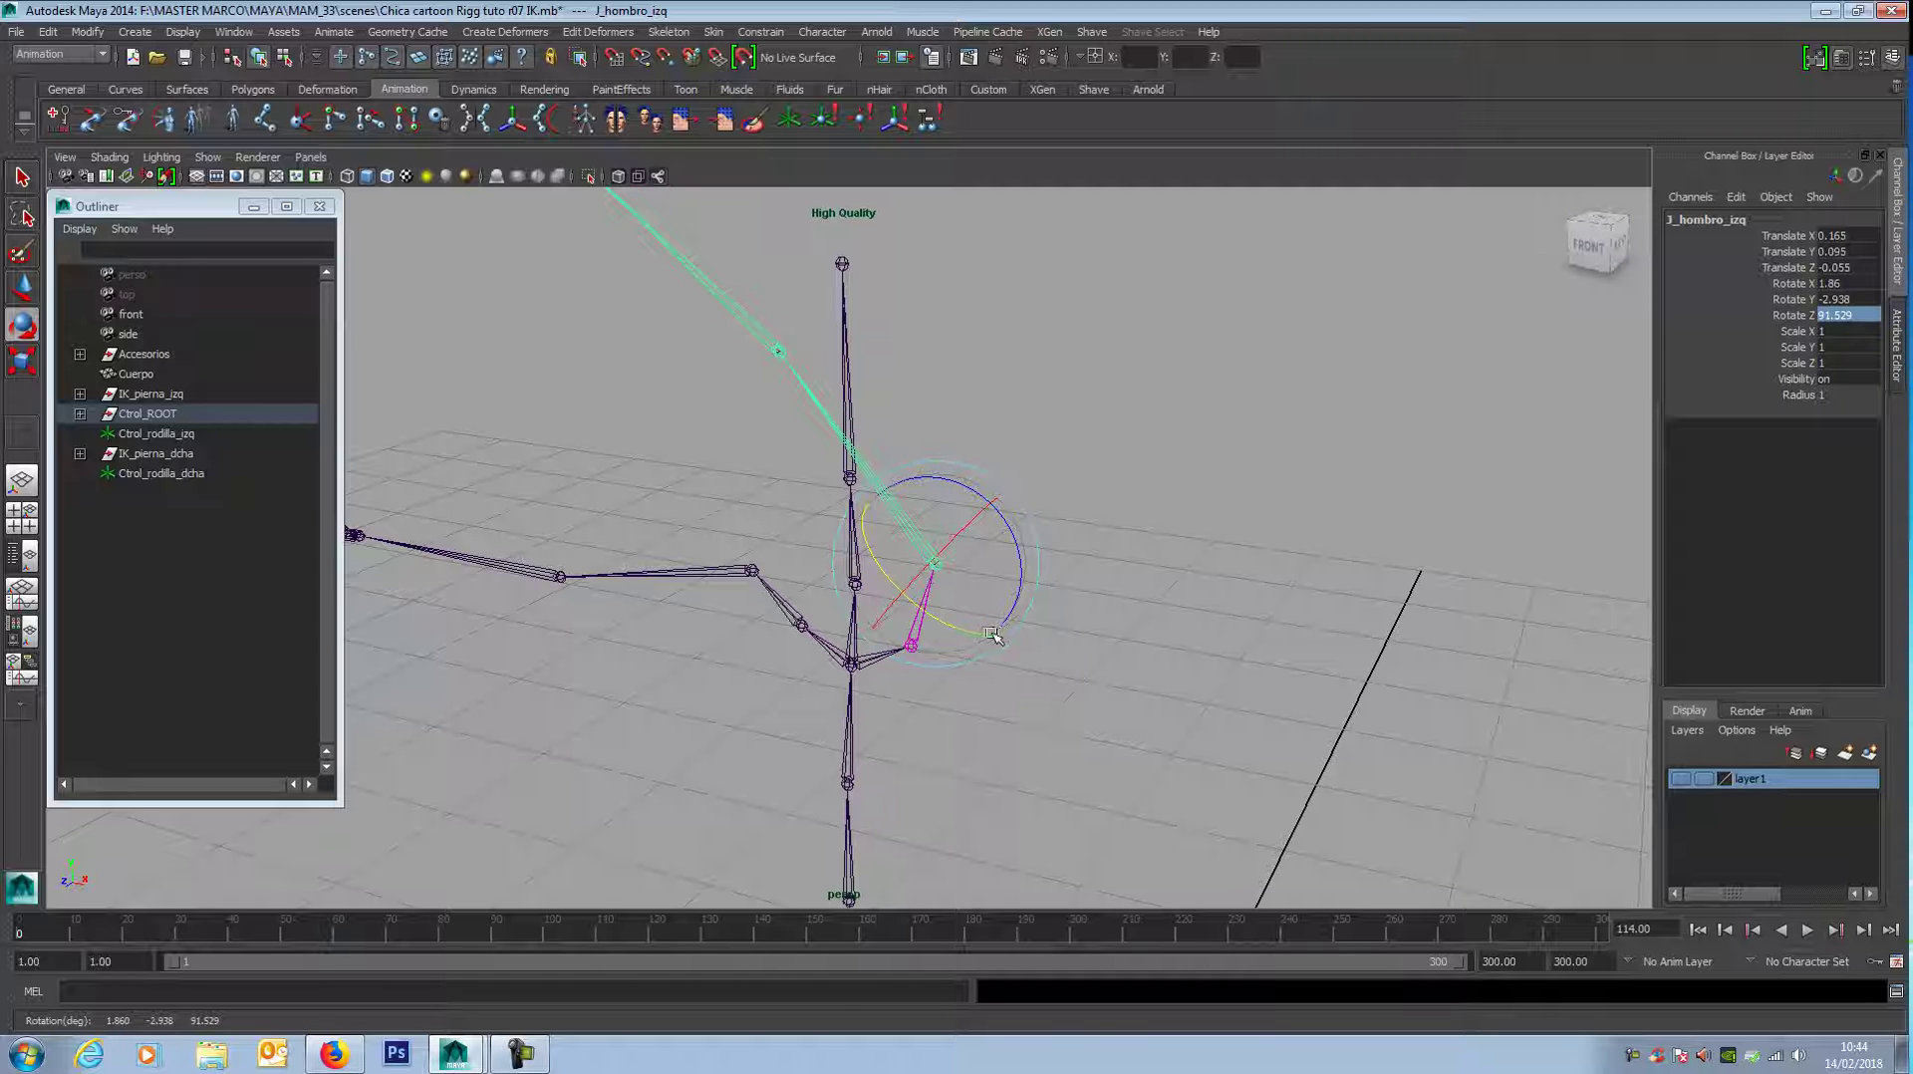
left_click(1221, 603)
left_click_drag(892, 599, 936, 624)
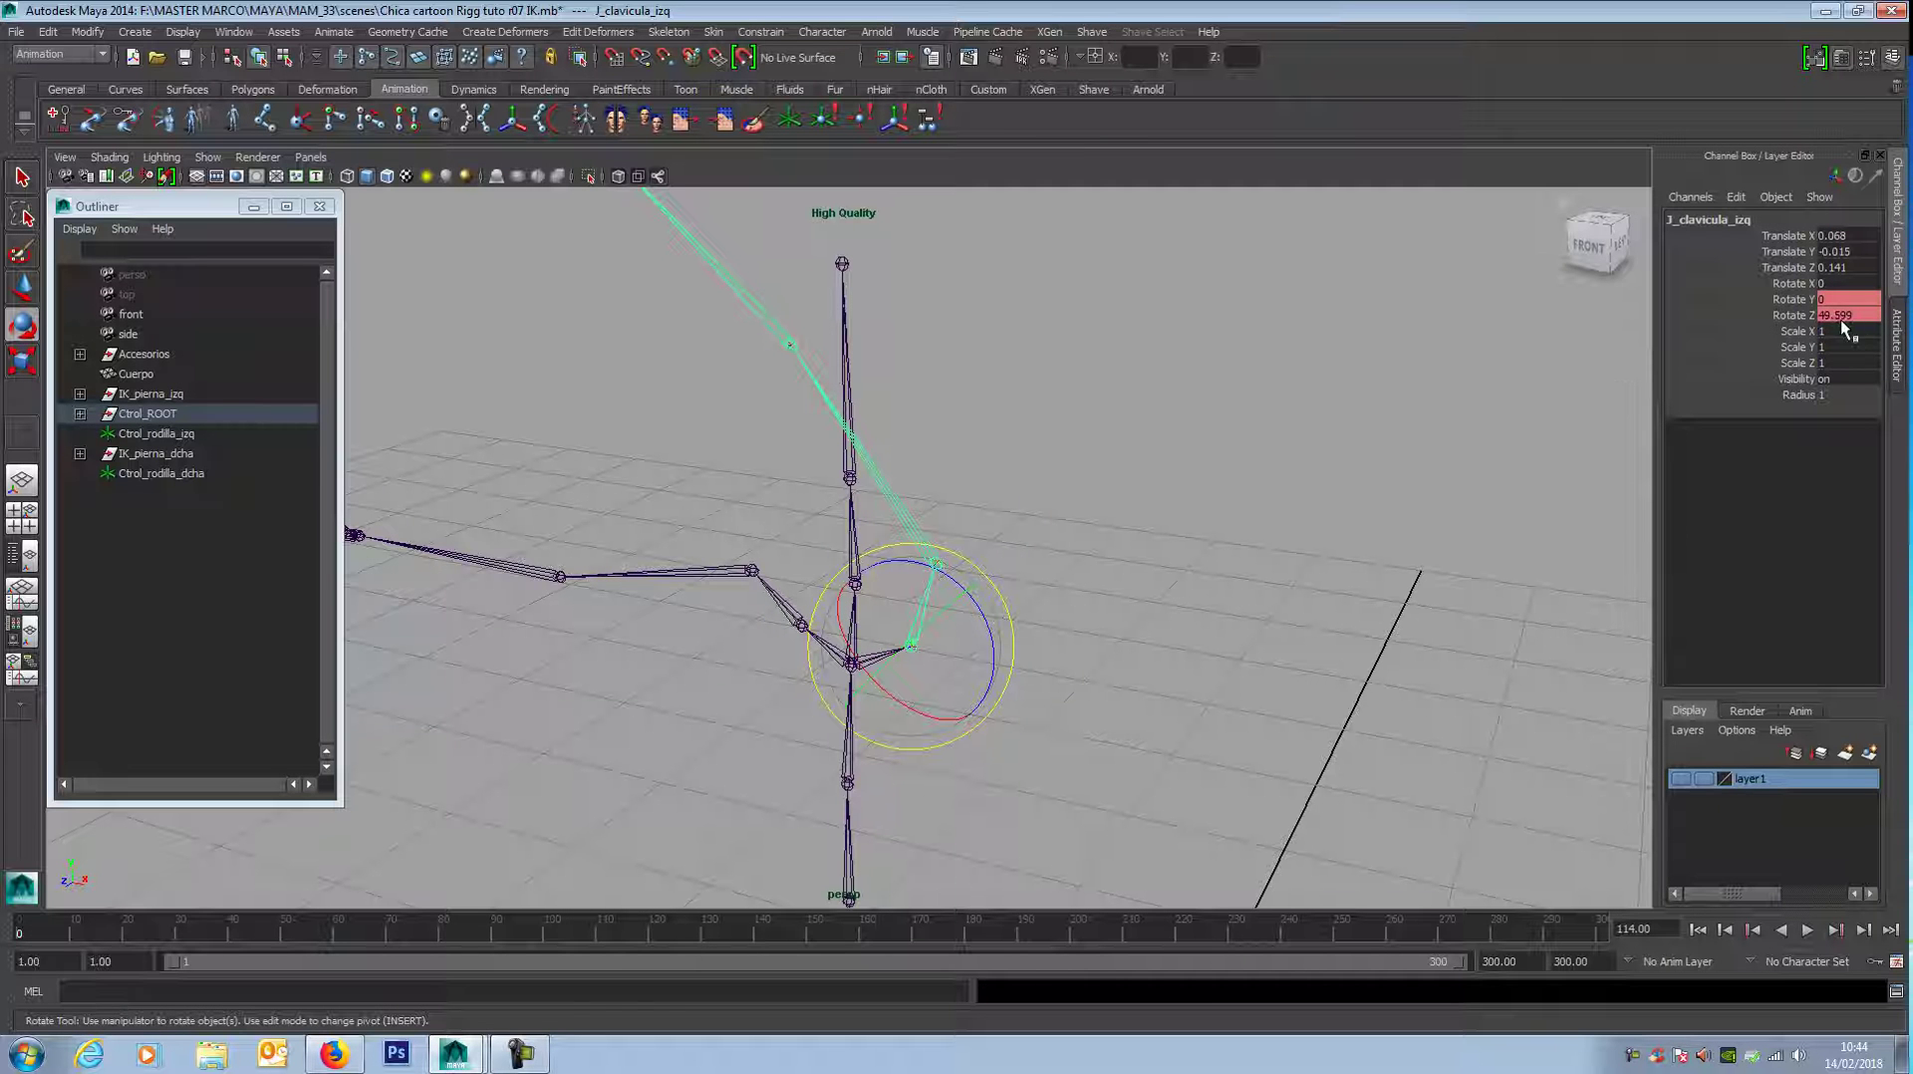
left_click(1200, 635)
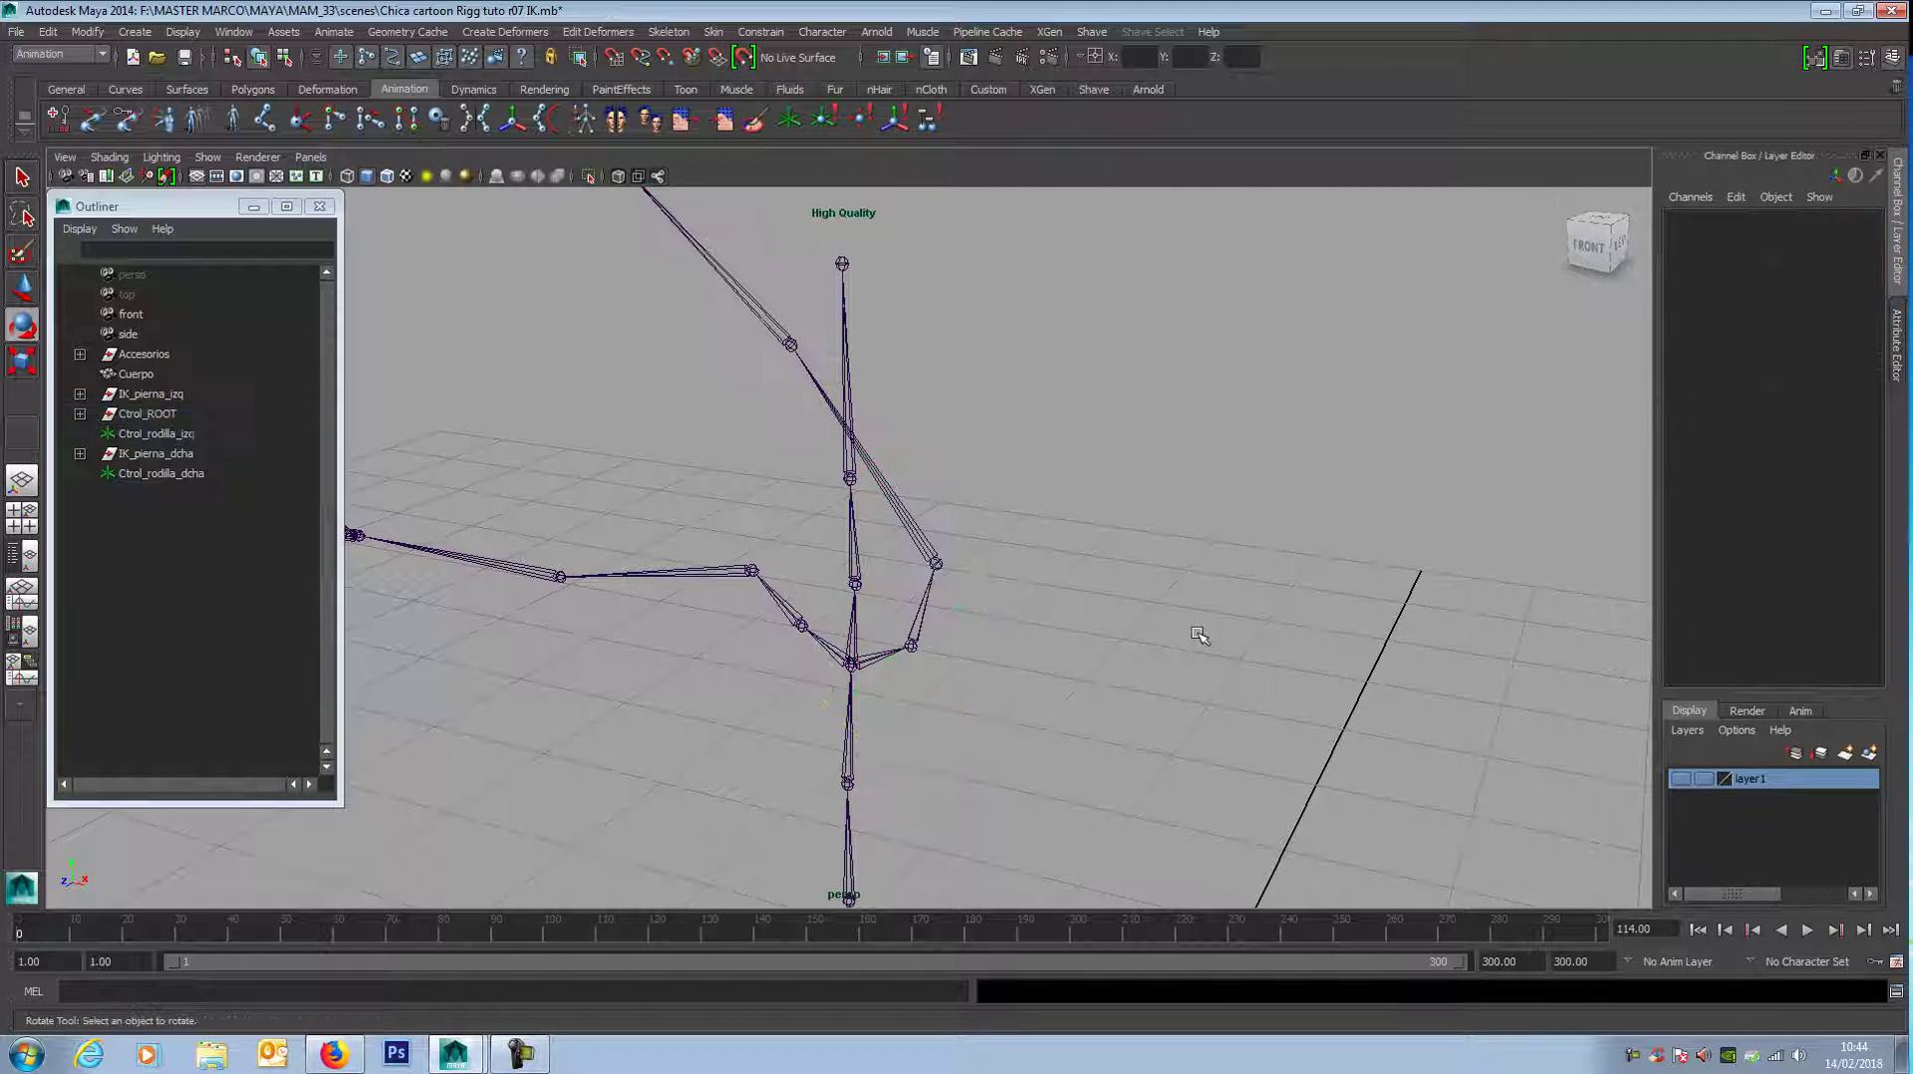
left_click(899, 510)
left_click(1041, 532)
left_click(915, 600)
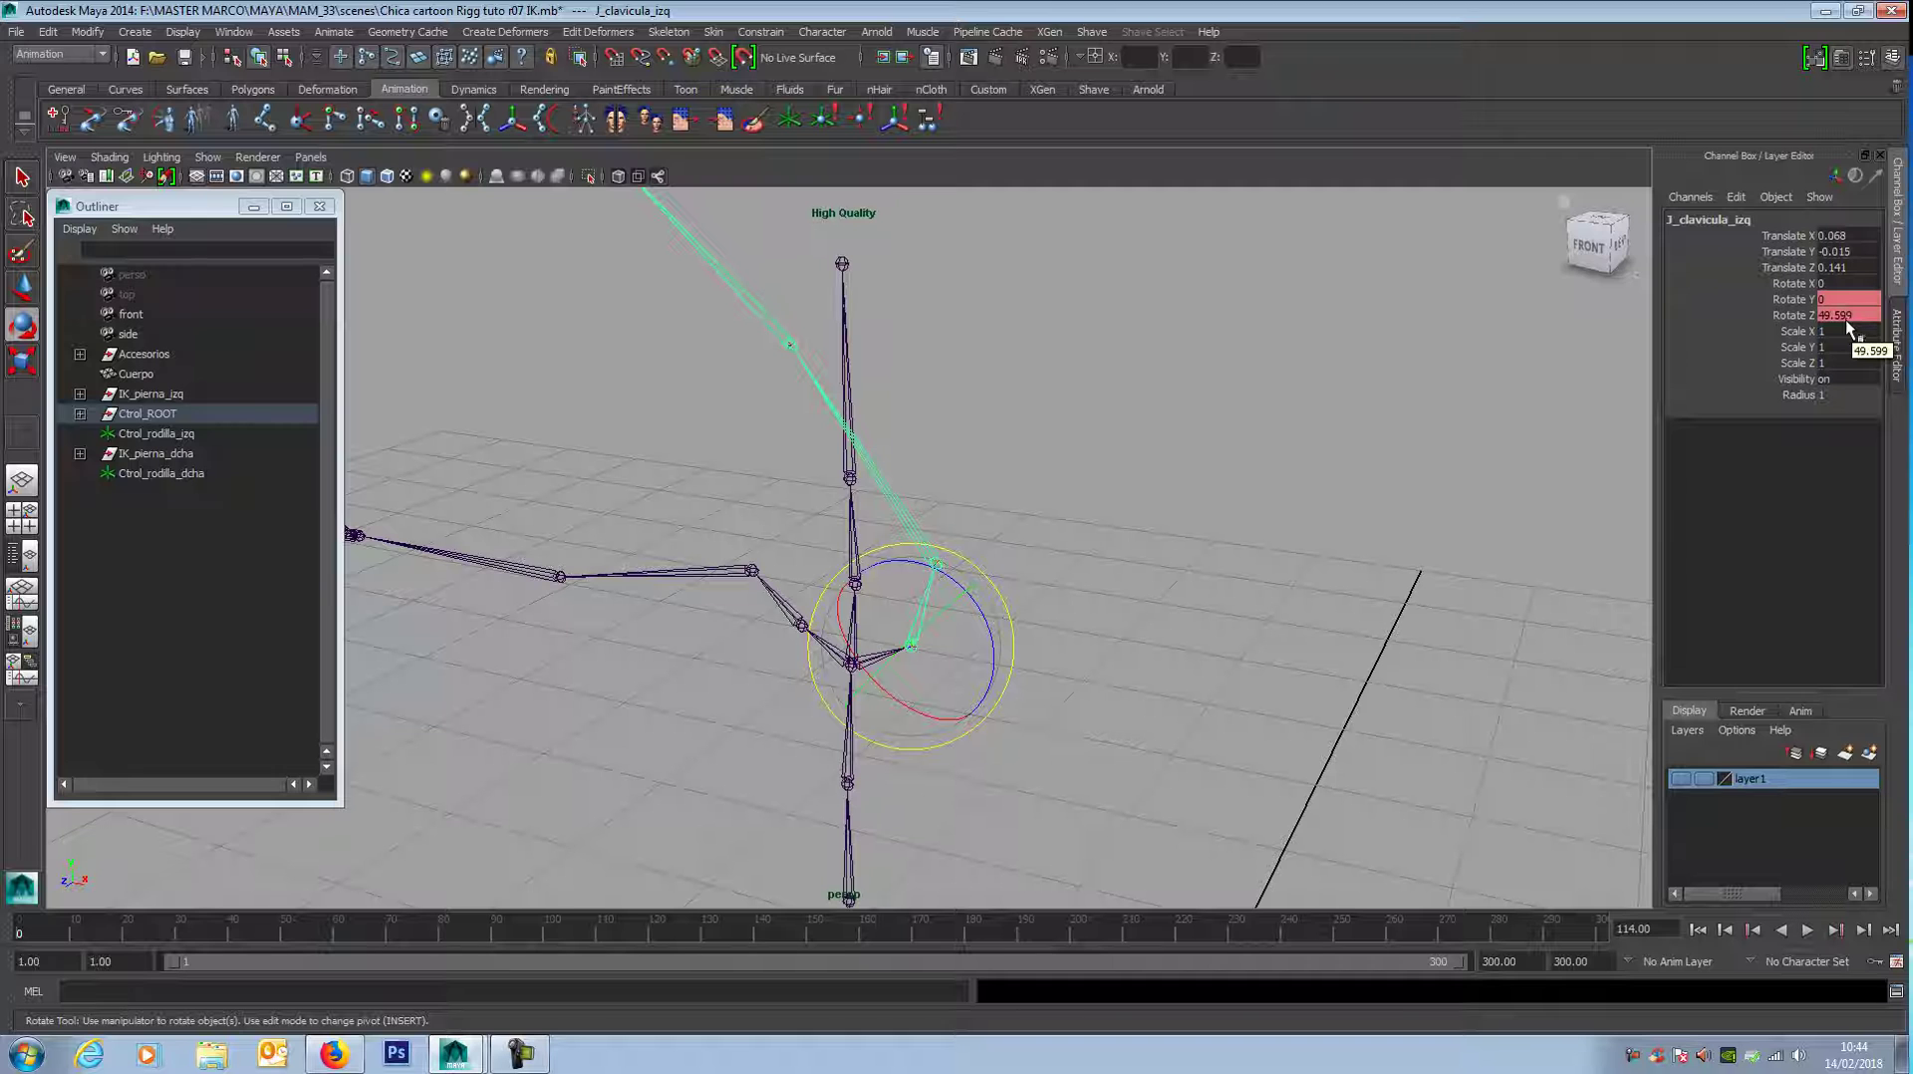
Step: Raise J_hombro_dcha to a Rotate Z of -90 and check the driven Rotate Z of J_clavicula_dcha for comparison
left_click(684, 583)
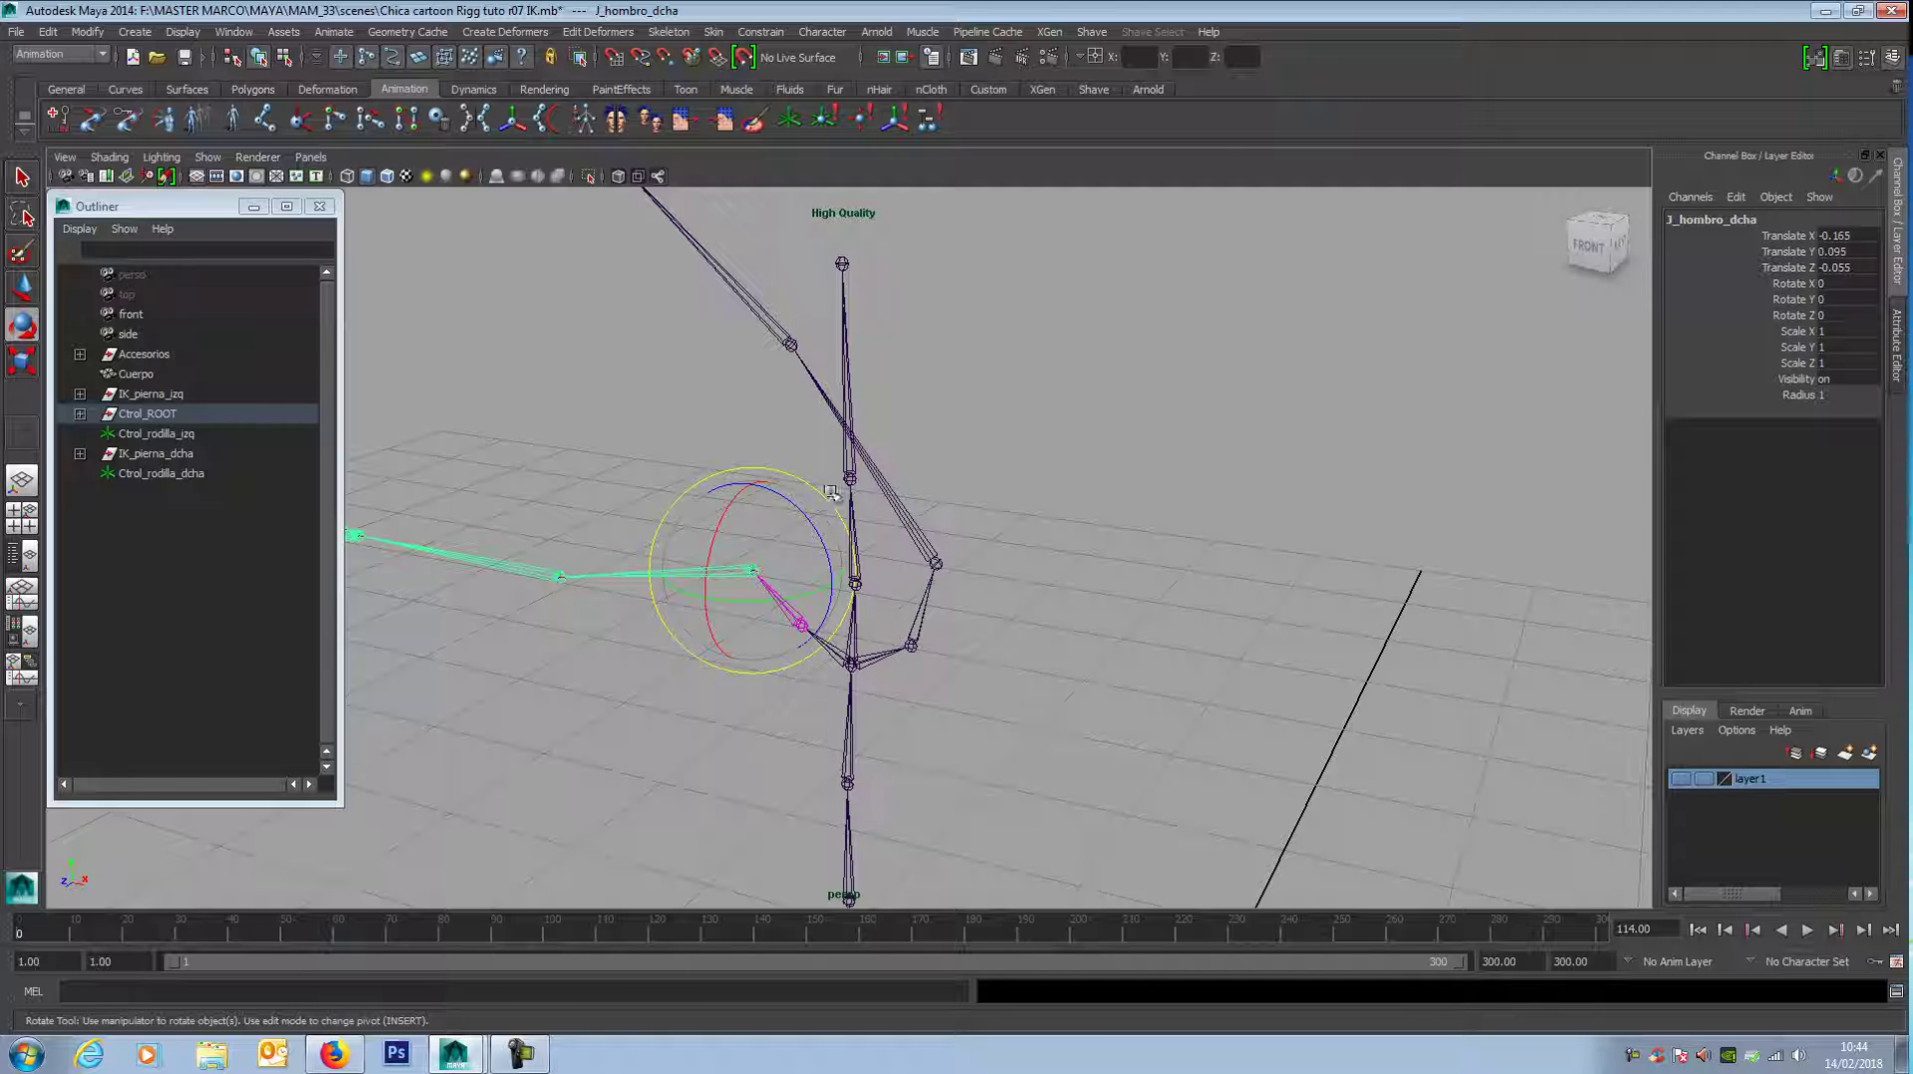
left_click_drag(823, 548, 812, 530)
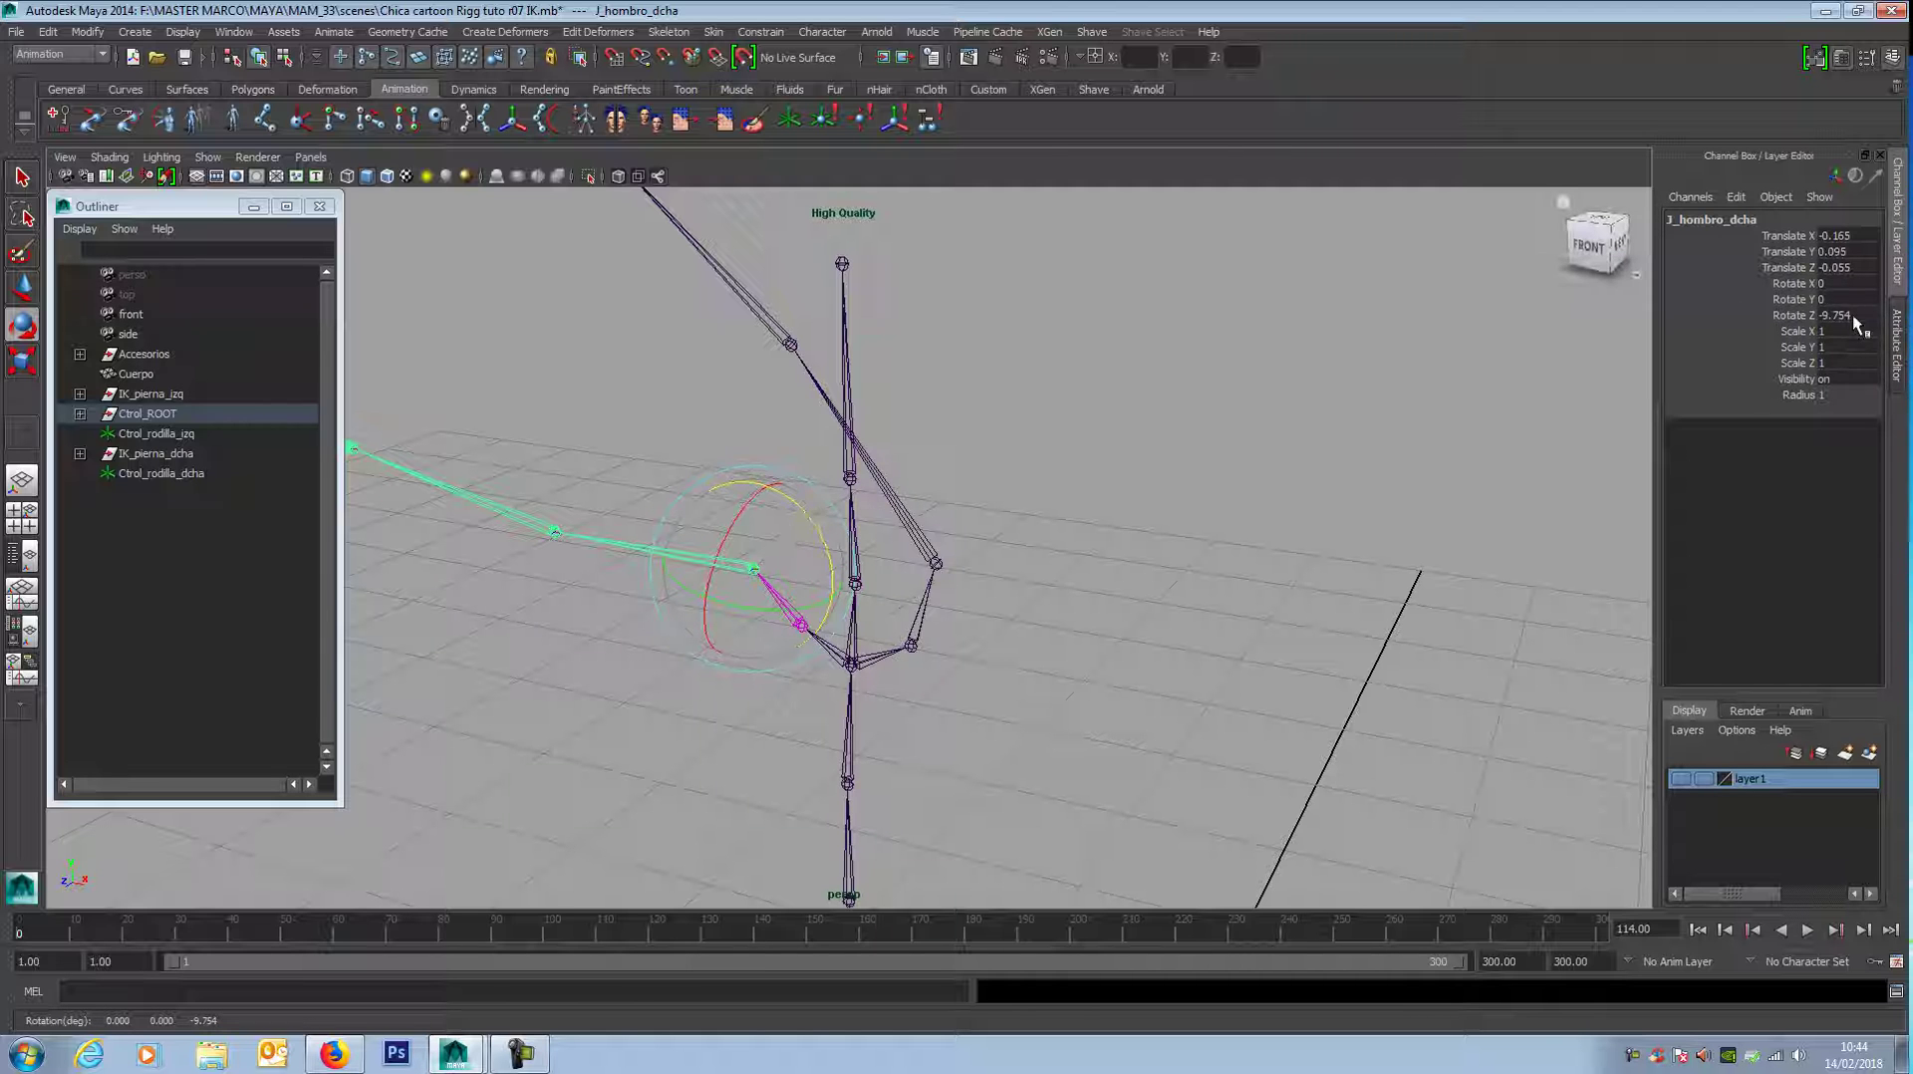
key("BackSpace")
key("Return")
left_click(747, 703)
left_click(801, 588)
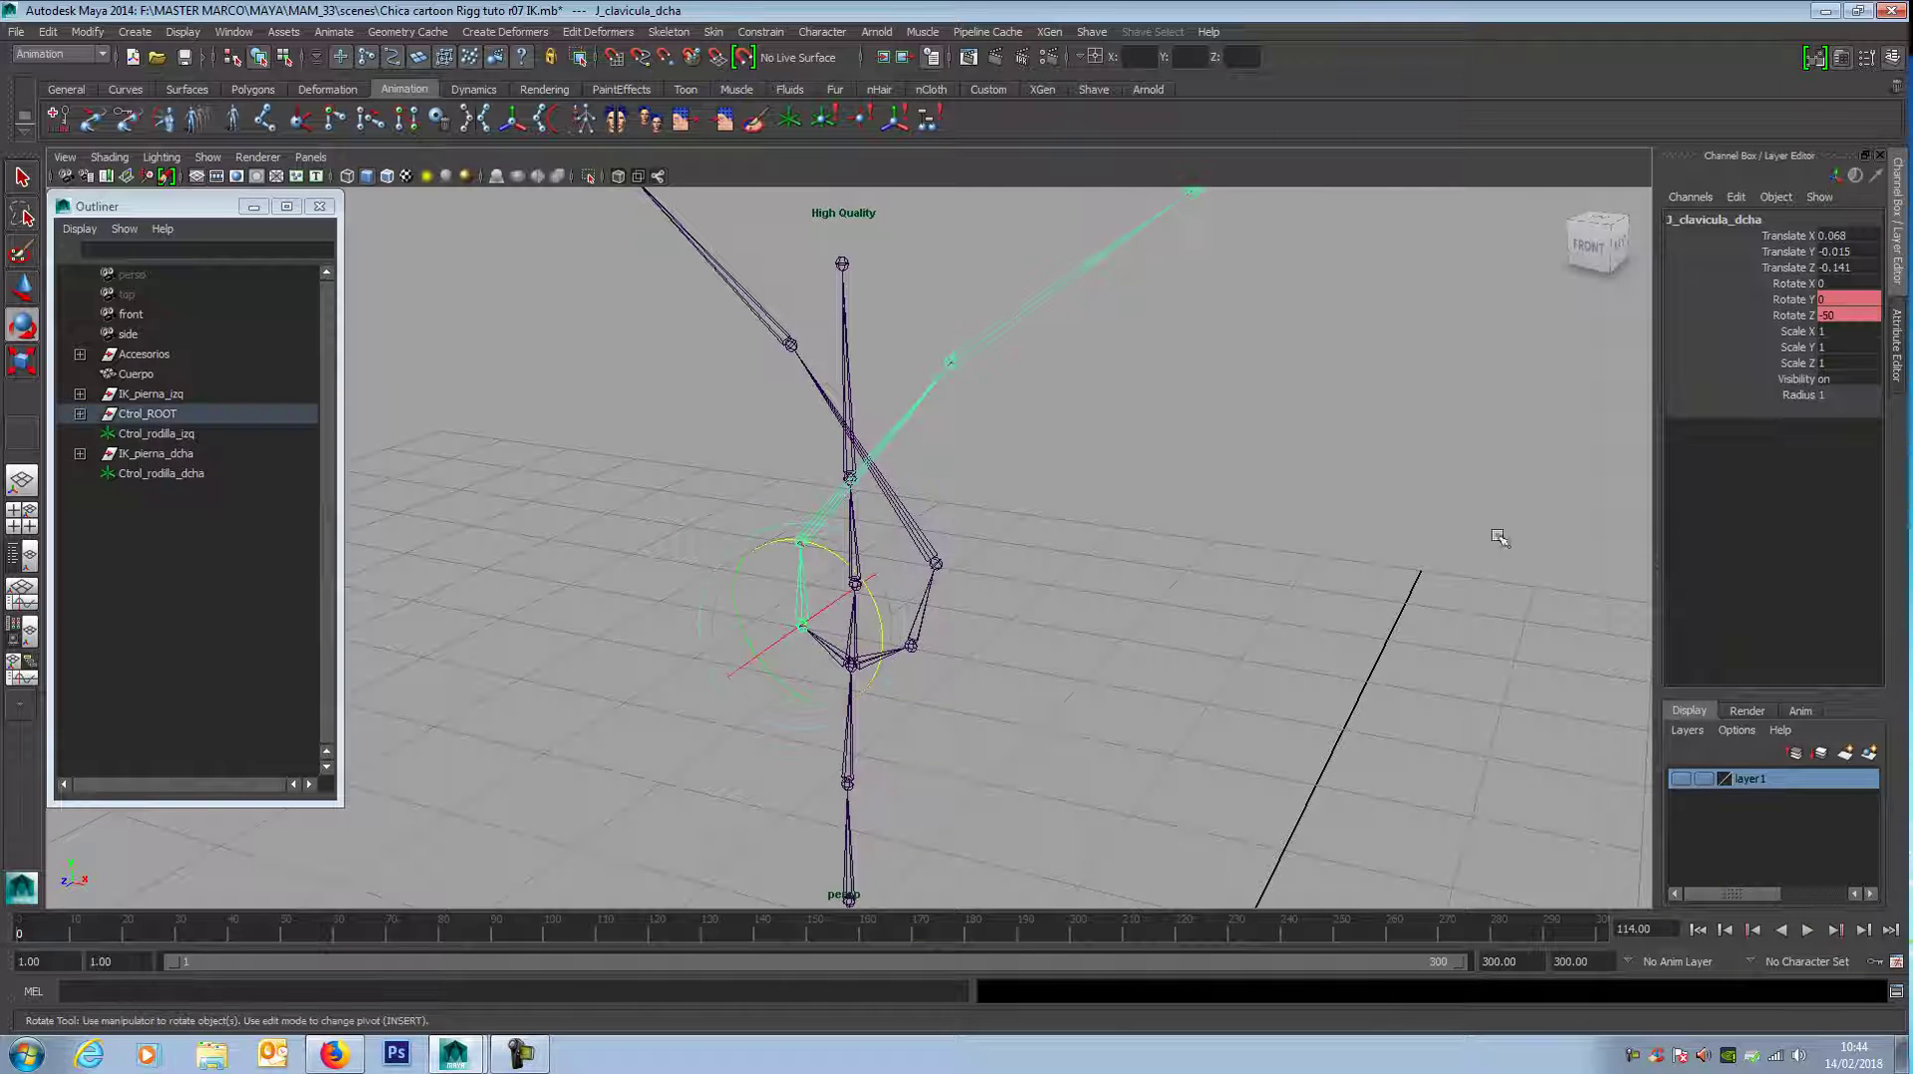
double_click(1839, 317)
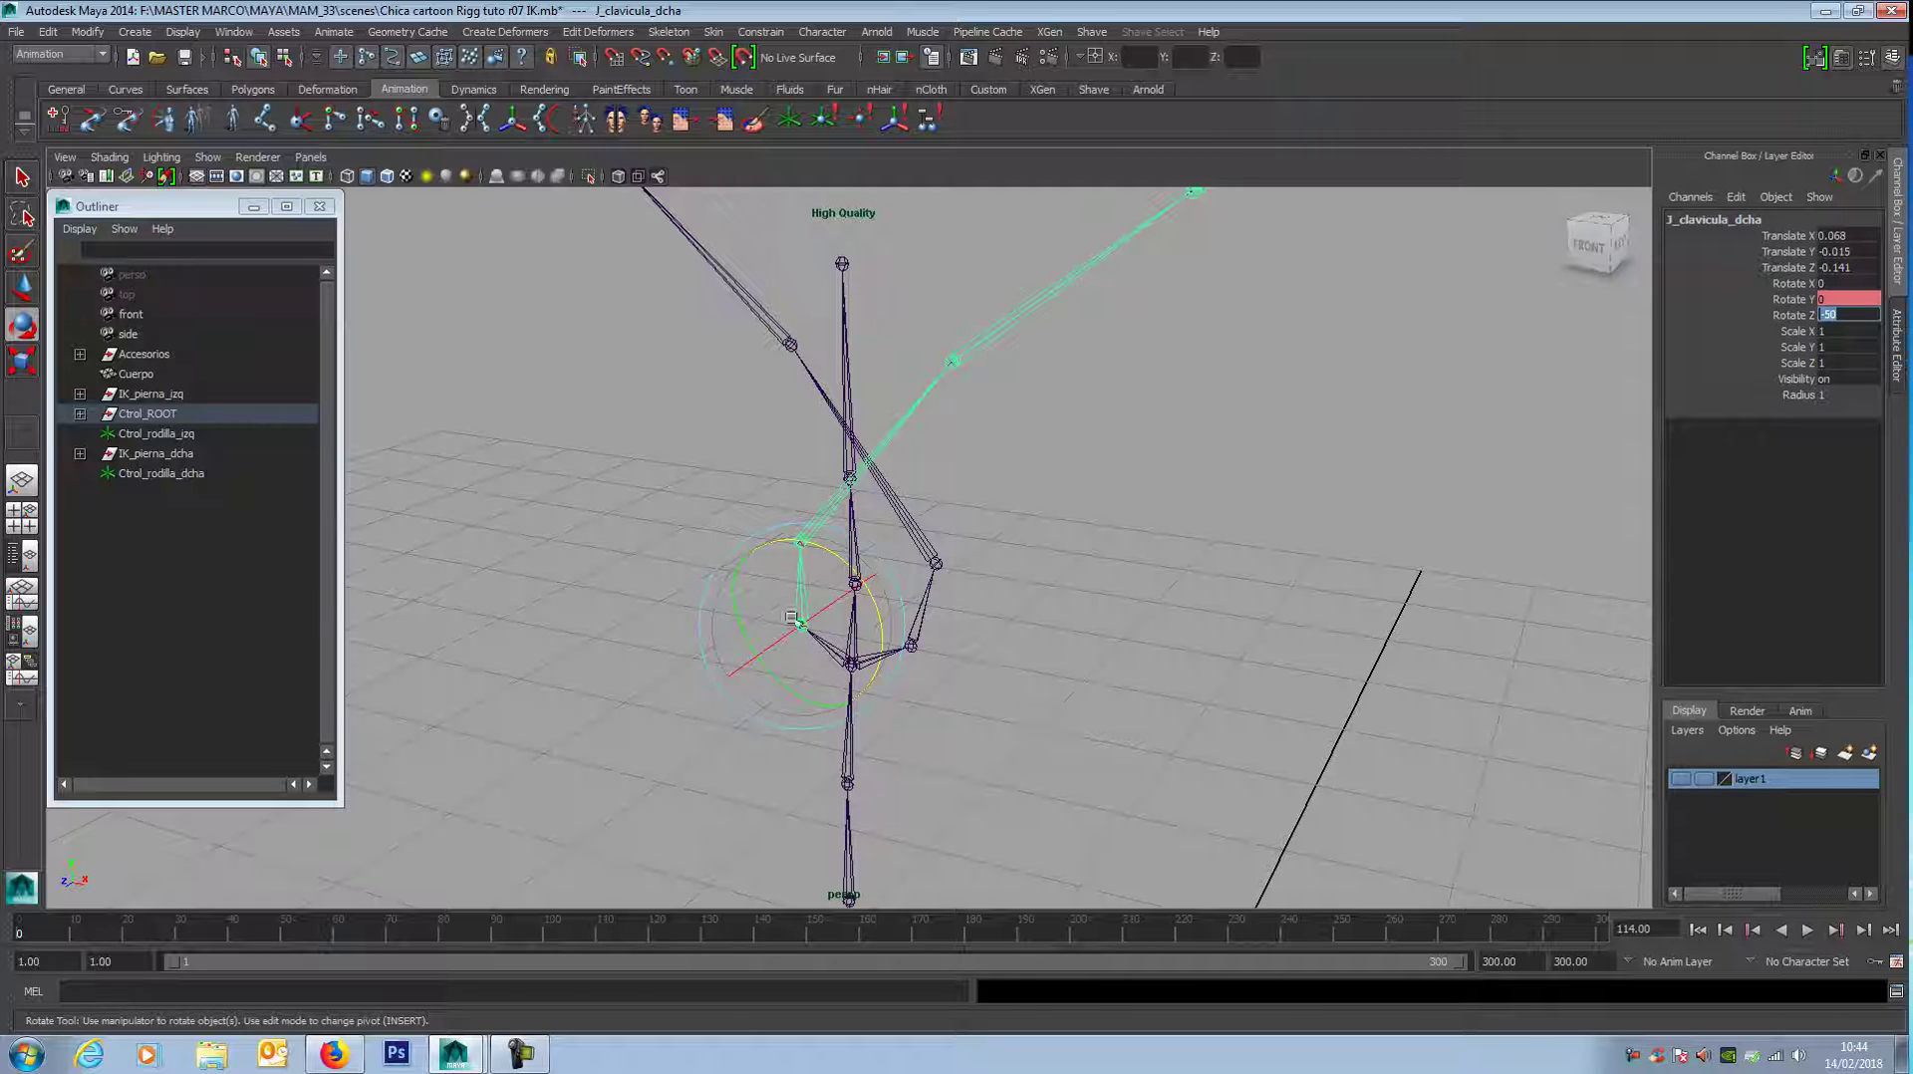
left_click(684, 428)
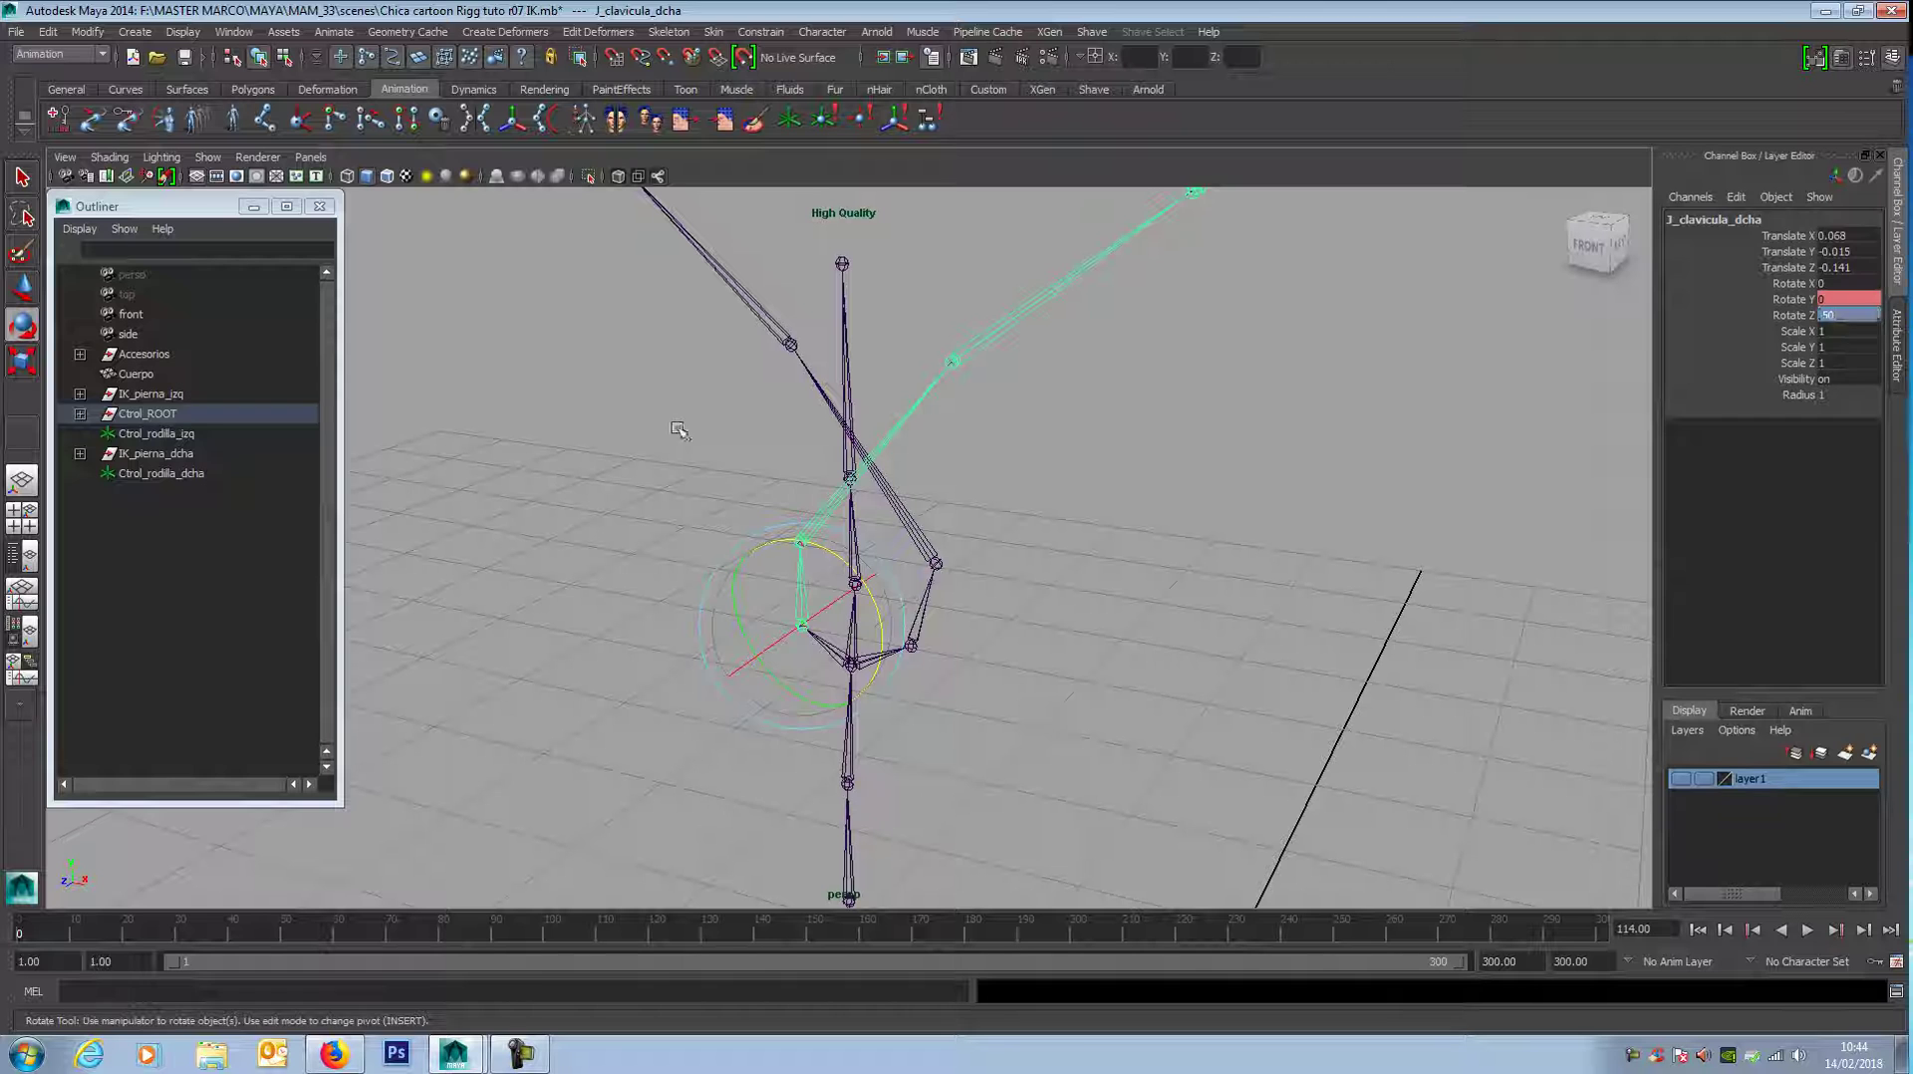
Step: Reset the Rotate Z of both shoulder joints, J_hombro_dcha and J_hombro_izq, to 0
left_click(817, 515)
key("Return")
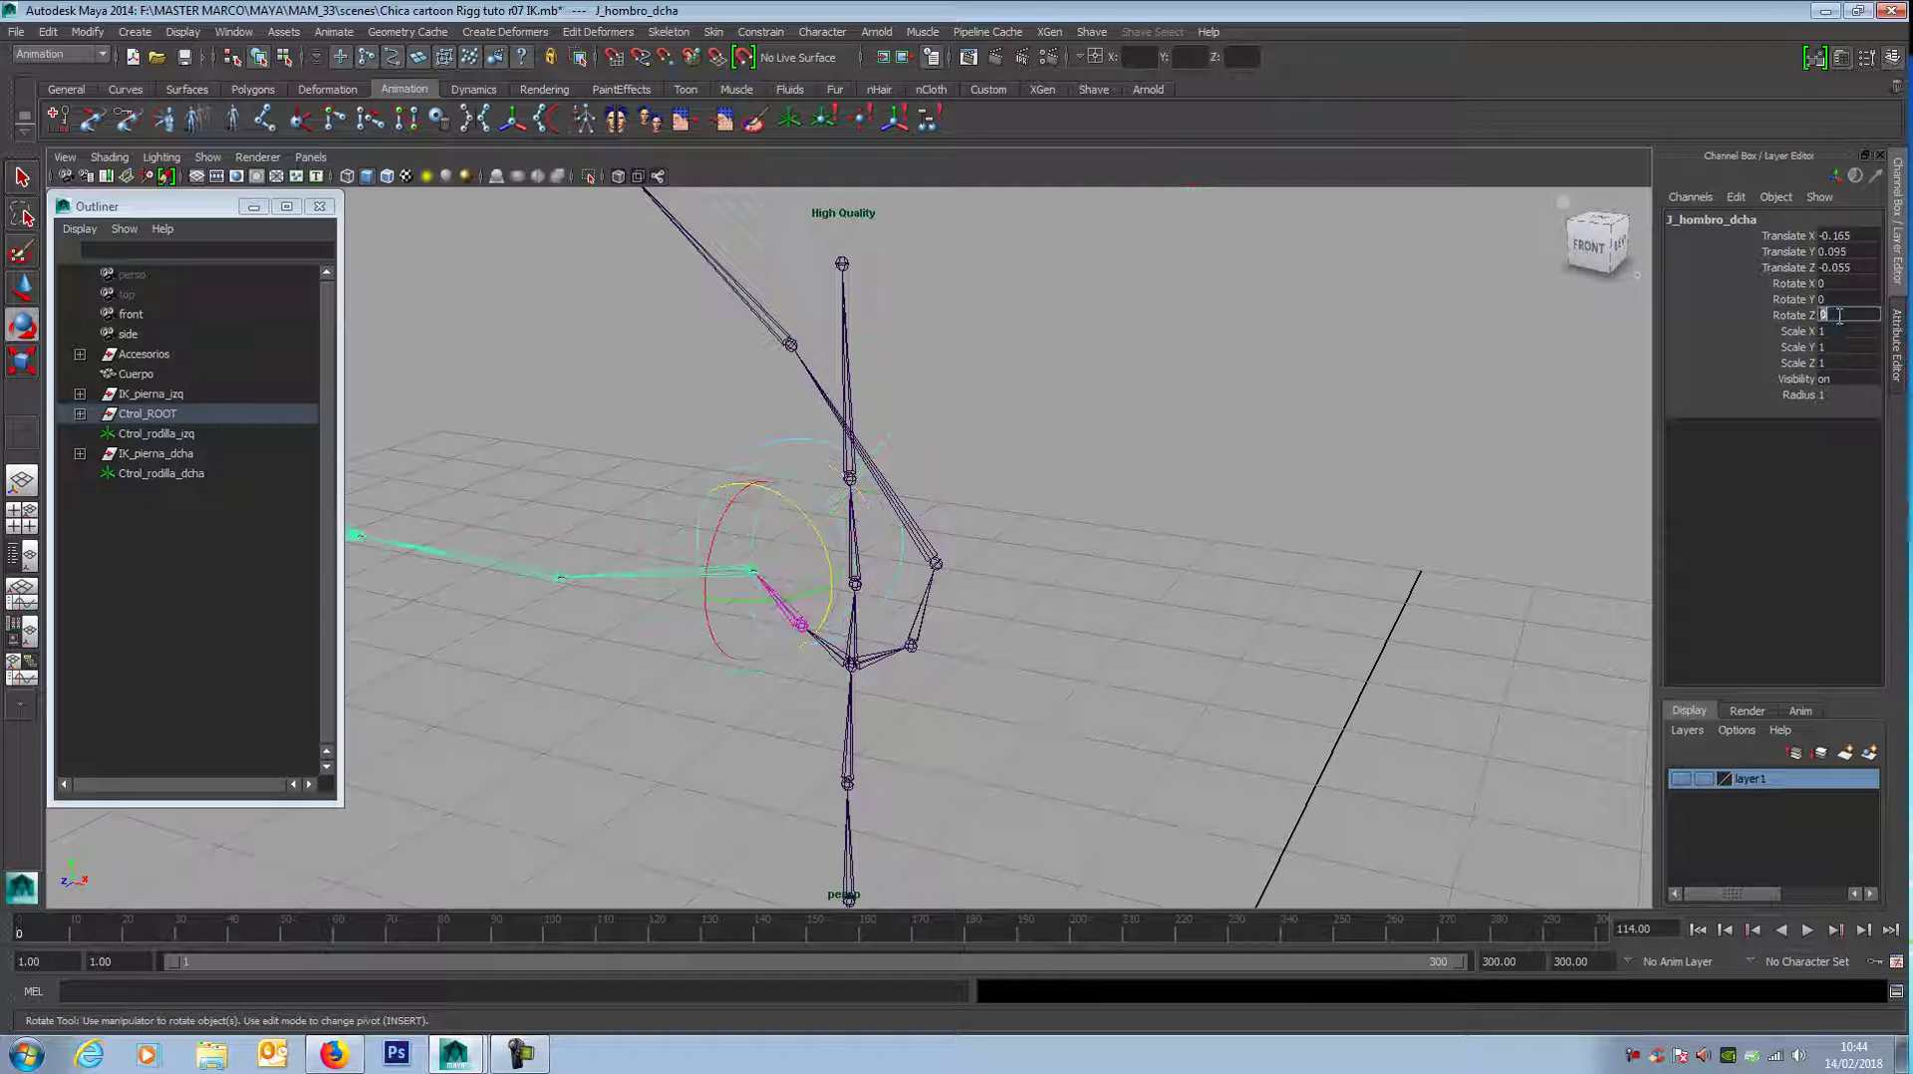
left_click(899, 519)
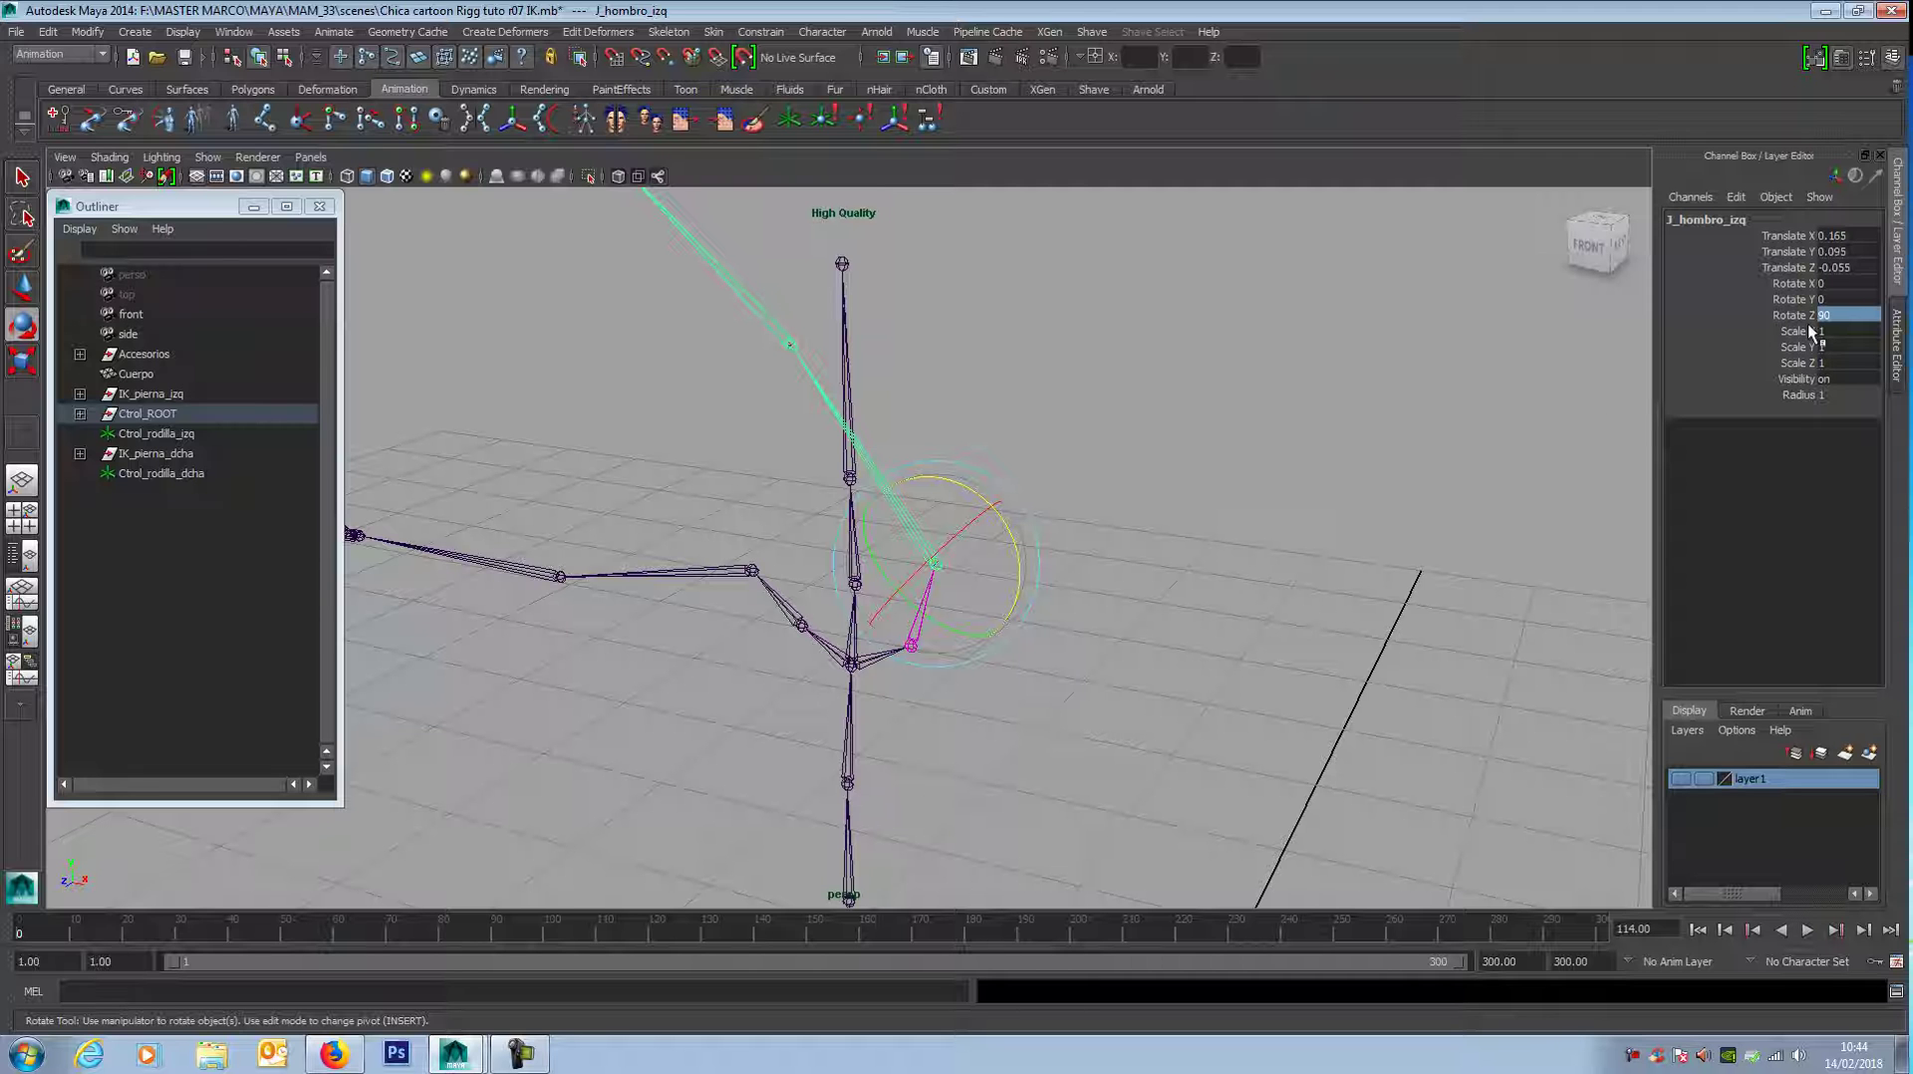
type("0")
key("Return")
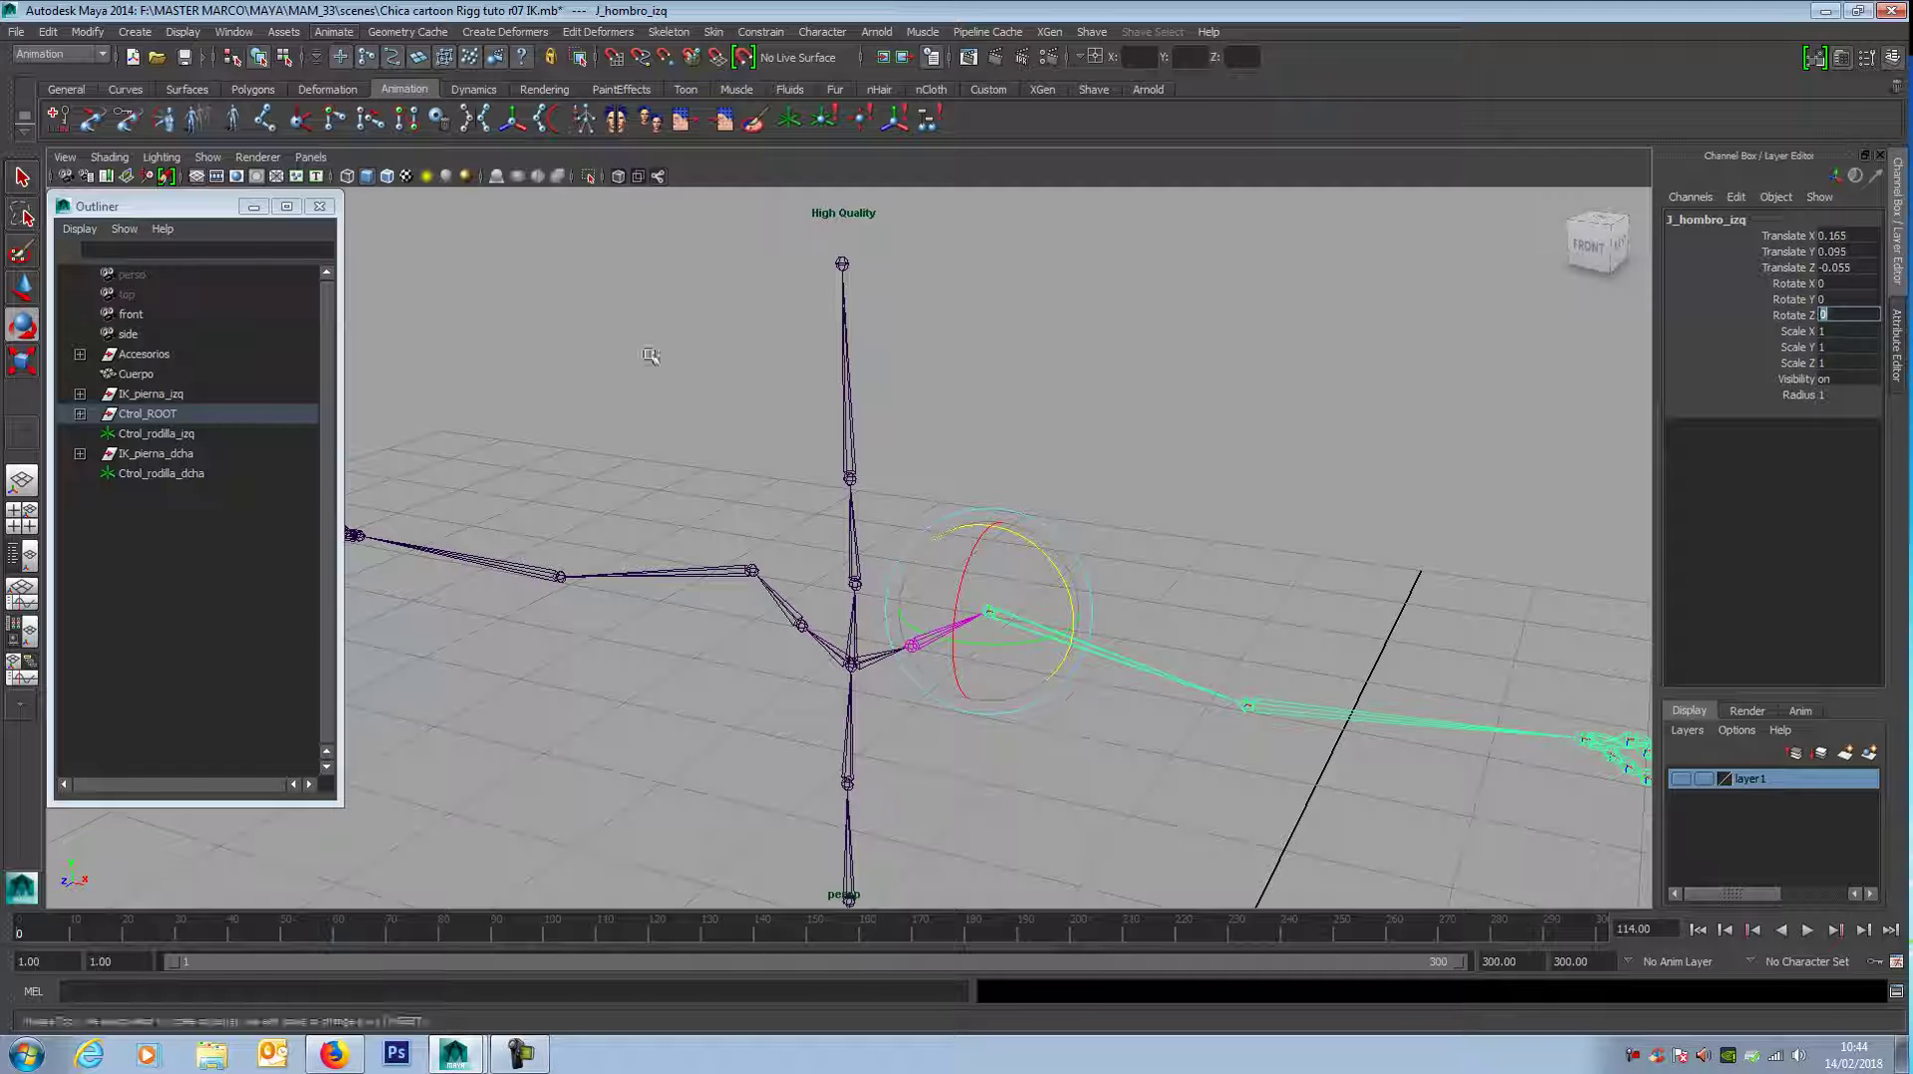
Step: Open Set Driven Key with the left shoulder joint J_hombro_izq as driver and choose Rotate Z as its driver attribute
left_click(333, 32)
mouse_move(418, 116)
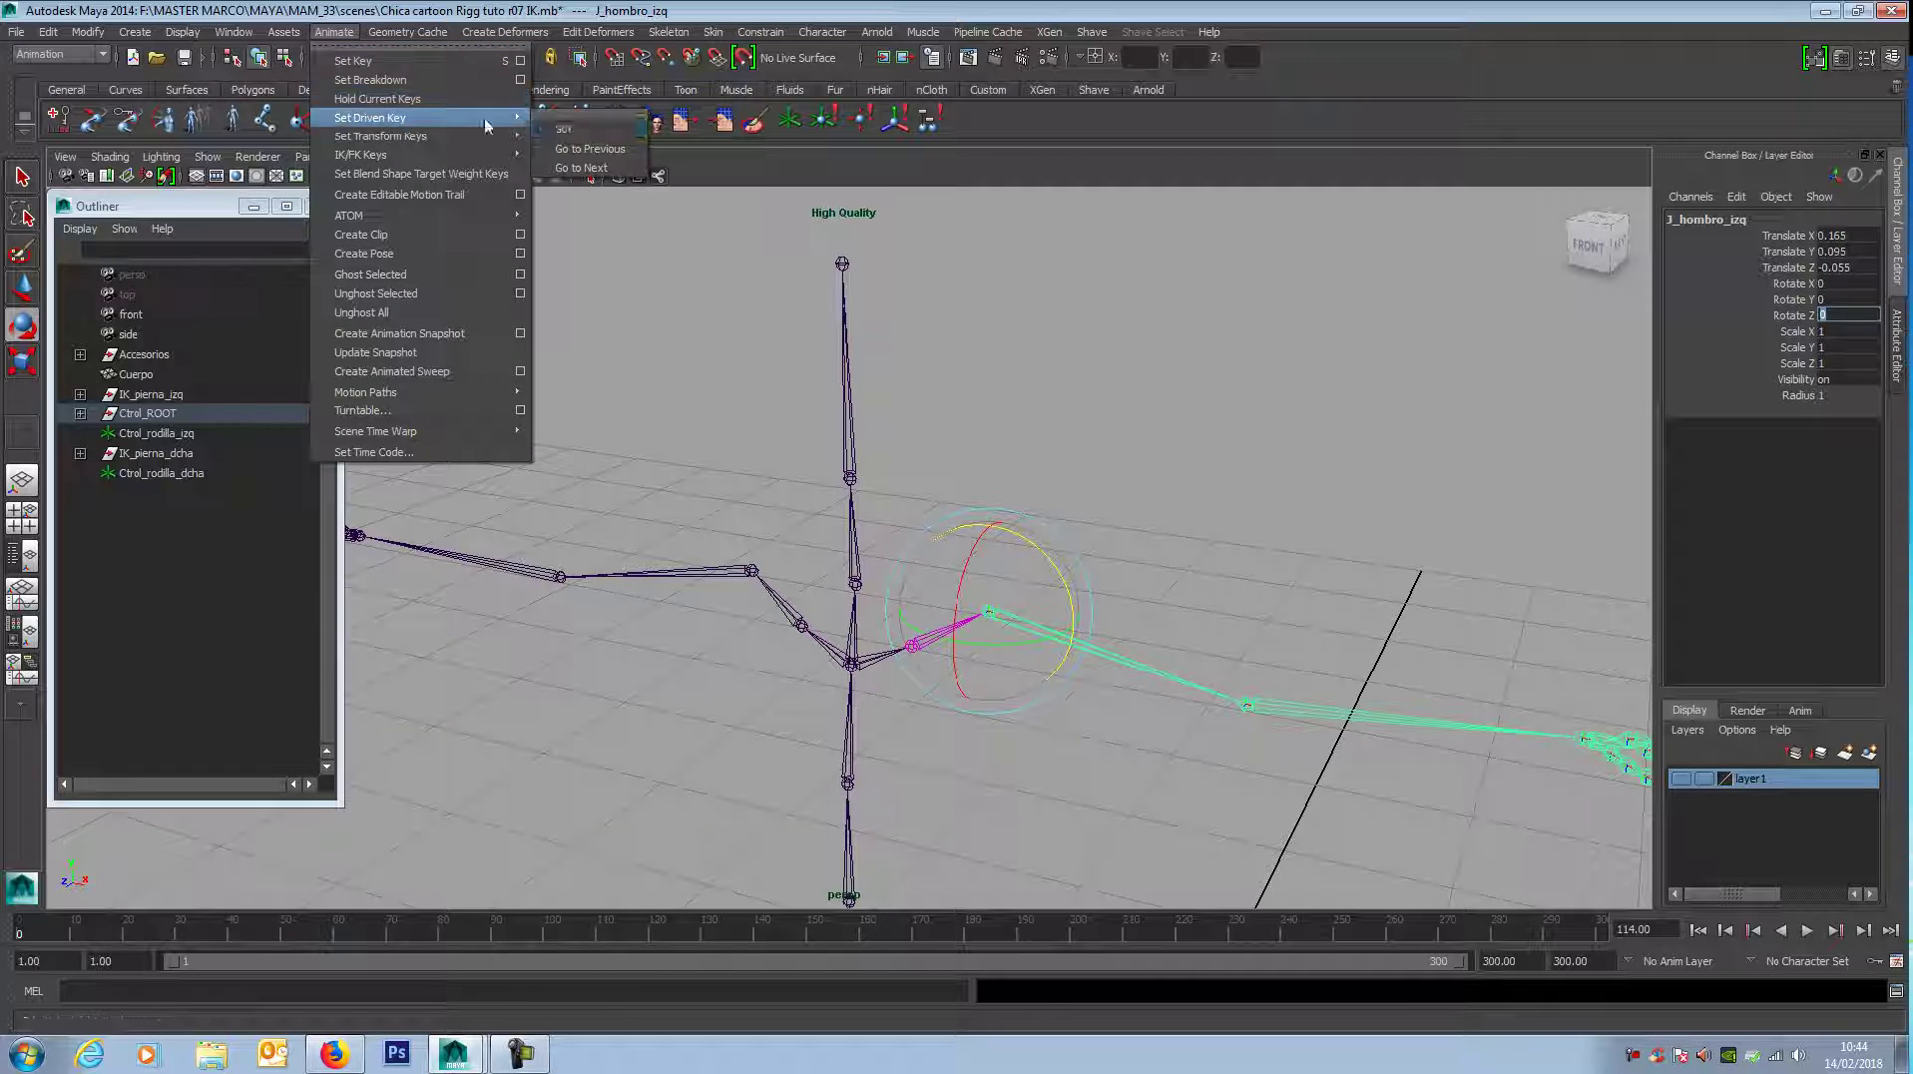
left_click(563, 118)
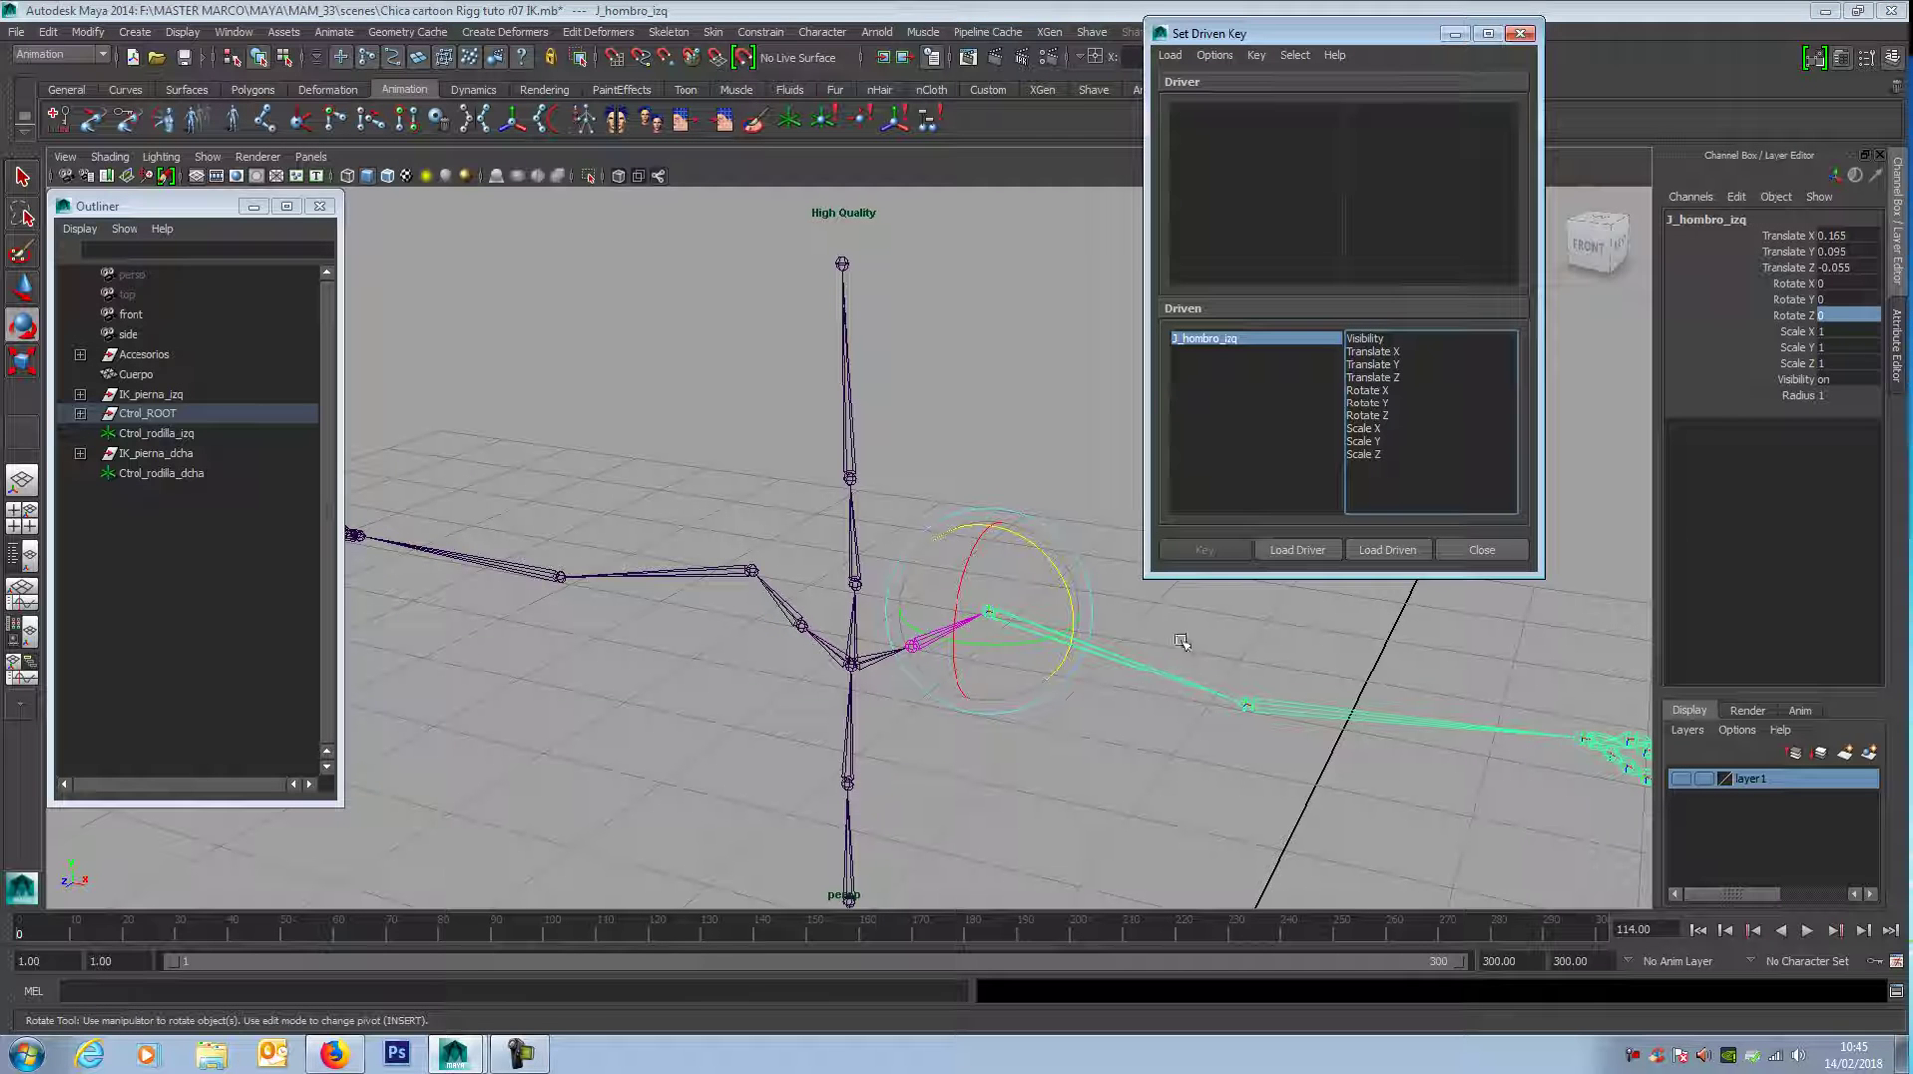
left_click(1135, 701, "alt")
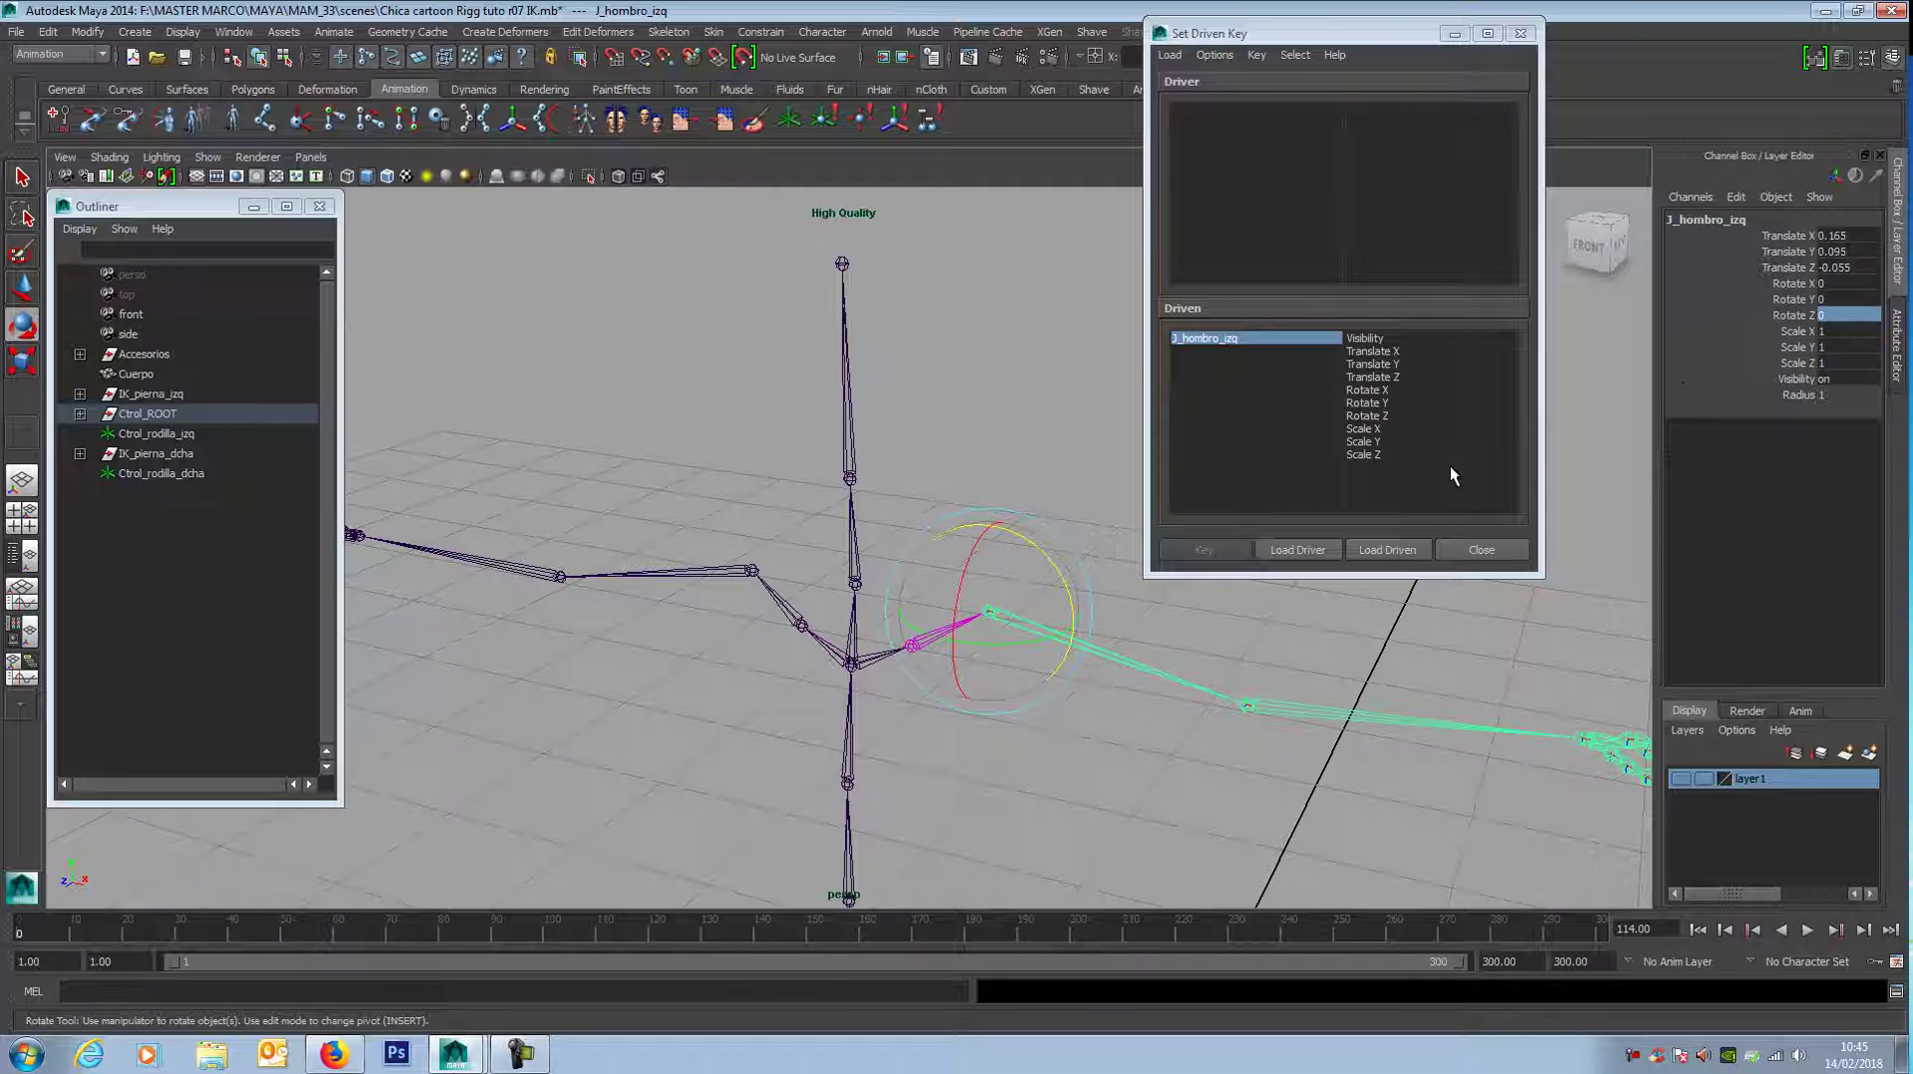
left_click(1300, 550)
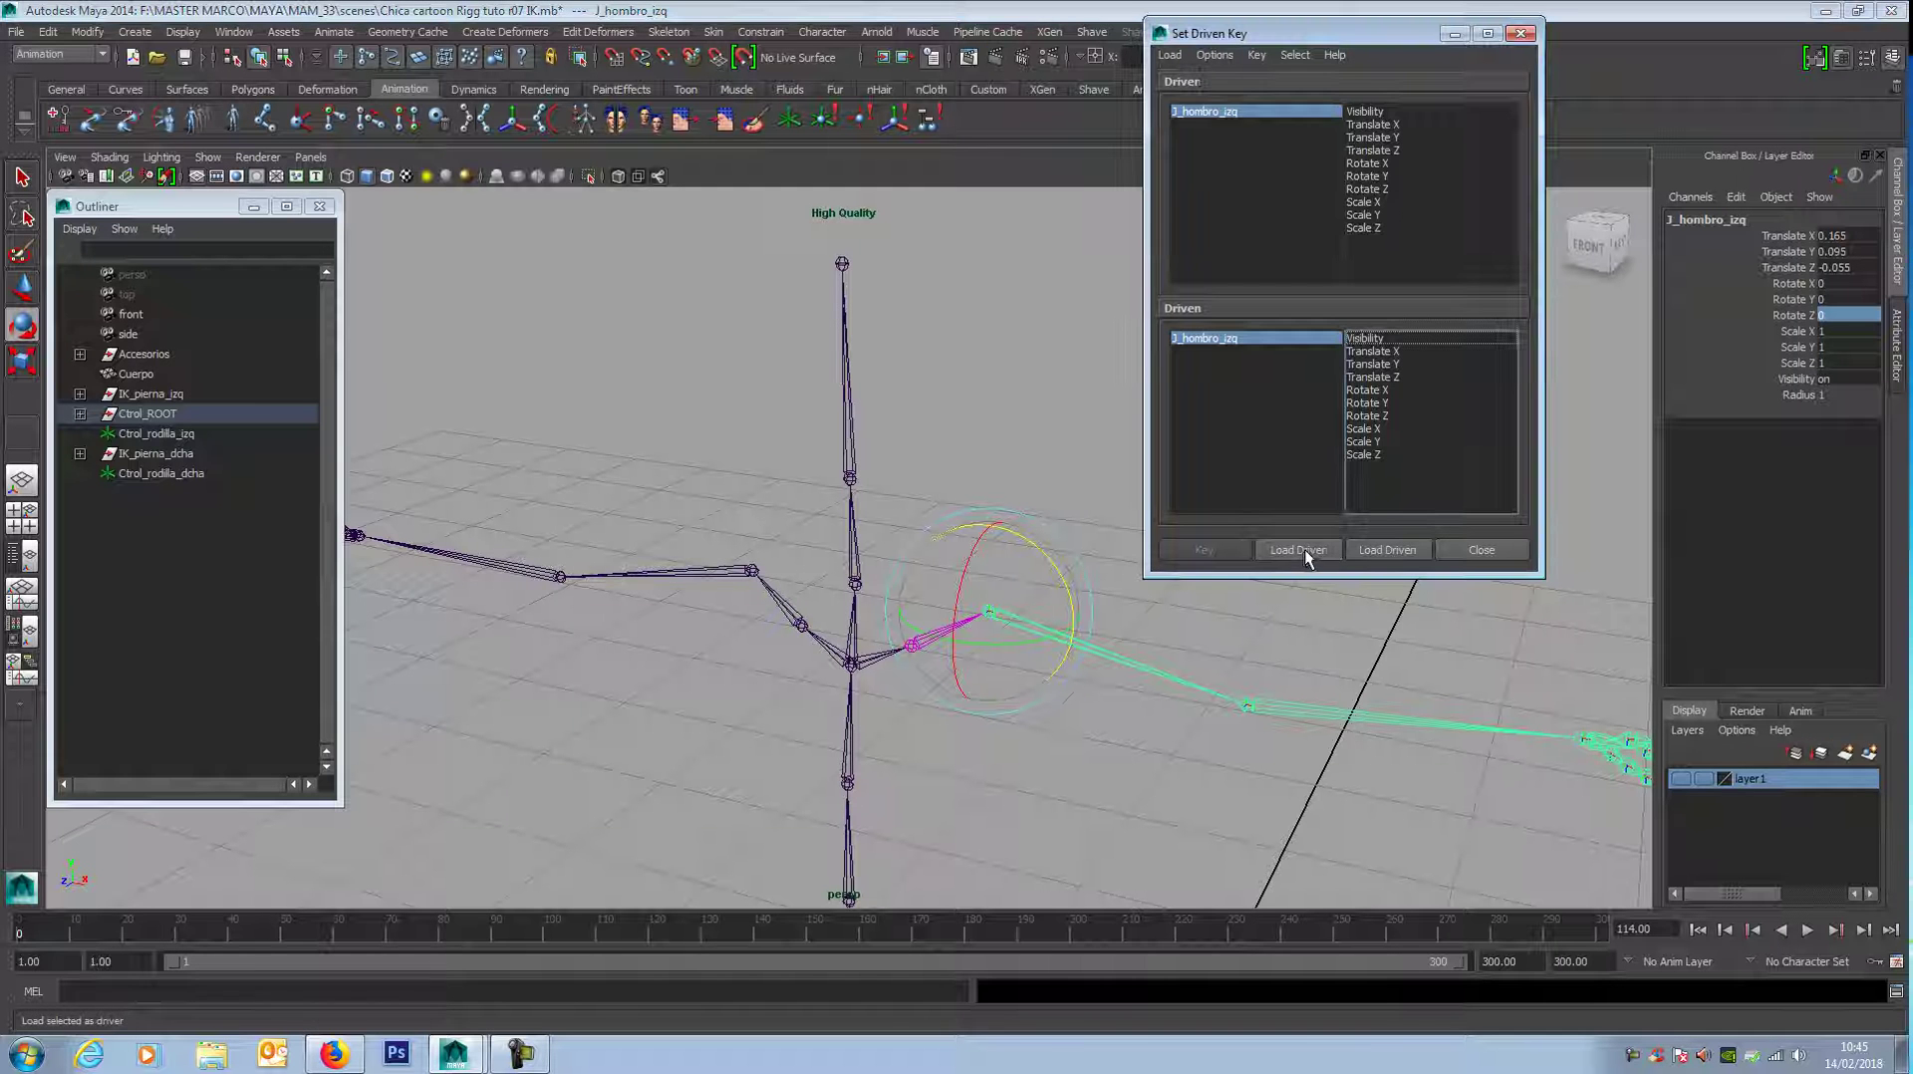
left_click_drag(1055, 569, 1058, 575)
key("ctrl+z")
left_click(1375, 189)
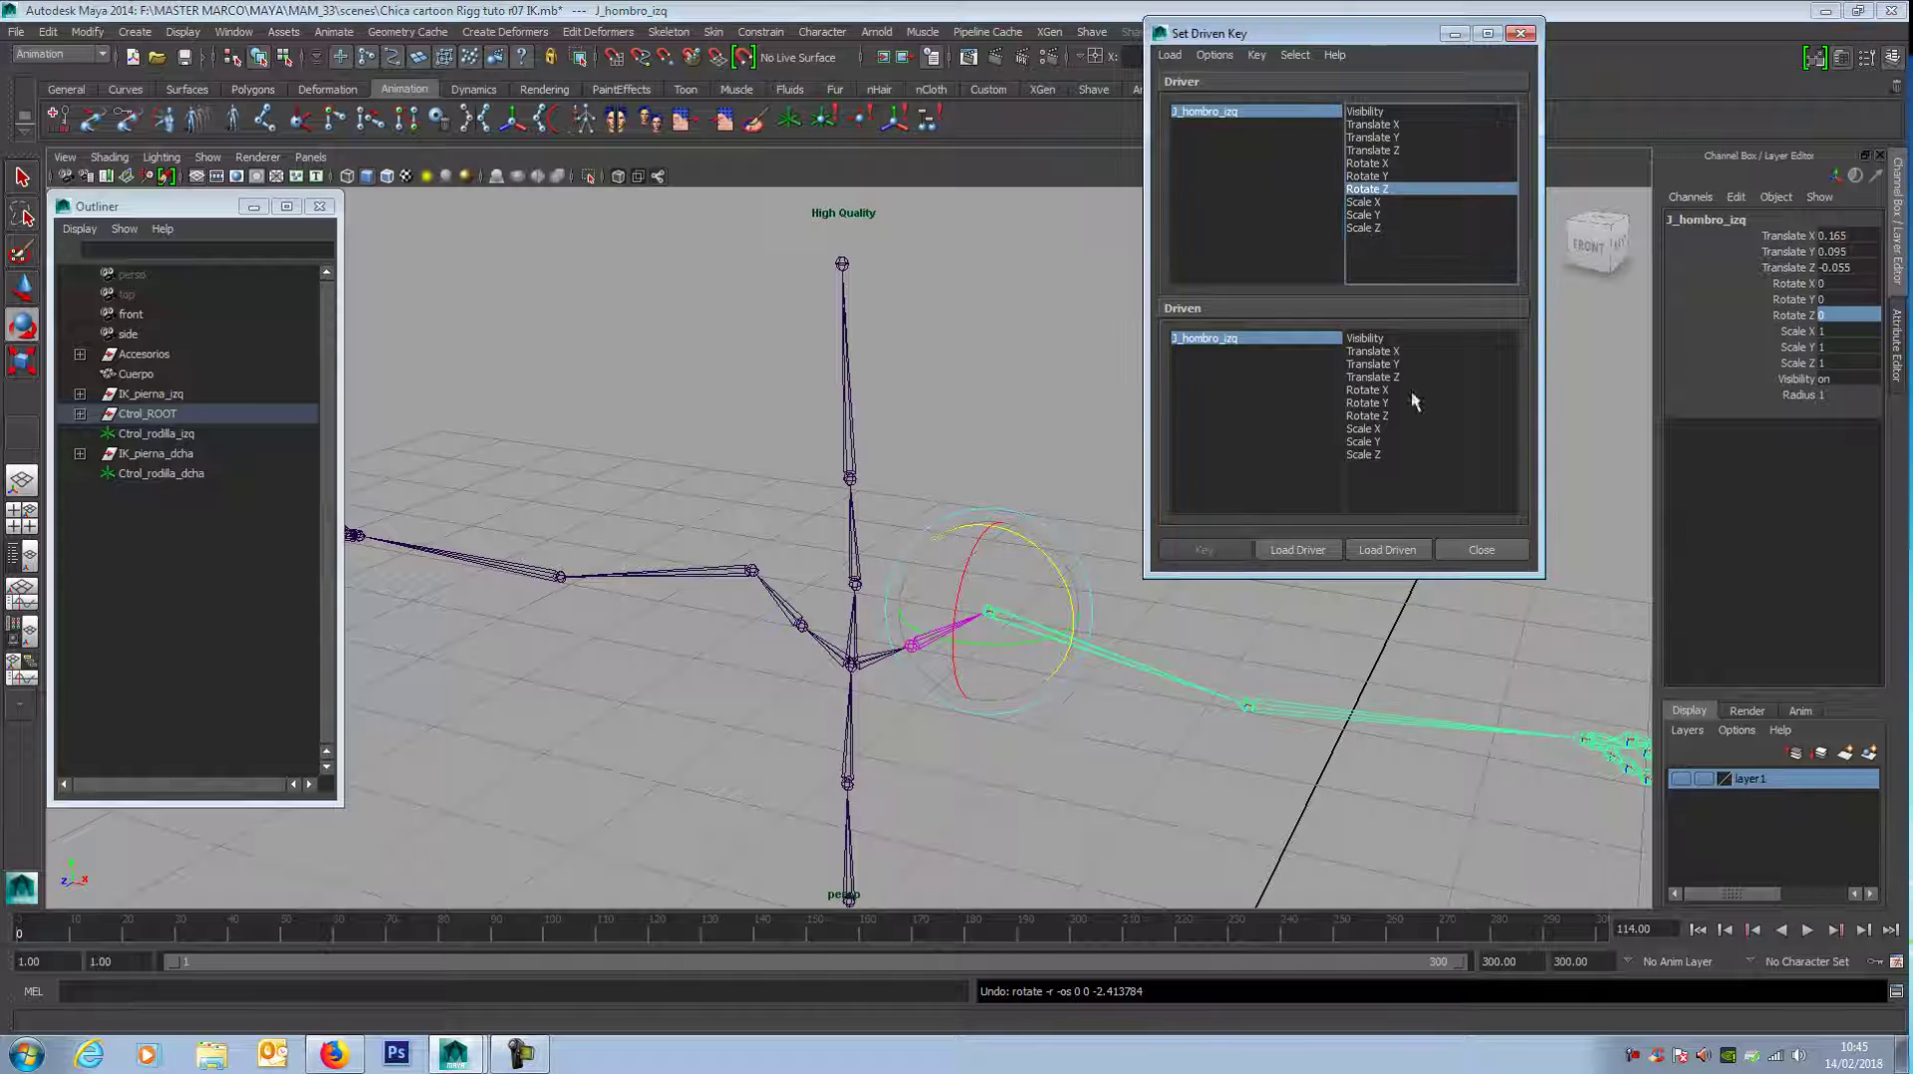
Step: Load J_clavicula_izq as the driven joint, choose its Rotate Z, and key it at the left shoulder's rest pose
left_click(998, 716)
left_click(941, 634)
left_click(1388, 549)
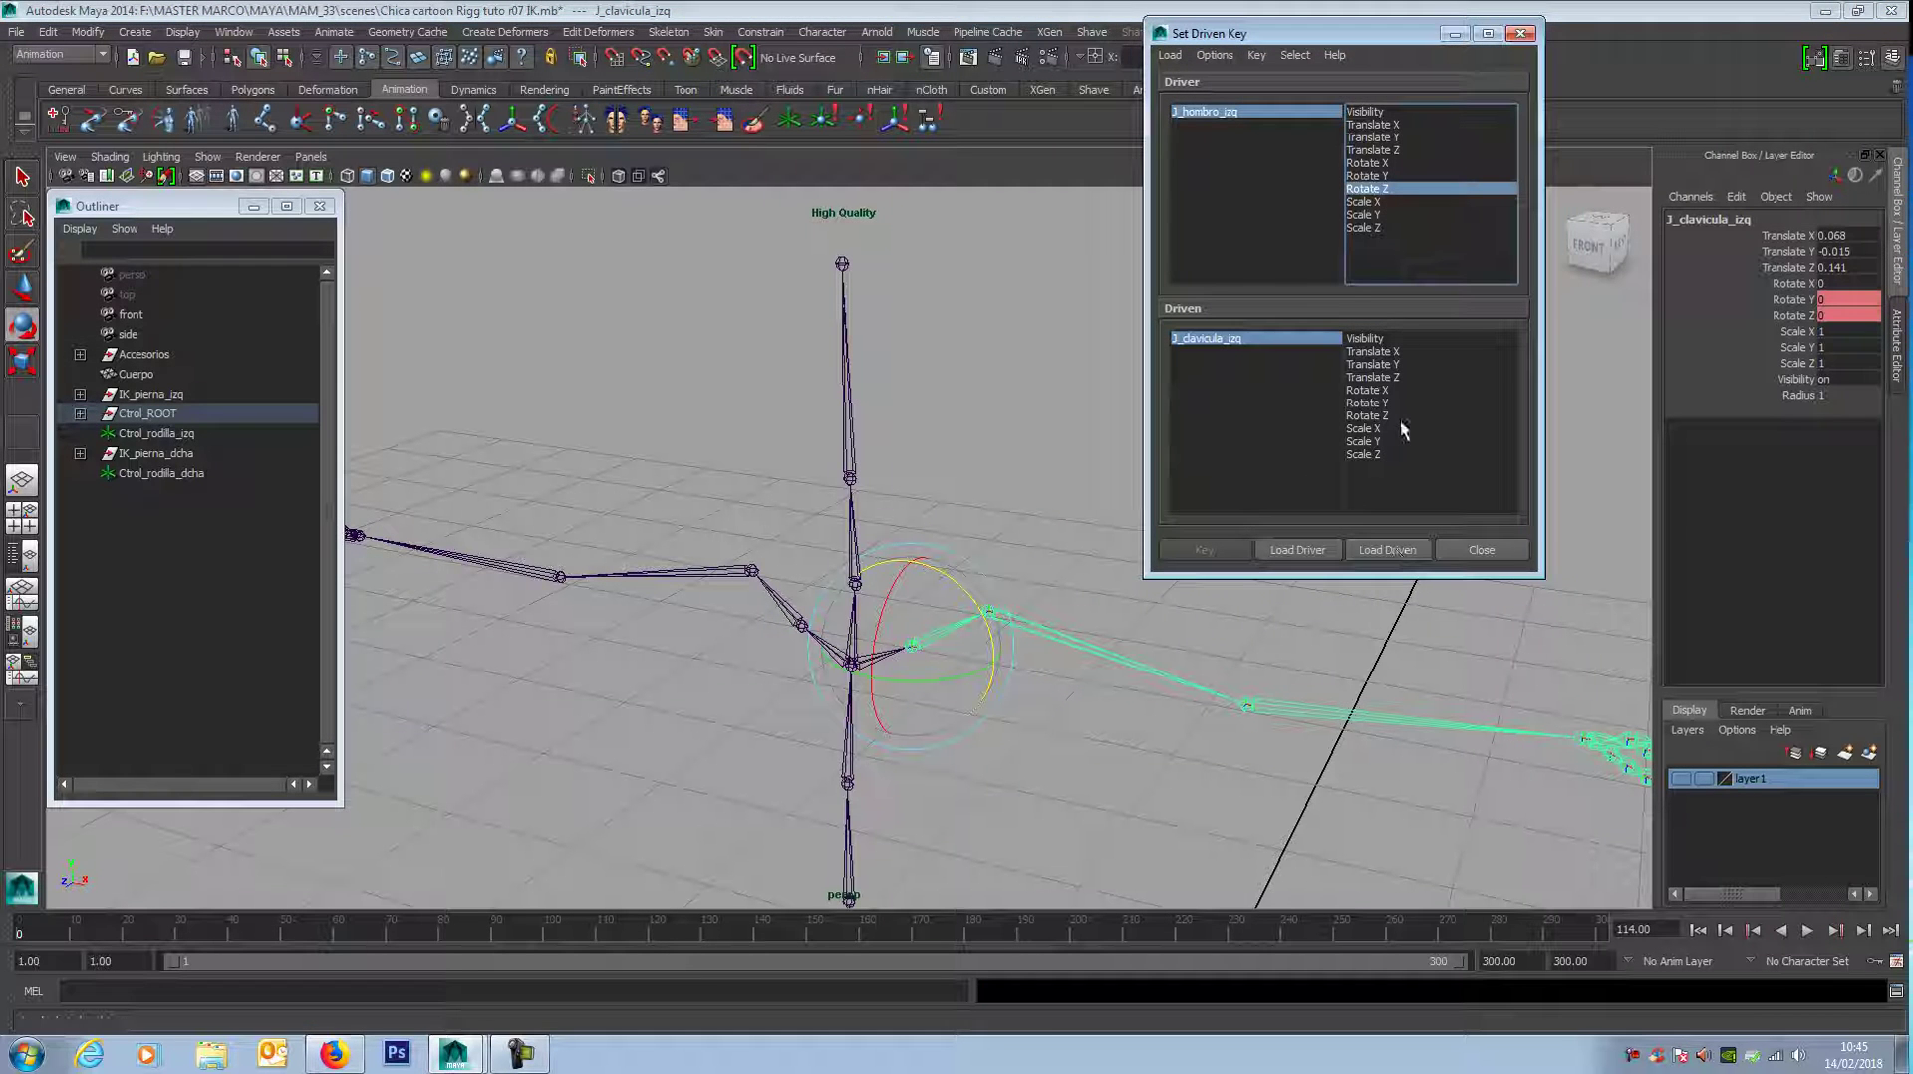
left_click(1376, 416)
left_click(1203, 549)
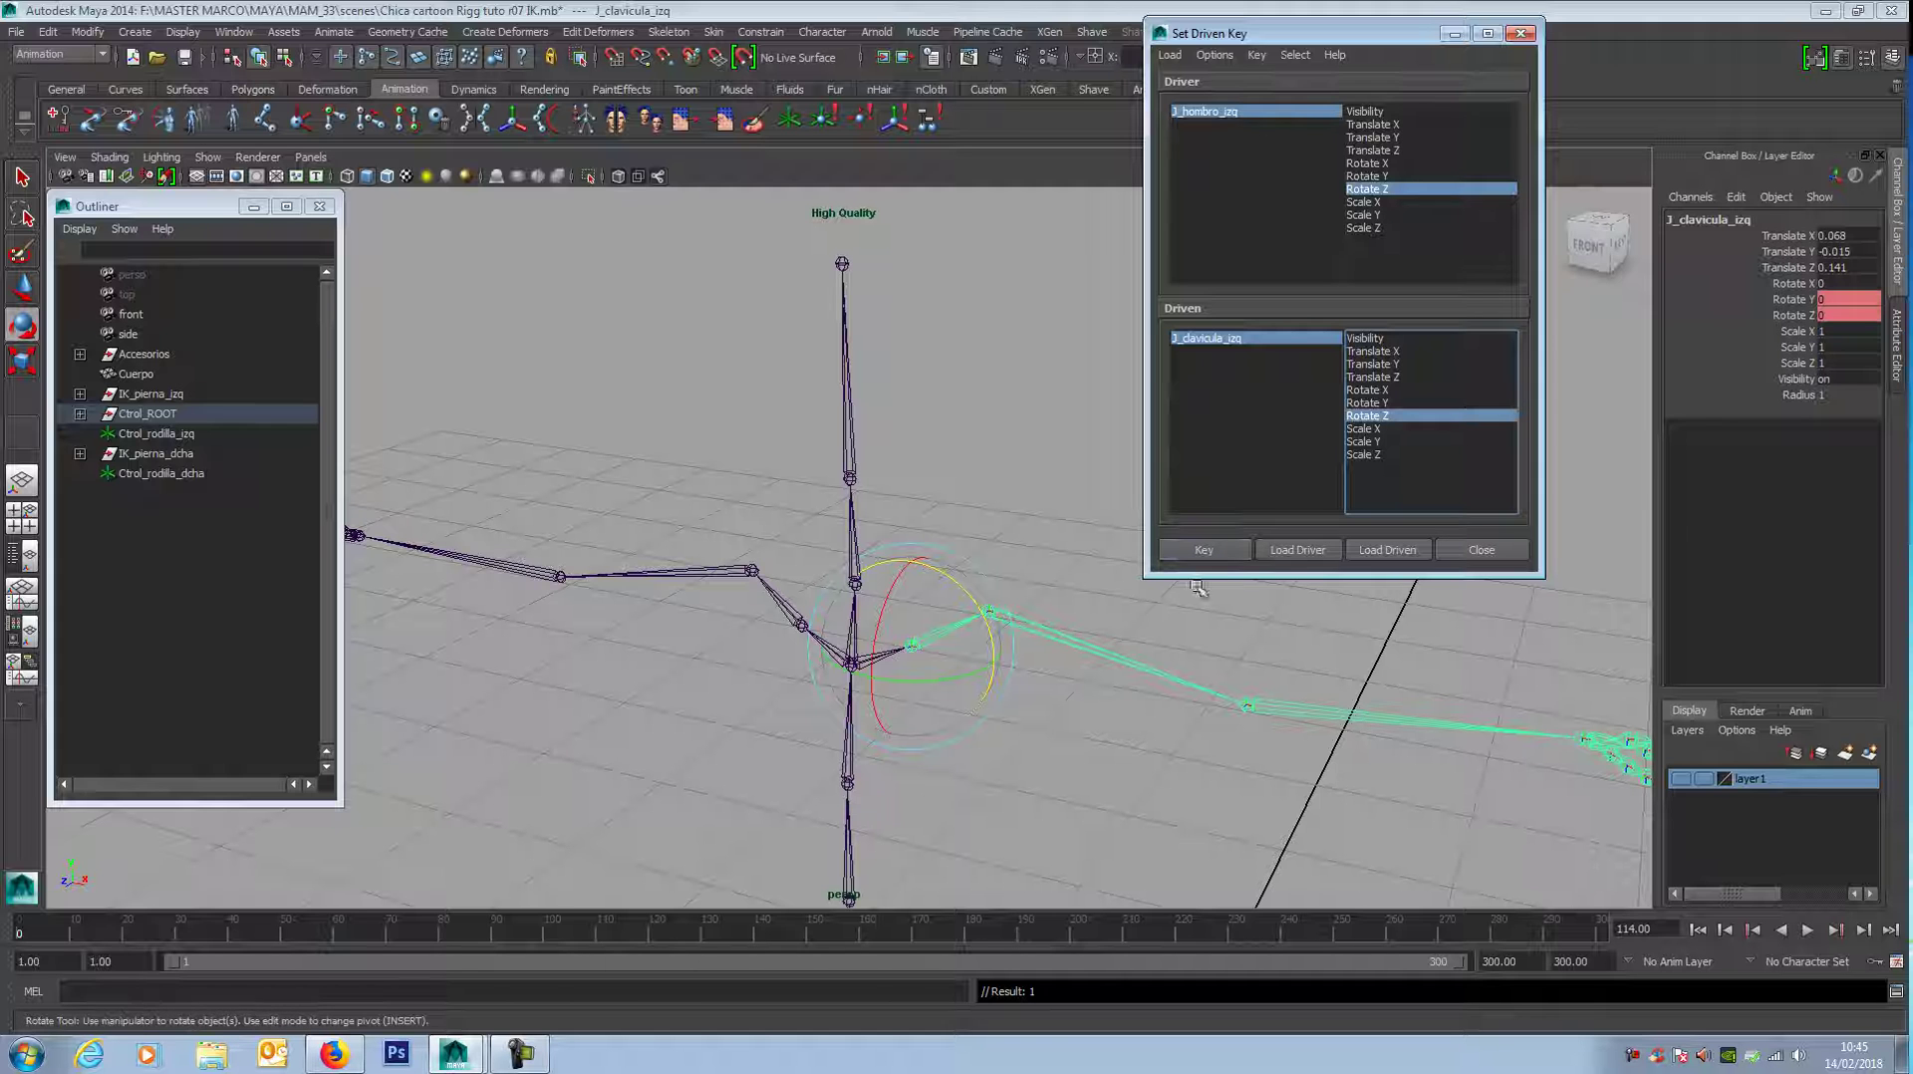
Step: Raise the left arm again by setting the Rotate Z of J_hombro_izq to exactly 90
left_click_drag(1058, 603, 1222, 731)
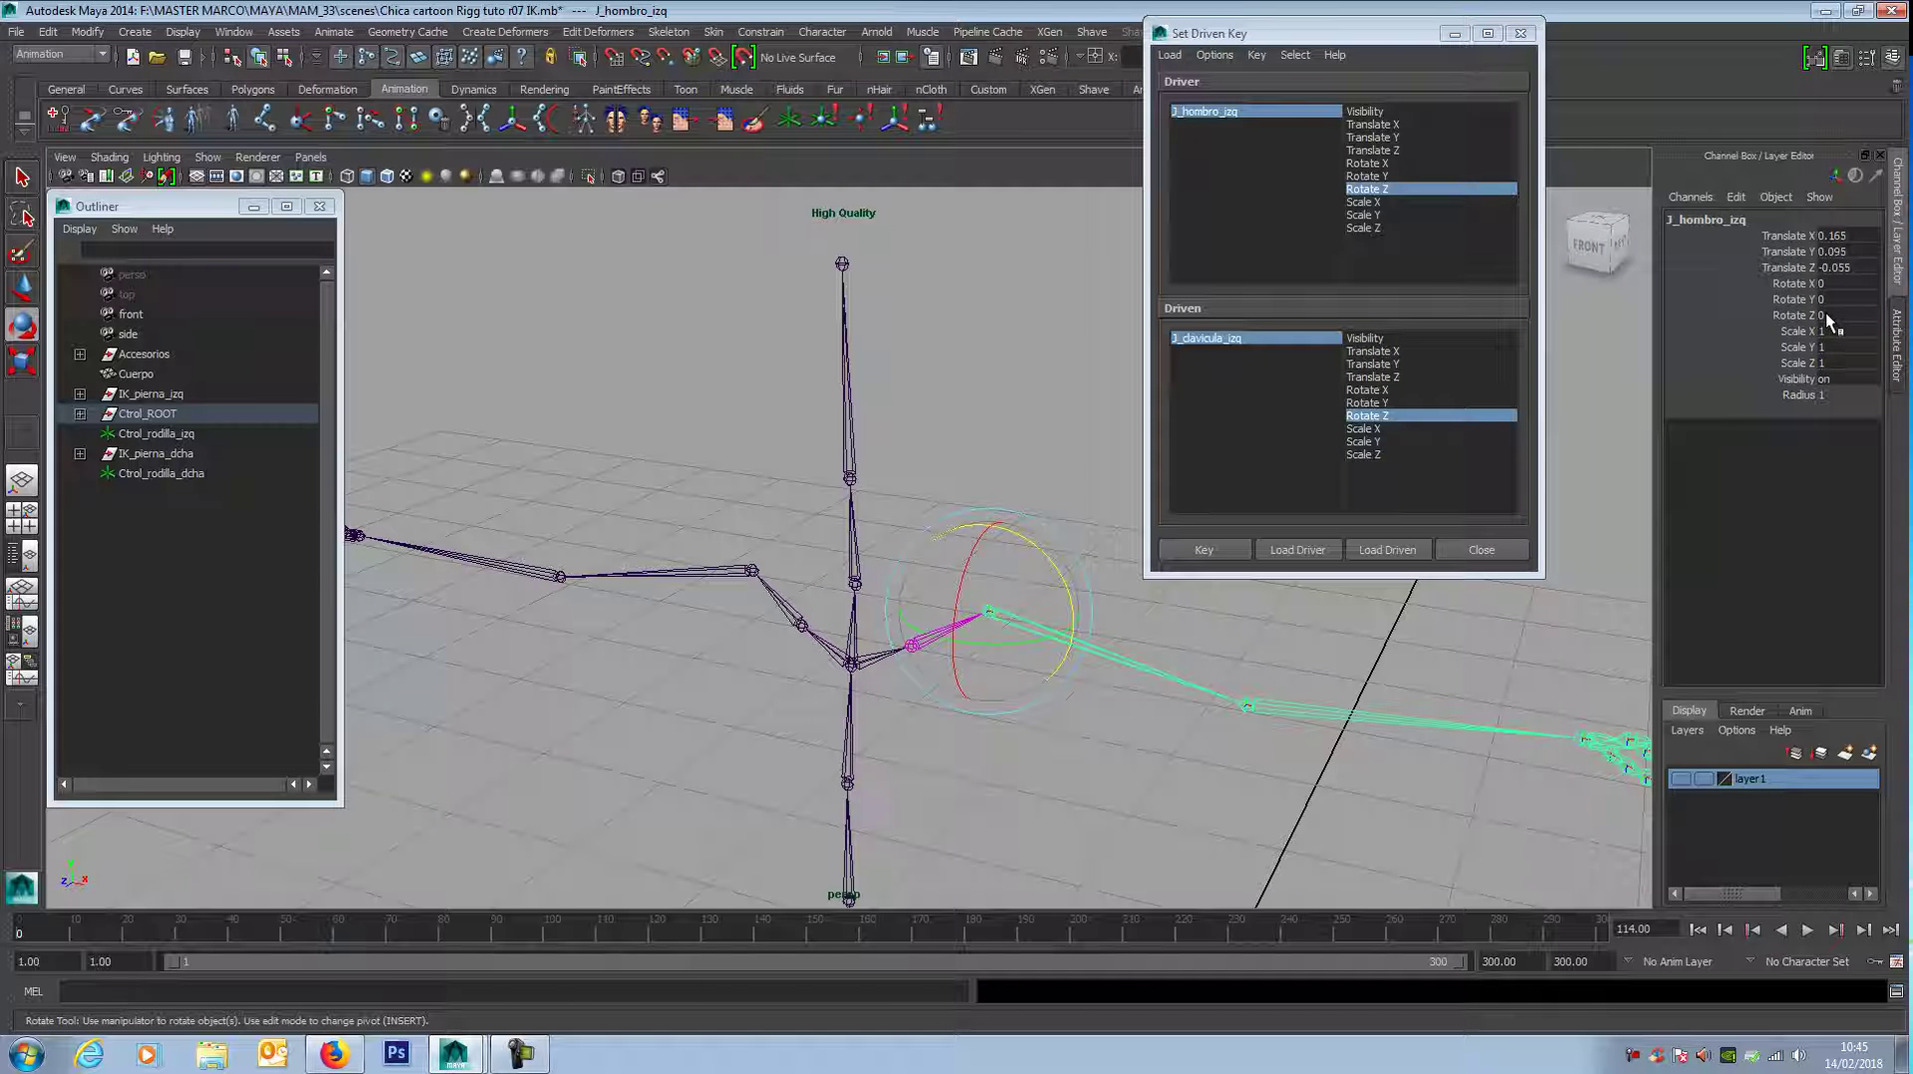
left_click(1839, 316)
type("90")
key("Return")
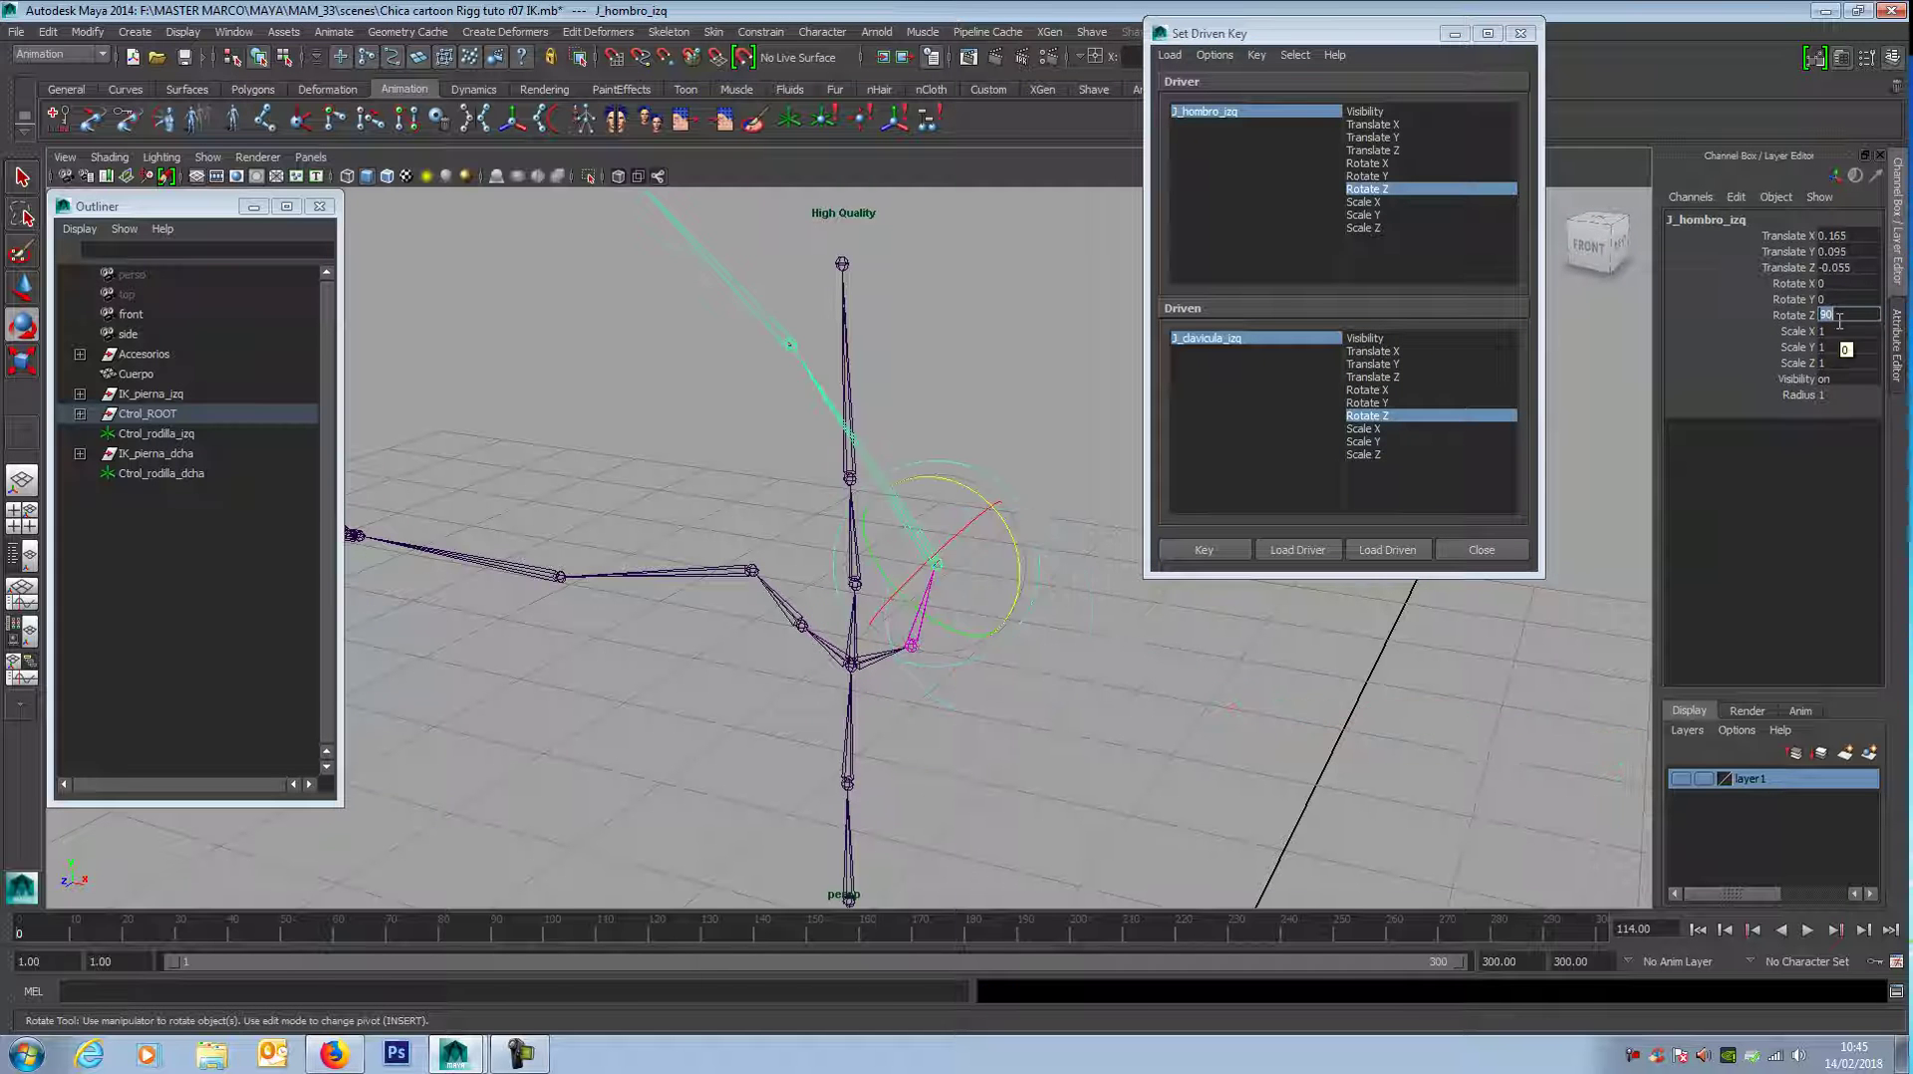
Step: Set the Rotate Z of J_clavicula_izq to 50, key it against the raised left shoulder, and close Set Driven Key
left_click(1065, 675)
left_click(921, 602)
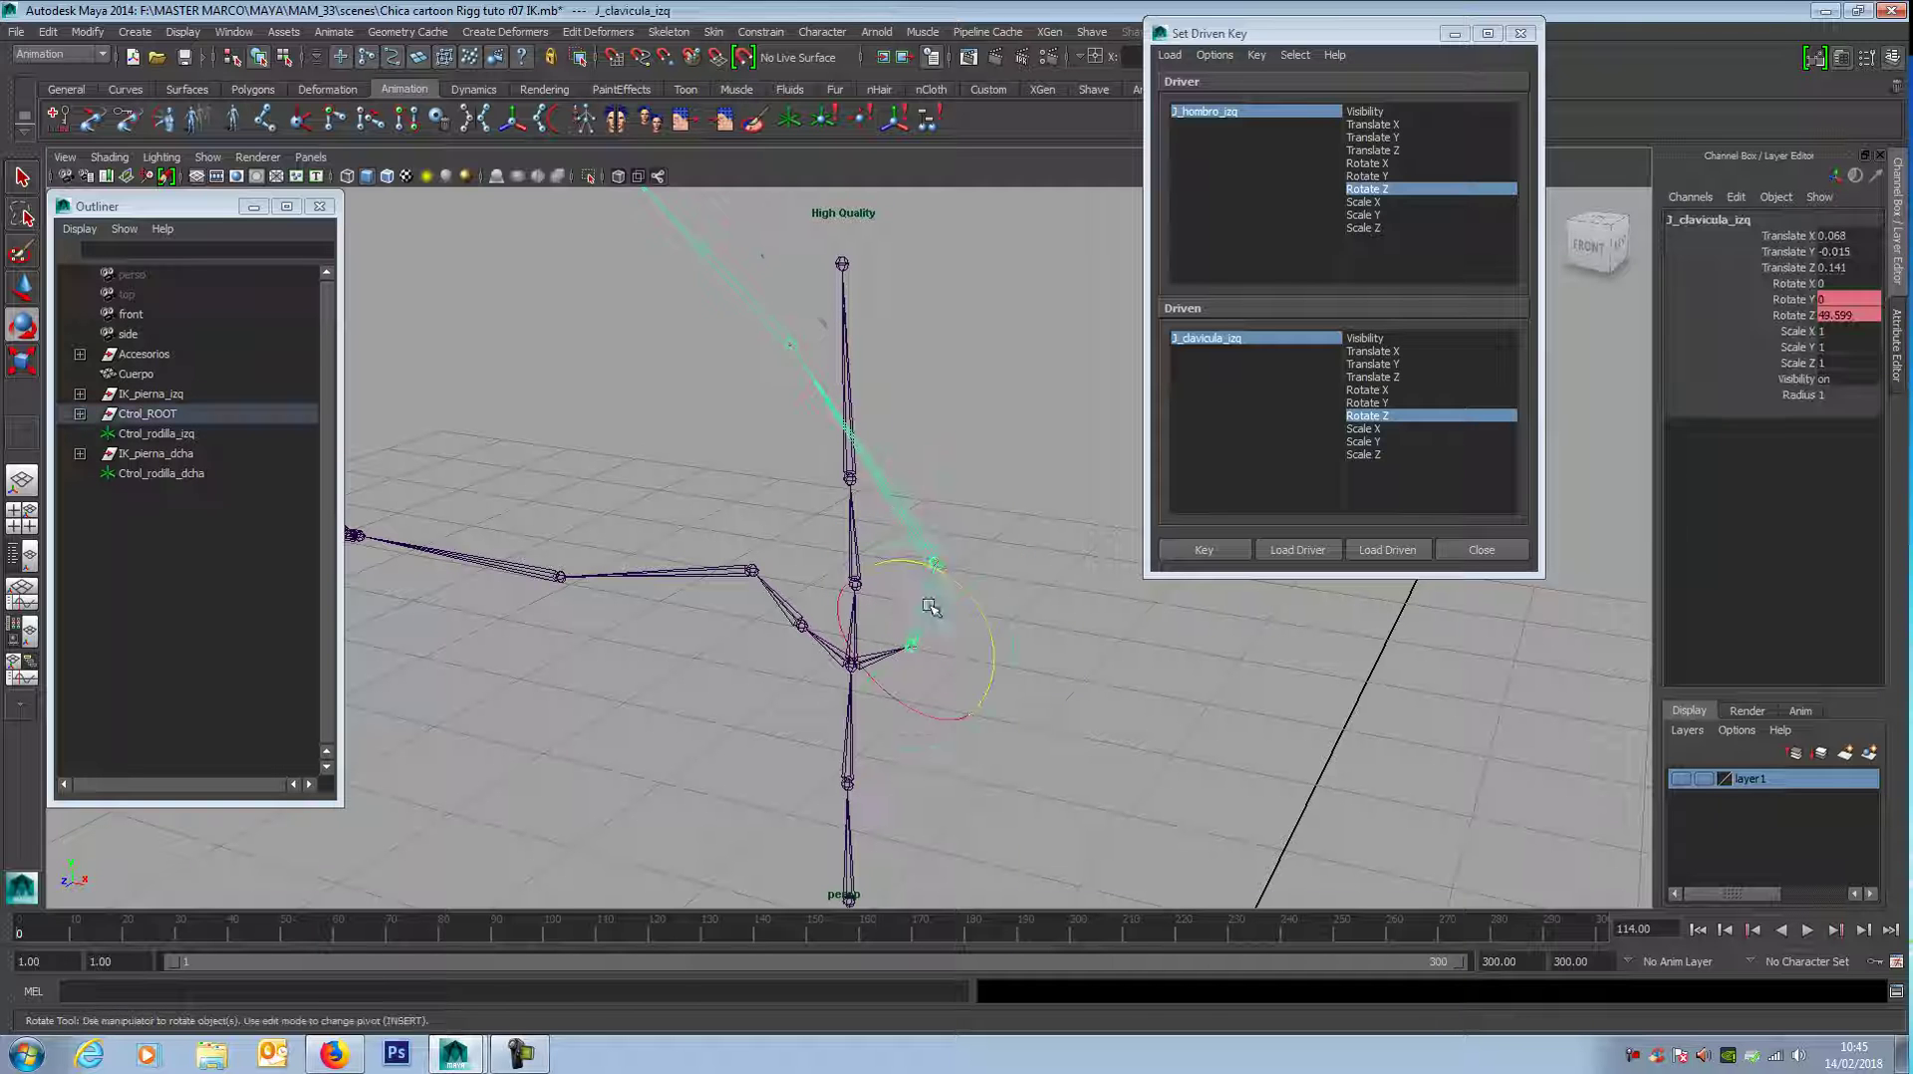
left_click(1854, 316)
type("50")
key("Return")
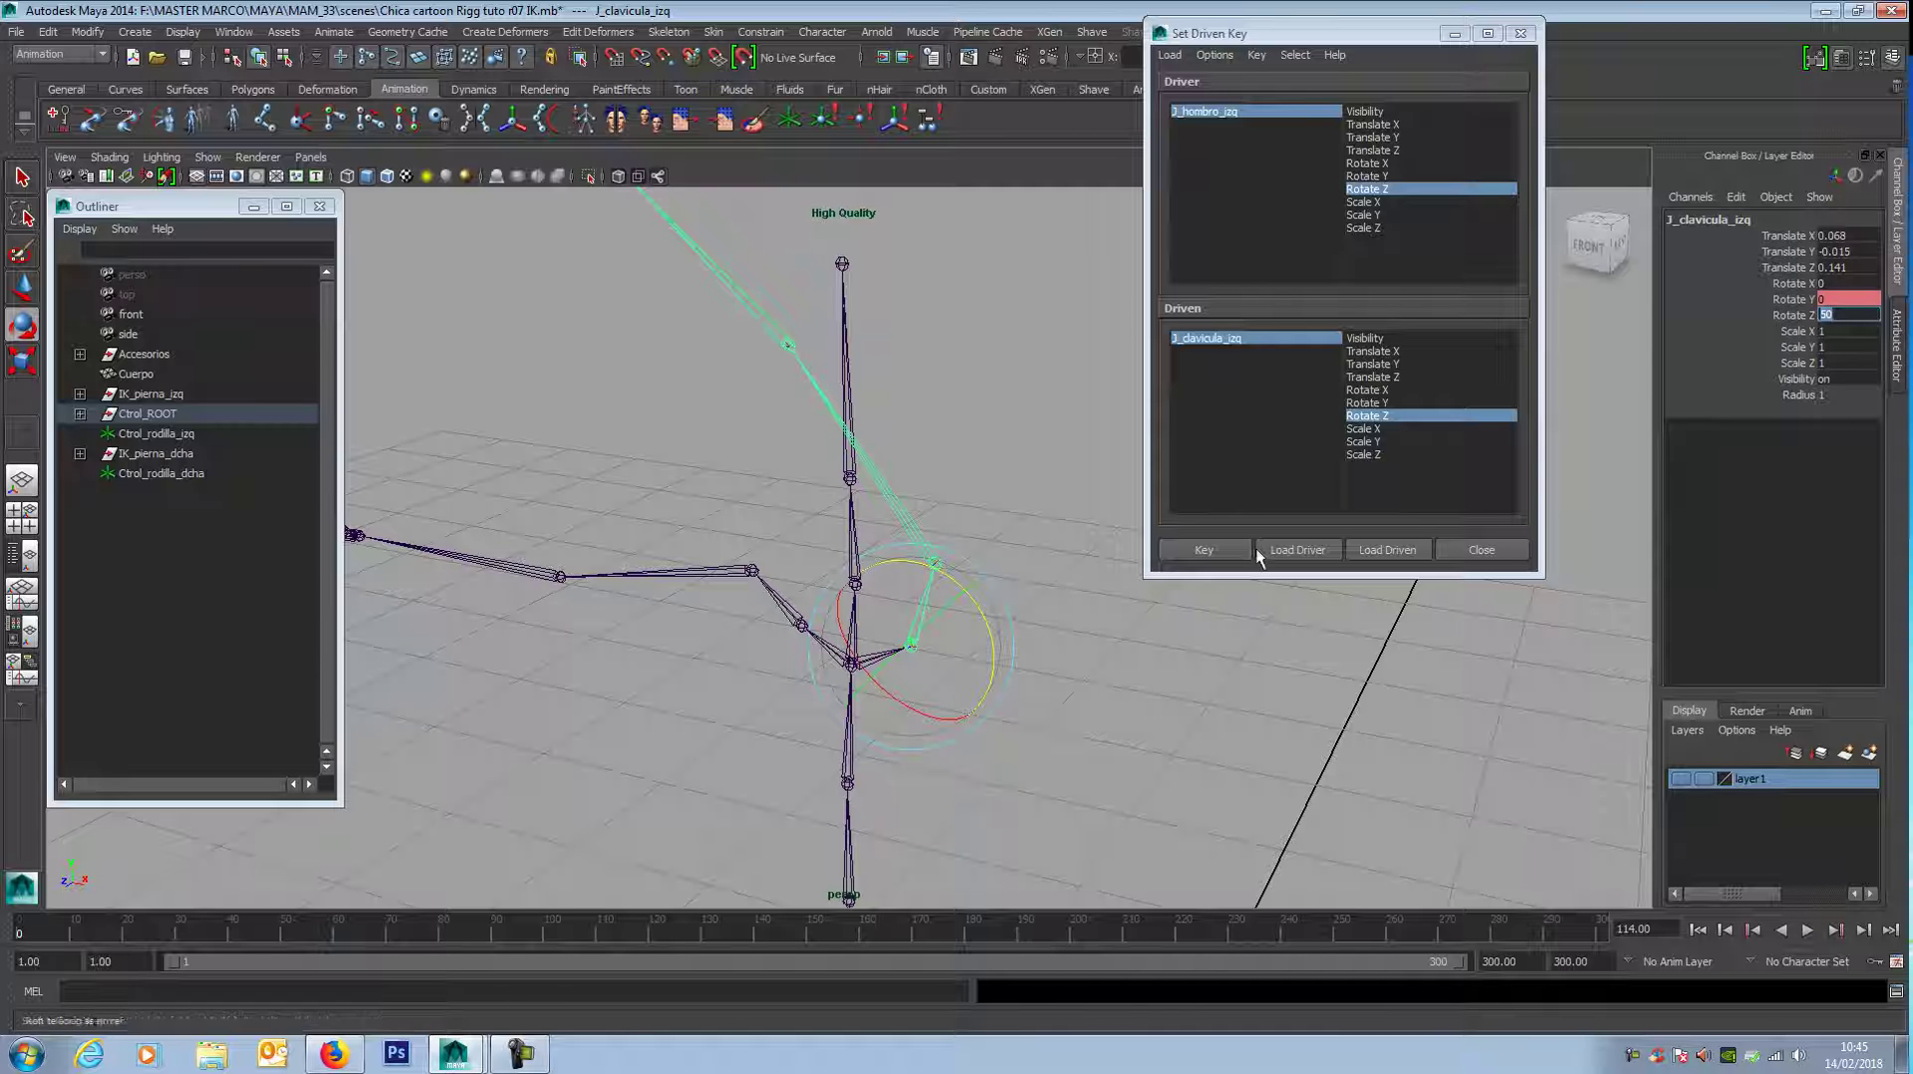
left_click(1210, 550)
left_click(1480, 550)
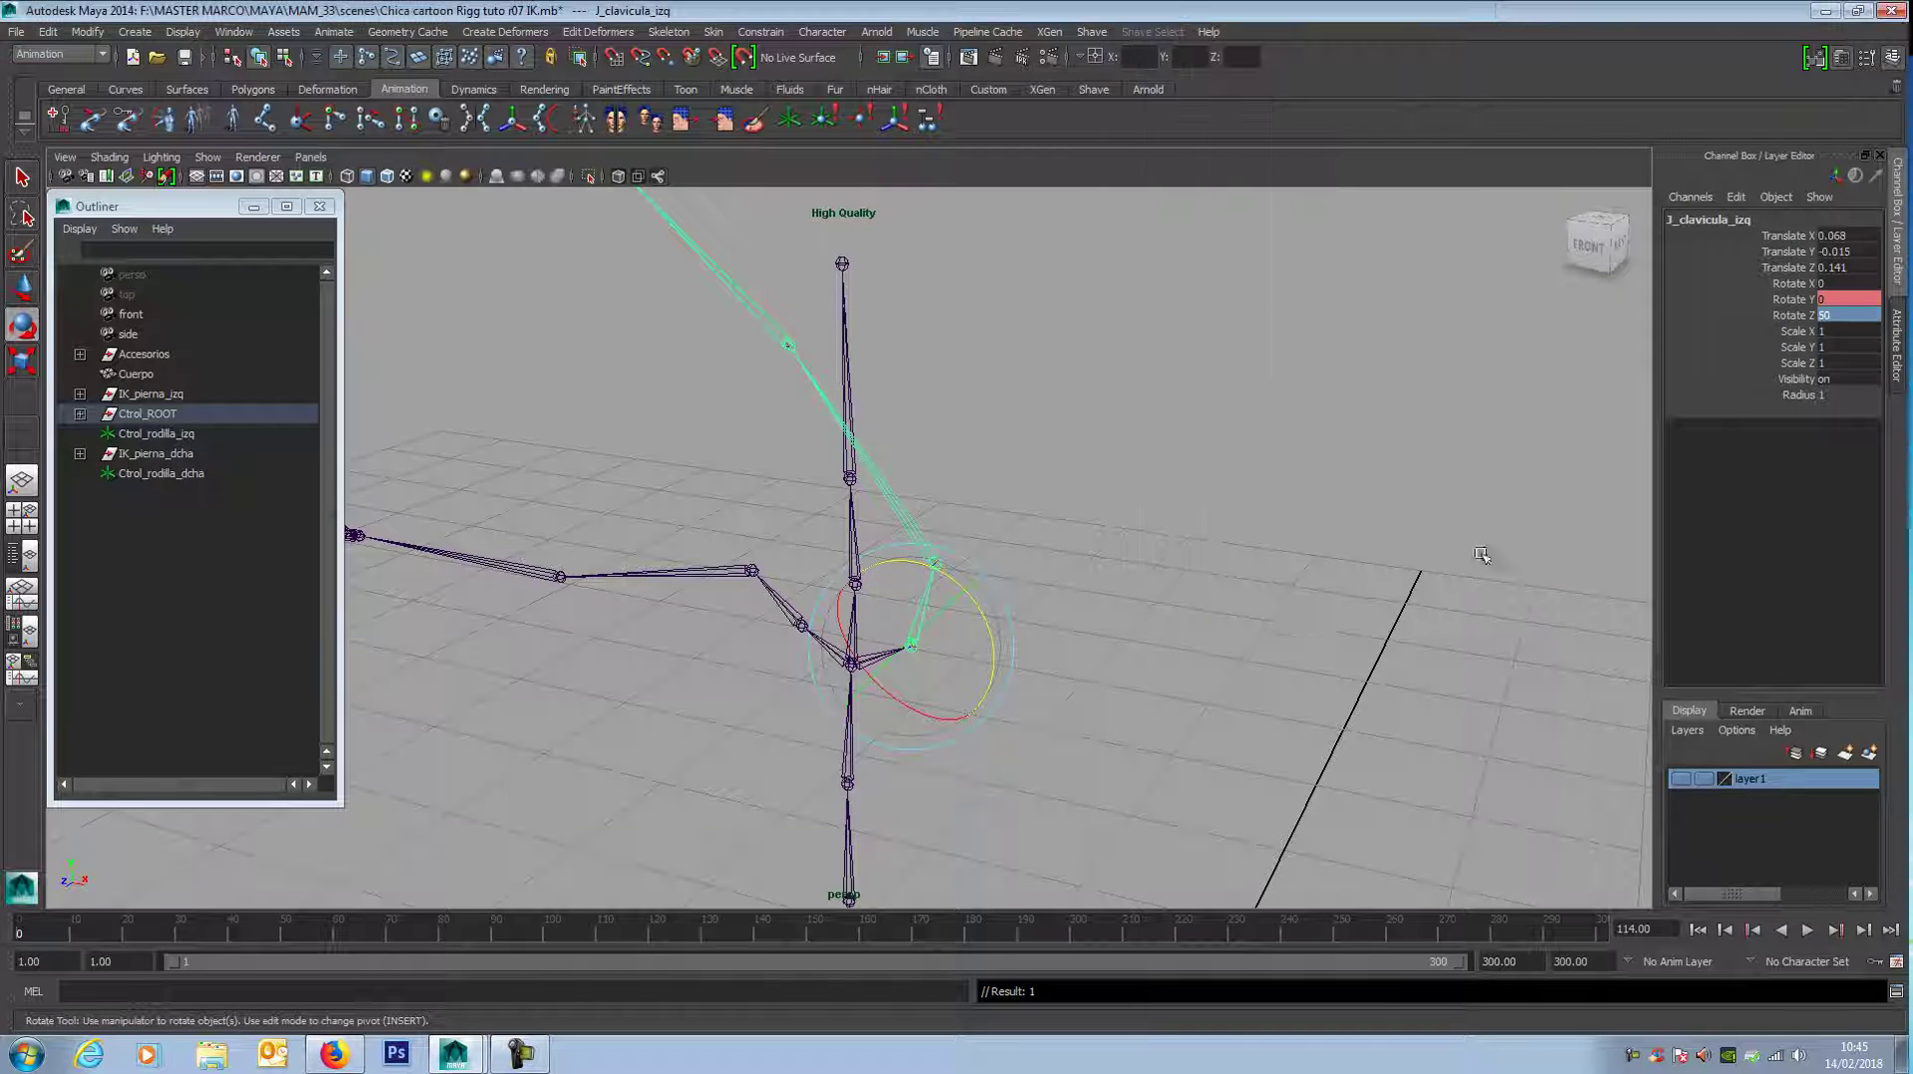
Step: Test the left clavicle's driven rotation by rotating J_hombro_izq freely, return its Rotate Z to 90, and inspect J_clavicula_izq
left_click(1060, 472)
left_click(903, 520)
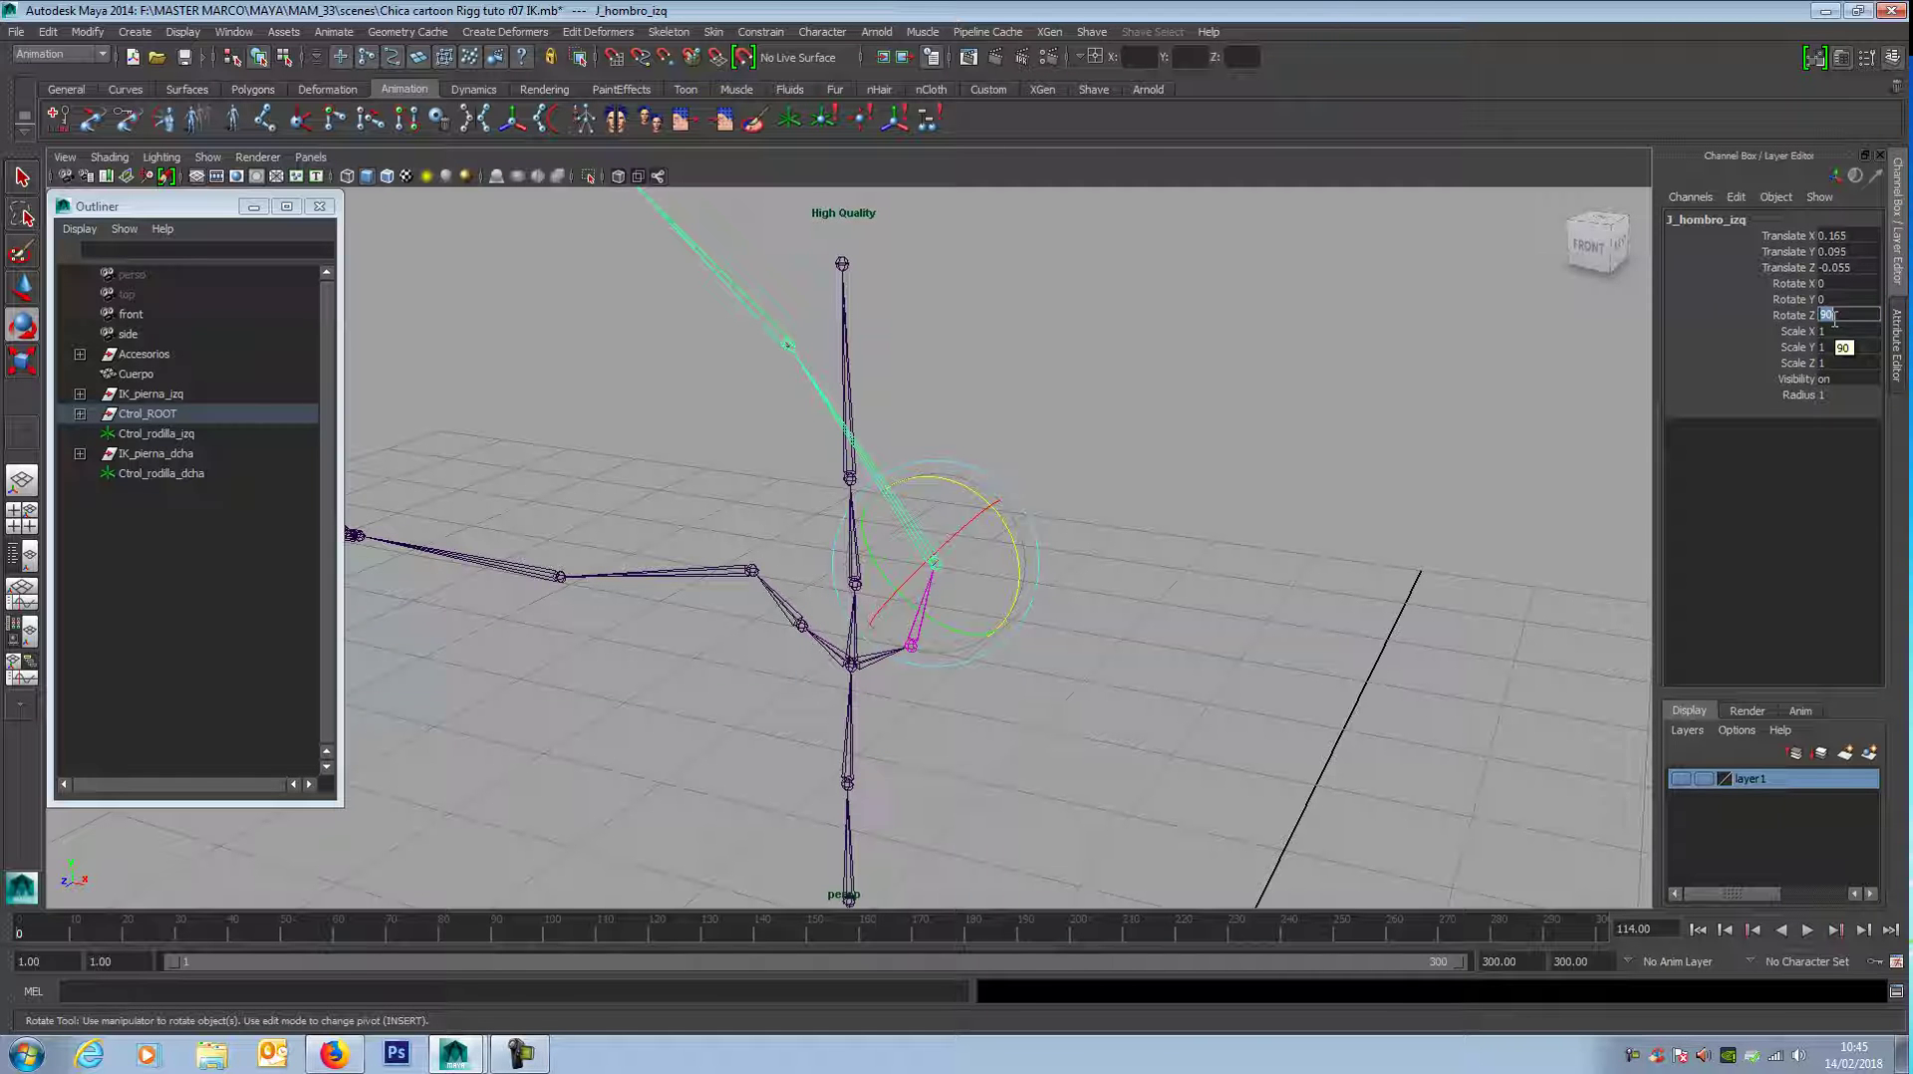
key("Return")
left_click(1222, 618)
left_click_drag(1086, 611, 1108, 692)
left_click_drag(1051, 568, 977, 569)
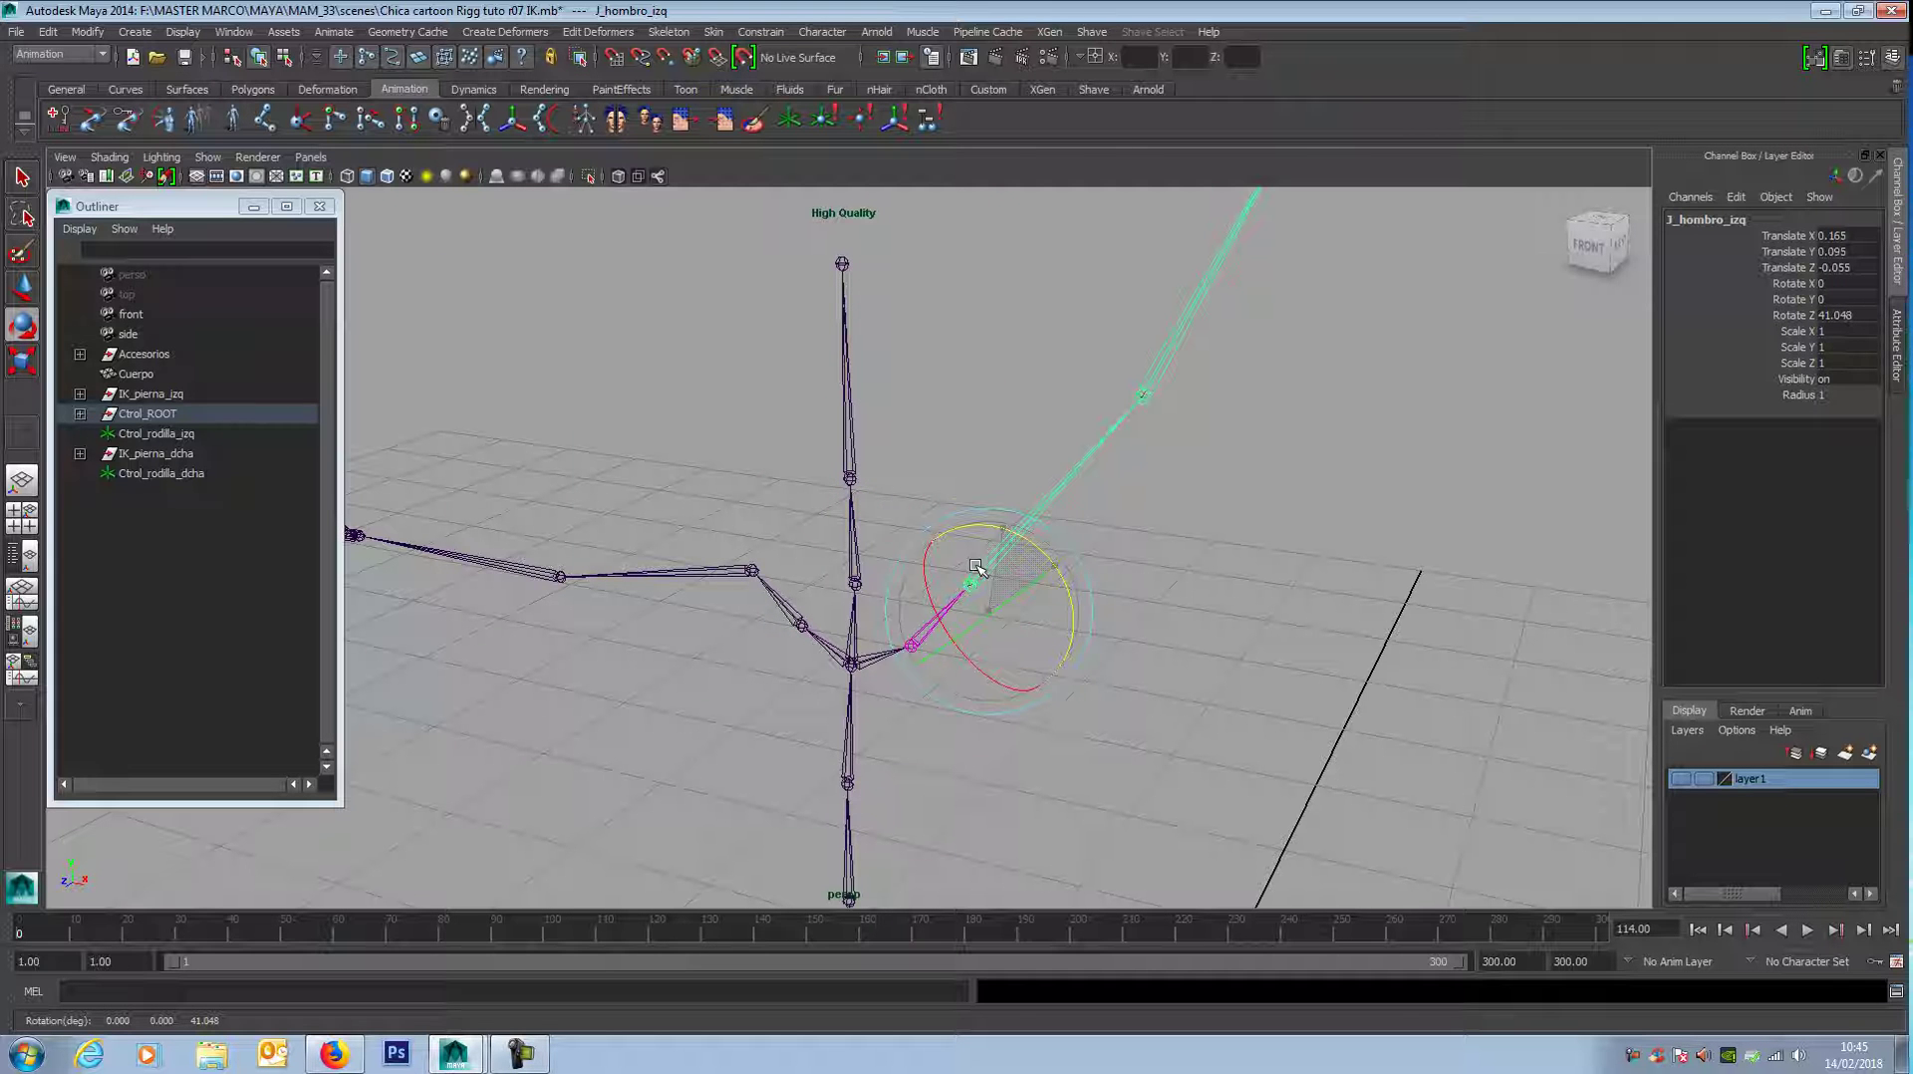
left_click(1872, 317)
type("90")
key("Return")
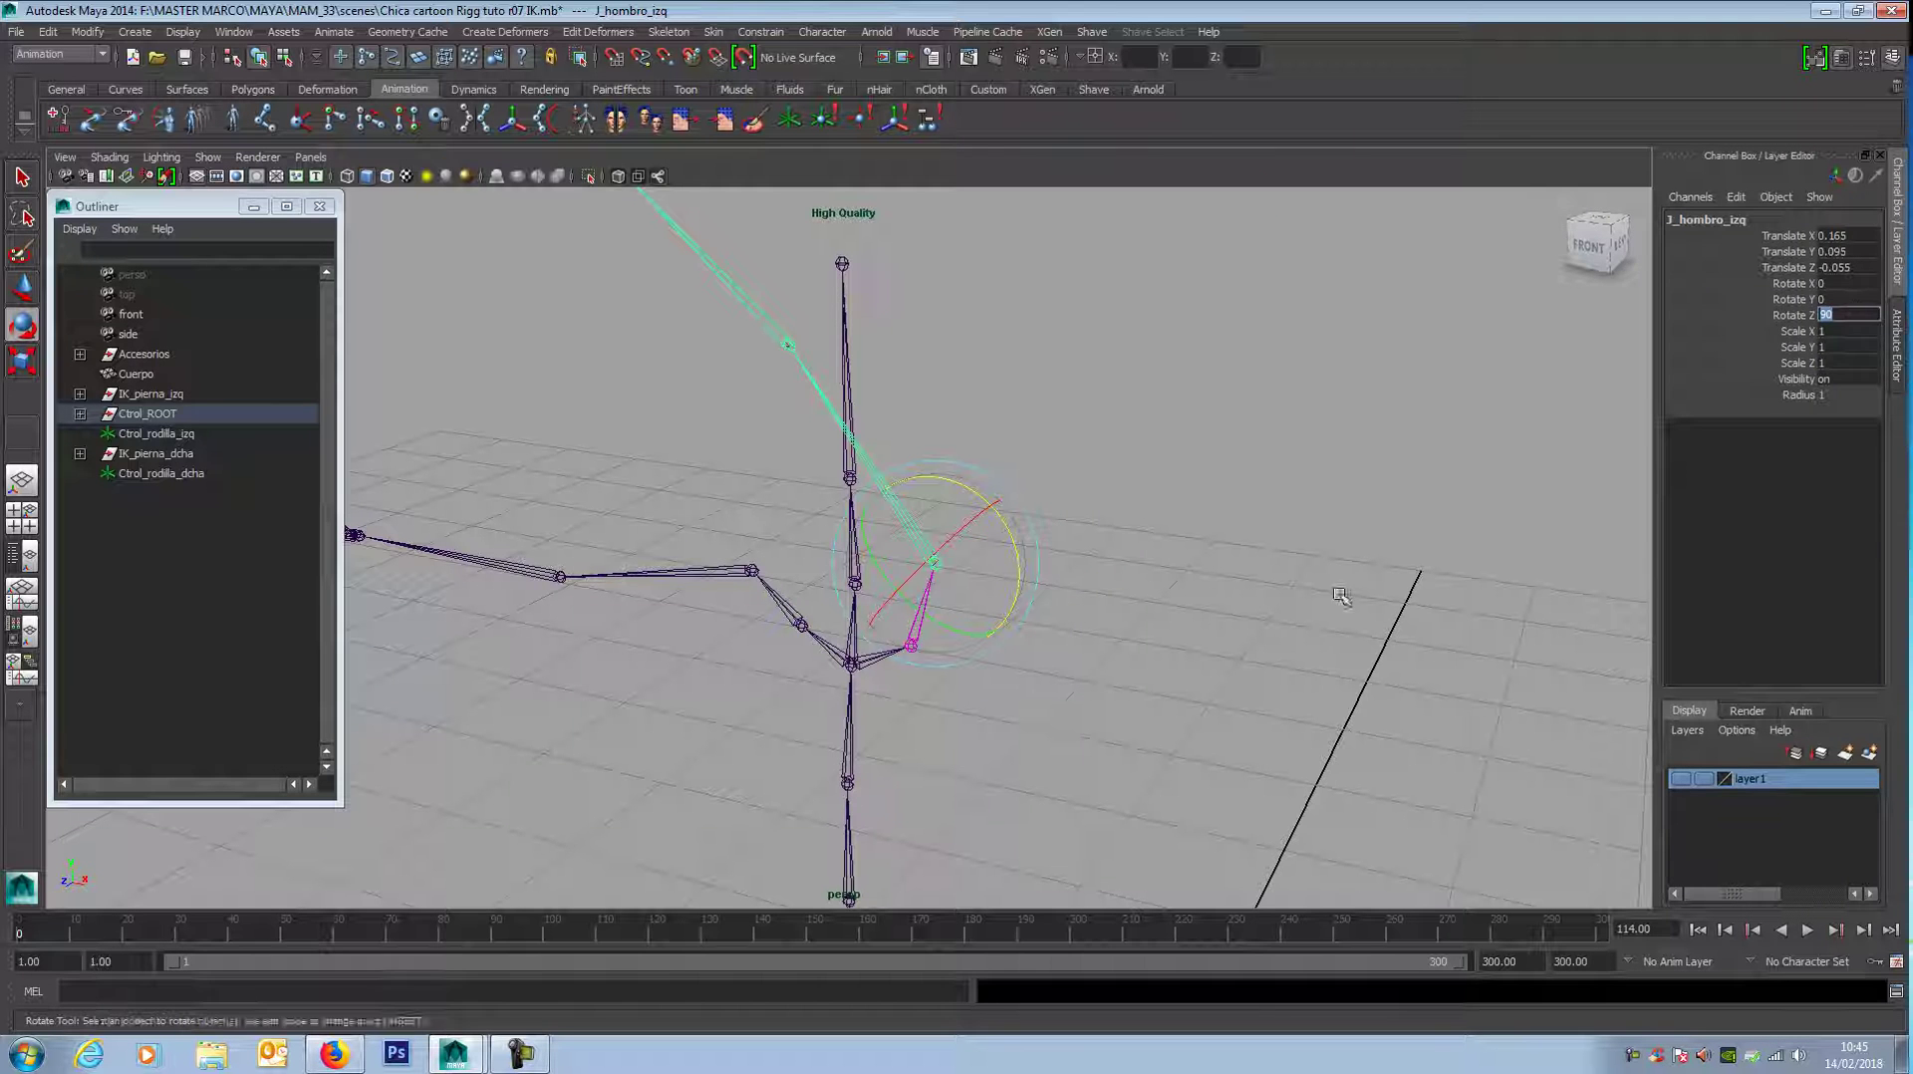
left_click(1225, 620)
left_click(917, 609)
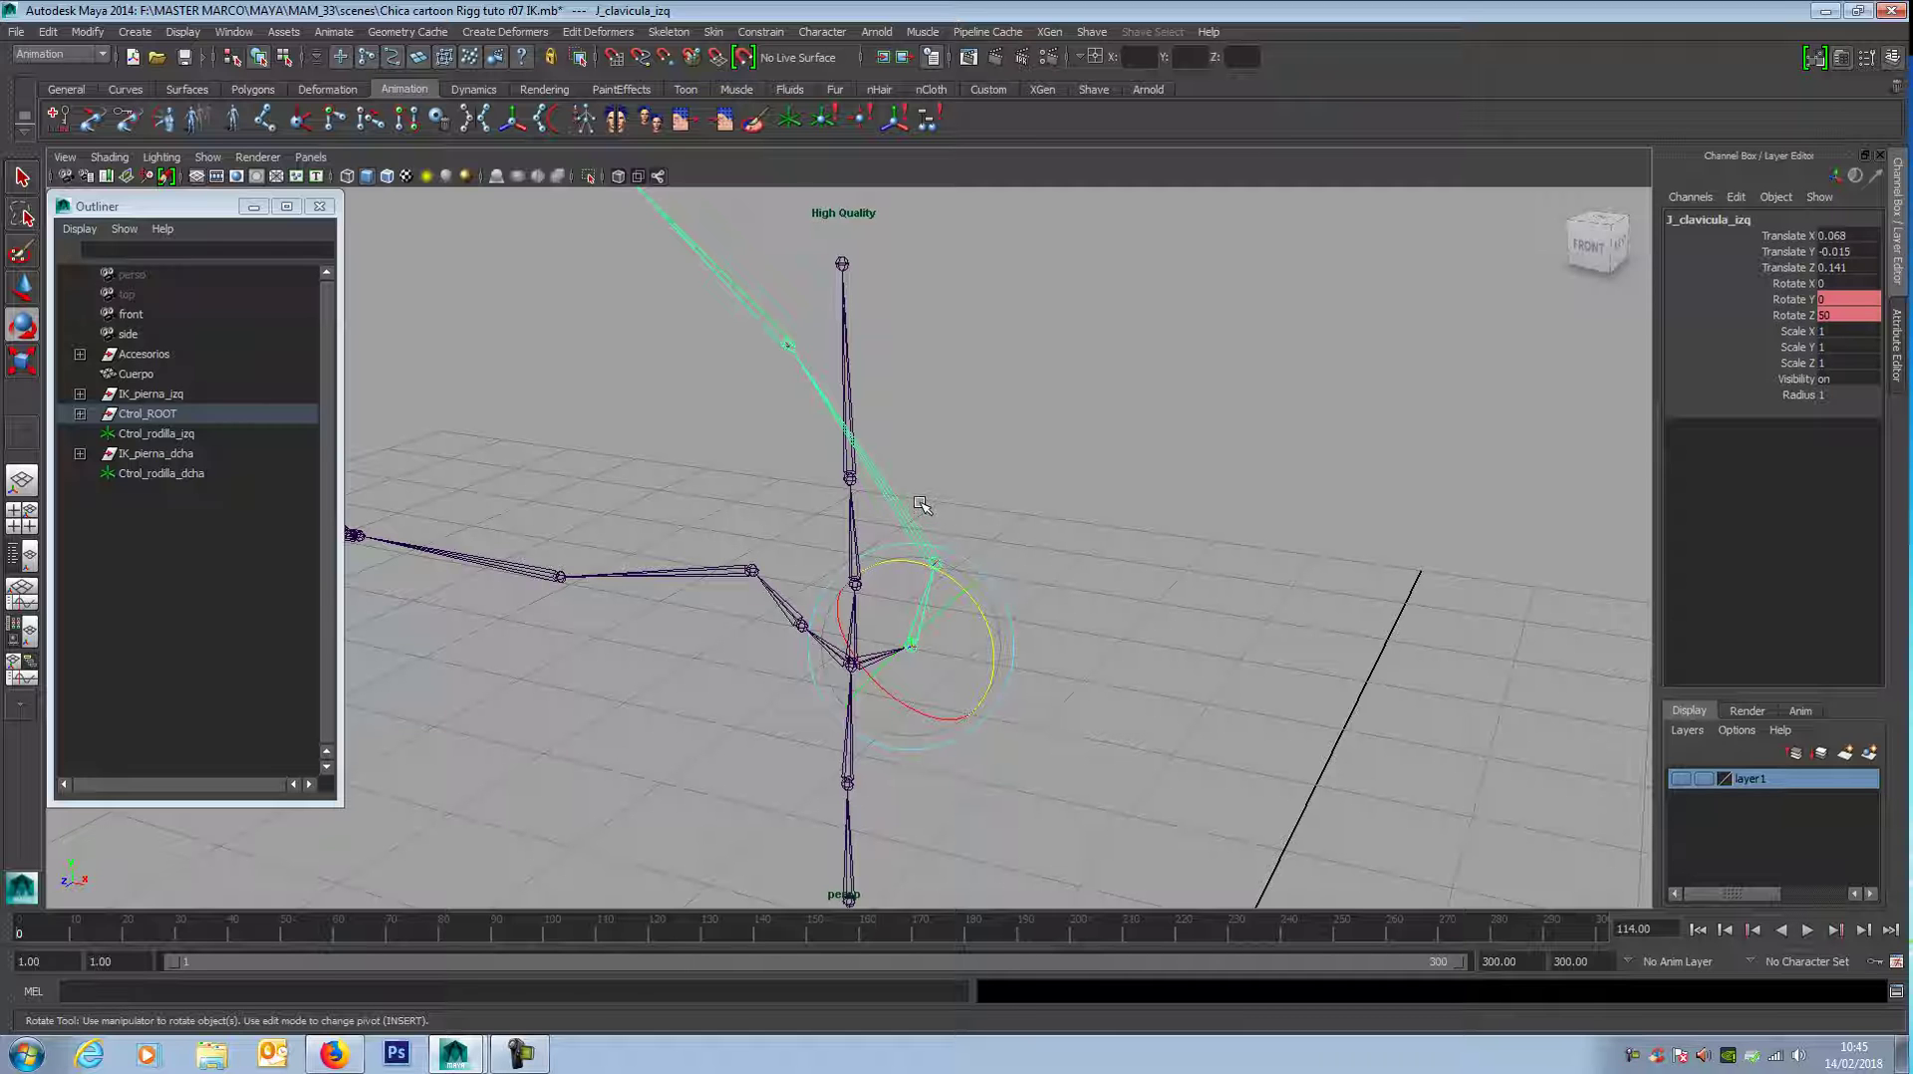
Step: Reset the Rotate Z of the left shoulder joint J_hombro_izq to 0 and deselect it
left_click(923, 508)
left_click(1832, 315)
type("0")
key("Return")
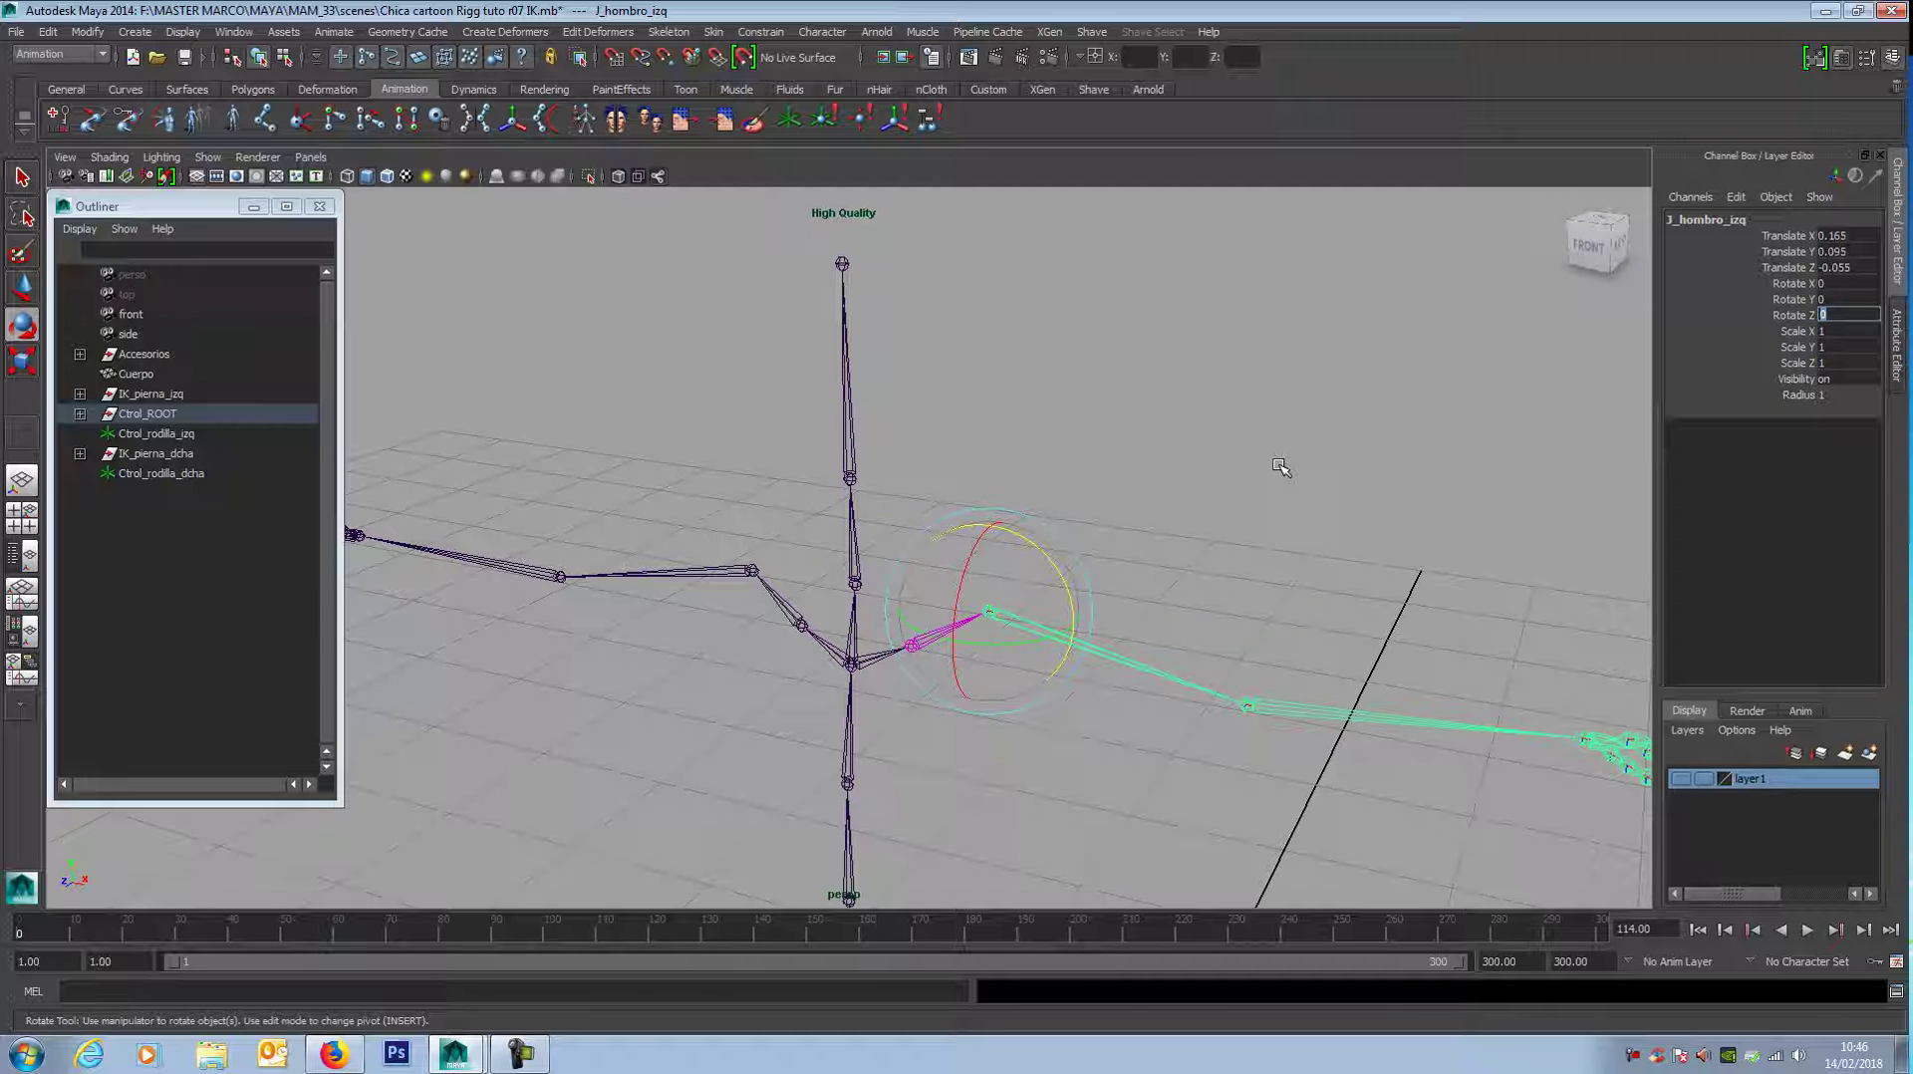
left_click(1133, 581)
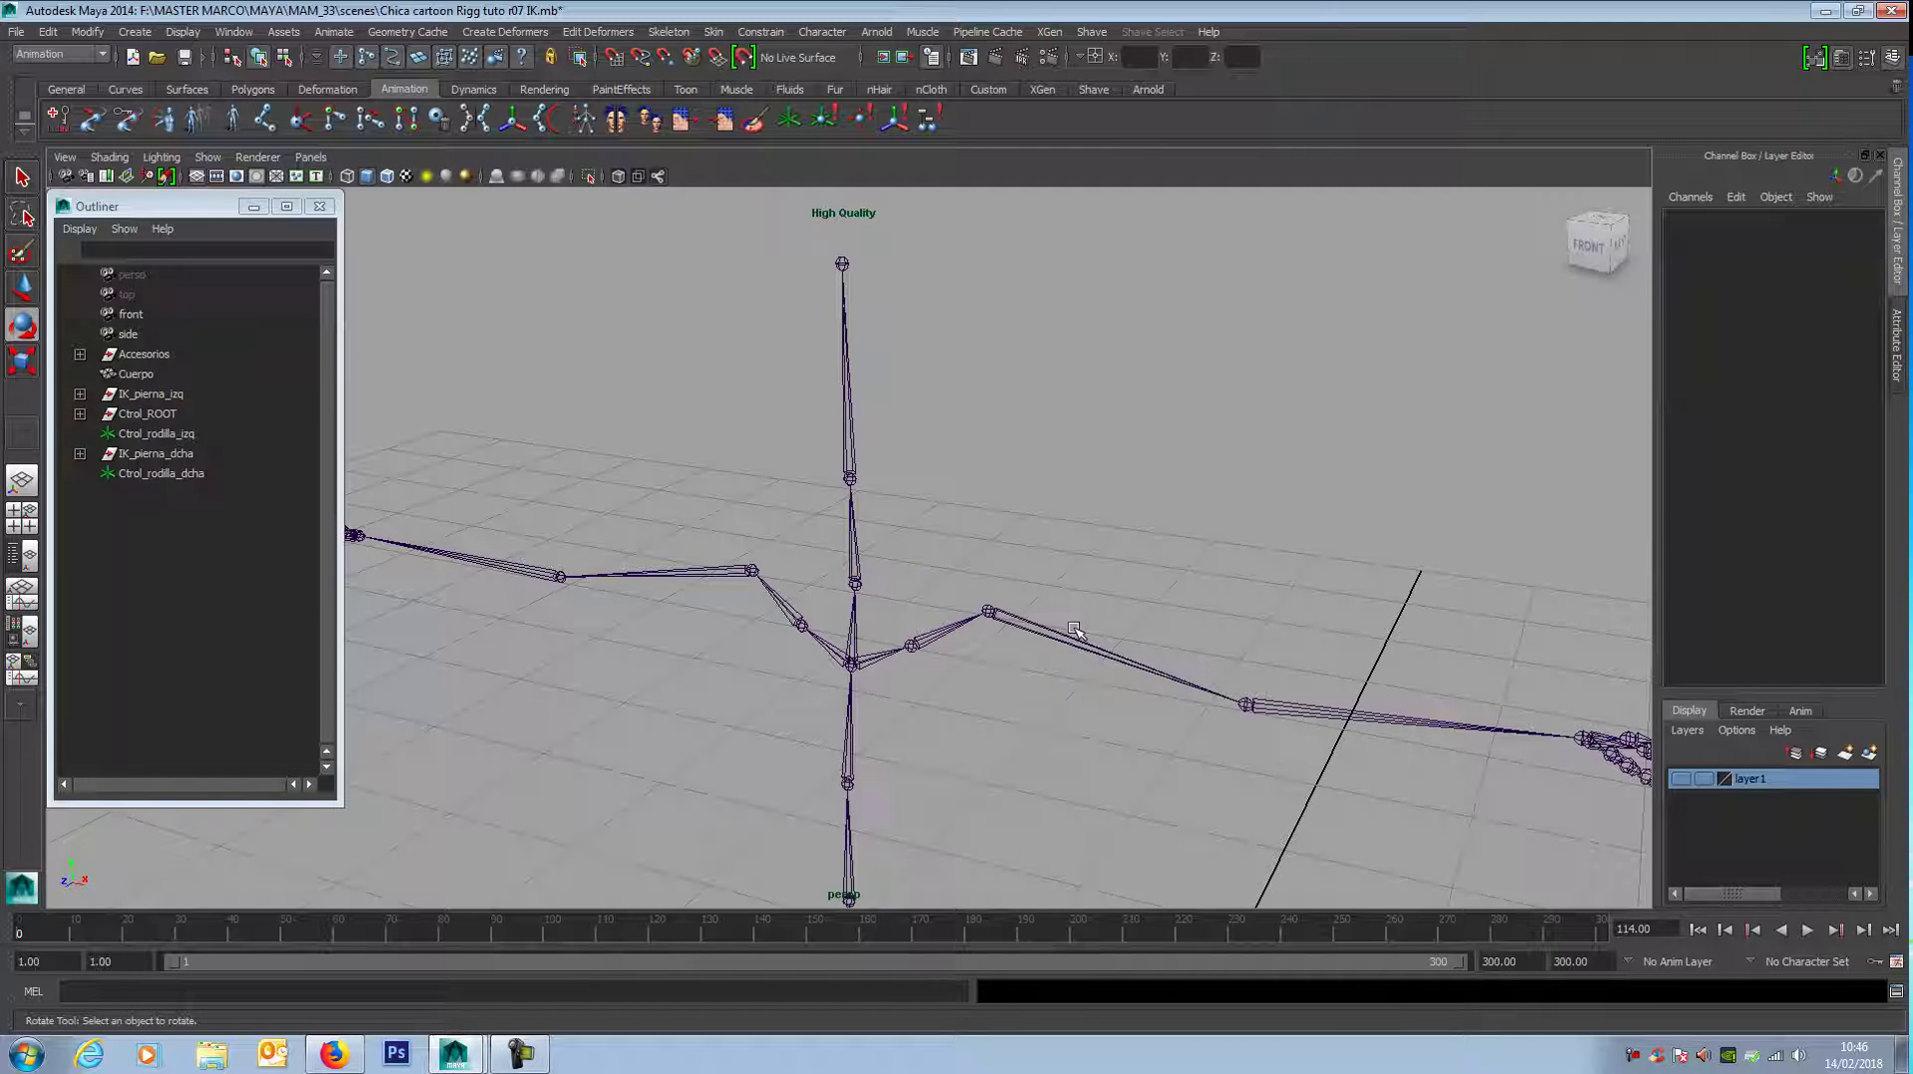
Step: Display the selection handles of the left arm's wrist, elbow and shoulder joints, J_muñeca_izq, J_codo_izq and J_hombro_izq
left_click_drag(1179, 603, 1013, 521, "alt")
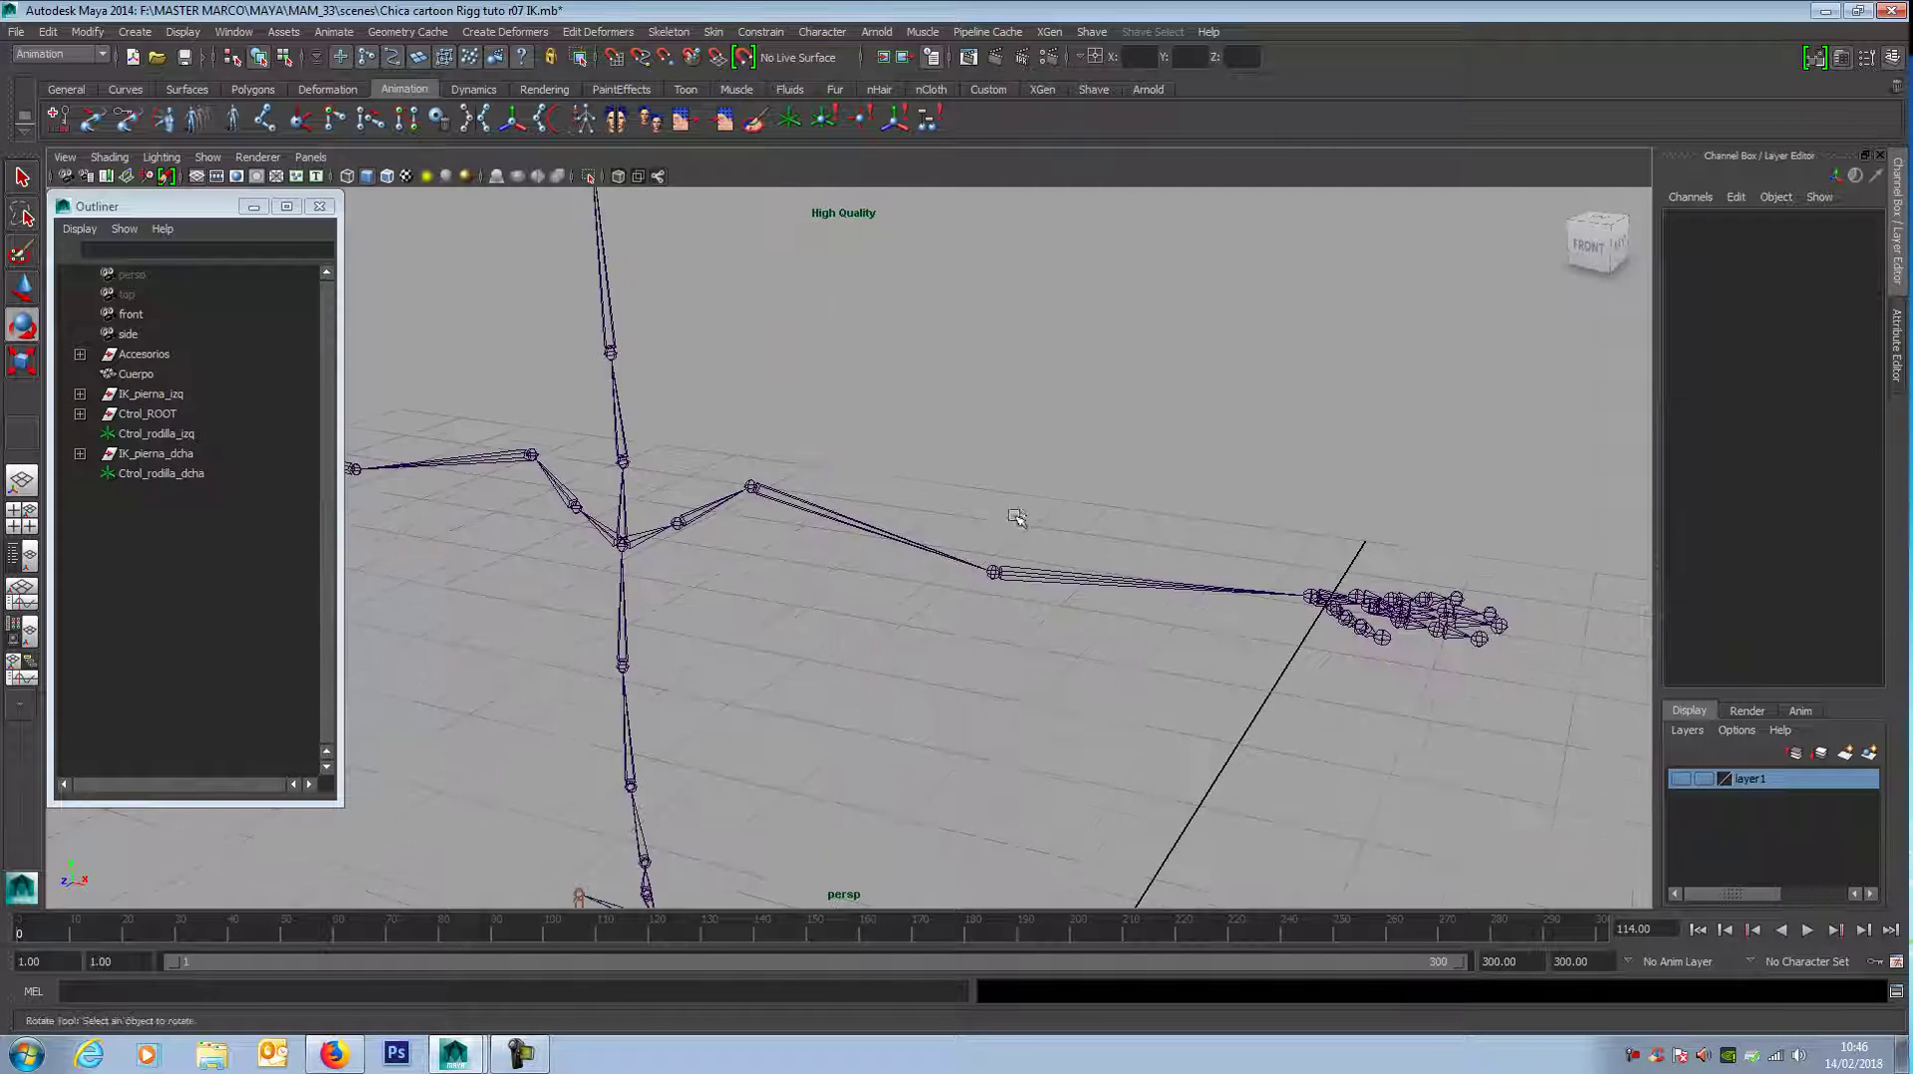
scroll(1199, 828, "up", 2)
left_click_drag(1224, 749, 1063, 708, "alt")
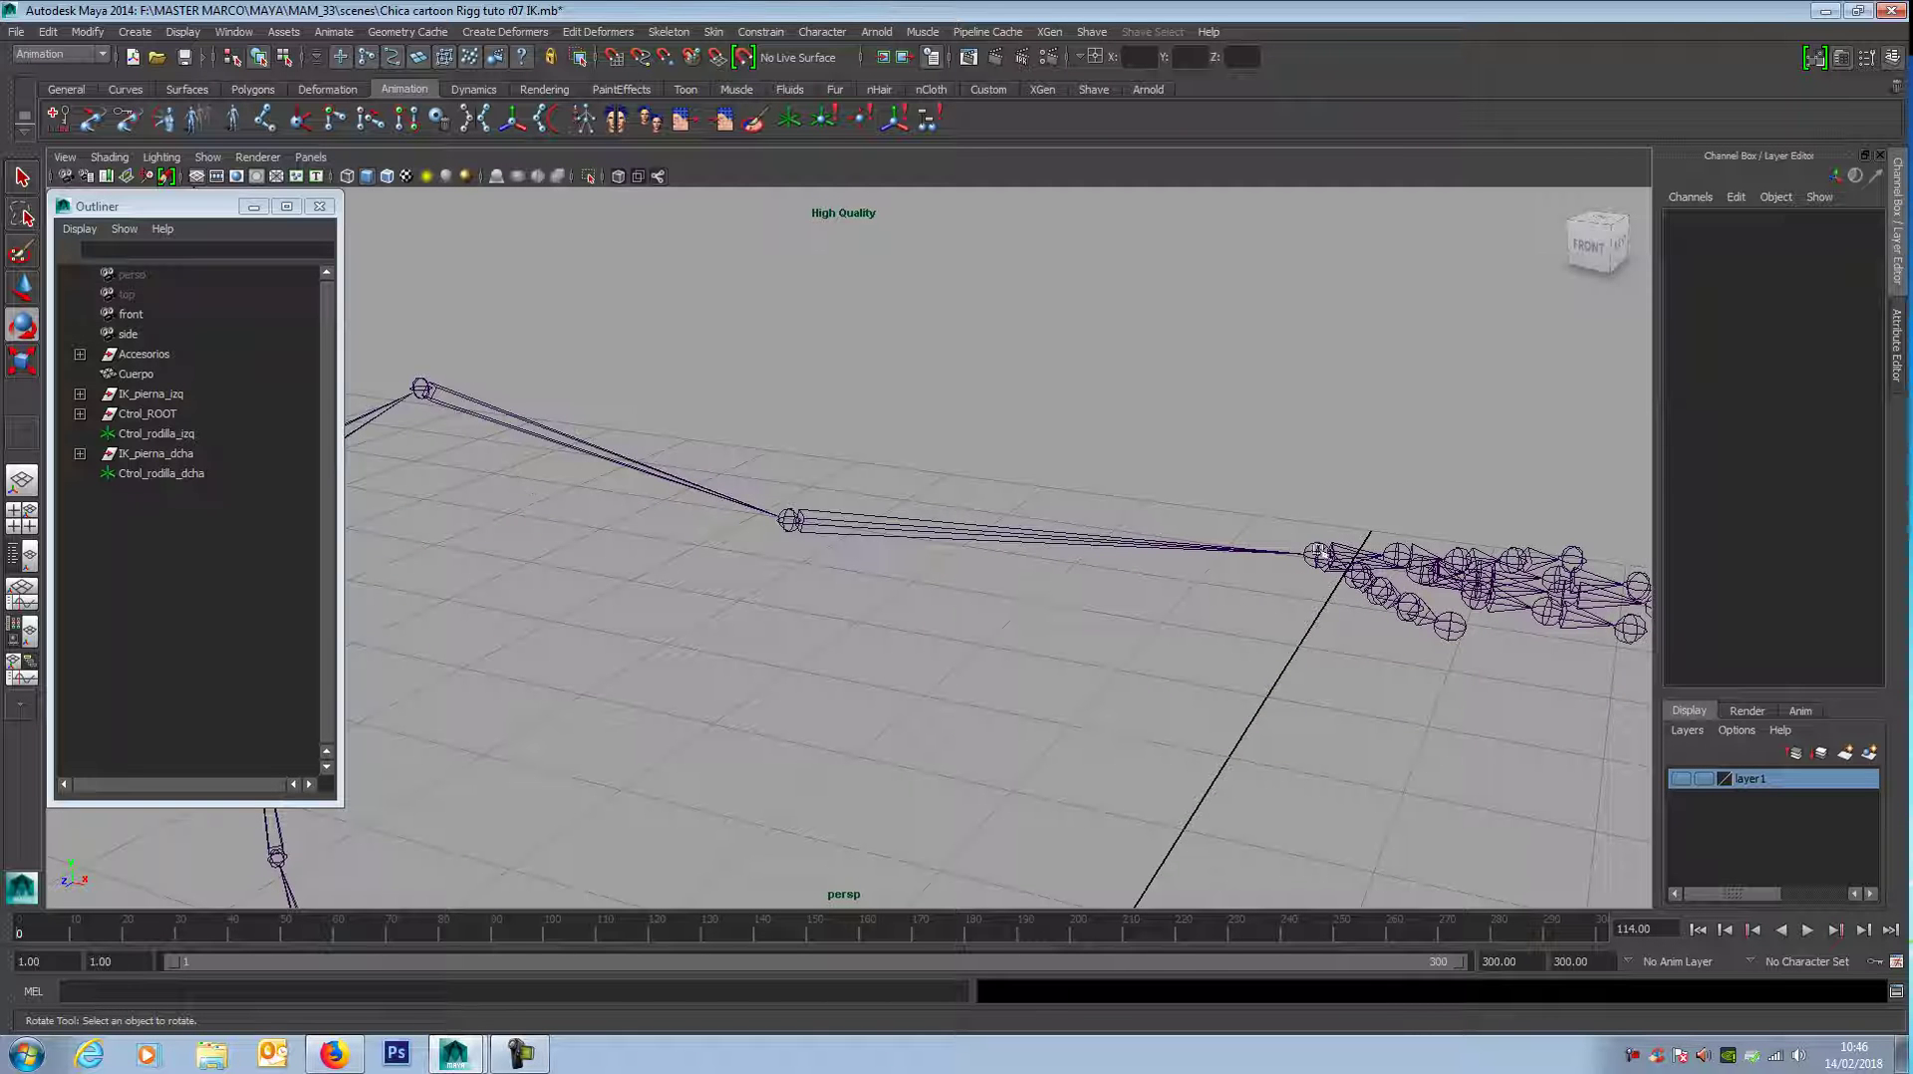
left_click(1315, 555)
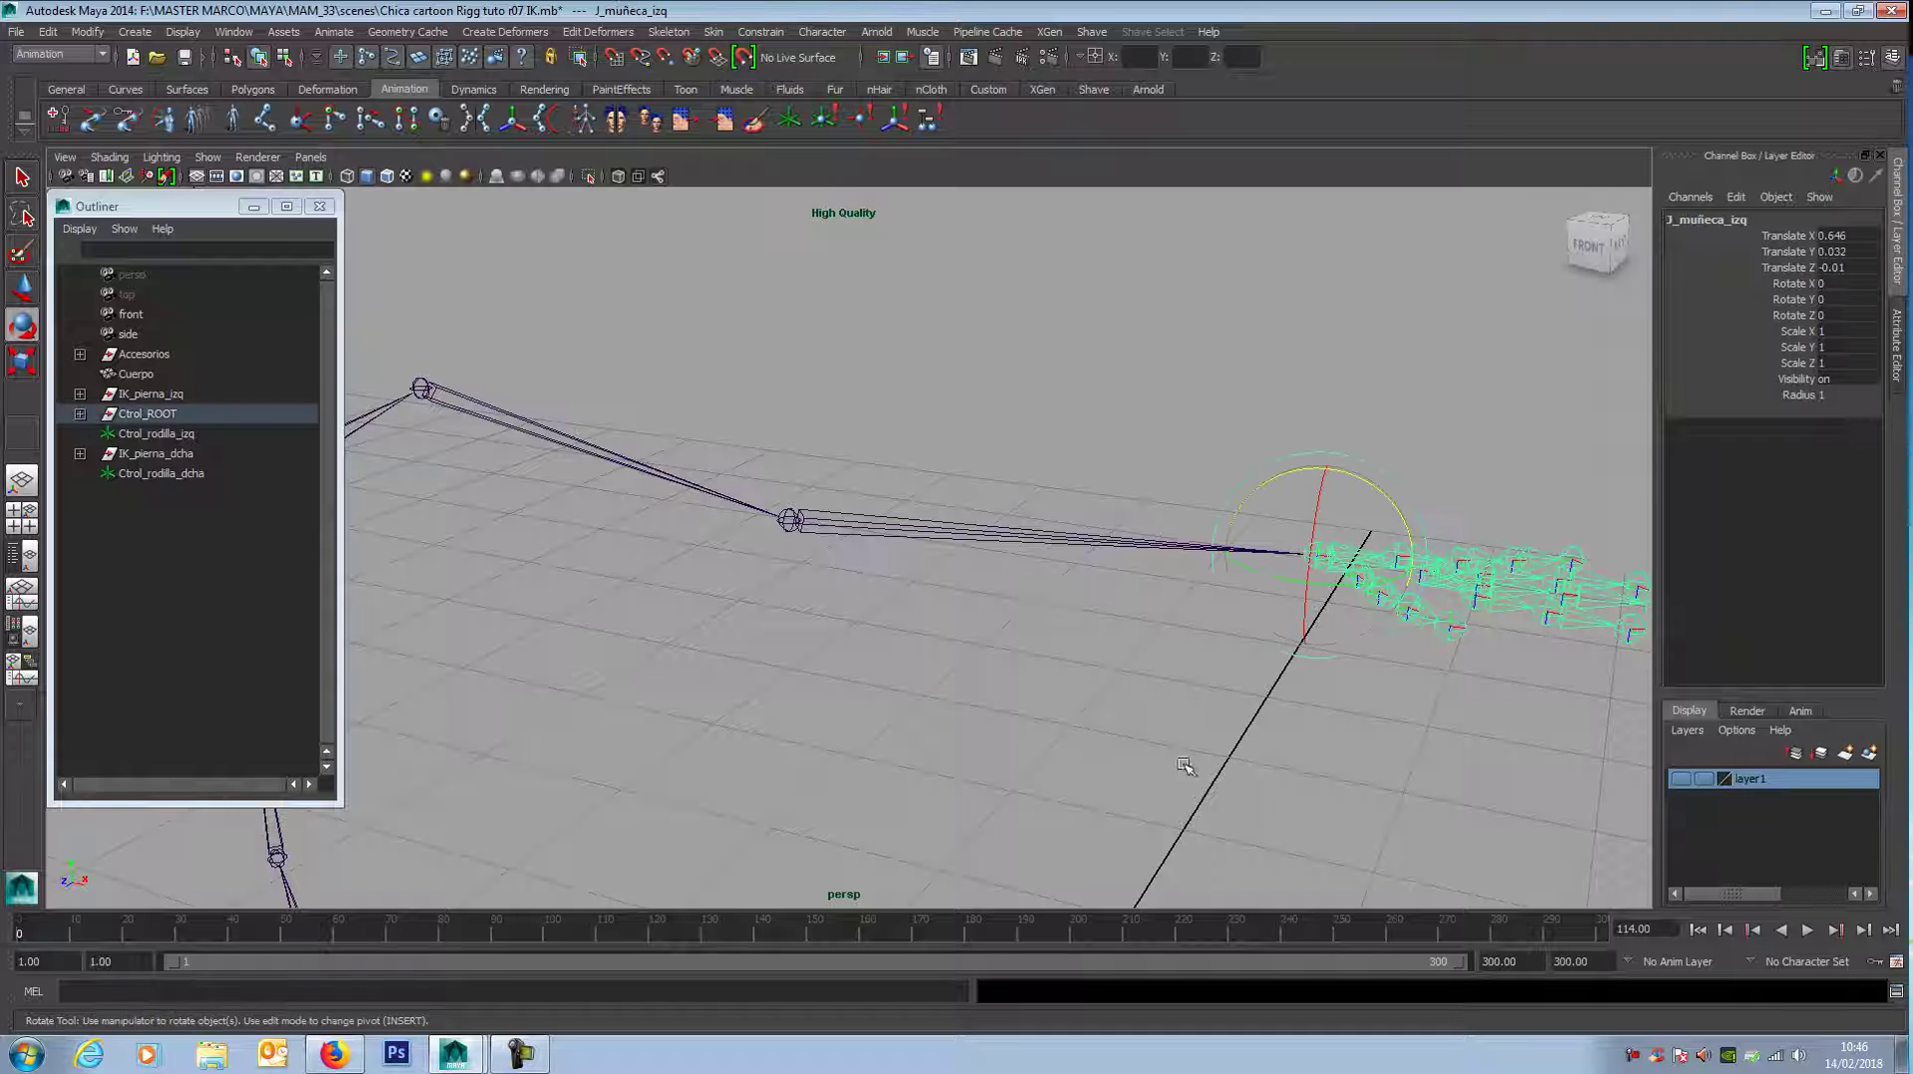
key("w")
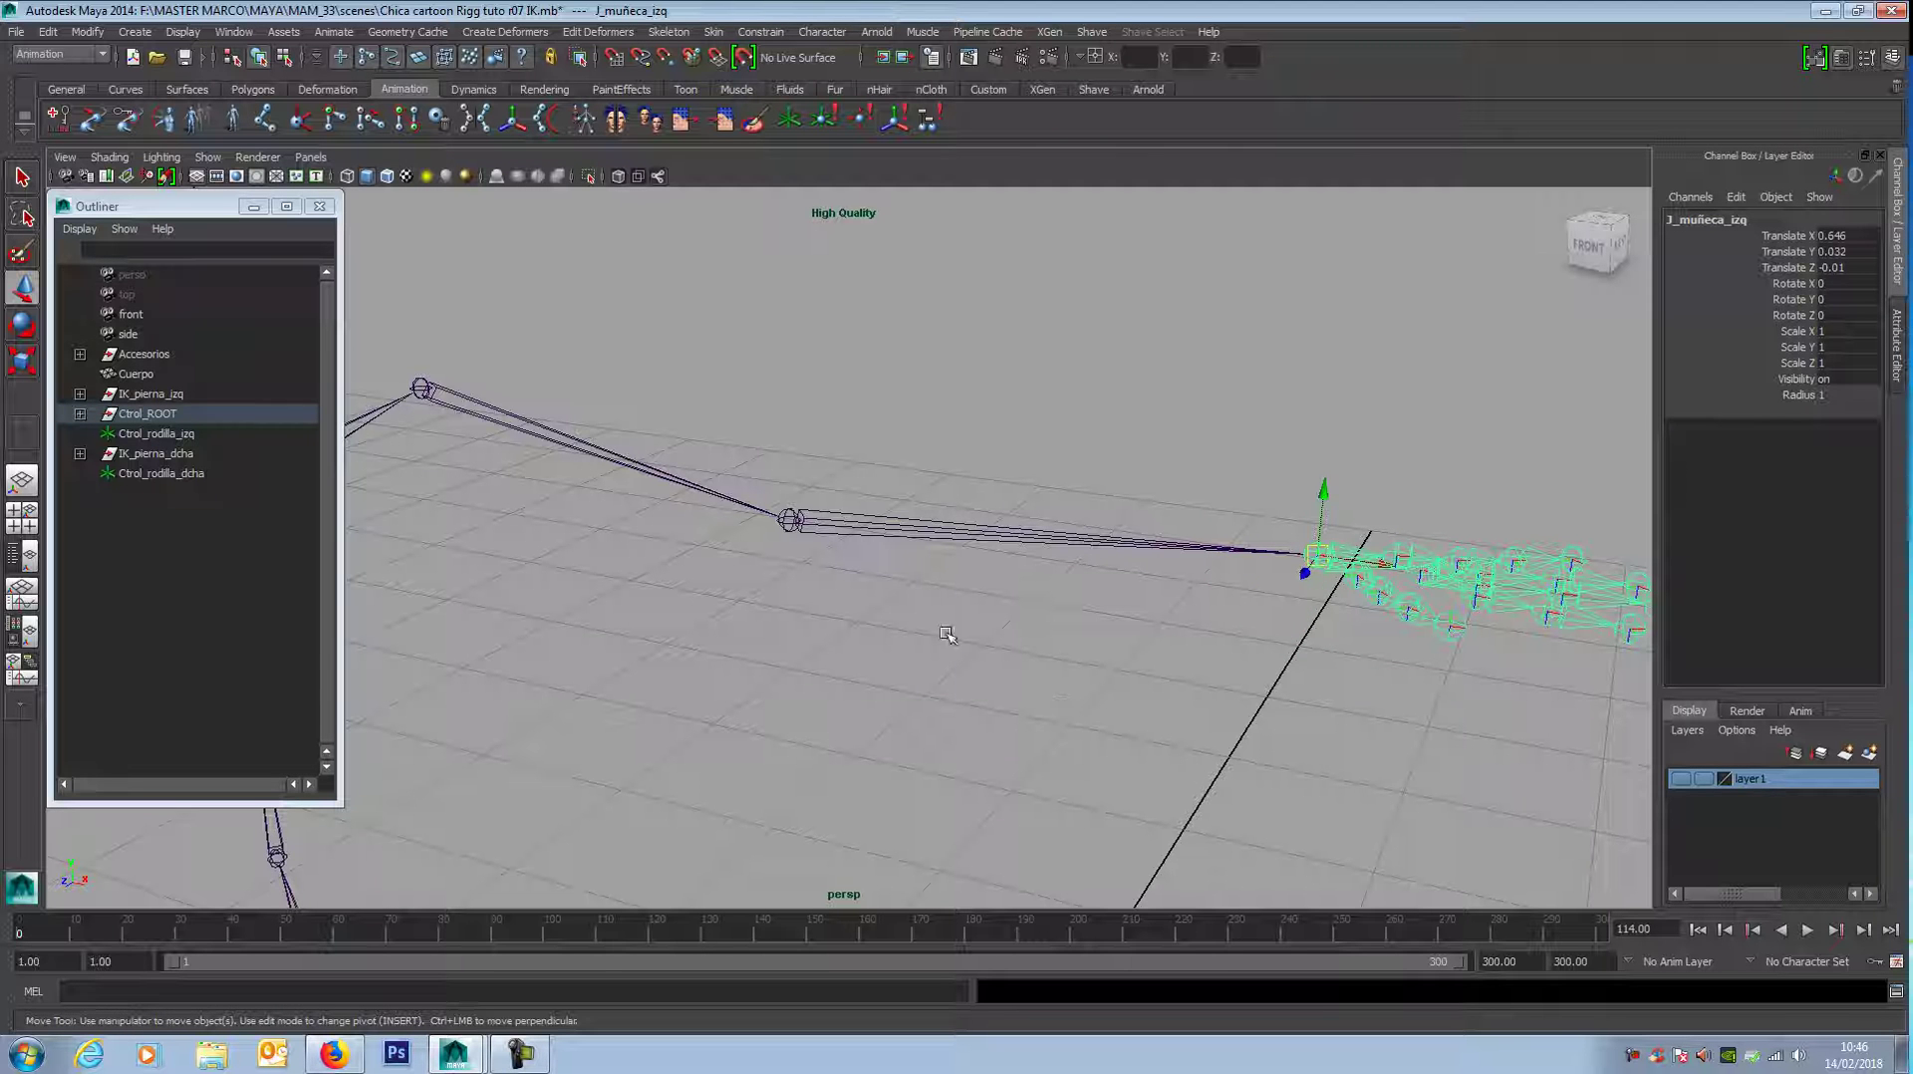
left_click(793, 522)
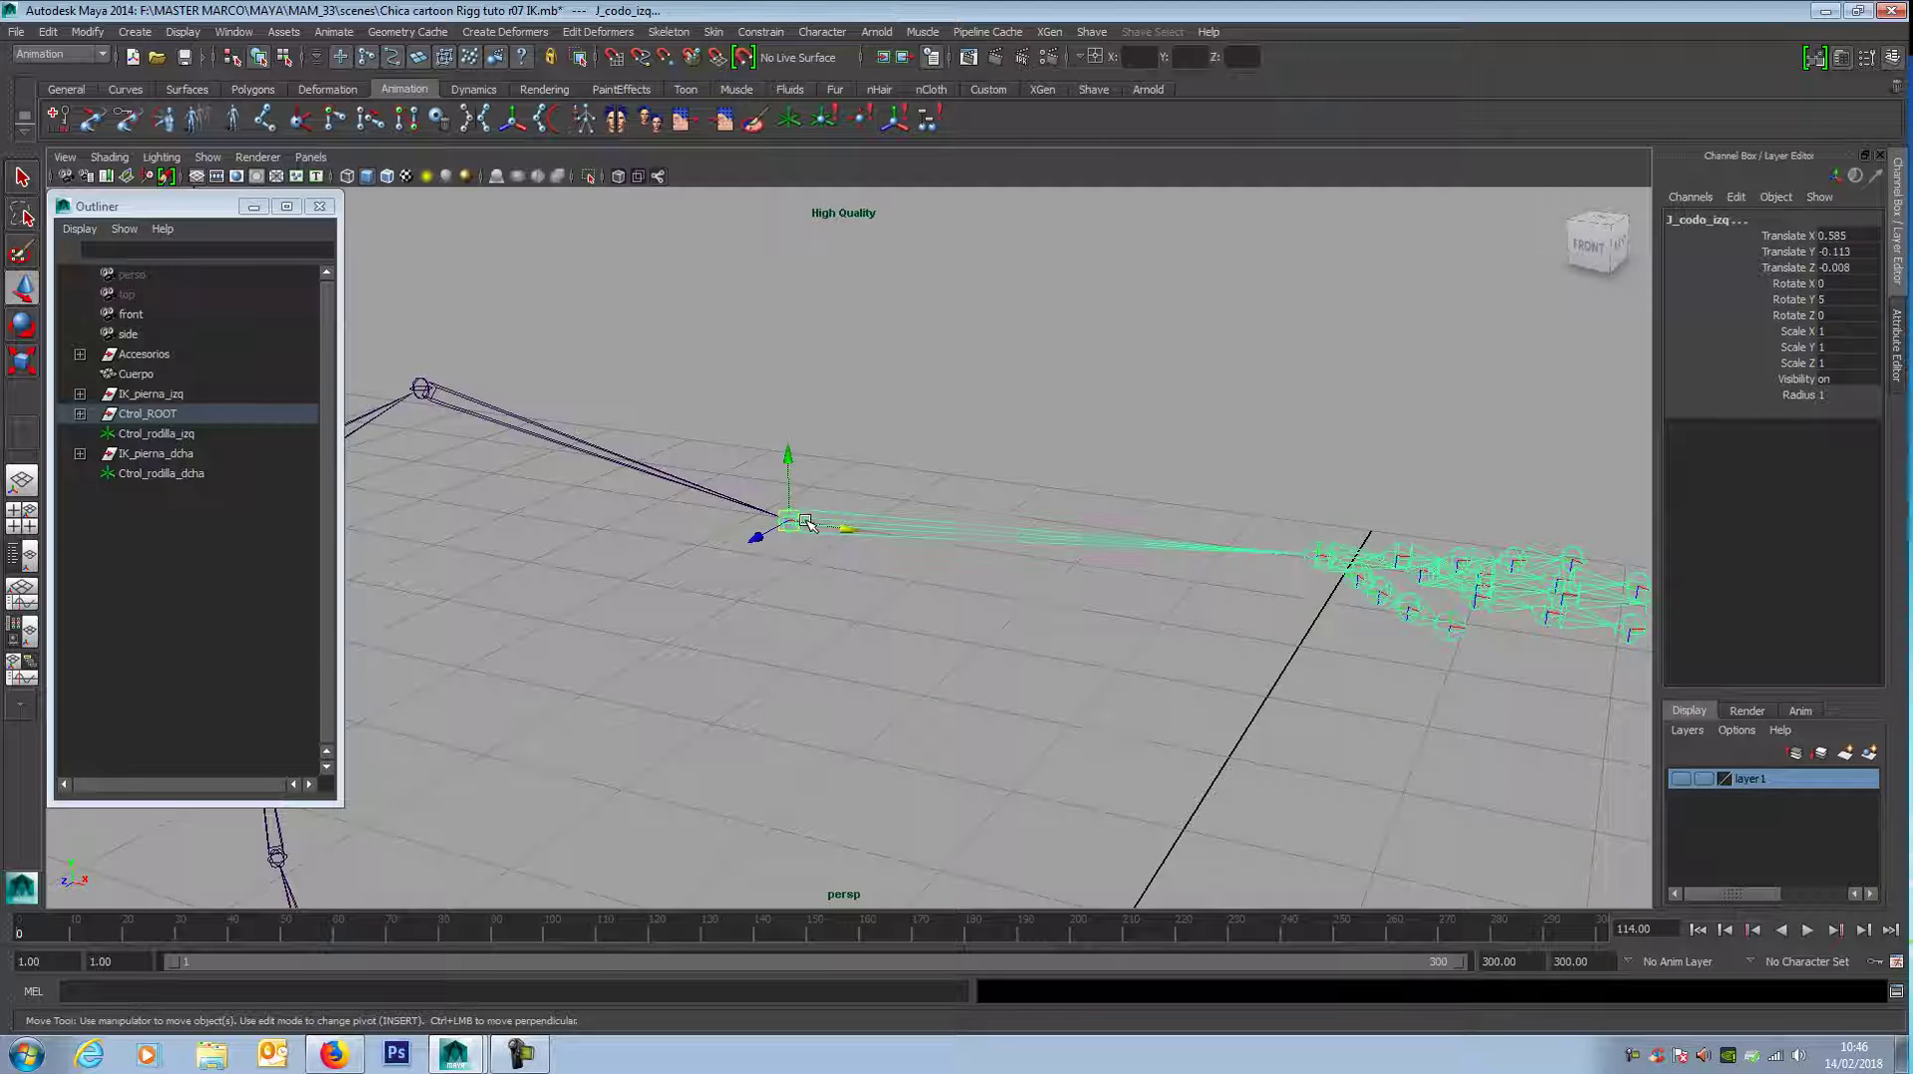
left_click(422, 389)
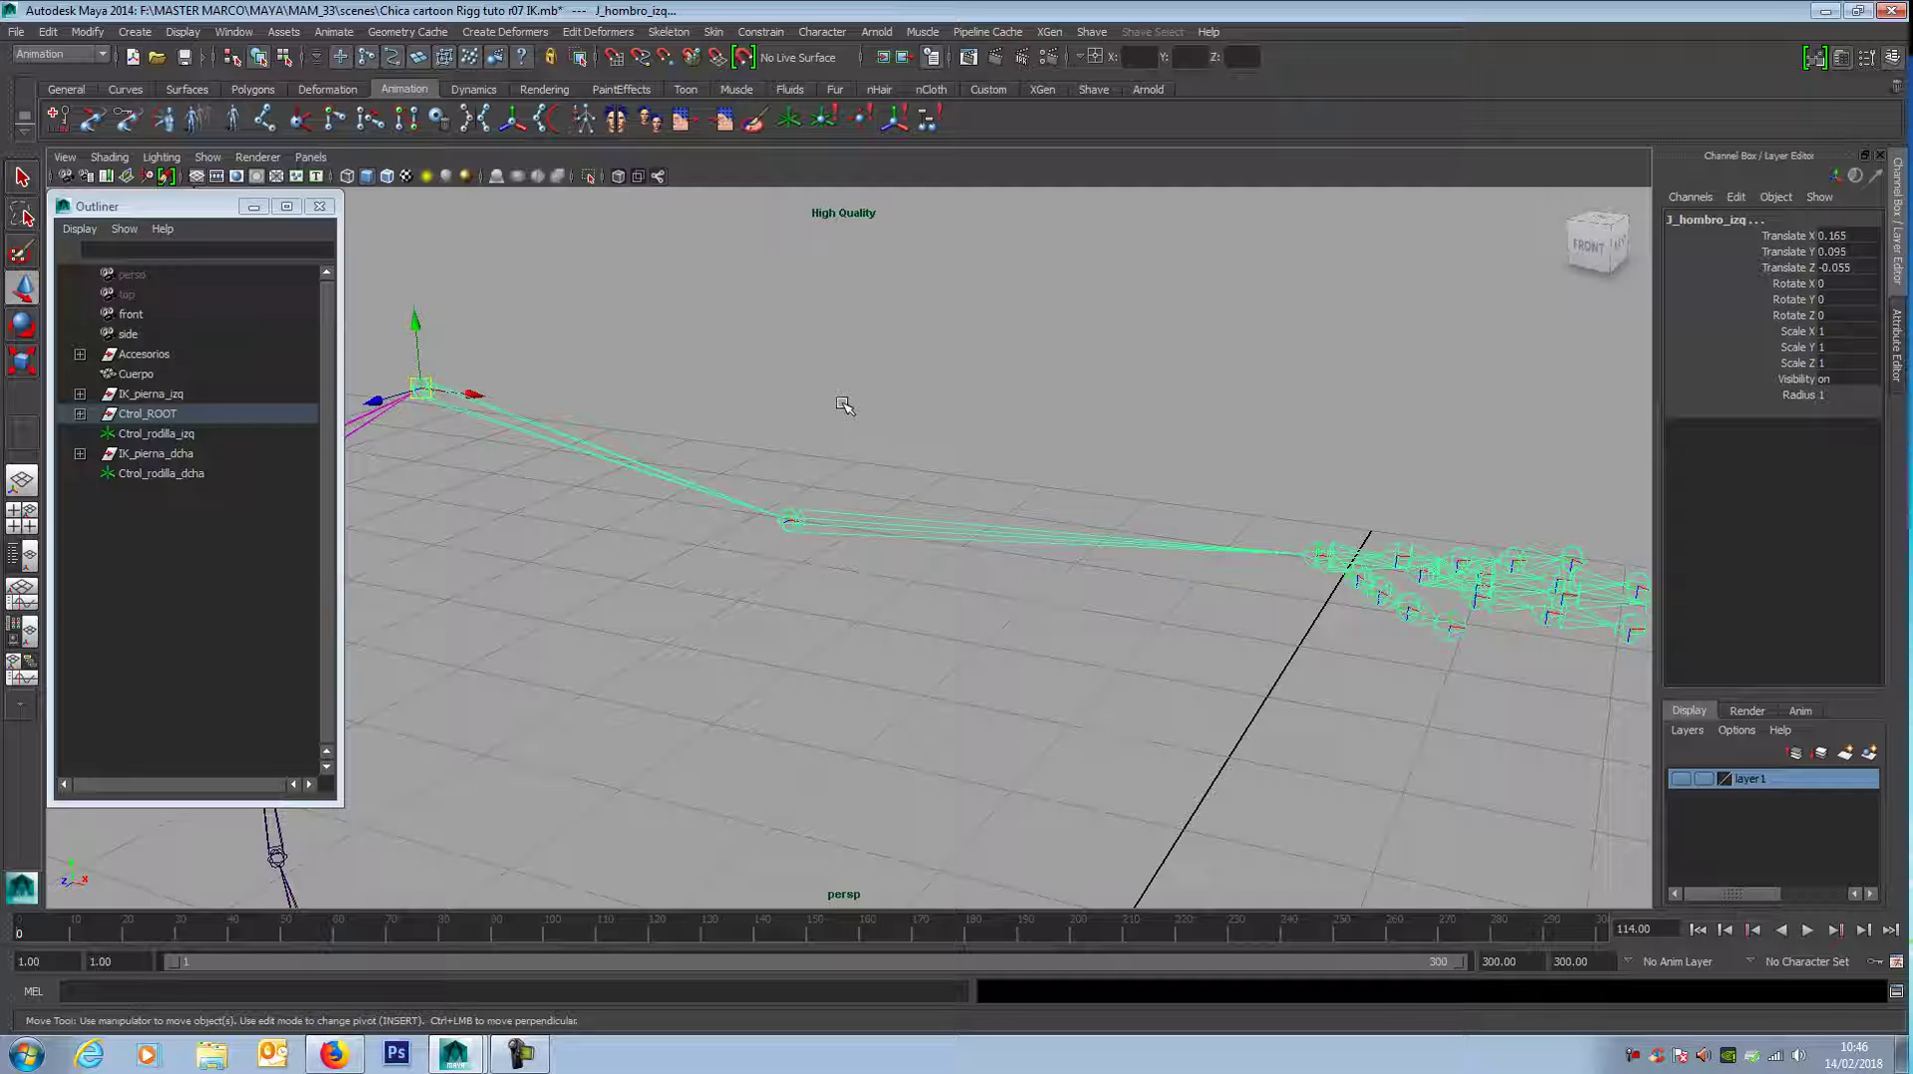
left_click(189, 35)
mouse_move(240, 205)
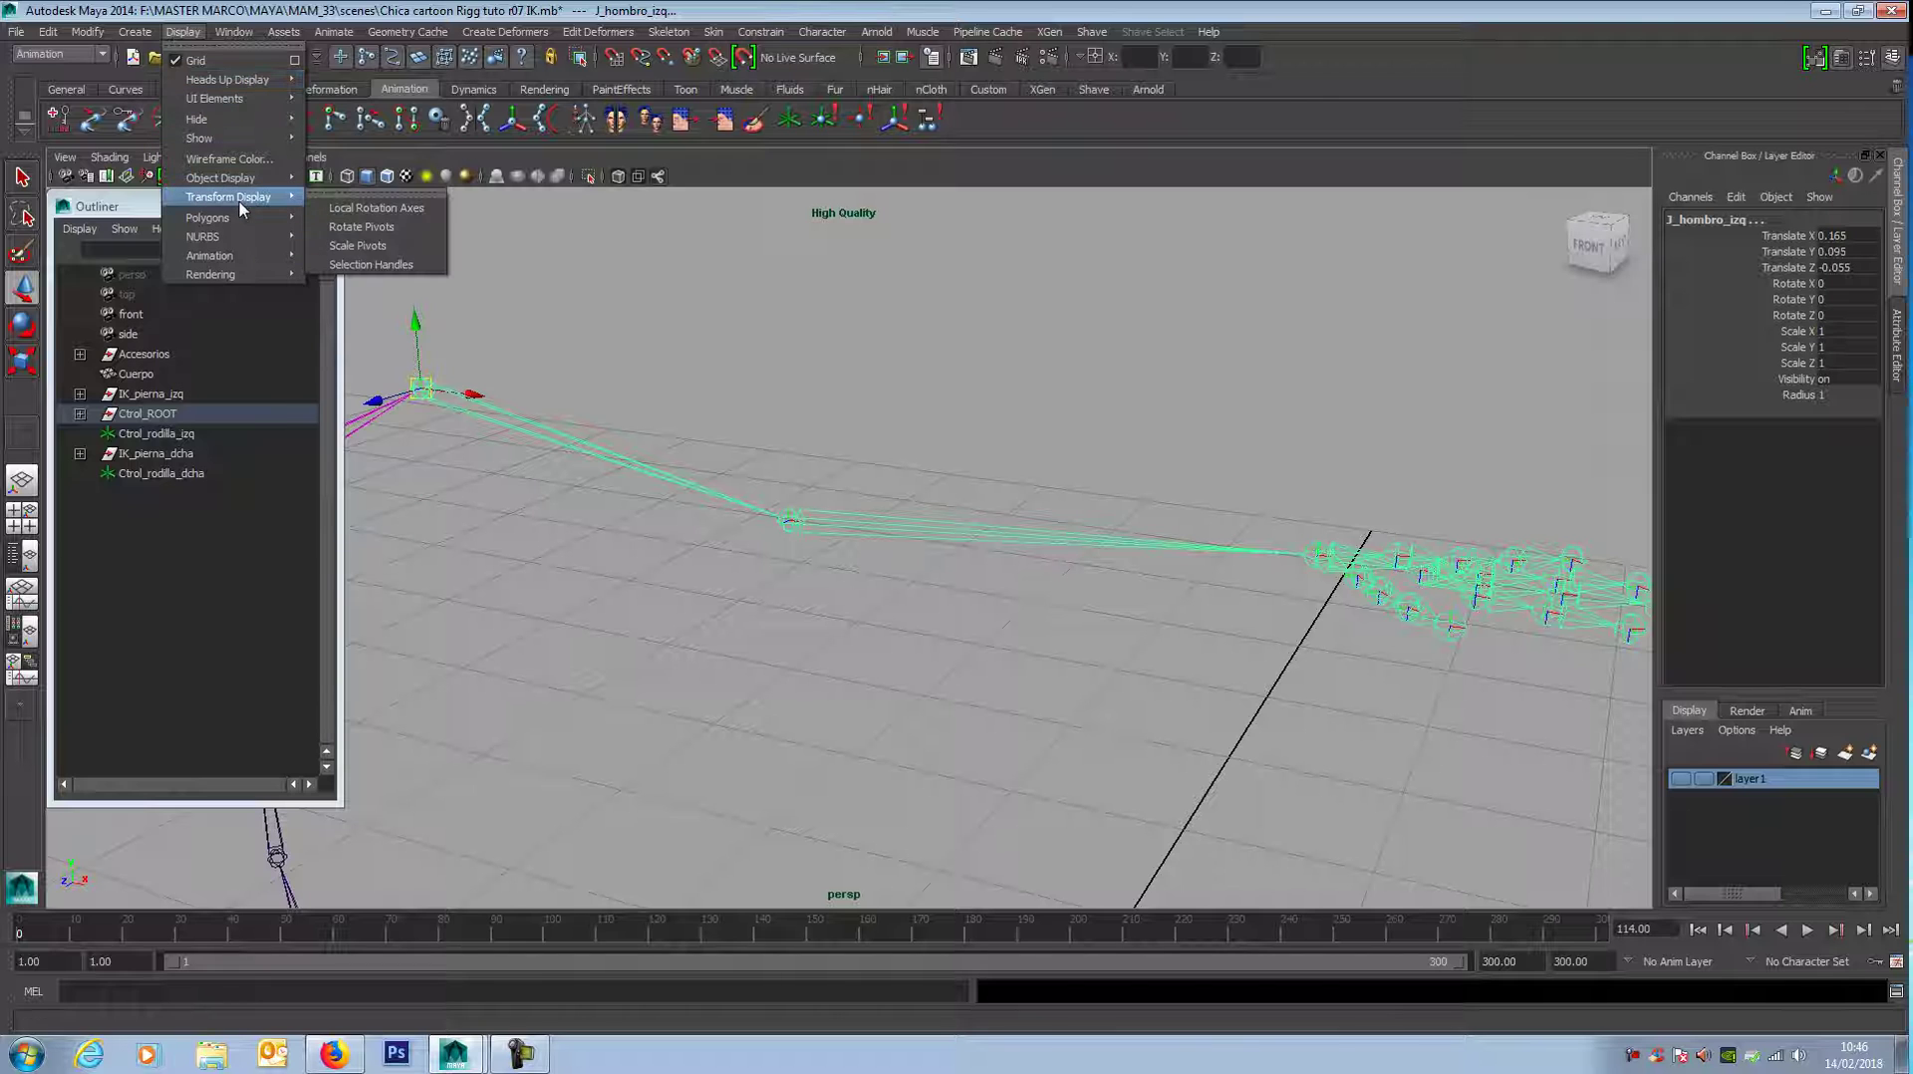
left_click(364, 266)
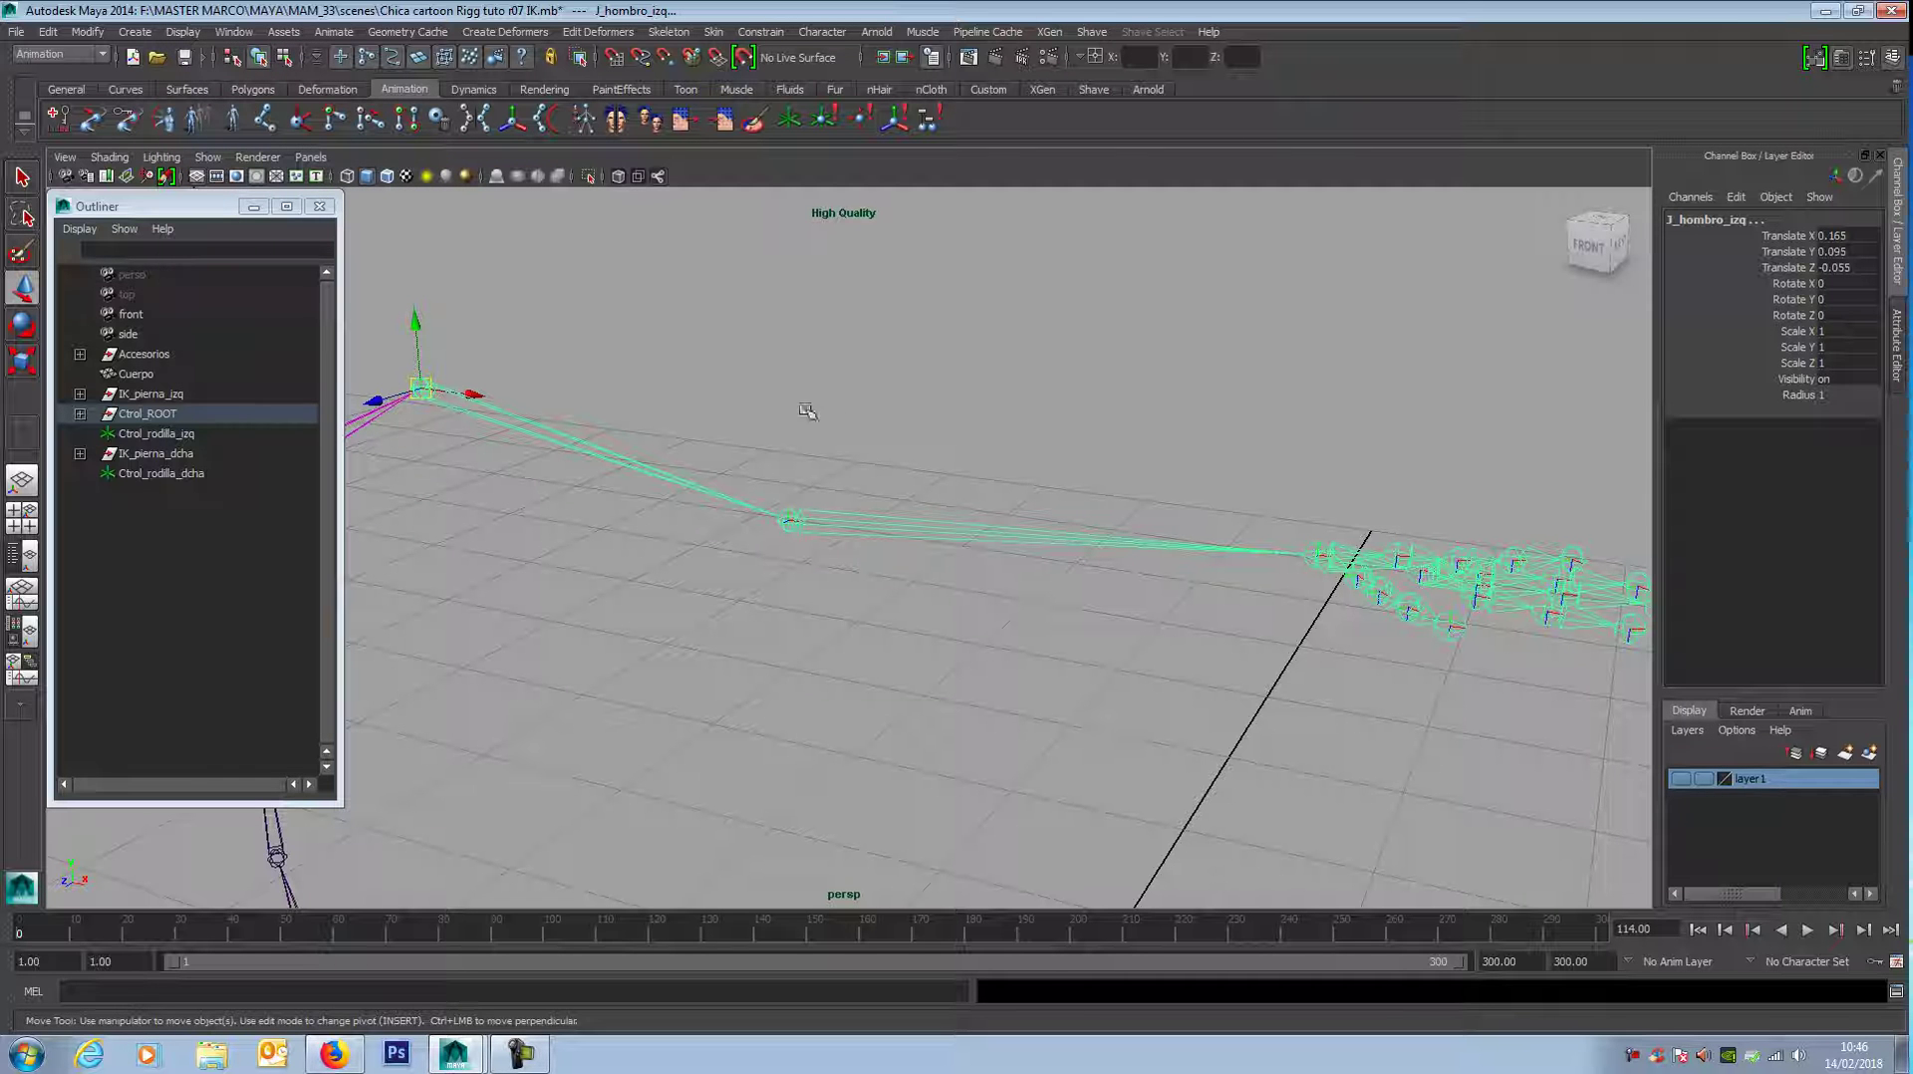
Step: Select the left shoulder, elbow and wrist handles as components, move them straight up above the arm, and return to object selection
left_click(285, 58)
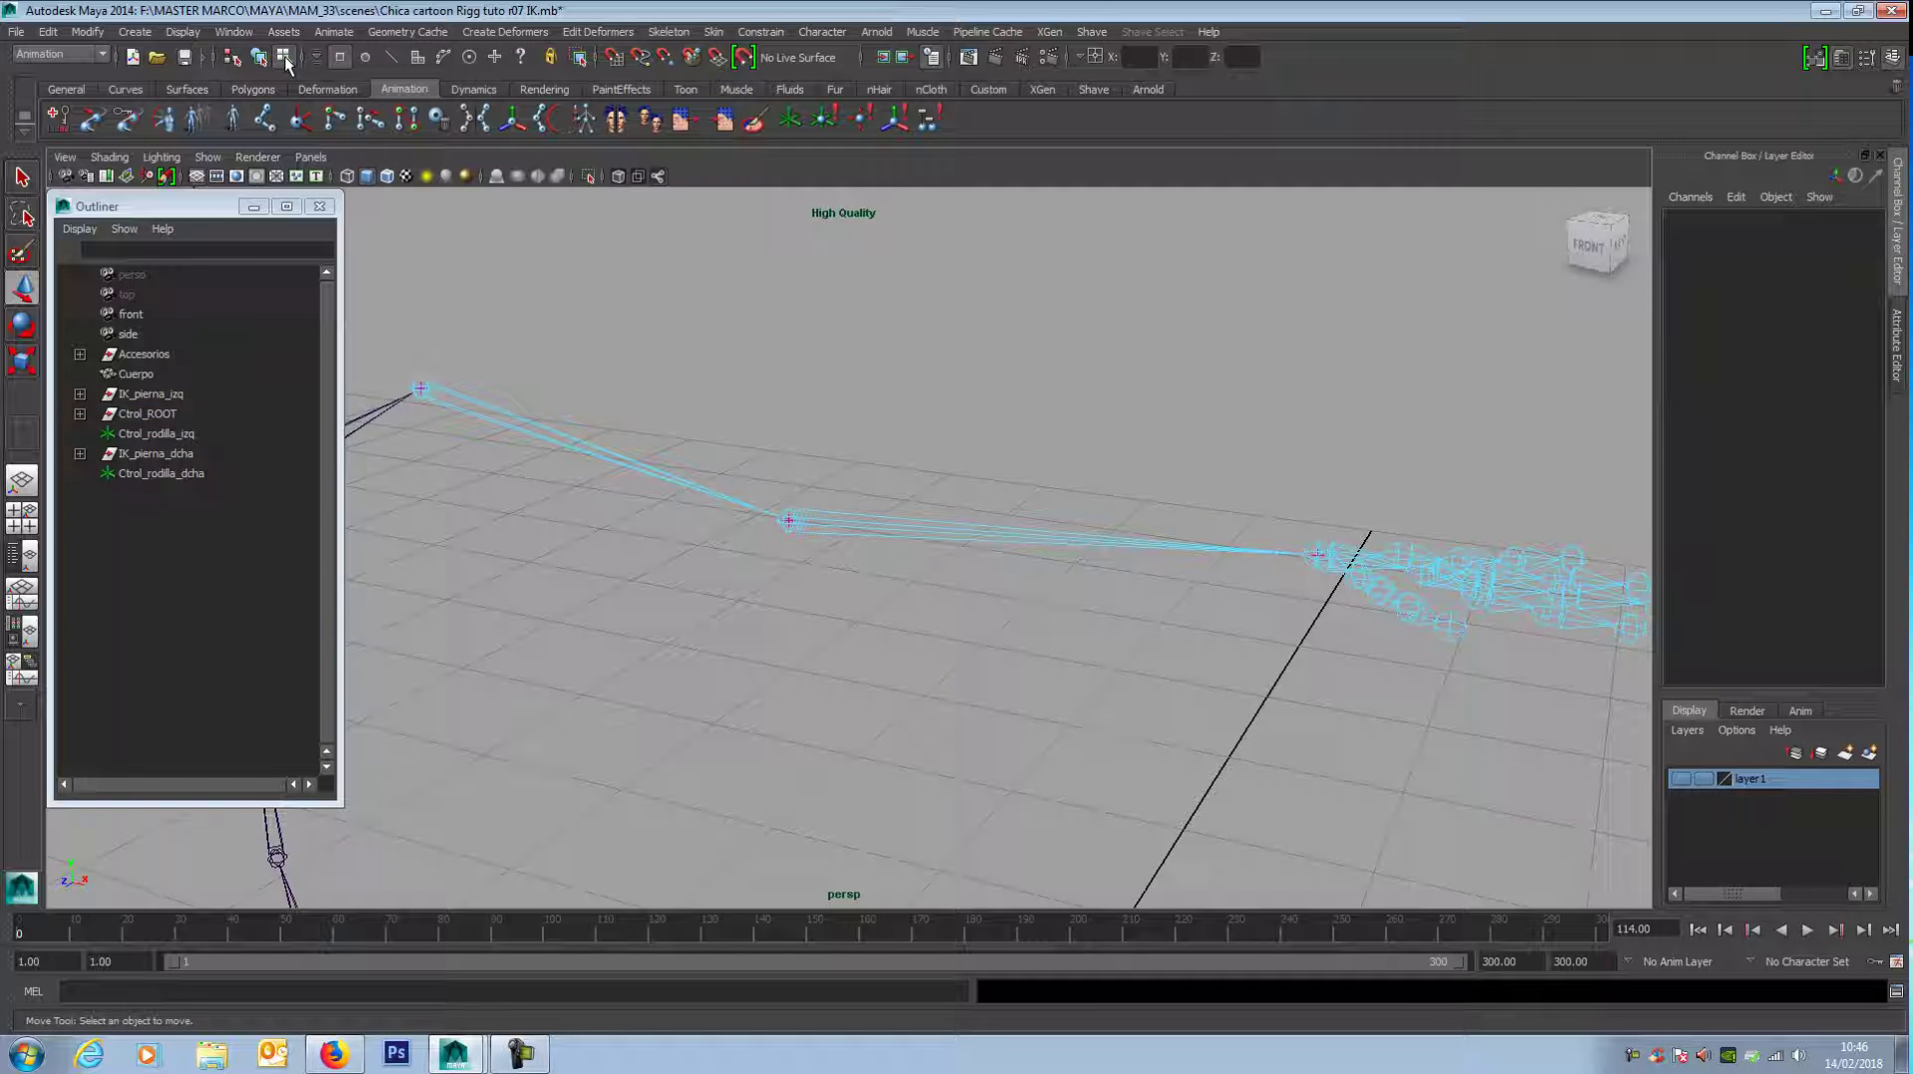
left_click(495, 58)
middle_click_drag(781, 430, 992, 473, "alt")
scroll(993, 472, "up", 5)
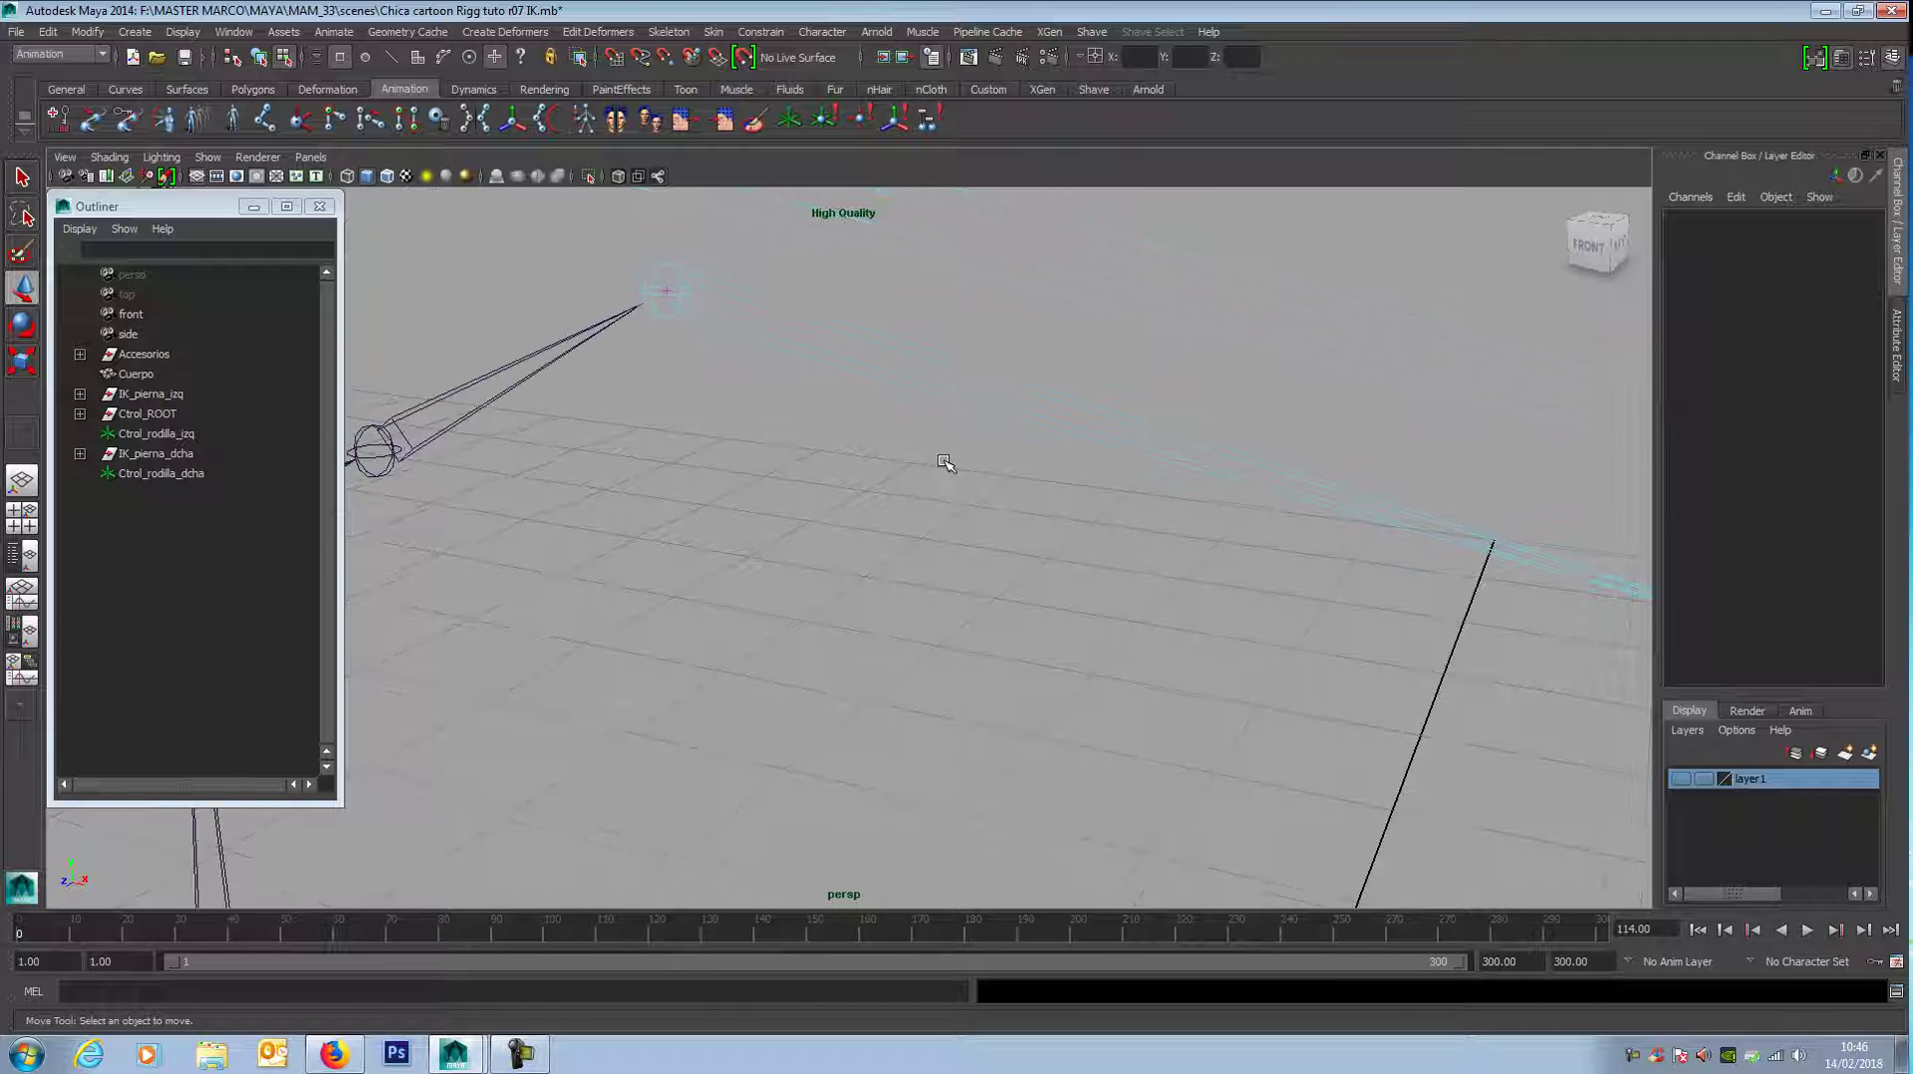
middle_click_drag(930, 300, 889, 376, "alt")
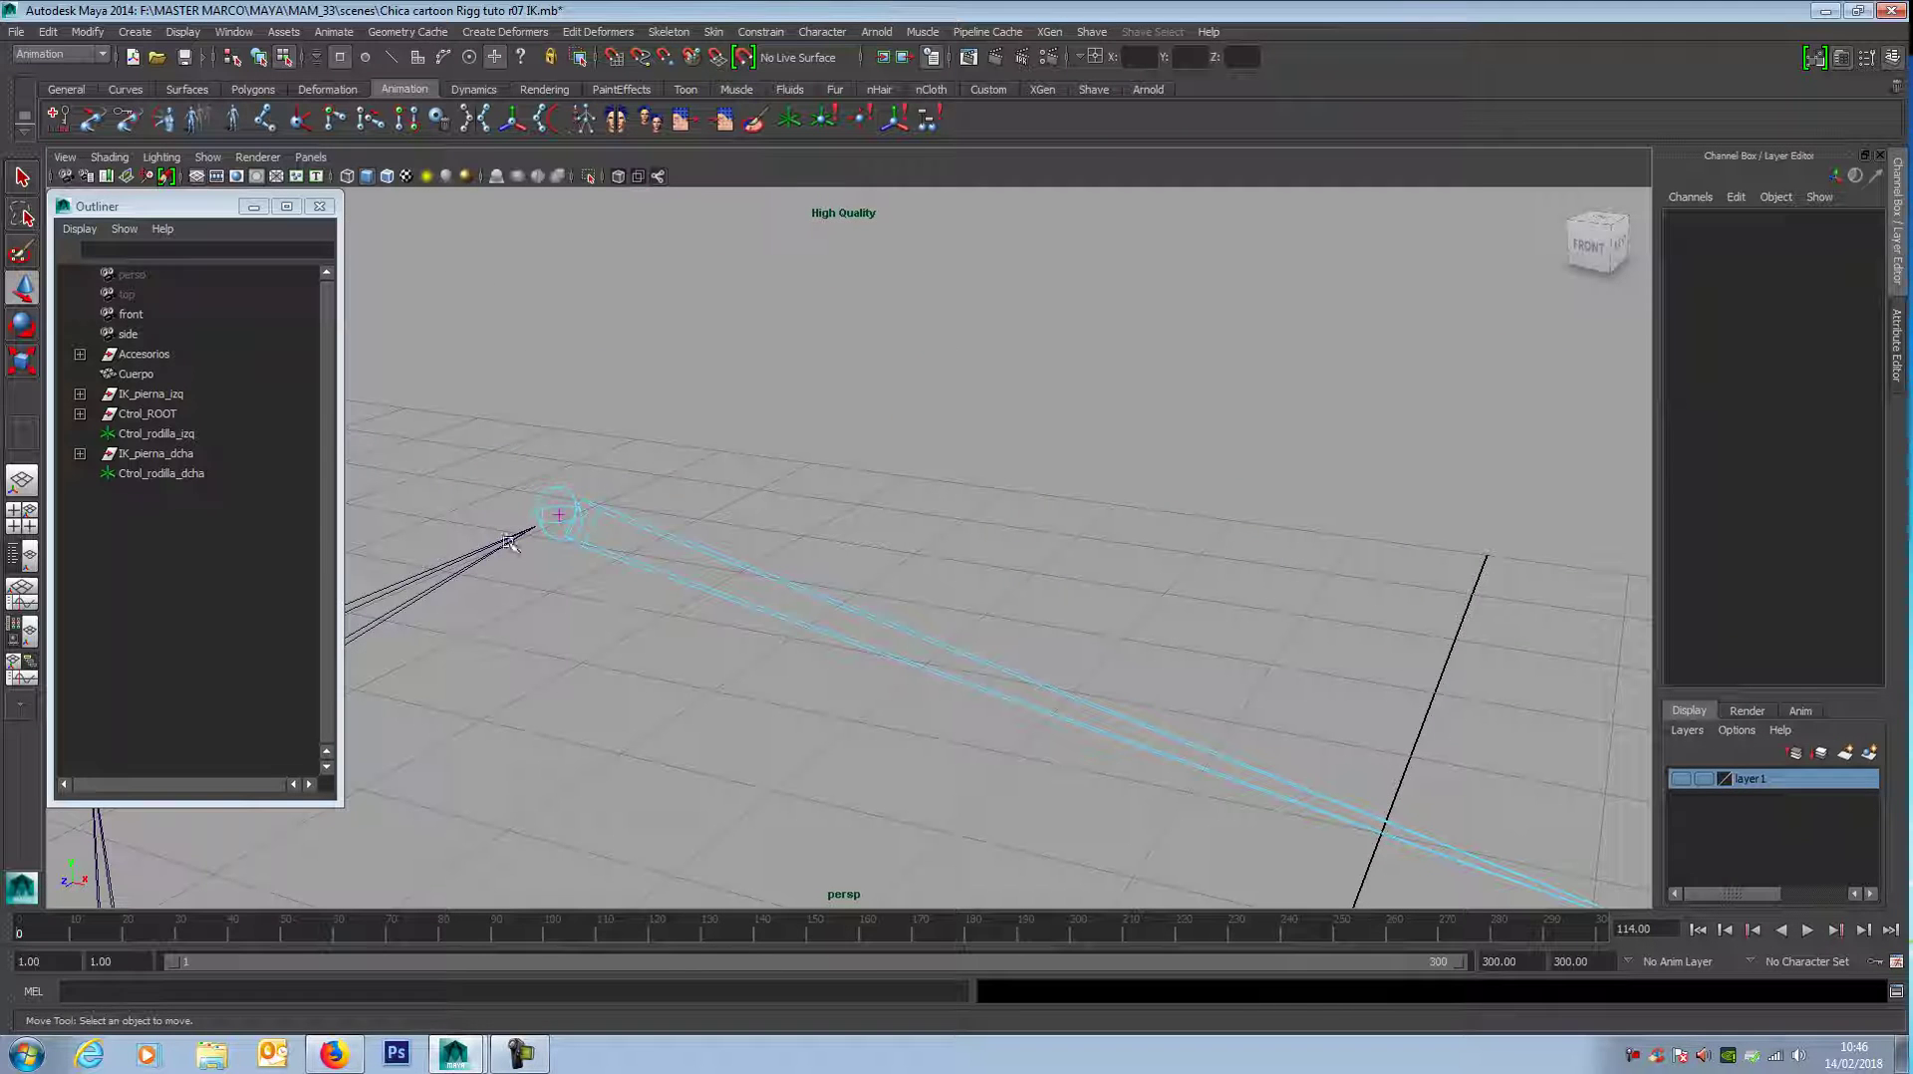
left_click(558, 515)
left_click_drag(951, 595, 834, 526, "alt")
left_click(815, 592)
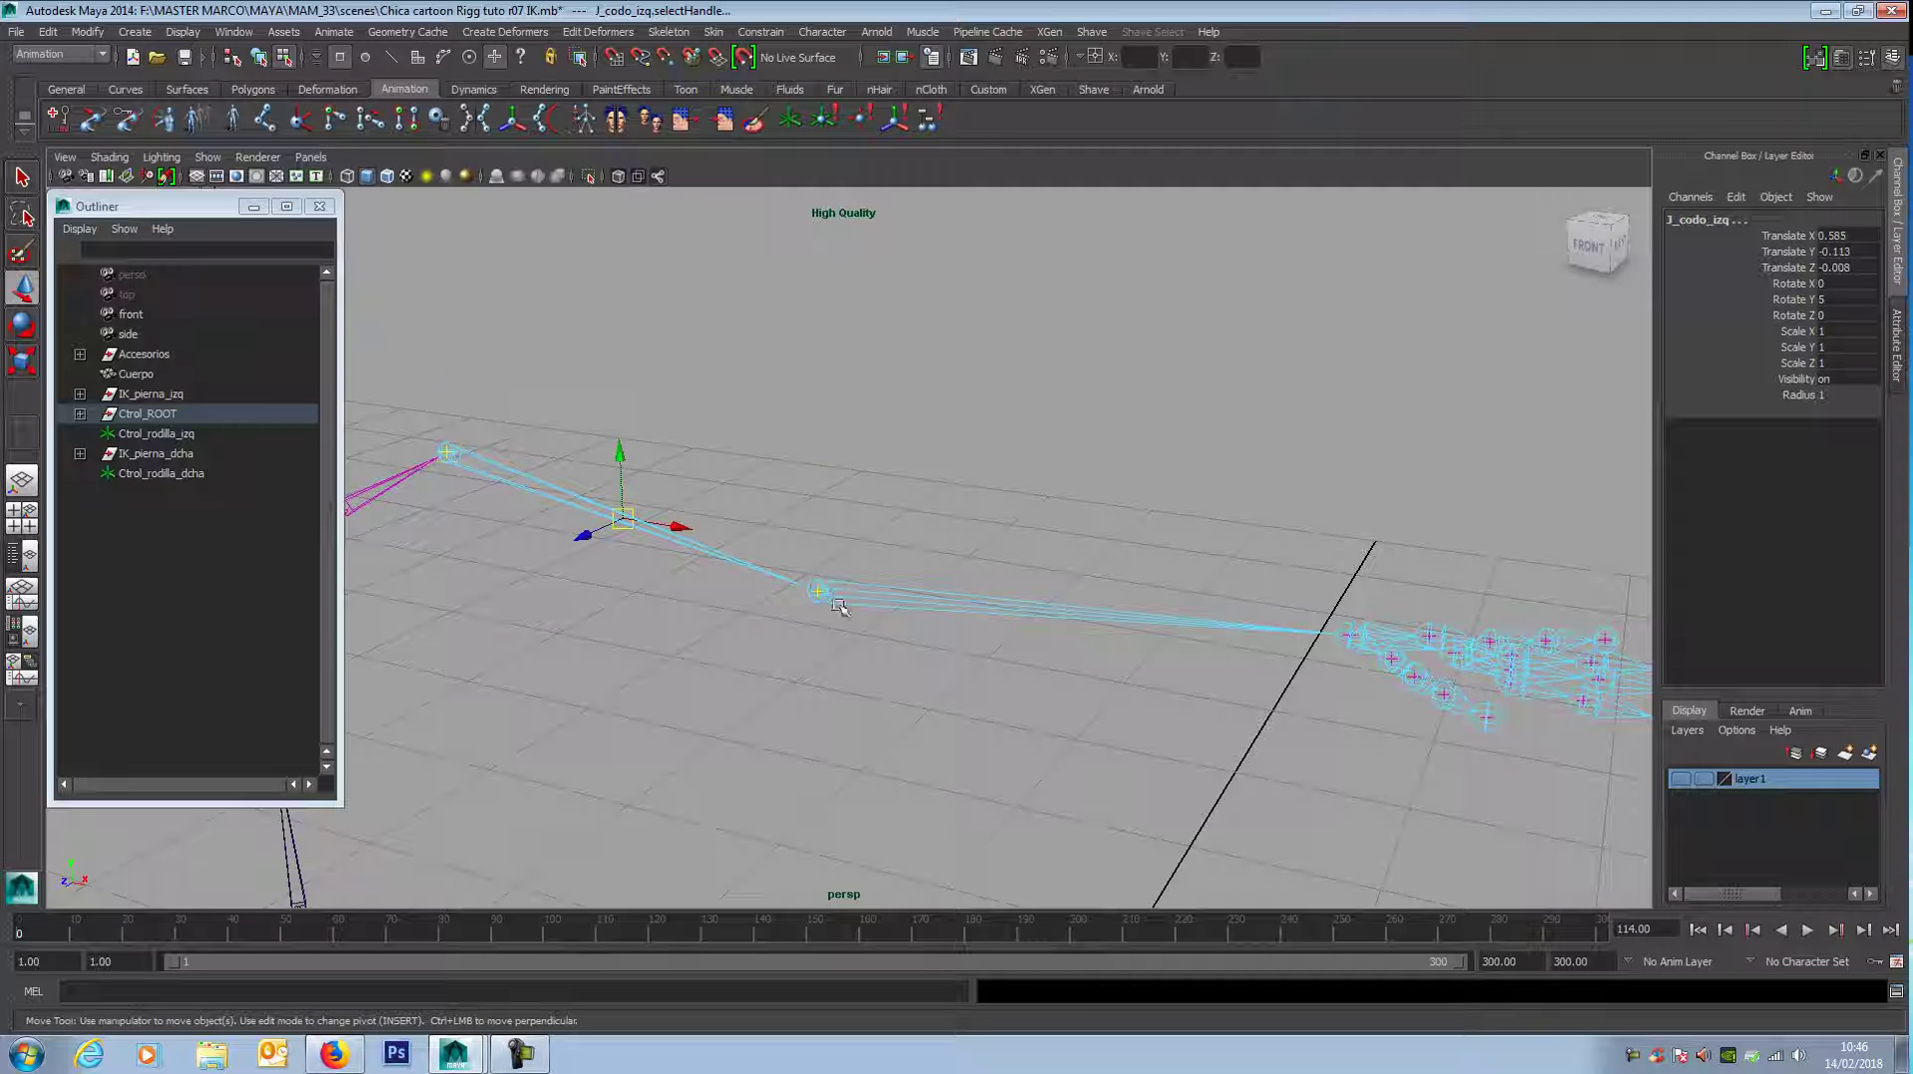
left_click(1351, 638)
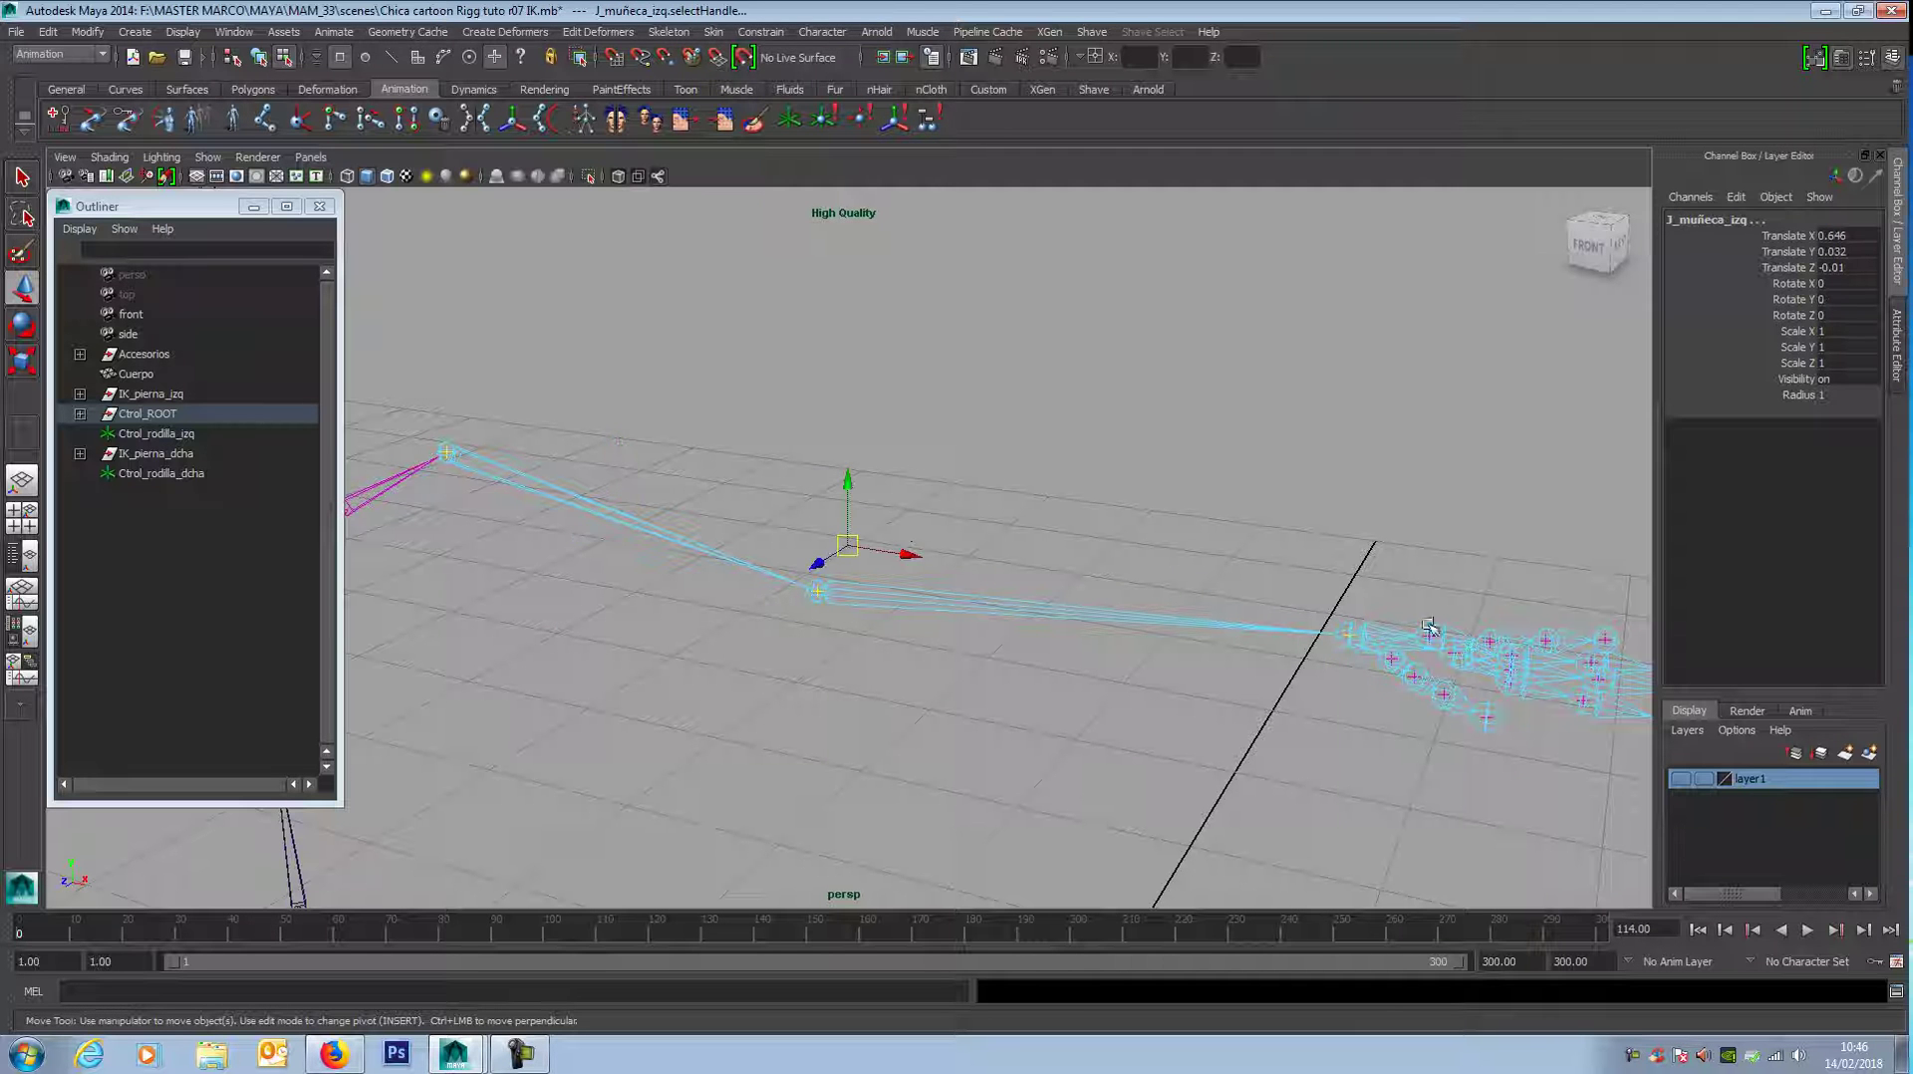
left_click_drag(847, 504, 874, 211)
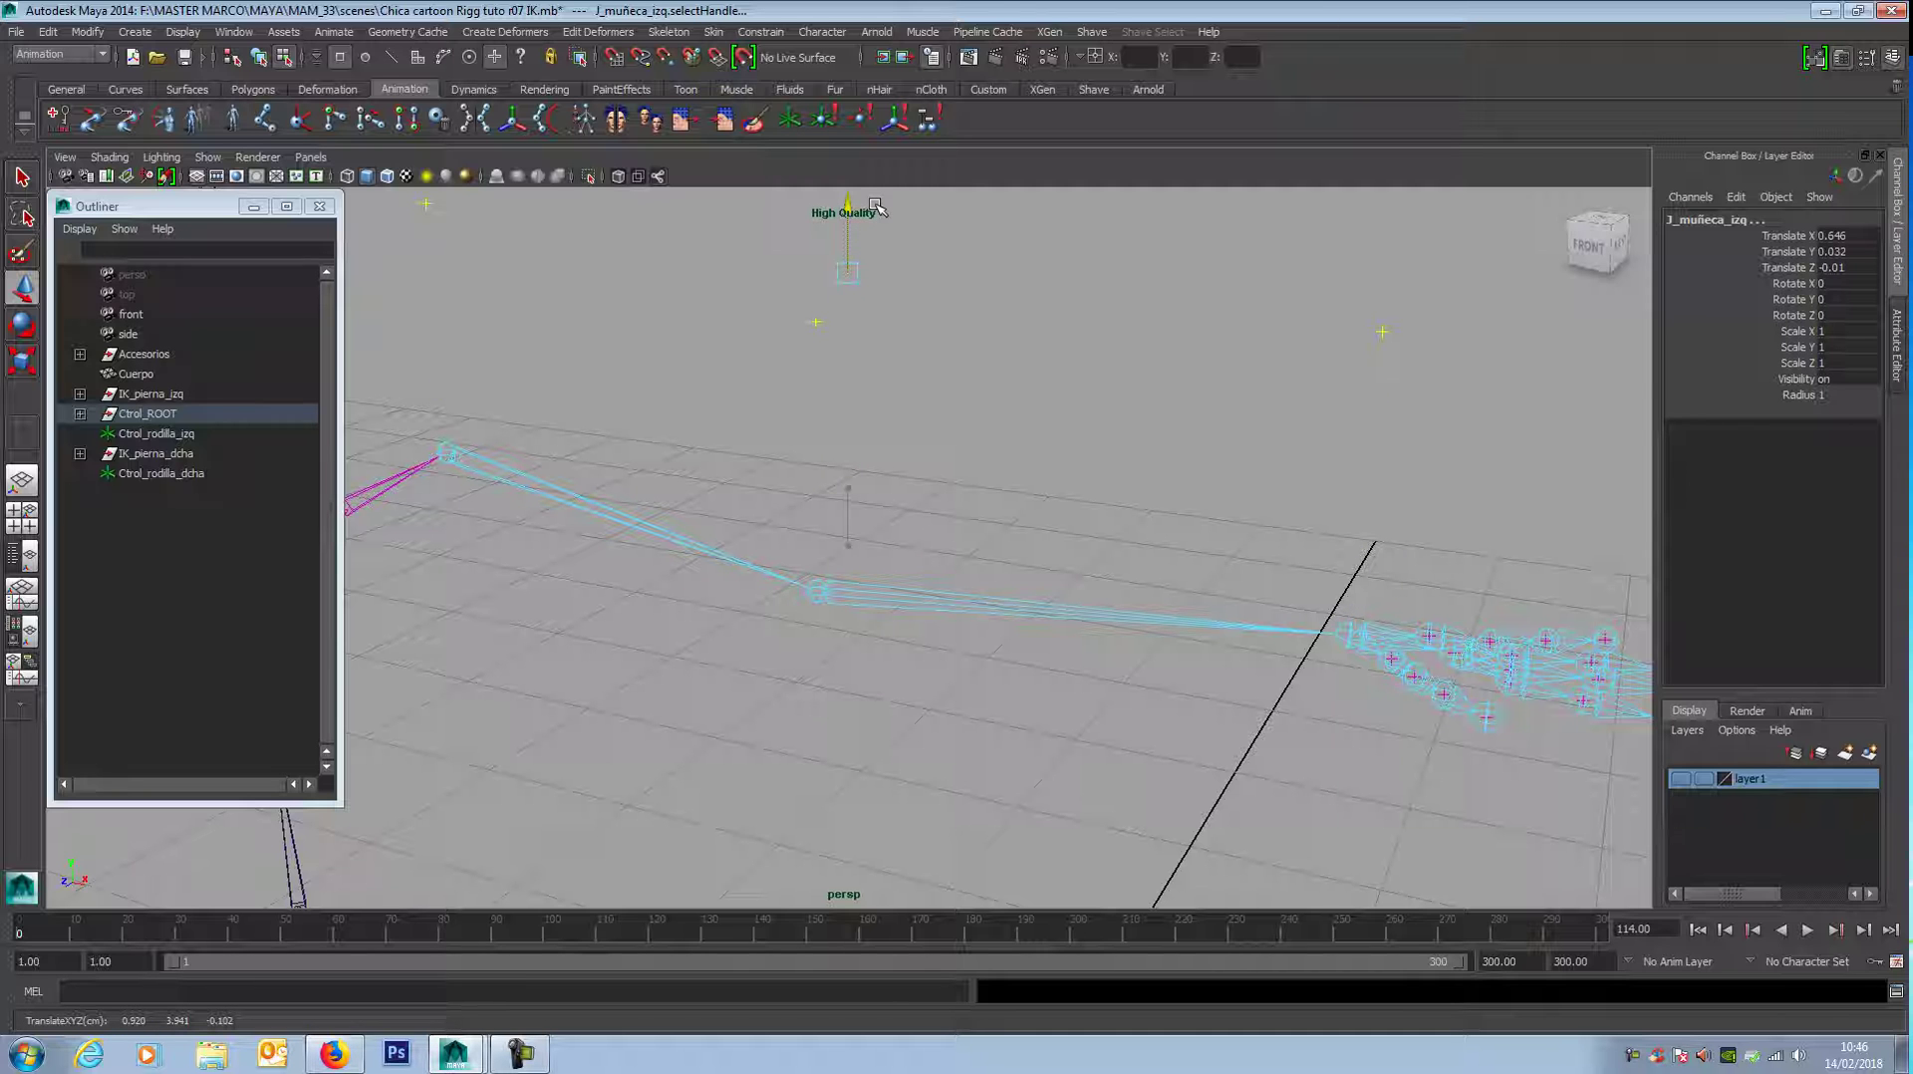
left_click_drag(881, 201, 886, 192)
scroll(1004, 435, "down", 4)
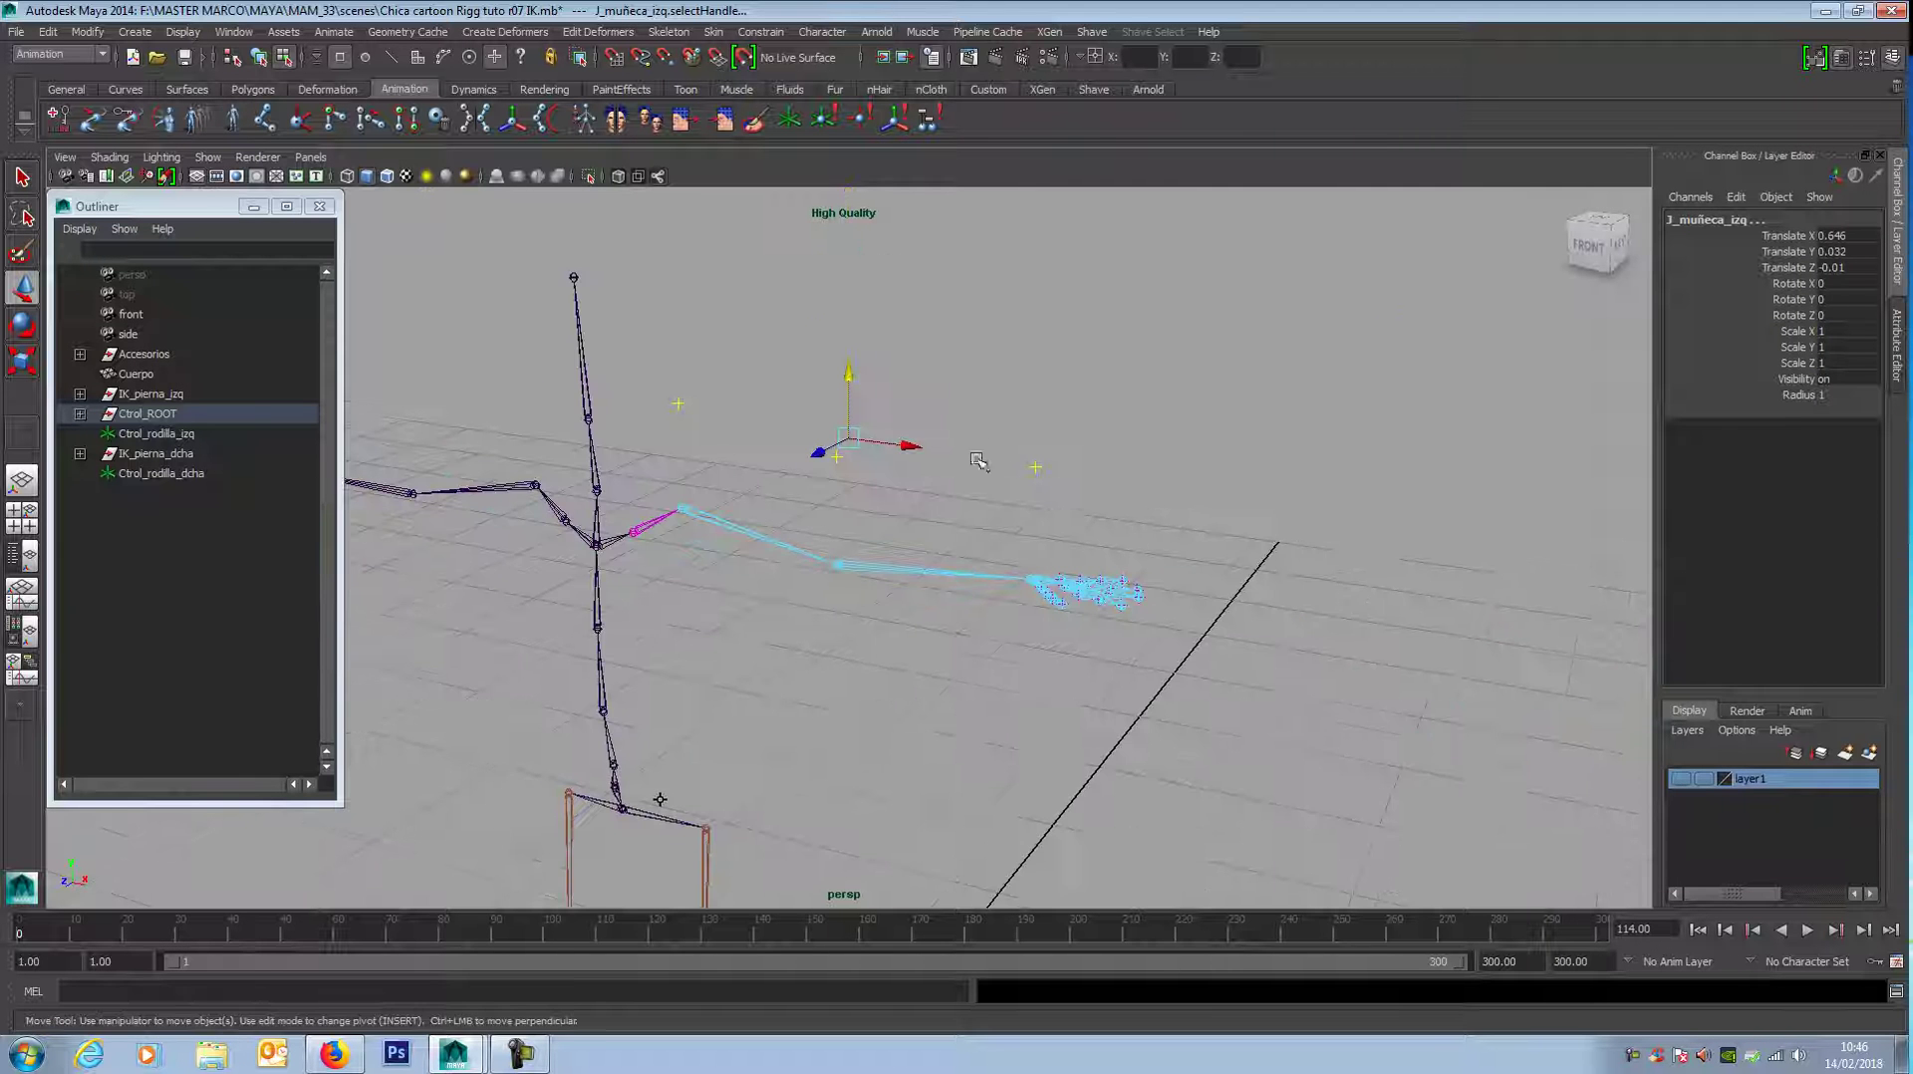
left_click_drag(778, 643, 874, 624, "alt")
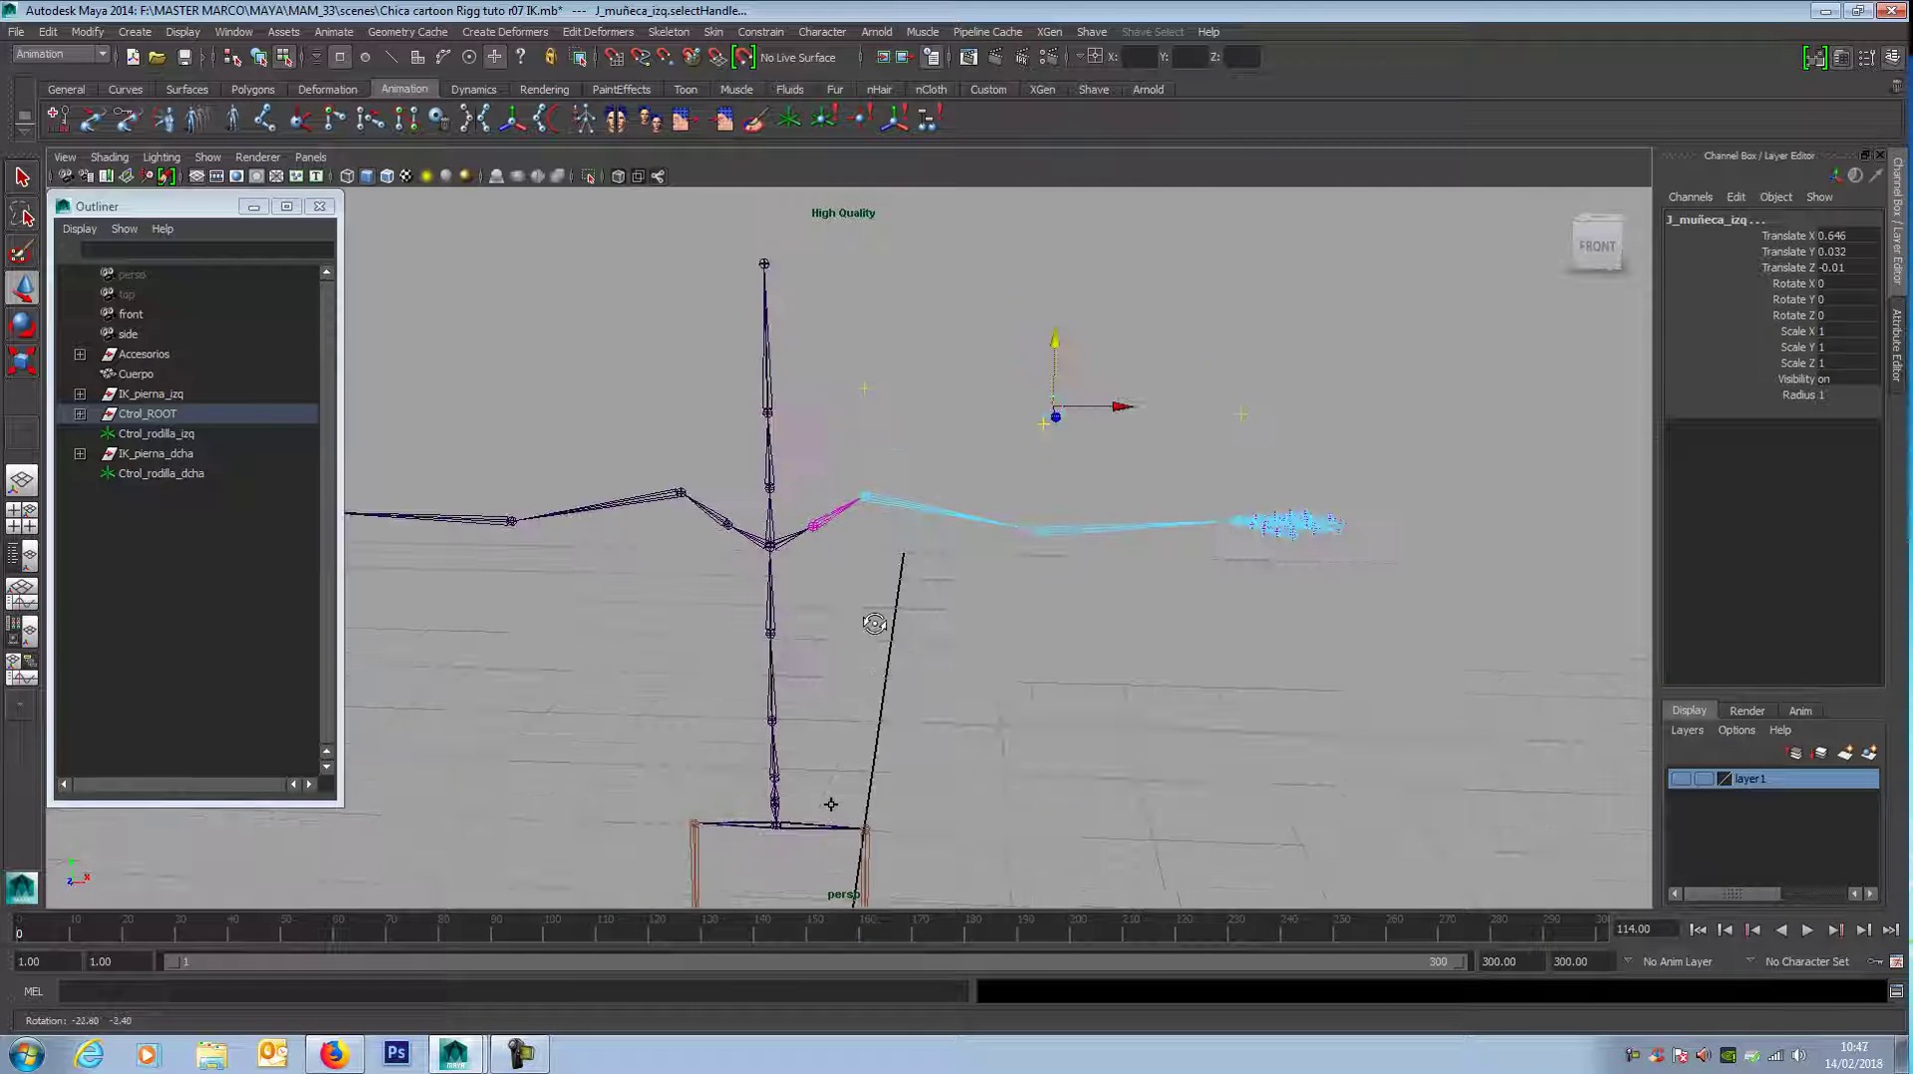
left_click(1074, 622)
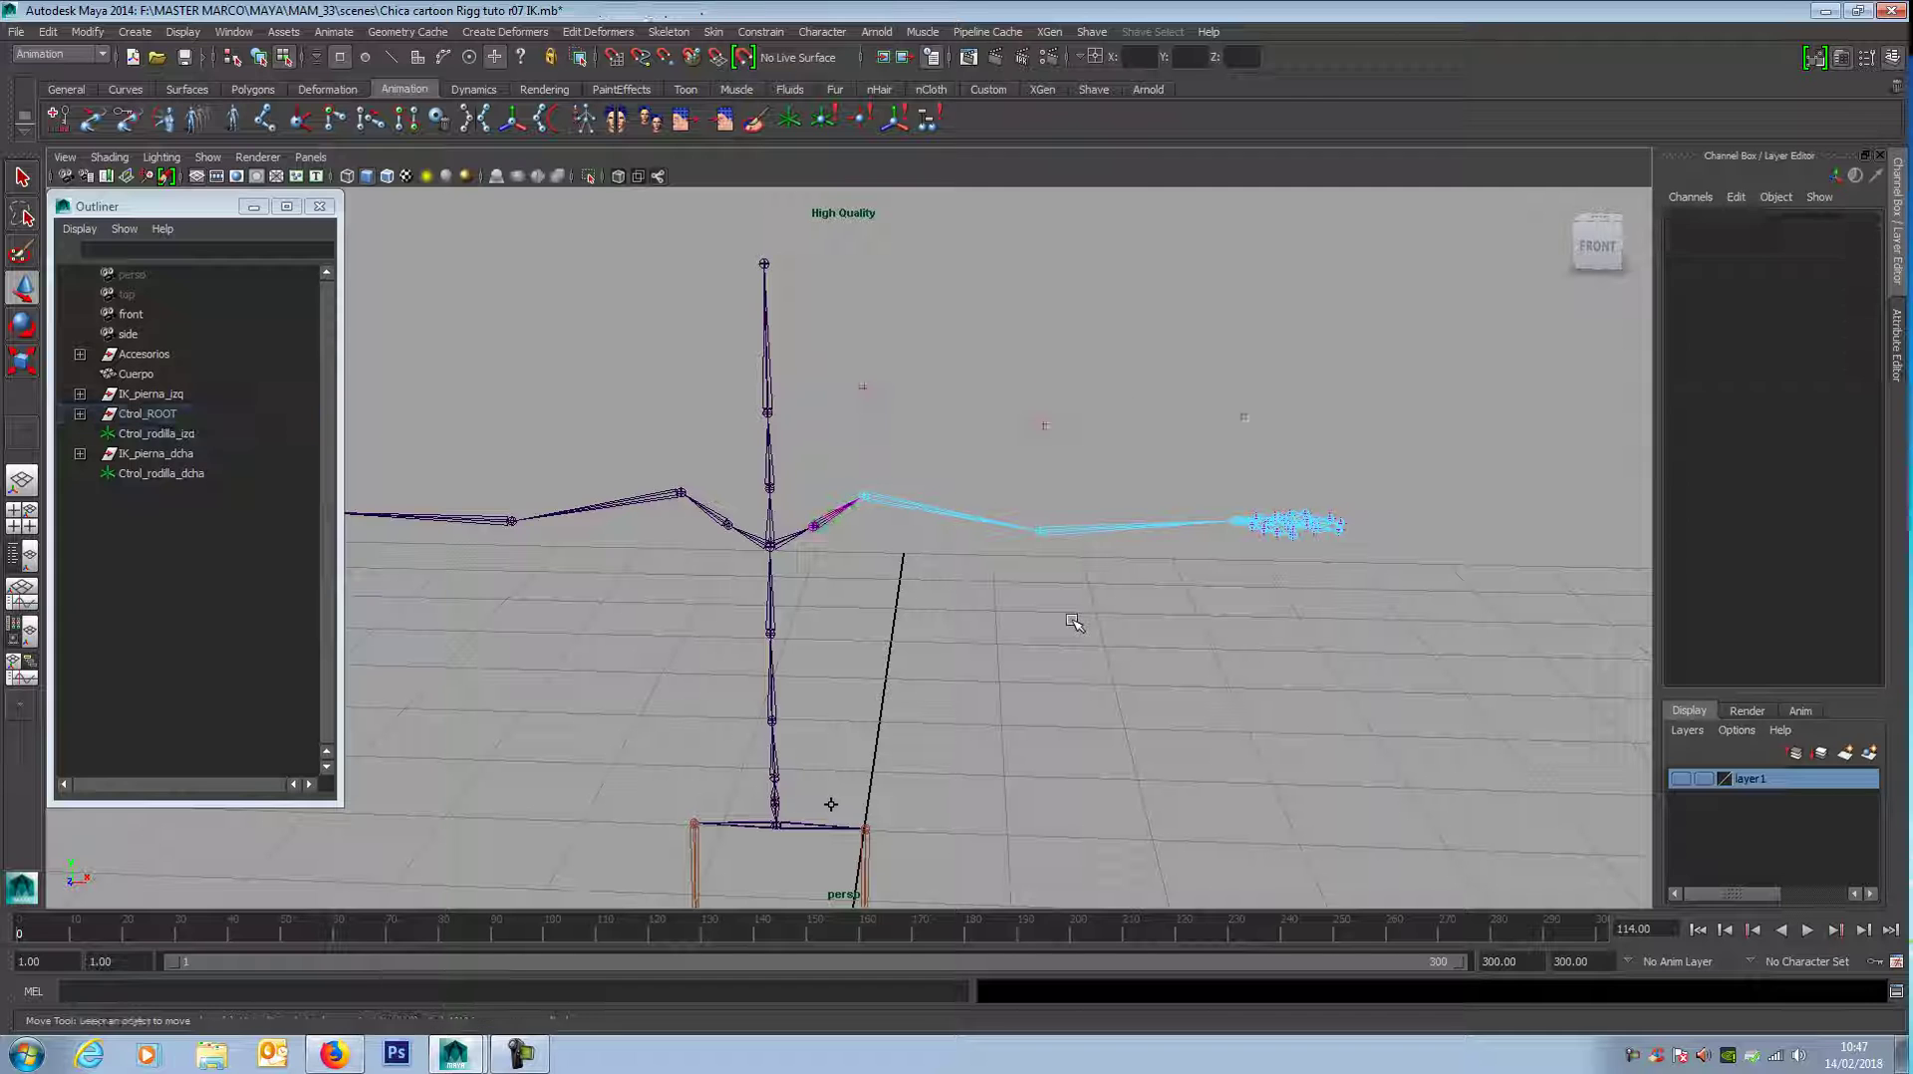
left_click(258, 57)
Step: Check the left arm's handles by stepping through its joints from shoulder to wrist and back, with the layer1 body shown and X-ray joints off
left_click(863, 499)
key("Down")
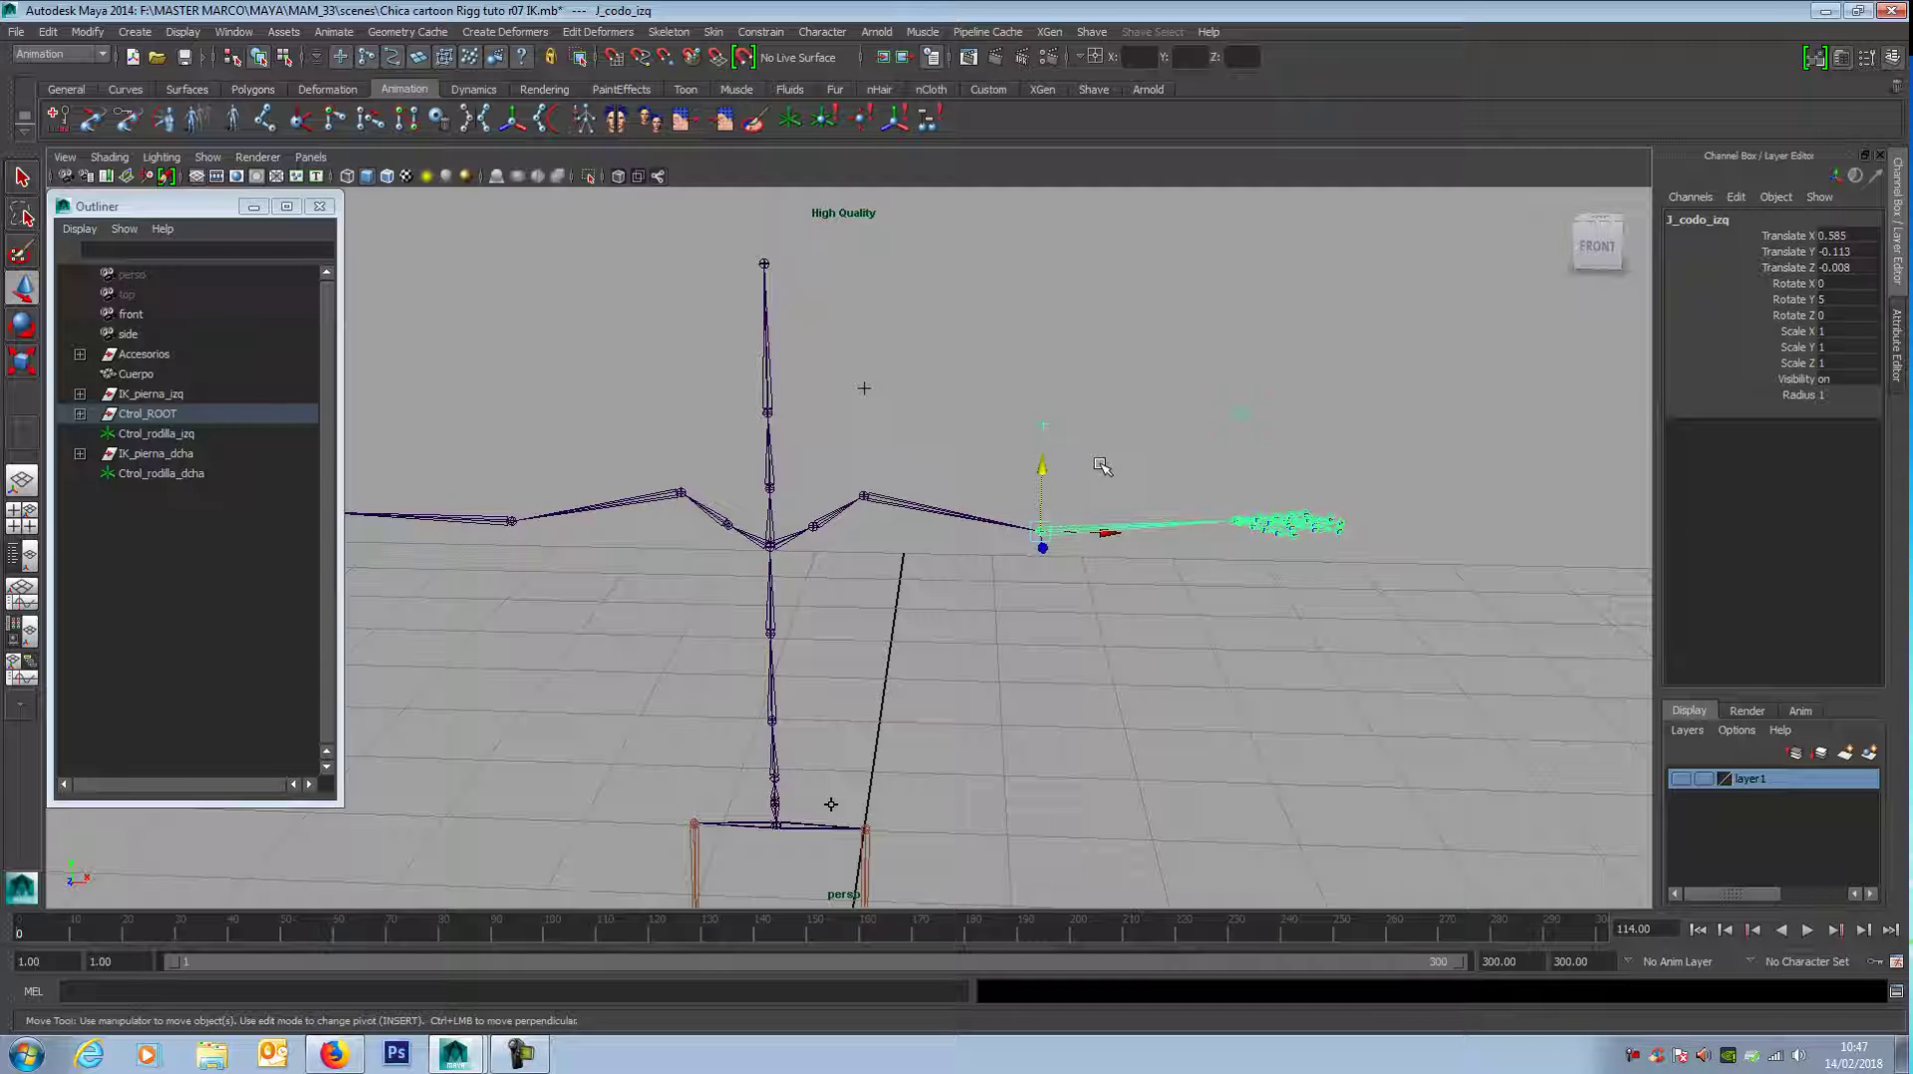
key("Down")
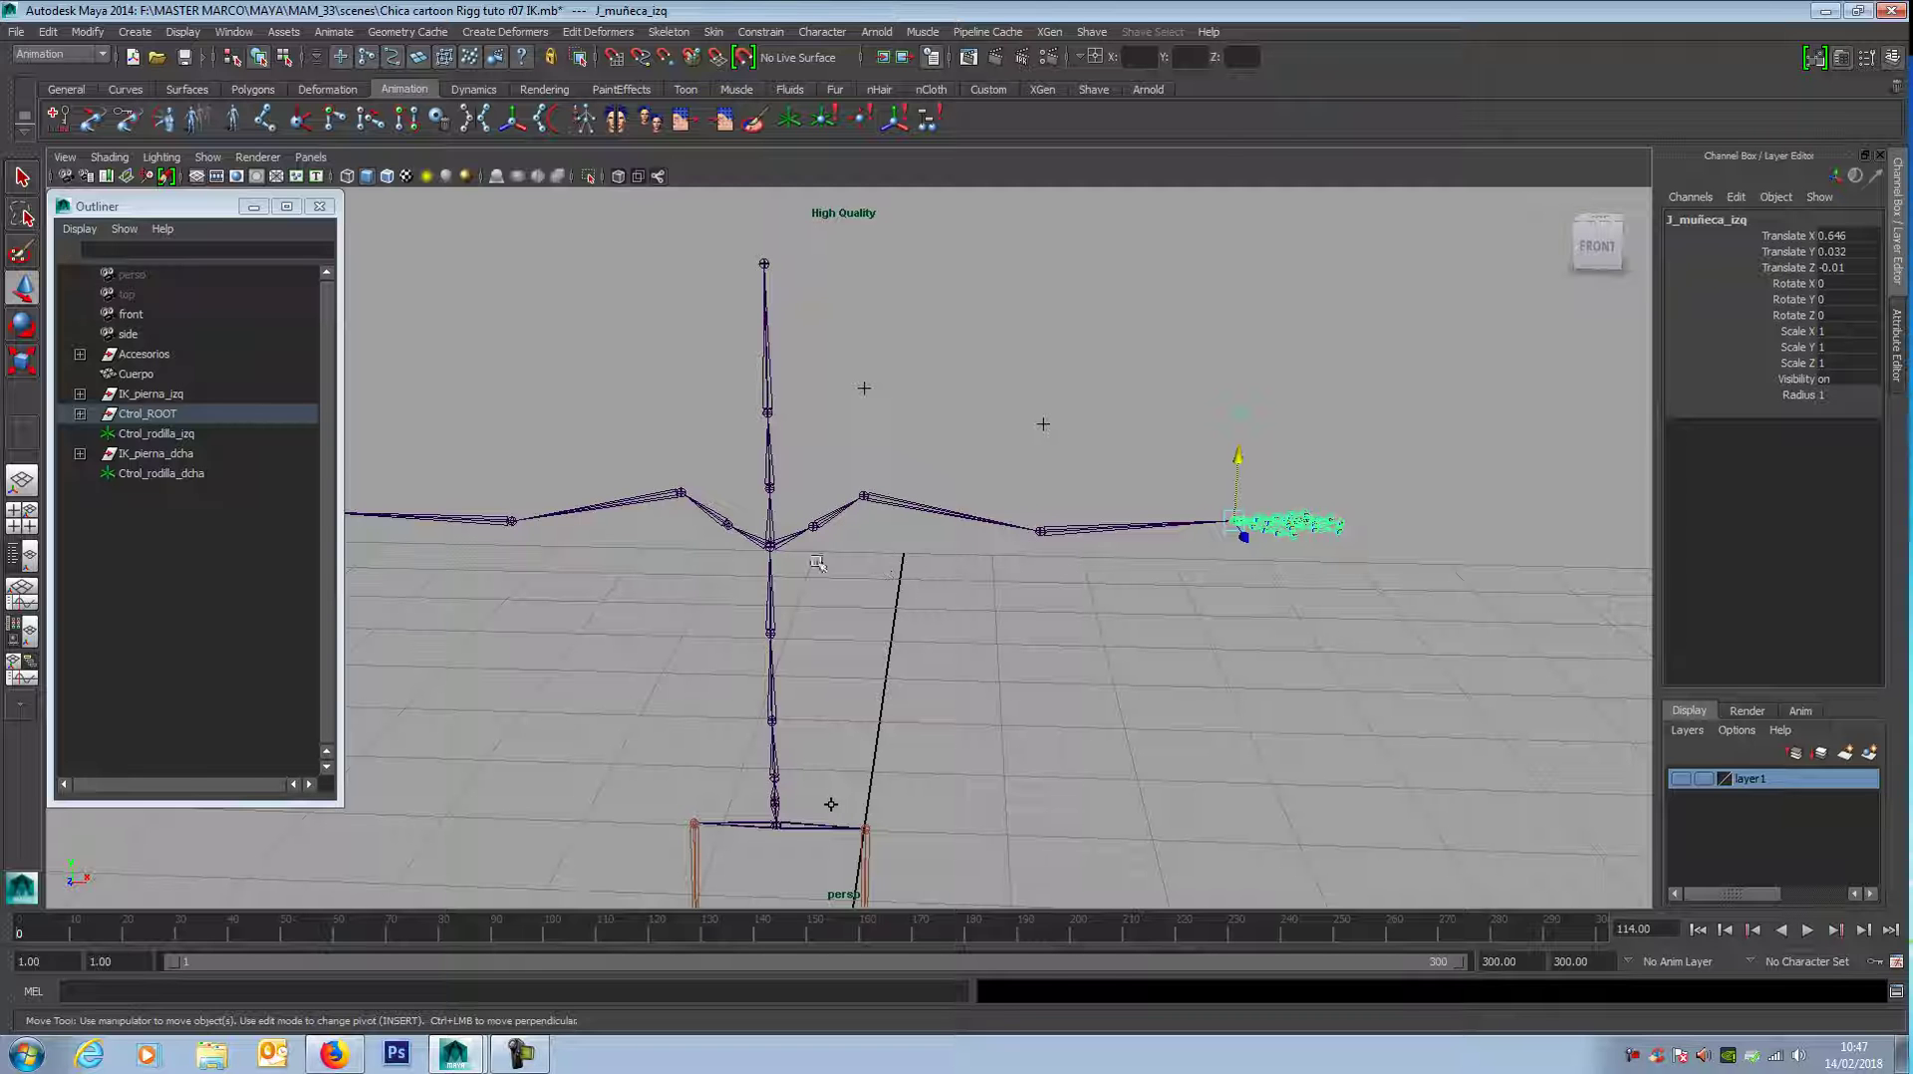
left_click(1679, 779)
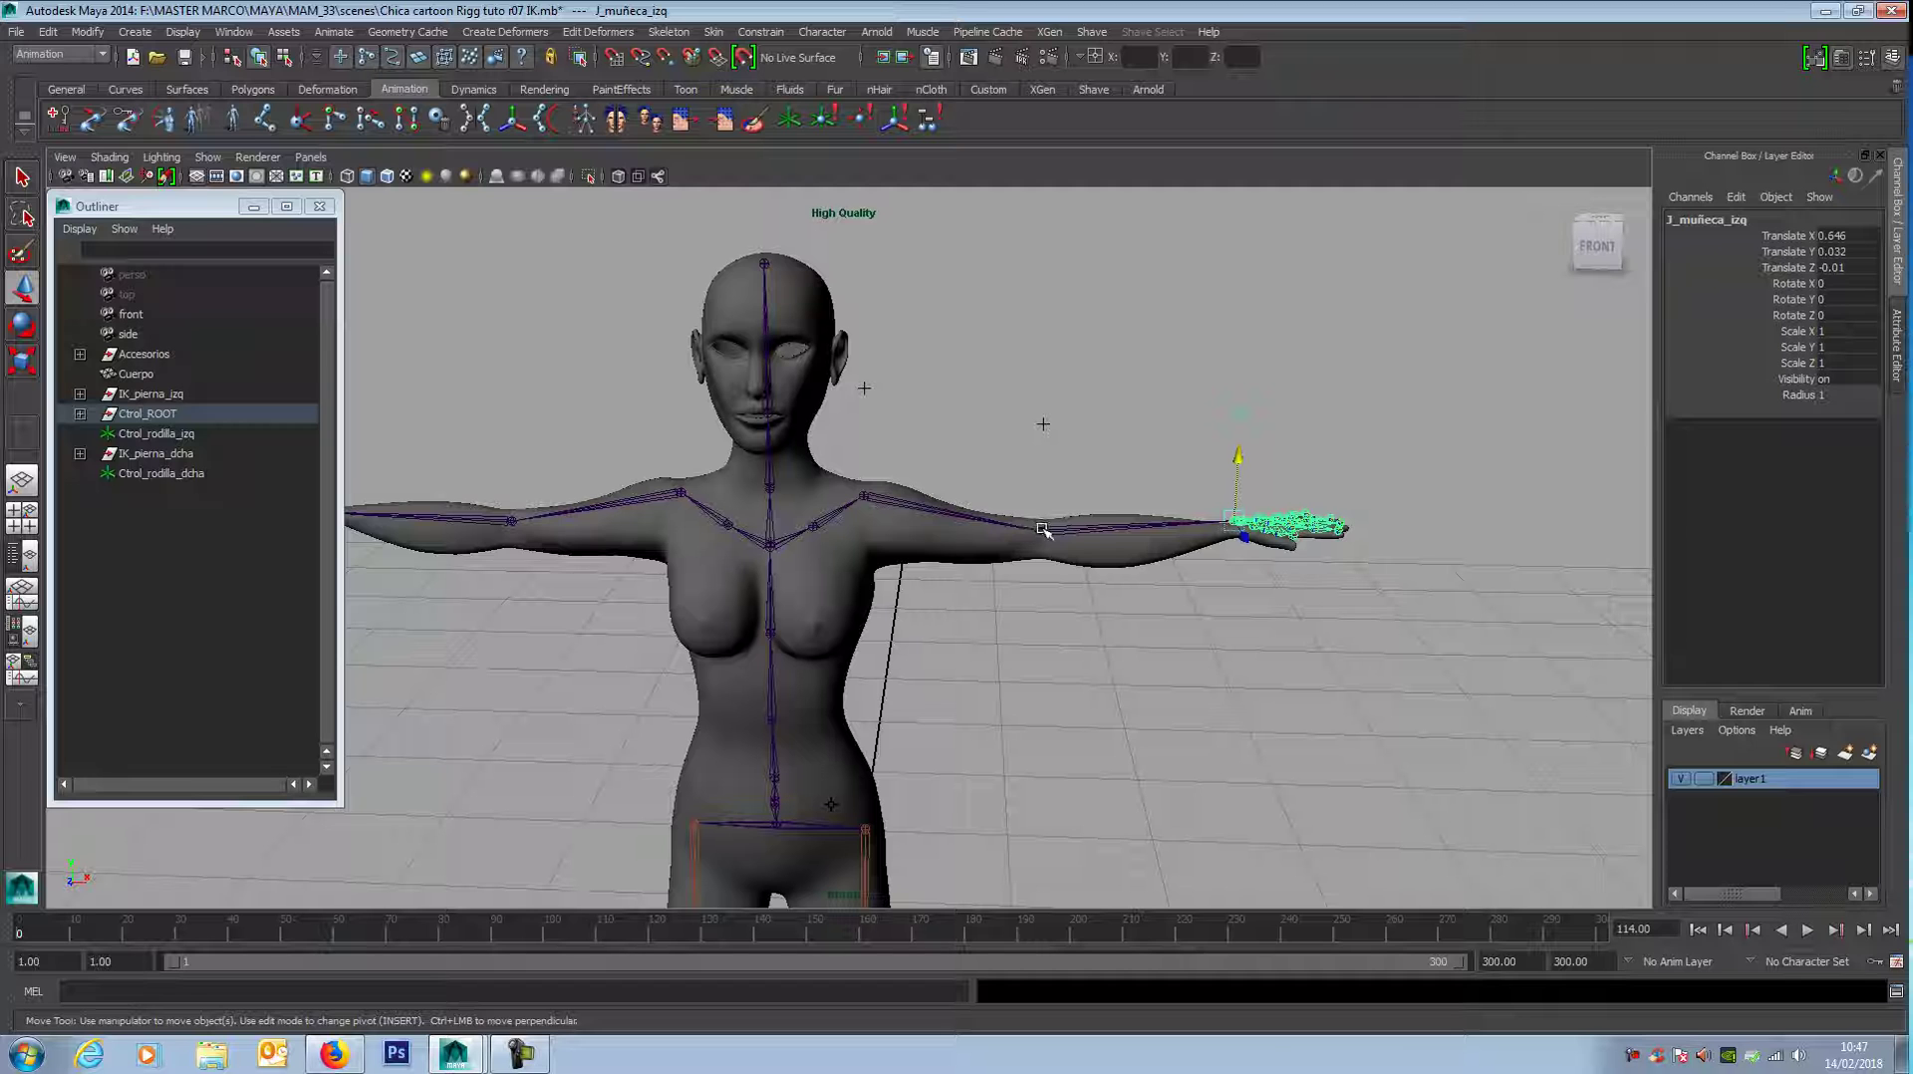
left_click(658, 176)
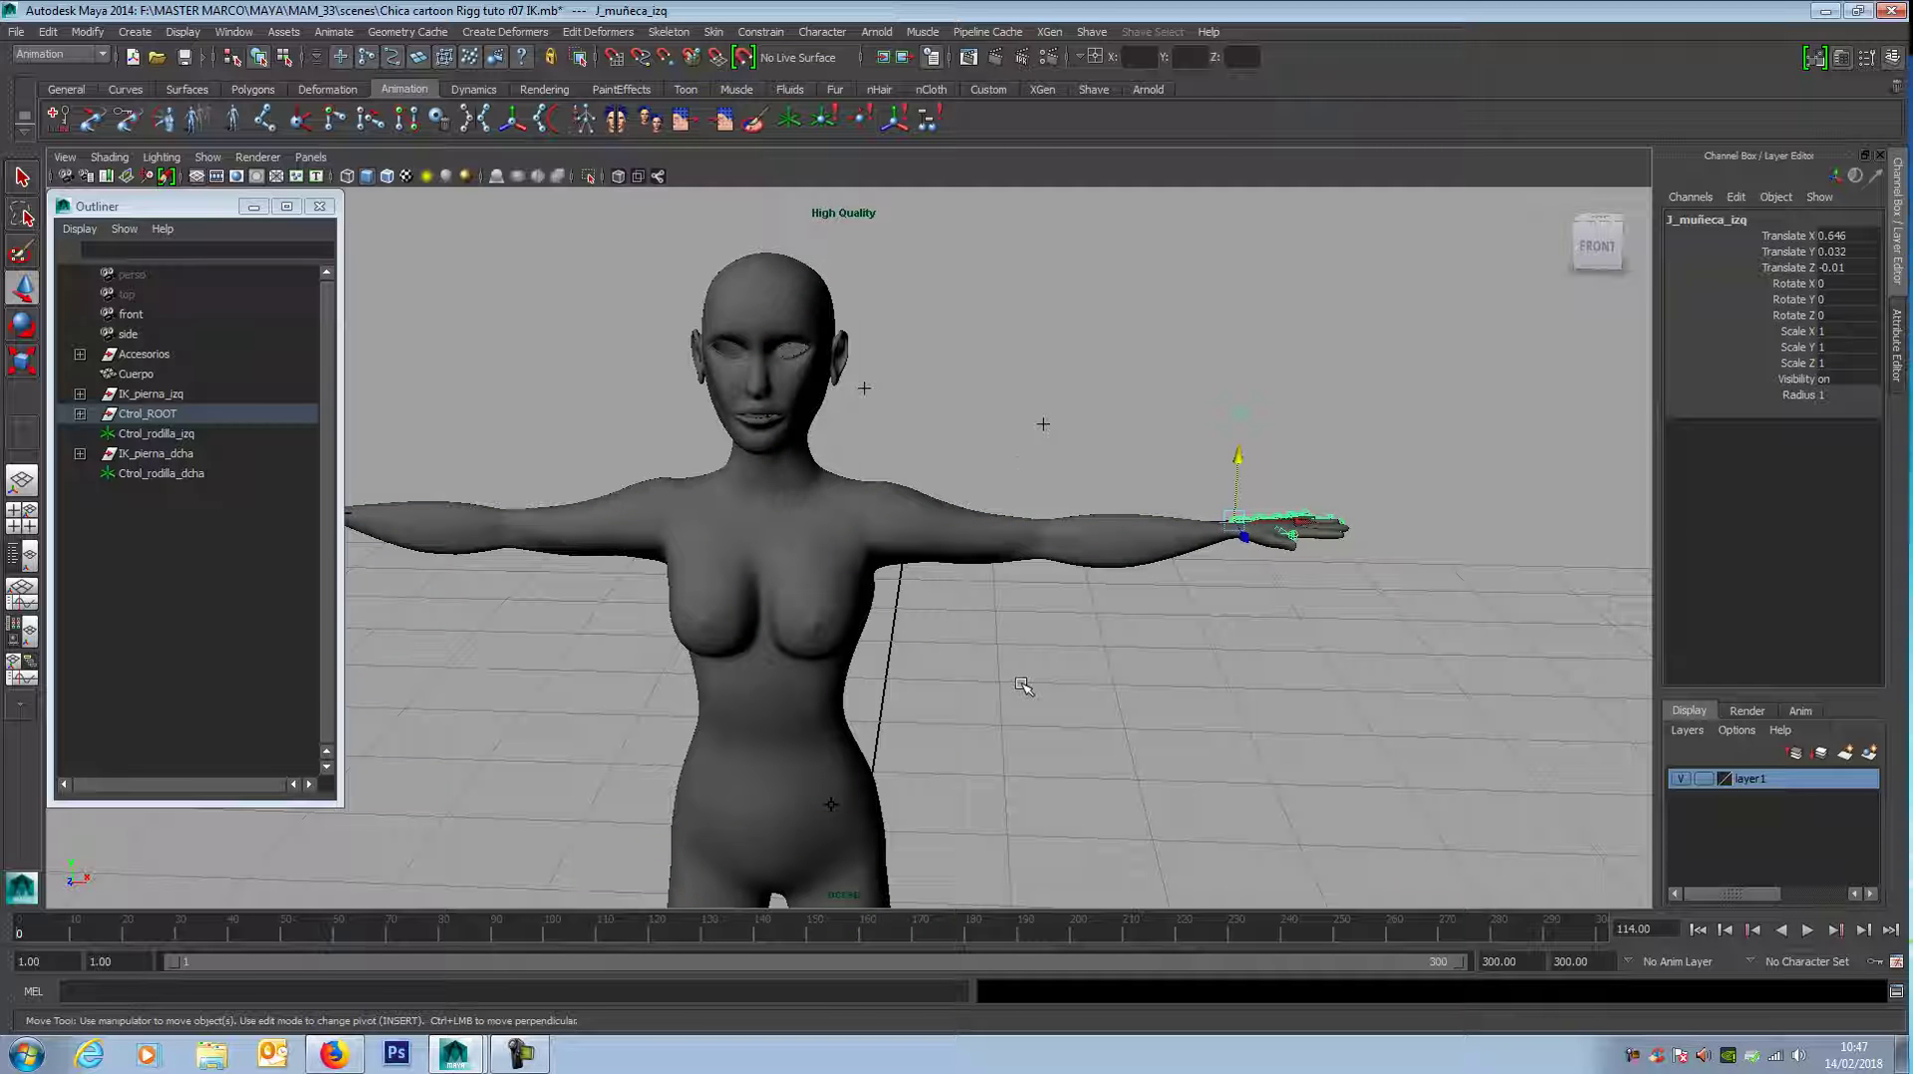
key("Up")
key("Up")
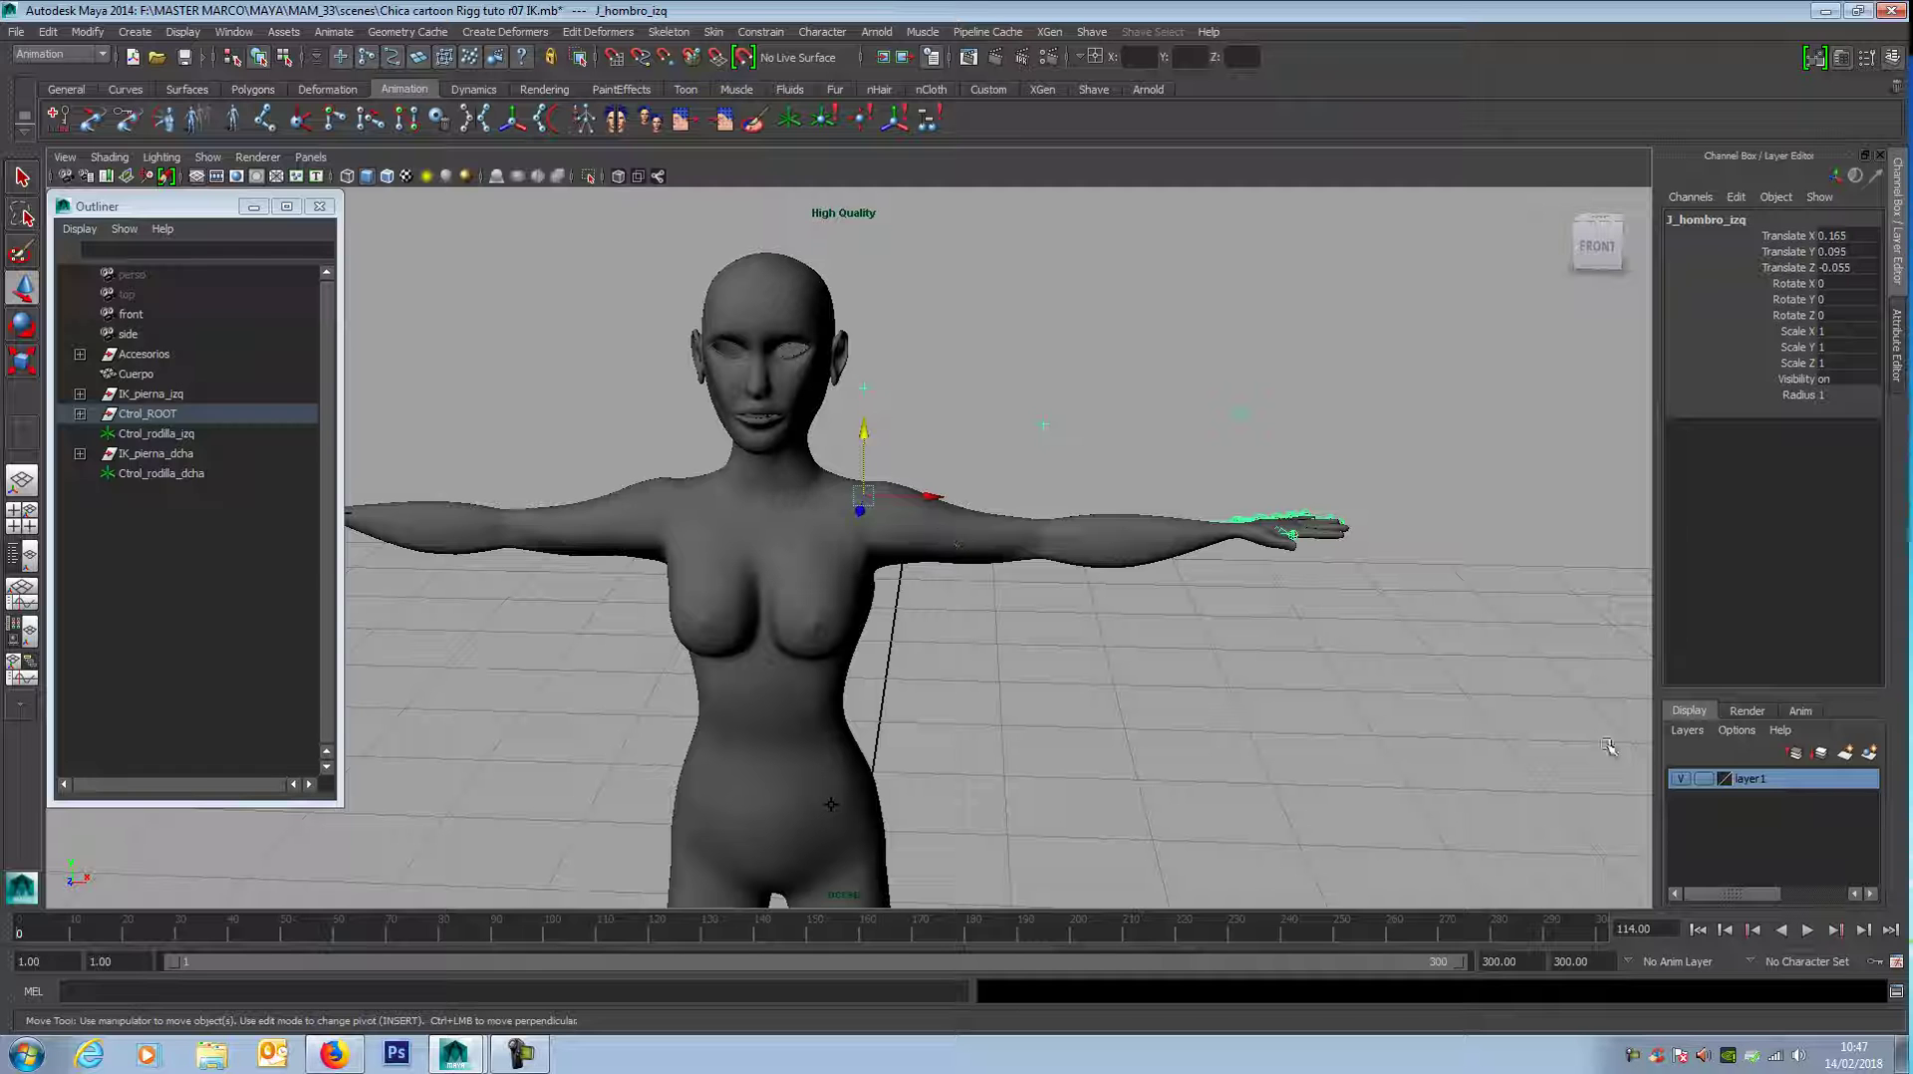
Step: Hide the layer1 body and display the selection handles of the right arm's wrist, elbow and shoulder joints, including J_codo_dcha and J_hombro_dcha
left_click(1682, 778)
middle_click_drag(871, 649, 1119, 684, "alt")
scroll(817, 681, "up", 5)
middle_click_drag(713, 676, 877, 701, "alt")
left_click(667, 440)
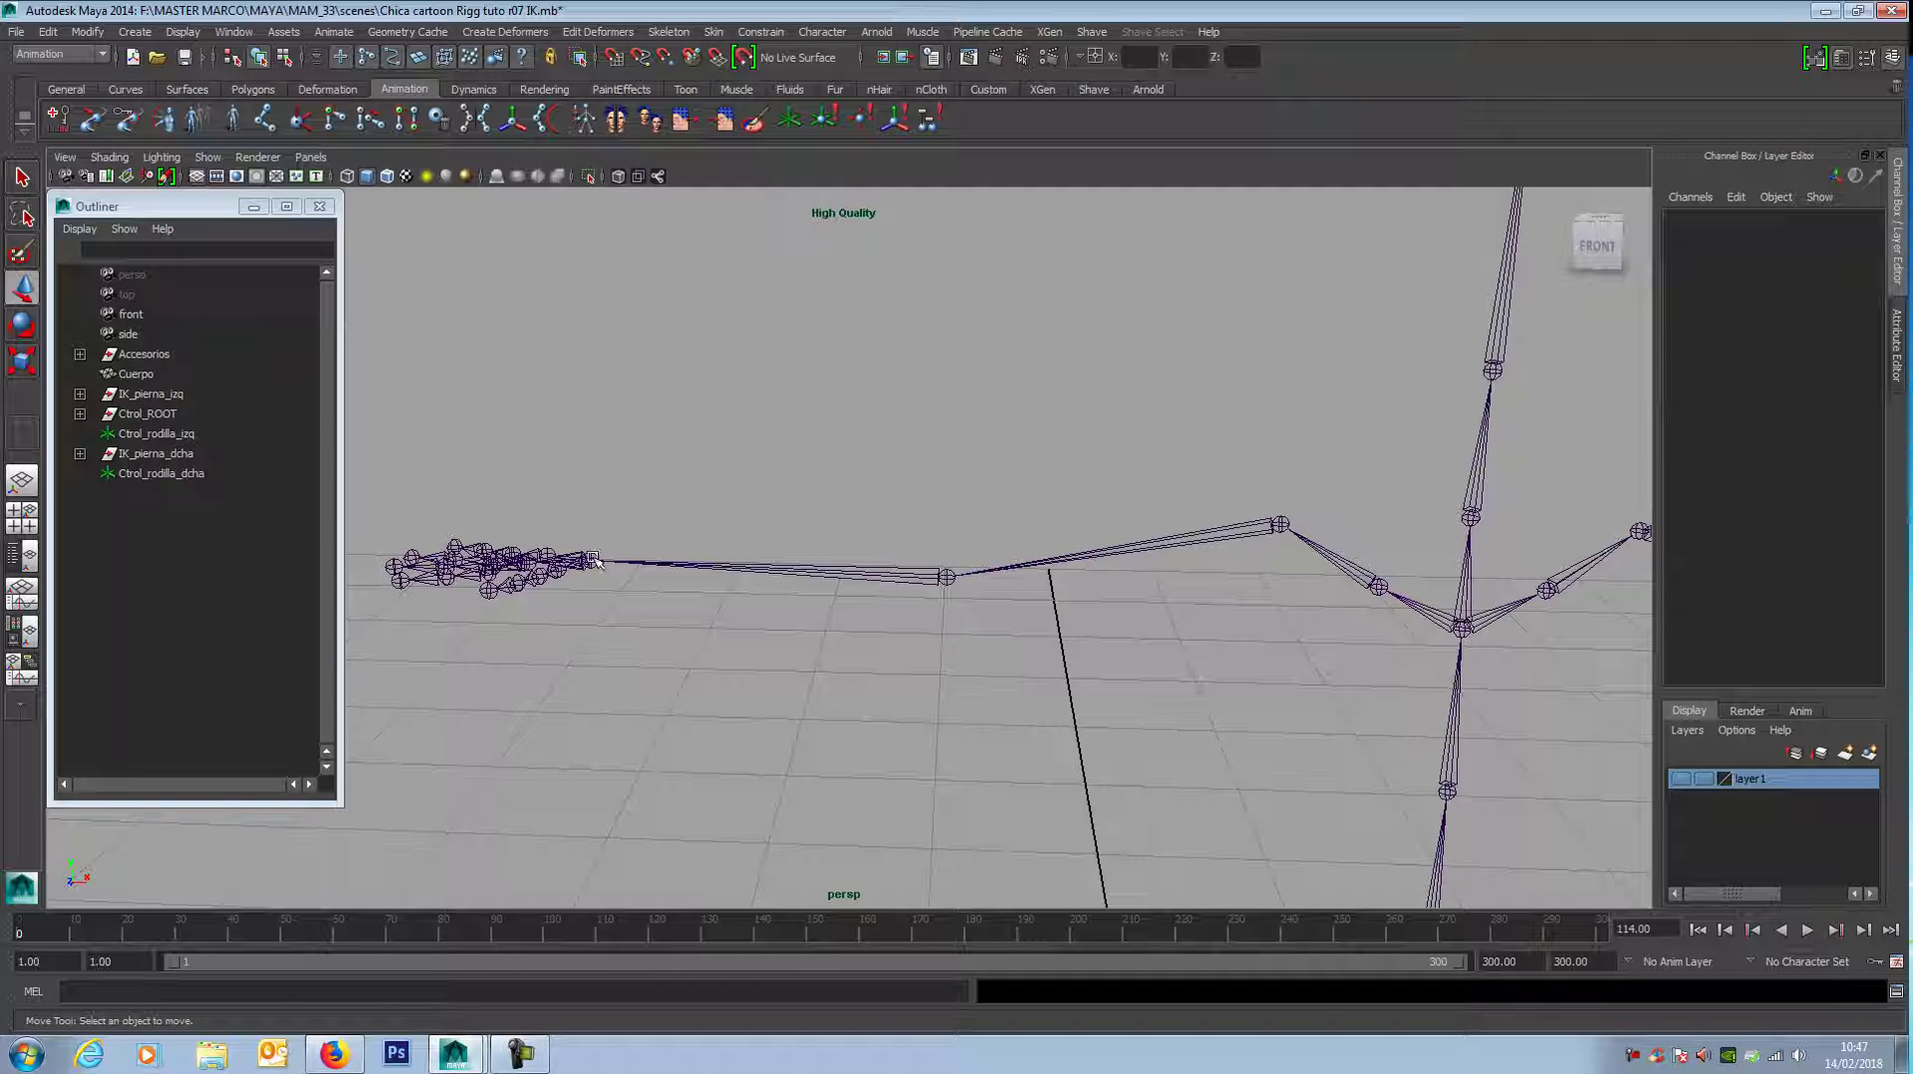
left_click(593, 560)
left_click(950, 577)
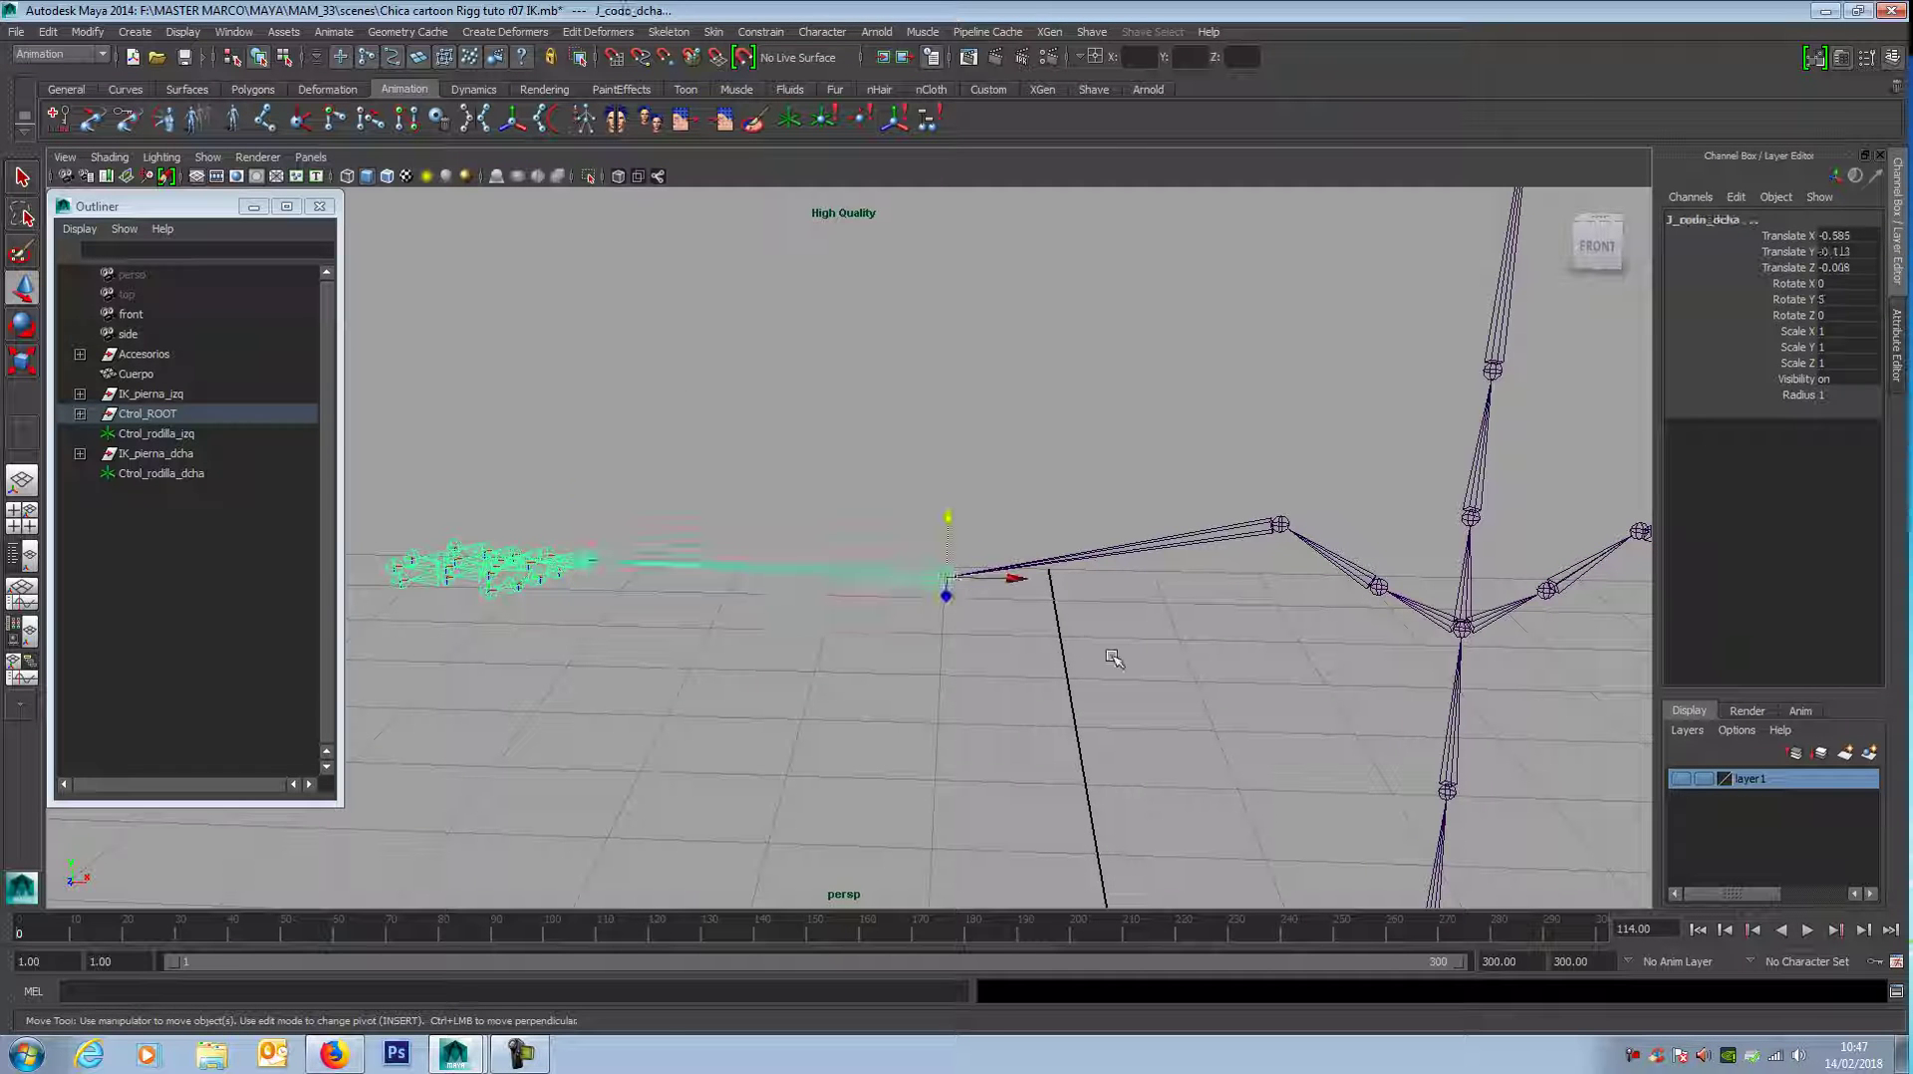
left_click(1281, 524)
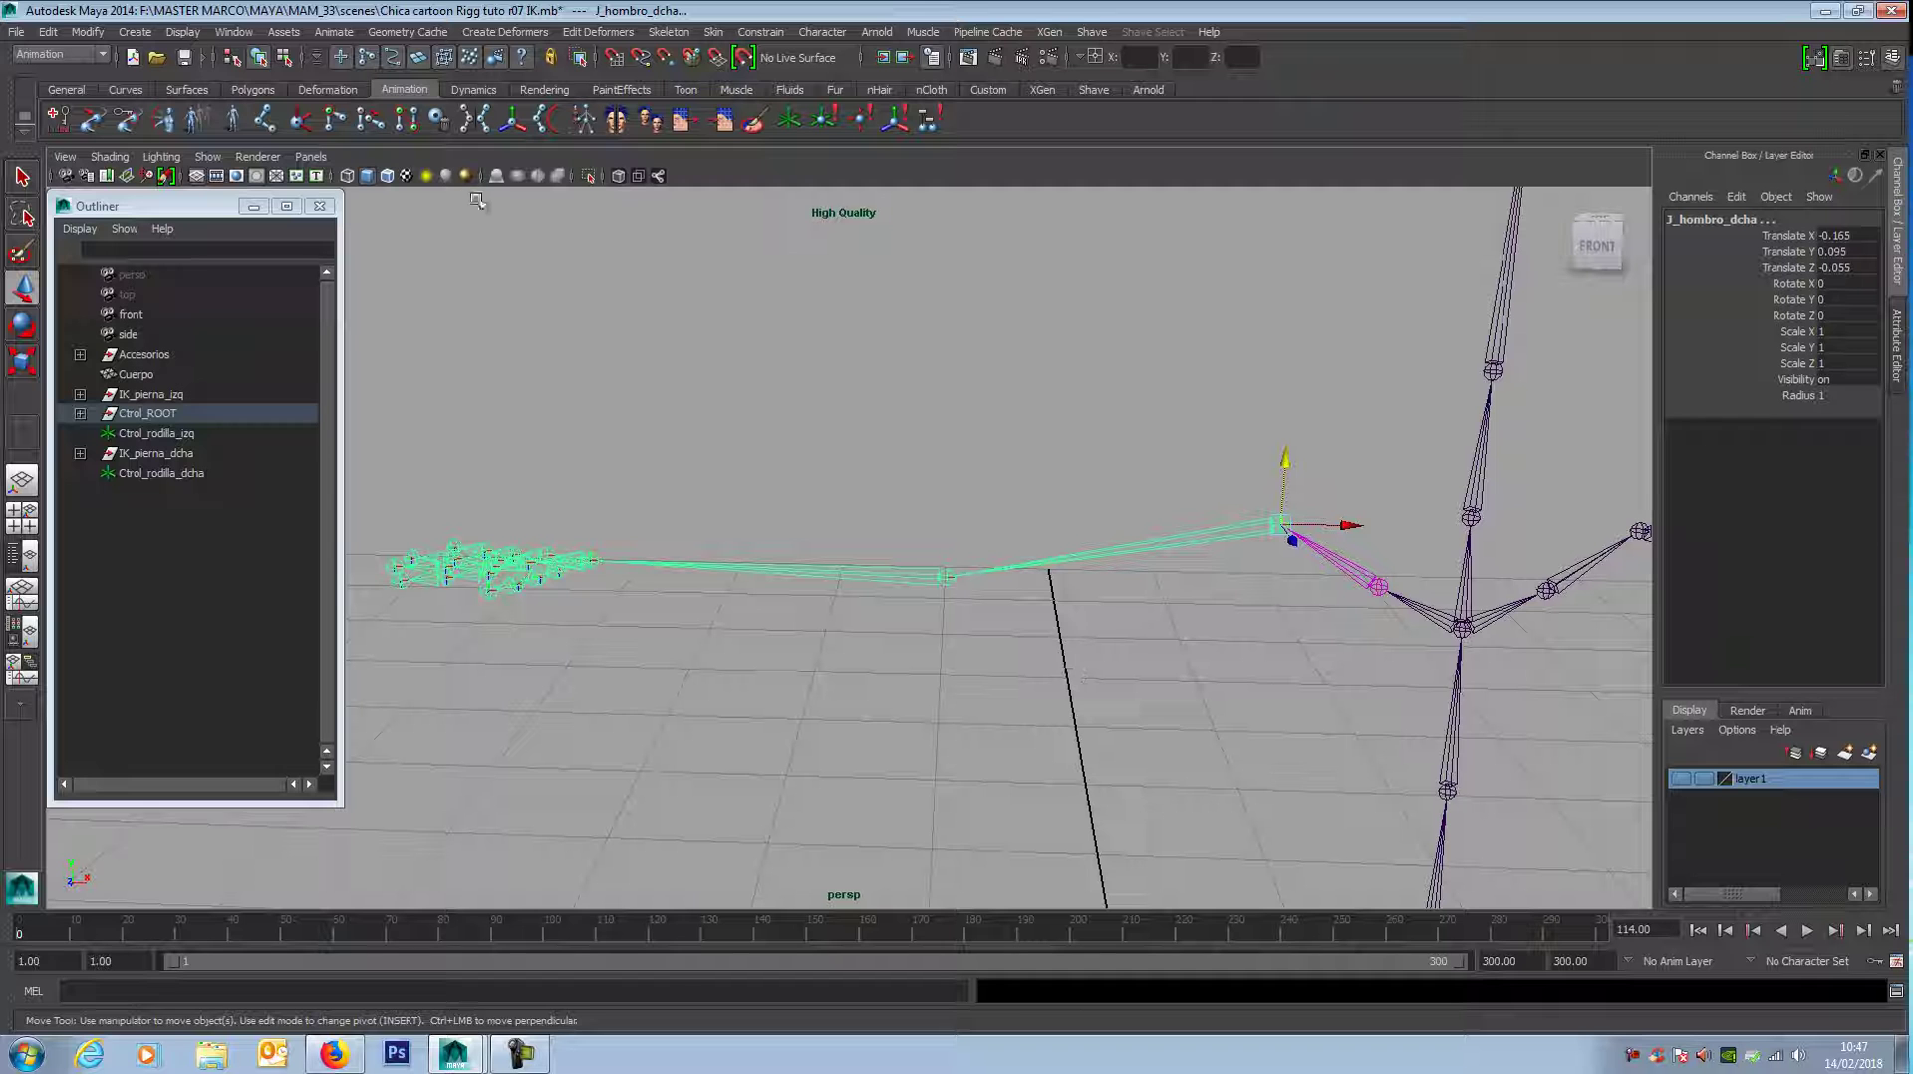
left_click(182, 32)
mouse_move(231, 123)
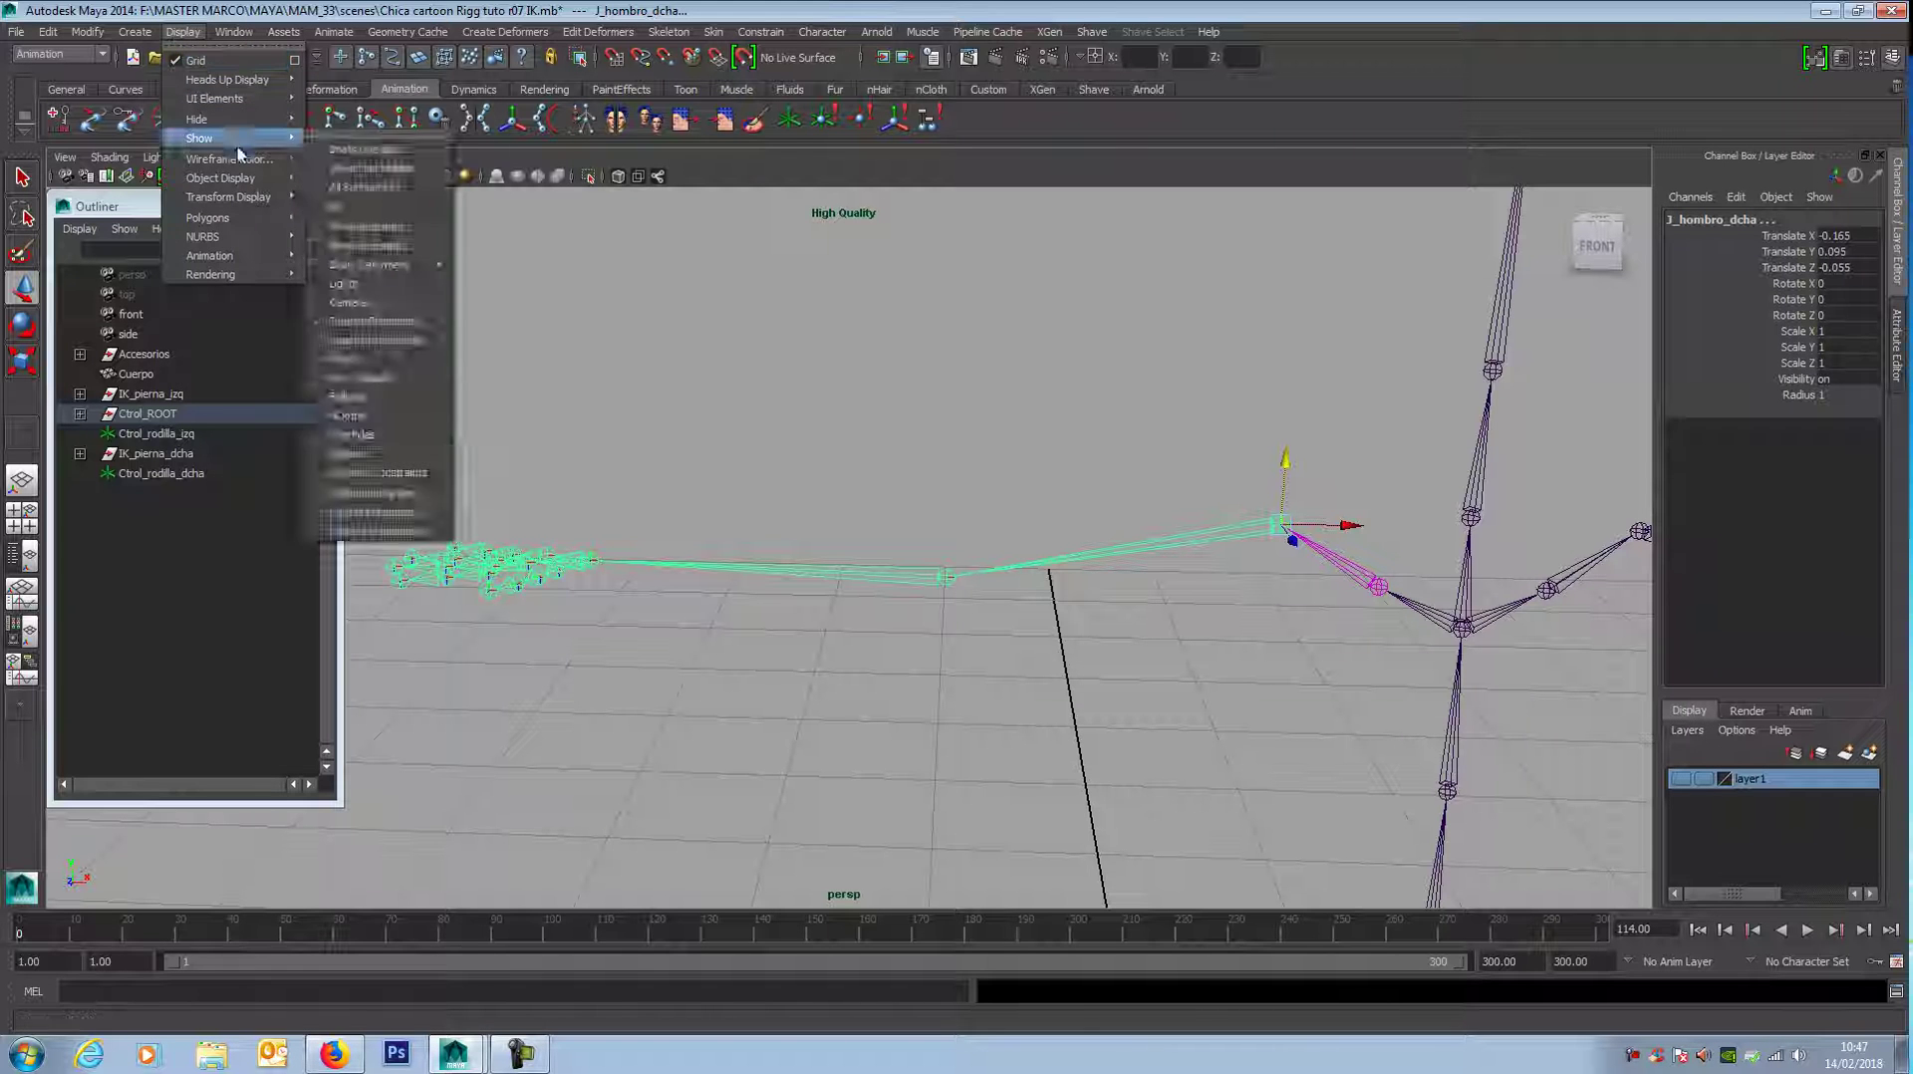
mouse_move(254, 197)
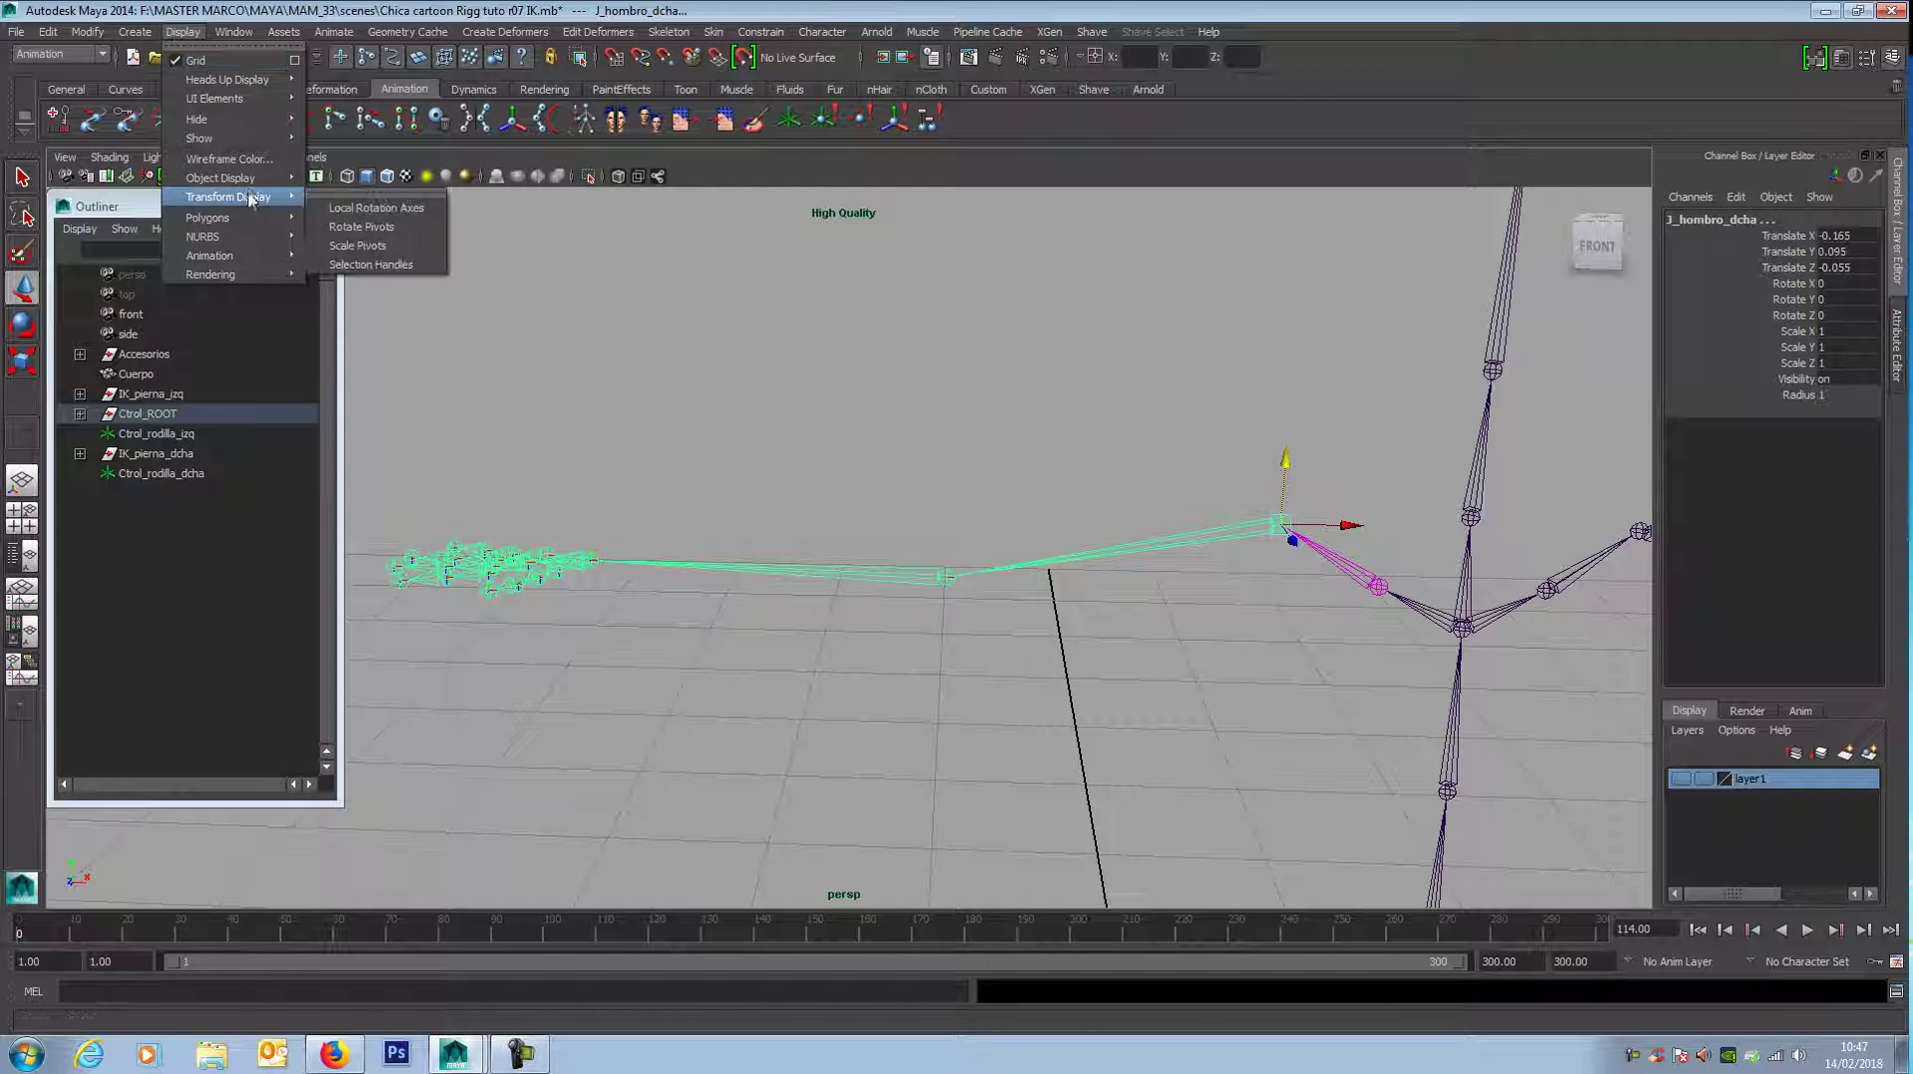
left_click(371, 264)
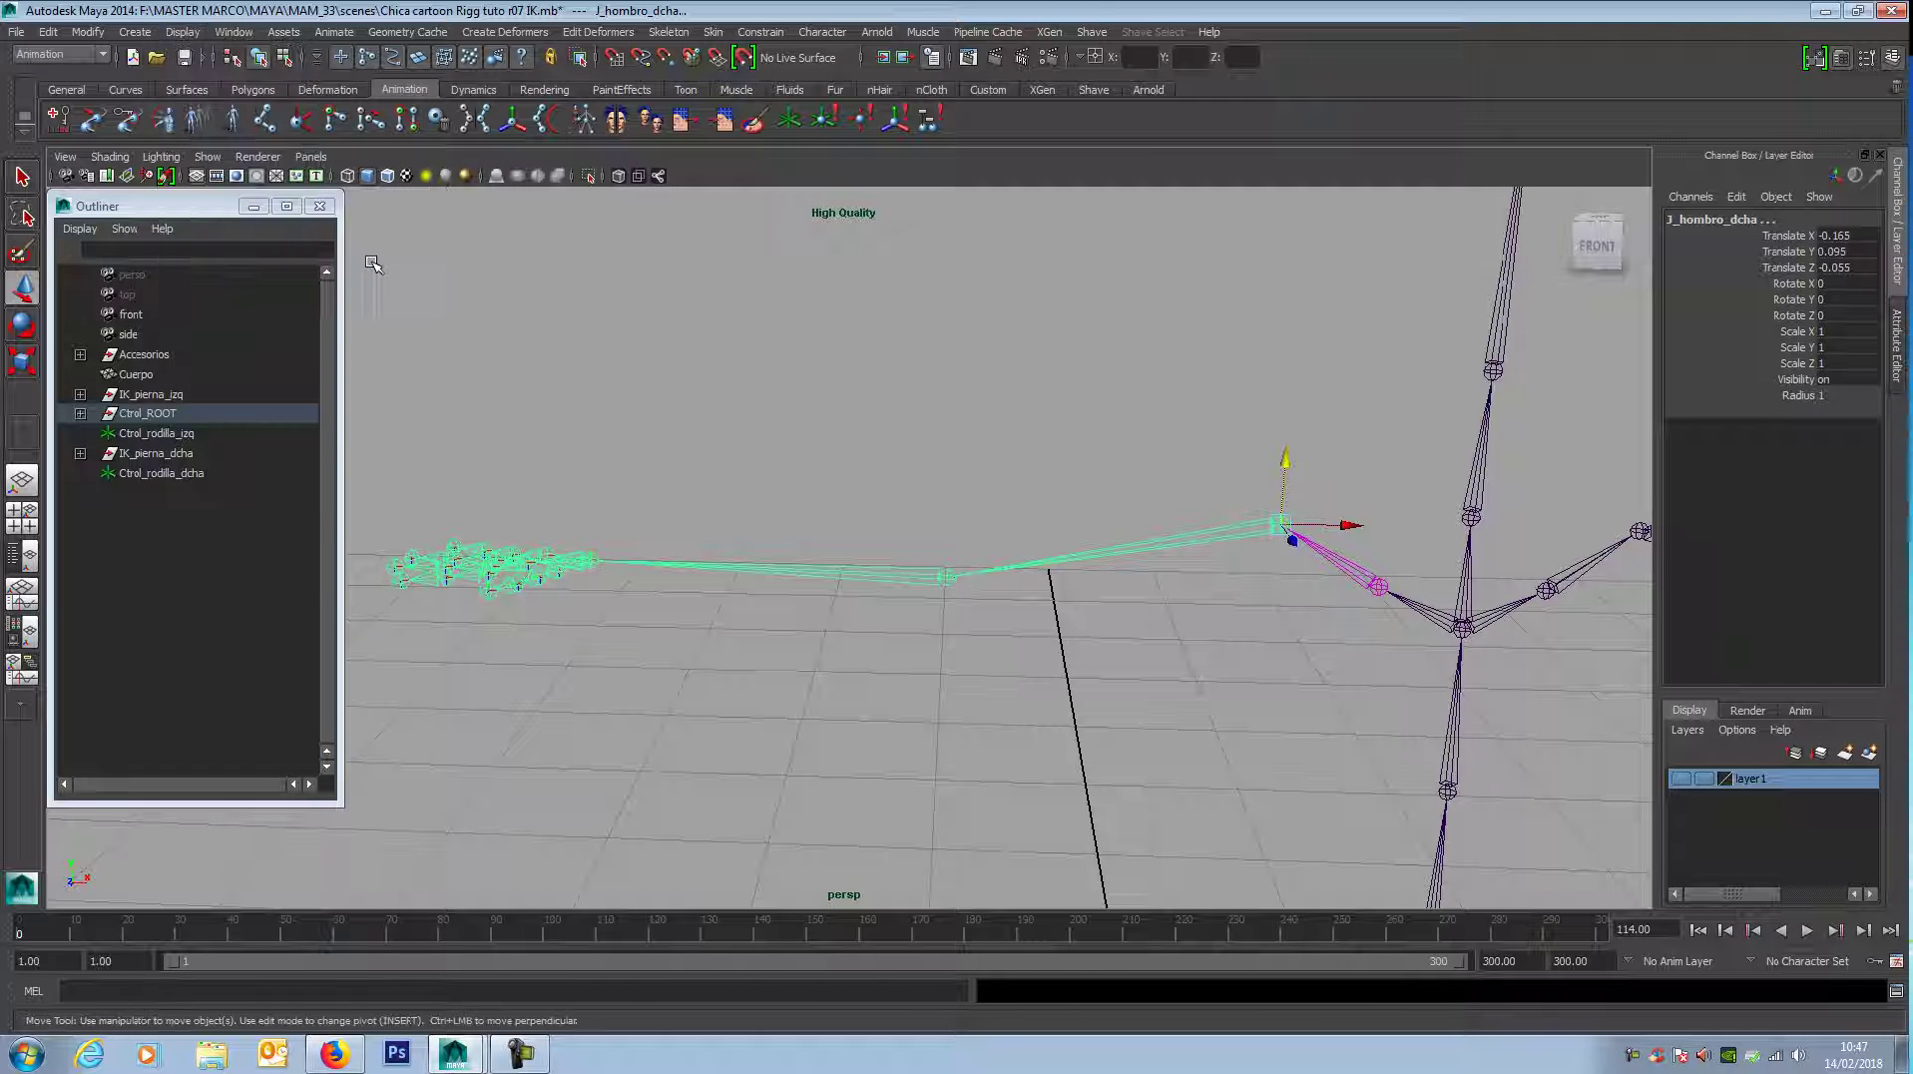
Step: Select the right shoulder, elbow and wrist handles as components, move them straight up above the arm, and return to object selection
left_click(283, 58)
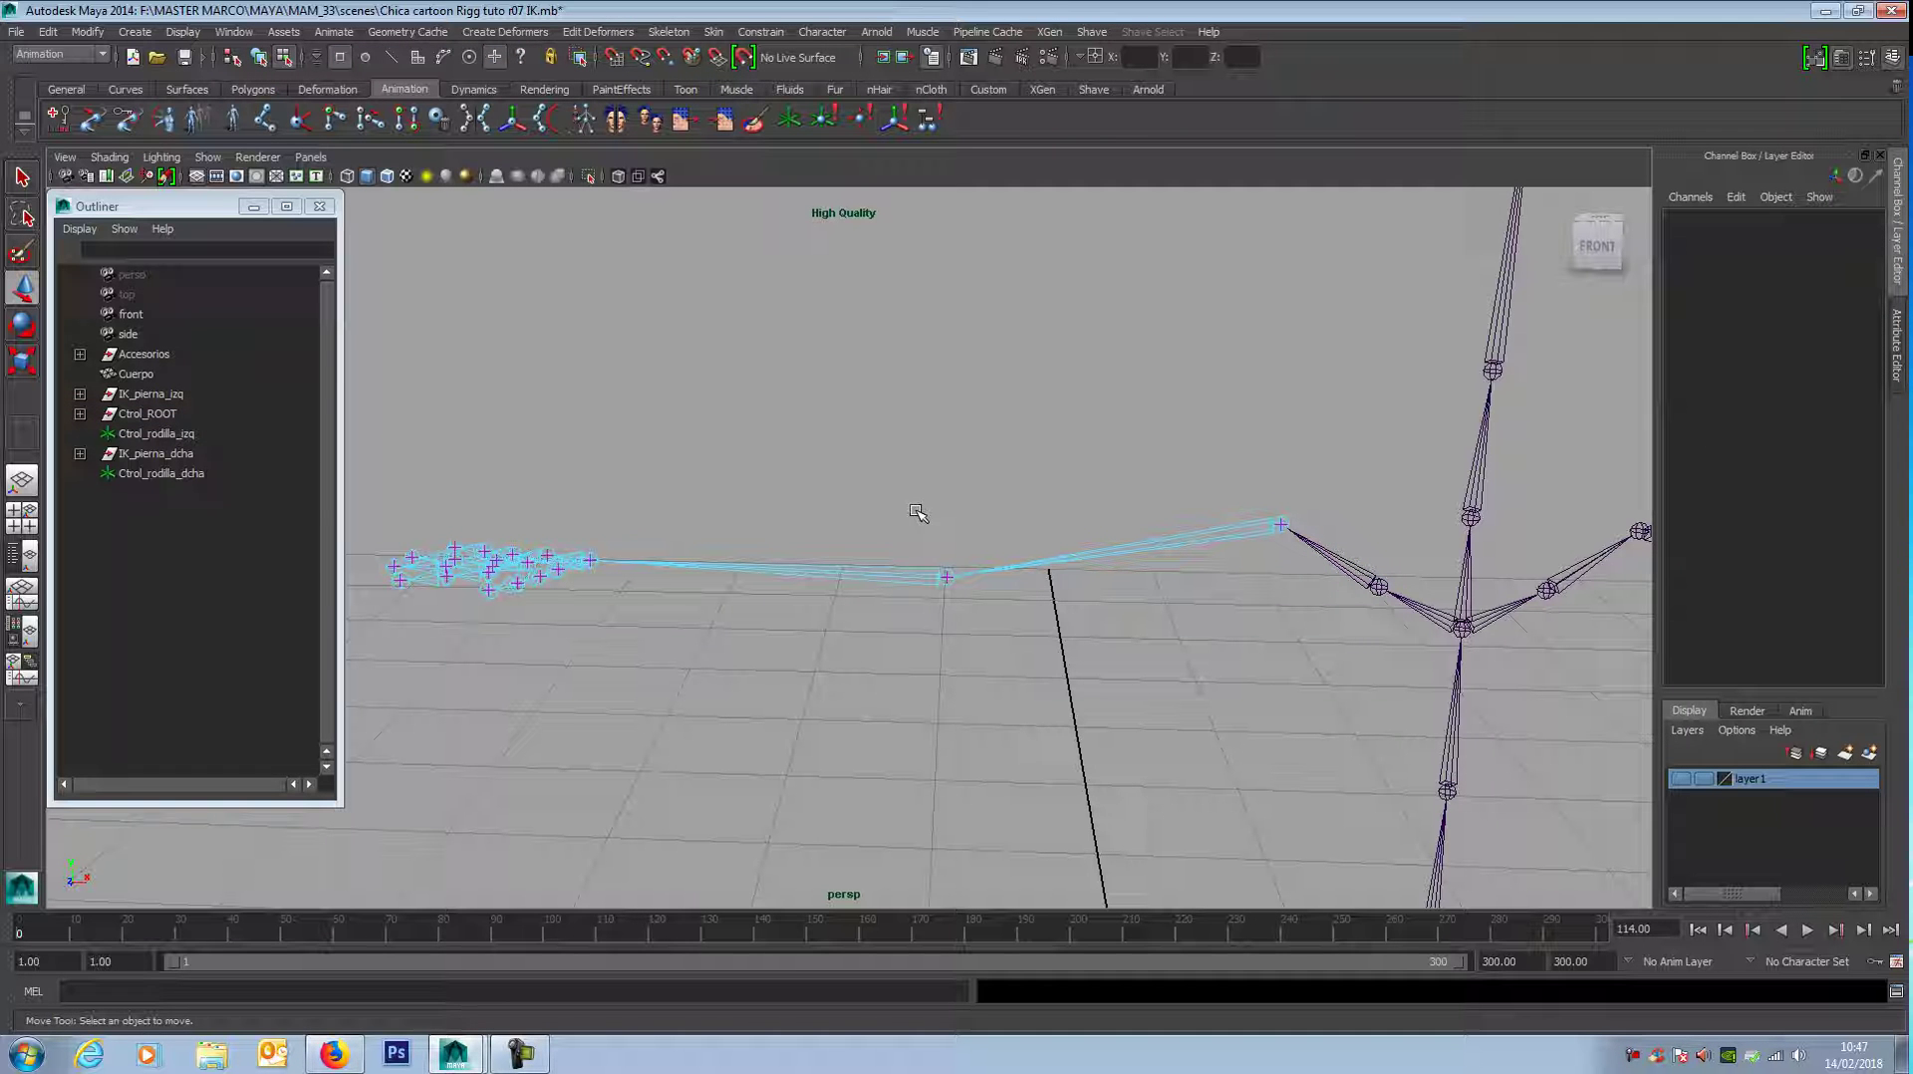
right_click_drag(1284, 556, 1242, 661, "alt")
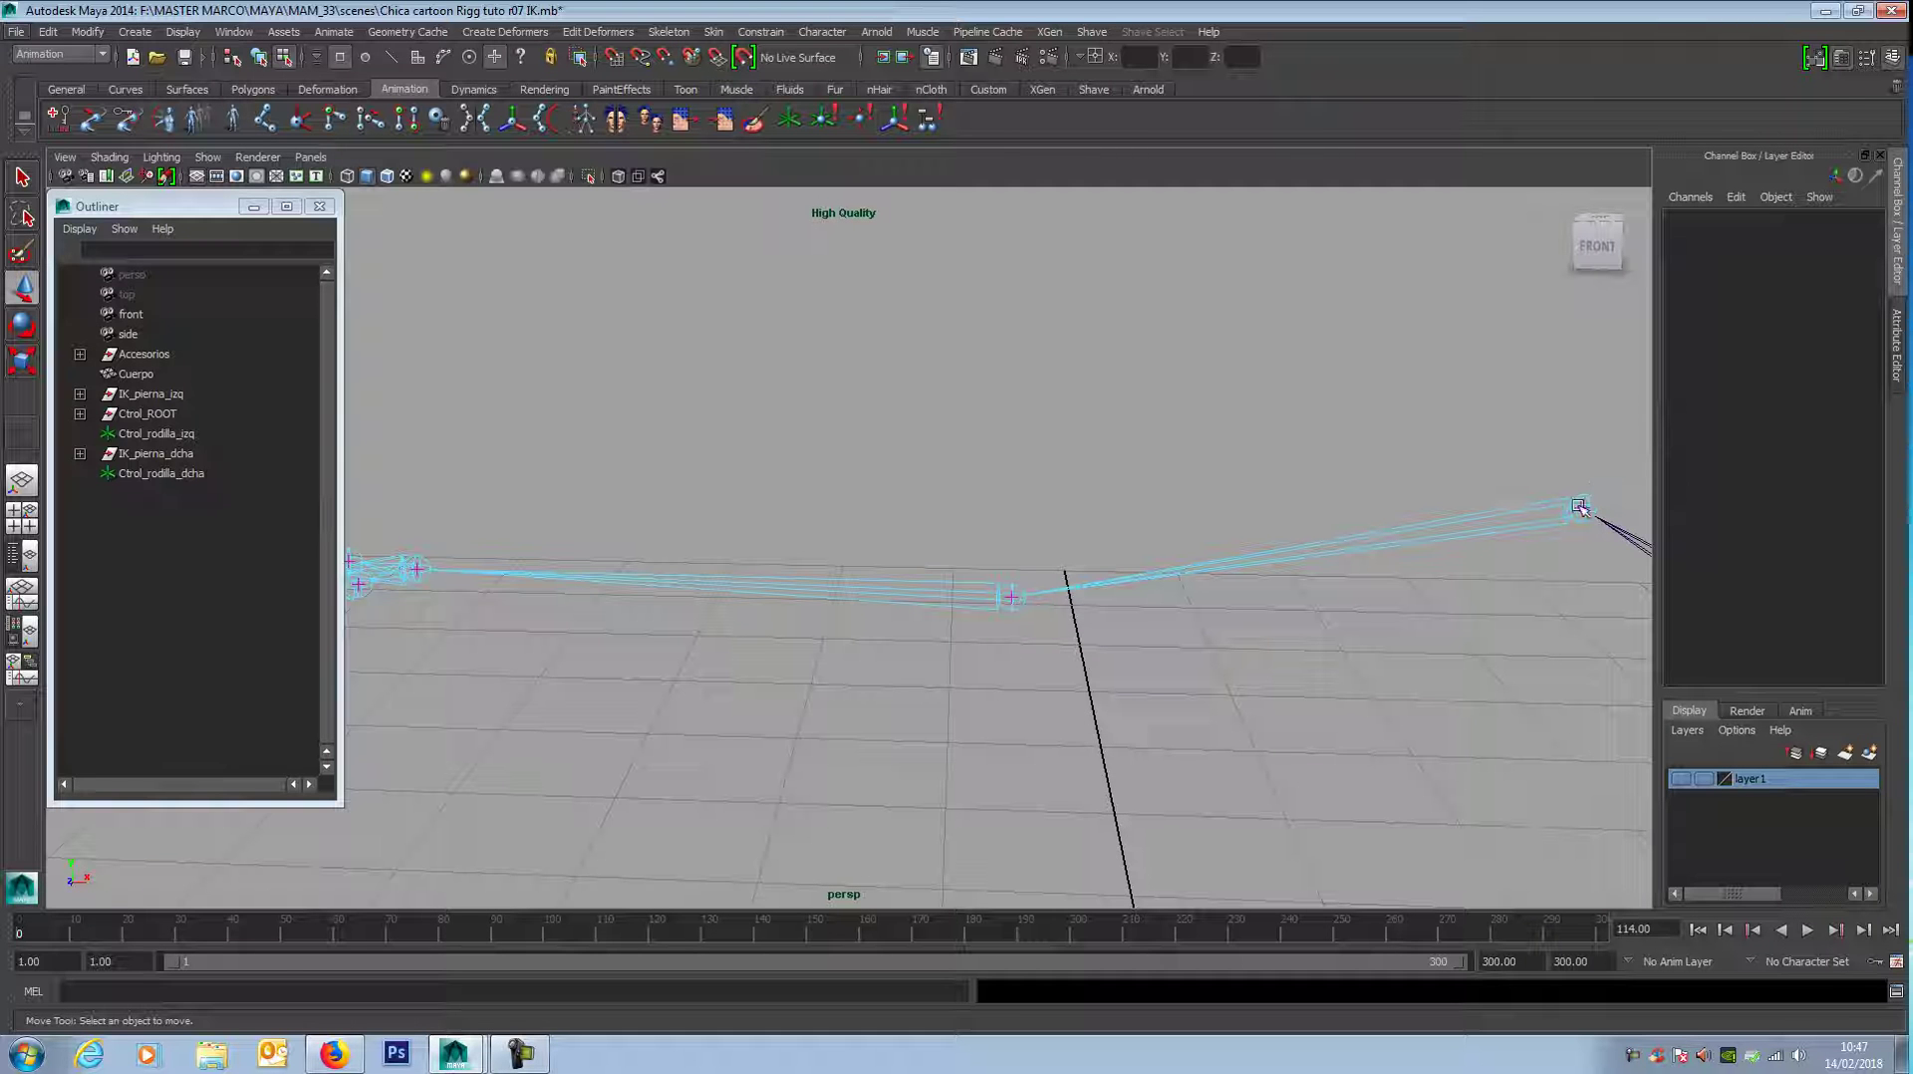
left_click(1583, 507)
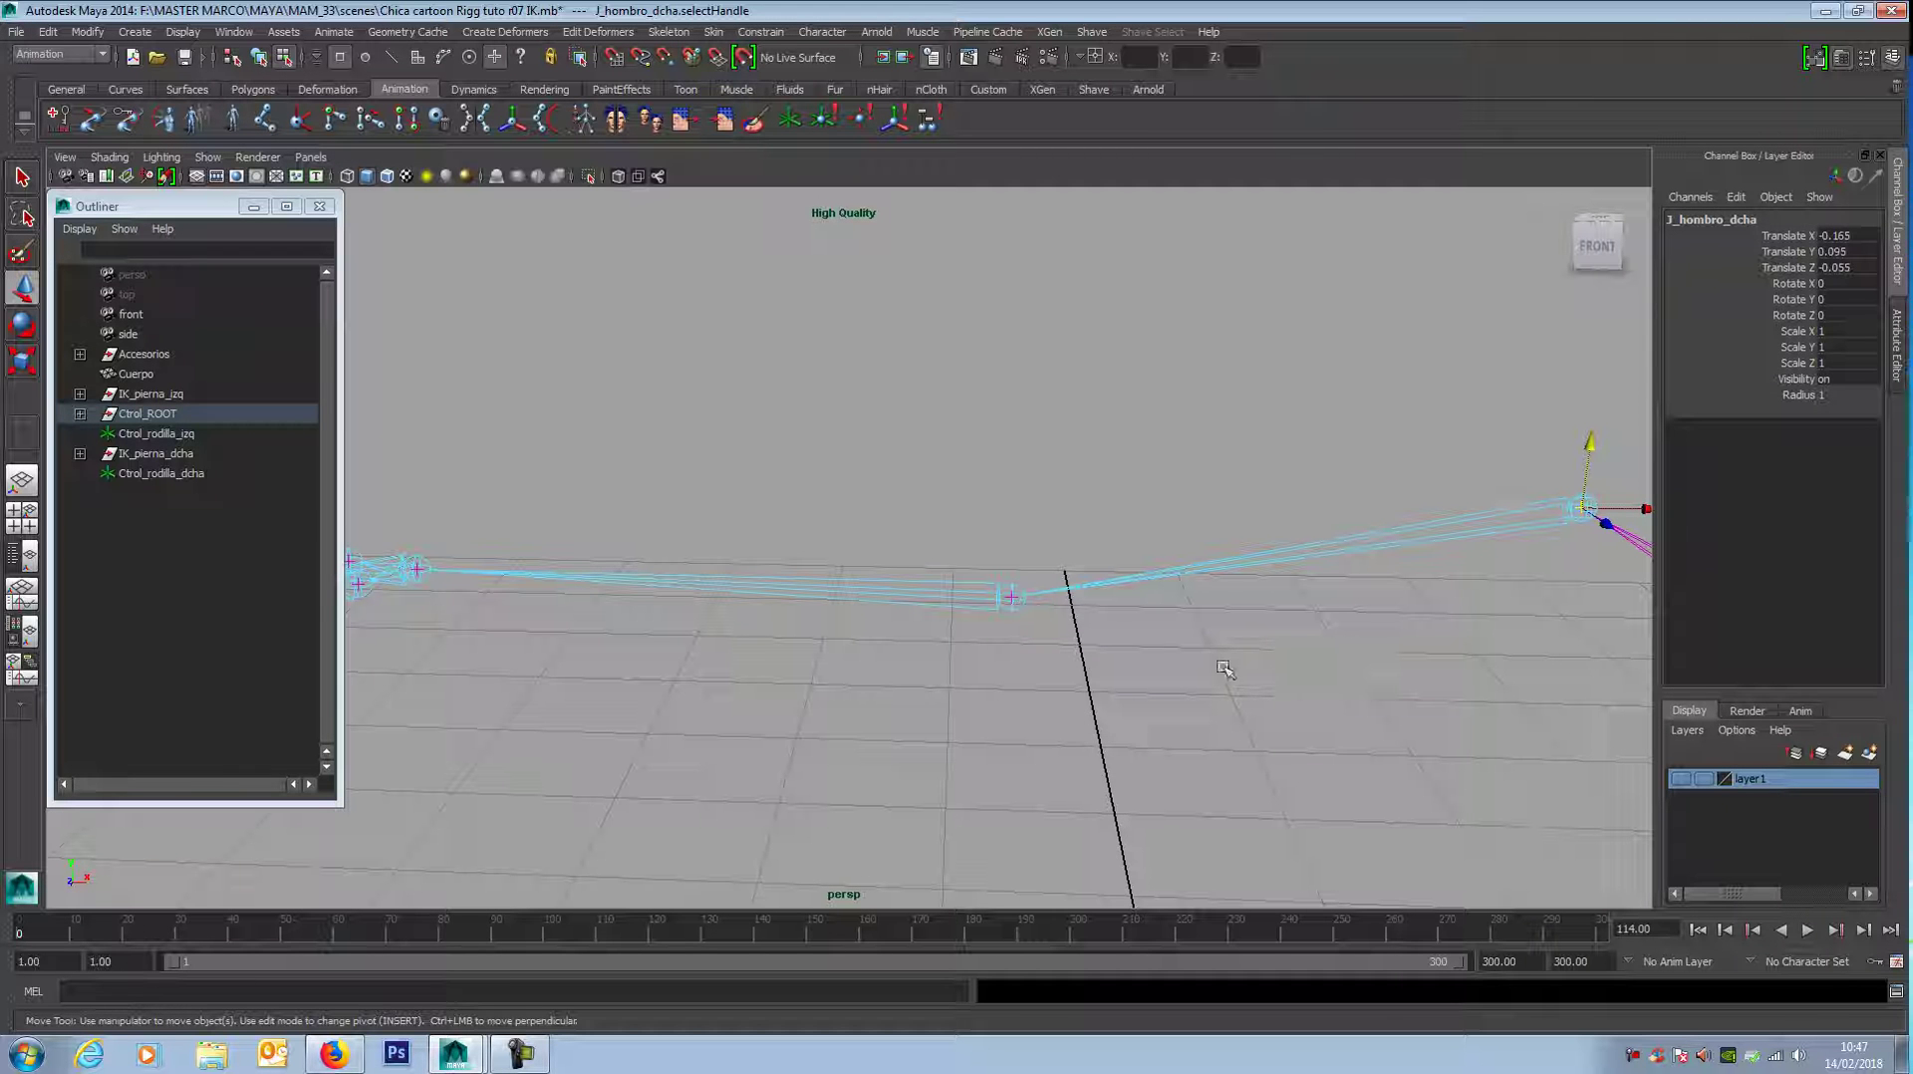
left_click(1011, 596)
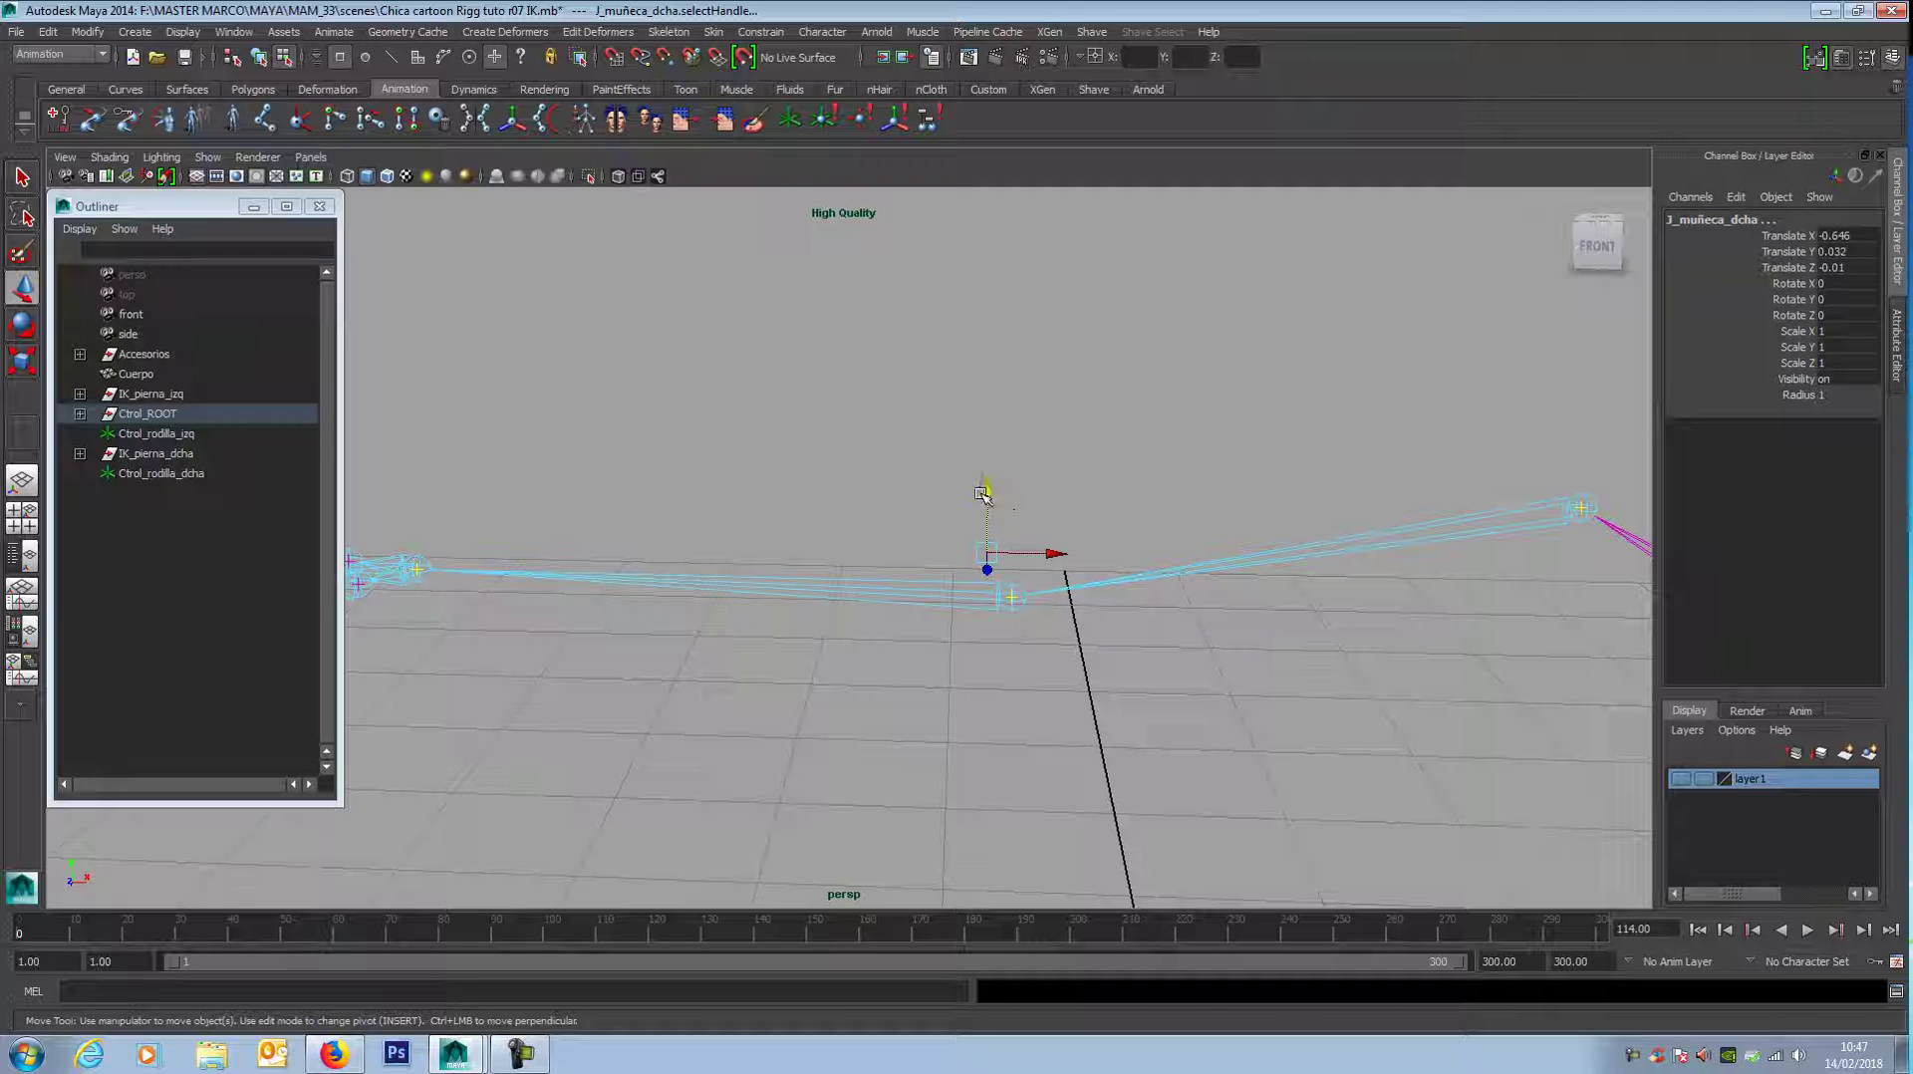
left_click_drag(986, 495, 996, 214)
scroll(1109, 442, "down", 3)
scroll(1110, 441, "down", 2)
left_click_drag(888, 416, 890, 394)
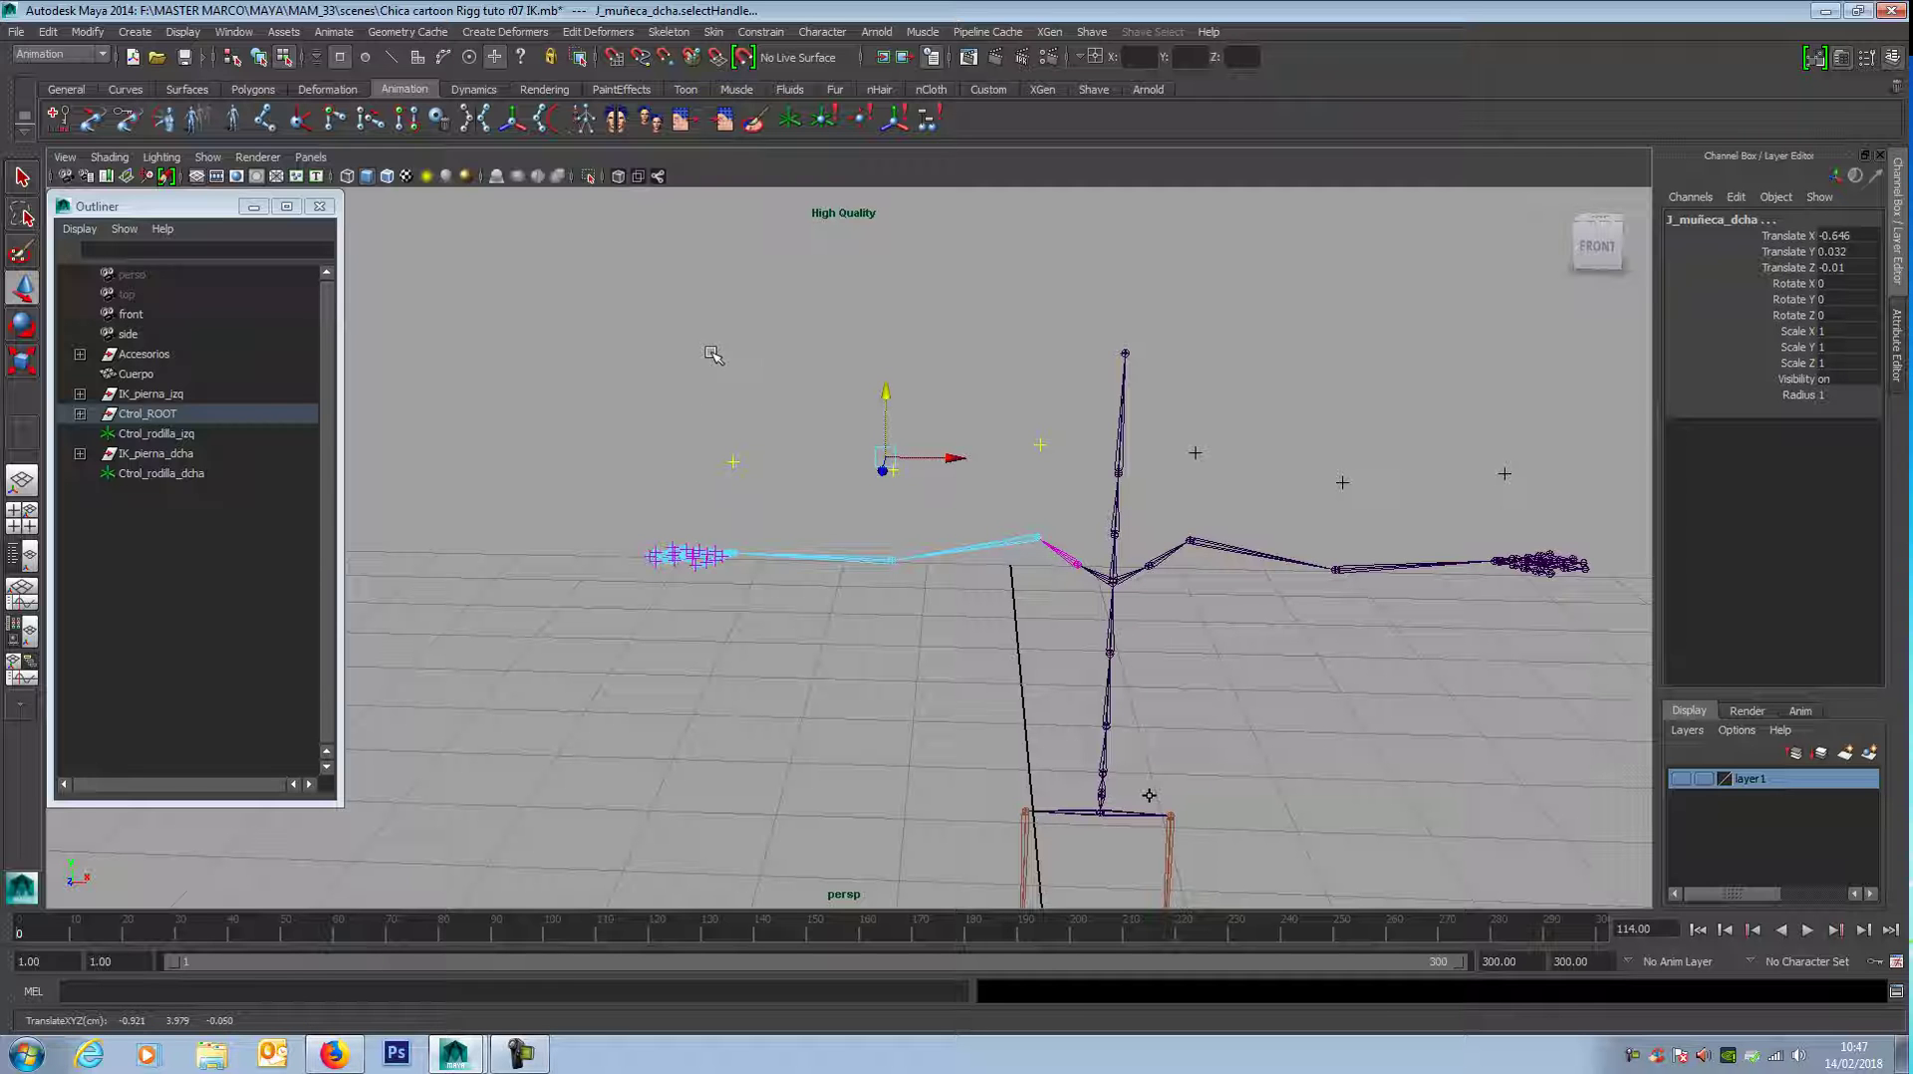
left_click(623, 369)
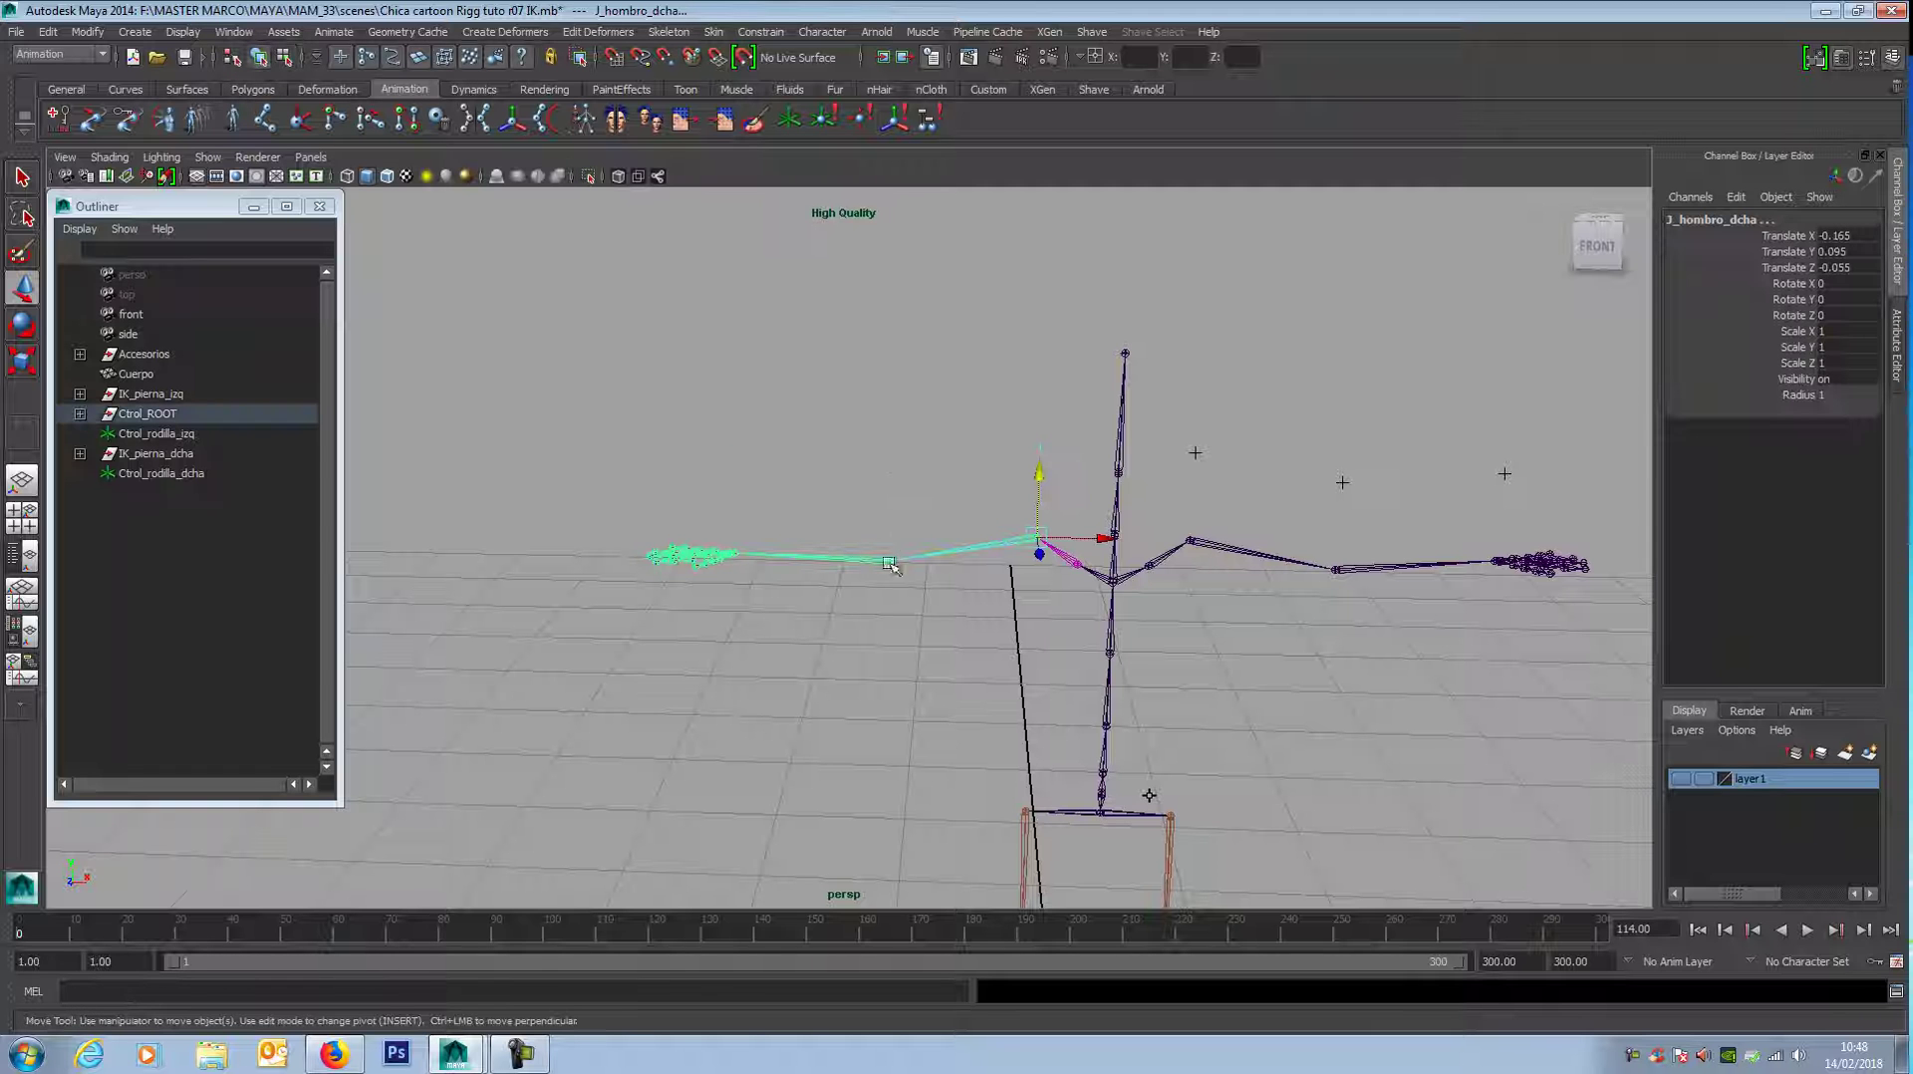
Step: Check the right arm's handles by selecting joints through them with the layer1 body shown, and hide the body again
middle_click_drag(1246, 700, 1199, 690, "alt")
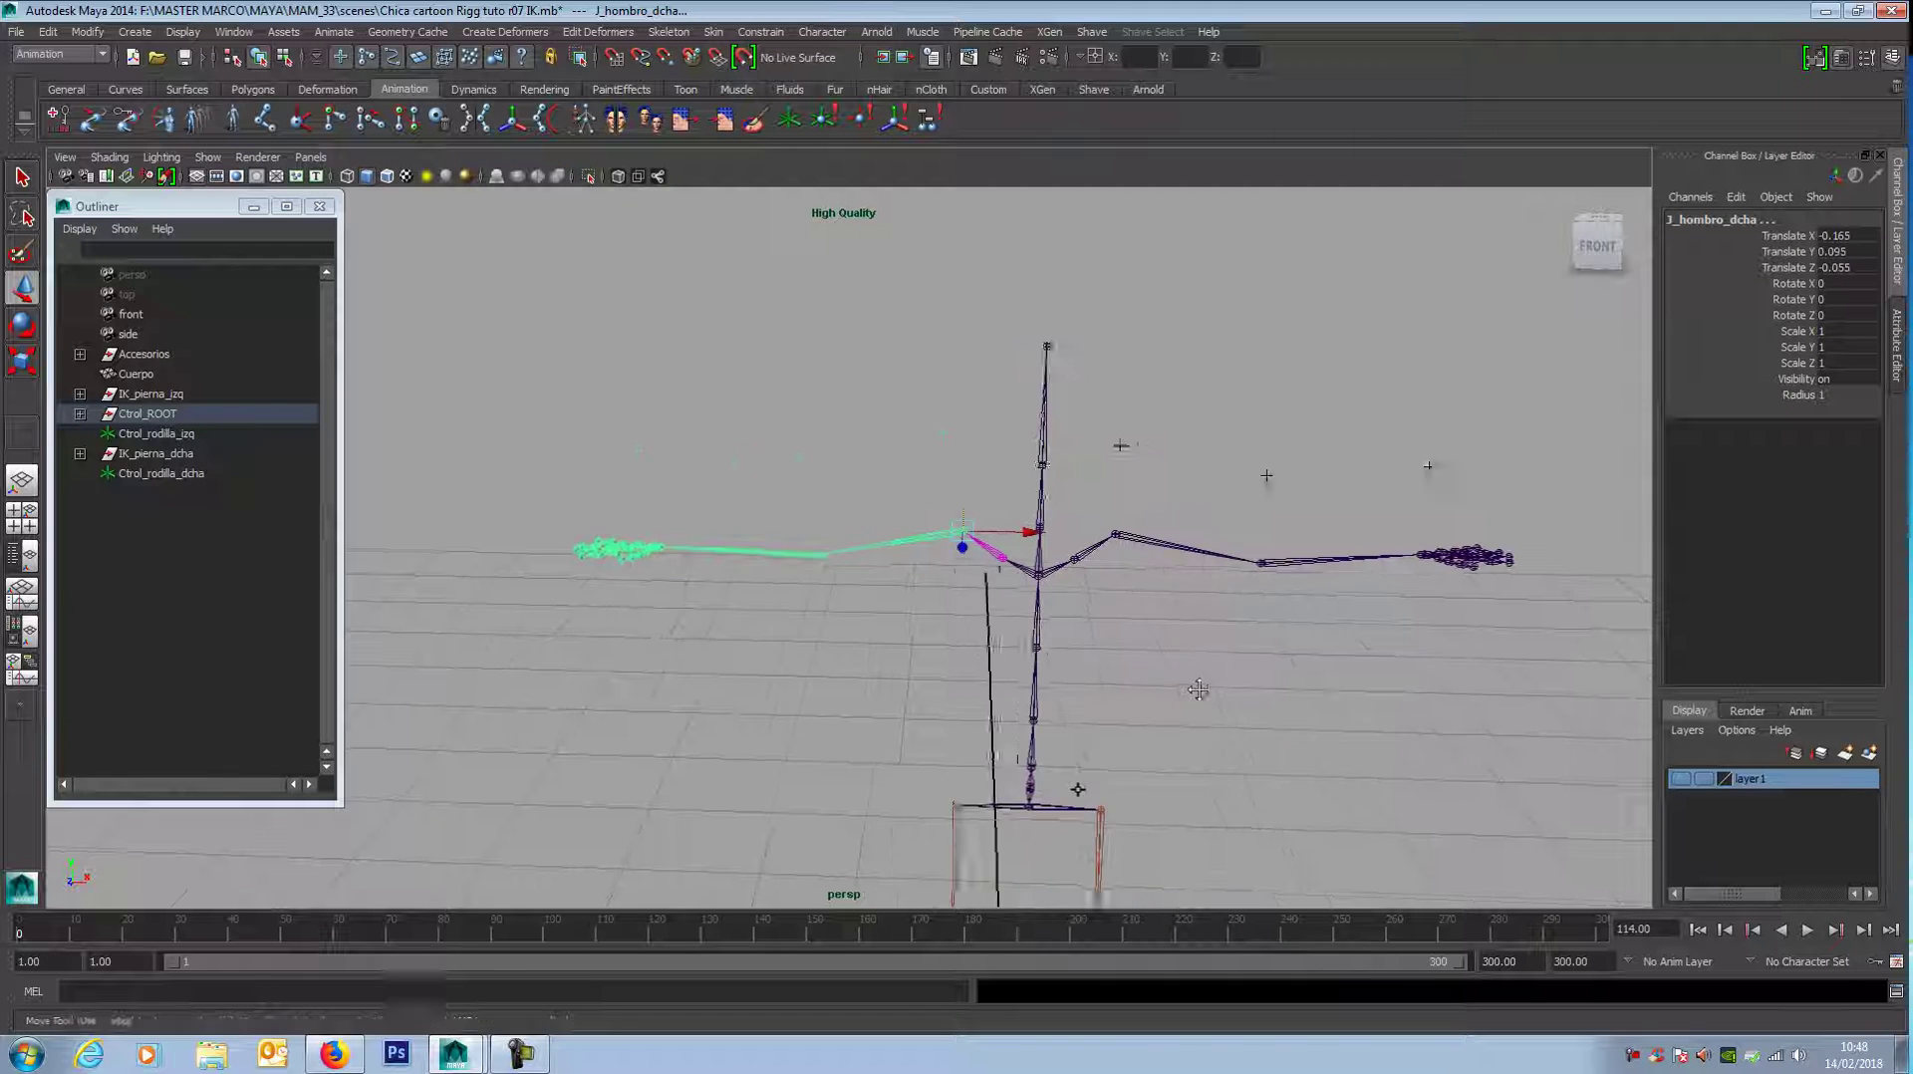
left_click(1681, 778)
left_click_drag(763, 429, 808, 469)
left_click_drag(619, 424, 654, 462)
key("Up")
key("Up")
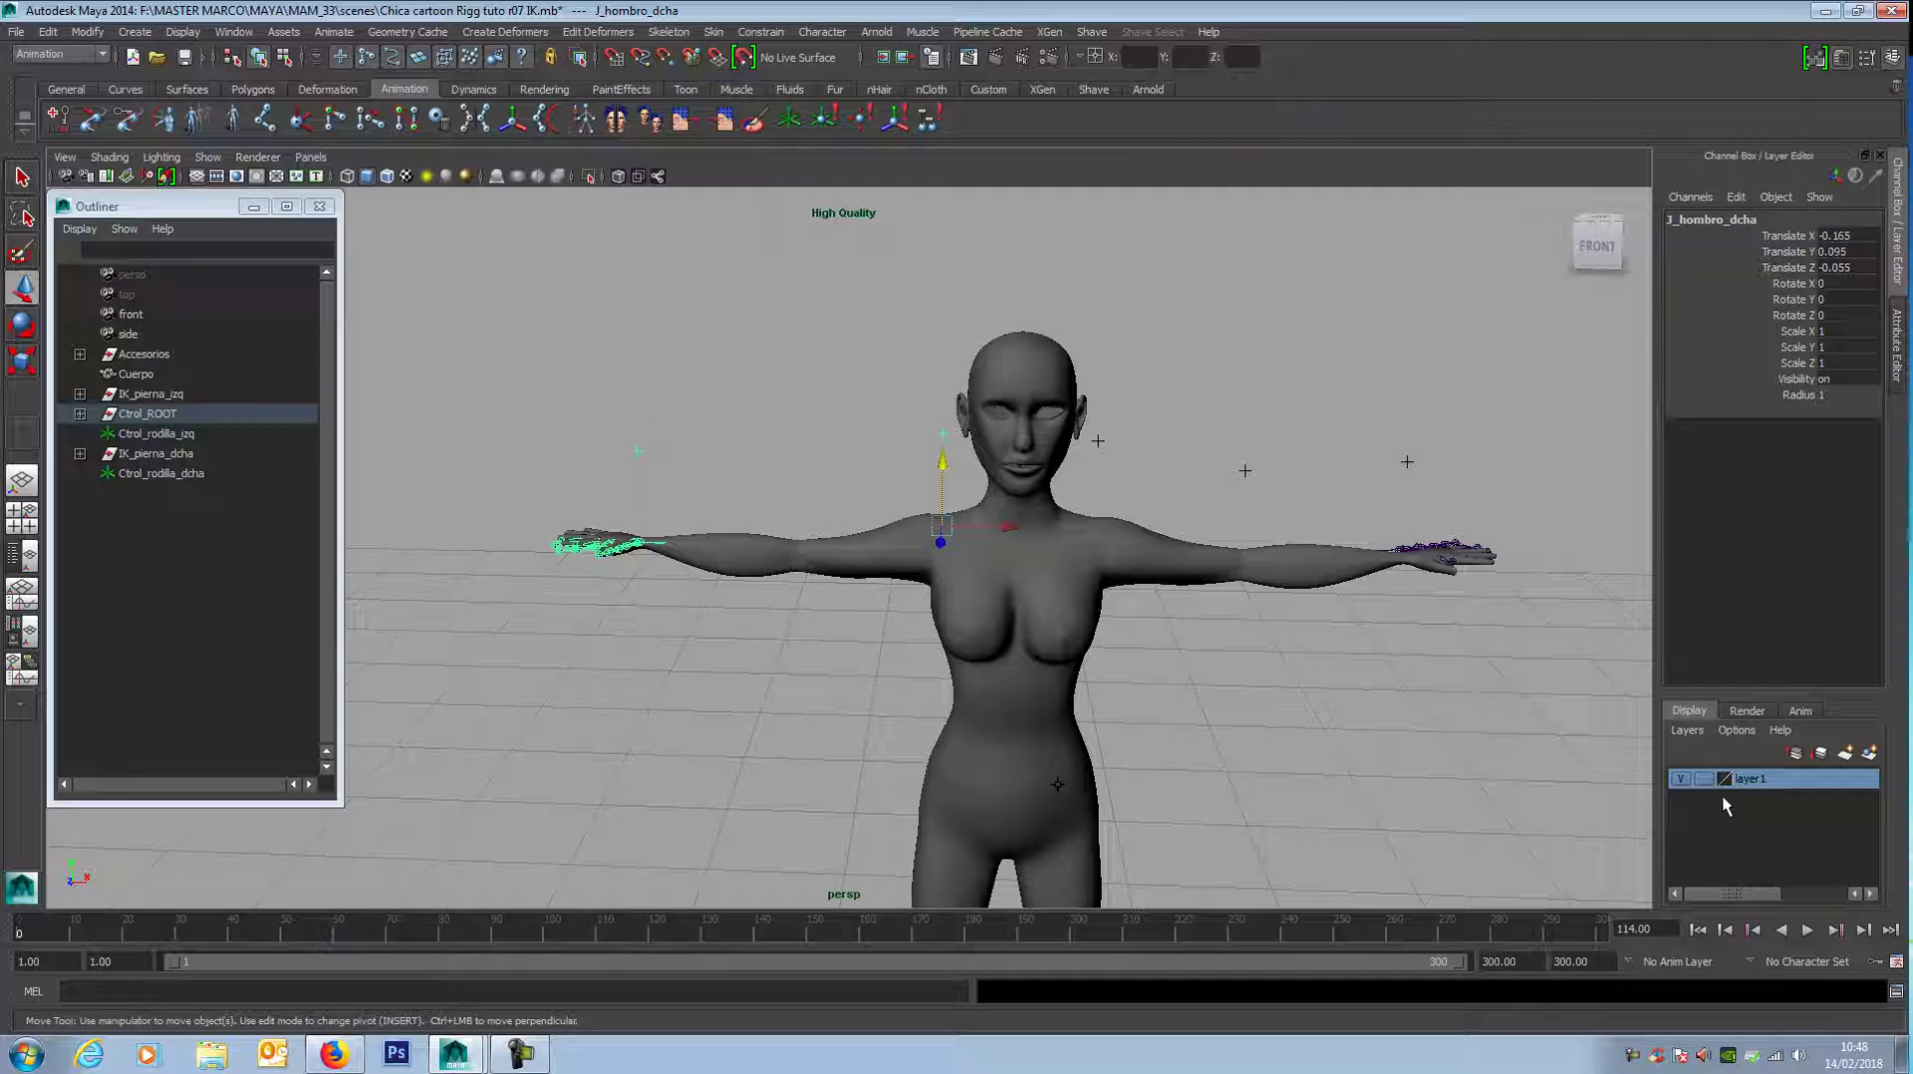
left_click(1683, 781)
left_click_drag(1146, 850, 1124, 720, "alt")
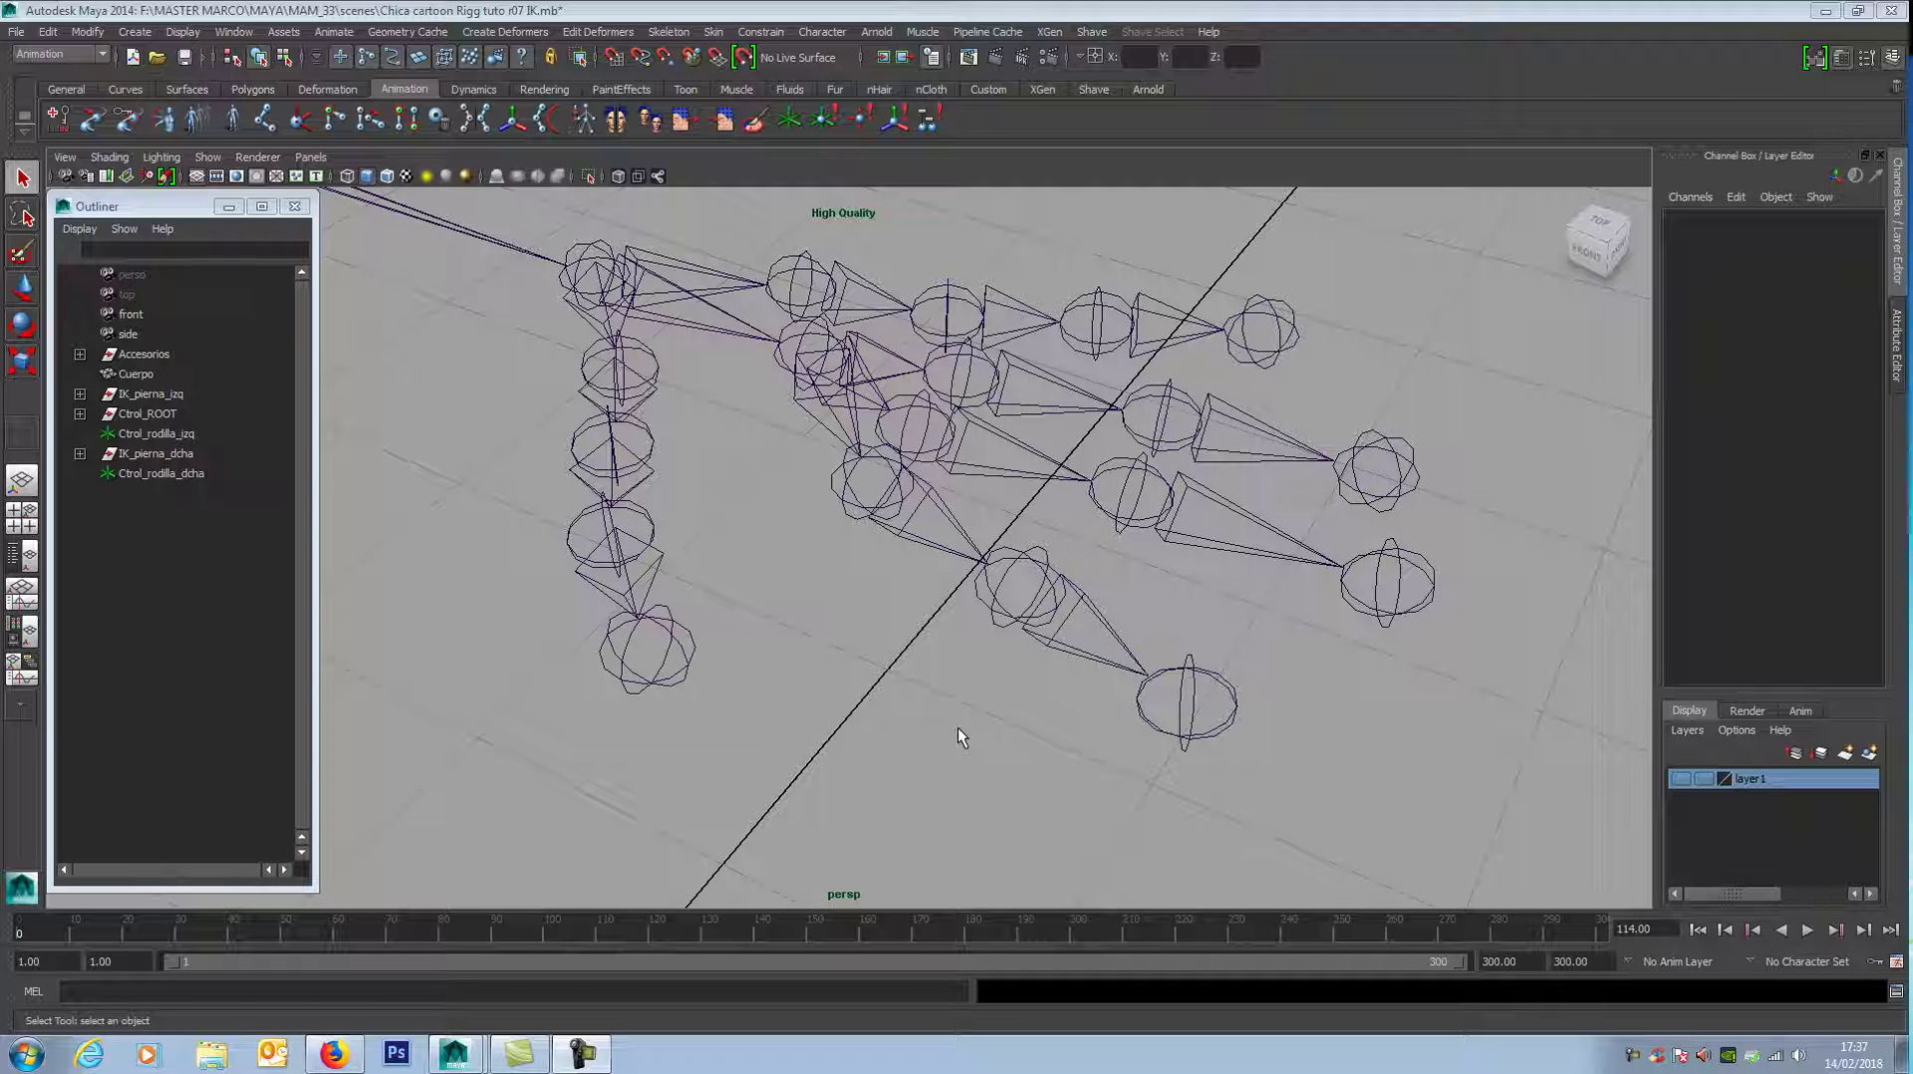
Step: Select the index, middle, ring and little finger joints of the left hand together, from each fingertip to its first articulation
left_click(1200, 678)
left_click(1072, 623)
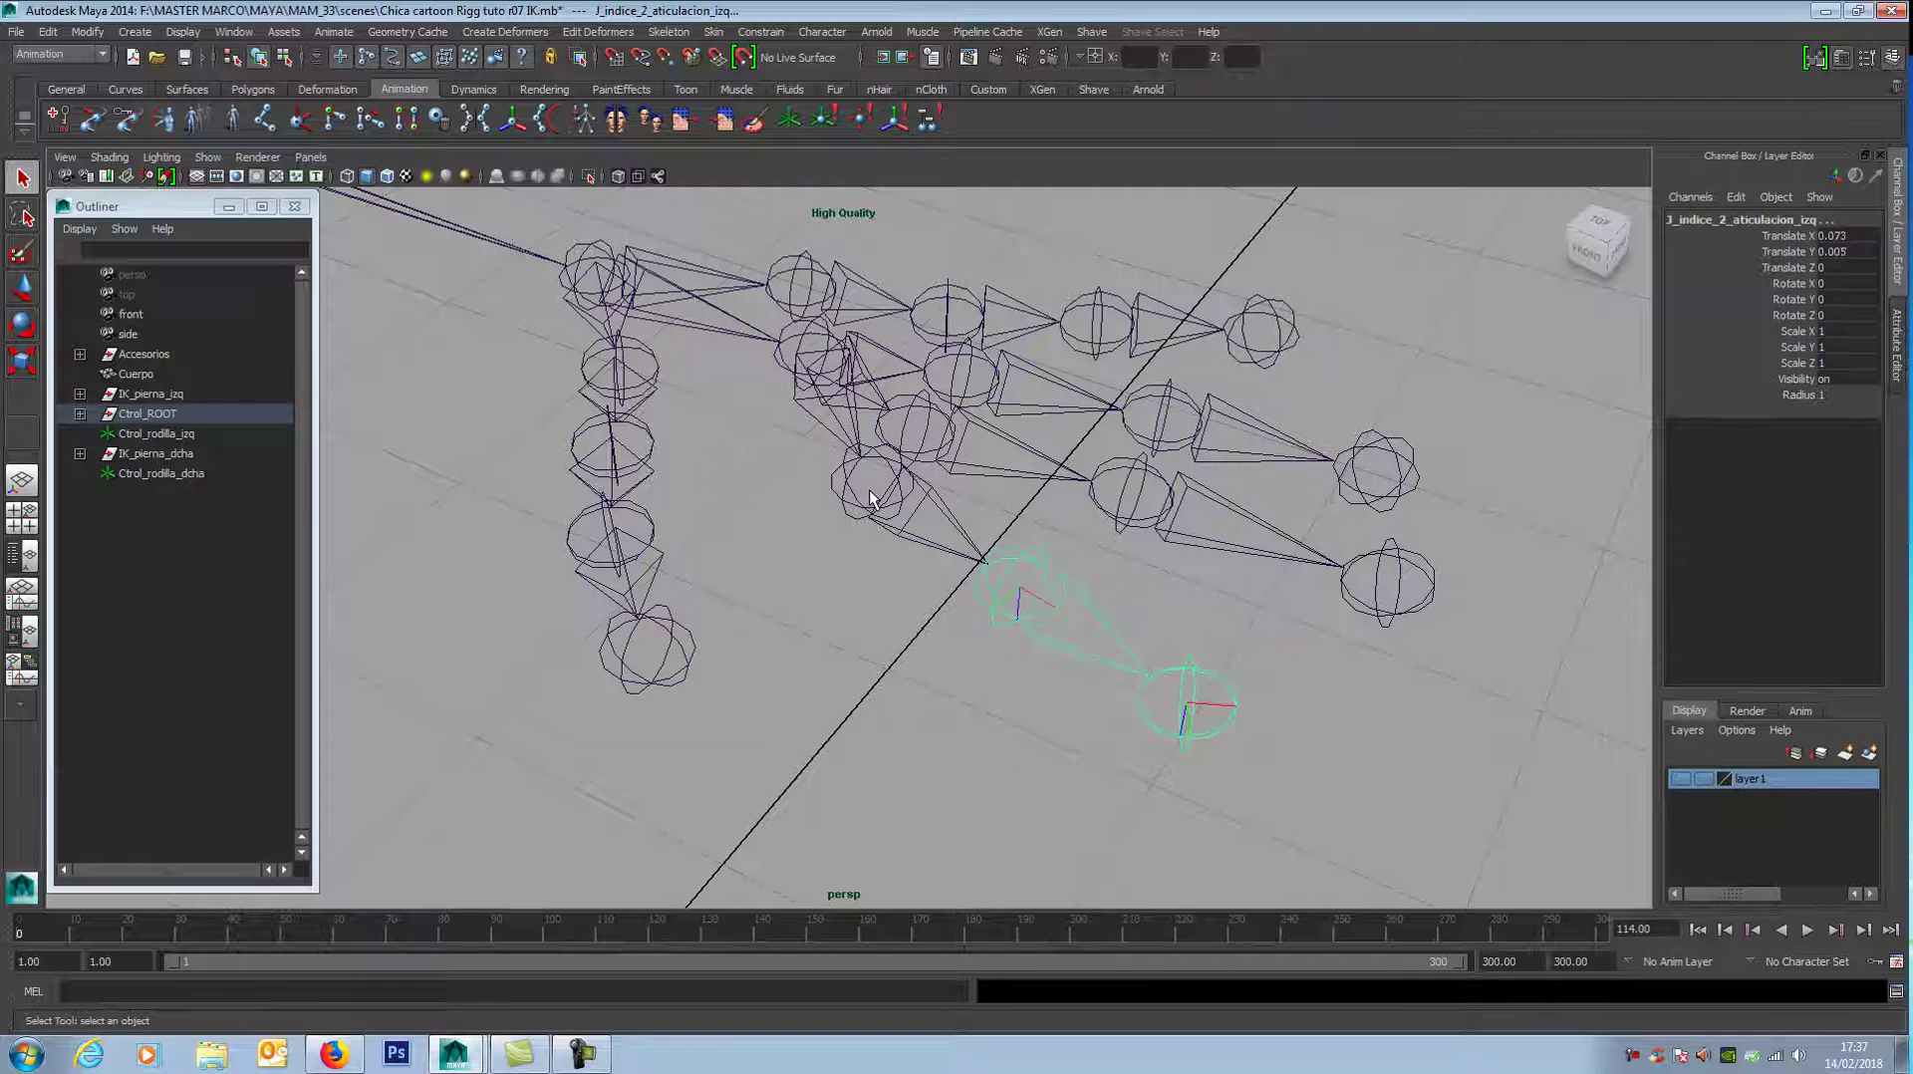
left_click(908, 508)
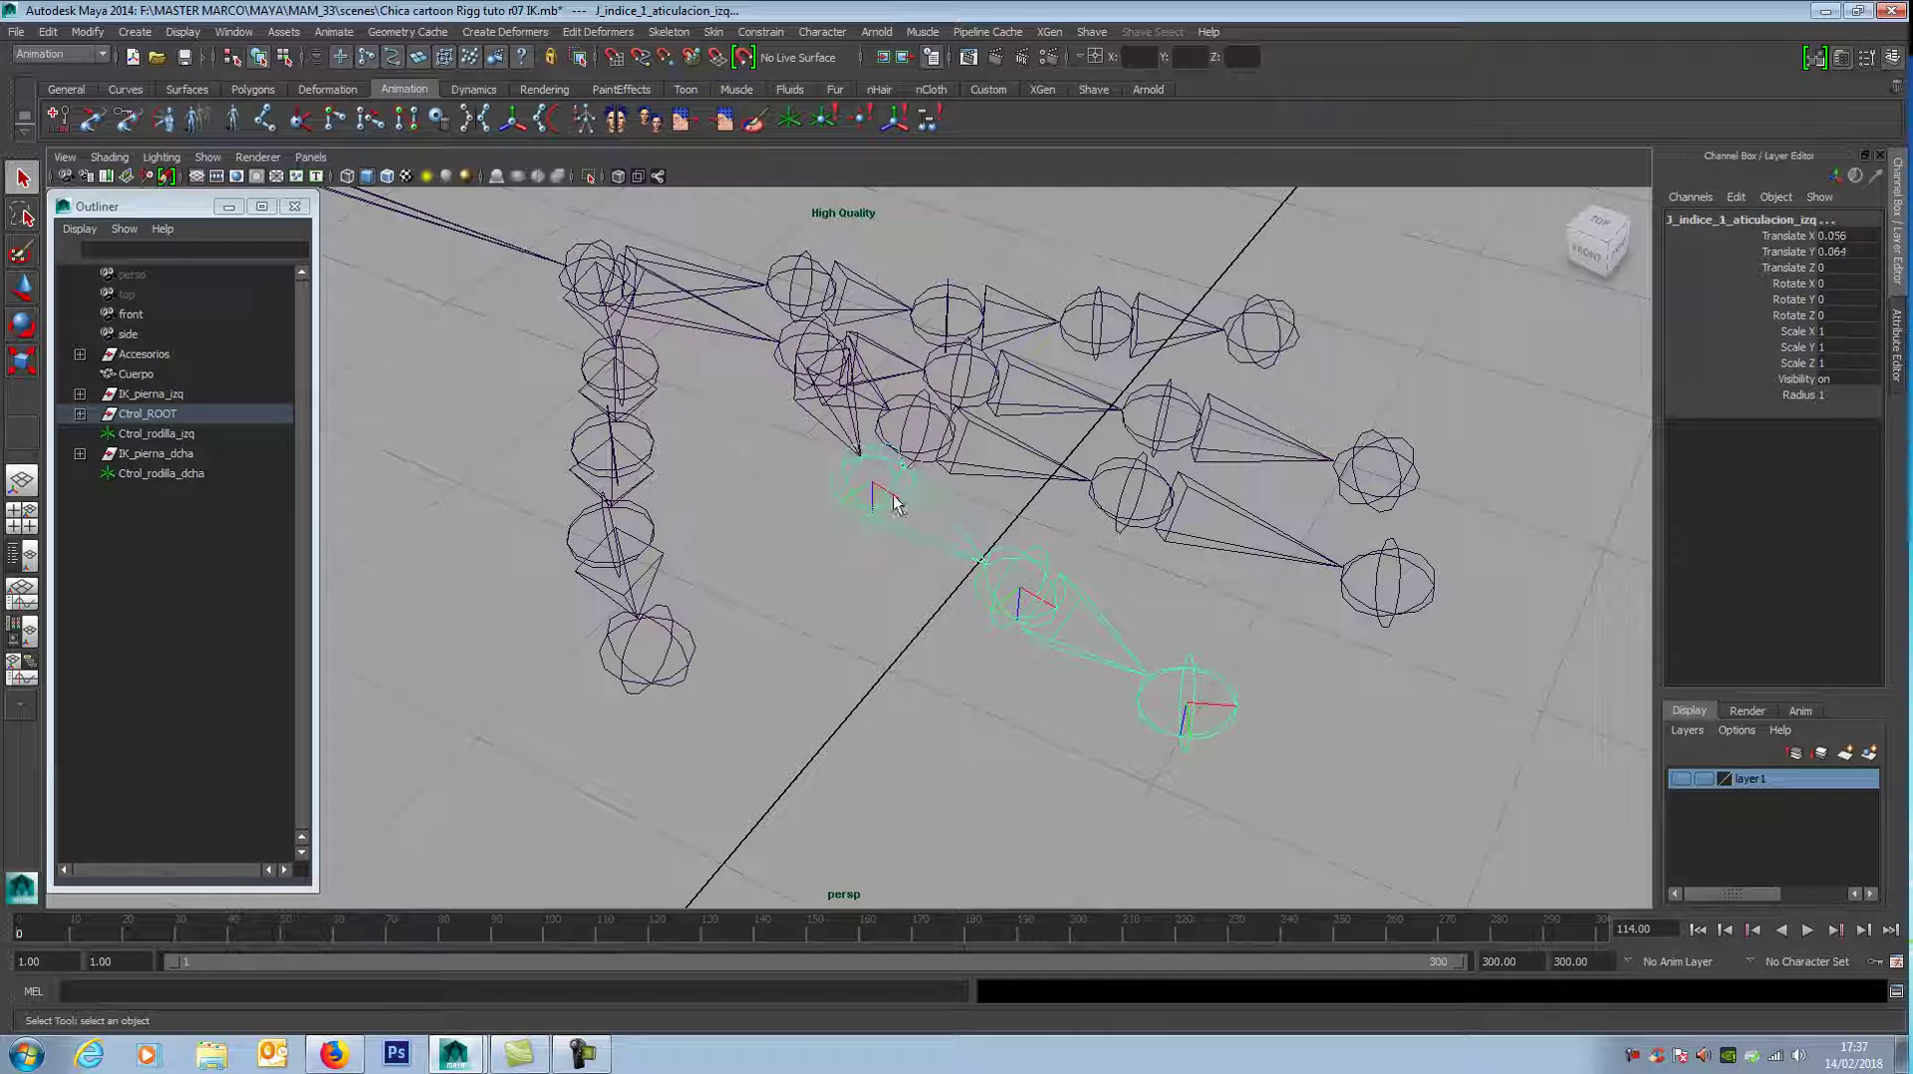
left_click(1402, 573, "shift")
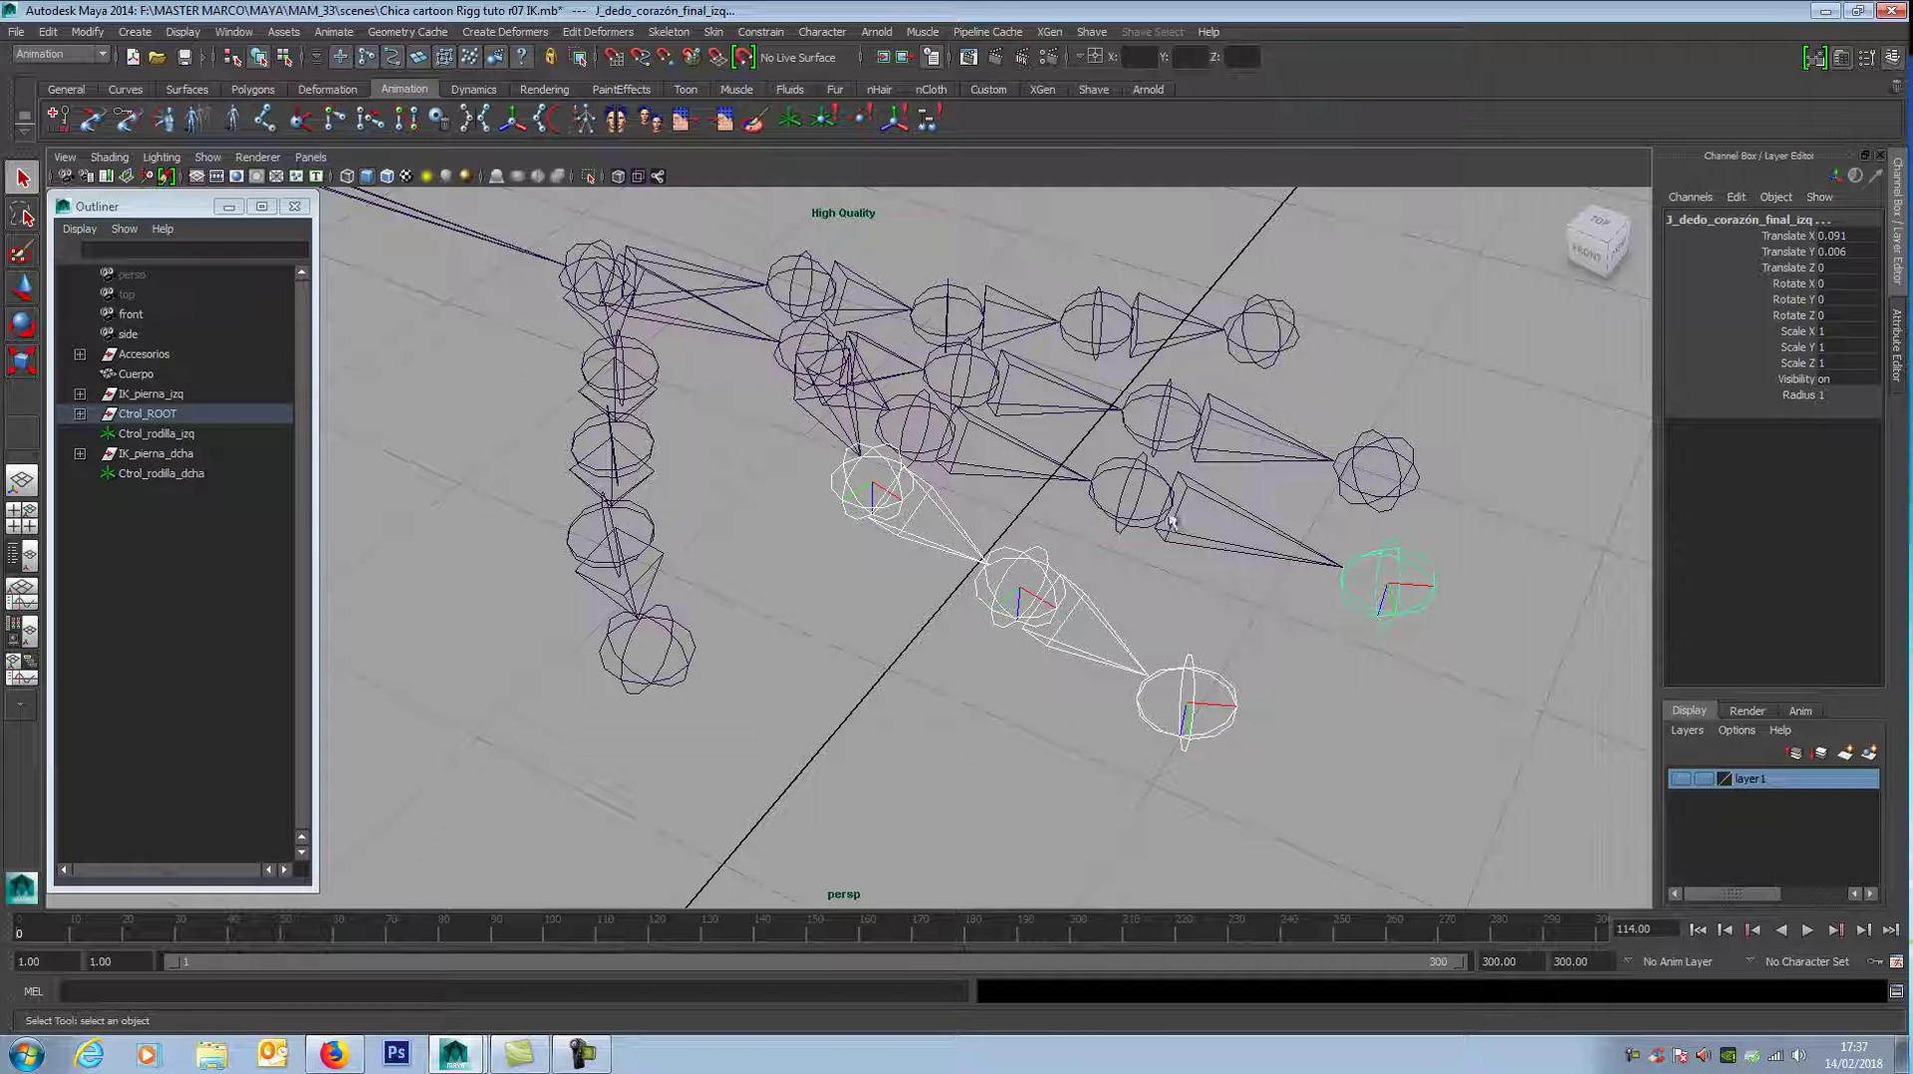
left_click(1109, 523, "shift")
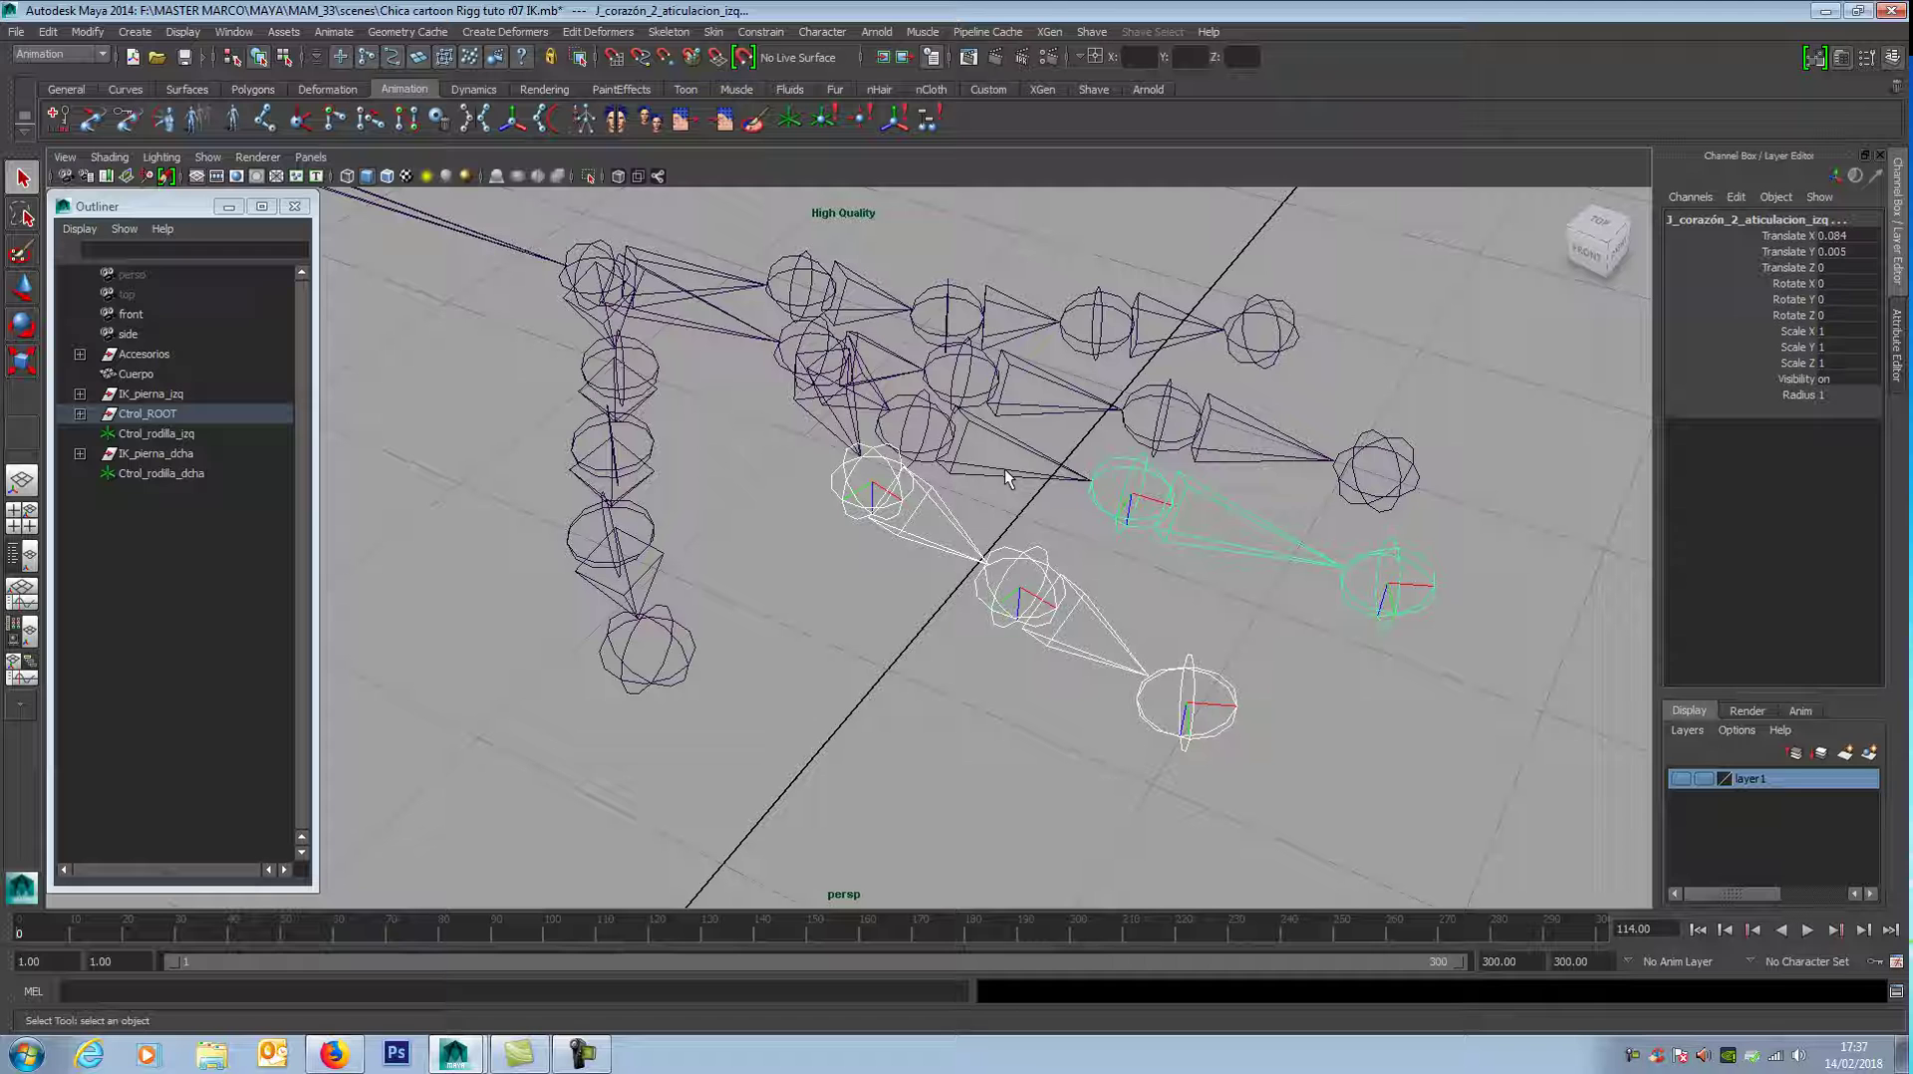
left_click(929, 438, "shift")
left_click(1384, 498, "shift")
left_click(1199, 451, "shift")
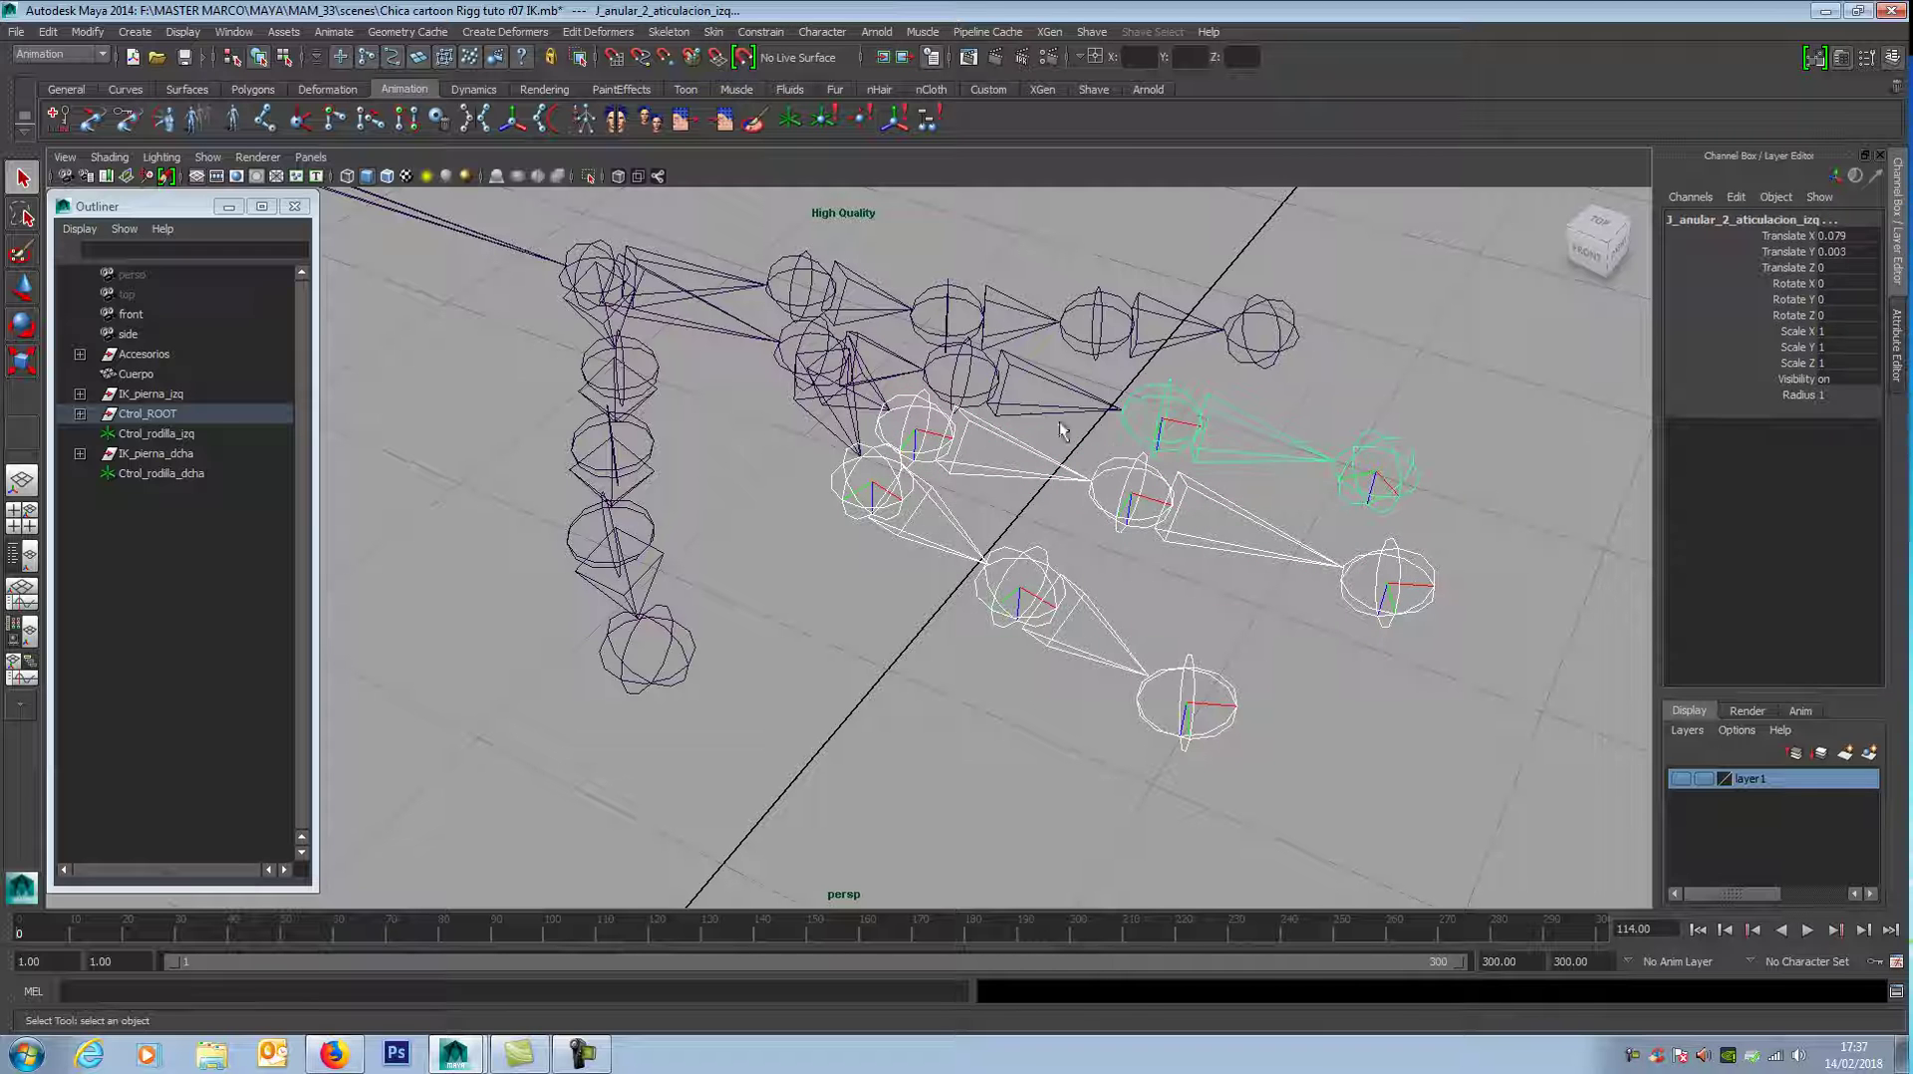
left_click(989, 402, "shift")
left_click(1270, 344, "shift")
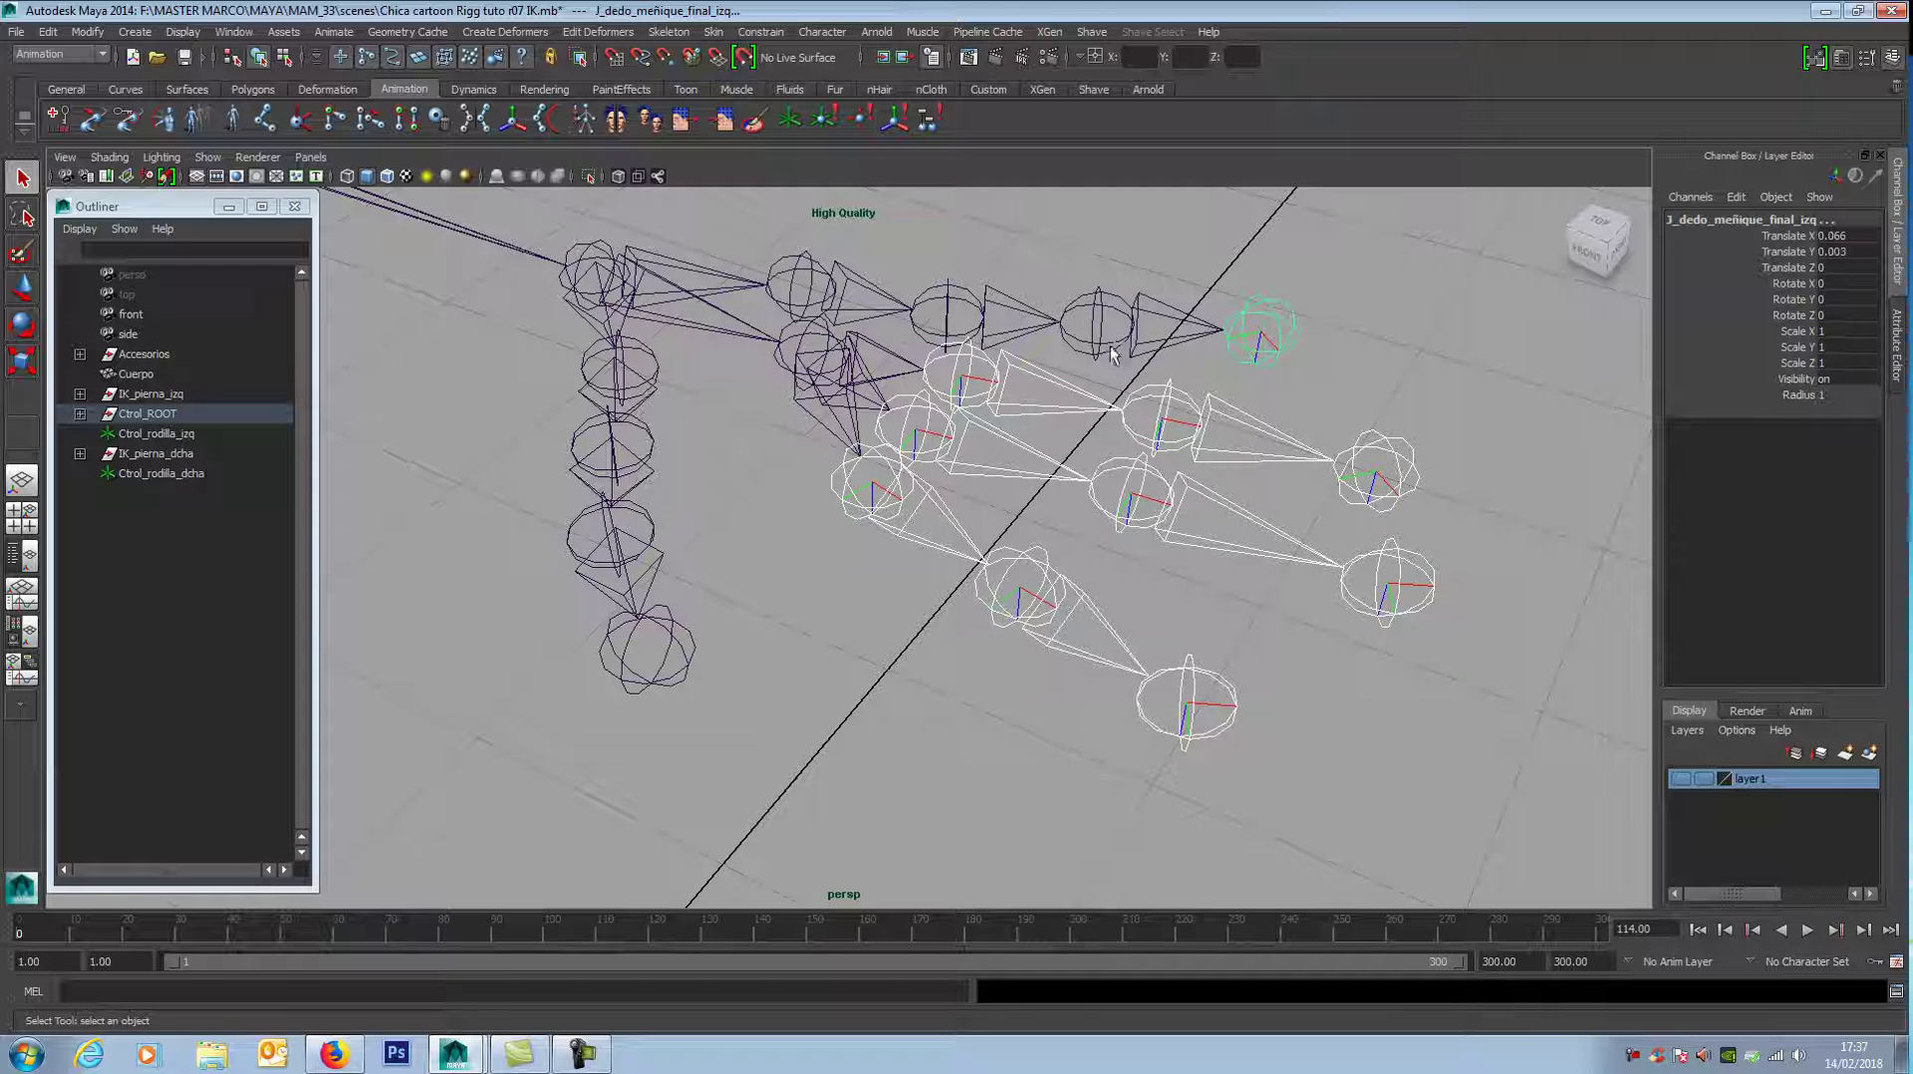
left_click(1104, 349, "shift")
left_click(983, 332, "shift")
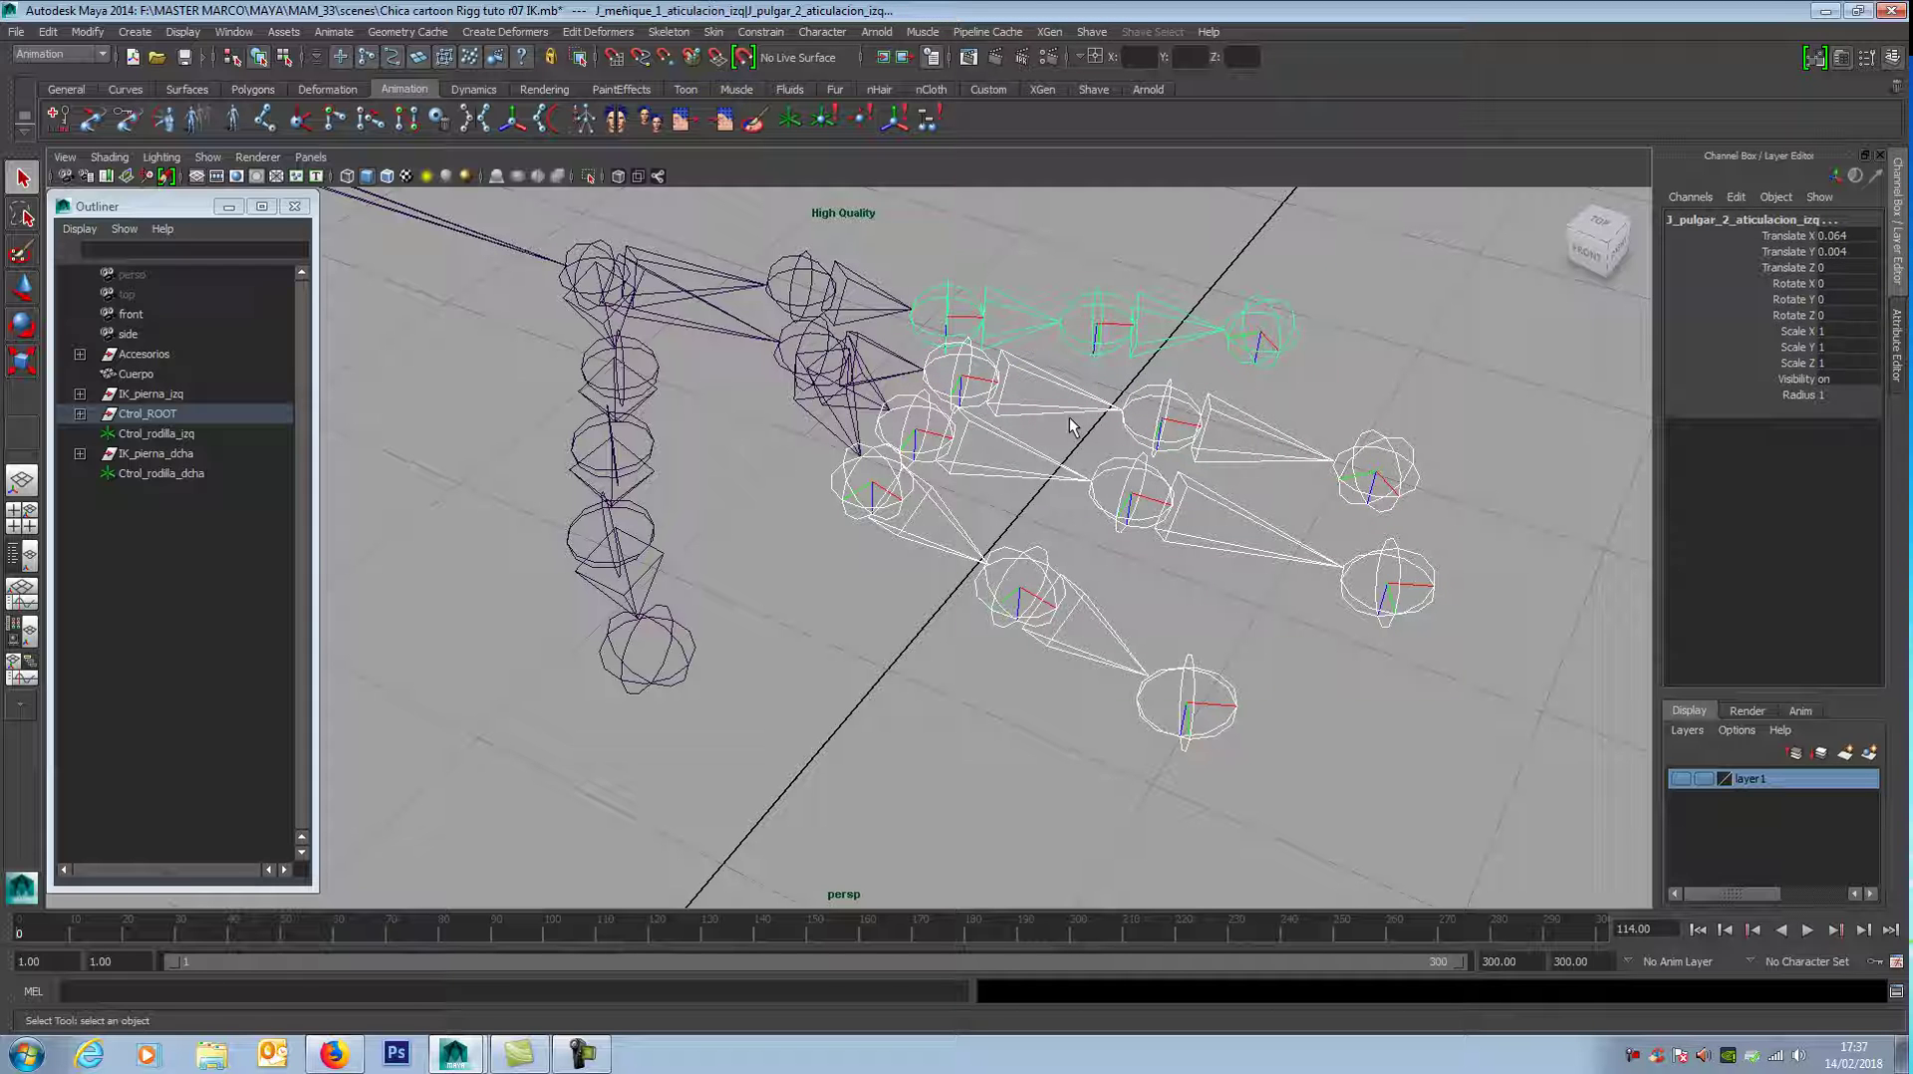
Step: Try rotating all the selected left-hand finger joints together, undo the rotation and clear the selection
key("e")
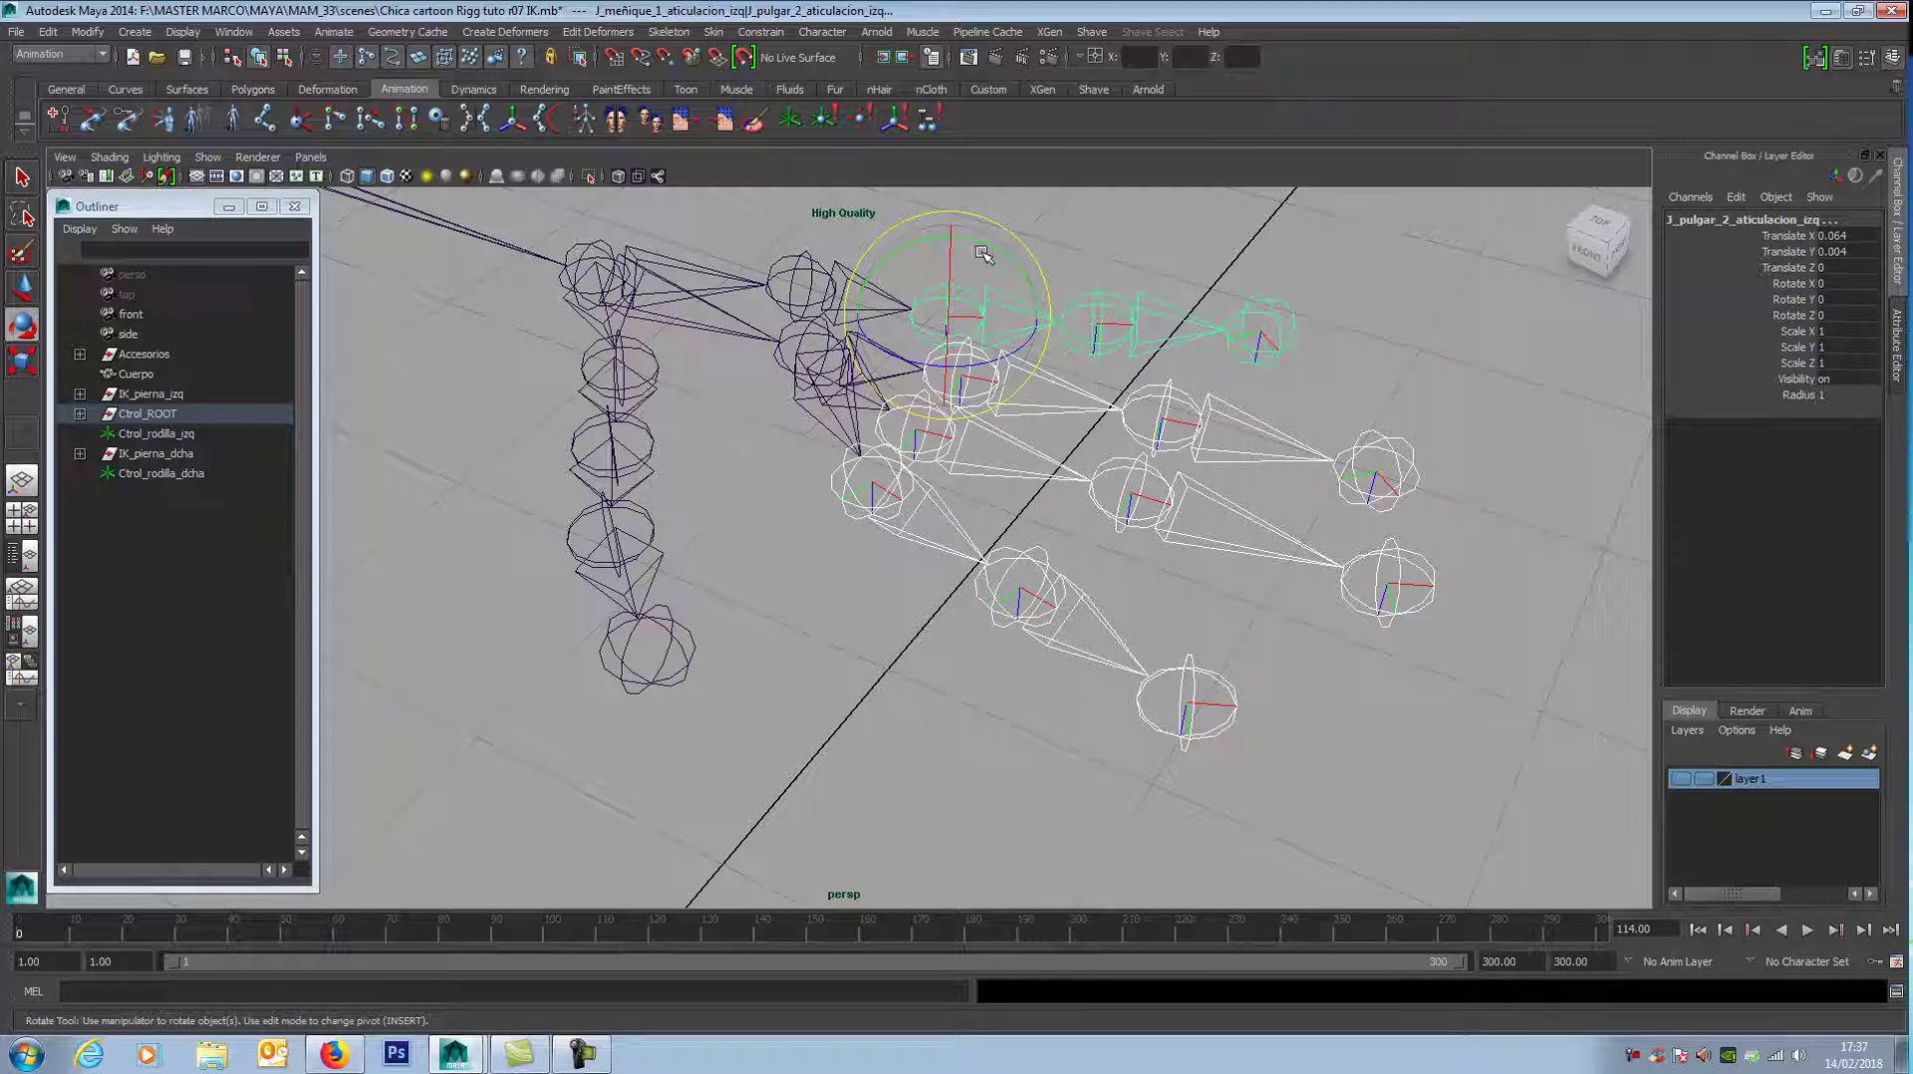
left_click_drag(982, 248, 1186, 528)
key("ctrl+z")
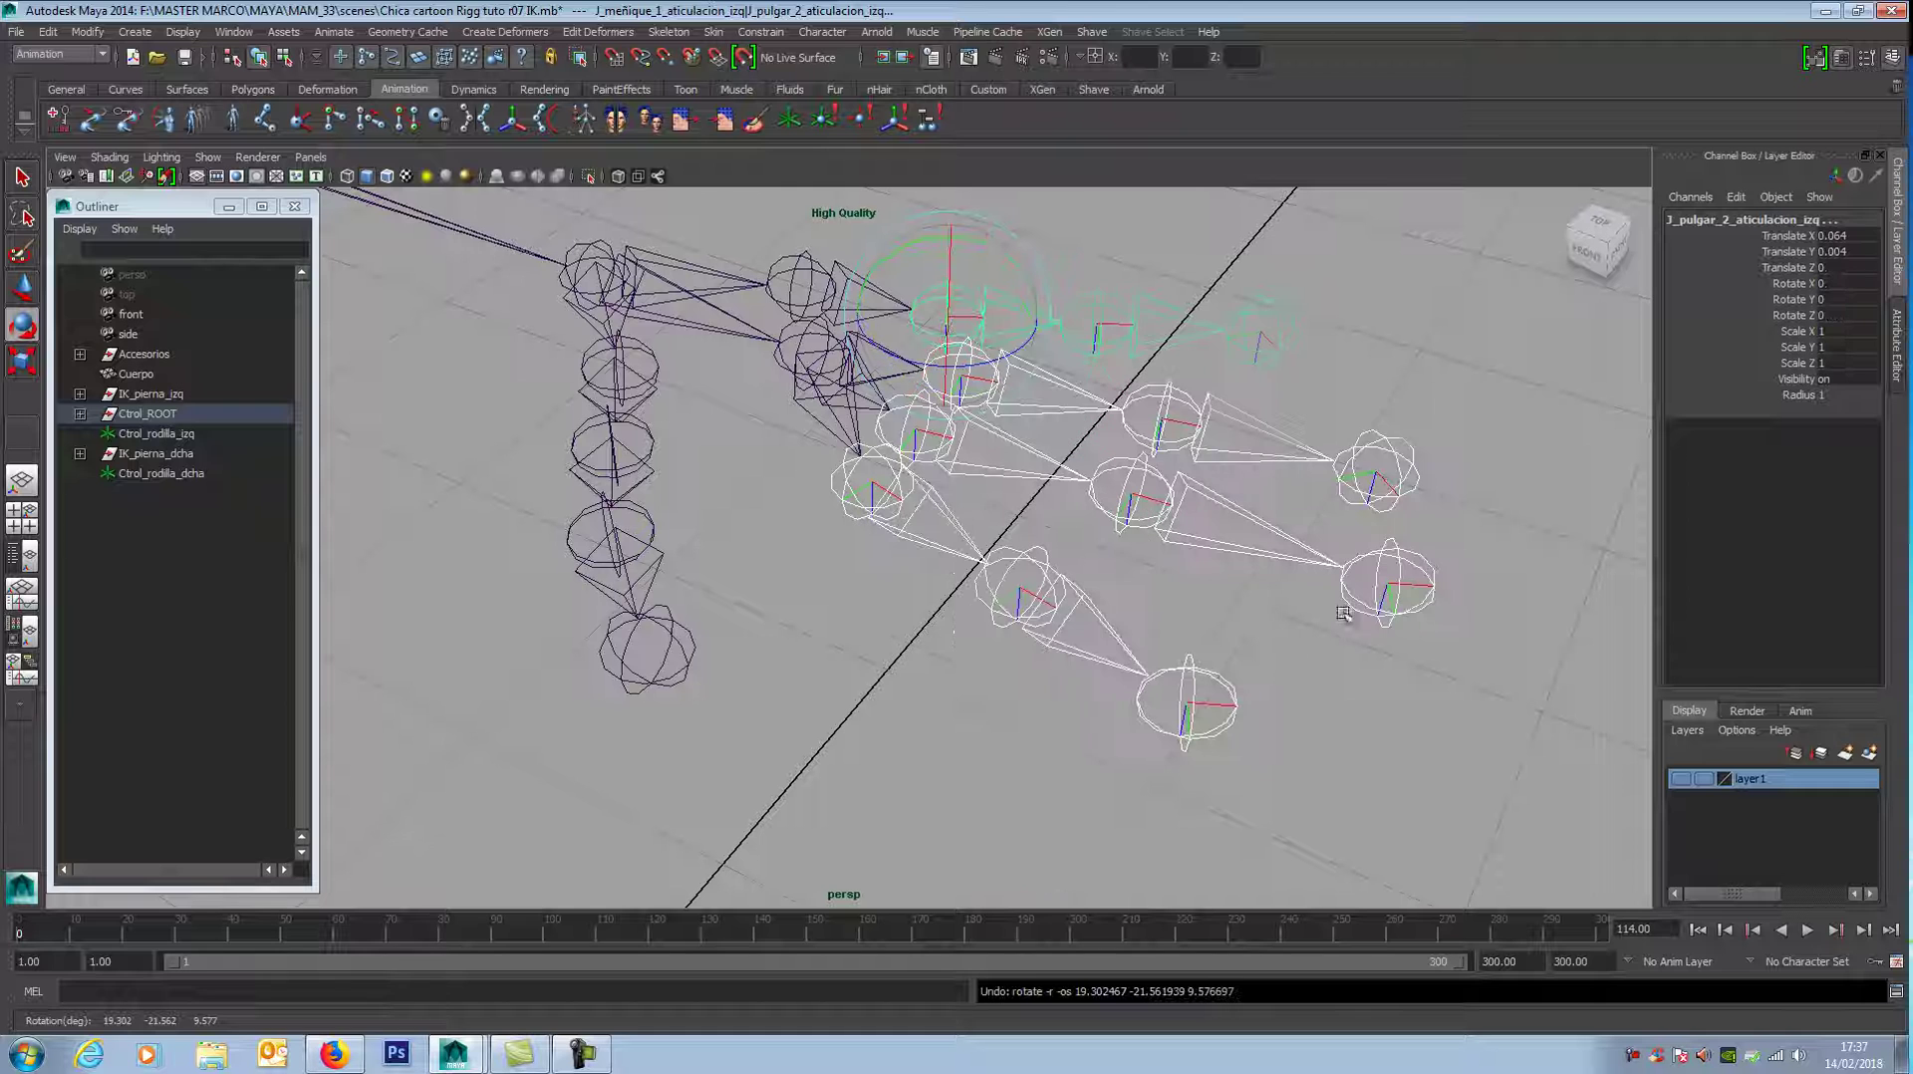
left_click(869, 653)
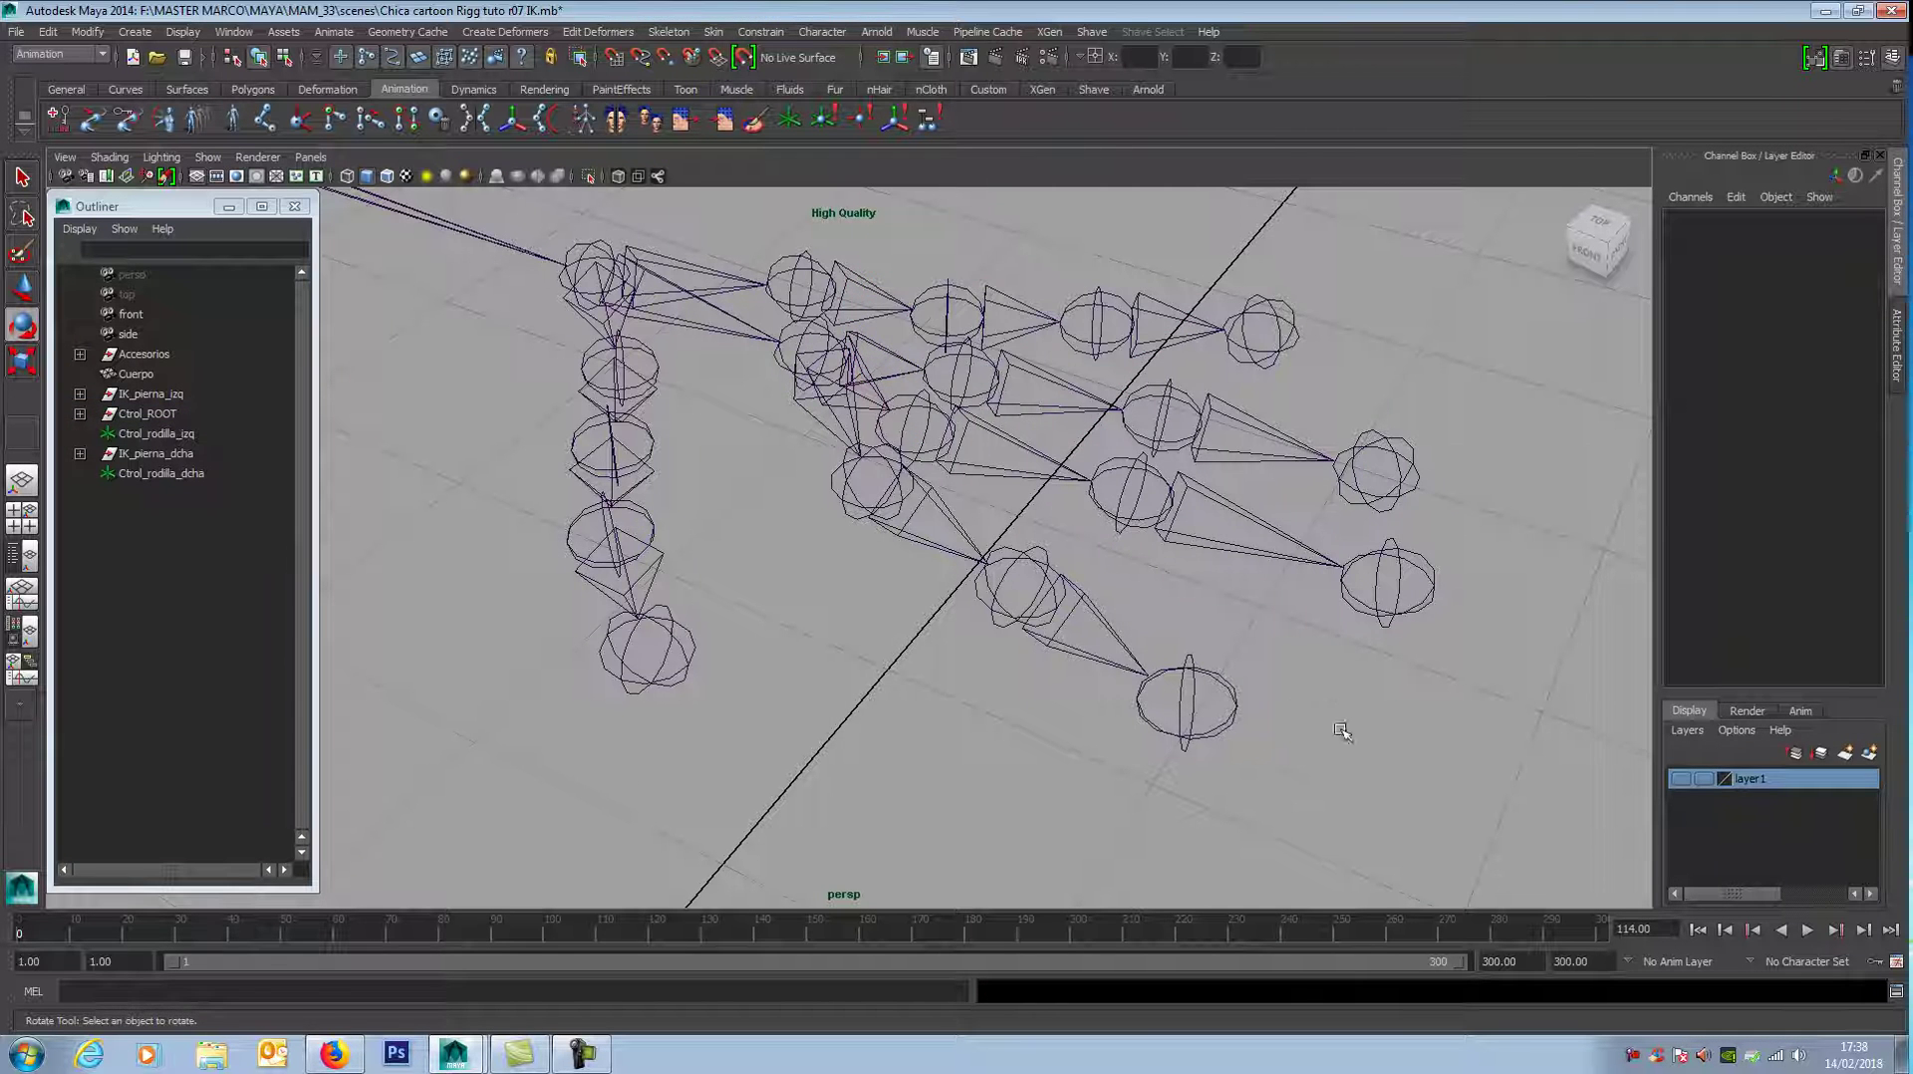
Step: Reveal the left wrist joint J_muñeca_izq in the Outliner, widen the Outliner, and expand the joint to its hand and finger children
middle_click_drag(1338, 727, 1339, 732, "alt")
scroll(1339, 733, "down", 5)
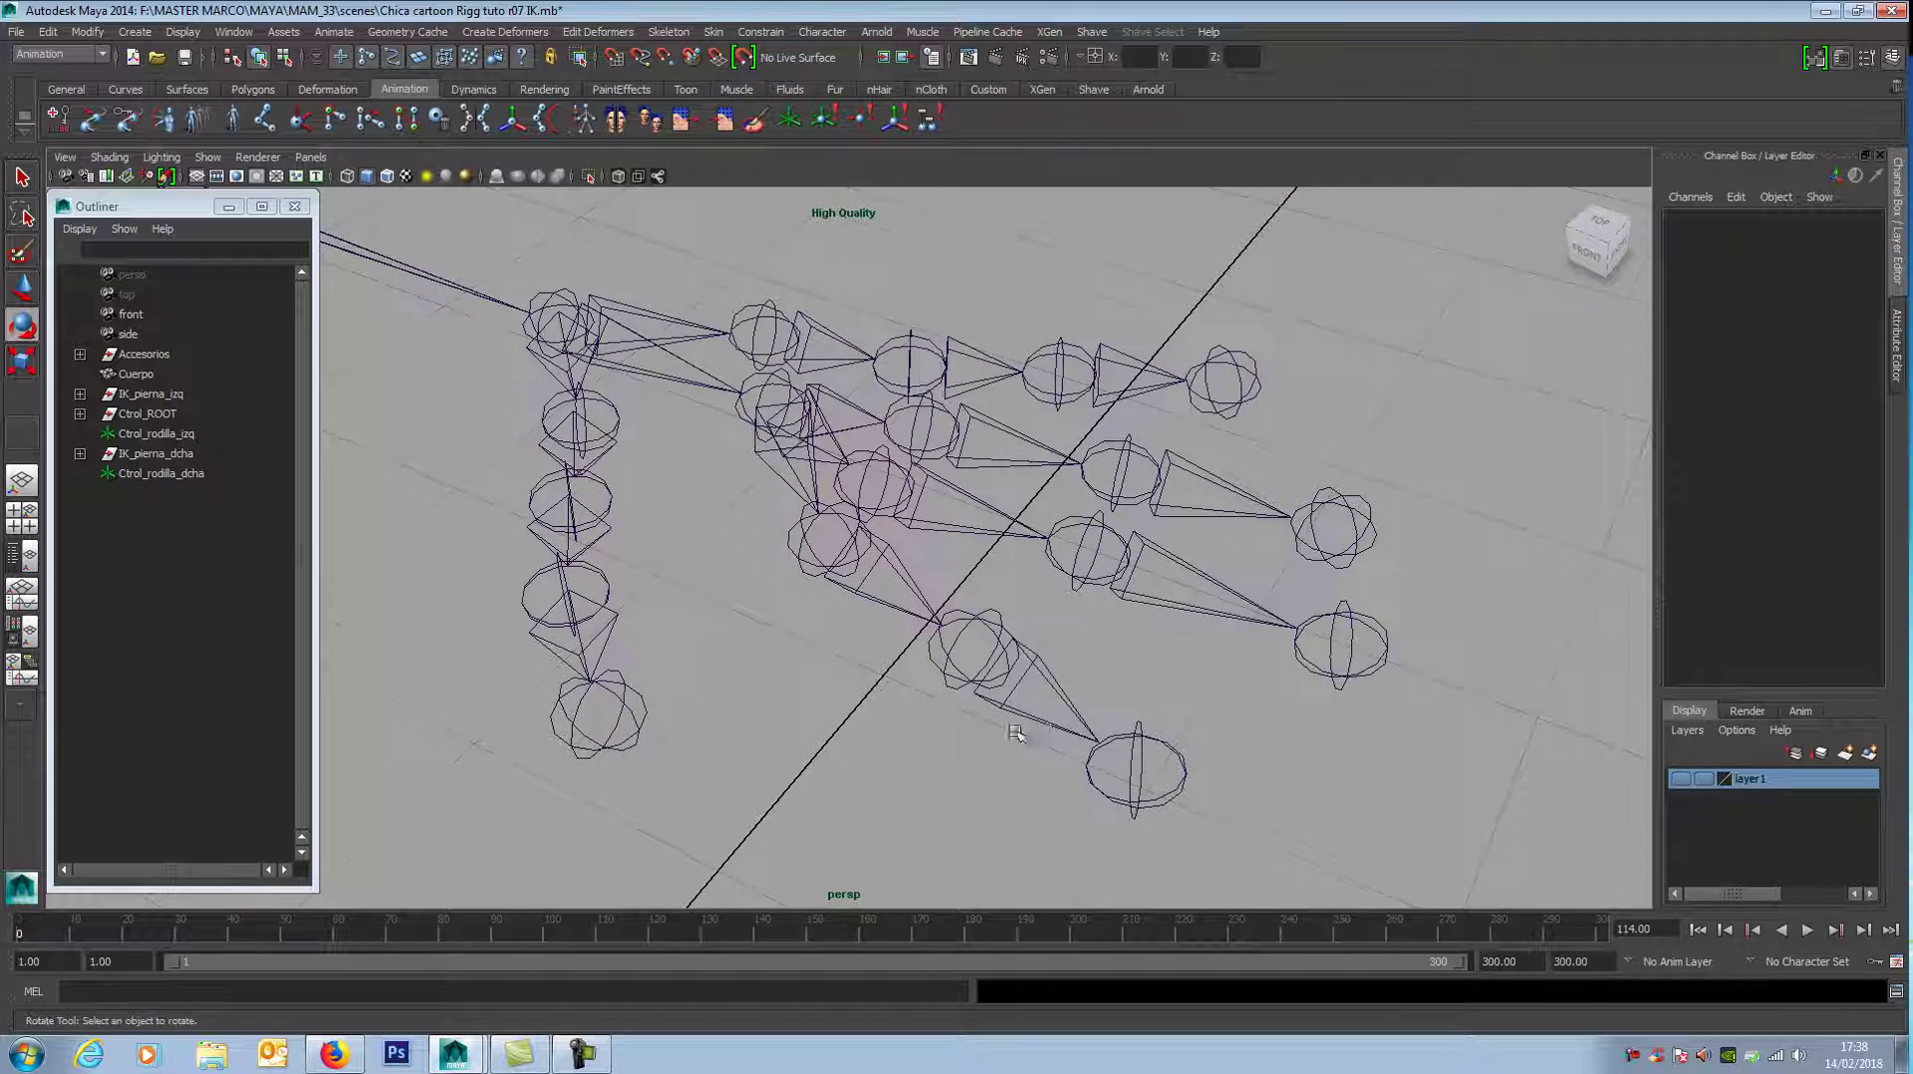
scroll(1003, 742, "down", 3)
middle_click_drag(1073, 722, 1262, 606, "alt")
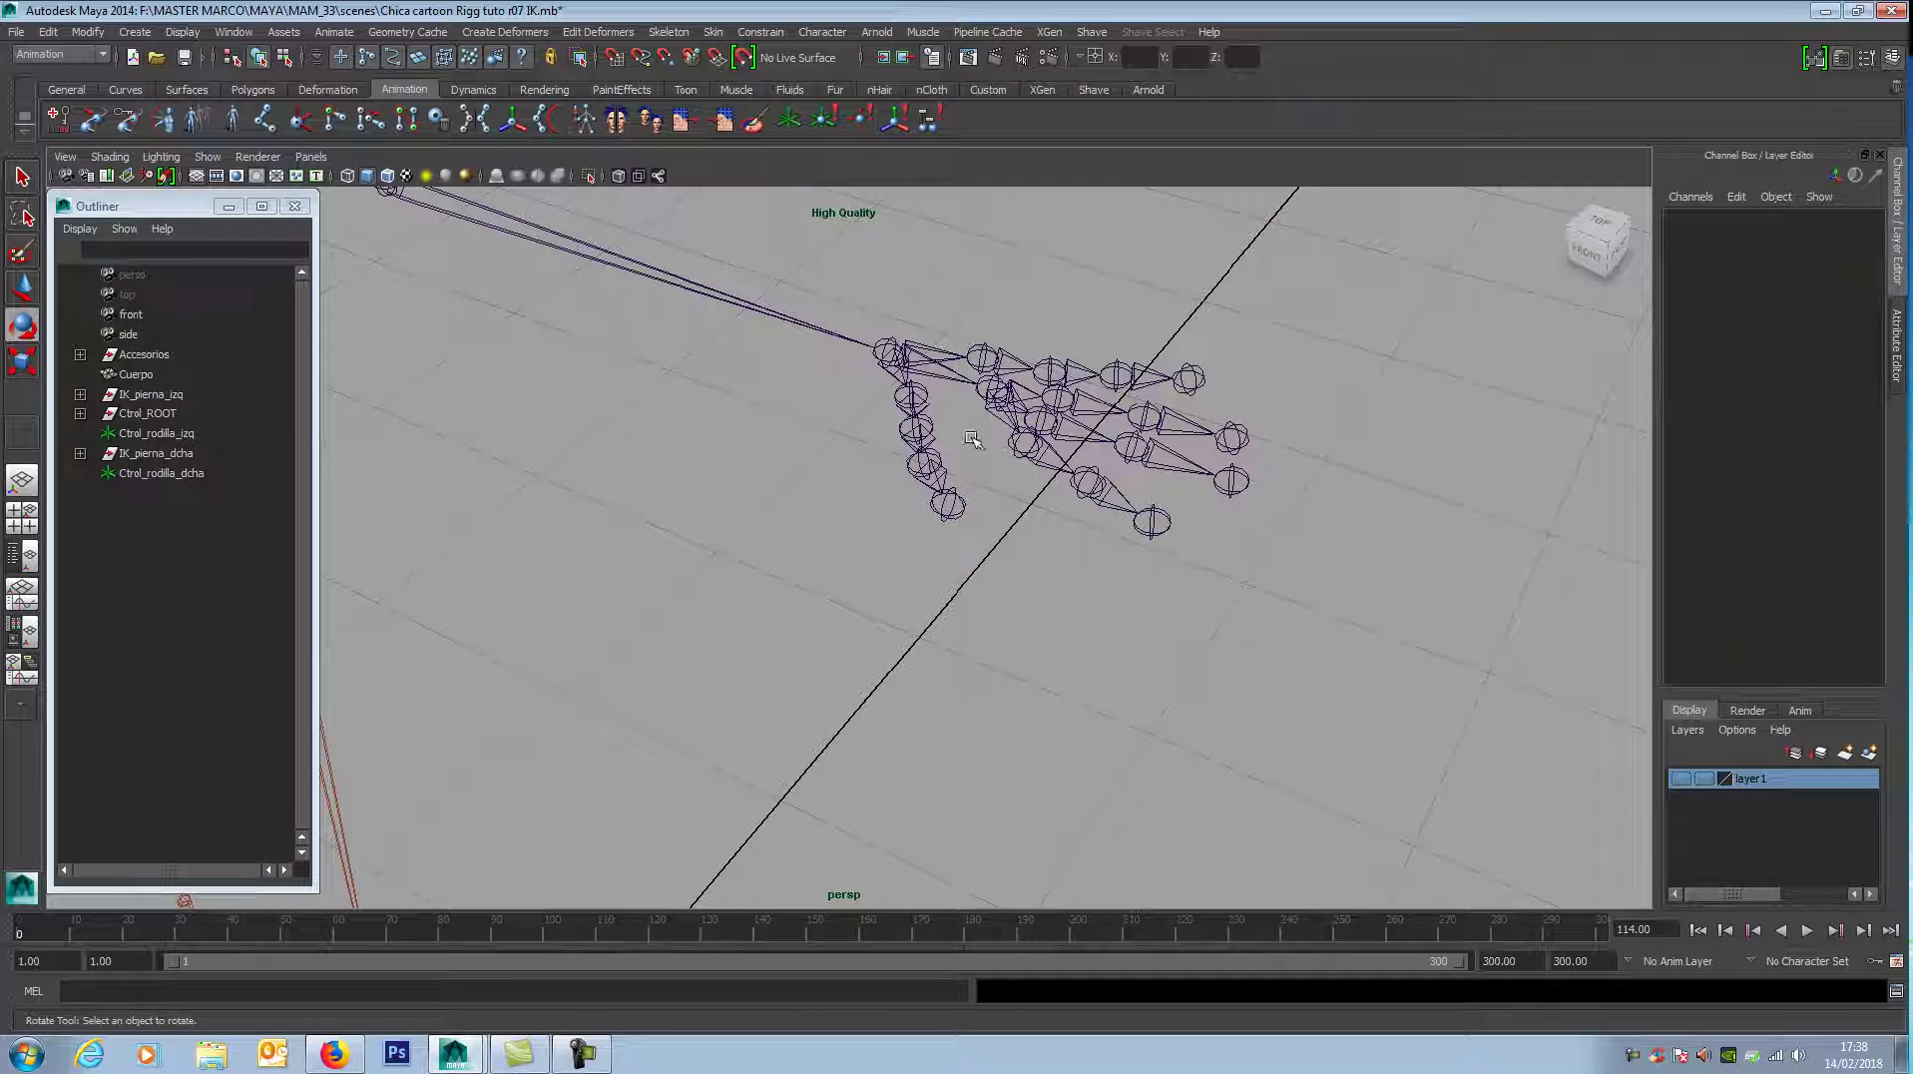
left_click(889, 347)
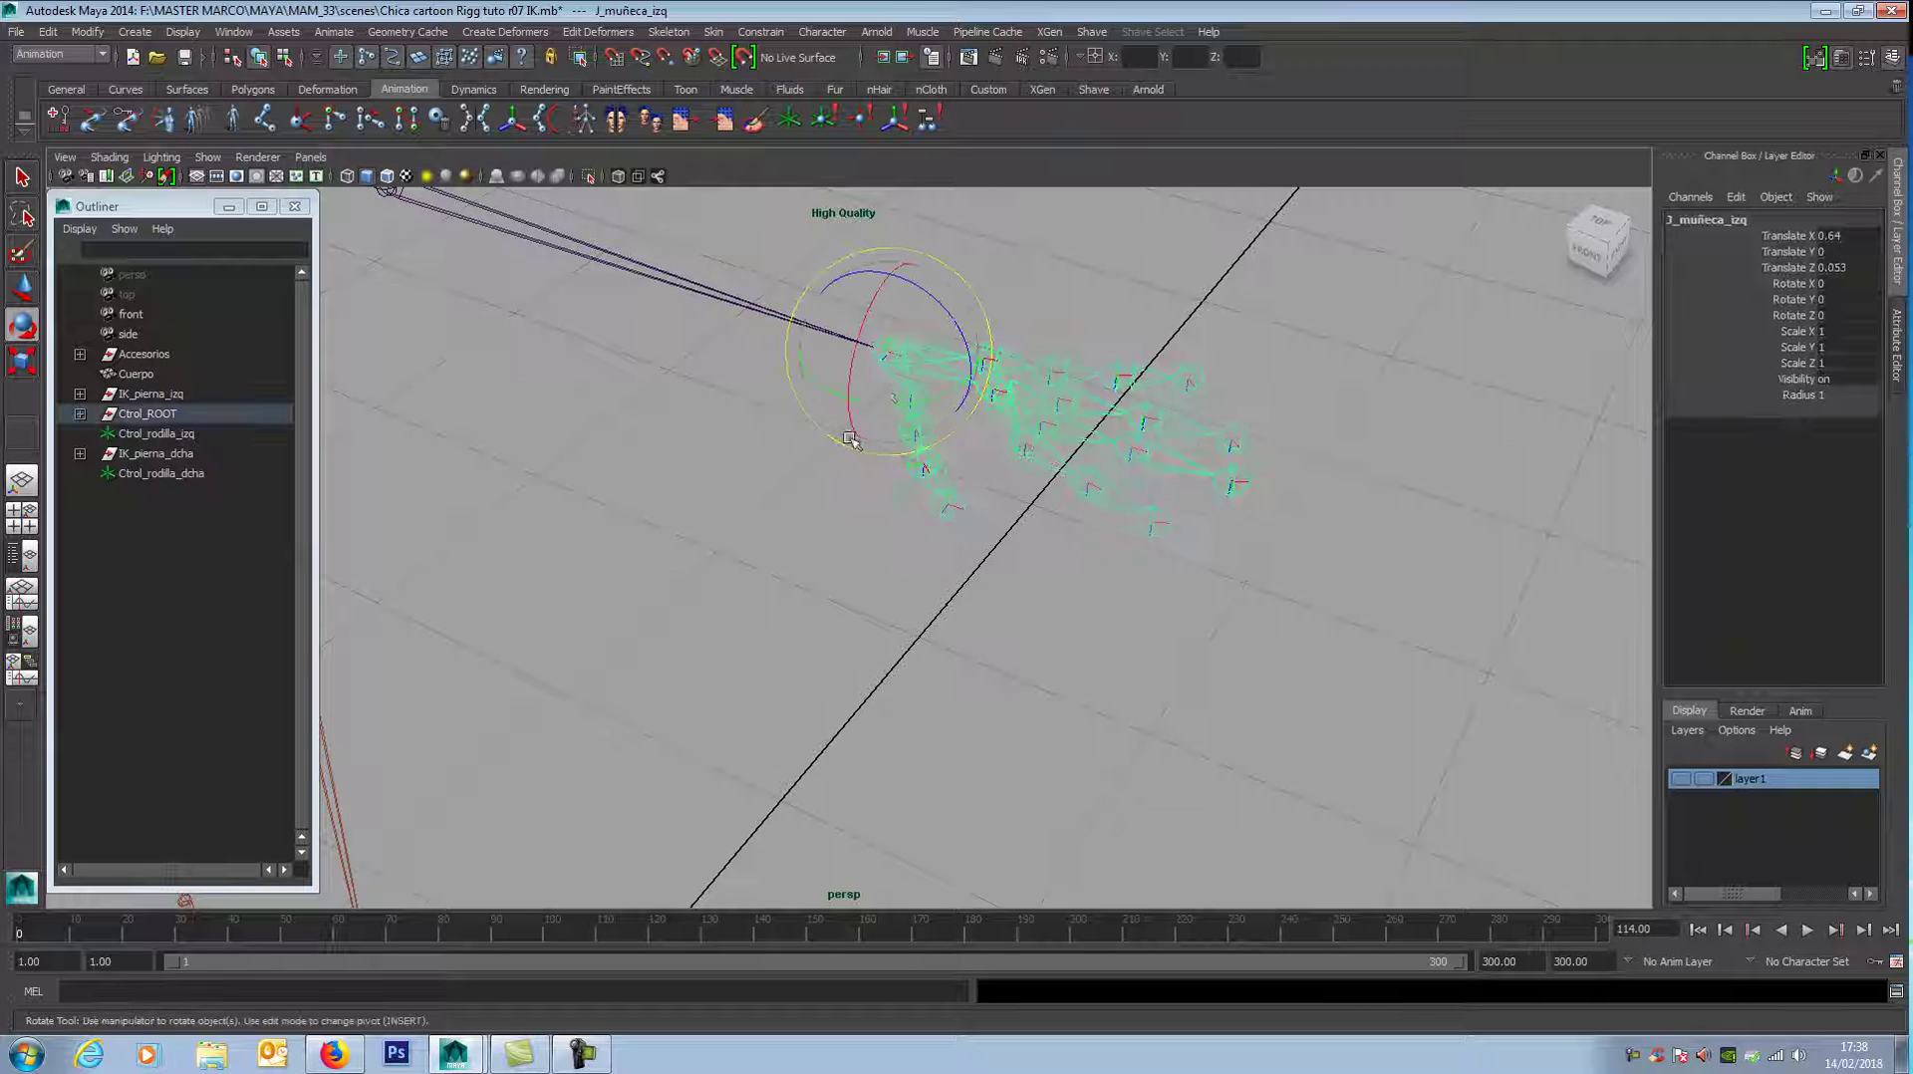
key("w")
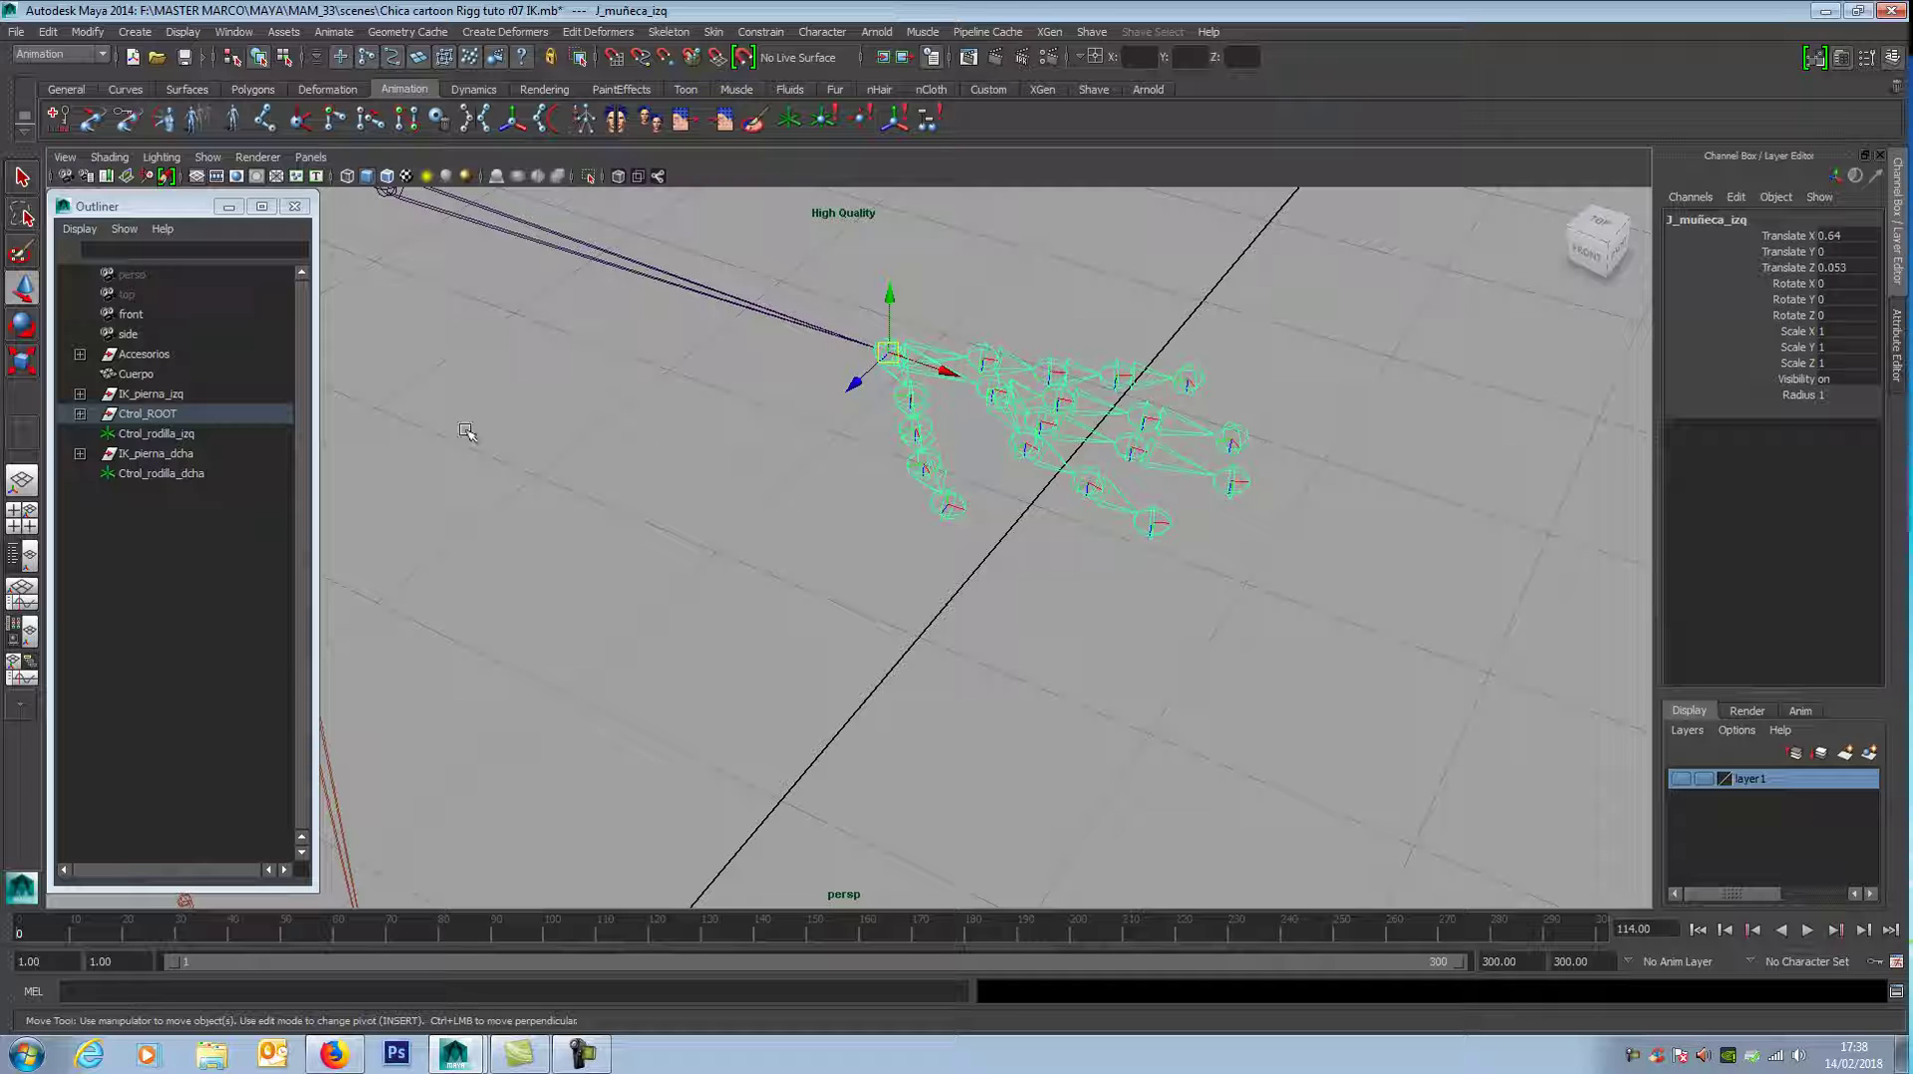
left_click(79, 229)
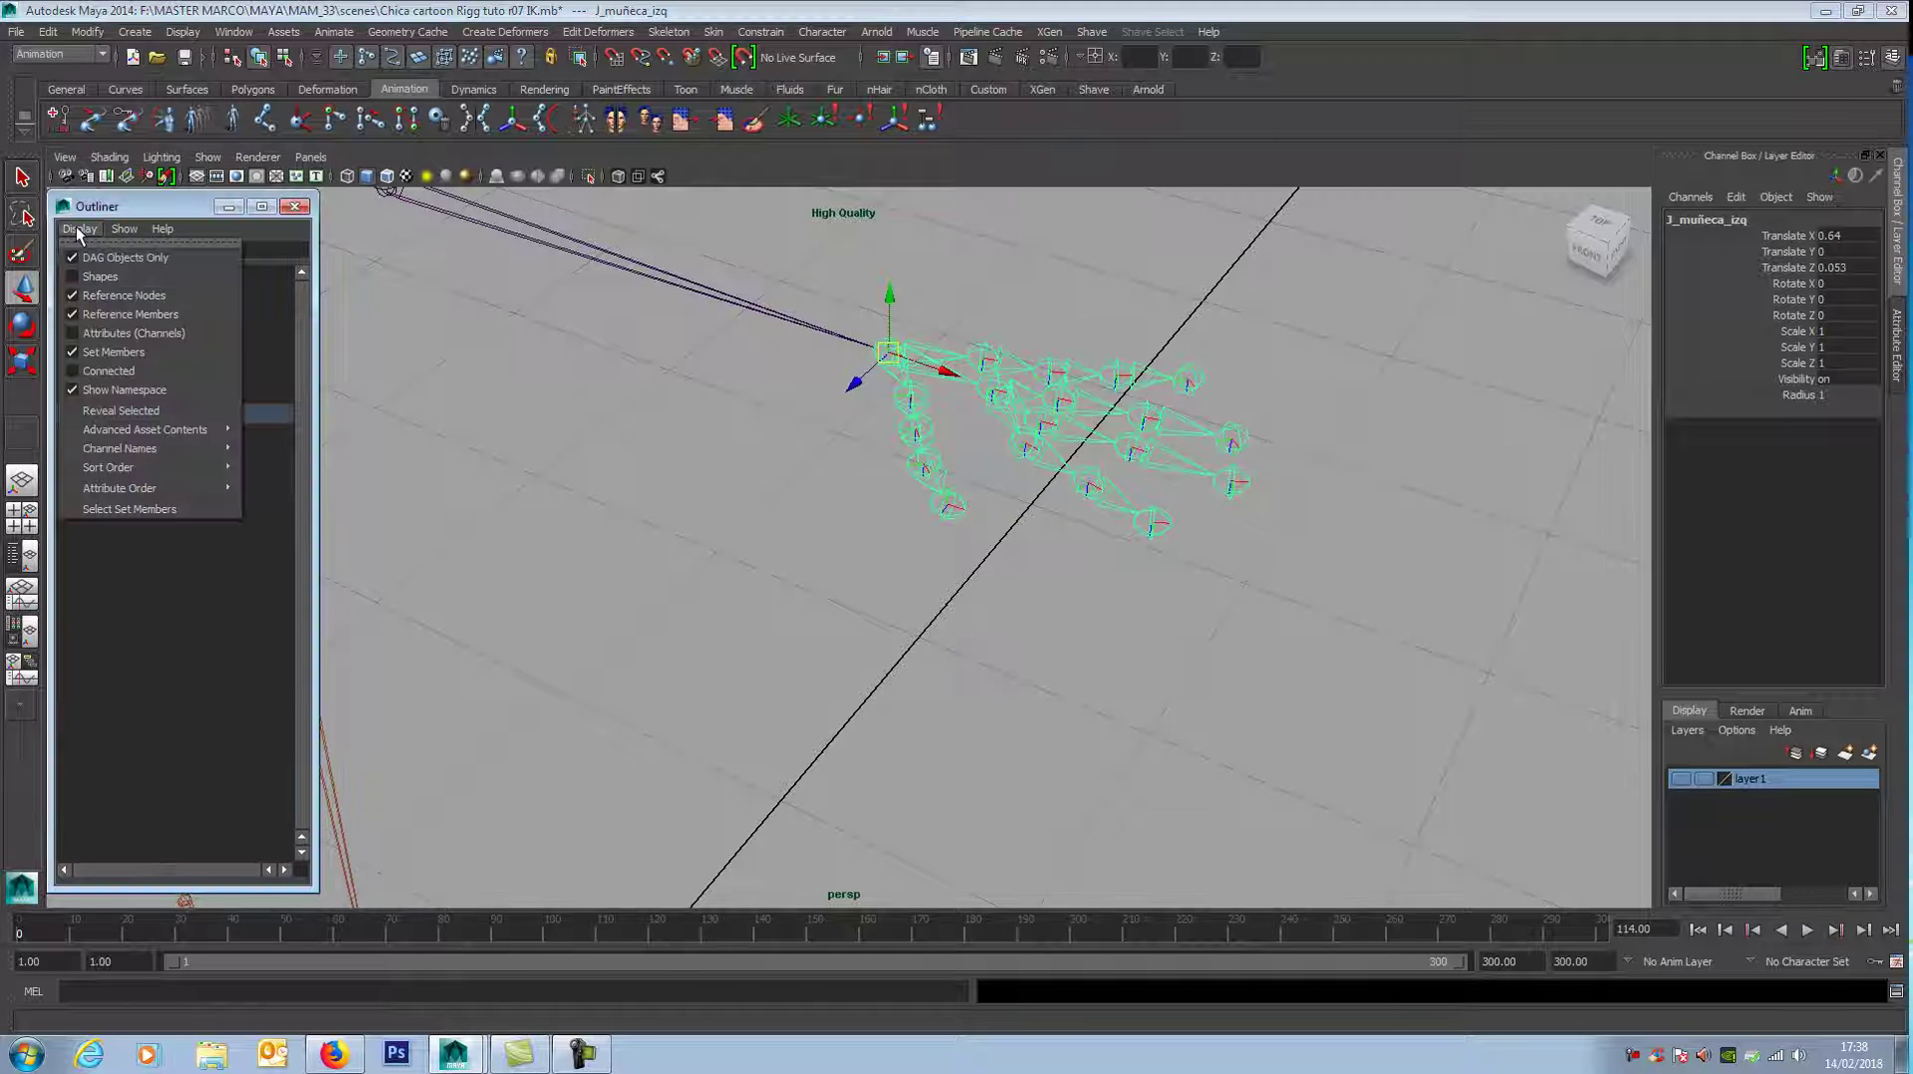
left_click(169, 419)
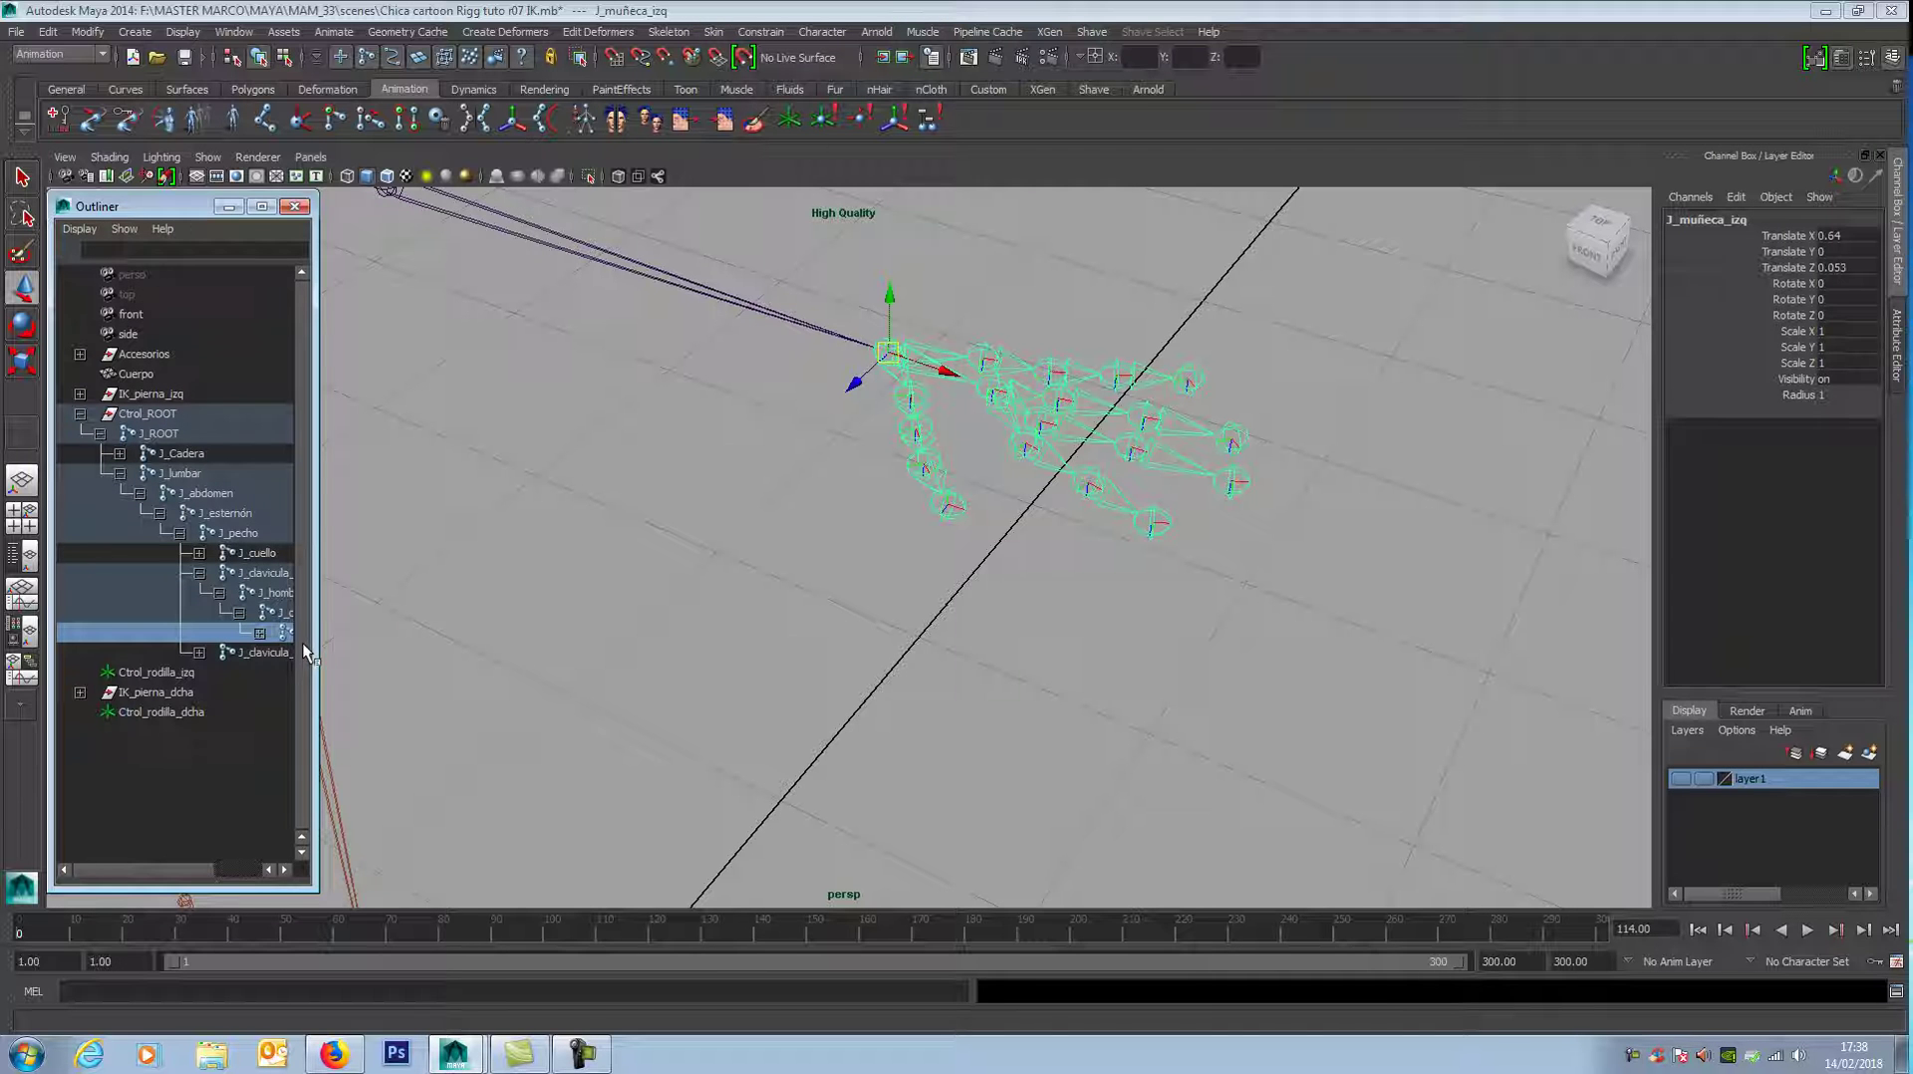
left_click_drag(316, 631, 484, 660)
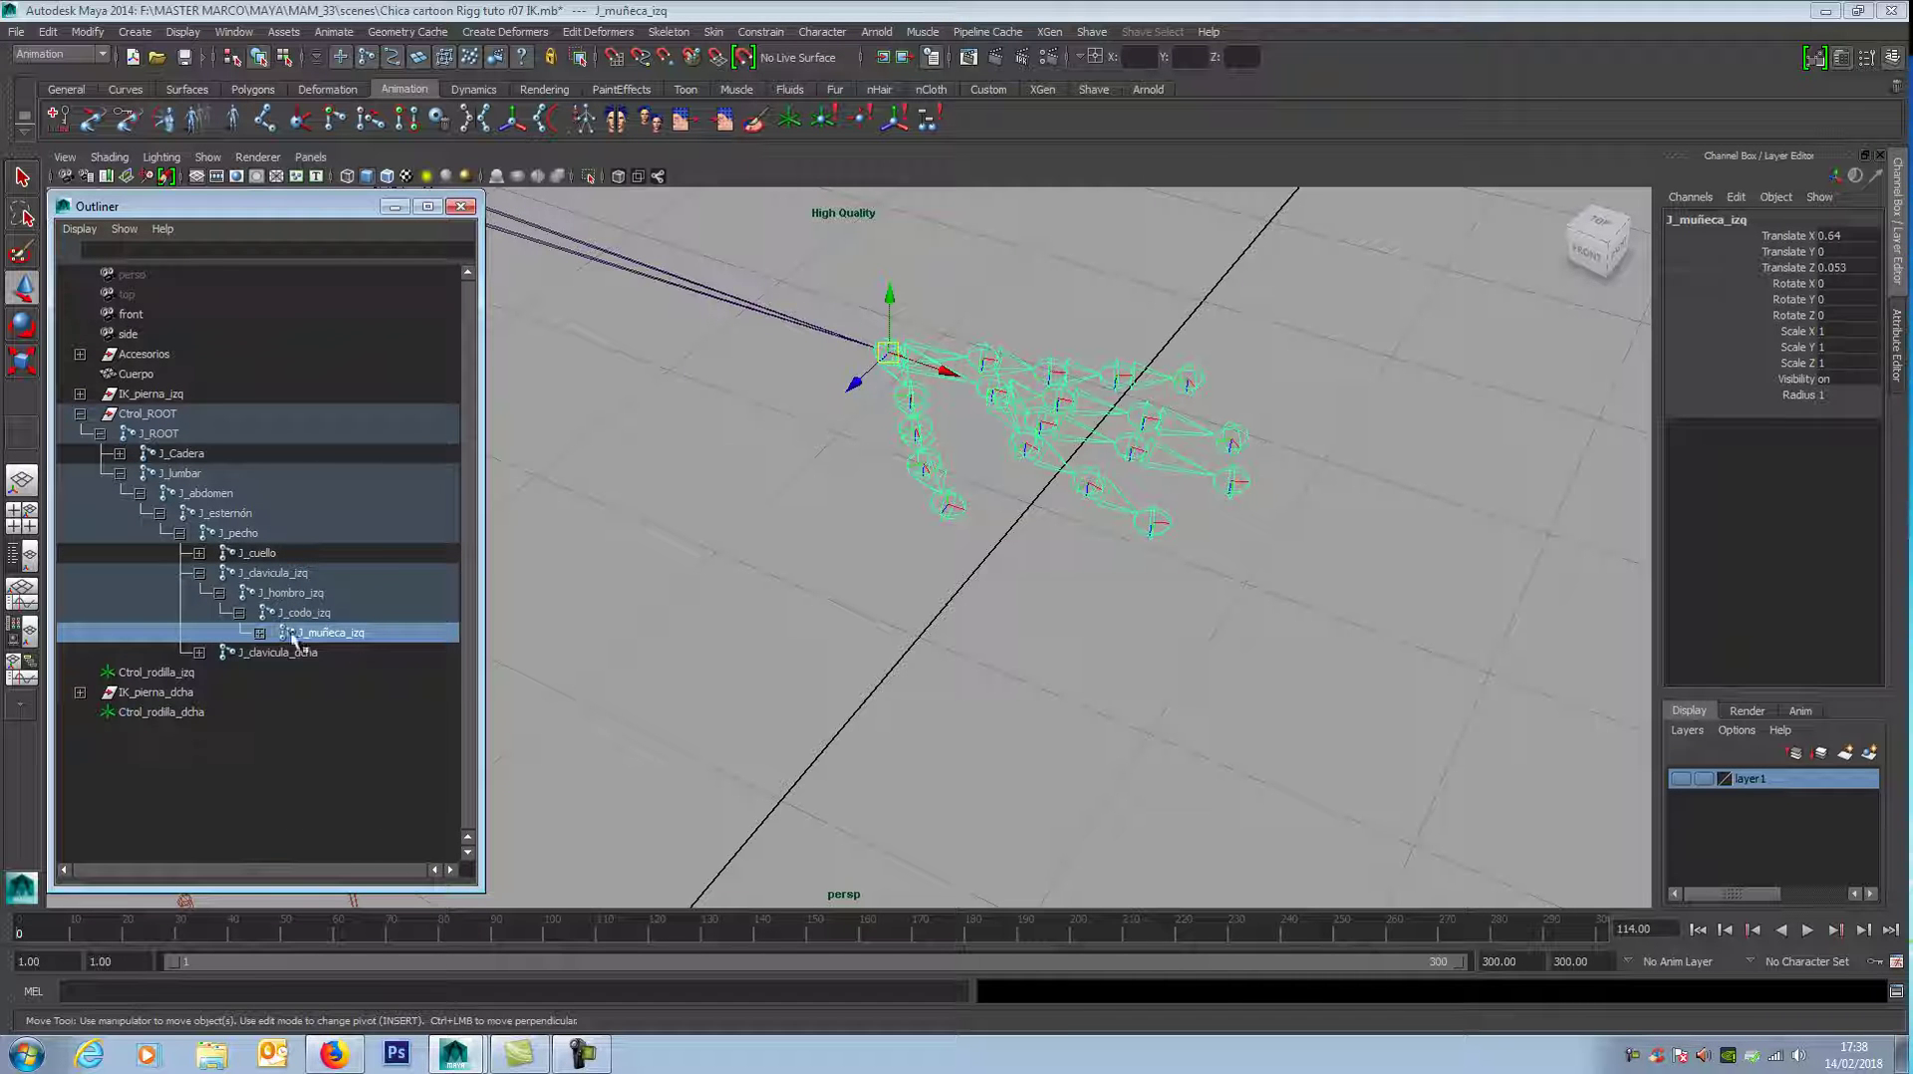
left_click(260, 633)
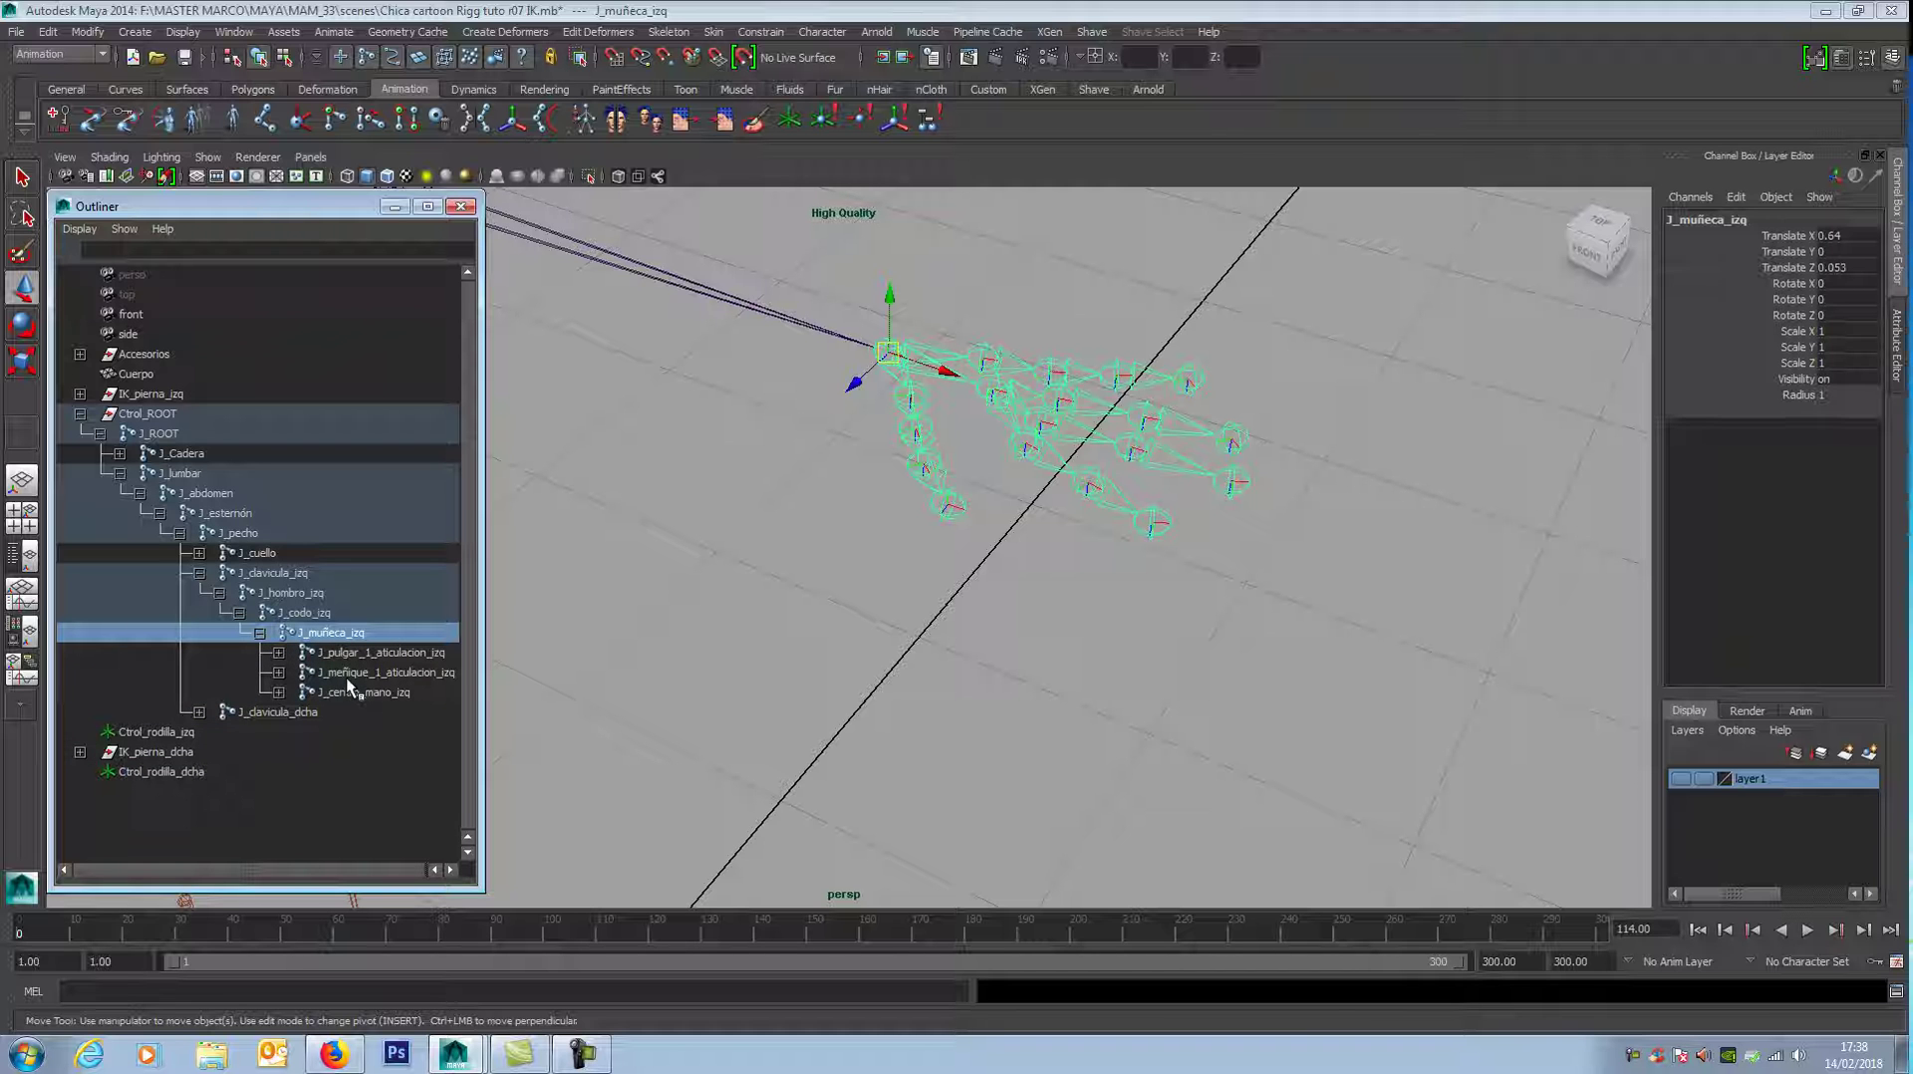
Step: Create an empty group named Ctrol_muñeca and parent it under the left wrist joint J_muñeca_izq
left_click(181, 809)
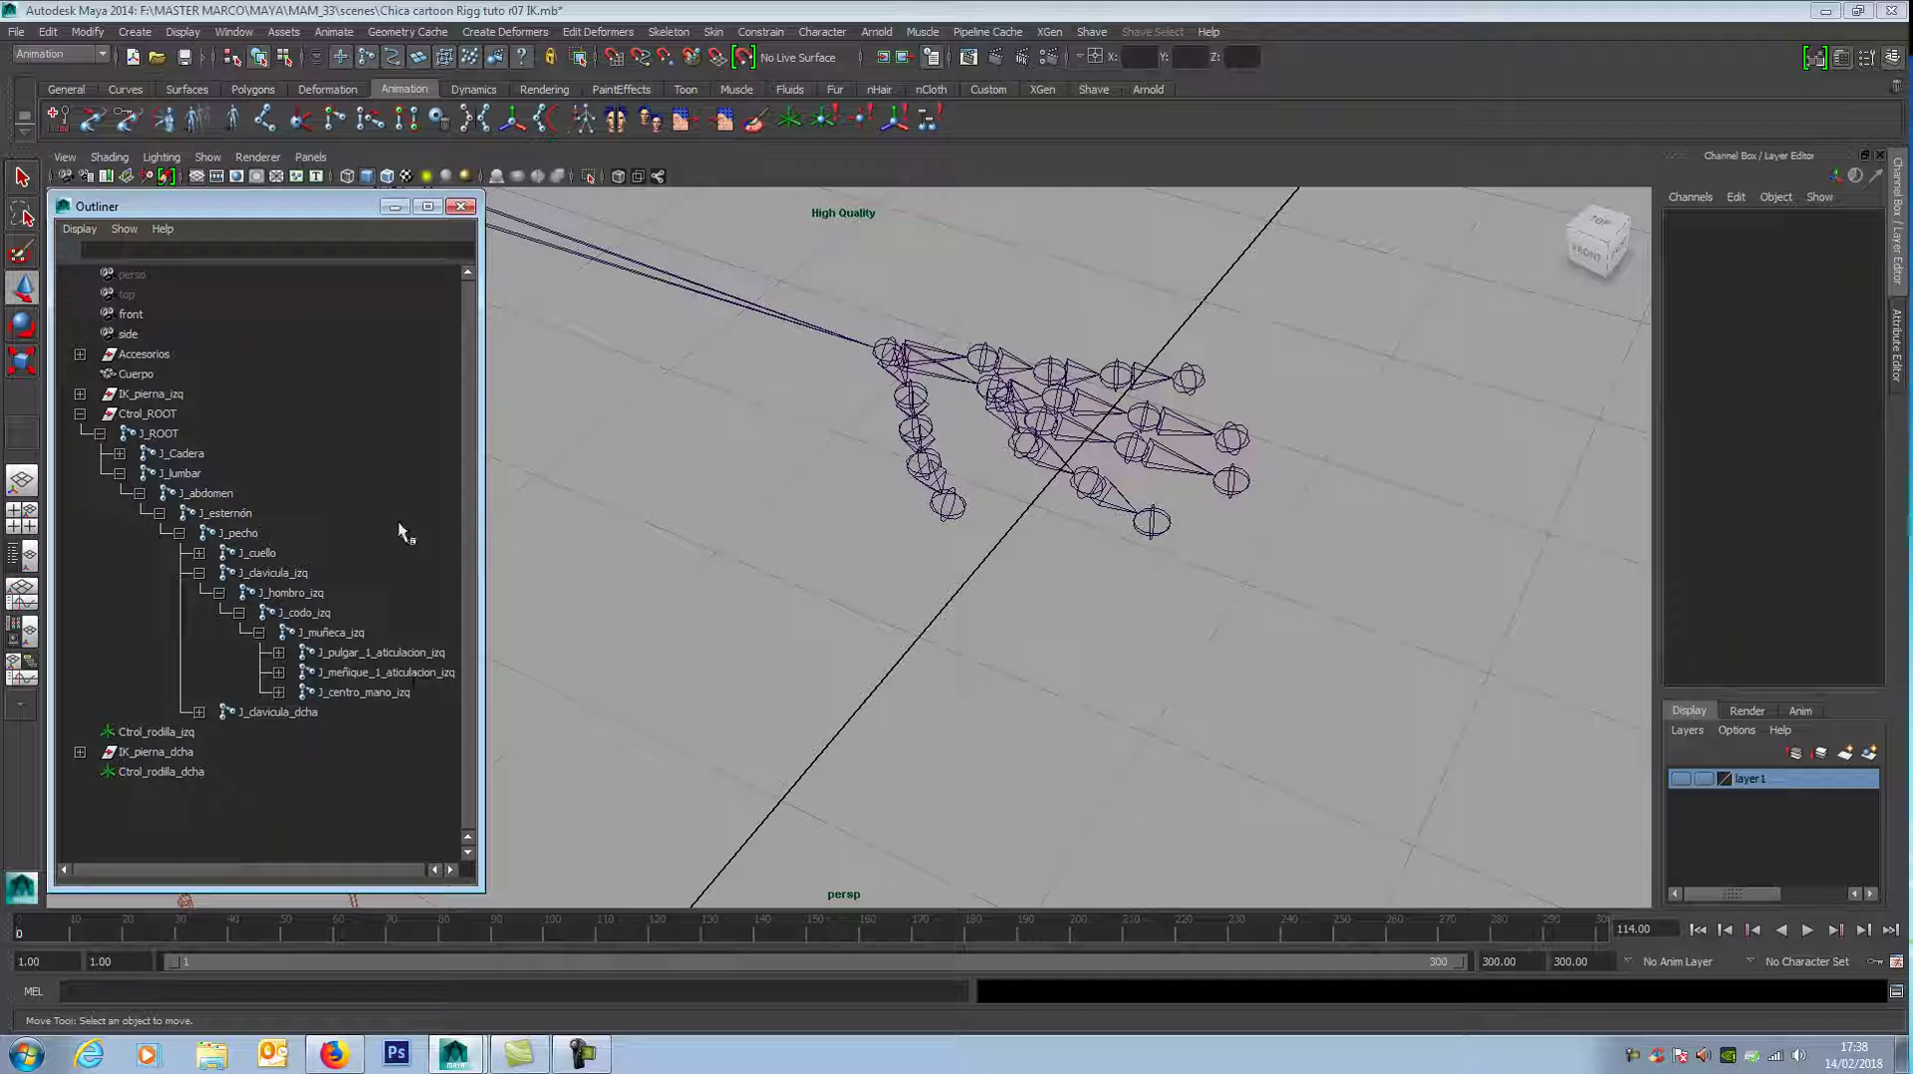
left_click(48, 31)
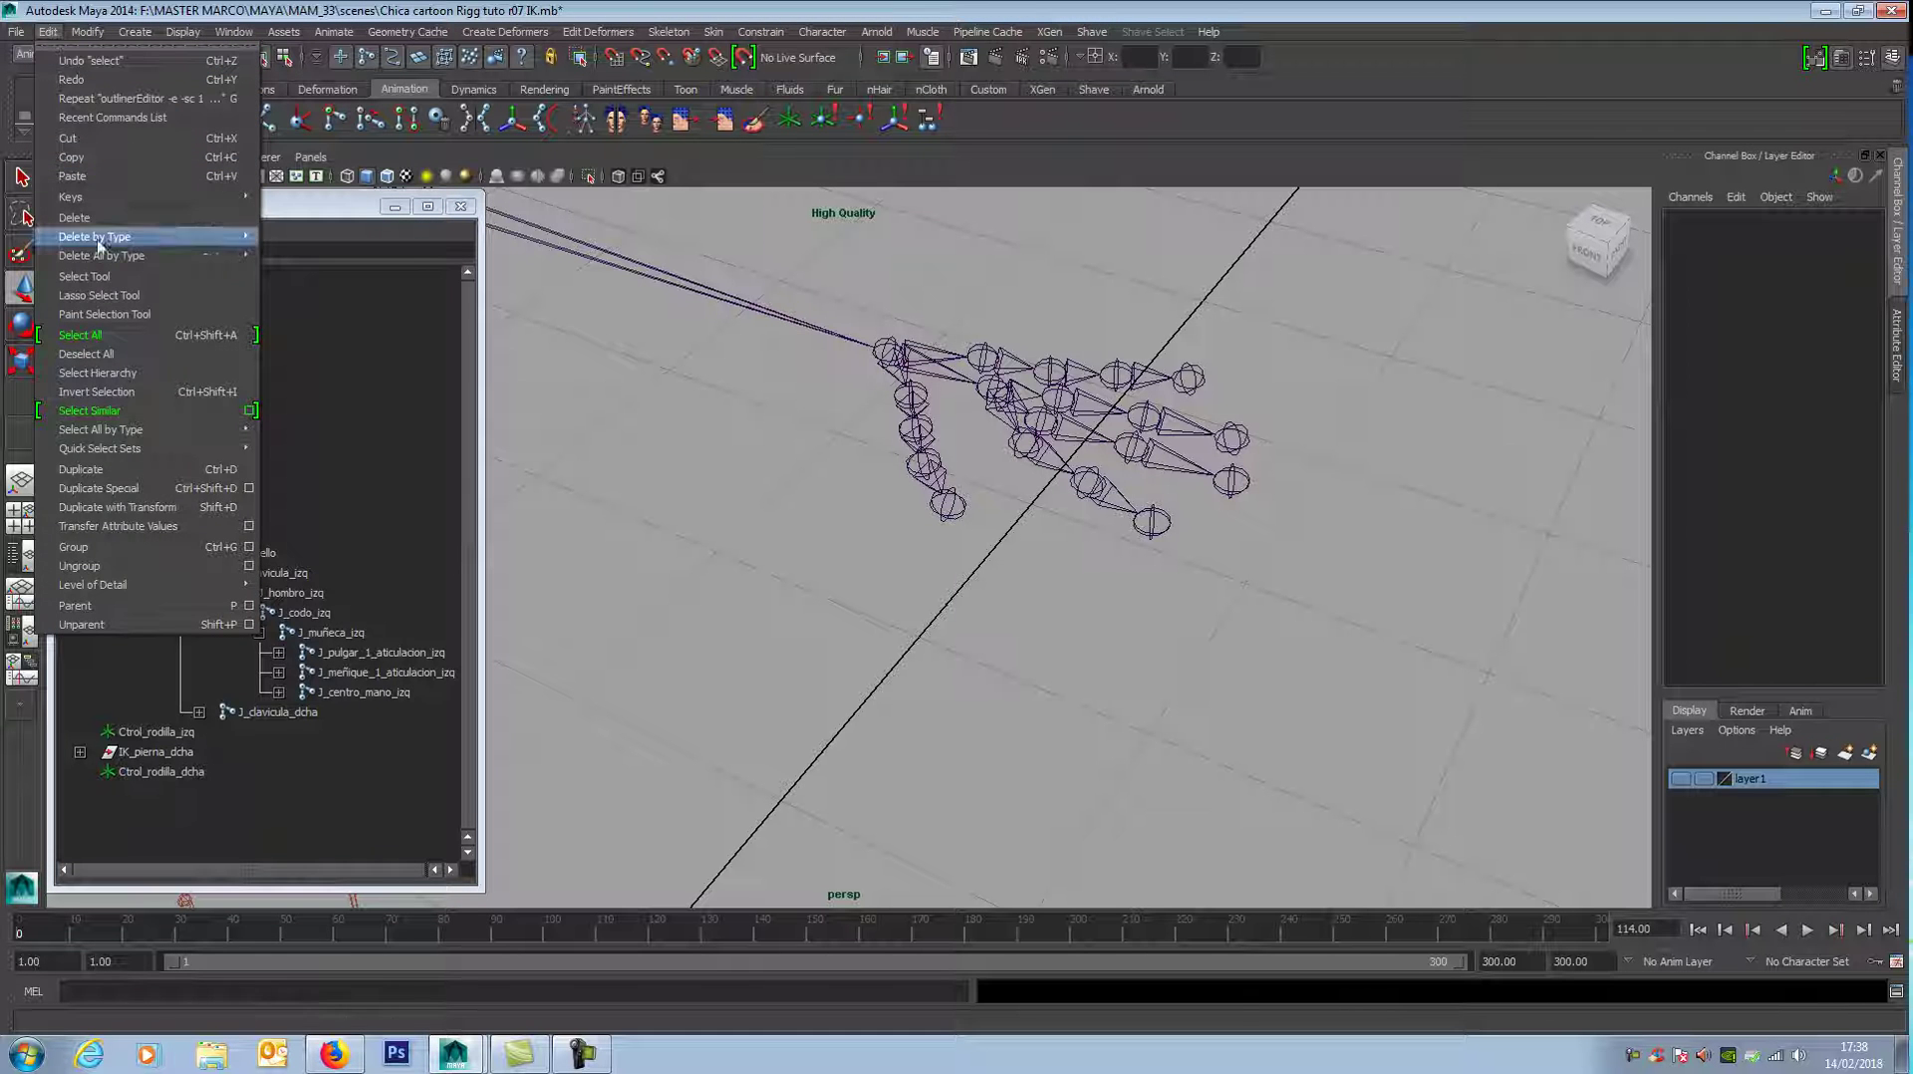
left_click(111, 546)
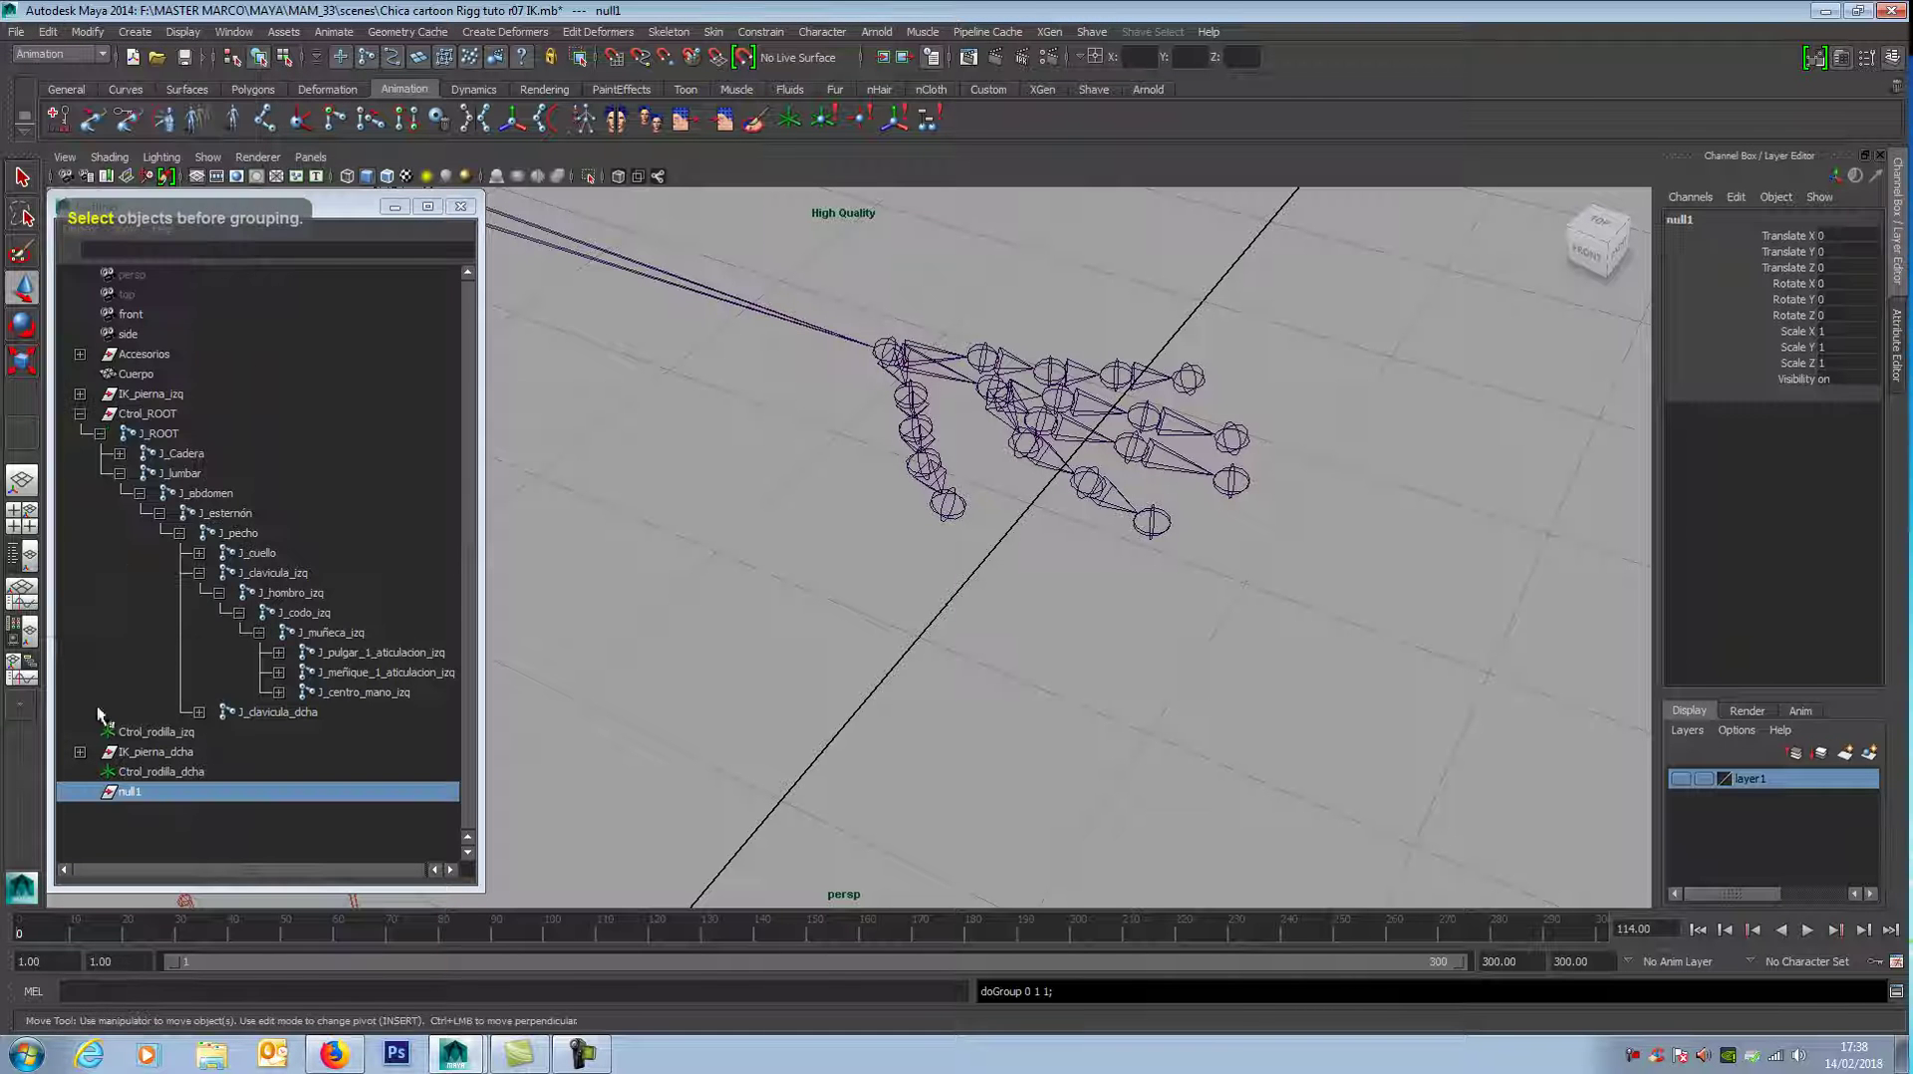
double_click(141, 791)
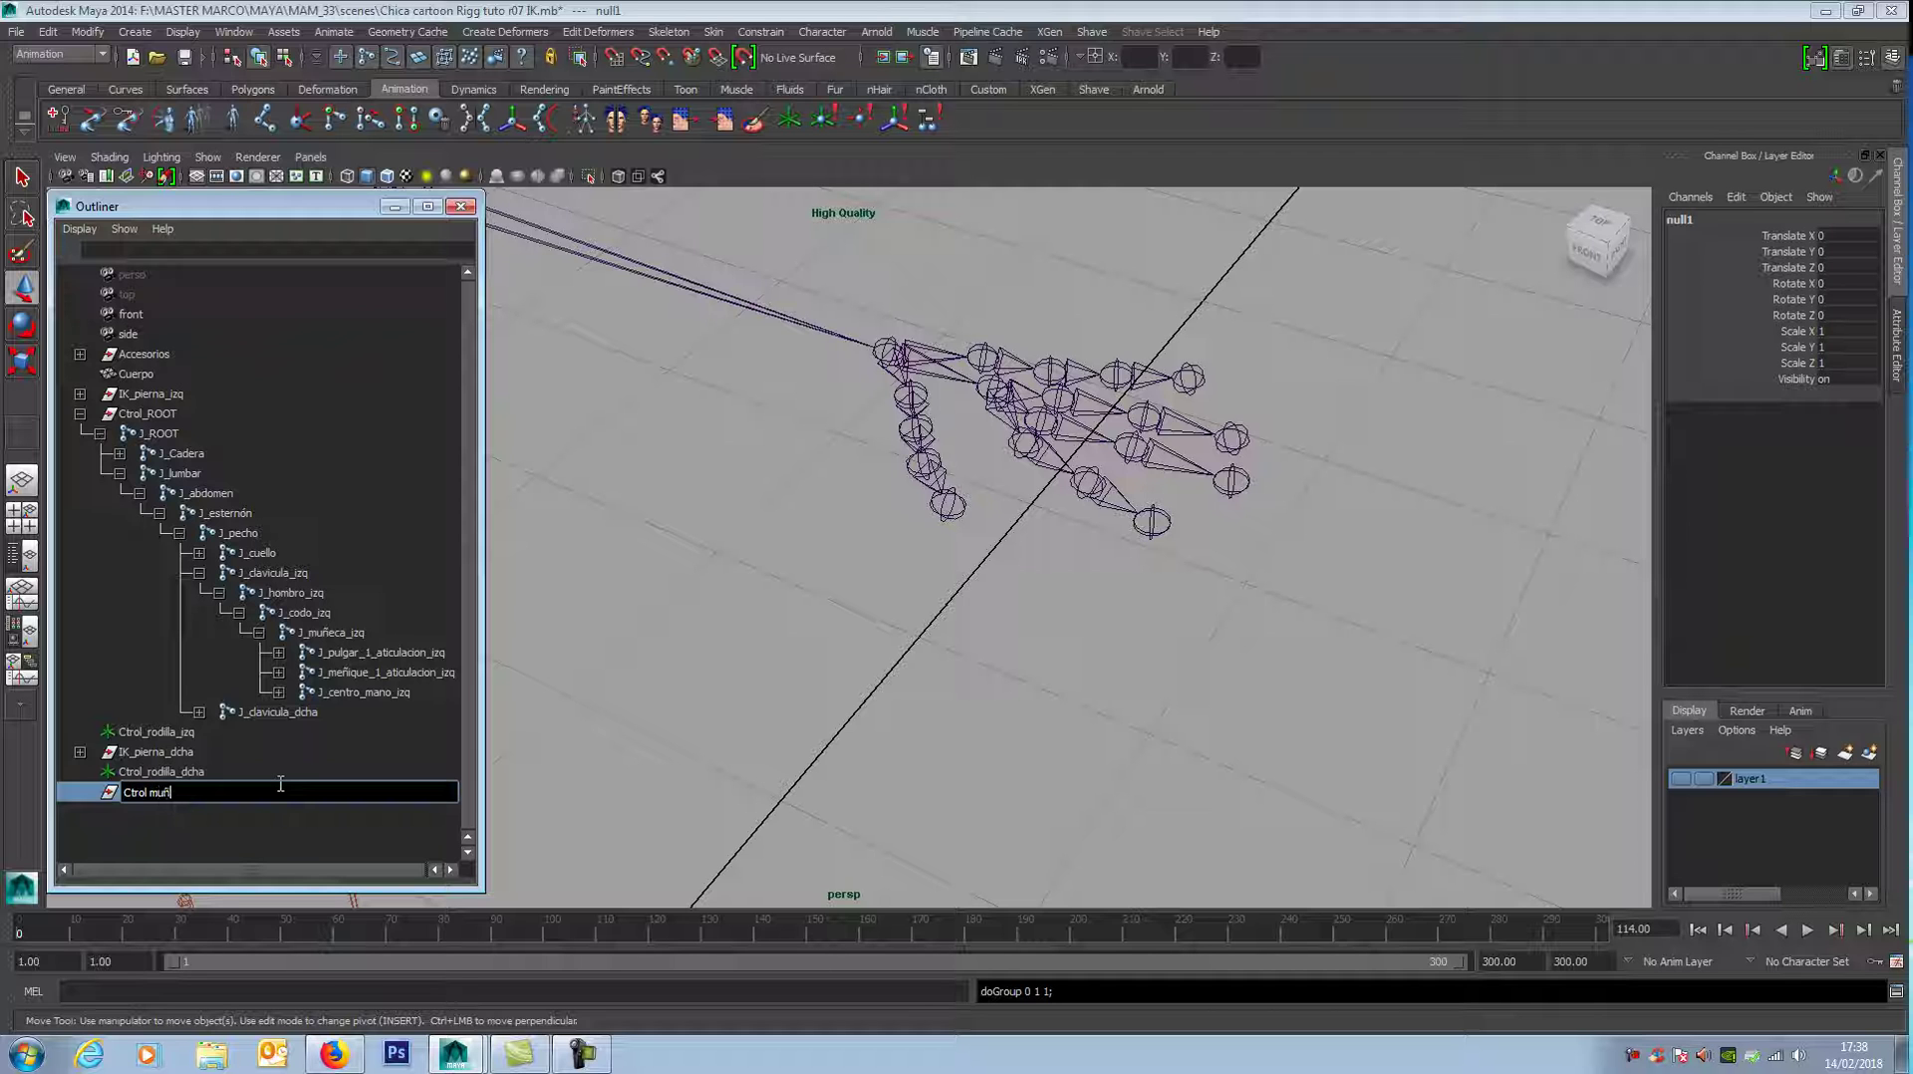
key("Return")
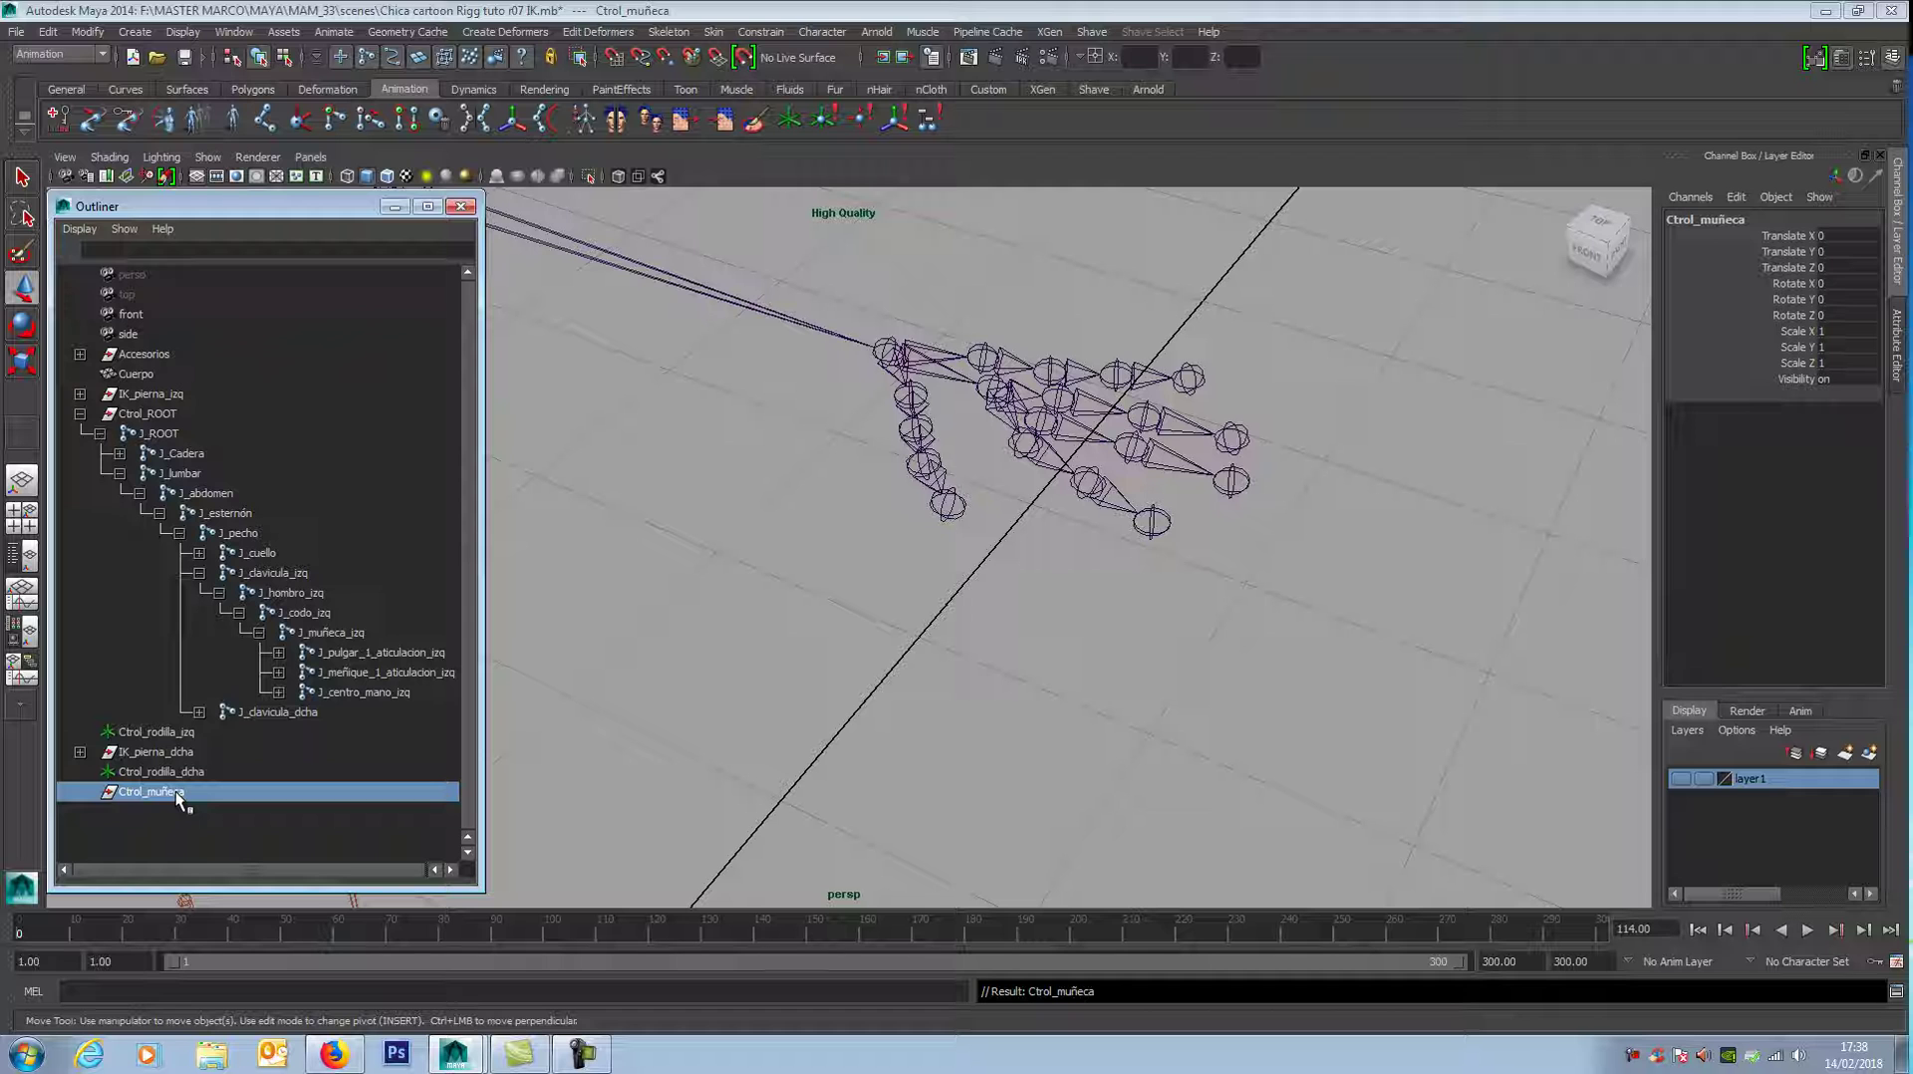
middle_click_drag(175, 792, 319, 632)
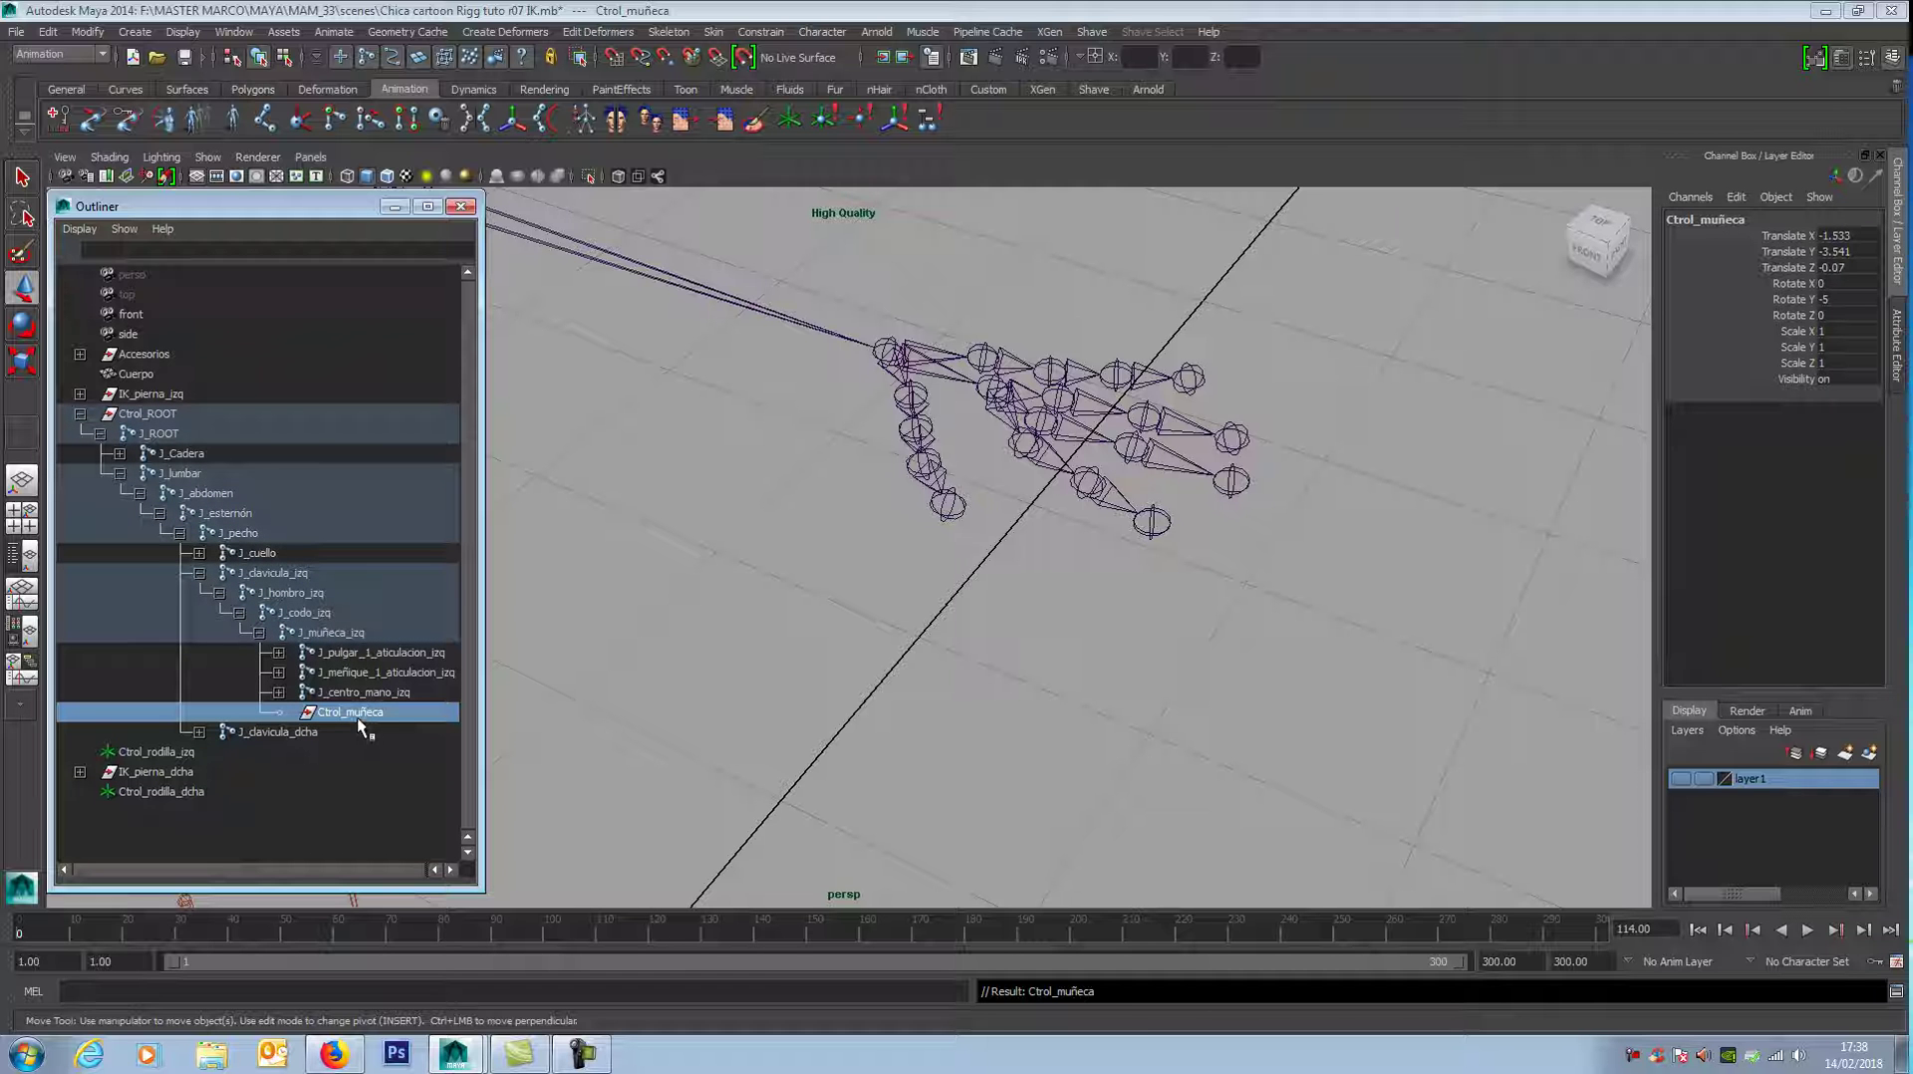
Step: Enable point snapping and move the pivot of Ctrol_muñeca from the origin to just below the left hand
left_click_drag(721, 703, 907, 738, "alt")
middle_click_drag(907, 737, 1091, 664, "alt")
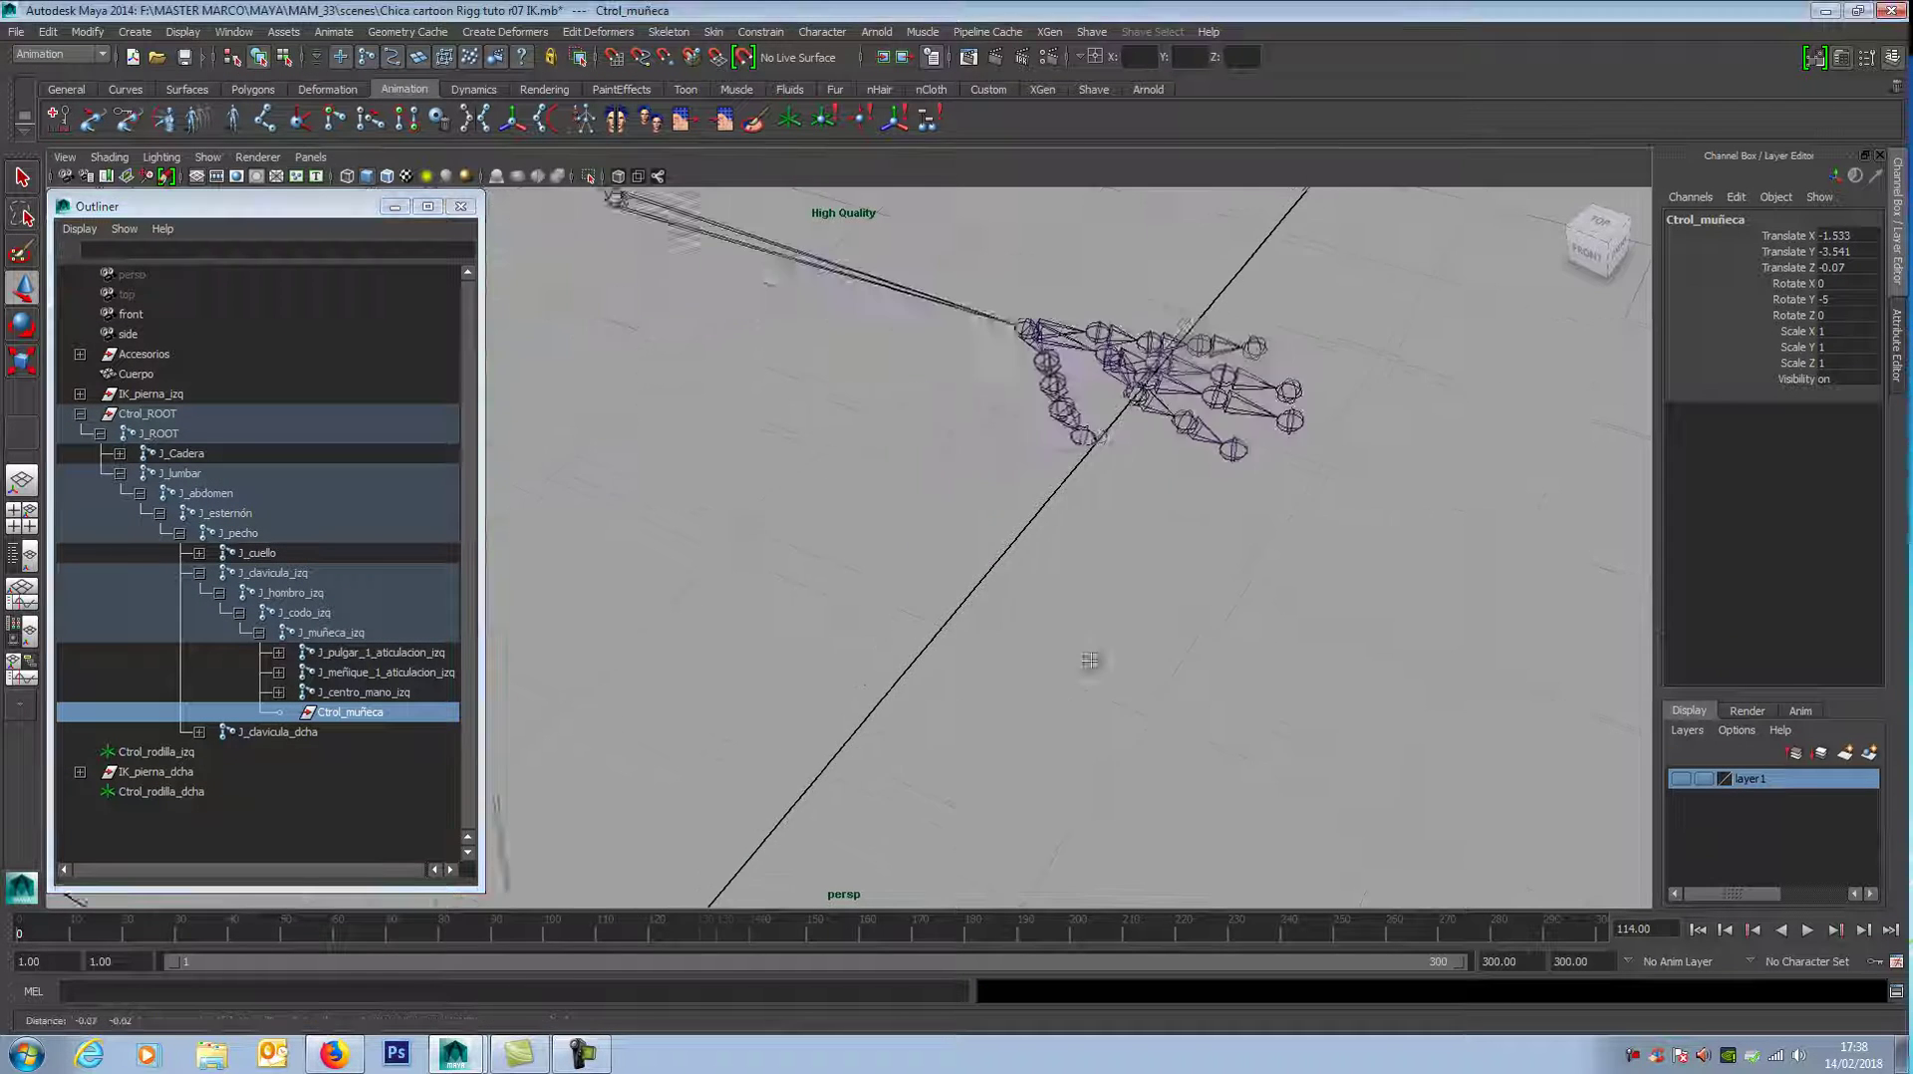
scroll(1069, 719, "down", 2)
scroll(1007, 738, "down", 2)
left_click_drag(952, 724, 1153, 671, "alt")
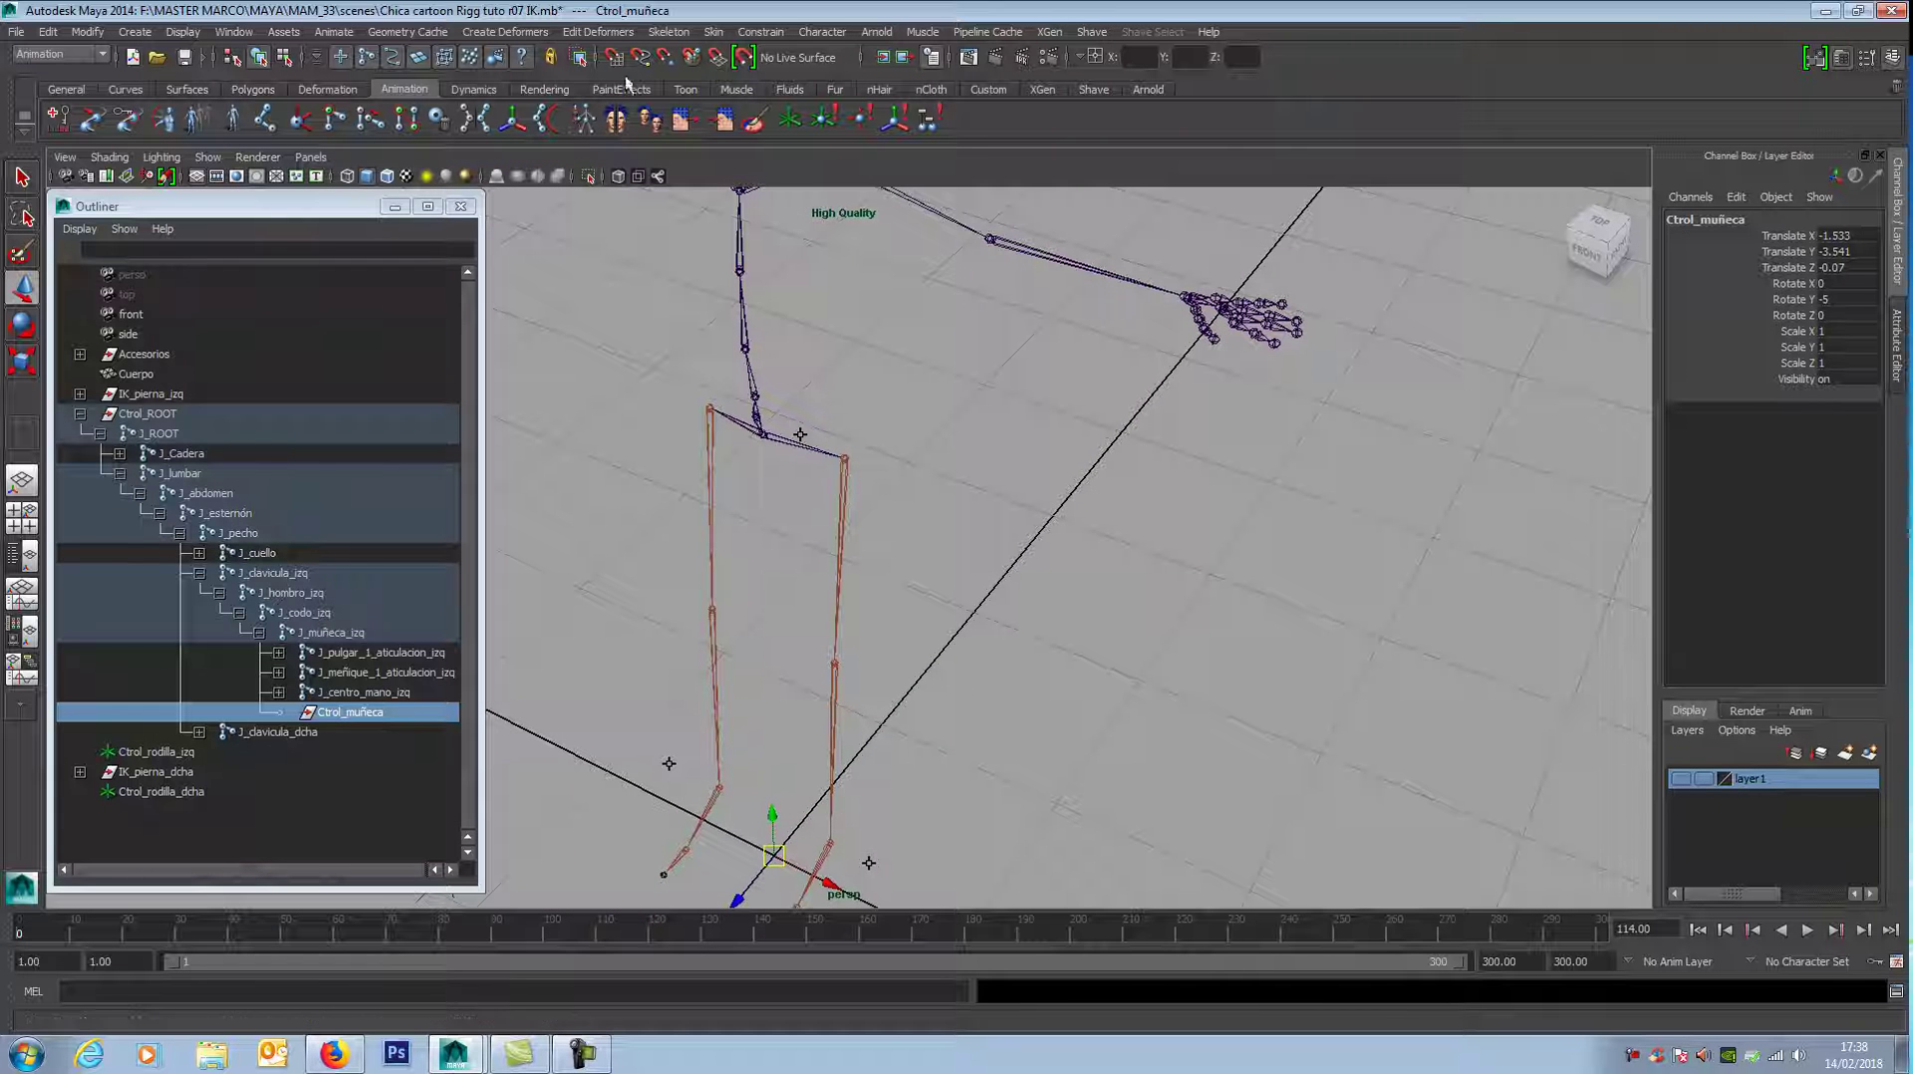
left_click(666, 59)
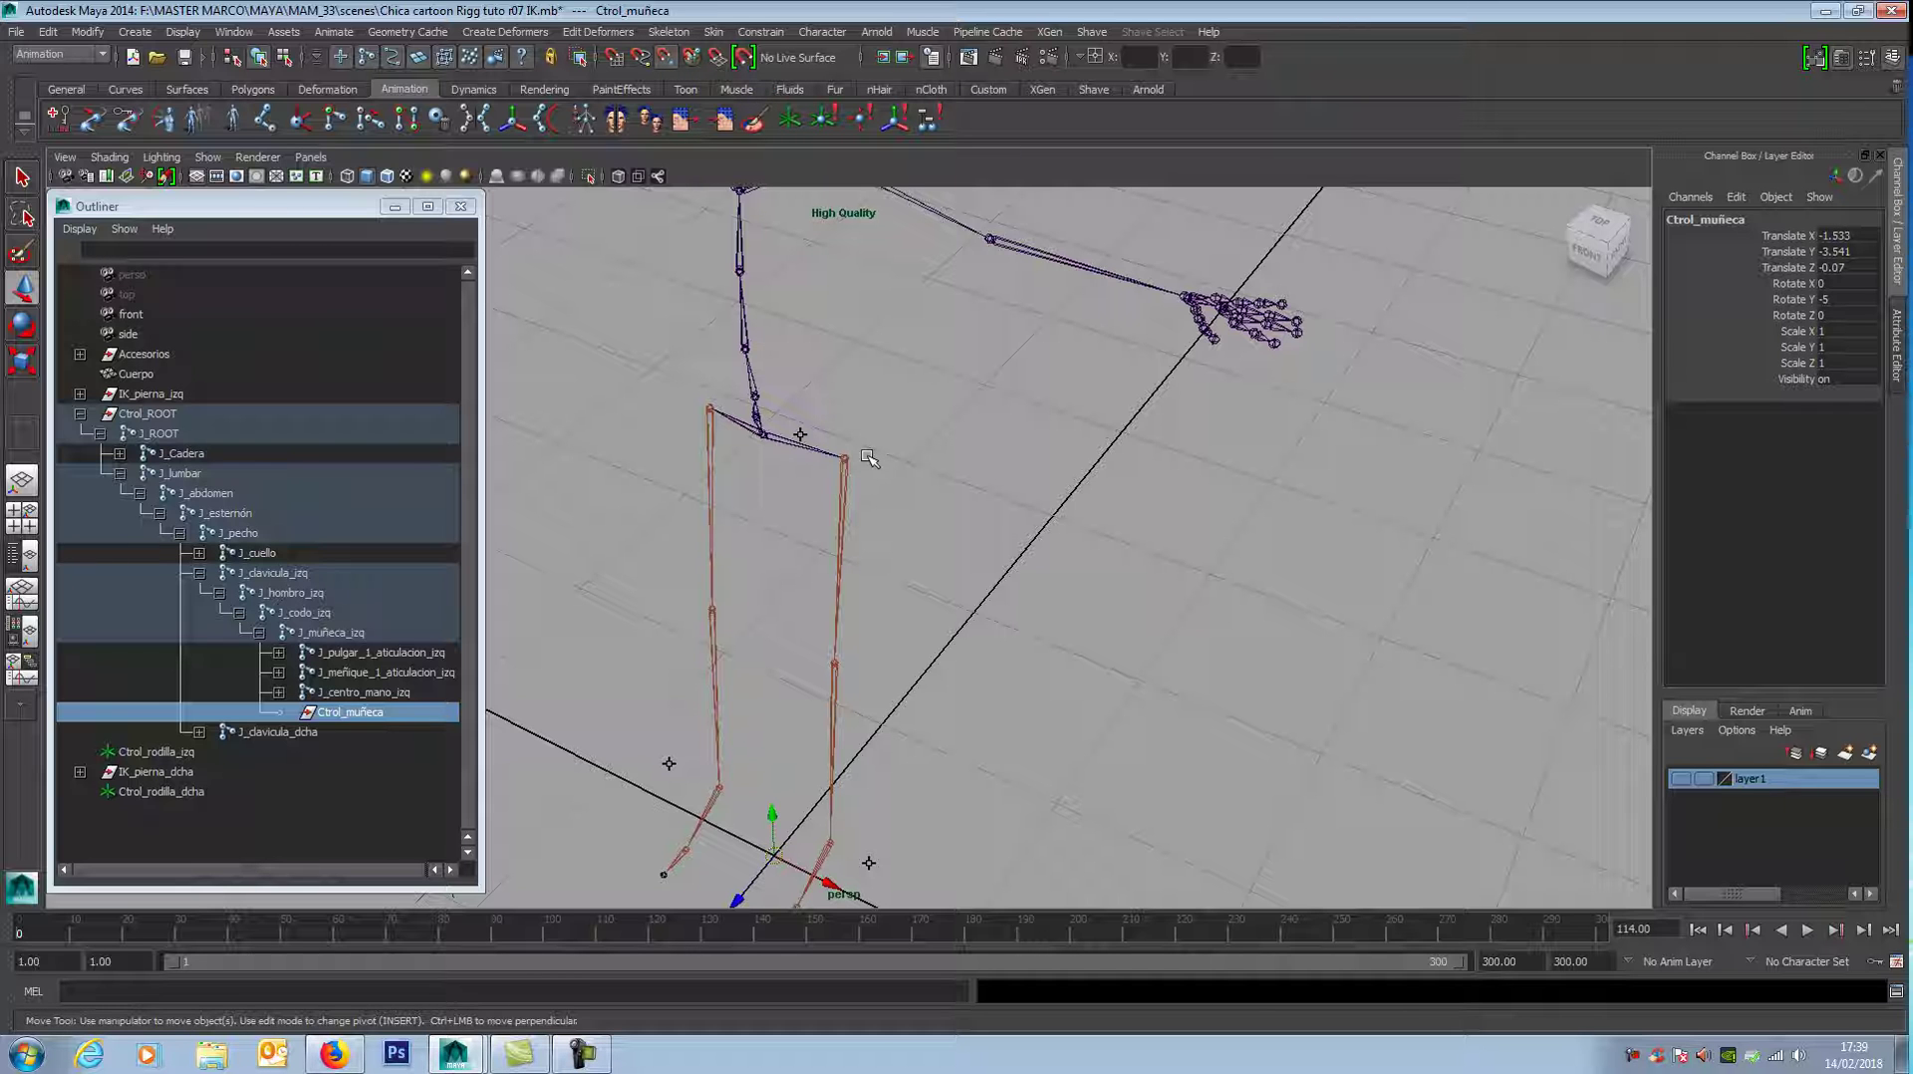
key("Insert")
left_click_drag(770, 830, 883, 325)
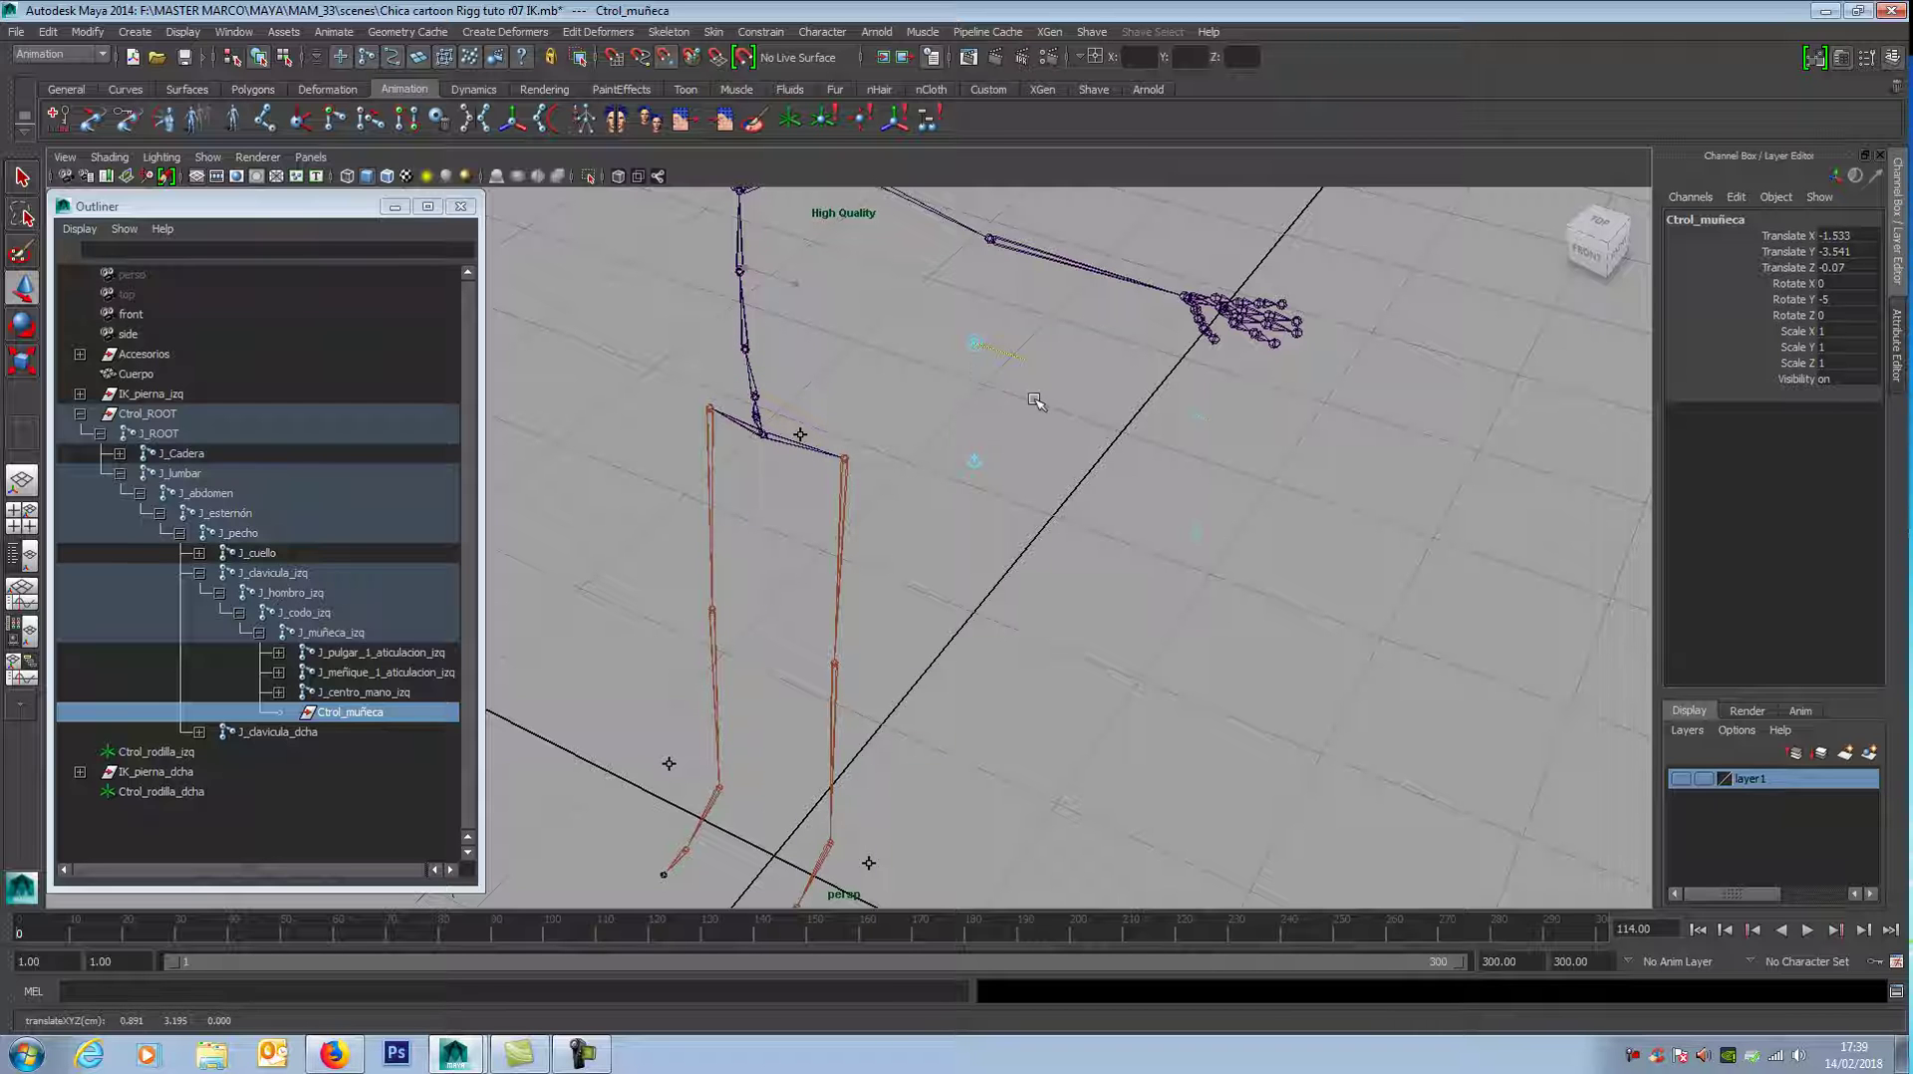
key("Insert")
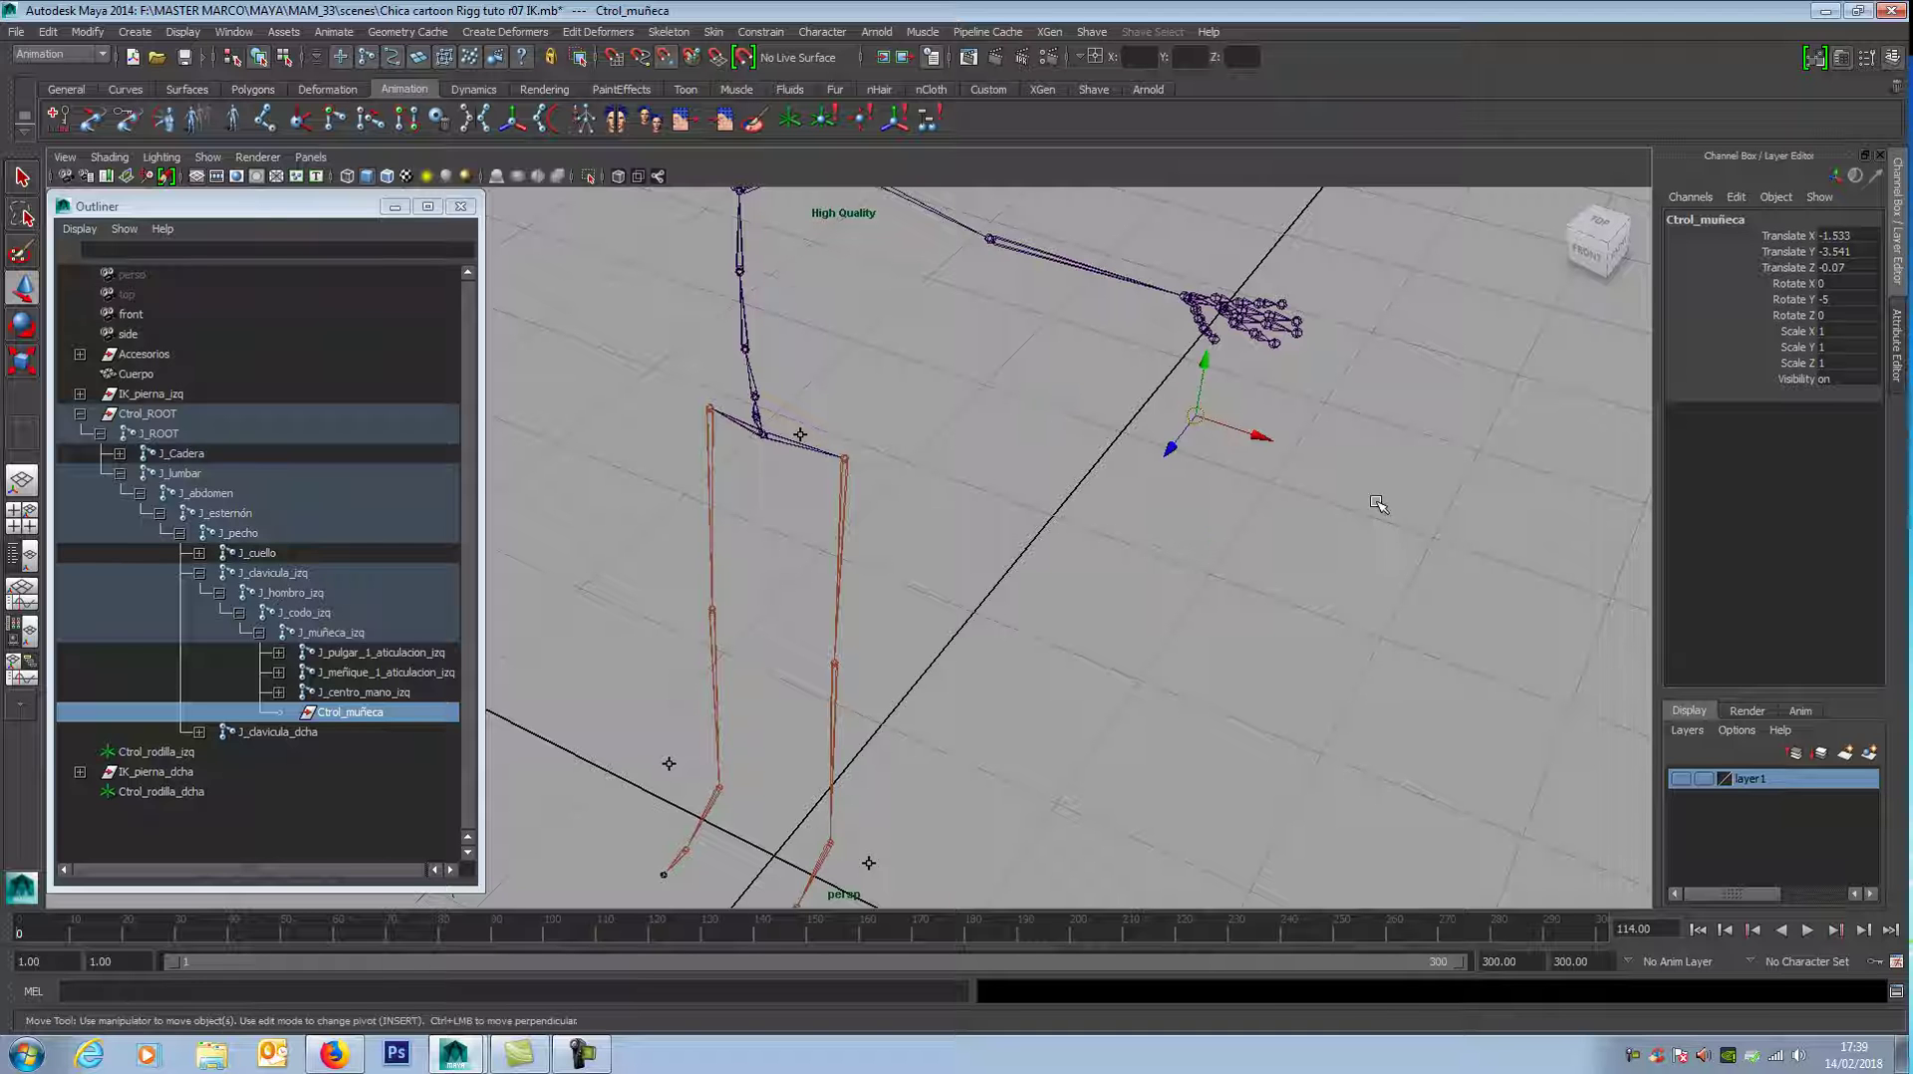
Step: Adjust the pivot of Ctrol_muñeca along the X axis to line it up with the left wrist joint
middle_click_drag(1410, 490, 1271, 695, "alt")
right_click_drag(1271, 695, 1408, 643, "alt")
key("Insert")
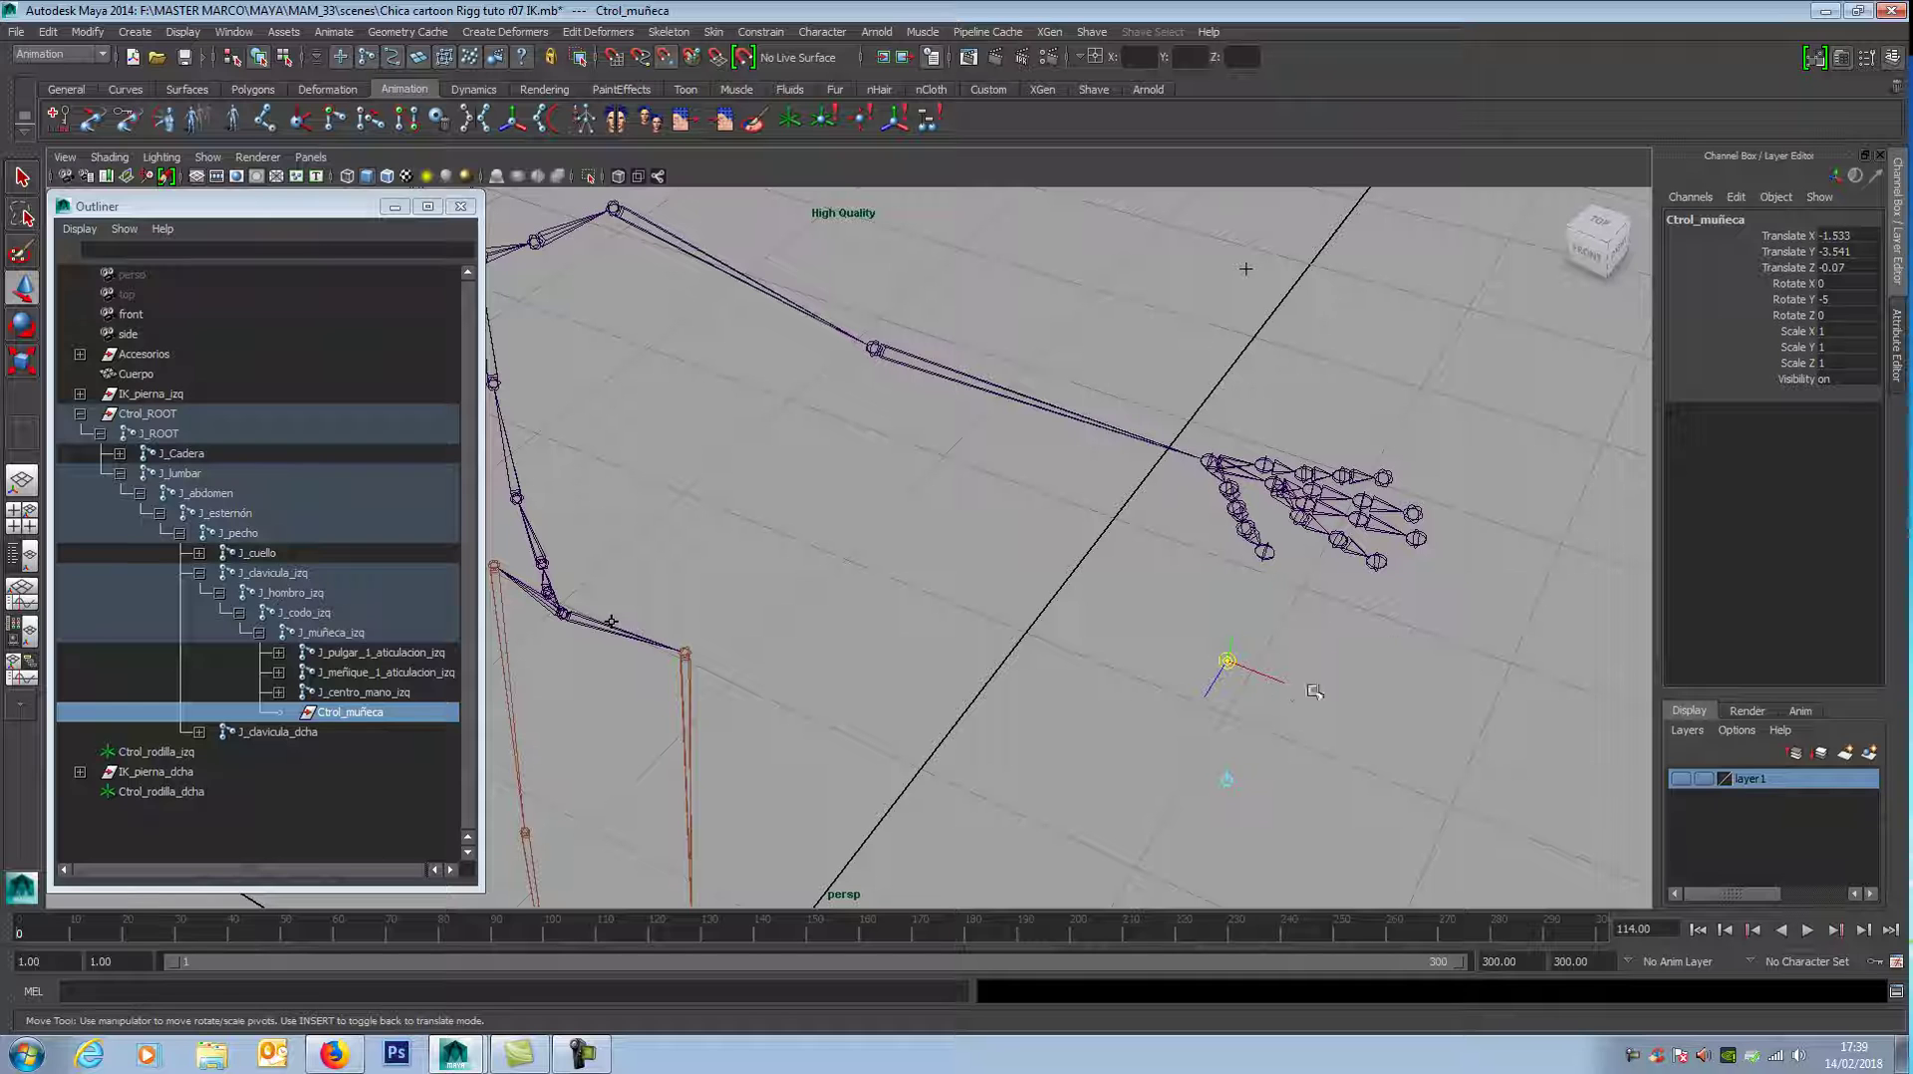
left_click_drag(1282, 686, 1159, 656)
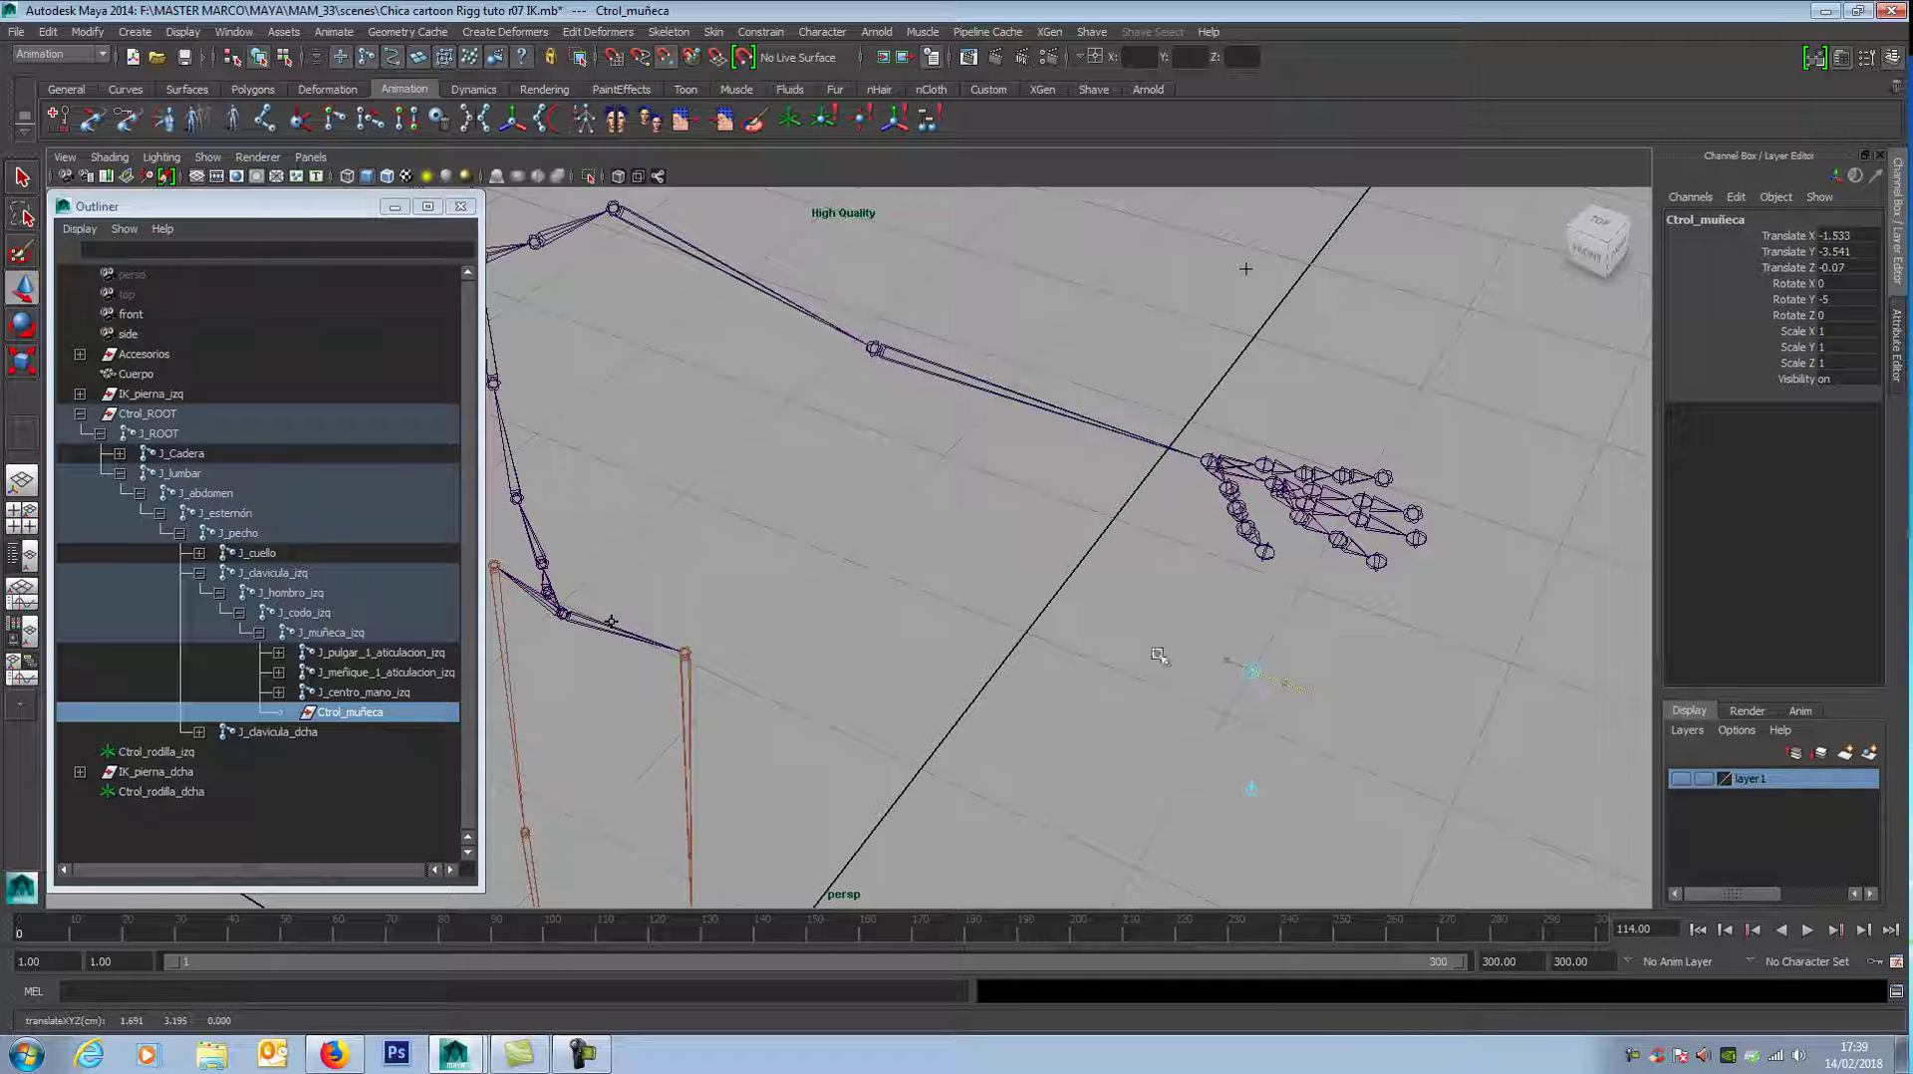
left_click_drag(1292, 692, 1000, 535)
left_click_drag(1204, 650, 981, 588)
key("ctrl+z")
left_click_drag(1148, 668, 1263, 507)
key("w")
scroll(1376, 684, "up", 2)
middle_click_drag(1204, 634, 811, 648, "alt")
scroll(1196, 778, "up", 2)
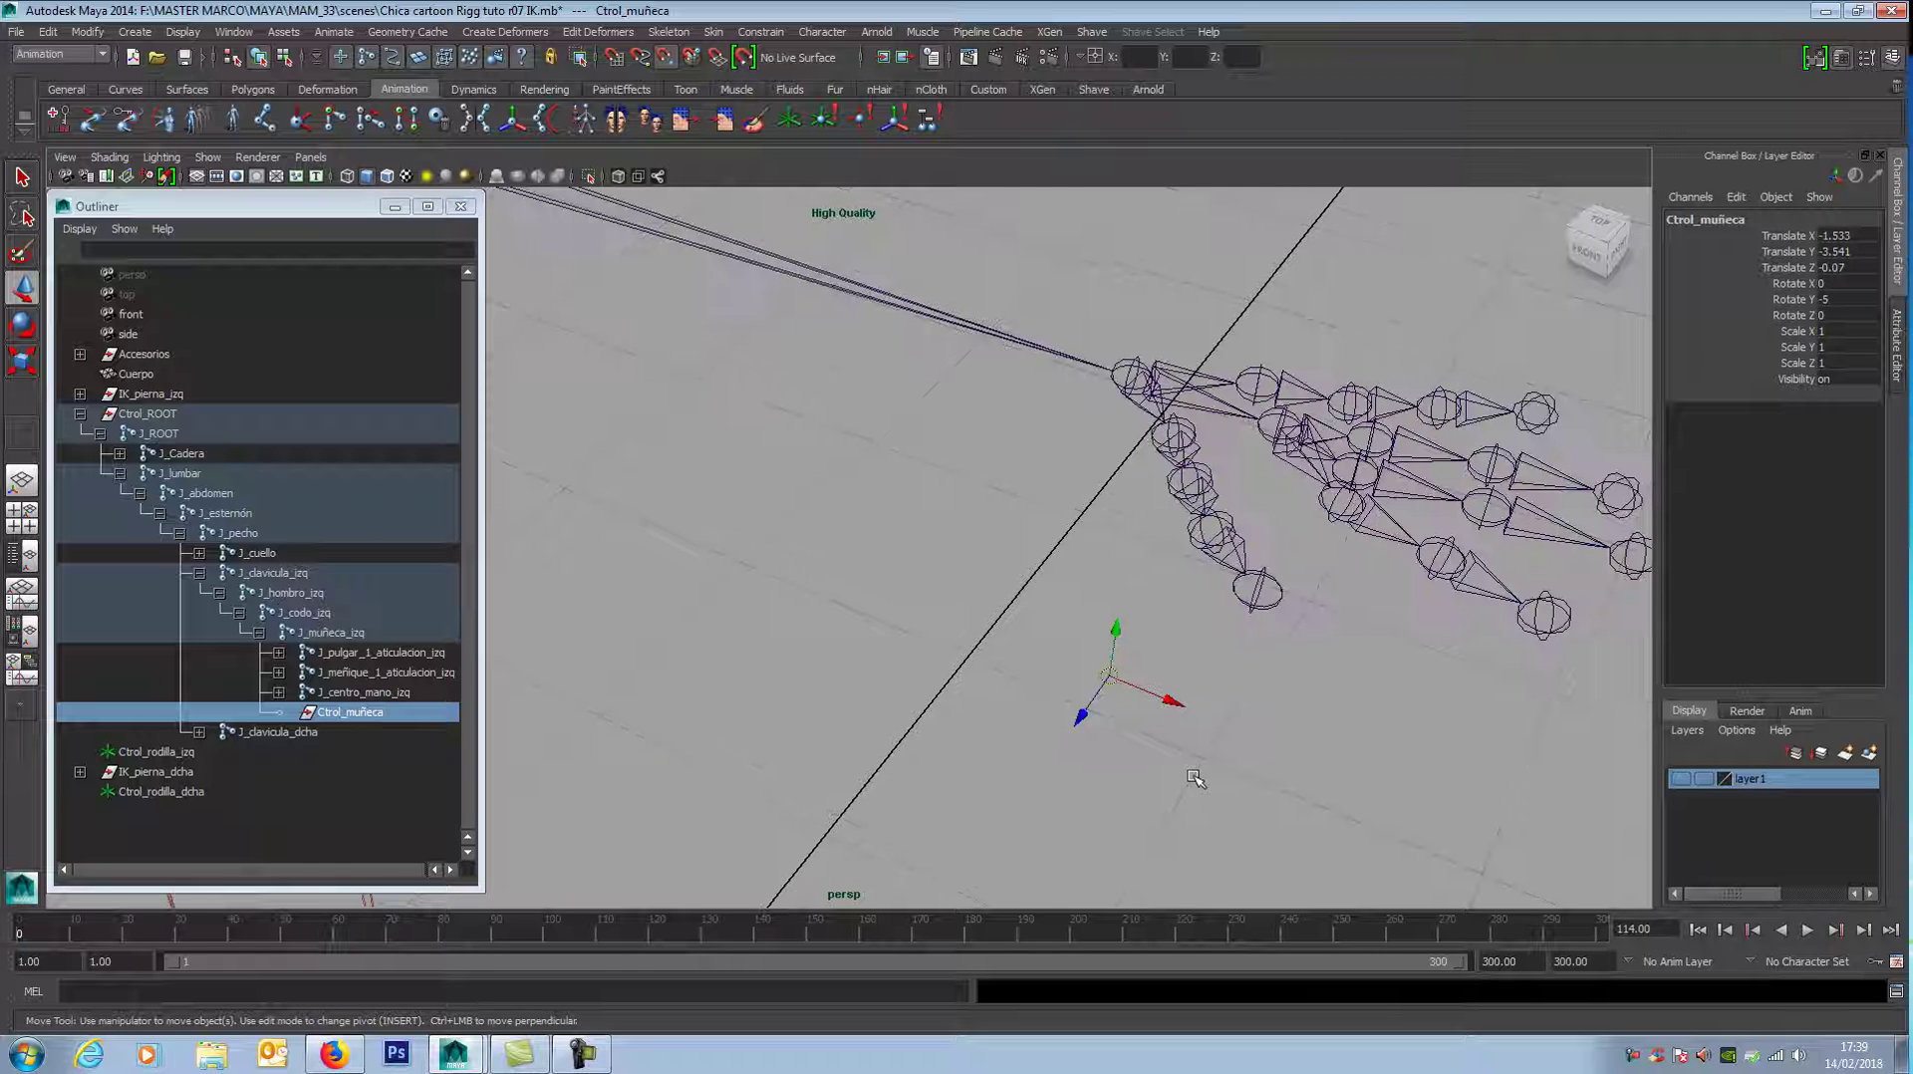
Step: Snap the pivot of Ctrol_muñeca along the remaining axes onto the left wrist joint
key("Insert")
left_click_drag(1090, 706, 1132, 372)
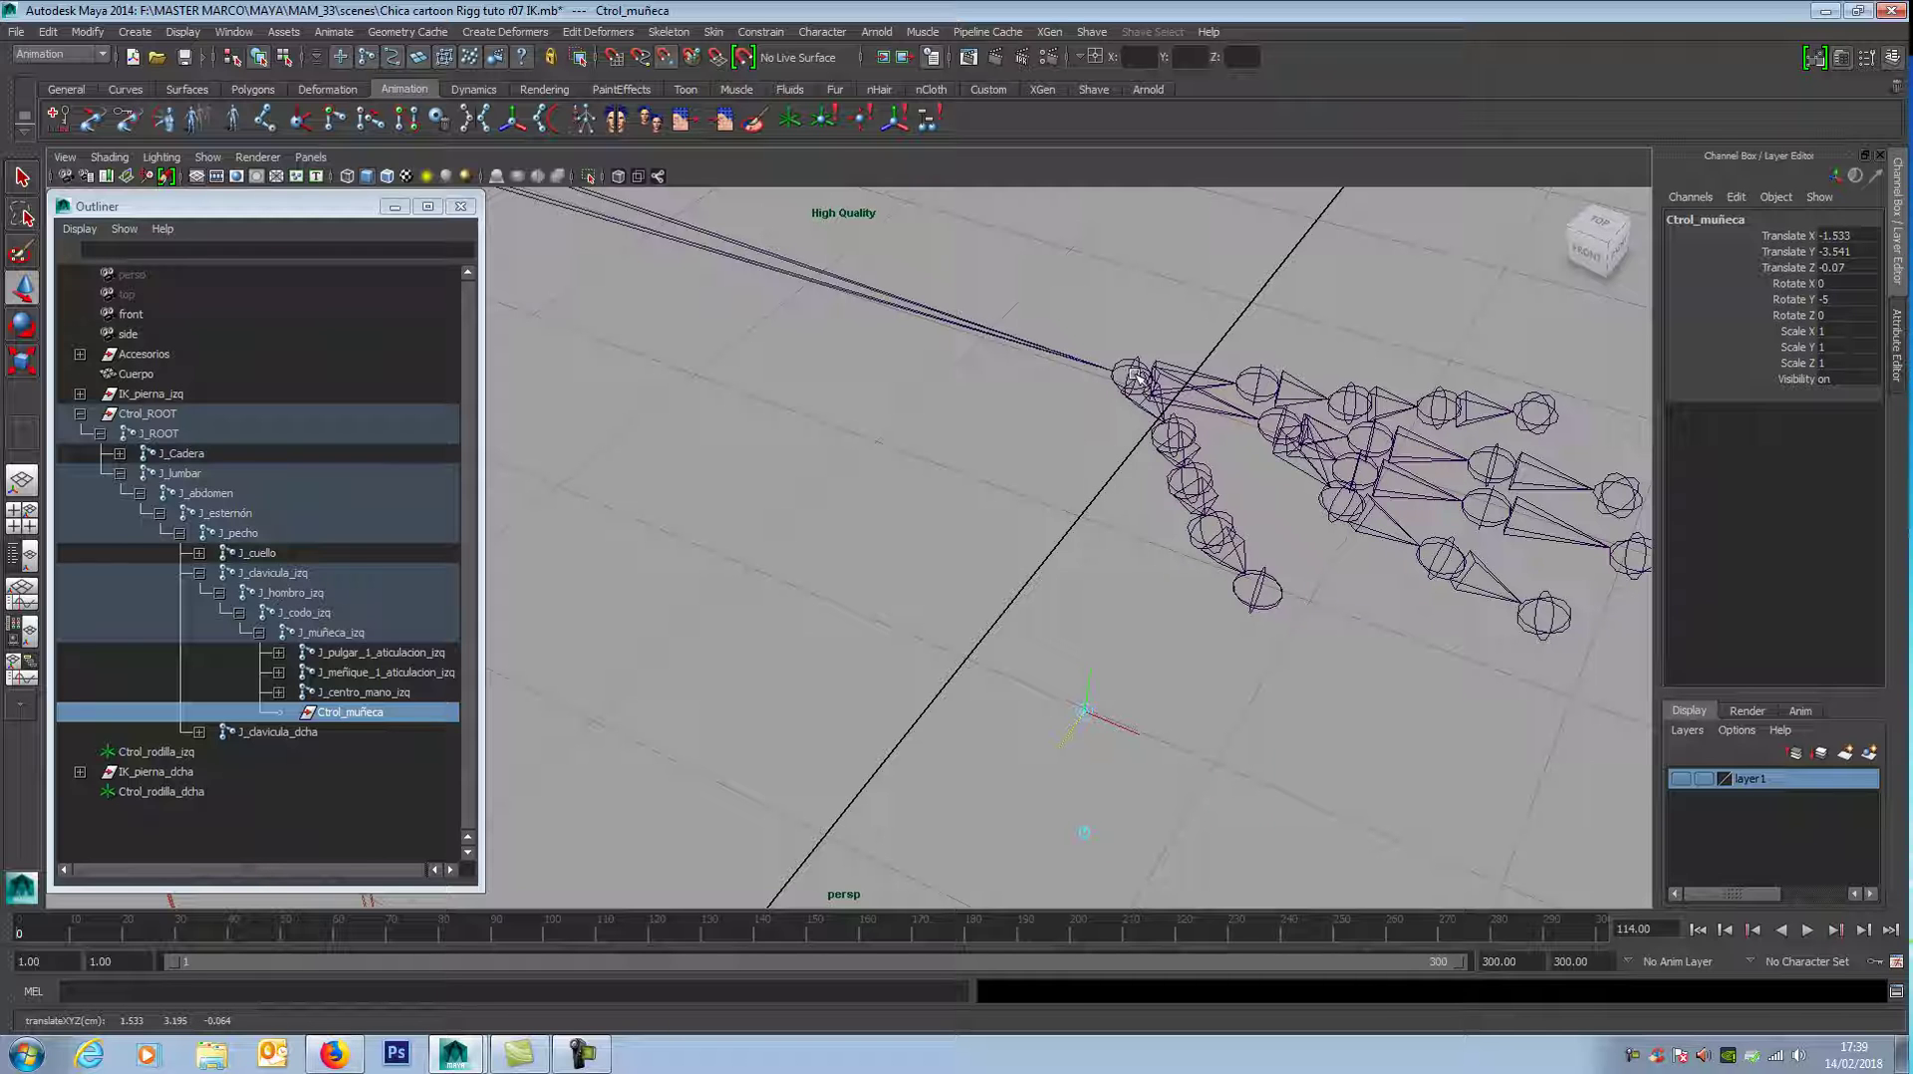
key("Insert")
scroll(1195, 678, "up", 2)
scroll(1329, 662, "down", 6)
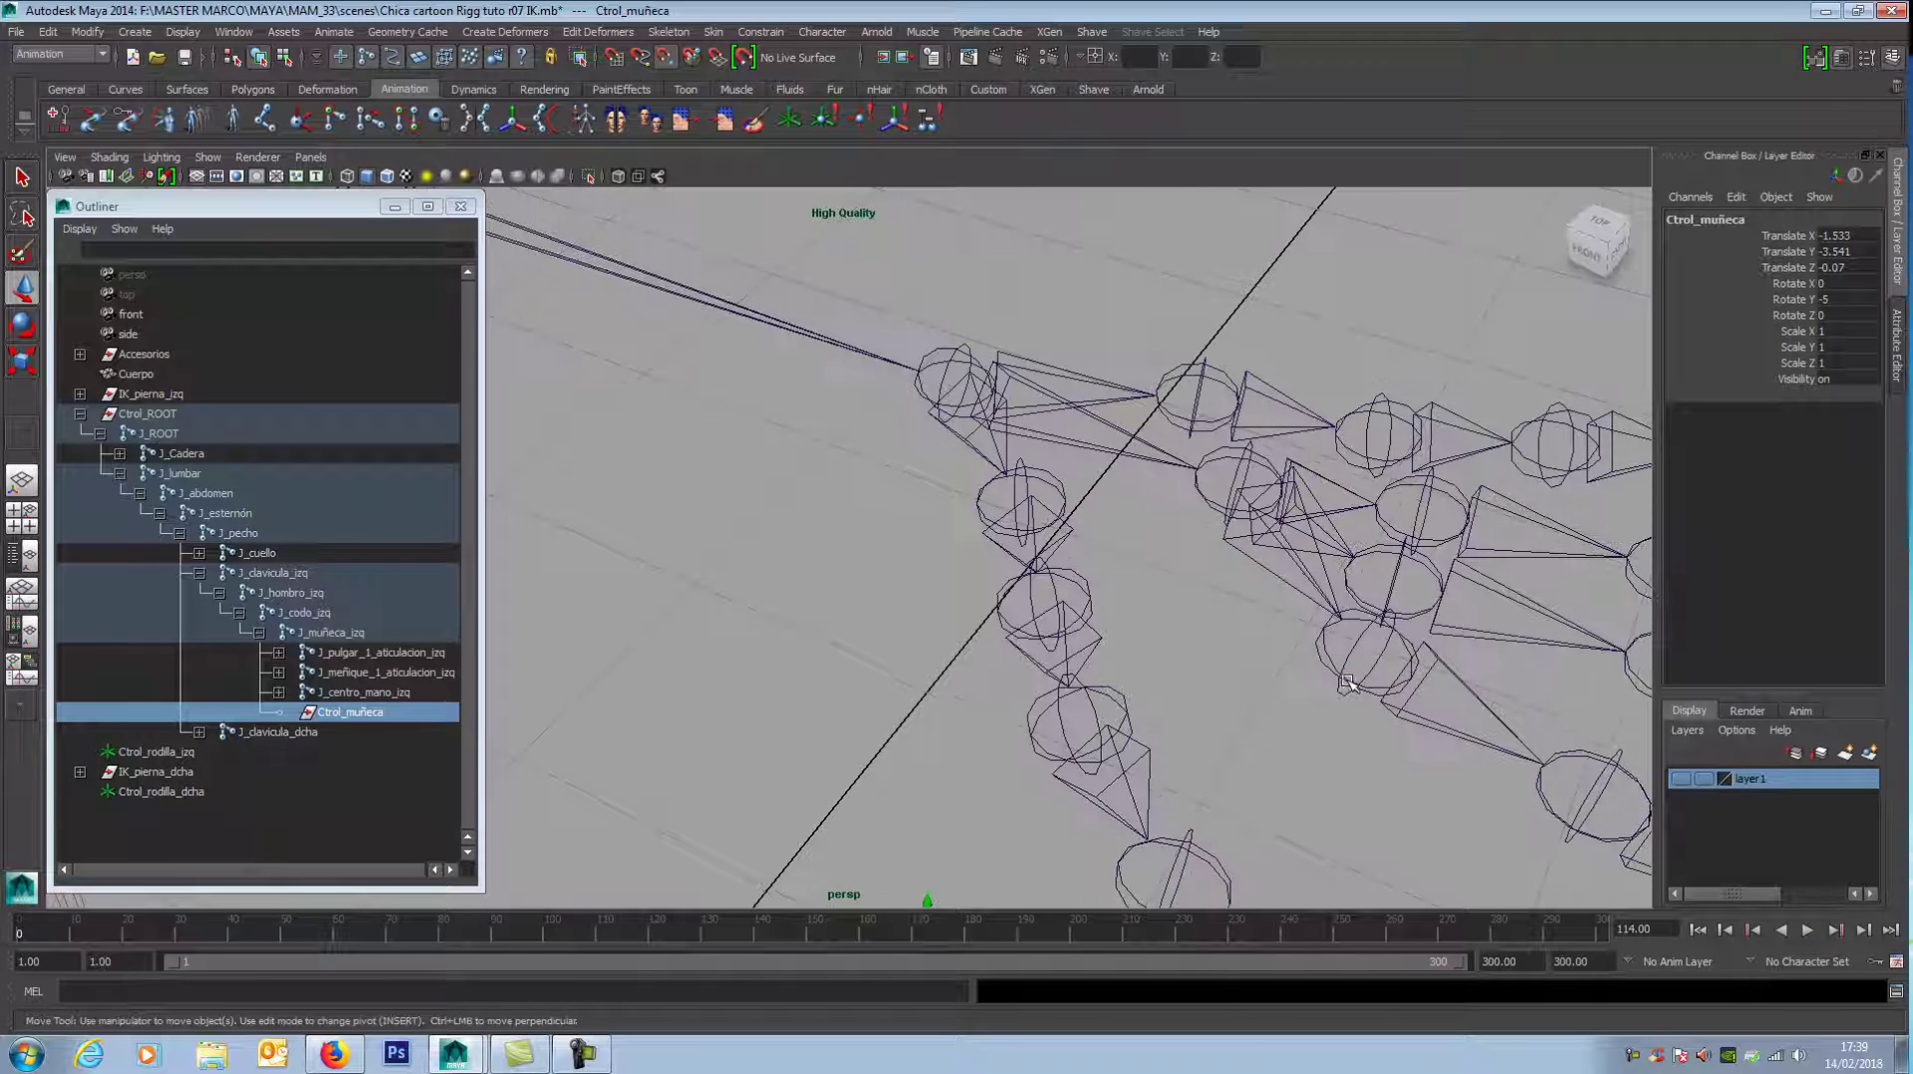
left_click(955, 384)
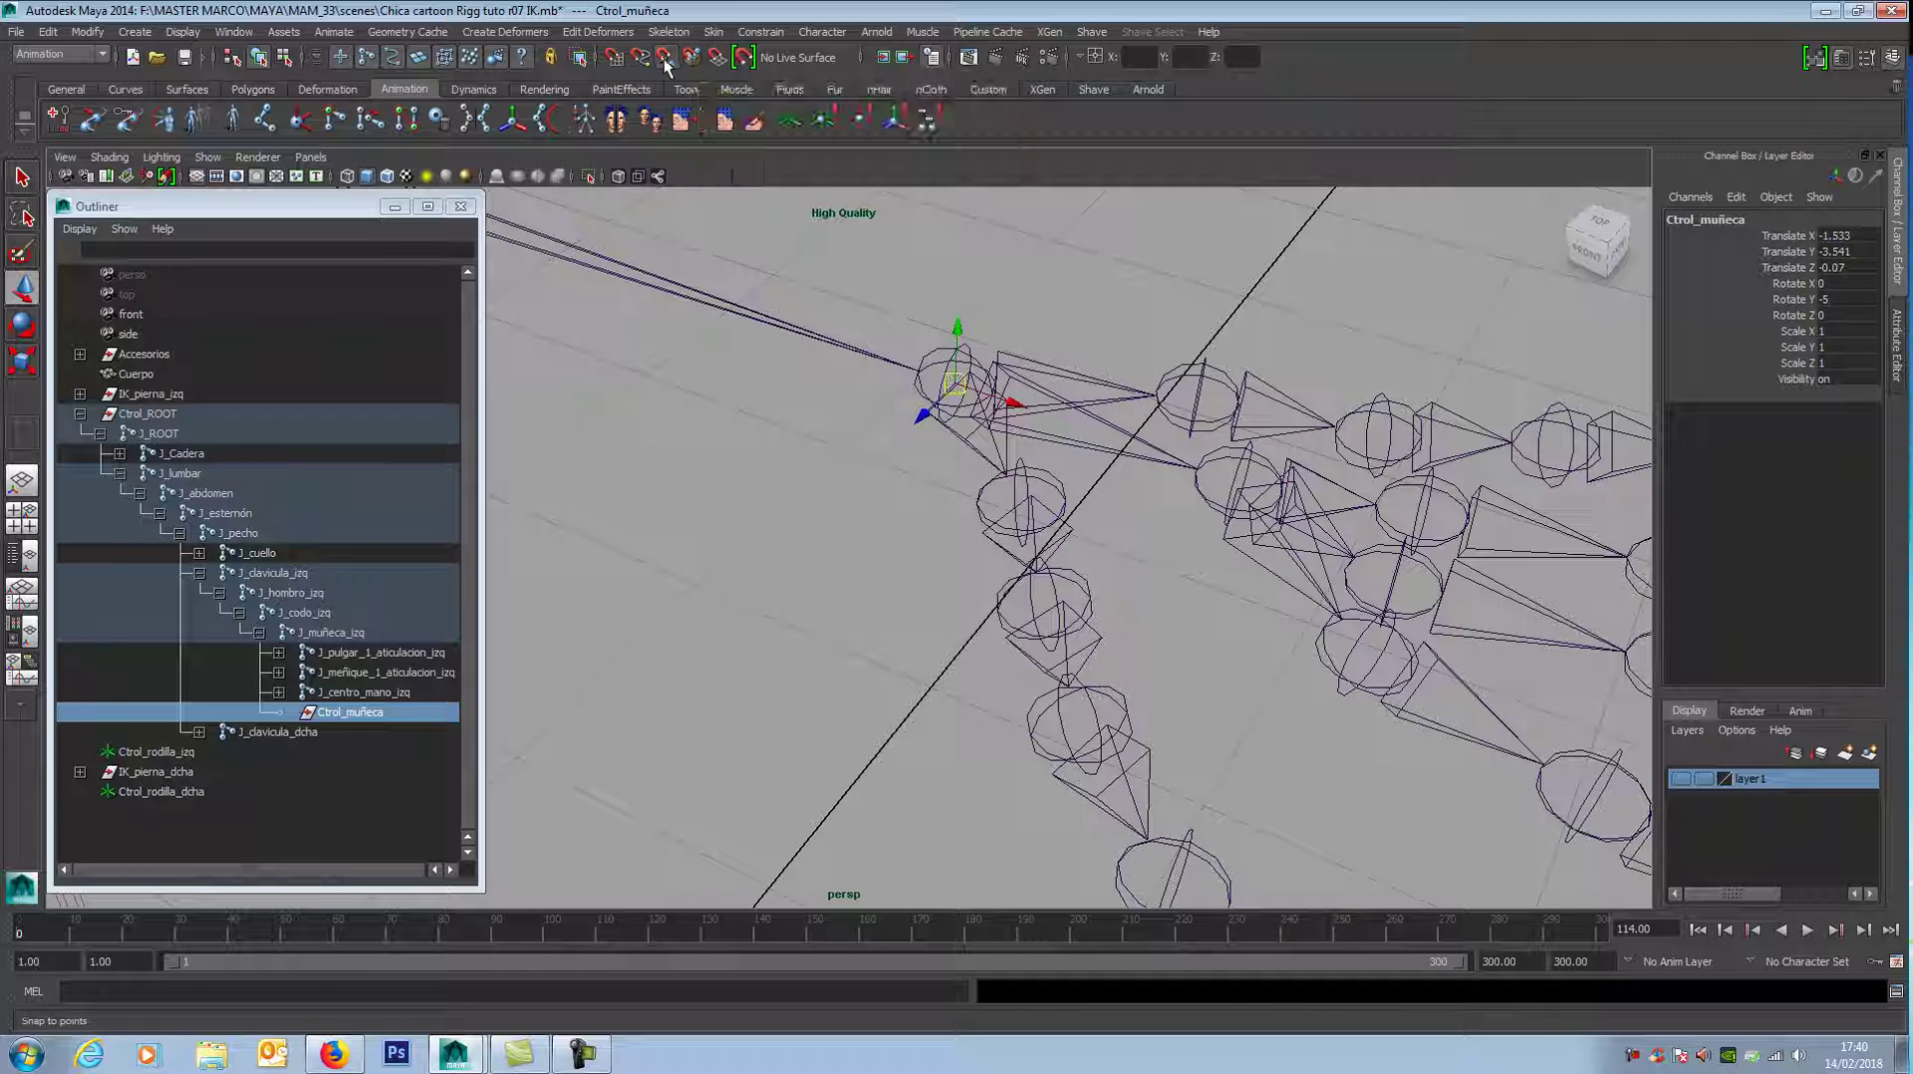
Step: Turn off point snapping and display the selection handle of Ctrol_muñeca
scroll(753, 470, "down", 8)
scroll(908, 552, "up", 7)
scroll(908, 552, "up", 5)
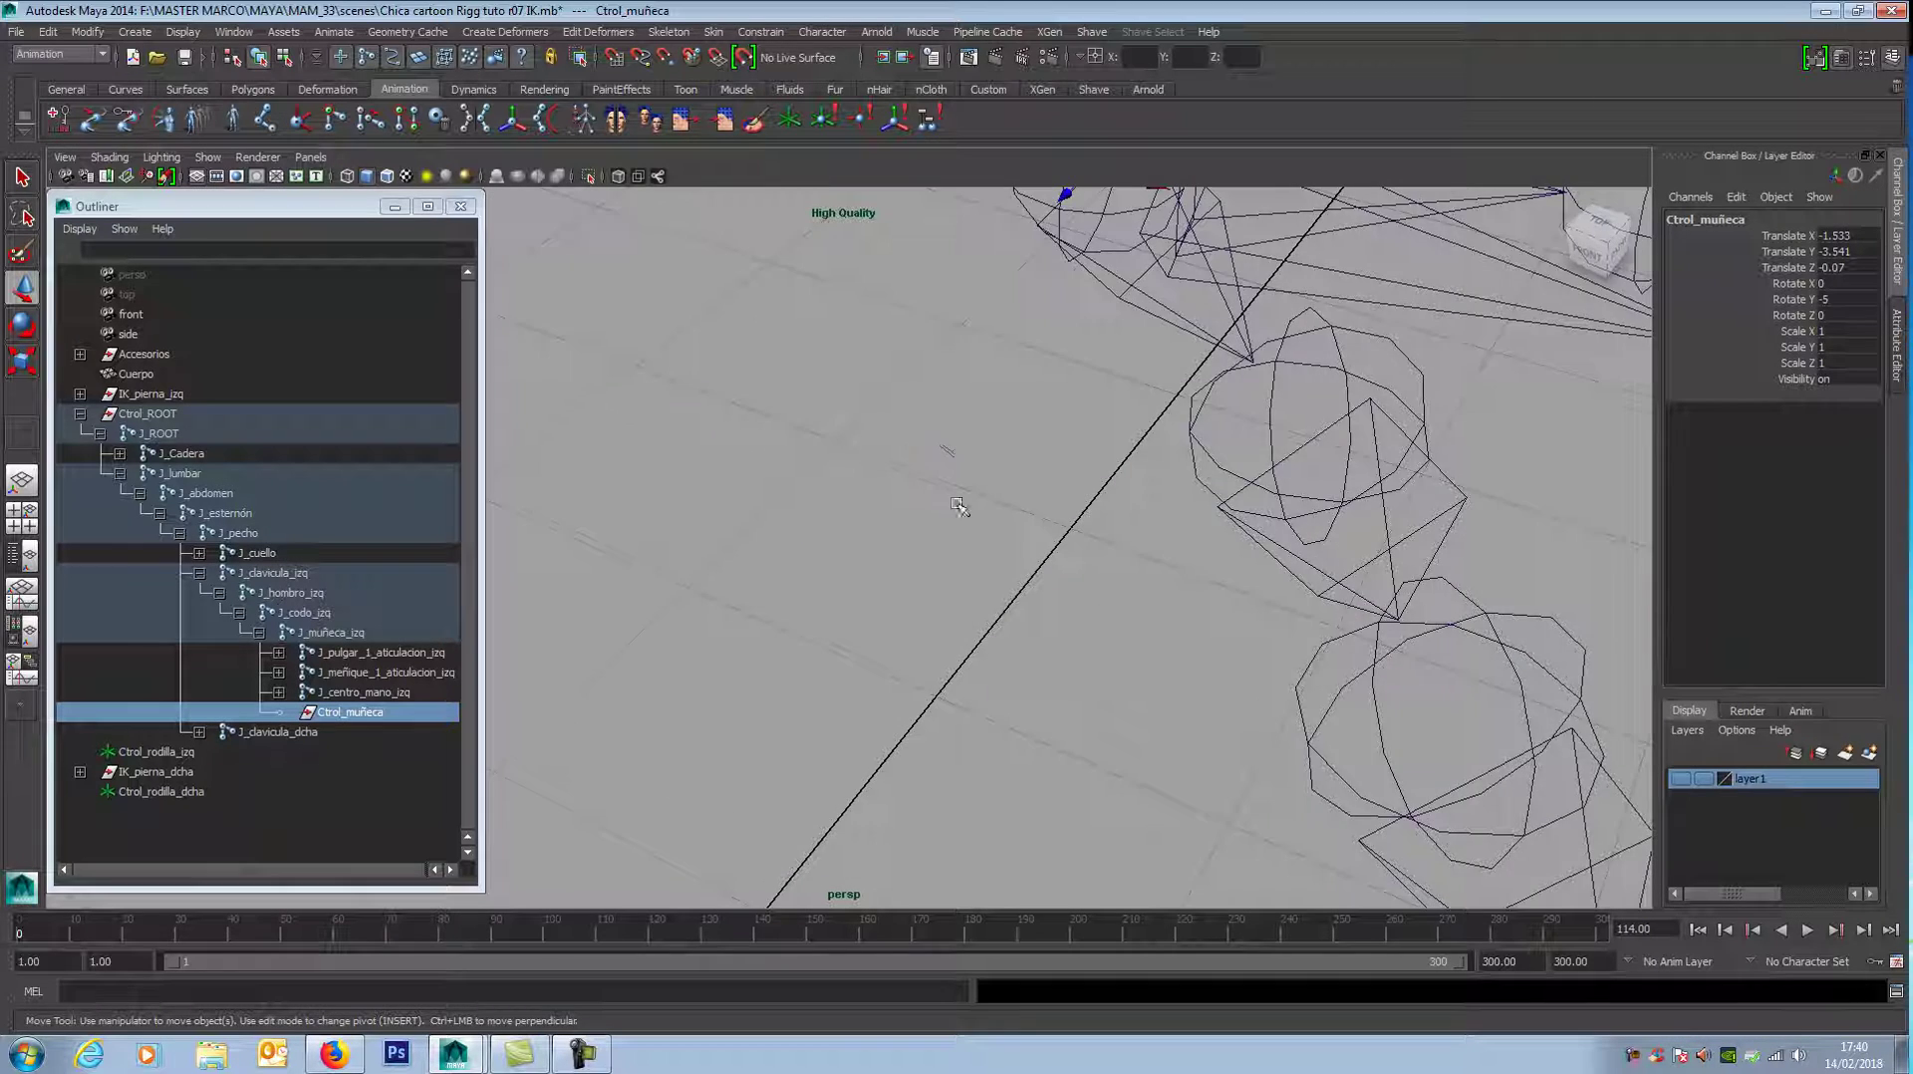
scroll(960, 506, "down", 5)
middle_click_drag(909, 500, 898, 501, "alt")
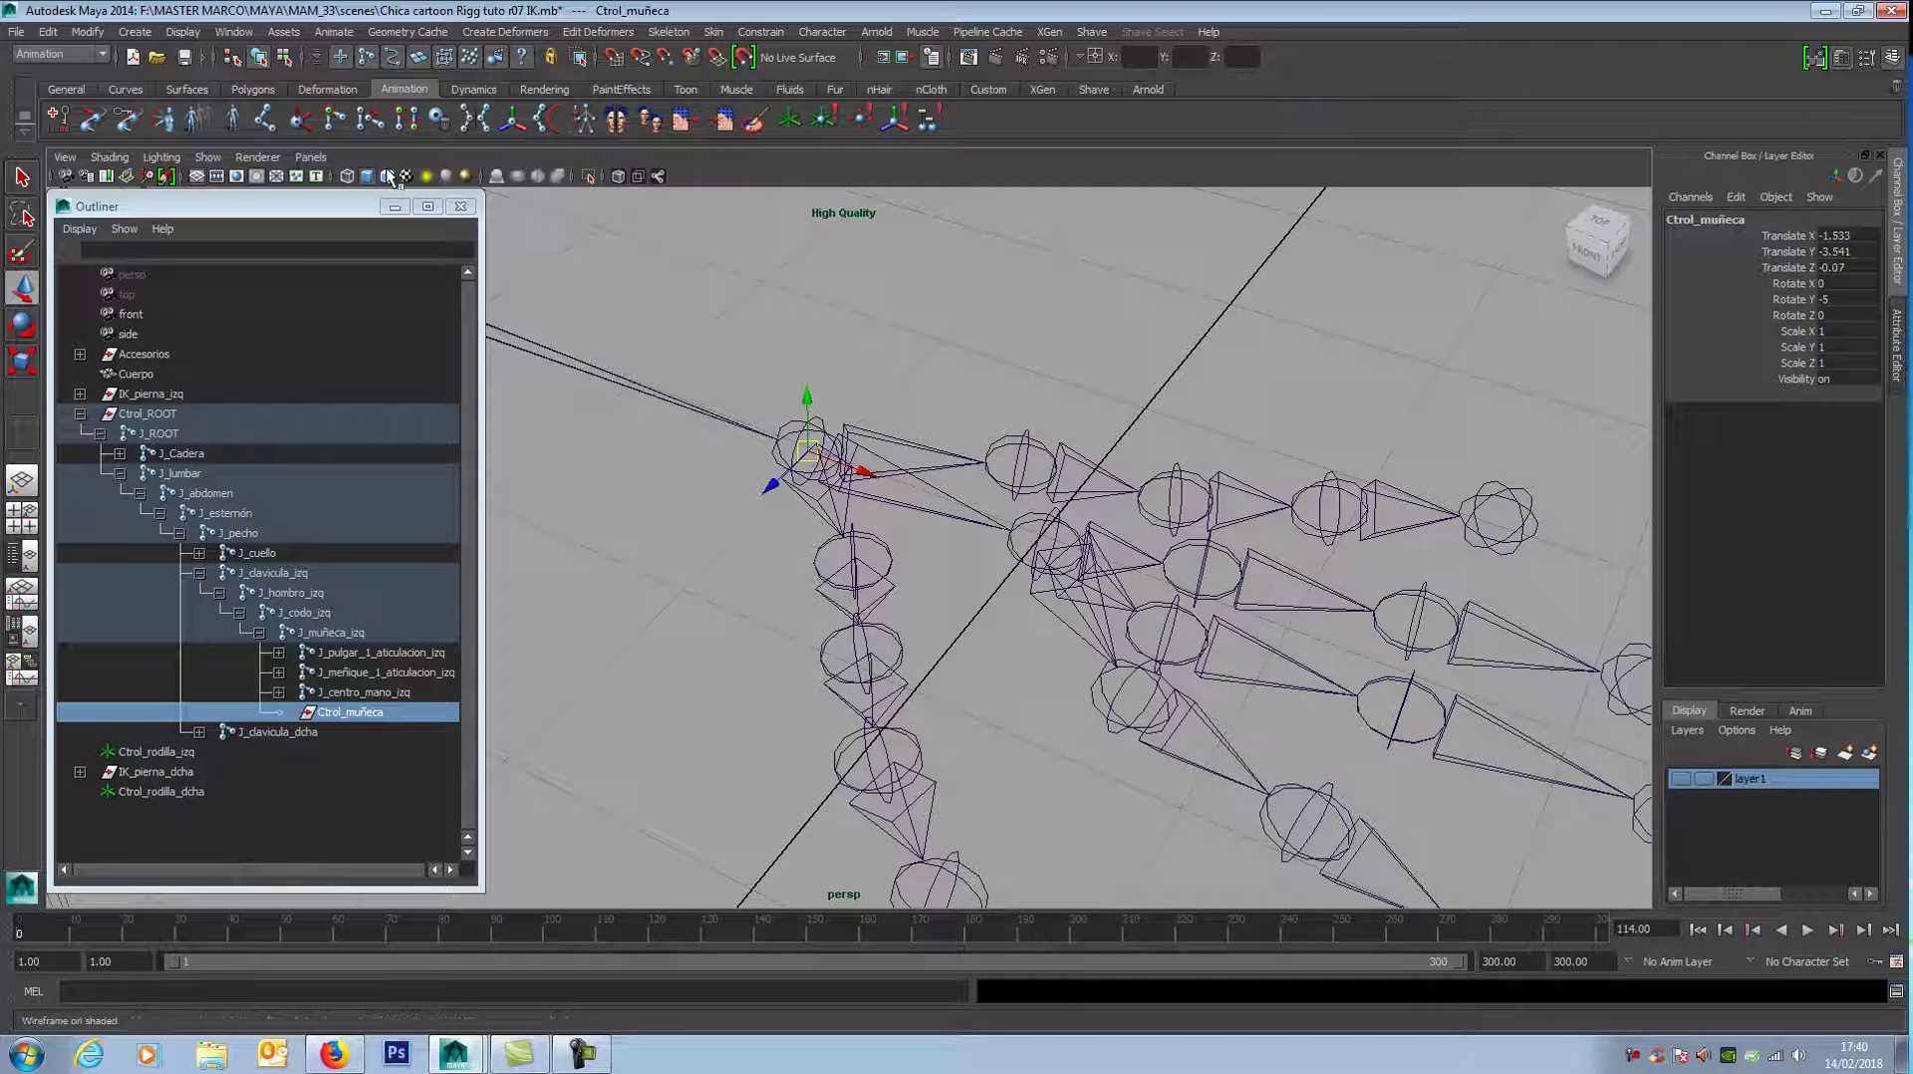
left_click(183, 32)
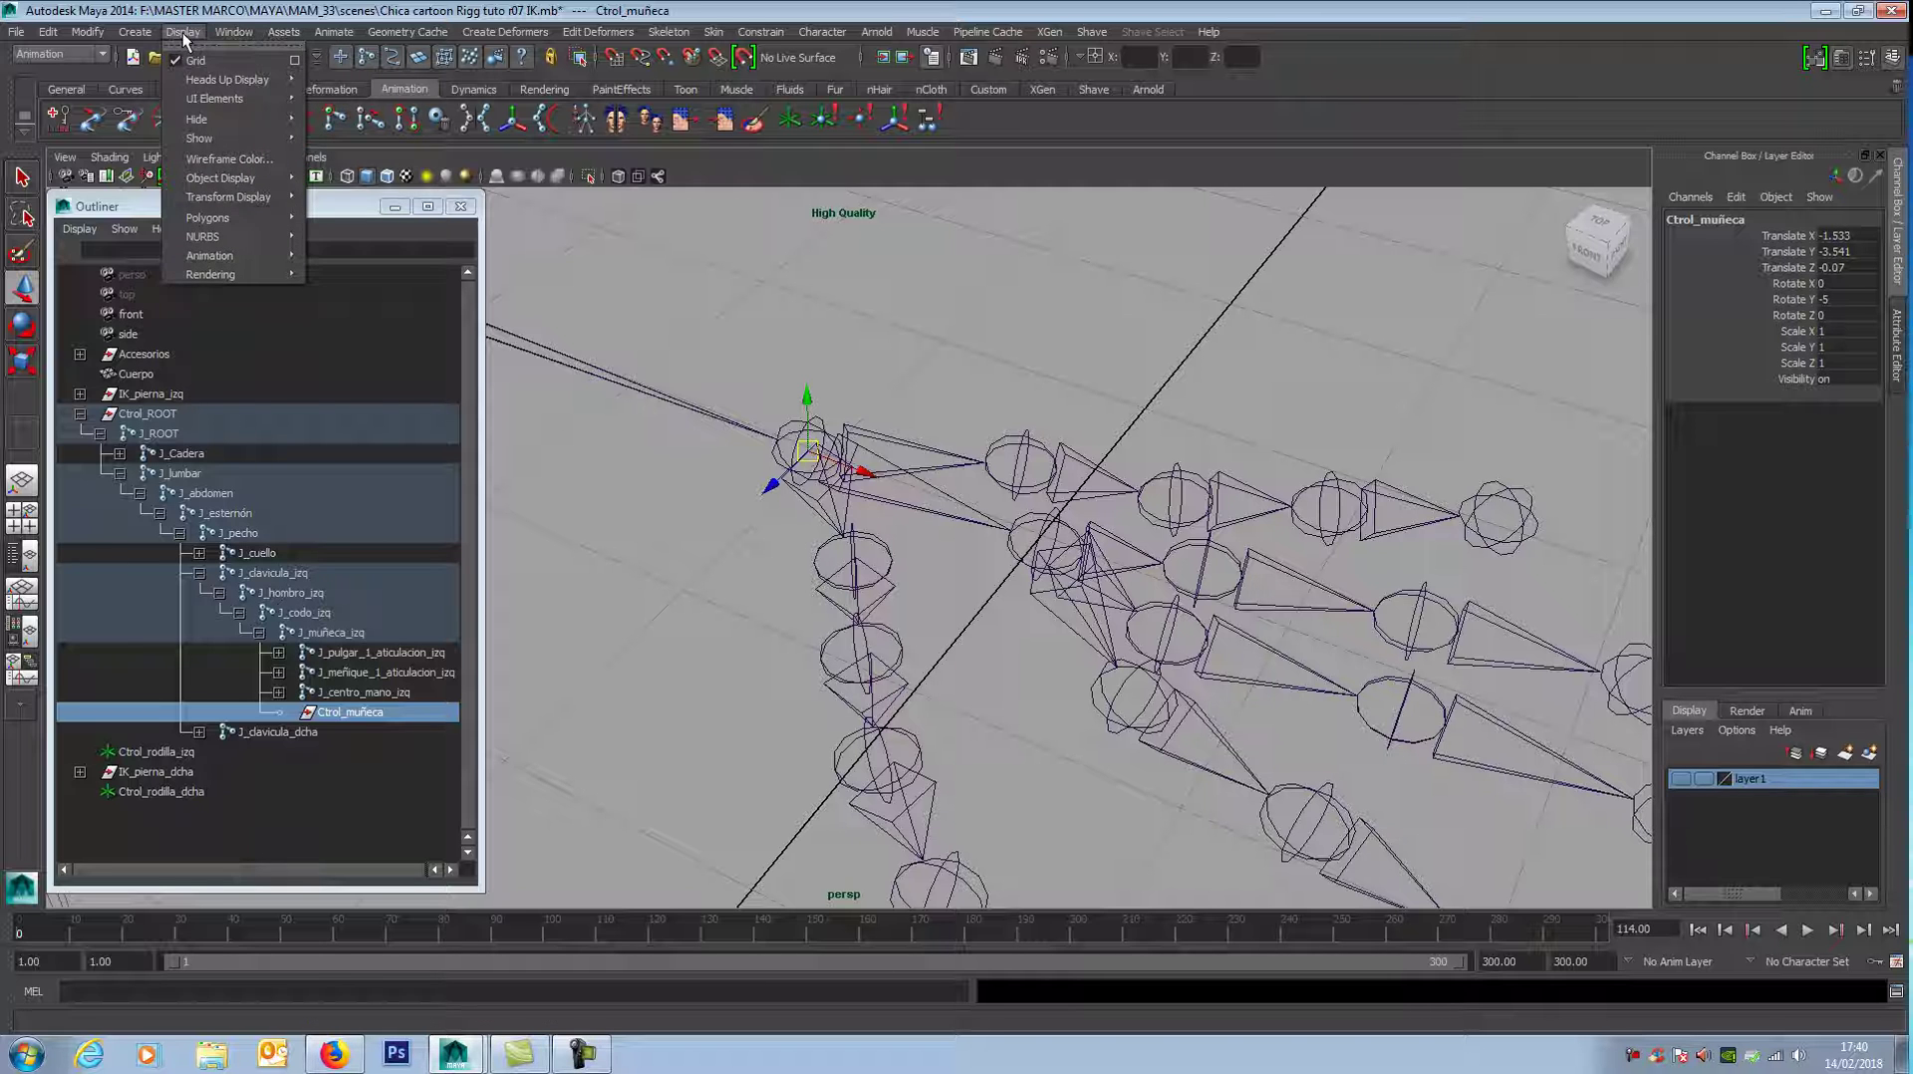
mouse_move(239, 196)
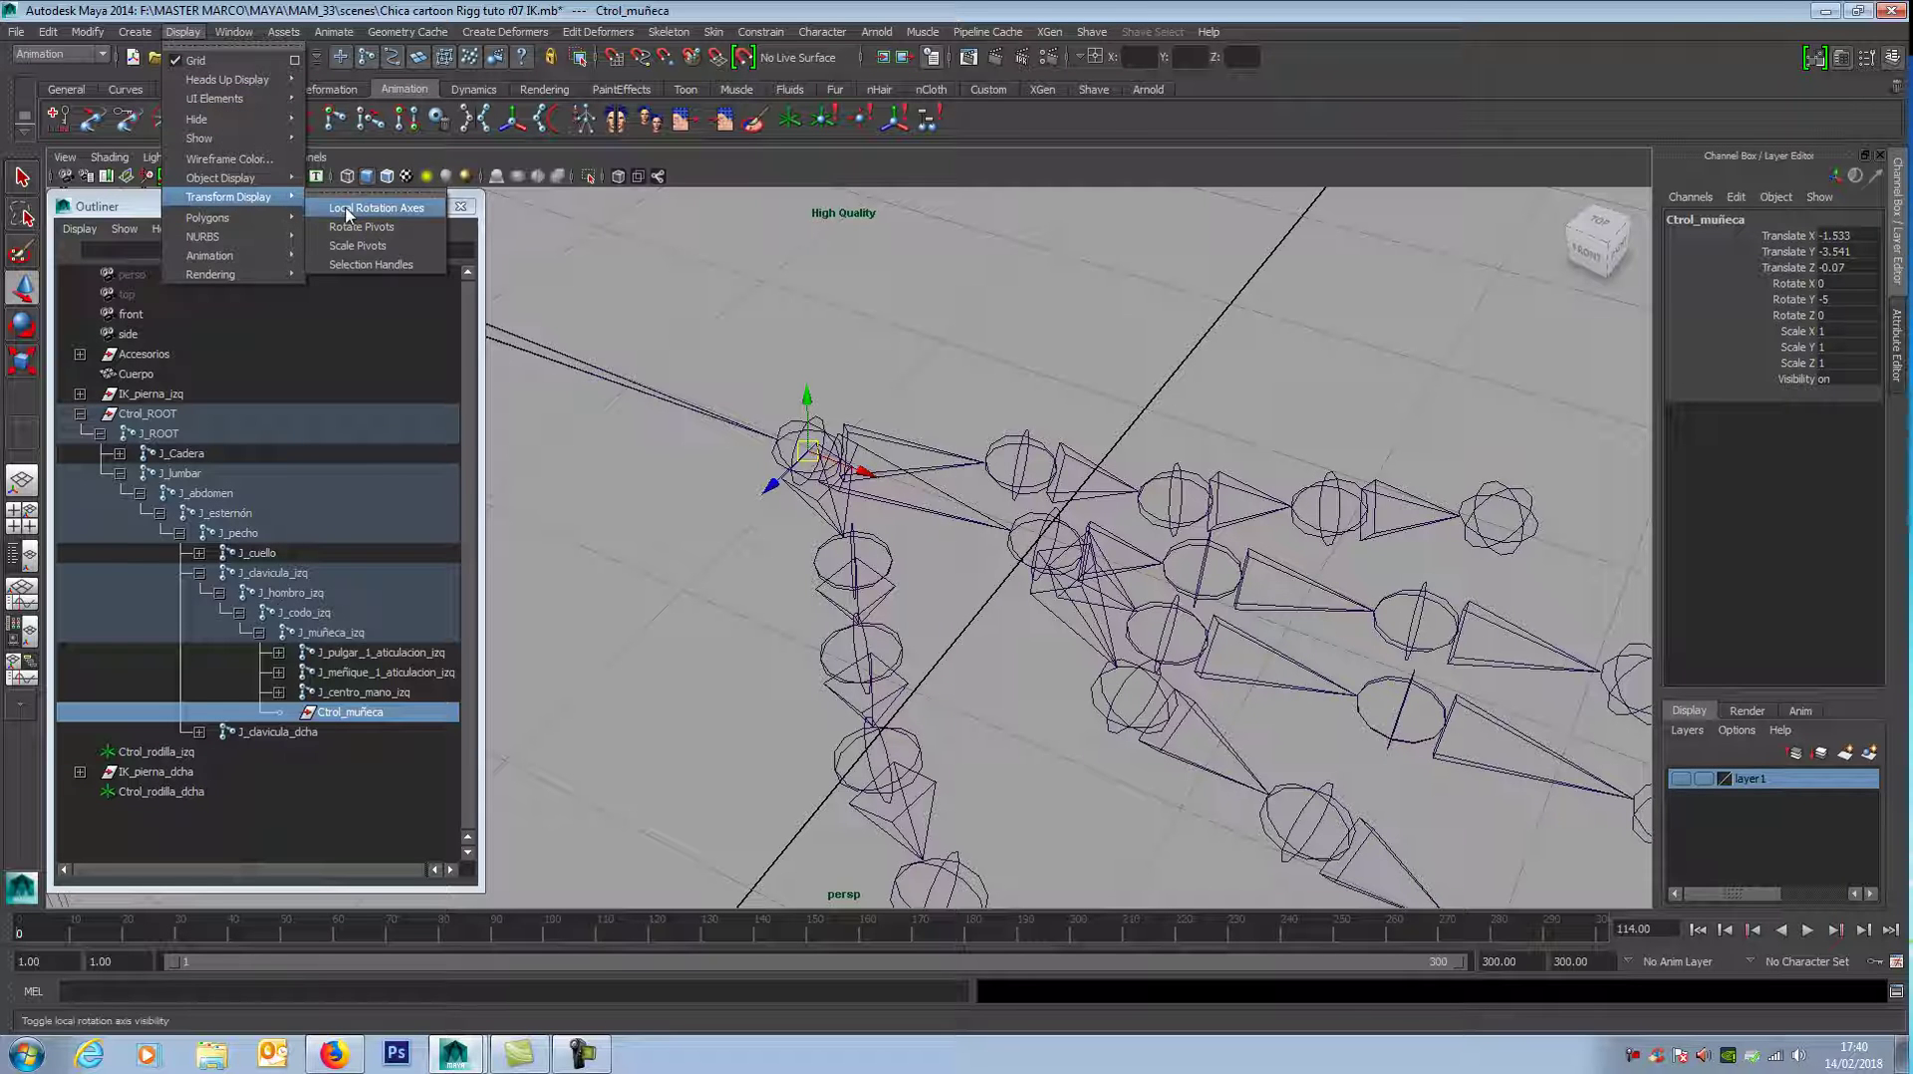
left_click(374, 269)
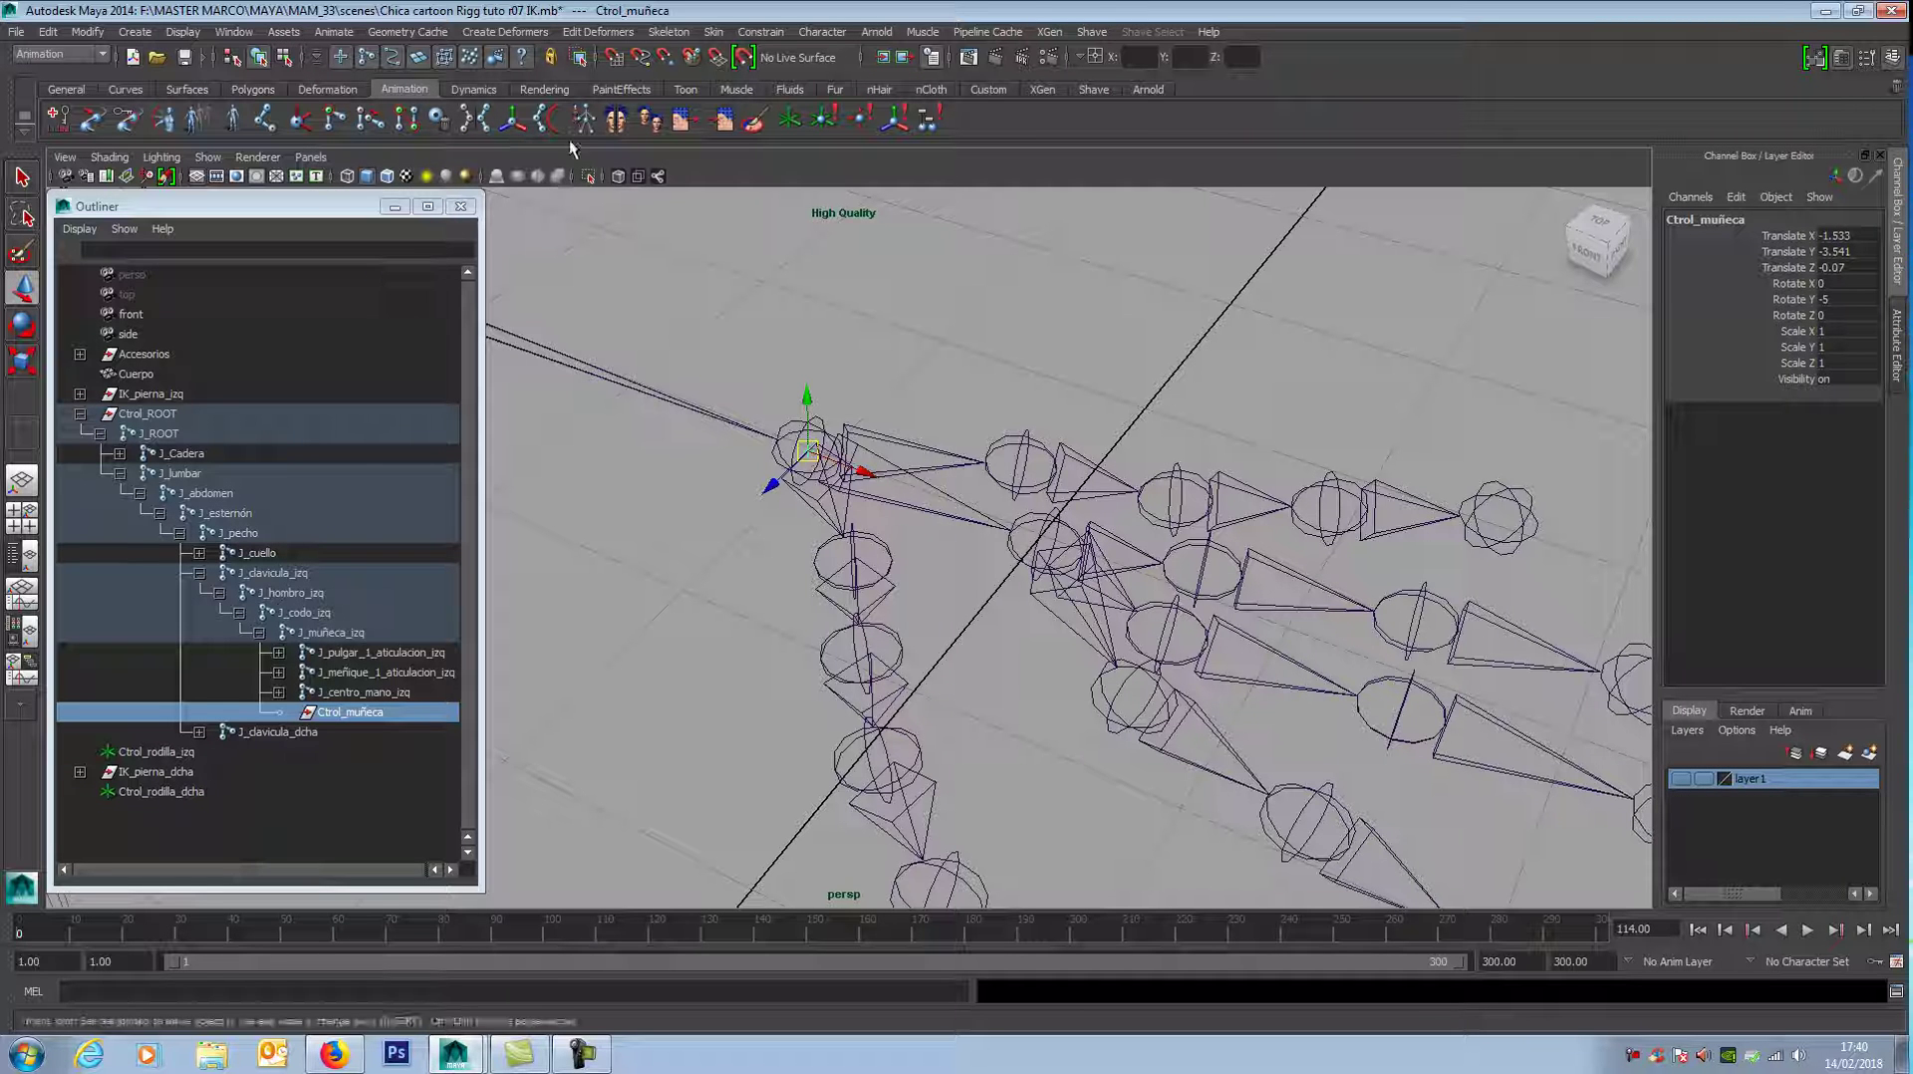
Step: Move the selection handle component of Ctrol_muñeca out beyond the left fingertips and return to object selection mode
left_click(284, 57)
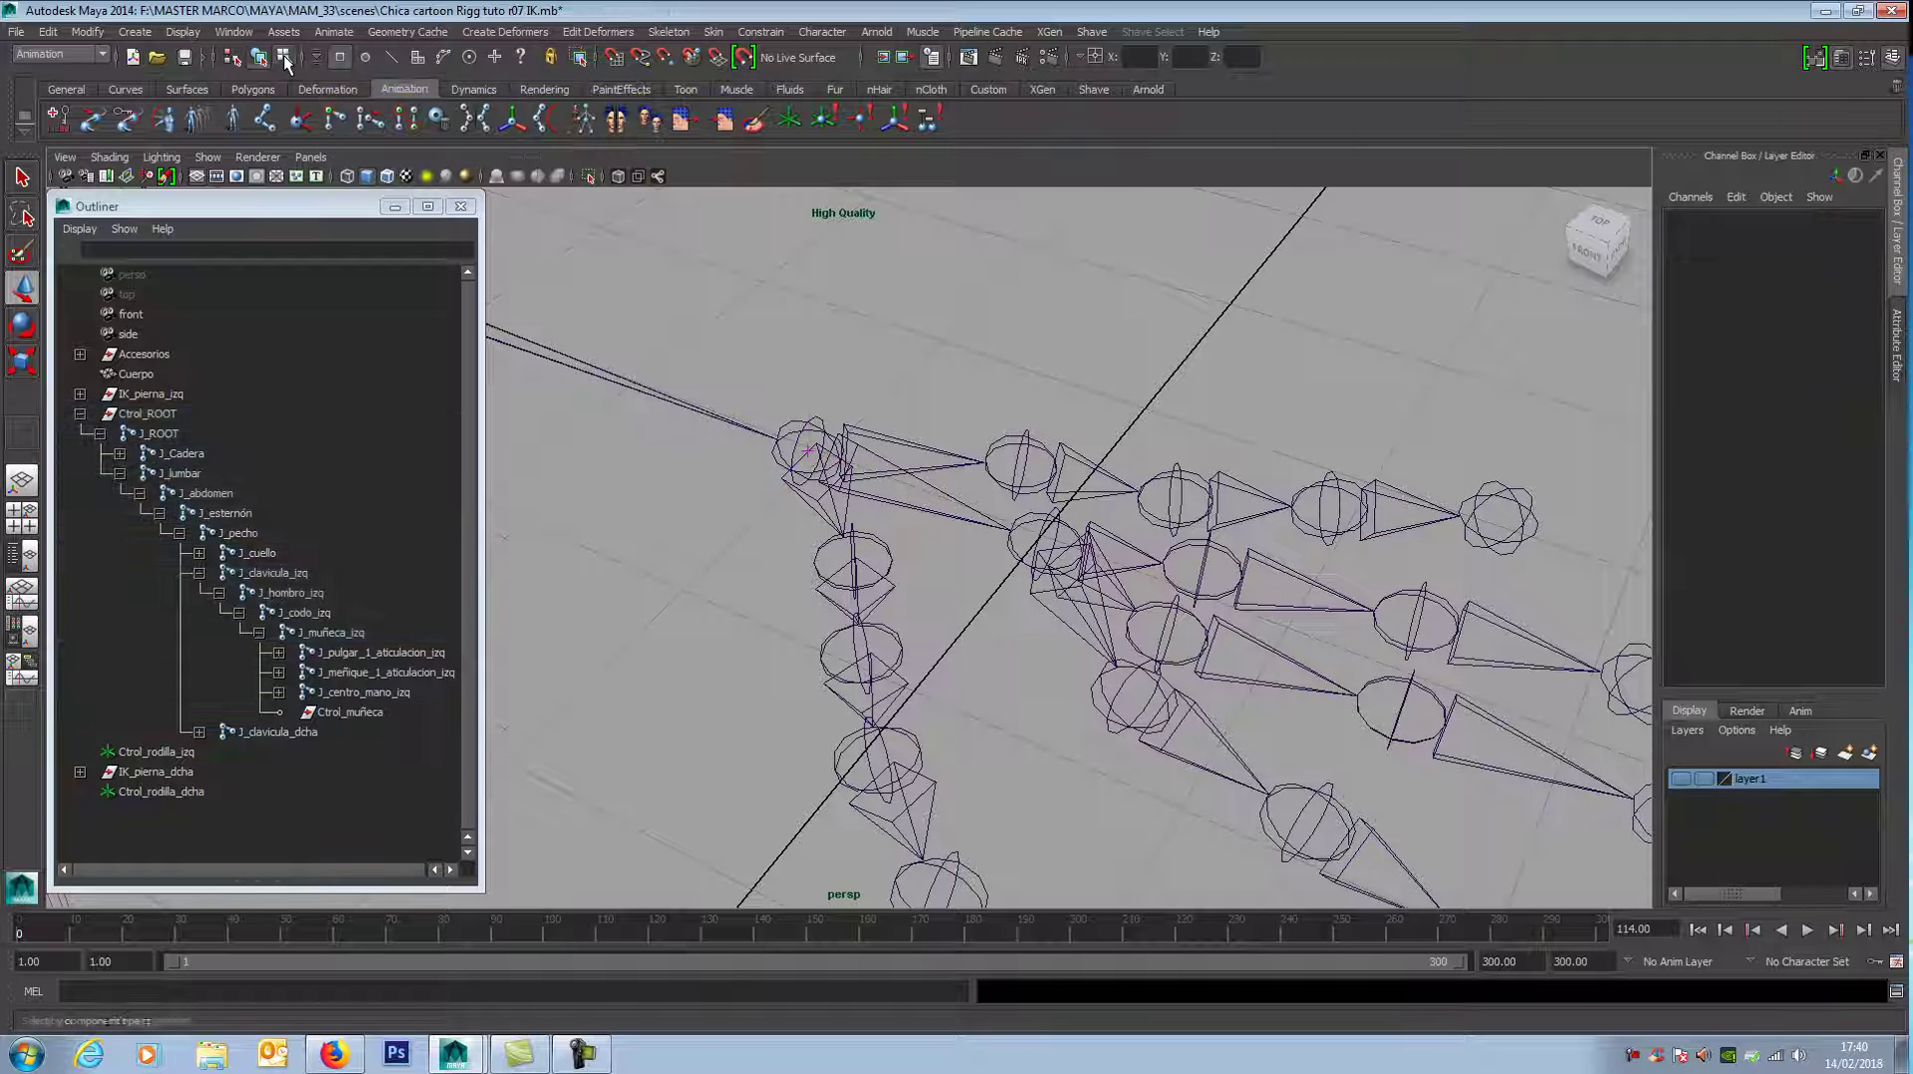
left_click(500, 56)
left_click(808, 451)
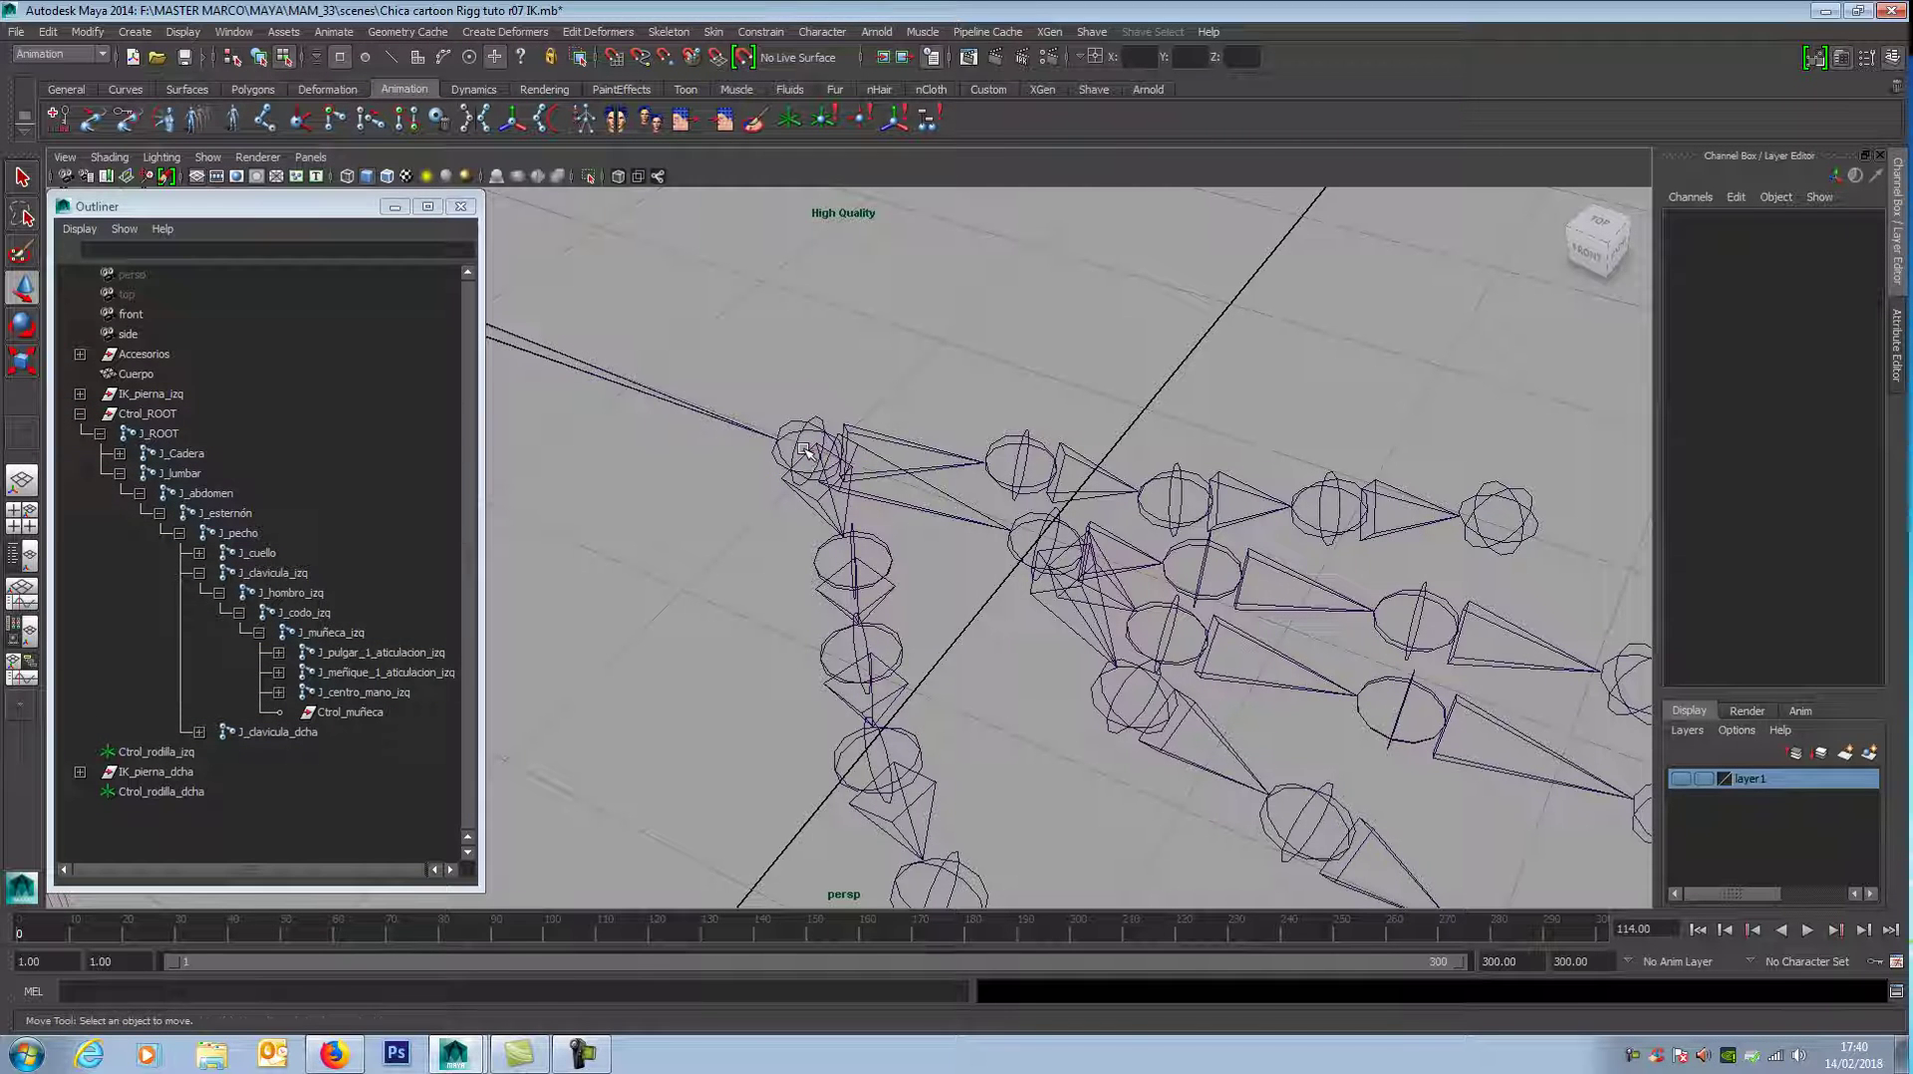
scroll(917, 595, "down", 5)
left_click_drag(837, 509, 1409, 733)
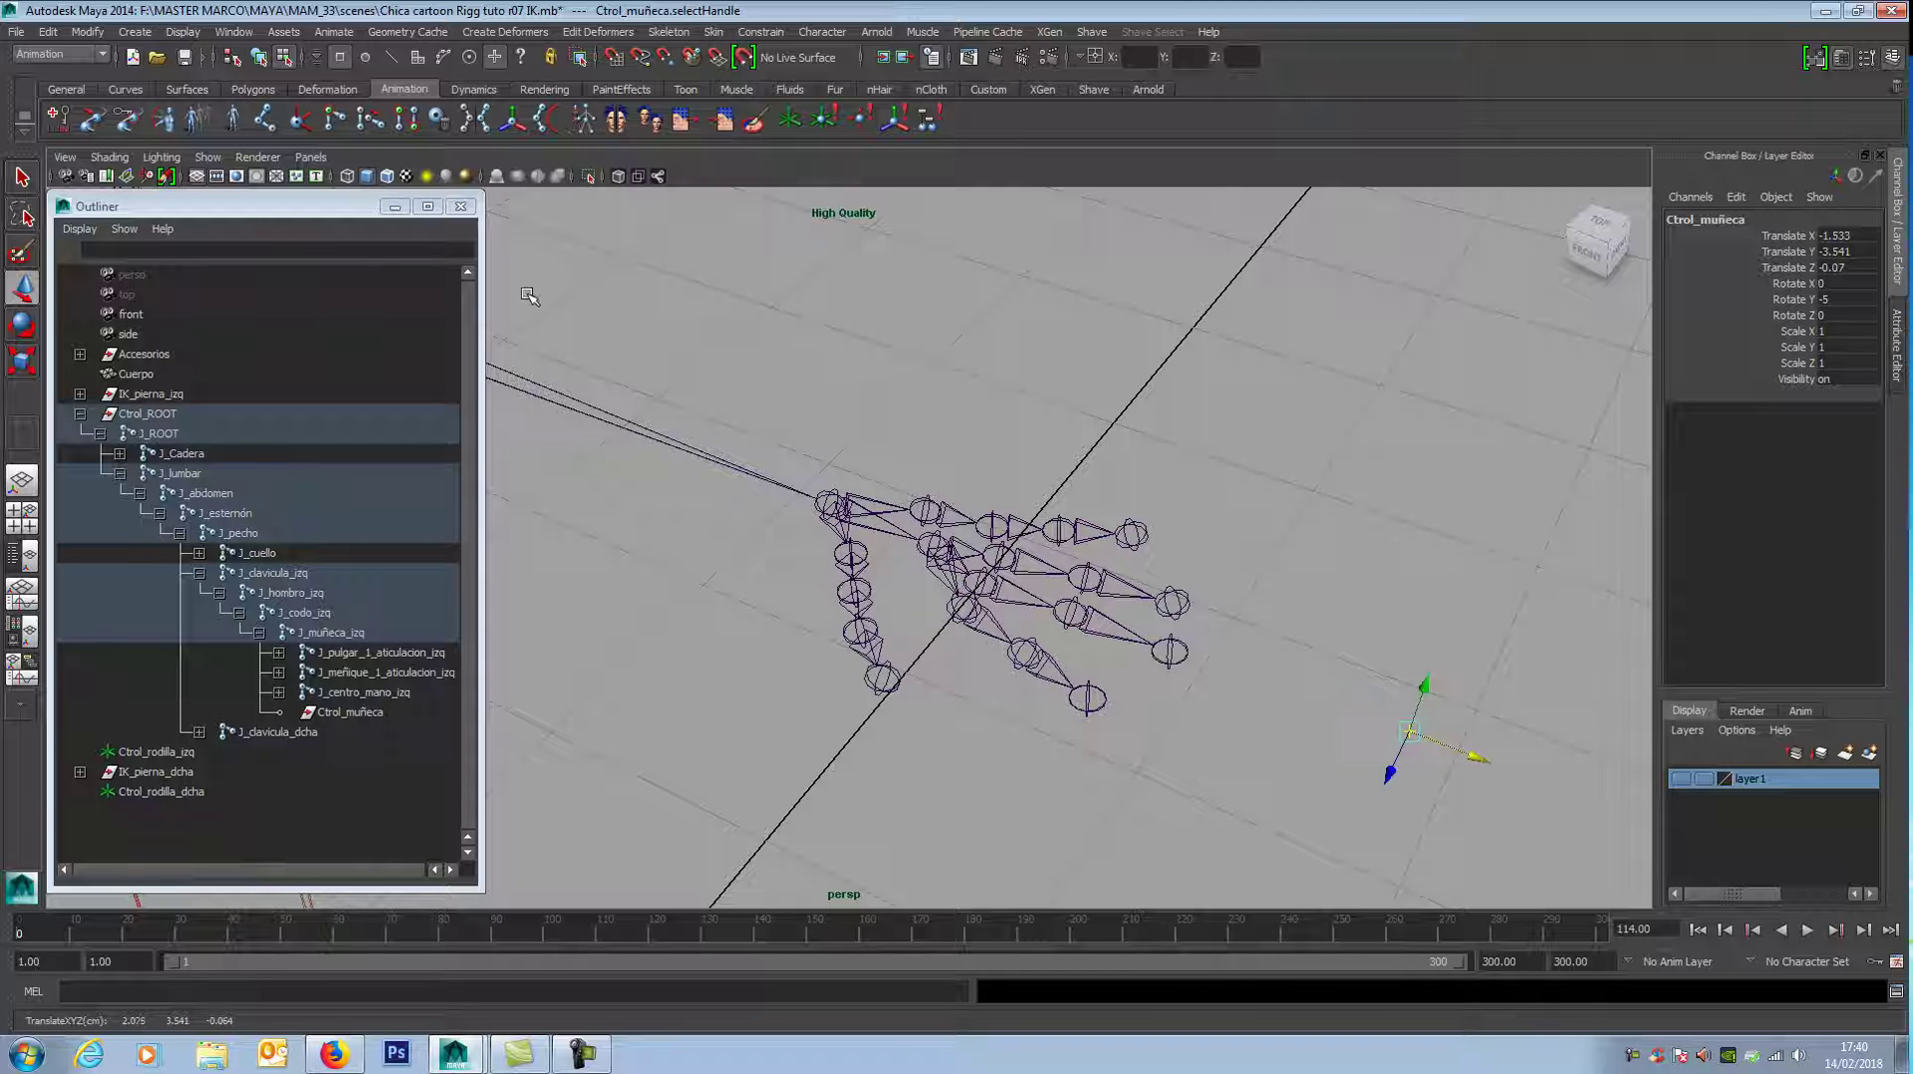
left_click(288, 57)
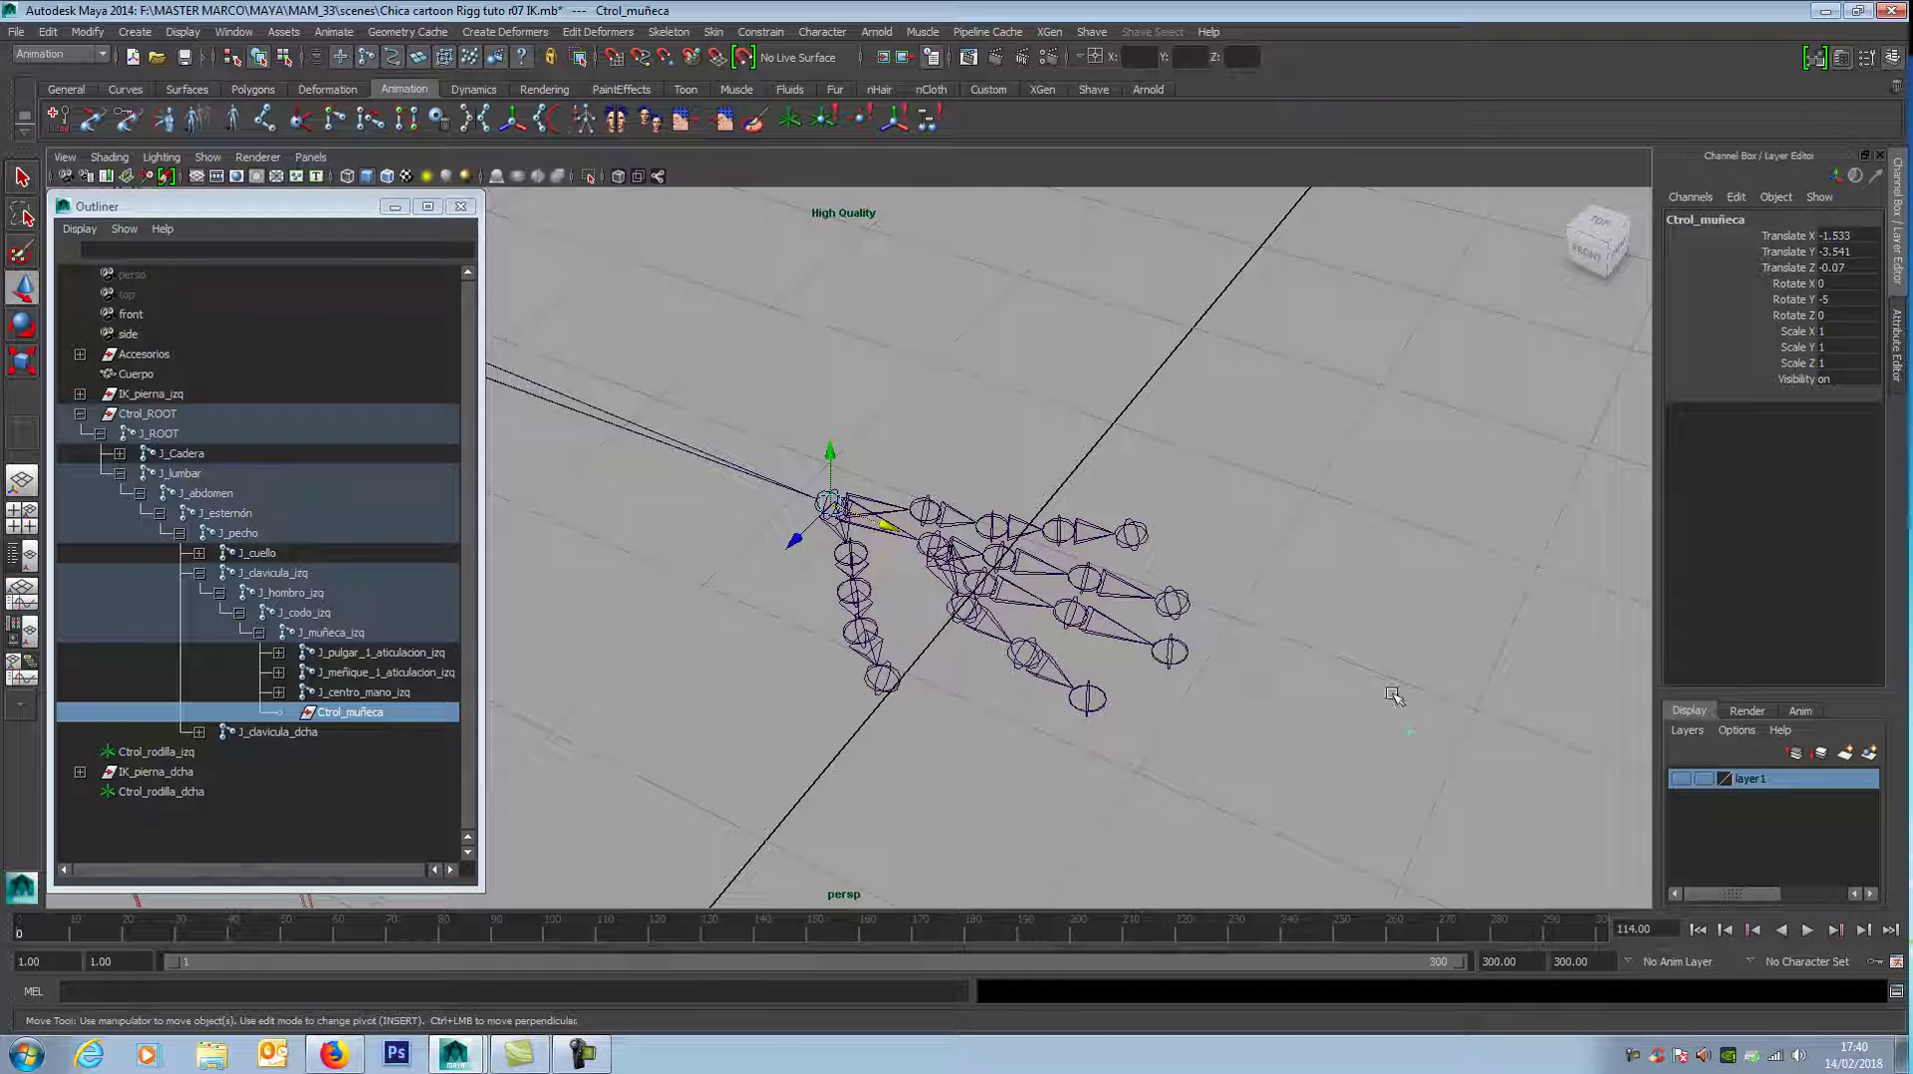
Step: Narrow the Outliner and select Ctrol_muñeca through its handle beyond the left fingertips
scroll(1309, 695, "down", 1)
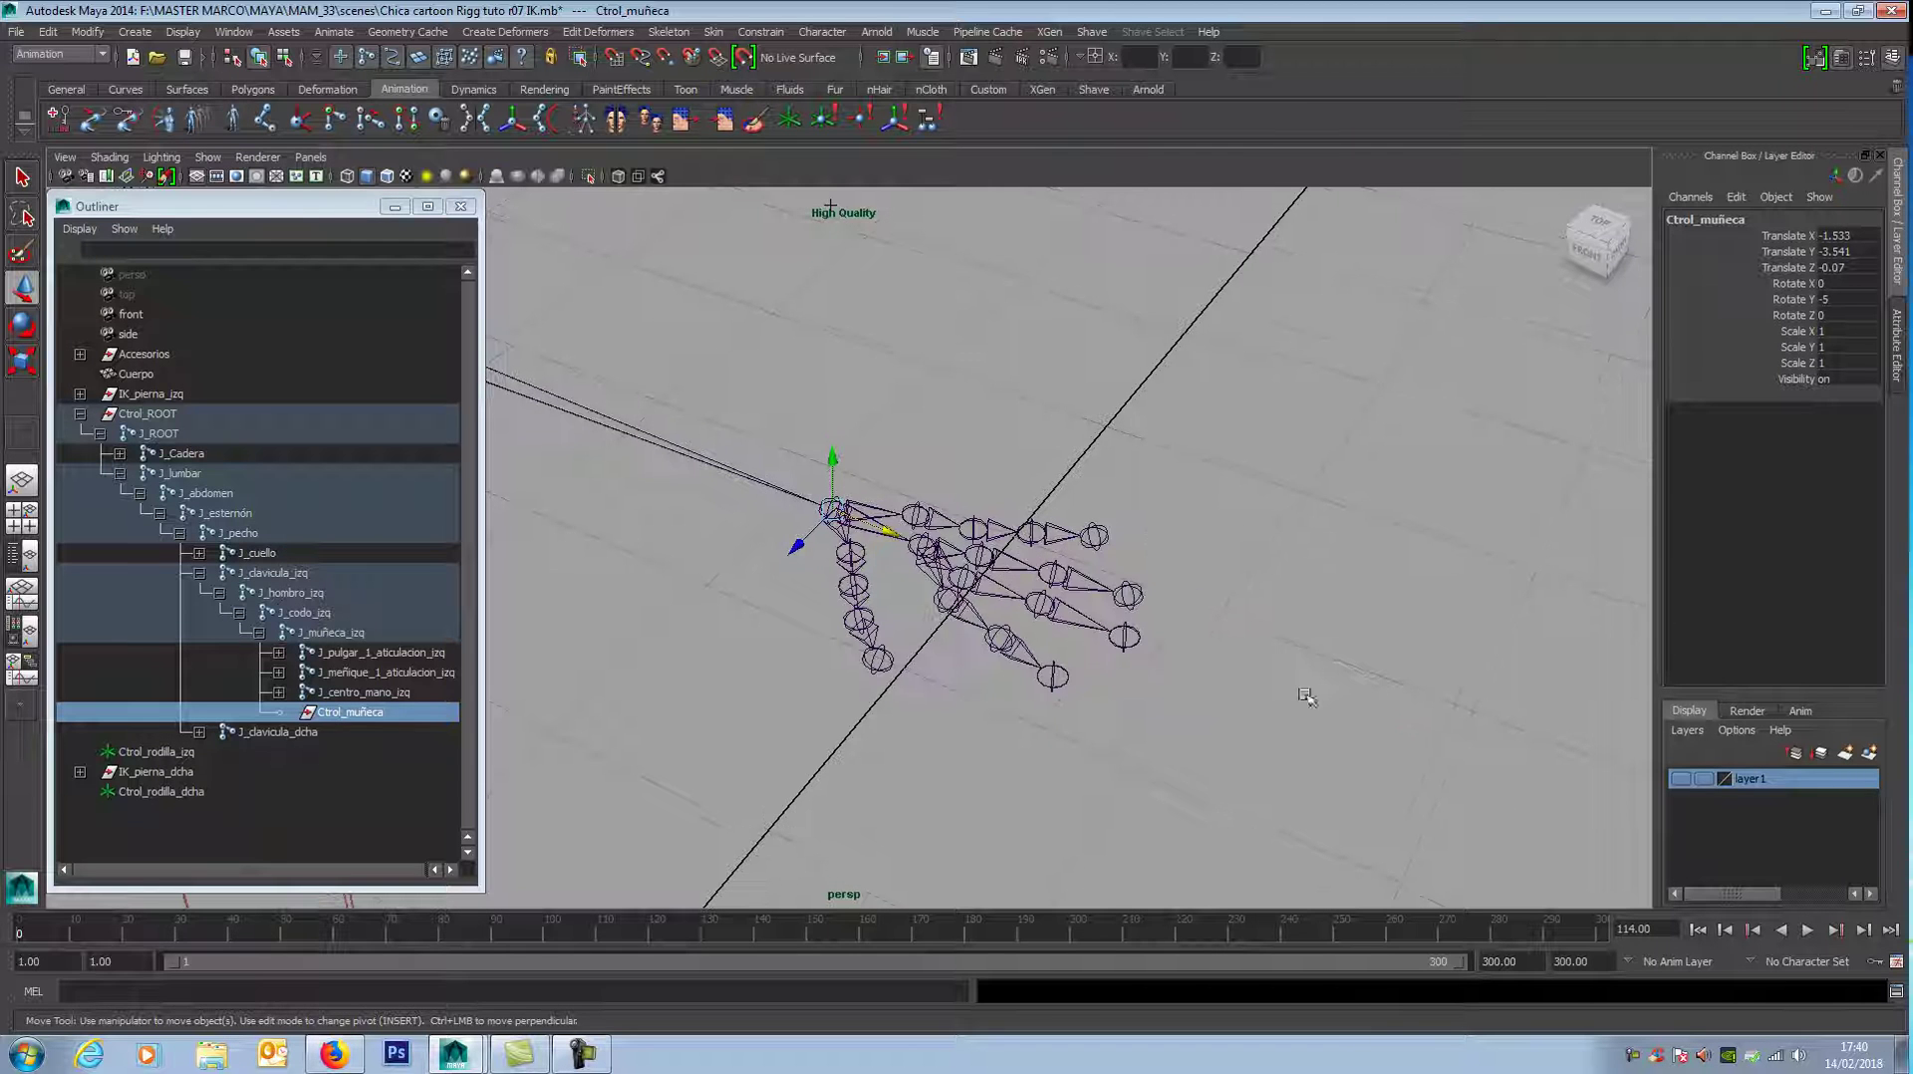
scroll(1305, 694, "down", 1)
middle_click_drag(1261, 590, 1227, 576, "alt")
left_click_drag(1226, 575, 1091, 562, "alt")
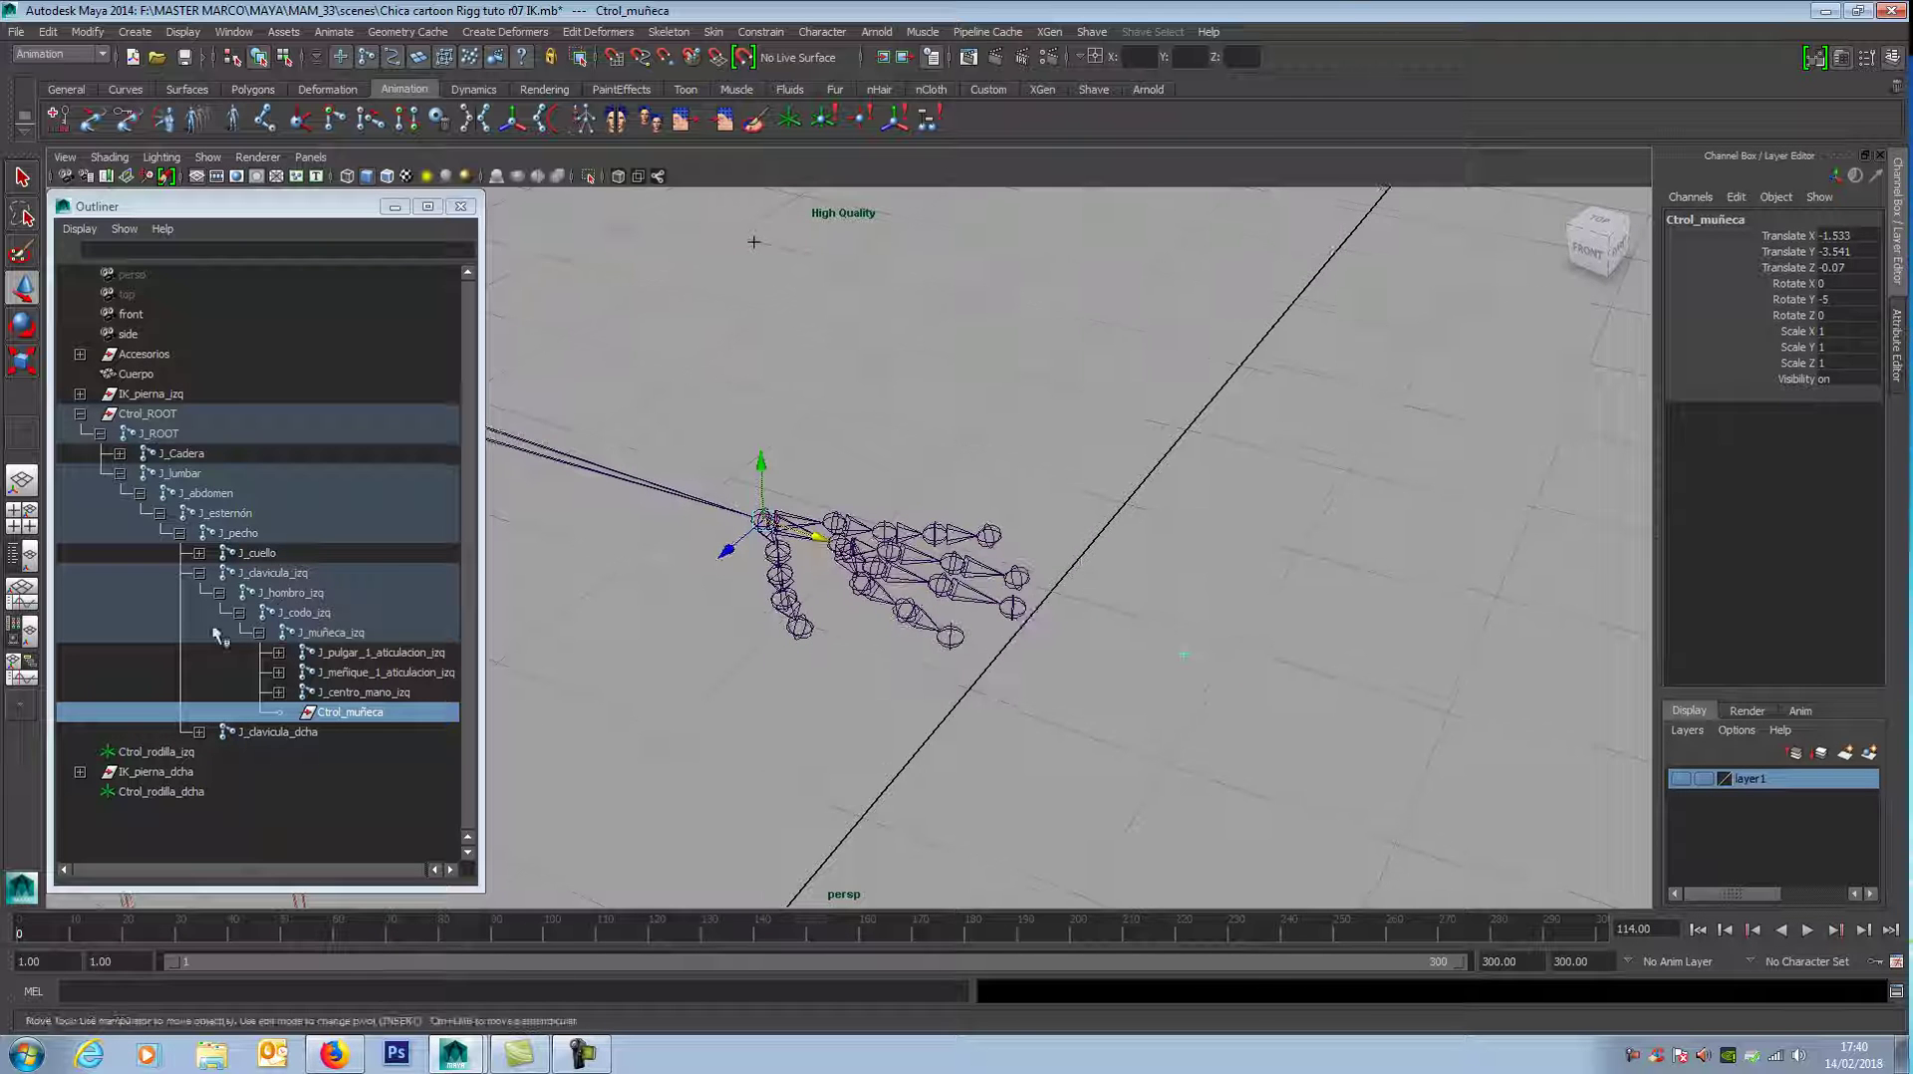
left_click_drag(482, 576, 317, 615)
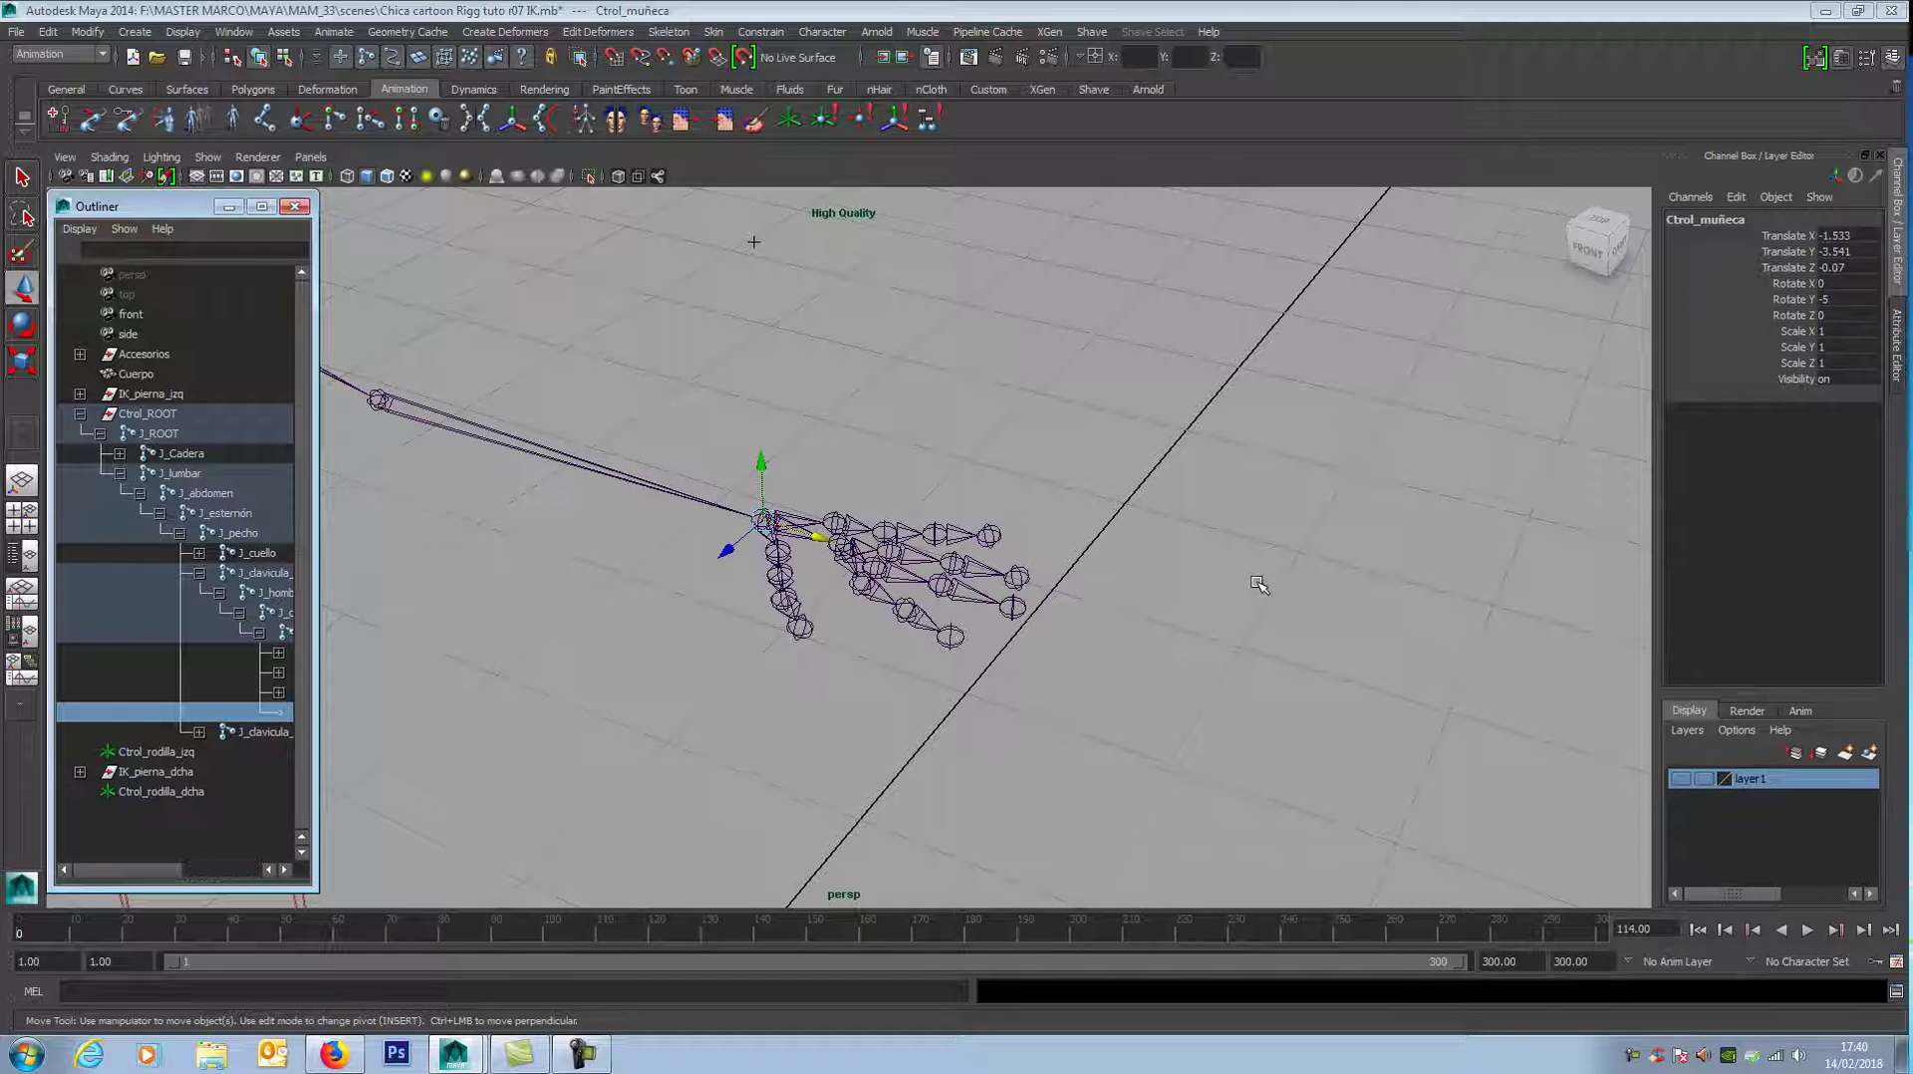
scroll(1258, 585, "up", 2)
middle_click_drag(1281, 555, 1156, 540, "alt")
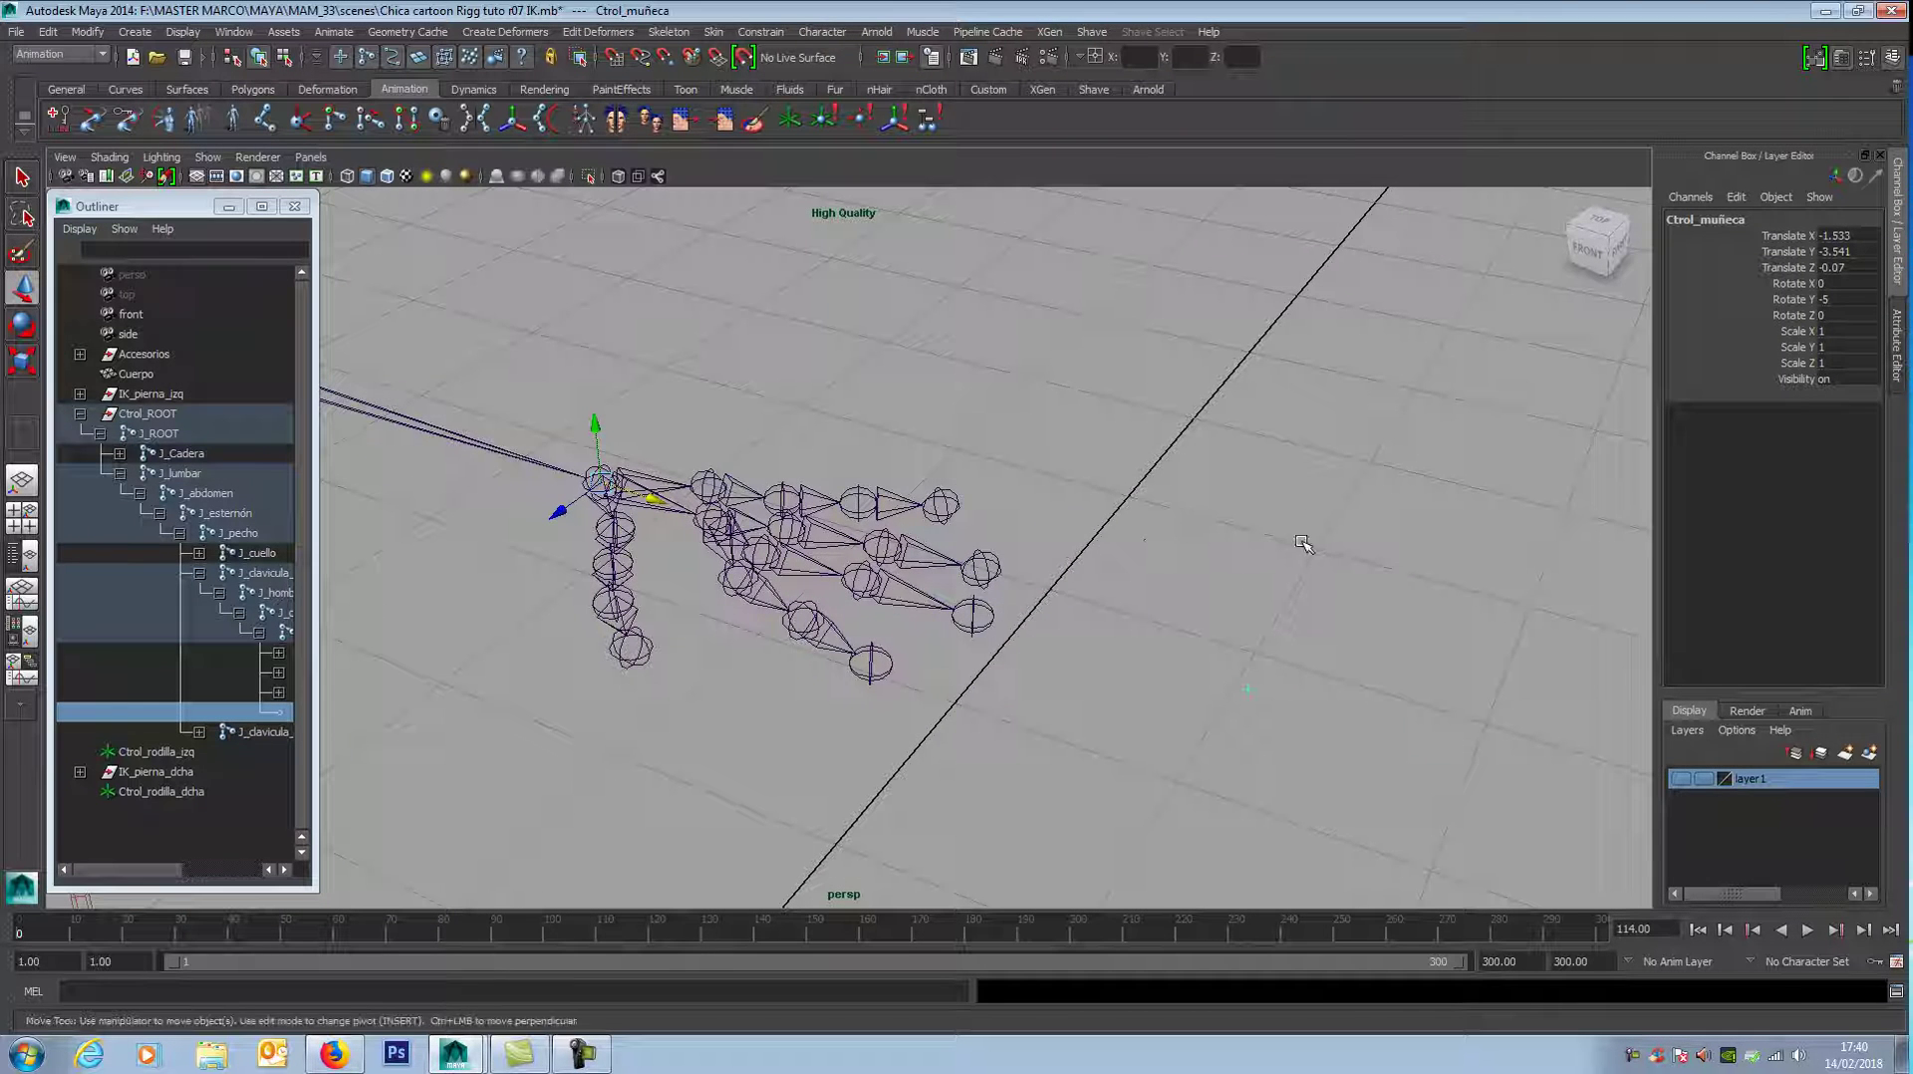
left_click_drag(1186, 651, 1272, 708)
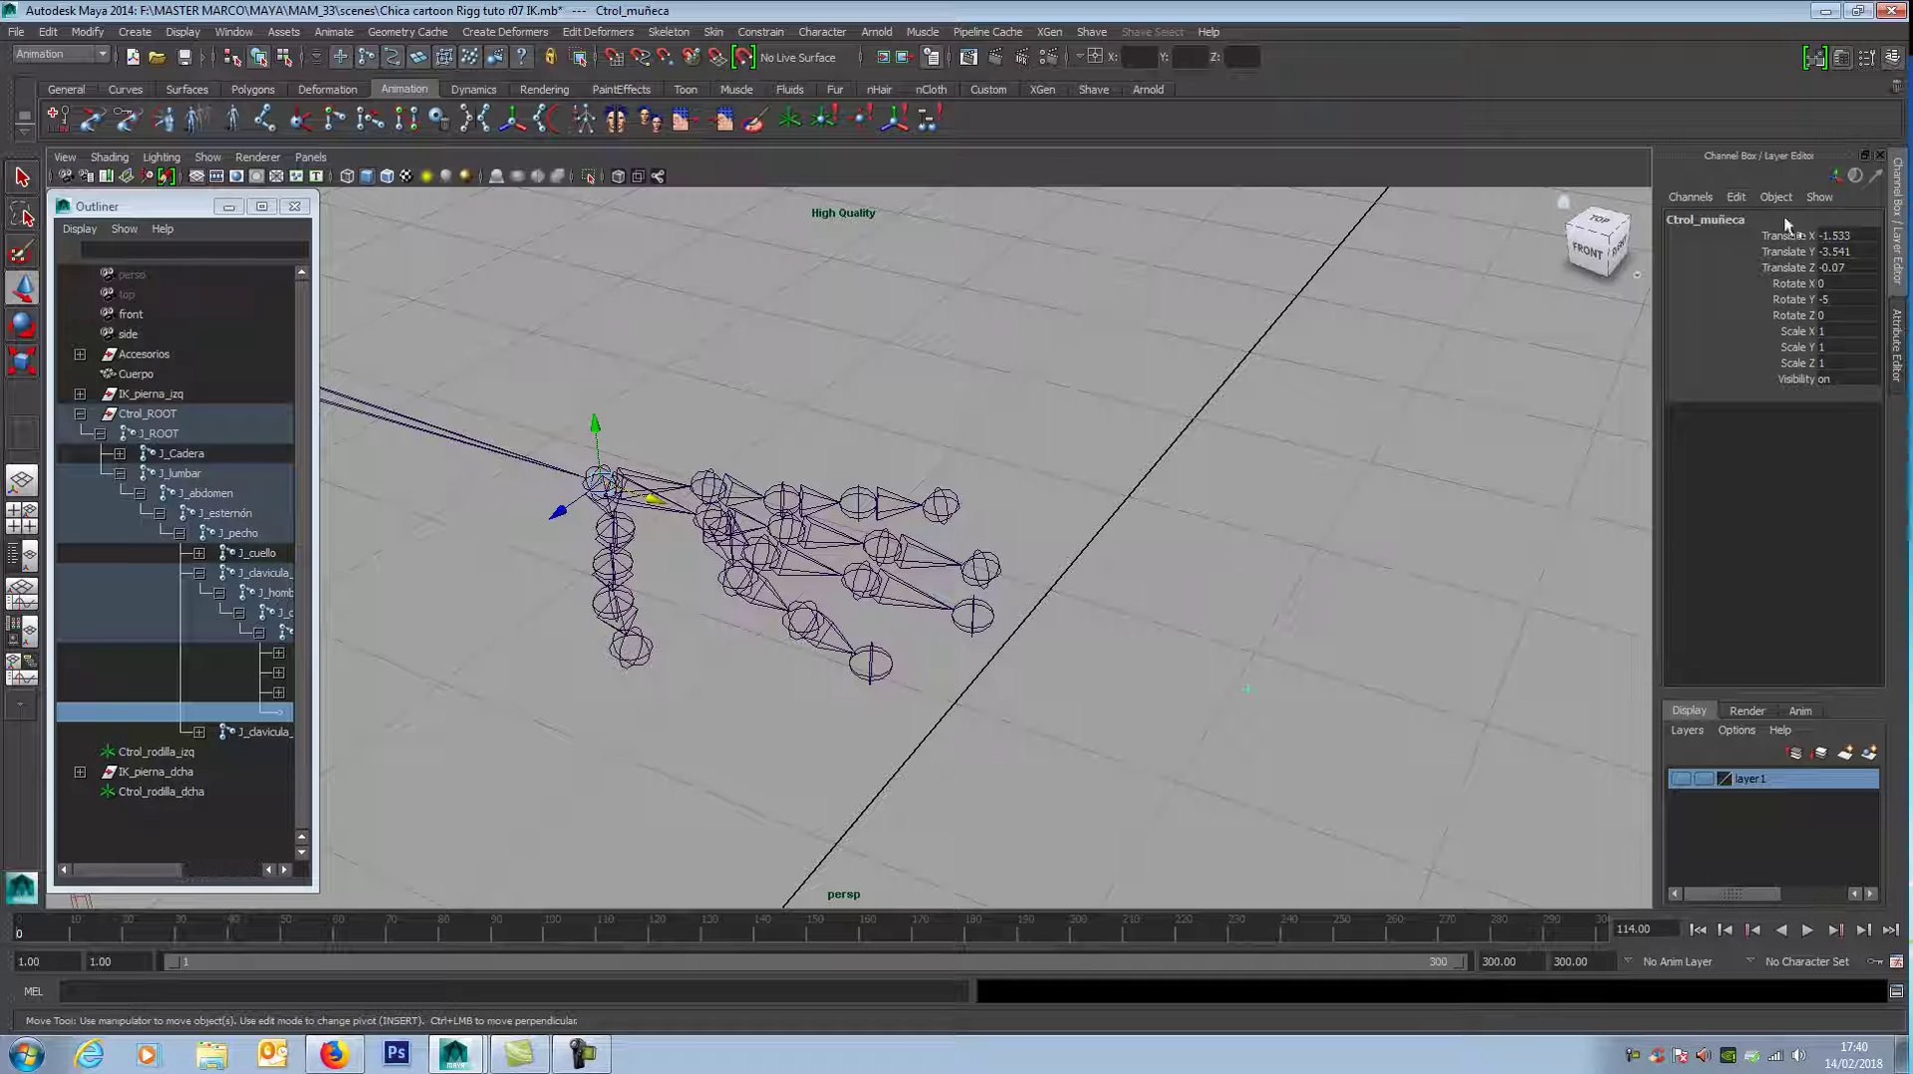
Step: Start adding a keyable float attribute to Ctrol_muñeca with the long name Abrir_cerrar_mano
left_click(1737, 197)
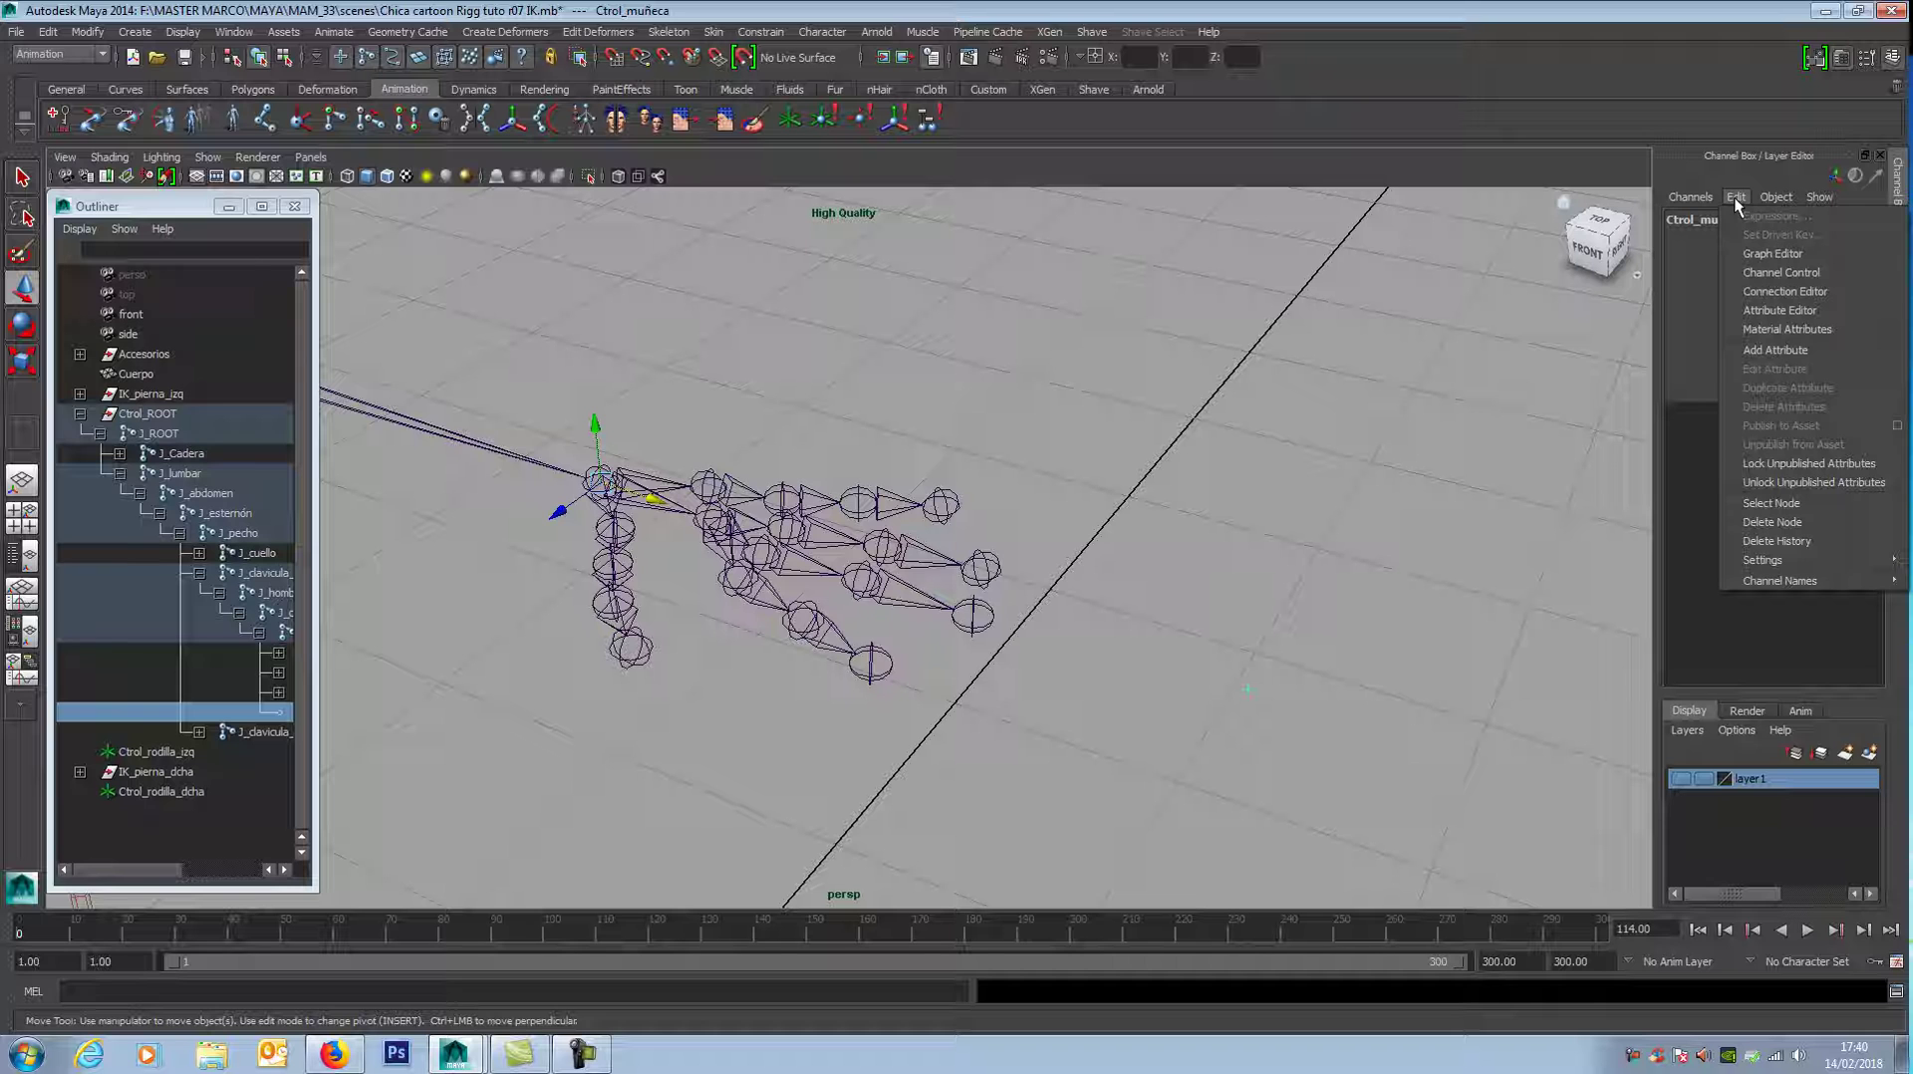
left_click(1775, 350)
left_click_drag(1447, 148, 1348, 165)
left_click(1356, 236)
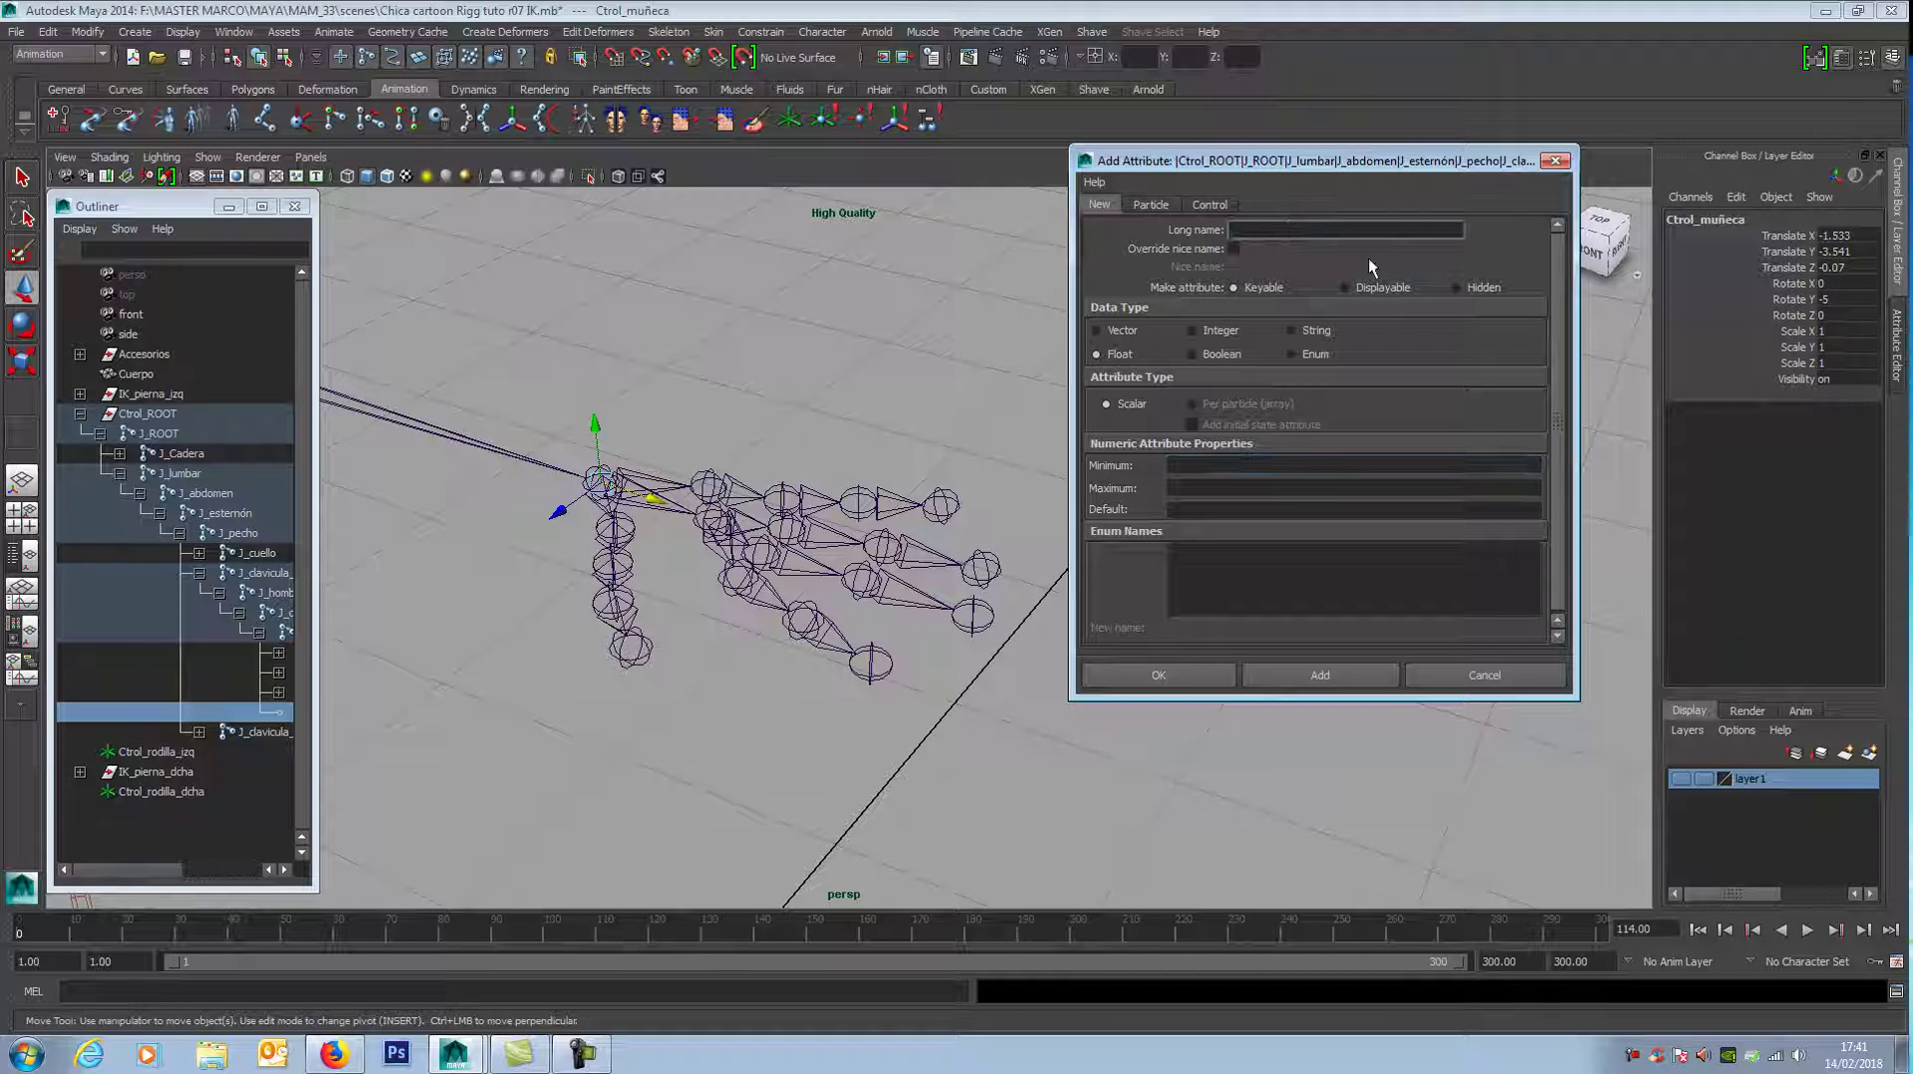
type("Abrir_cerrar_mano")
Step: Set the new attribute's minimum to 0 and its maximum to 10
left_click(1198, 465)
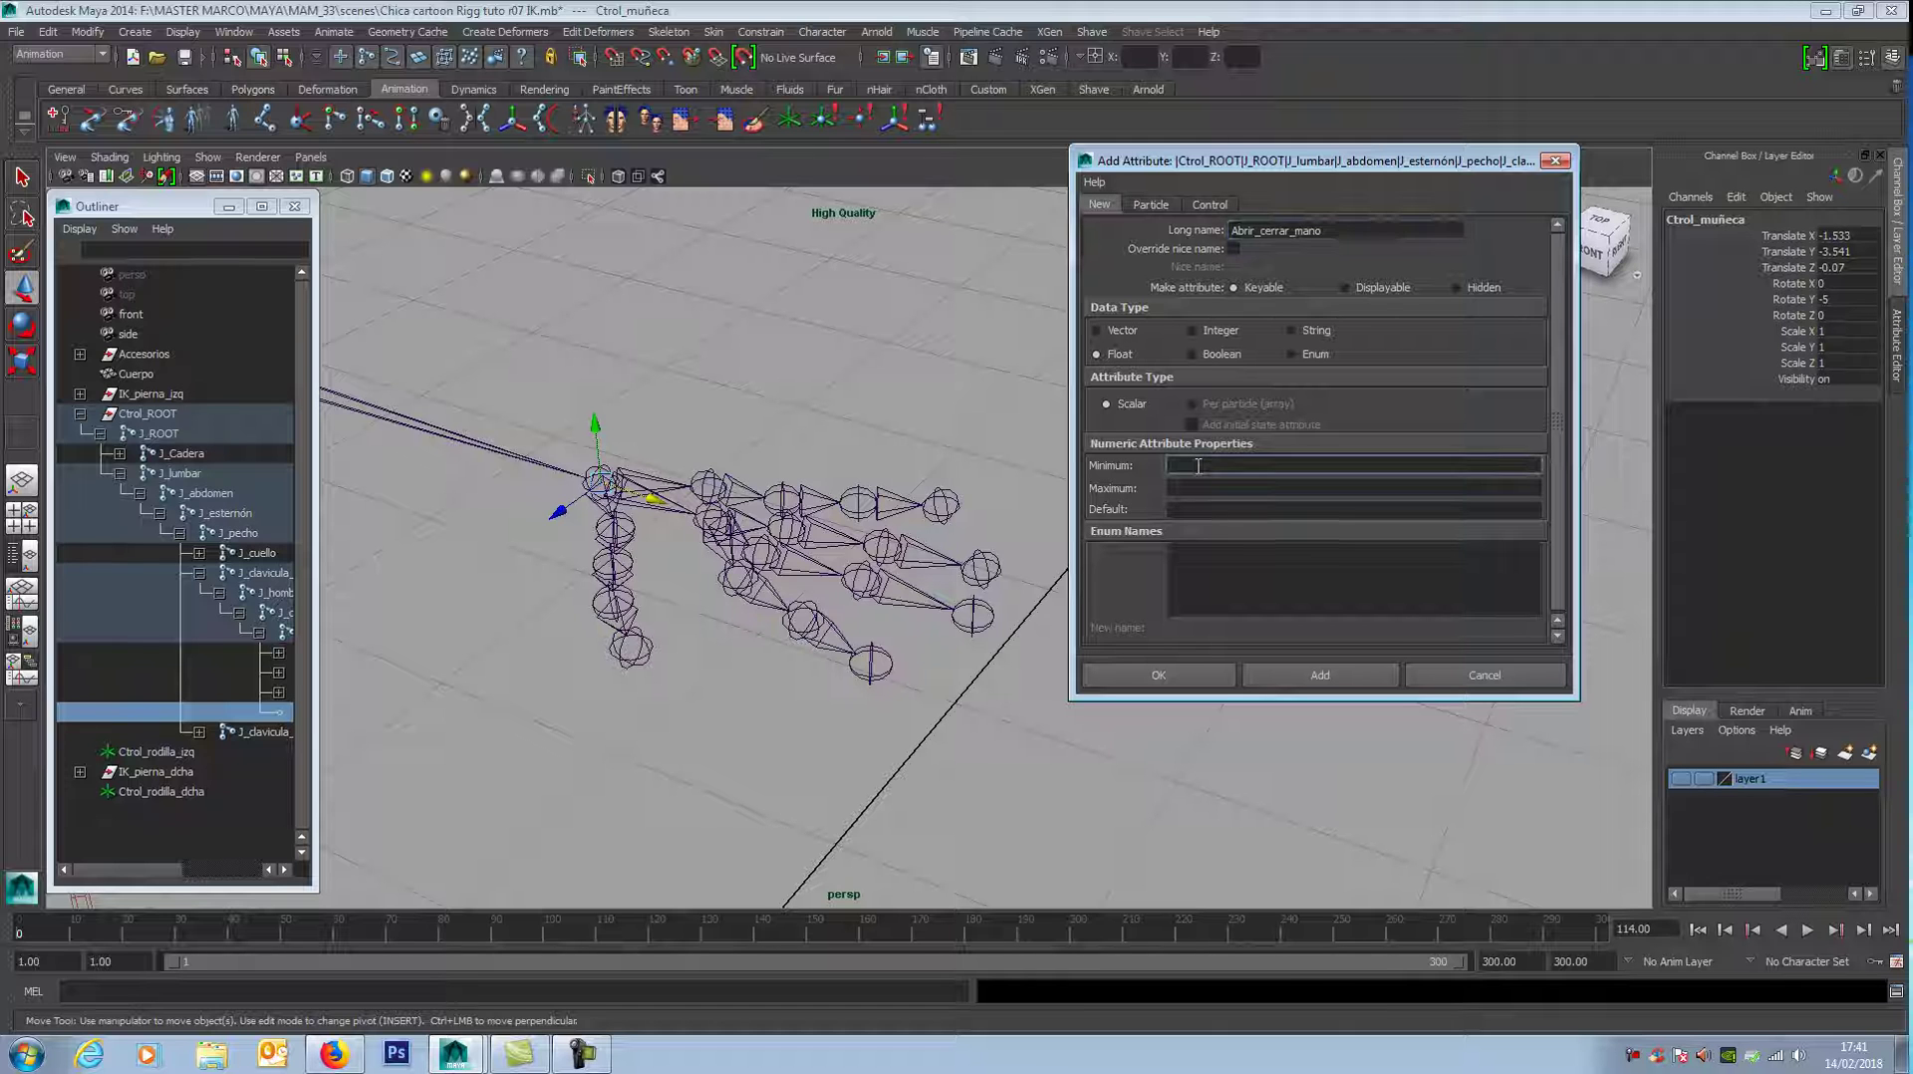
left_click(1201, 488)
type("10")
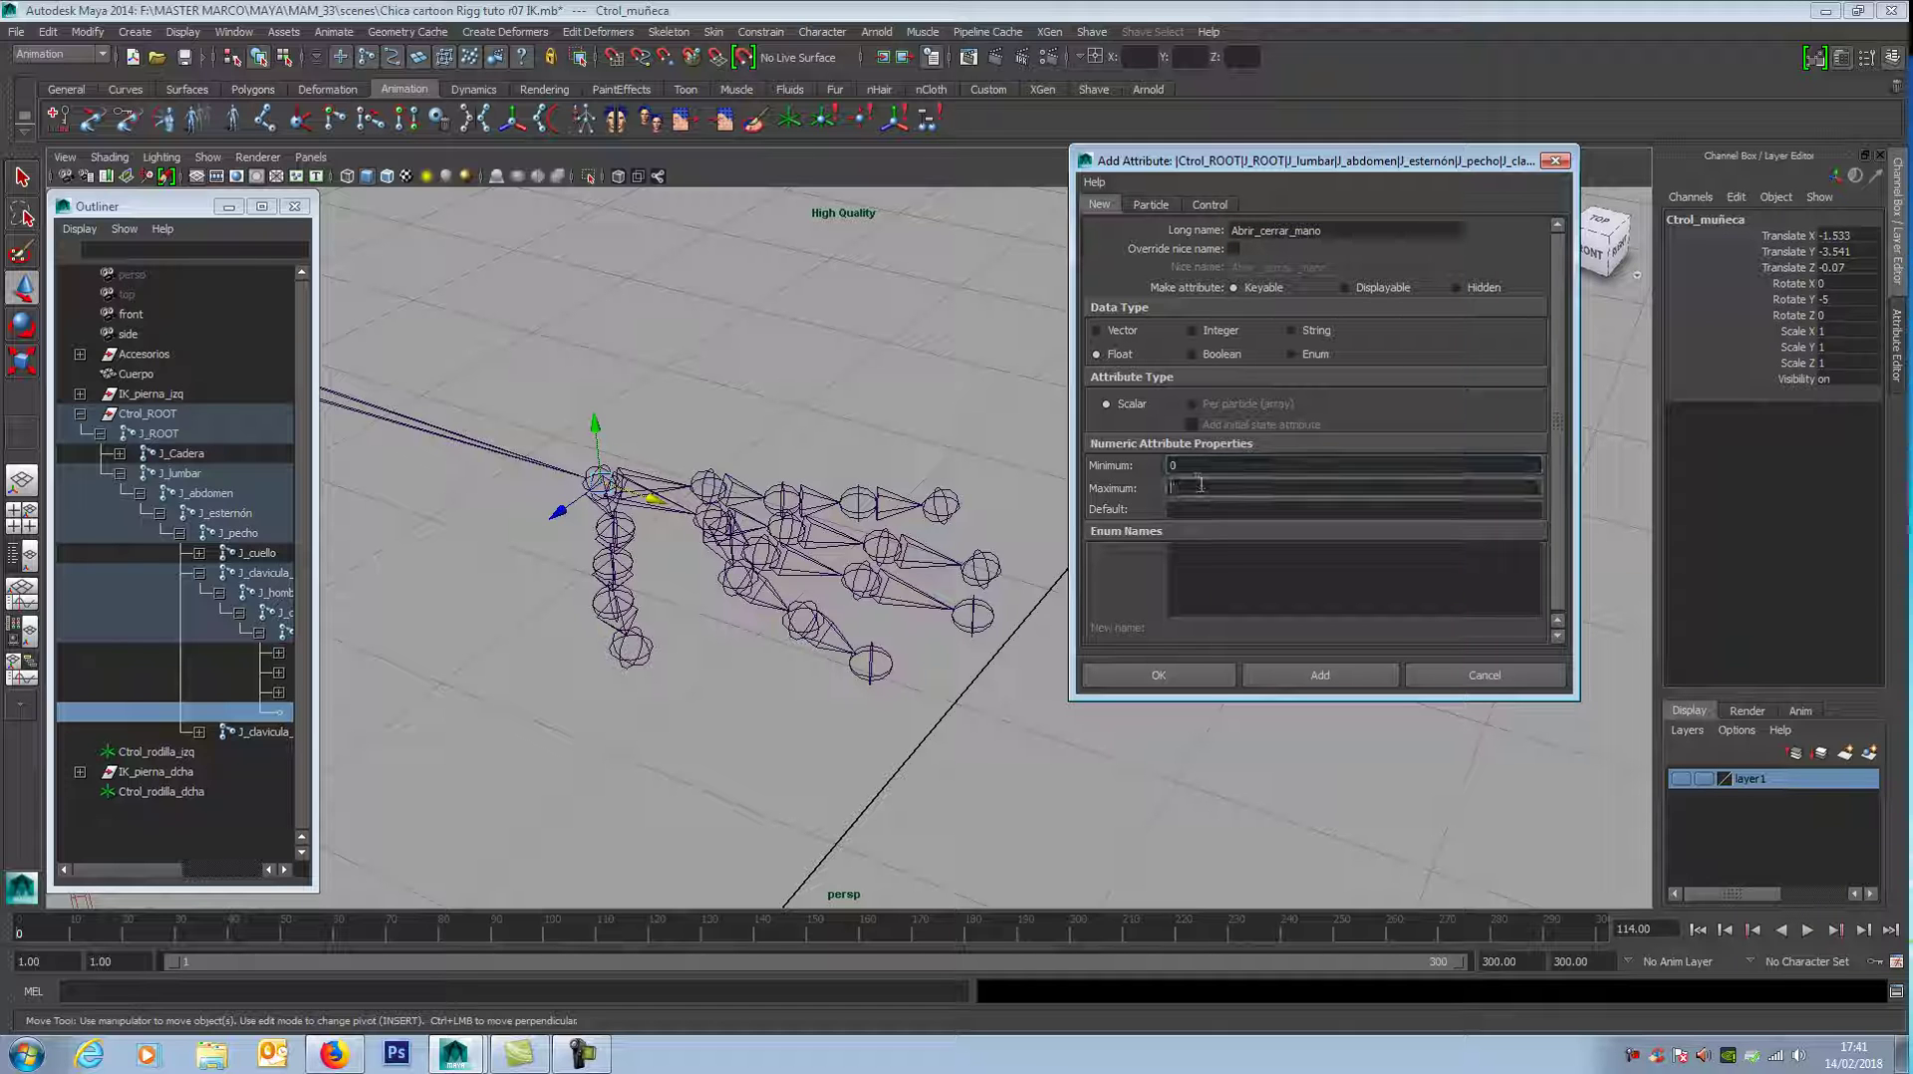
Step: Set the default of Abrir_cerrar_mano to 0 and add the attribute to Ctrol_muñeca
left_click(1201, 509)
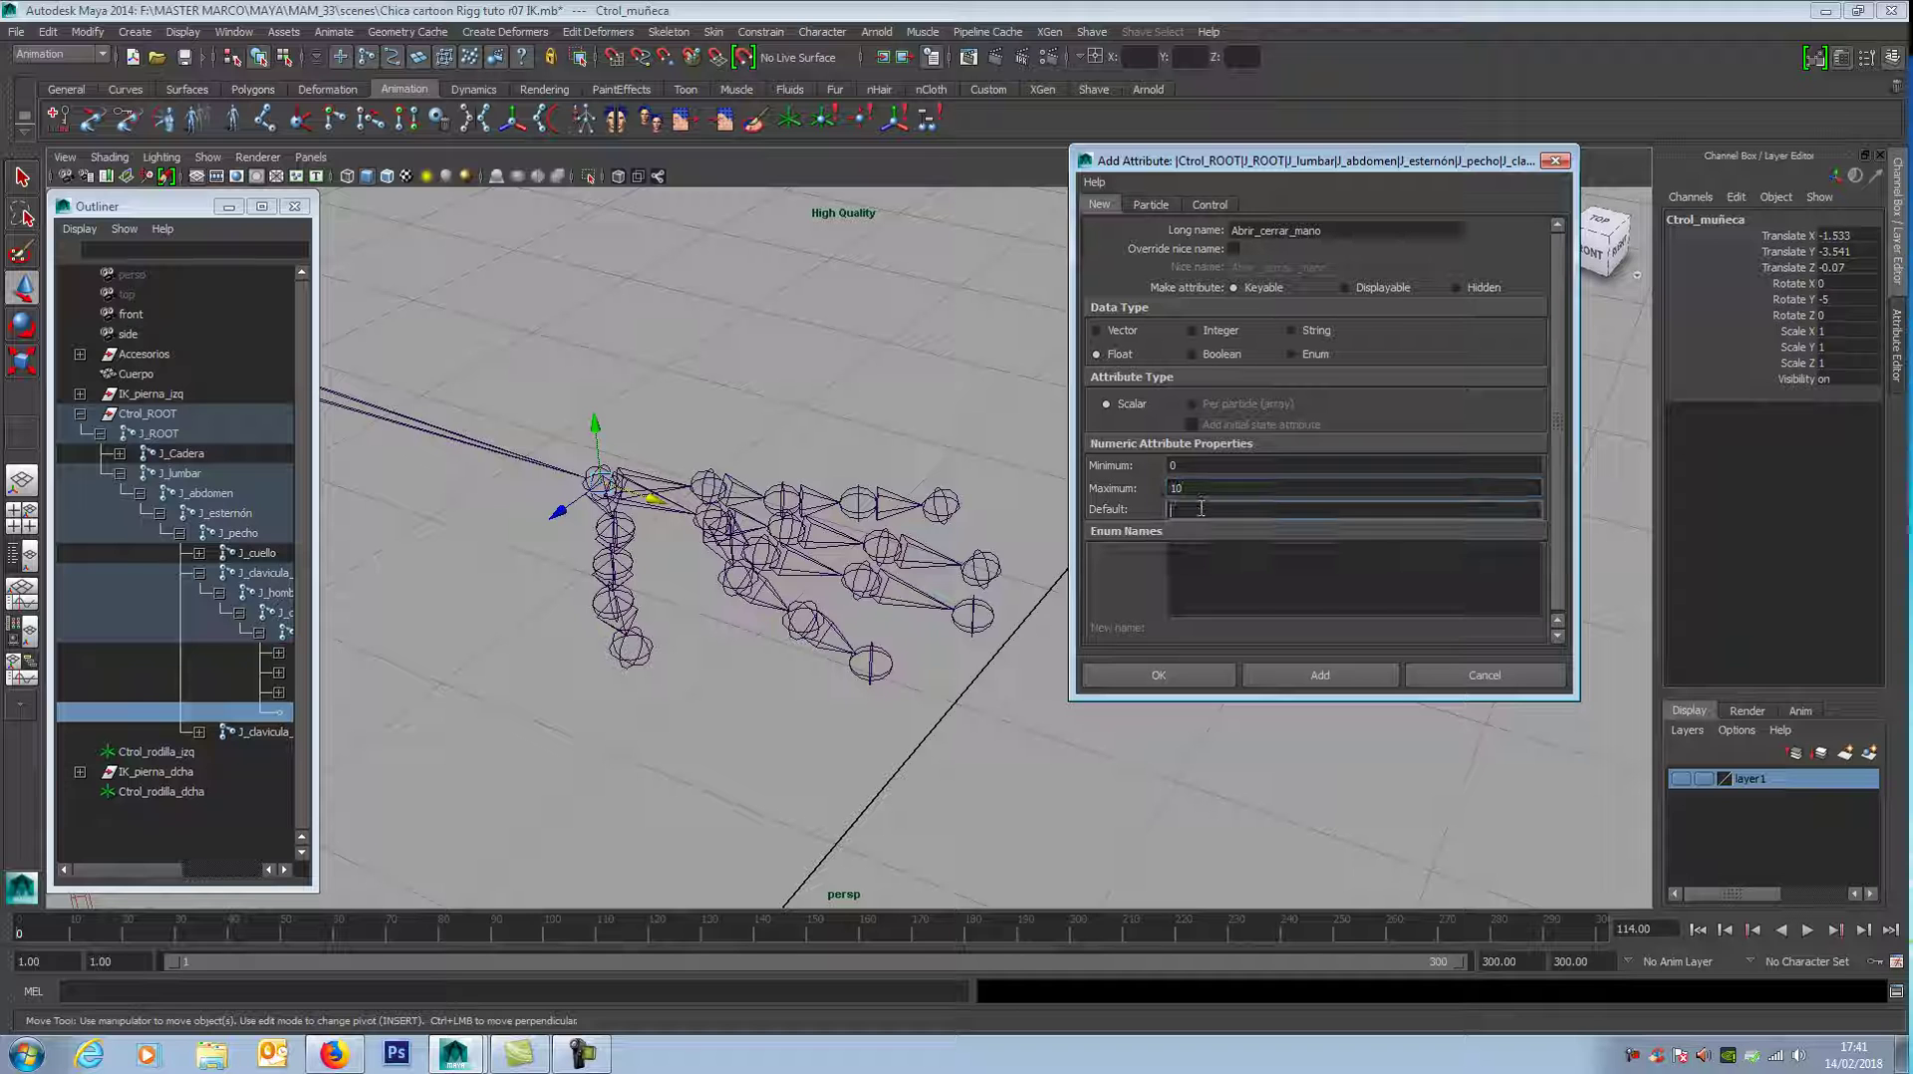
type("0")
left_click(1159, 675)
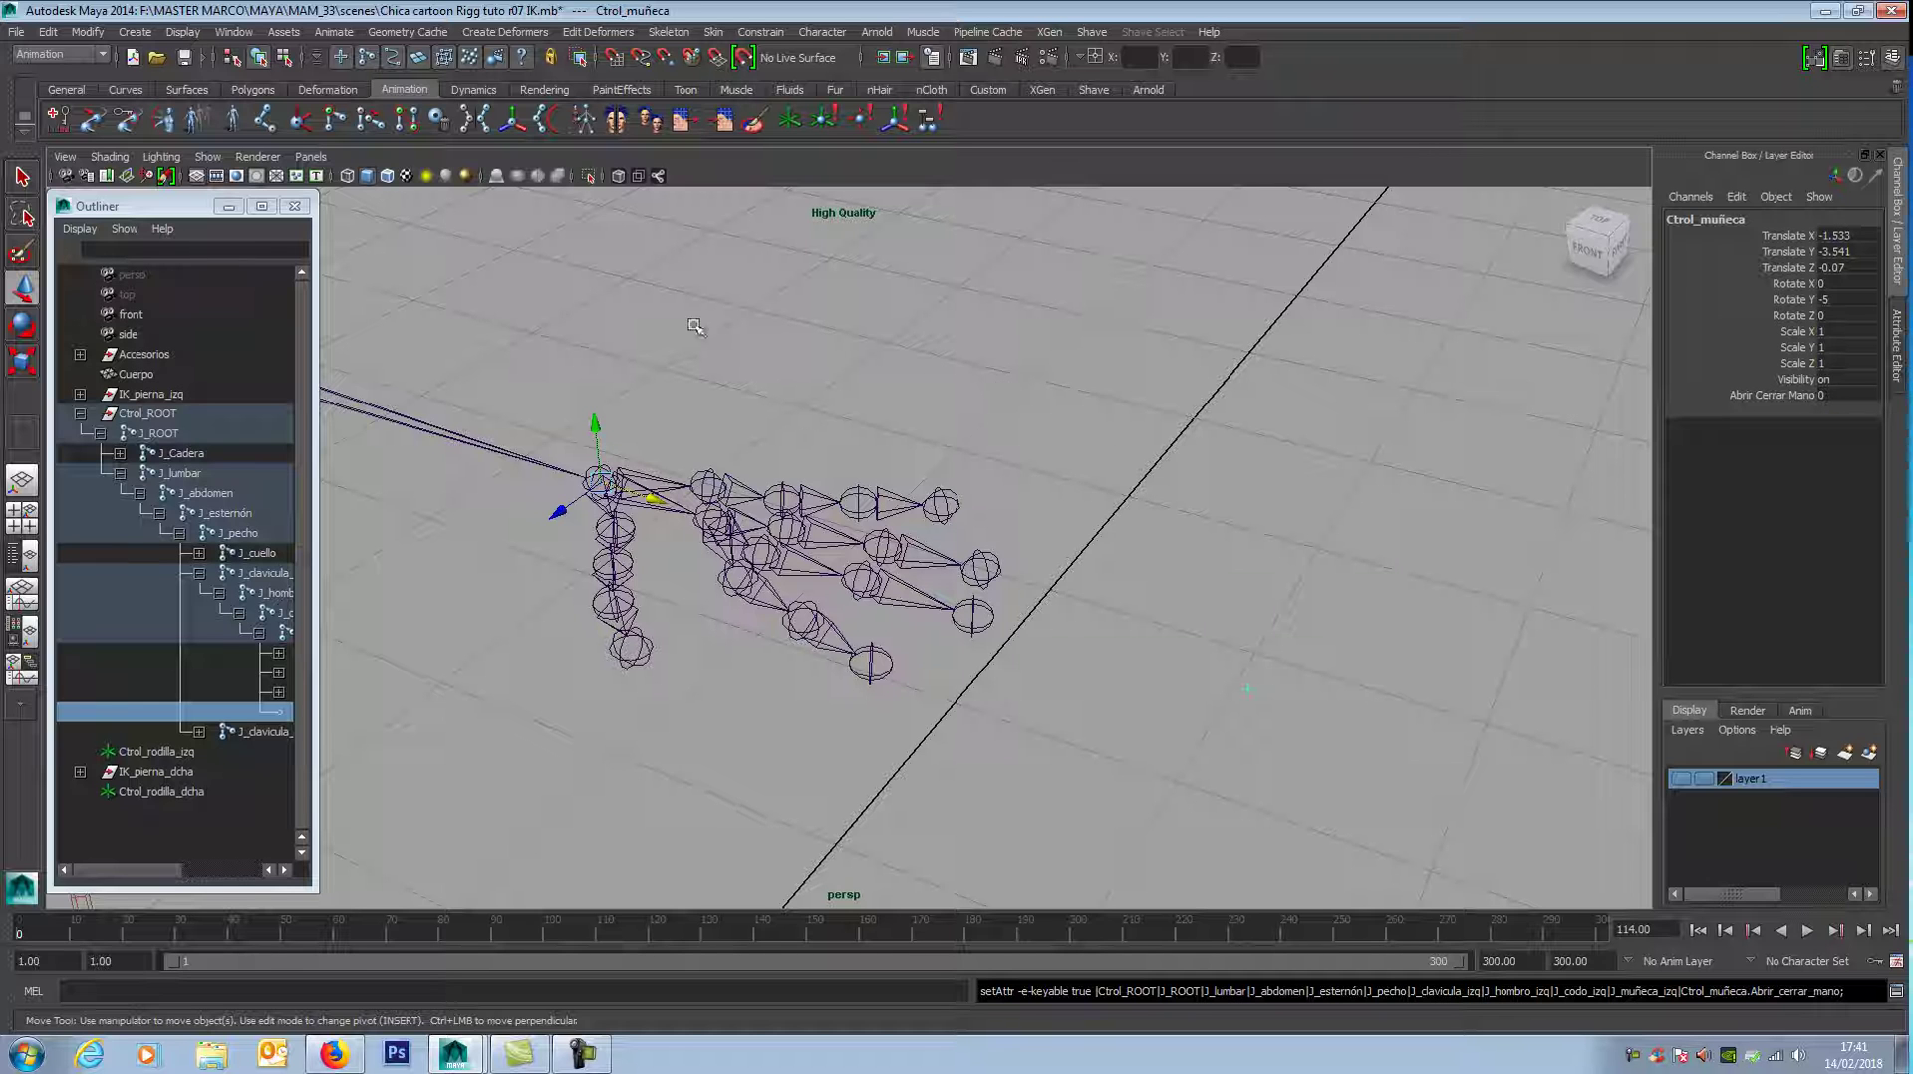
Step: Open Set Driven Key, widen the Outliner, and load Ctrol_muñeca as driver with its Abrir Cerrar Mano attribute
left_click(335, 33)
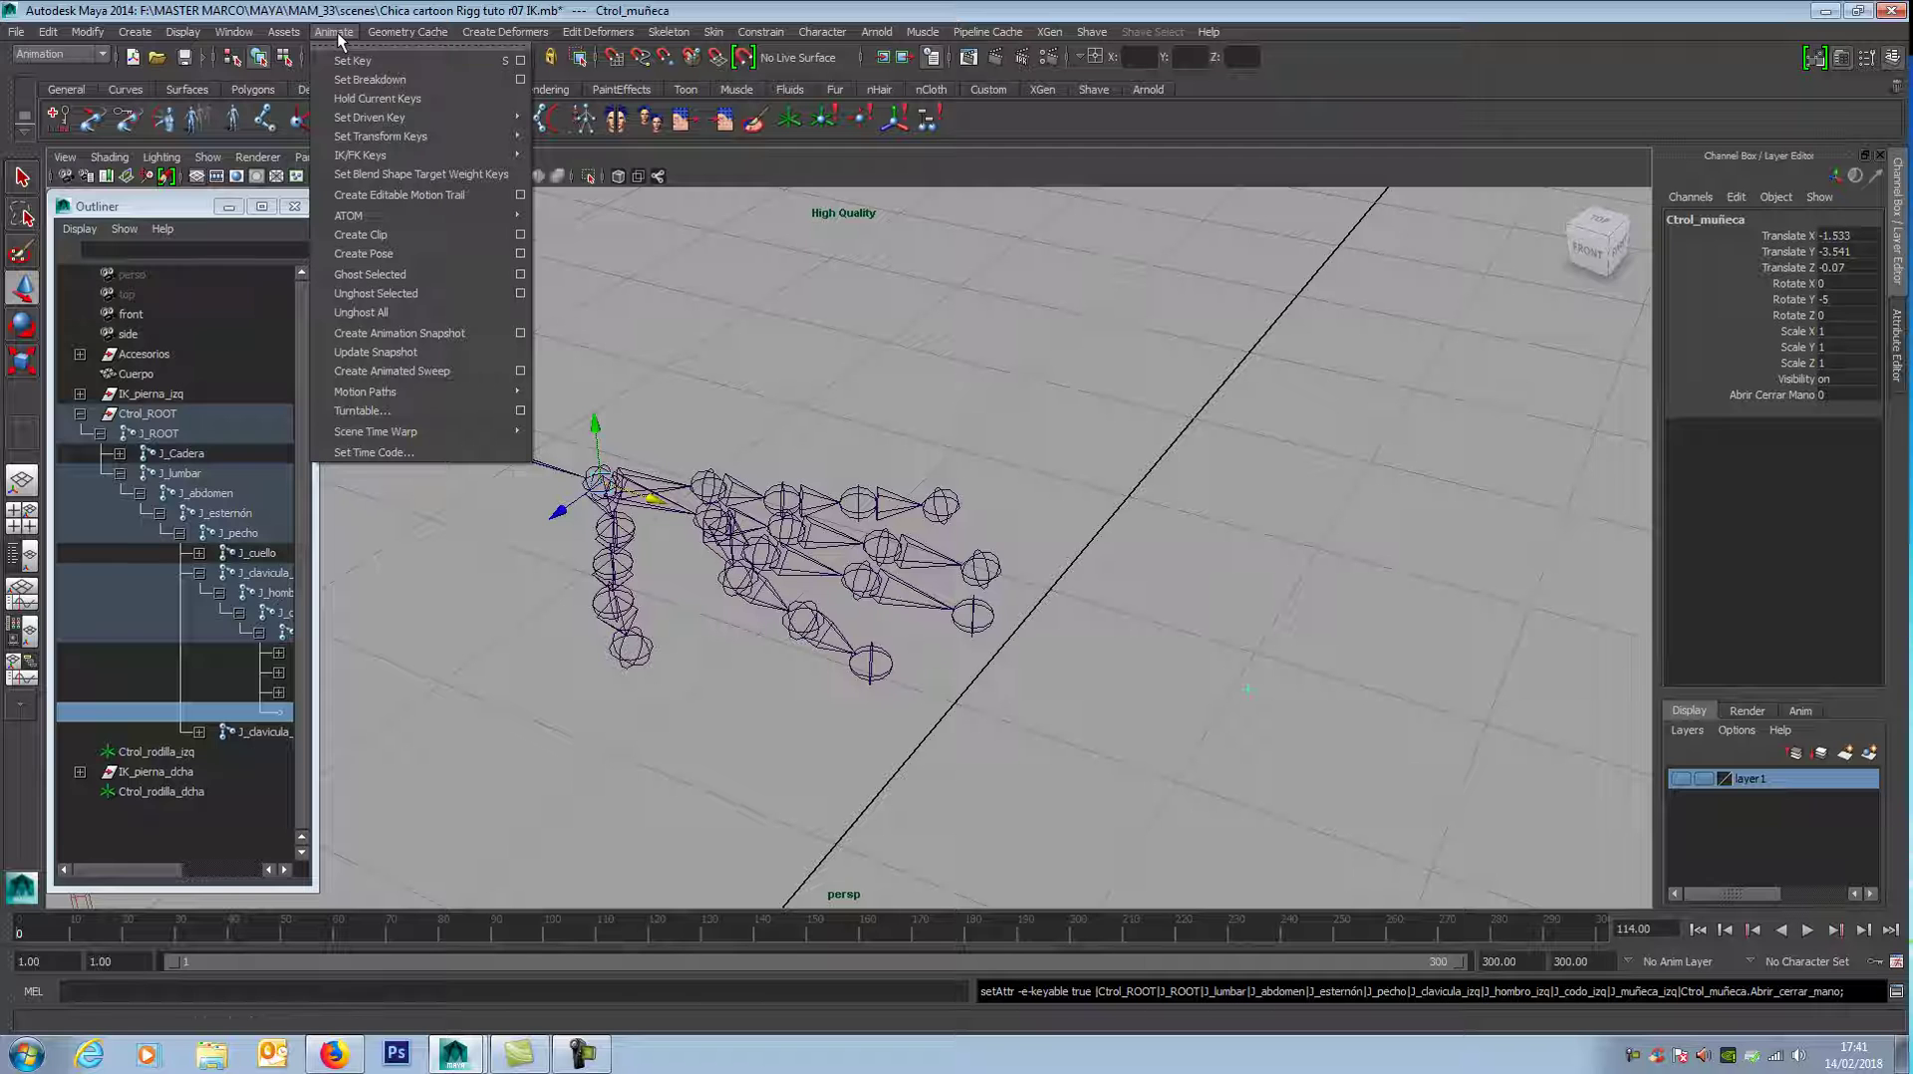
mouse_move(394, 117)
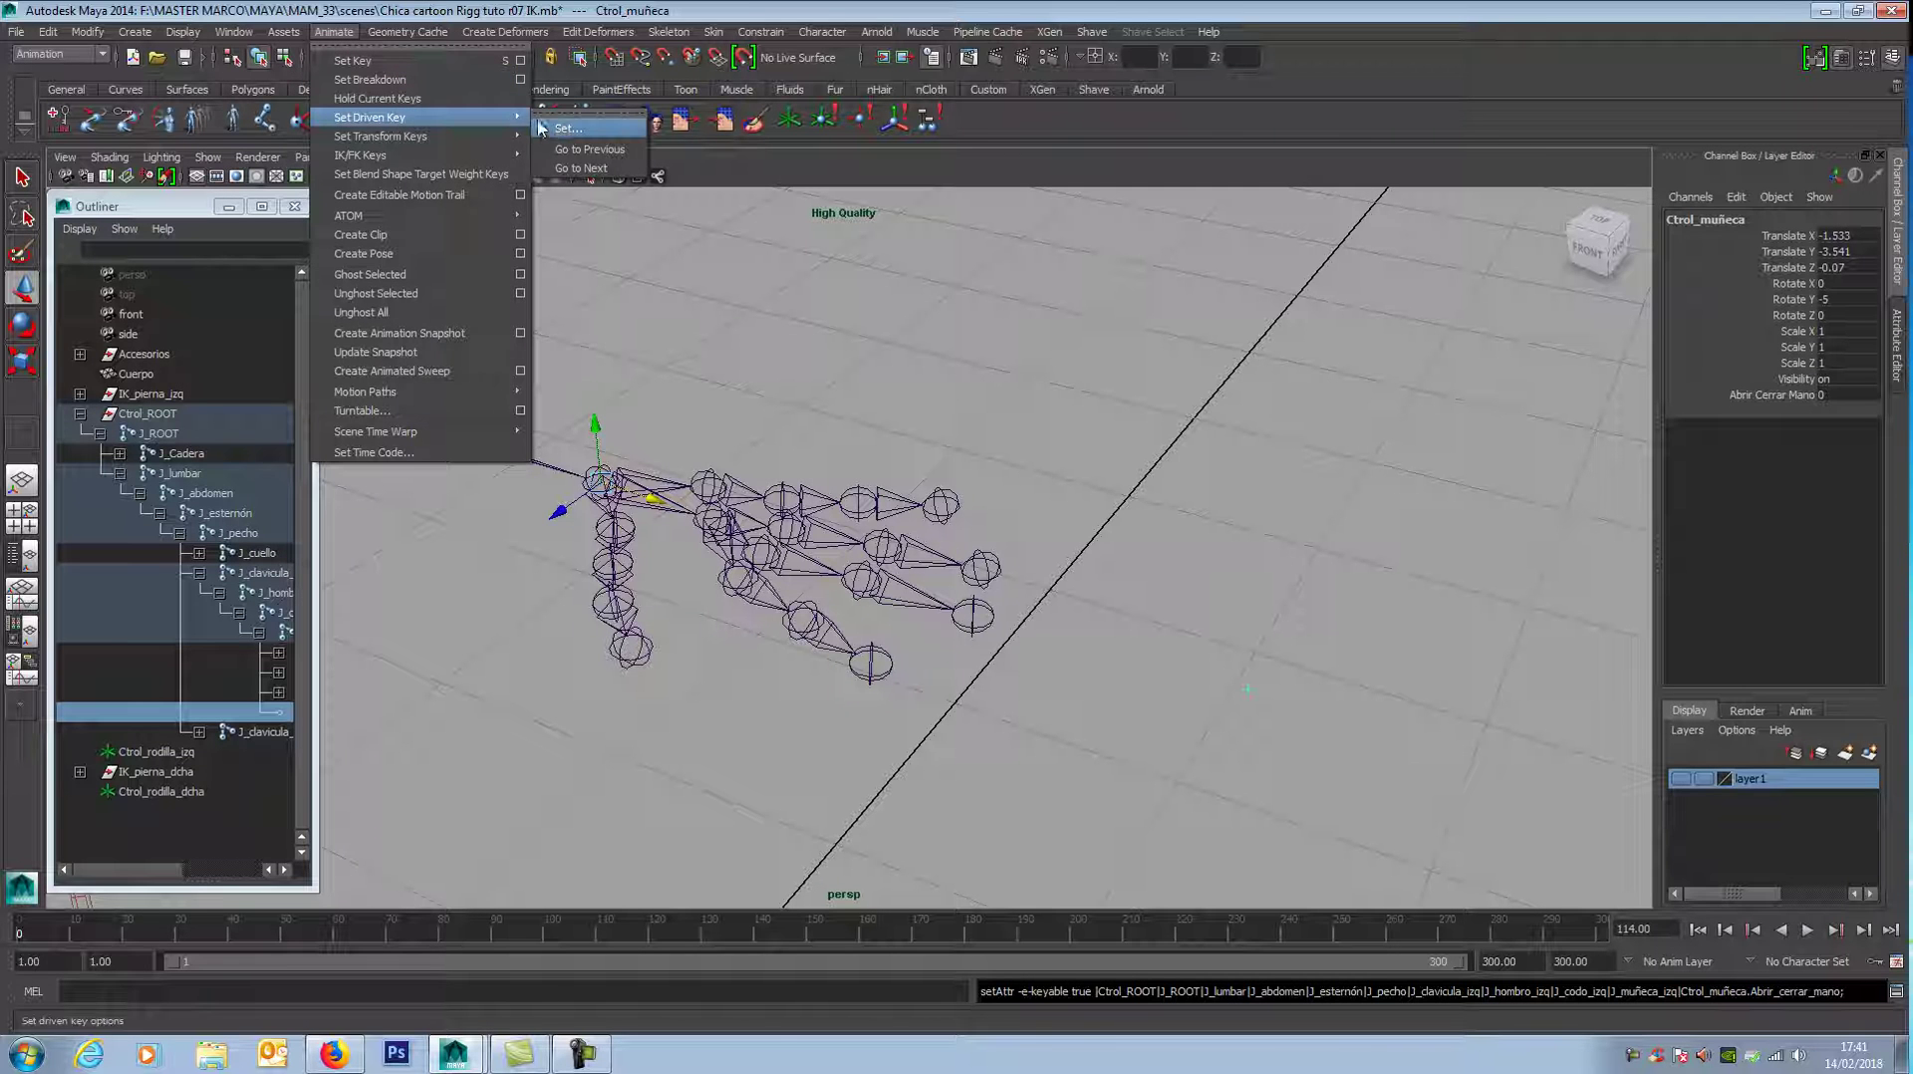
left_click(568, 129)
left_click_drag(1338, 42, 1335, 49)
left_click_drag(1226, 659, 1267, 724)
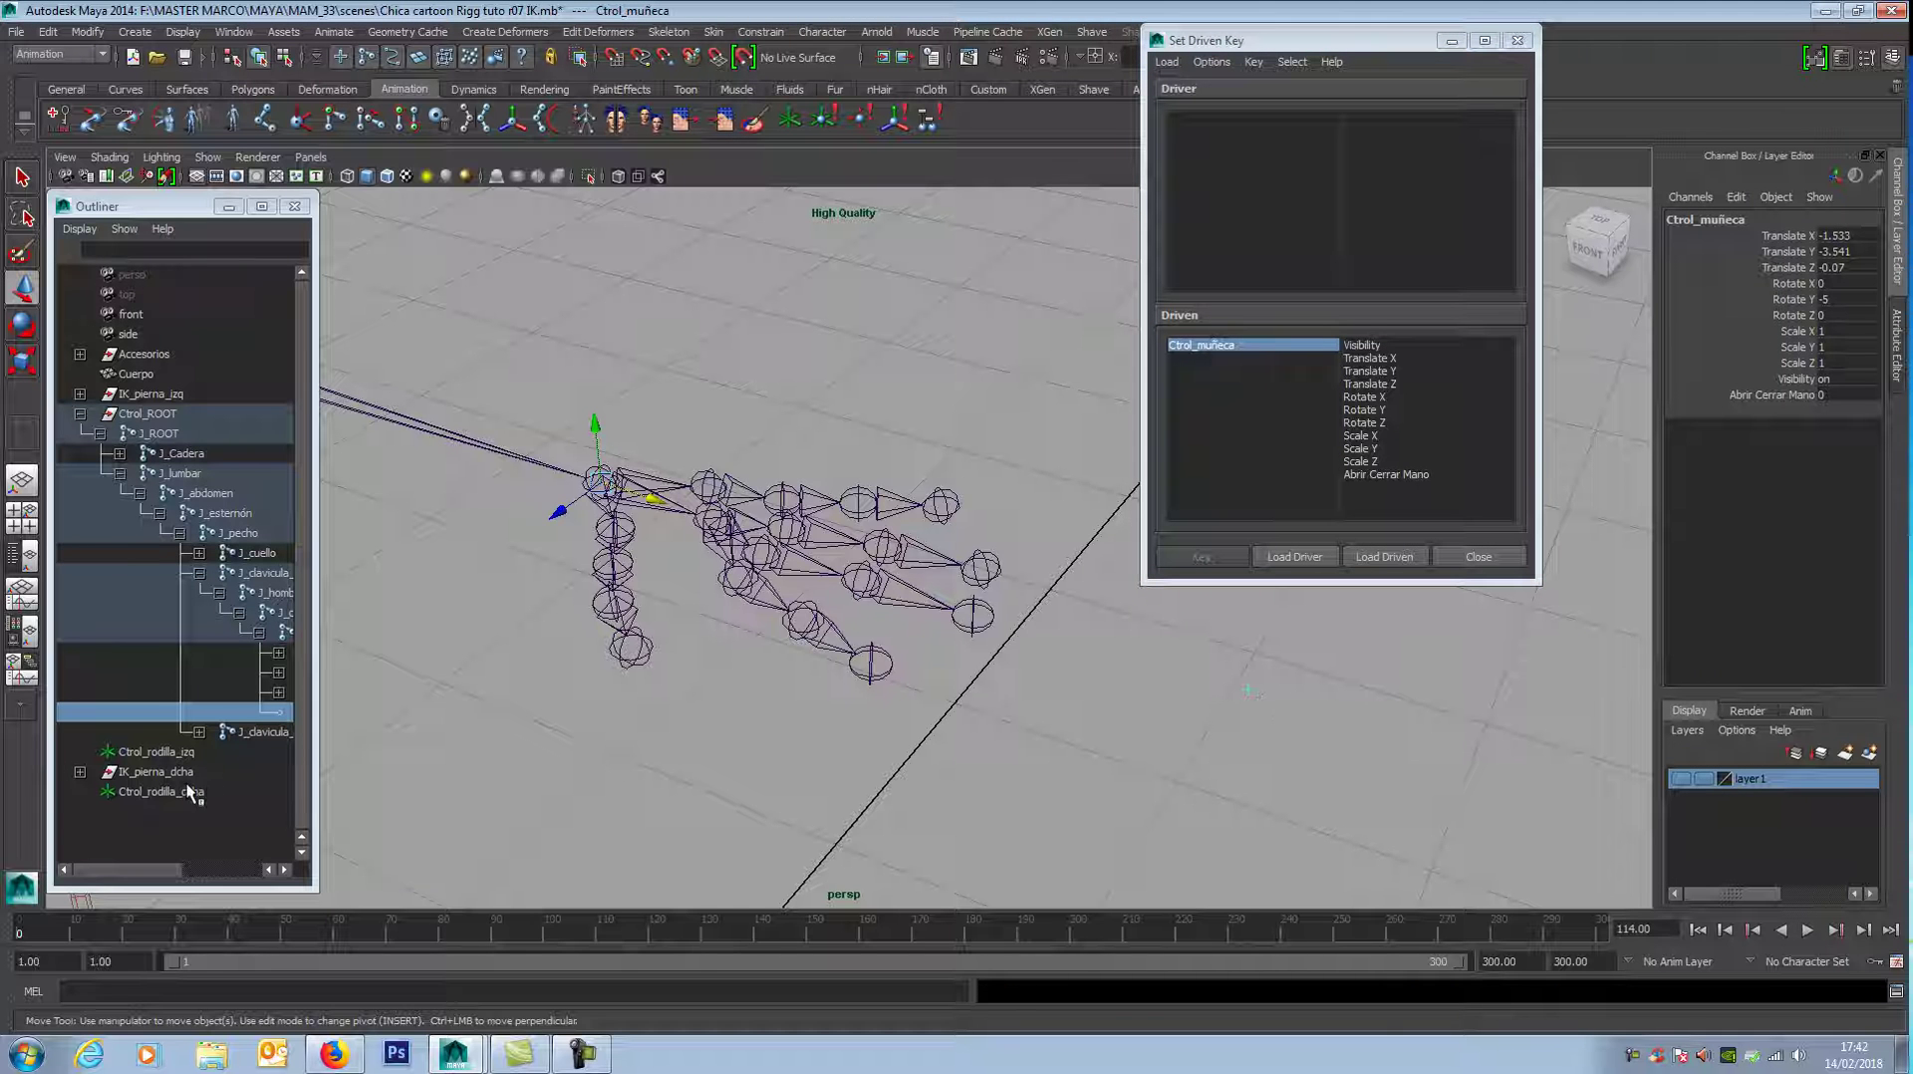
left_click_drag(316, 718, 369, 722)
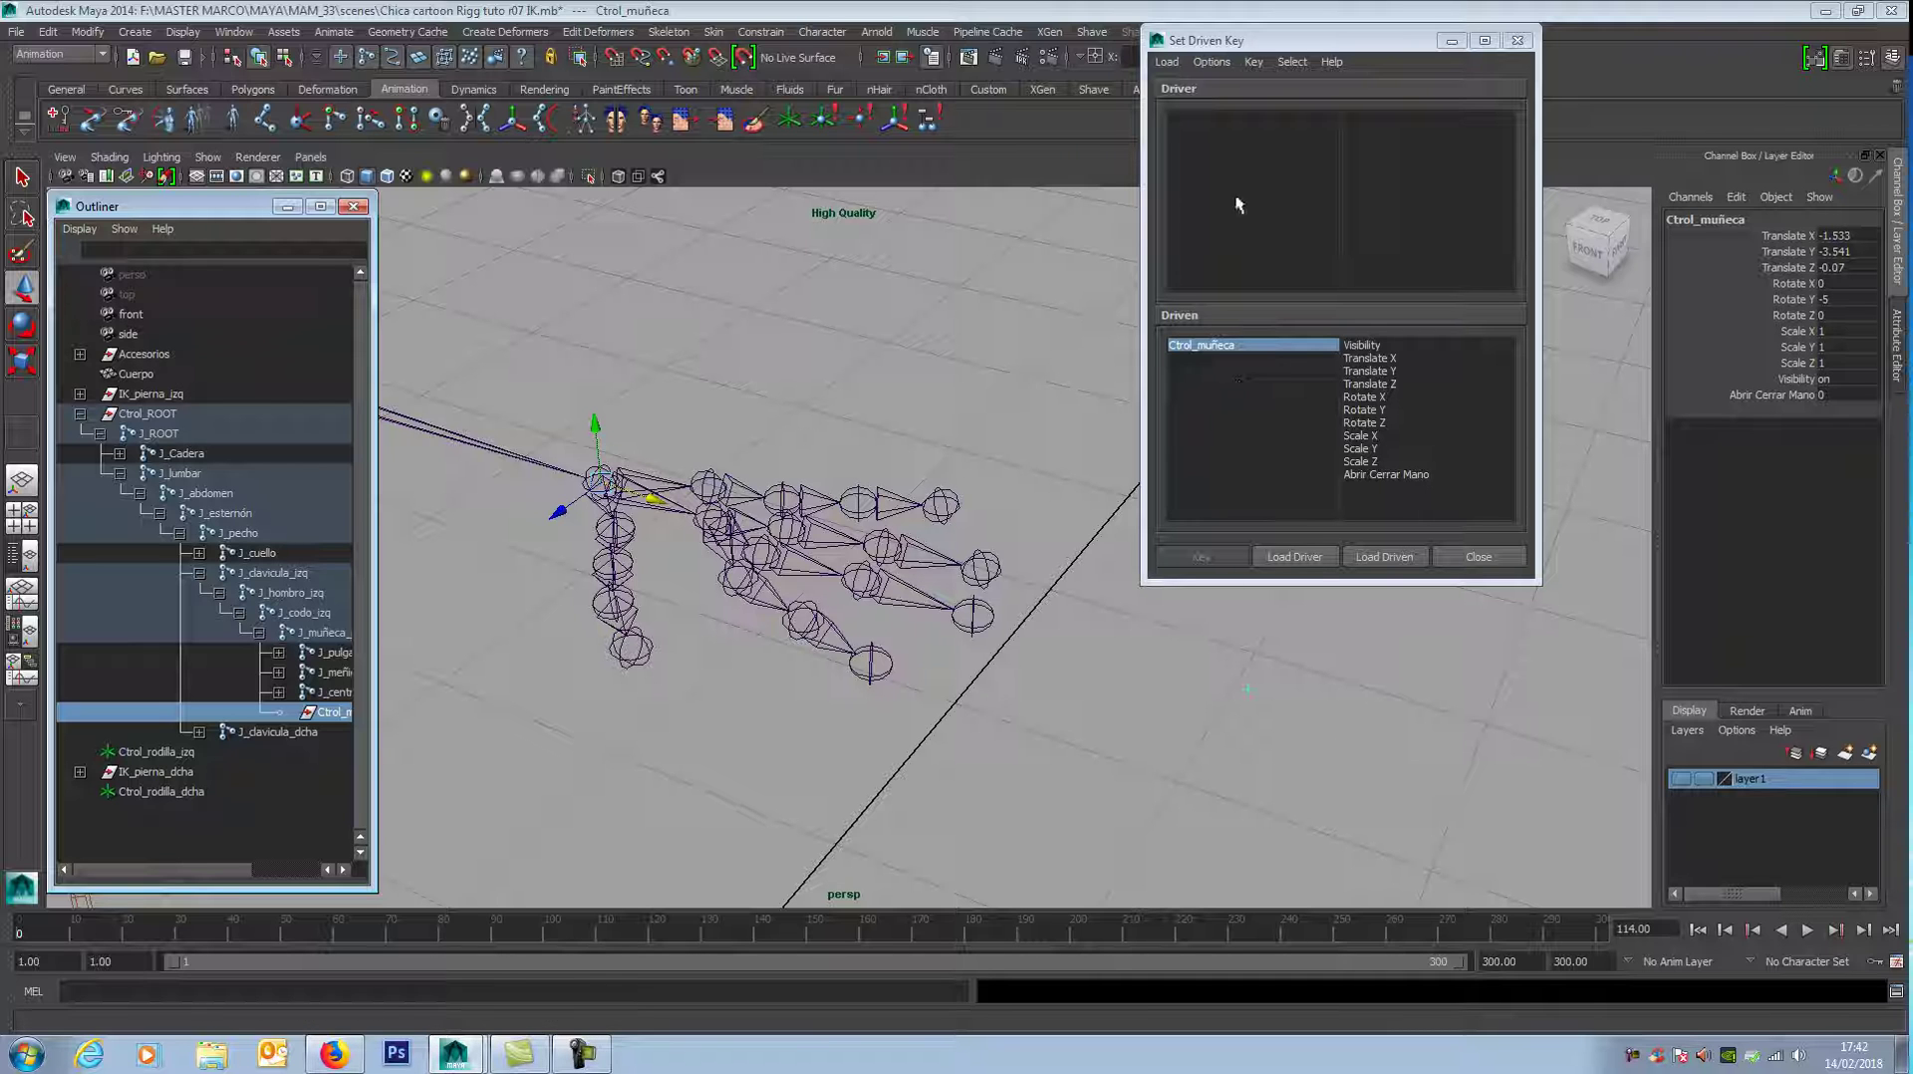
left_click(1292, 558)
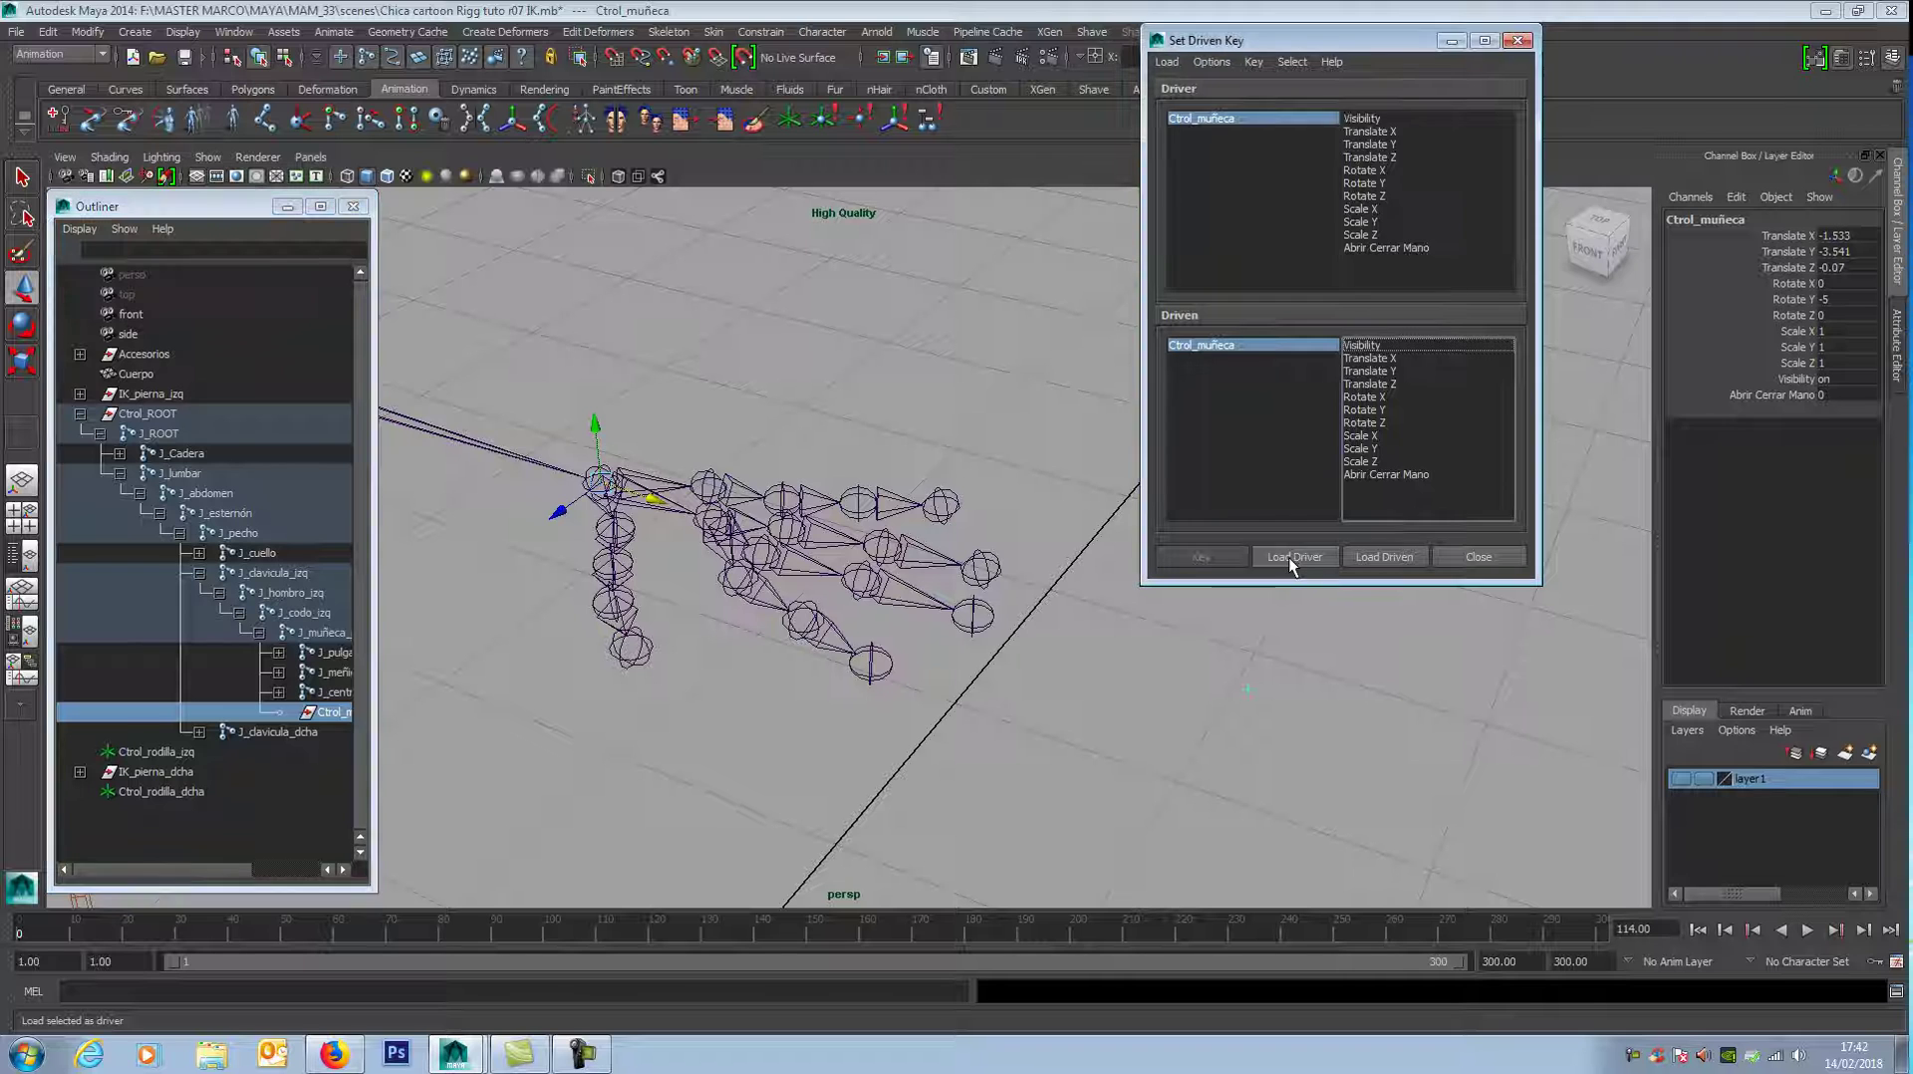
left_click(1398, 248)
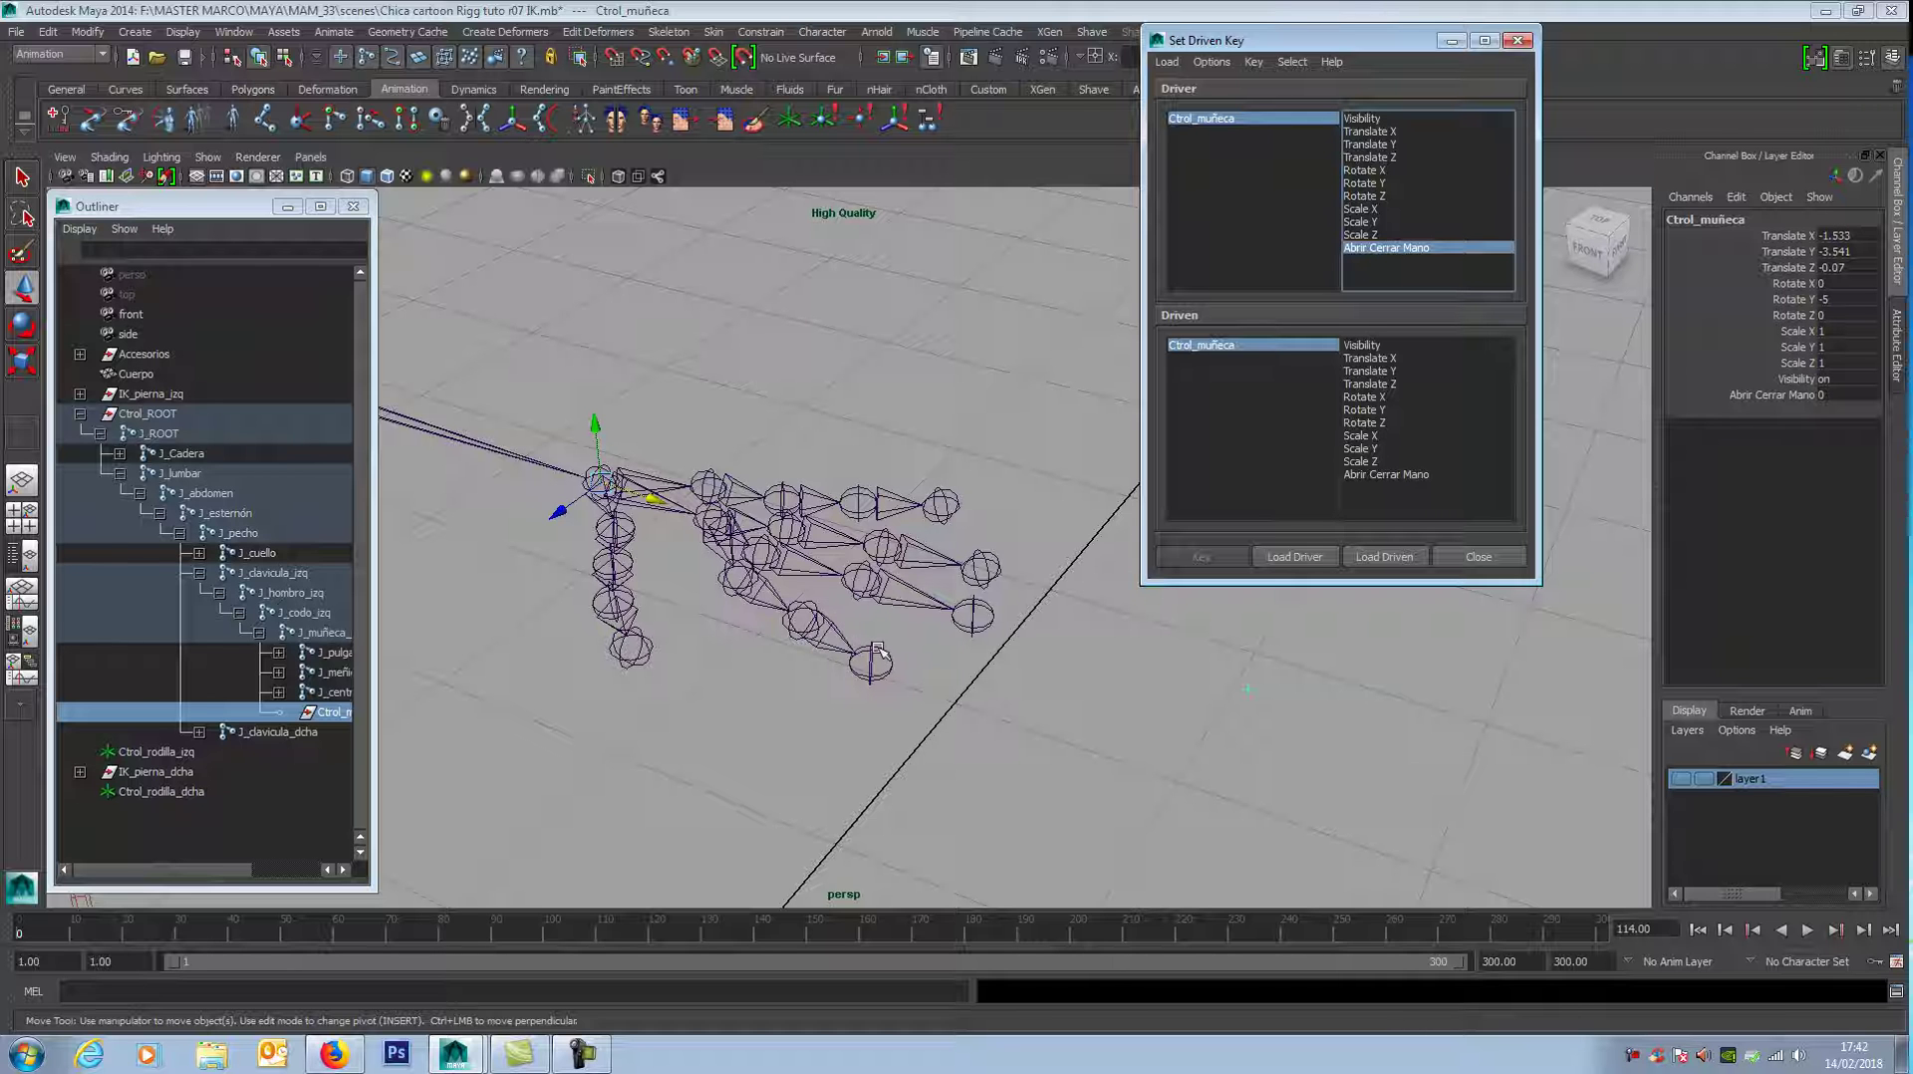
Step: Select the tip and phalanx joints of all five left fingers and load them as driven objects
left_click_drag(959, 559, 1030, 637, "alt")
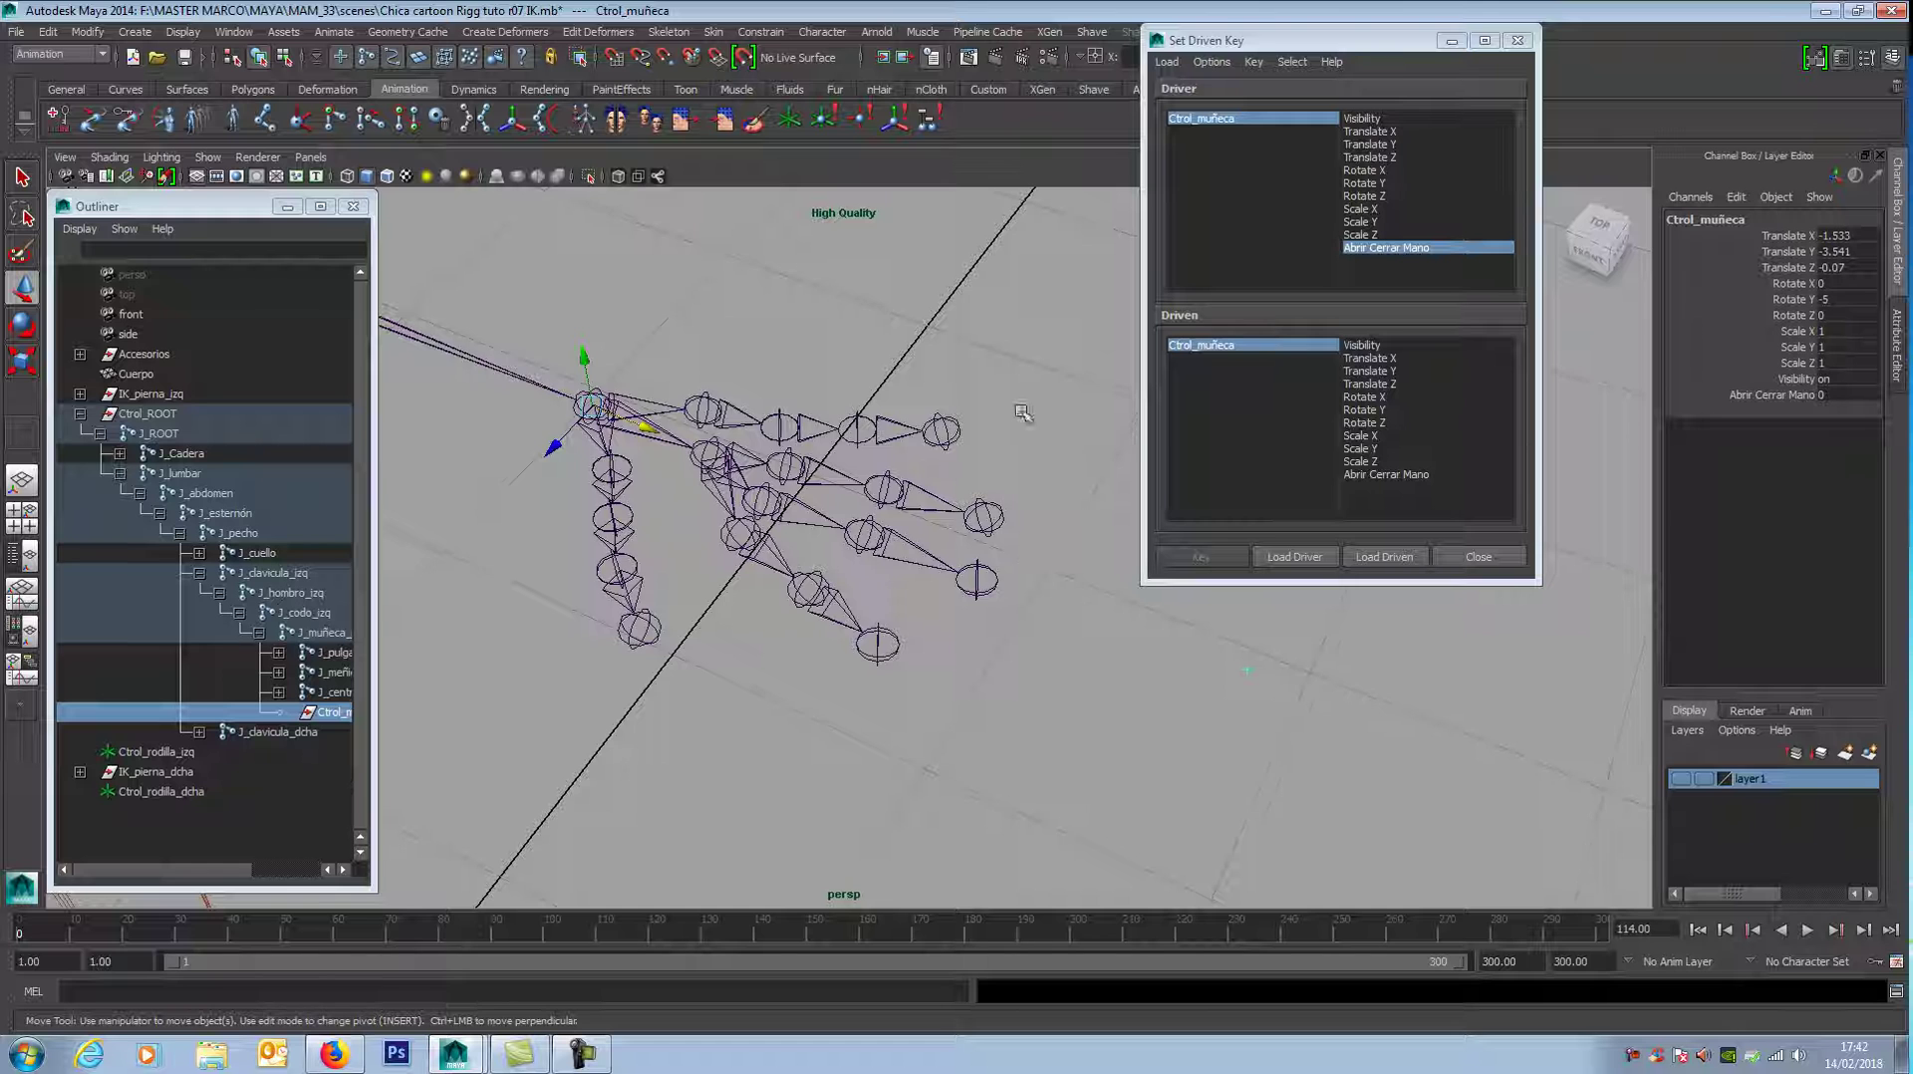
scroll(1023, 413, "up", 1)
scroll(1022, 413, "up", 1)
scroll(1023, 414, "down", 1)
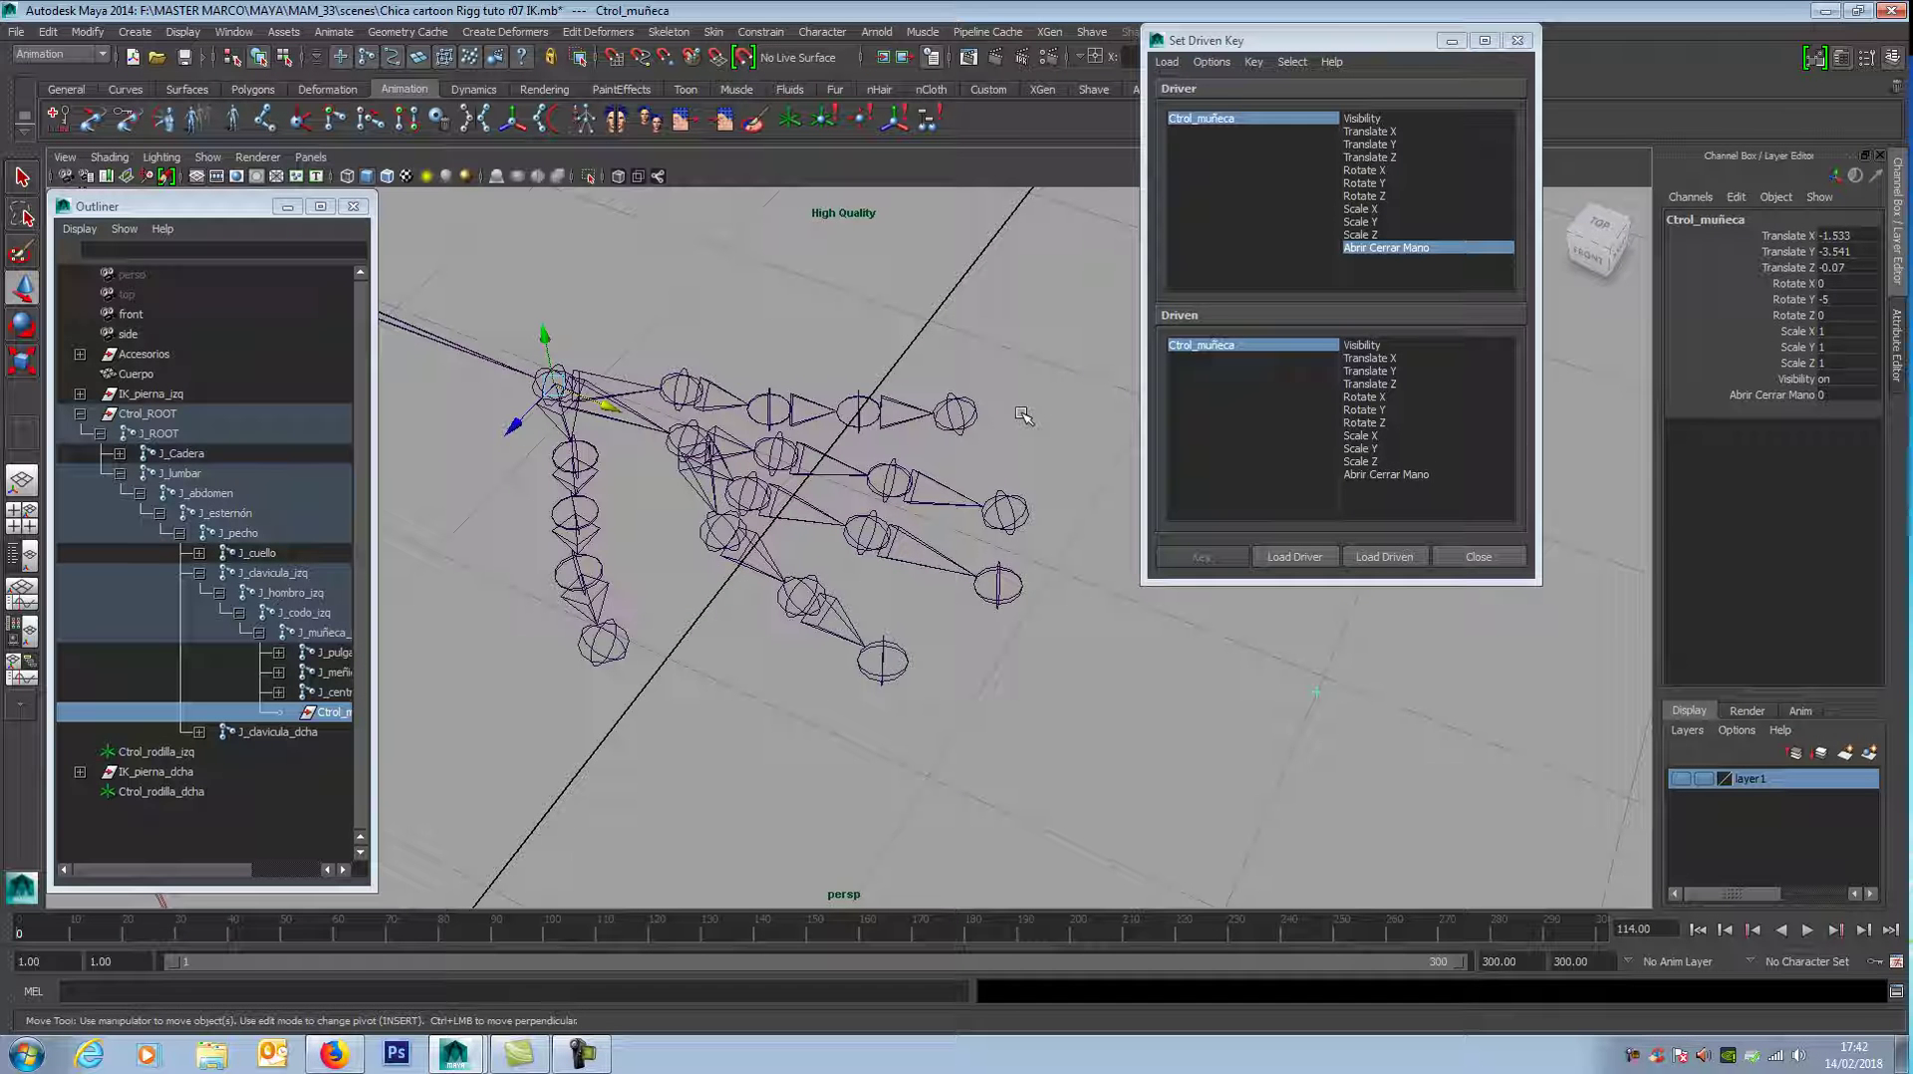
left_click(965, 409)
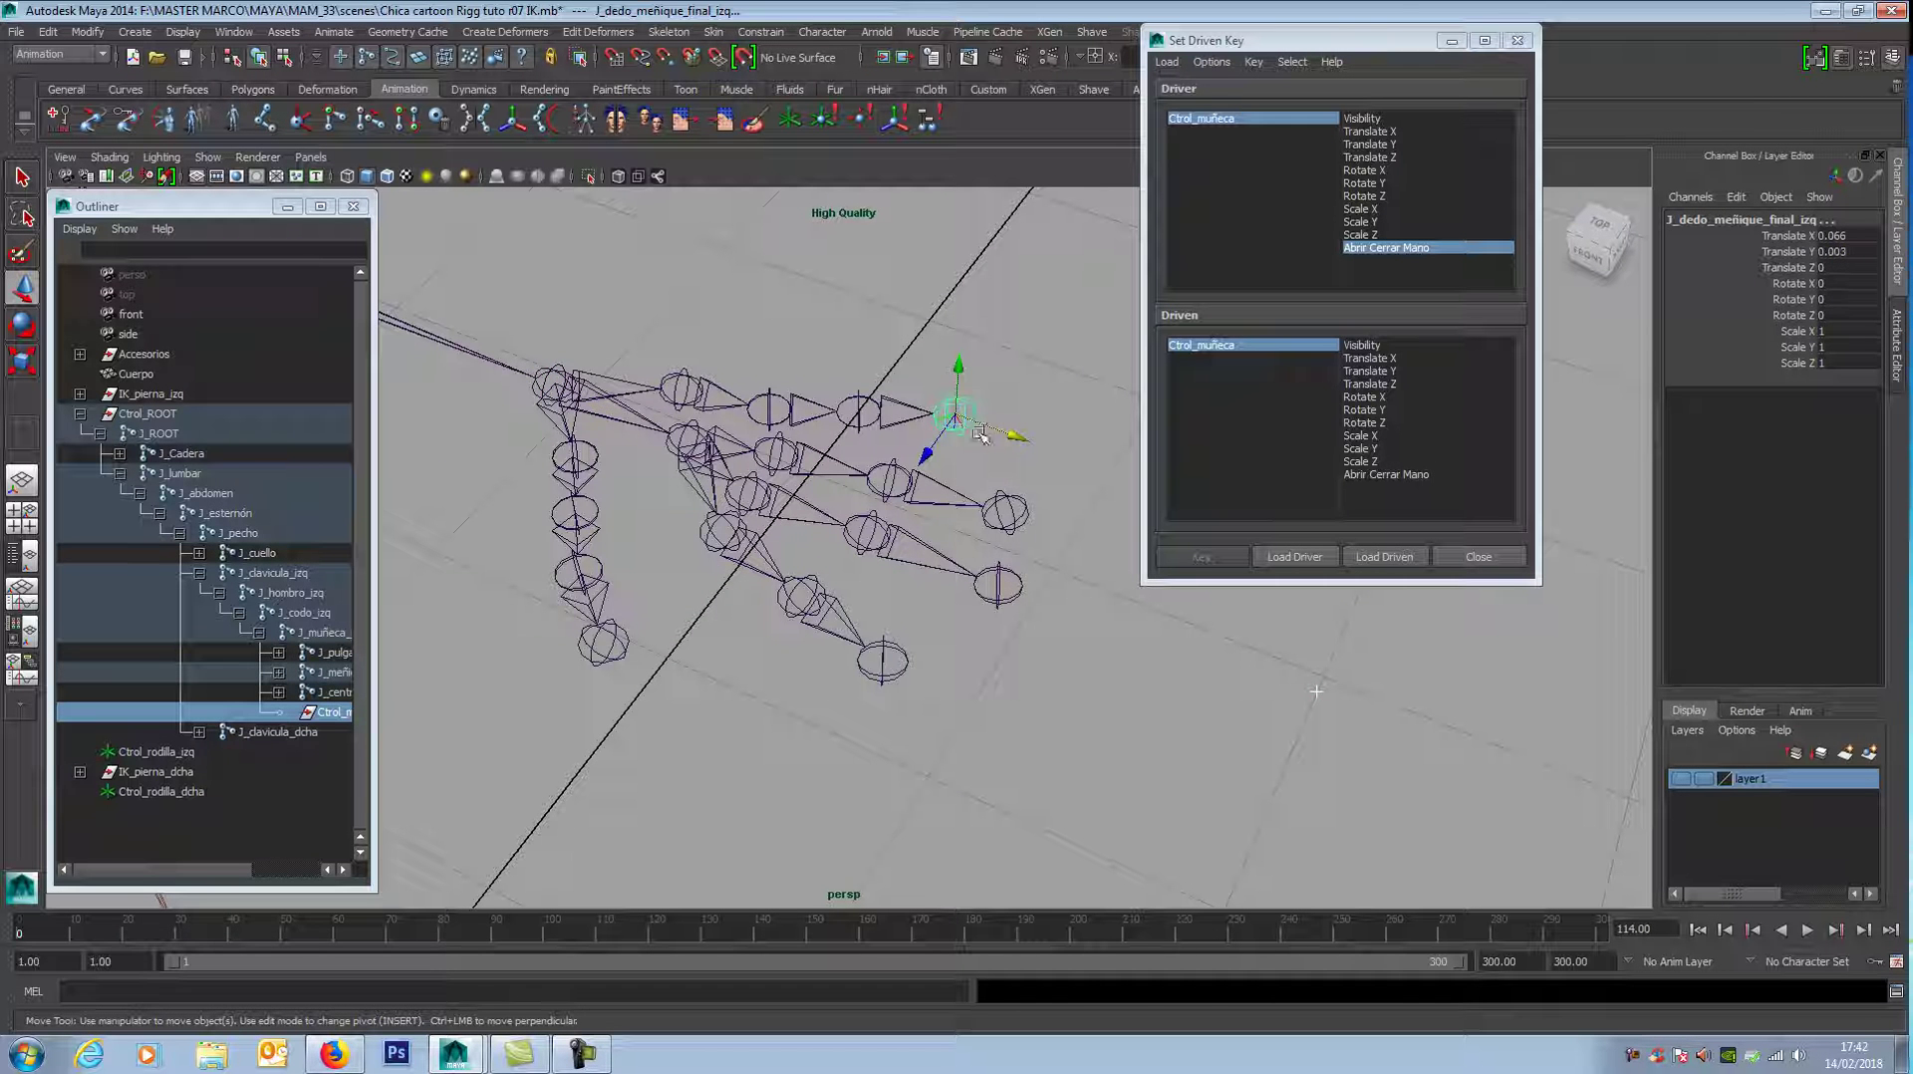
left_click(876, 403)
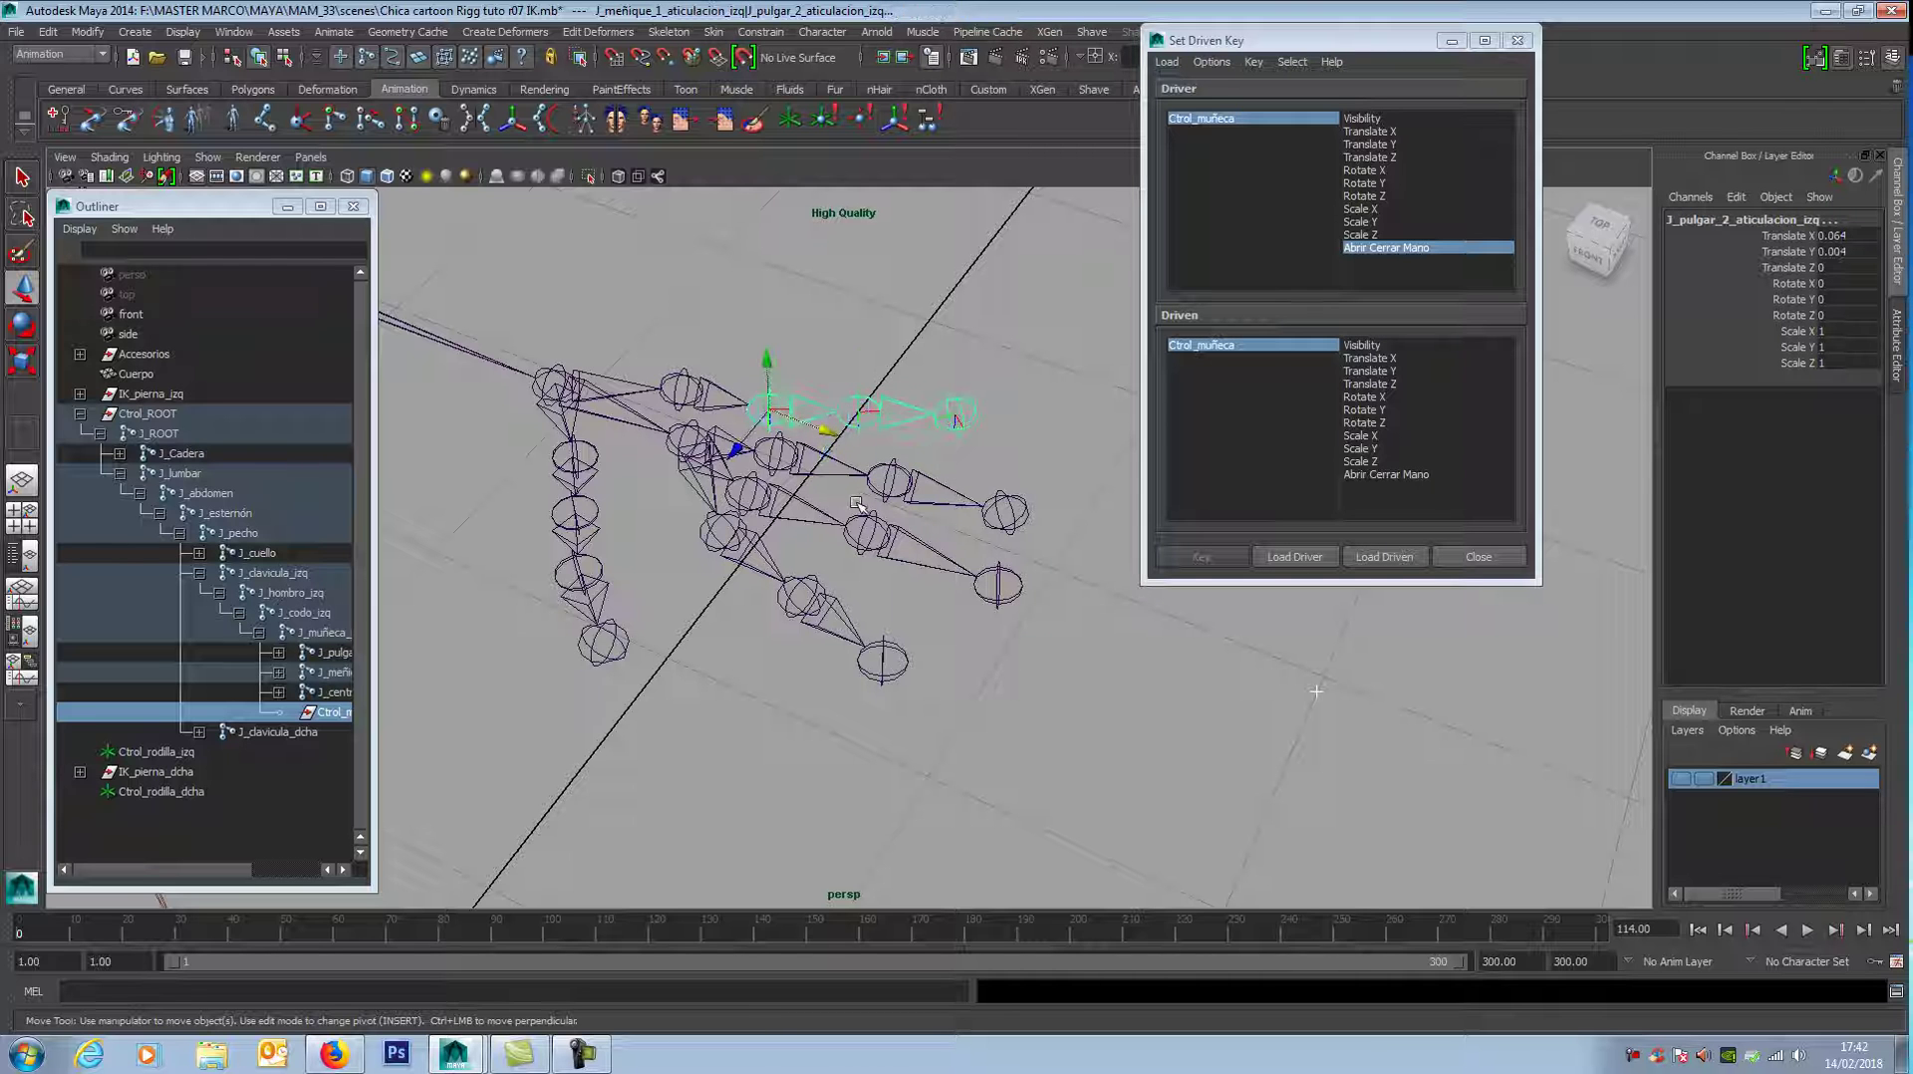
left_click(1003, 511)
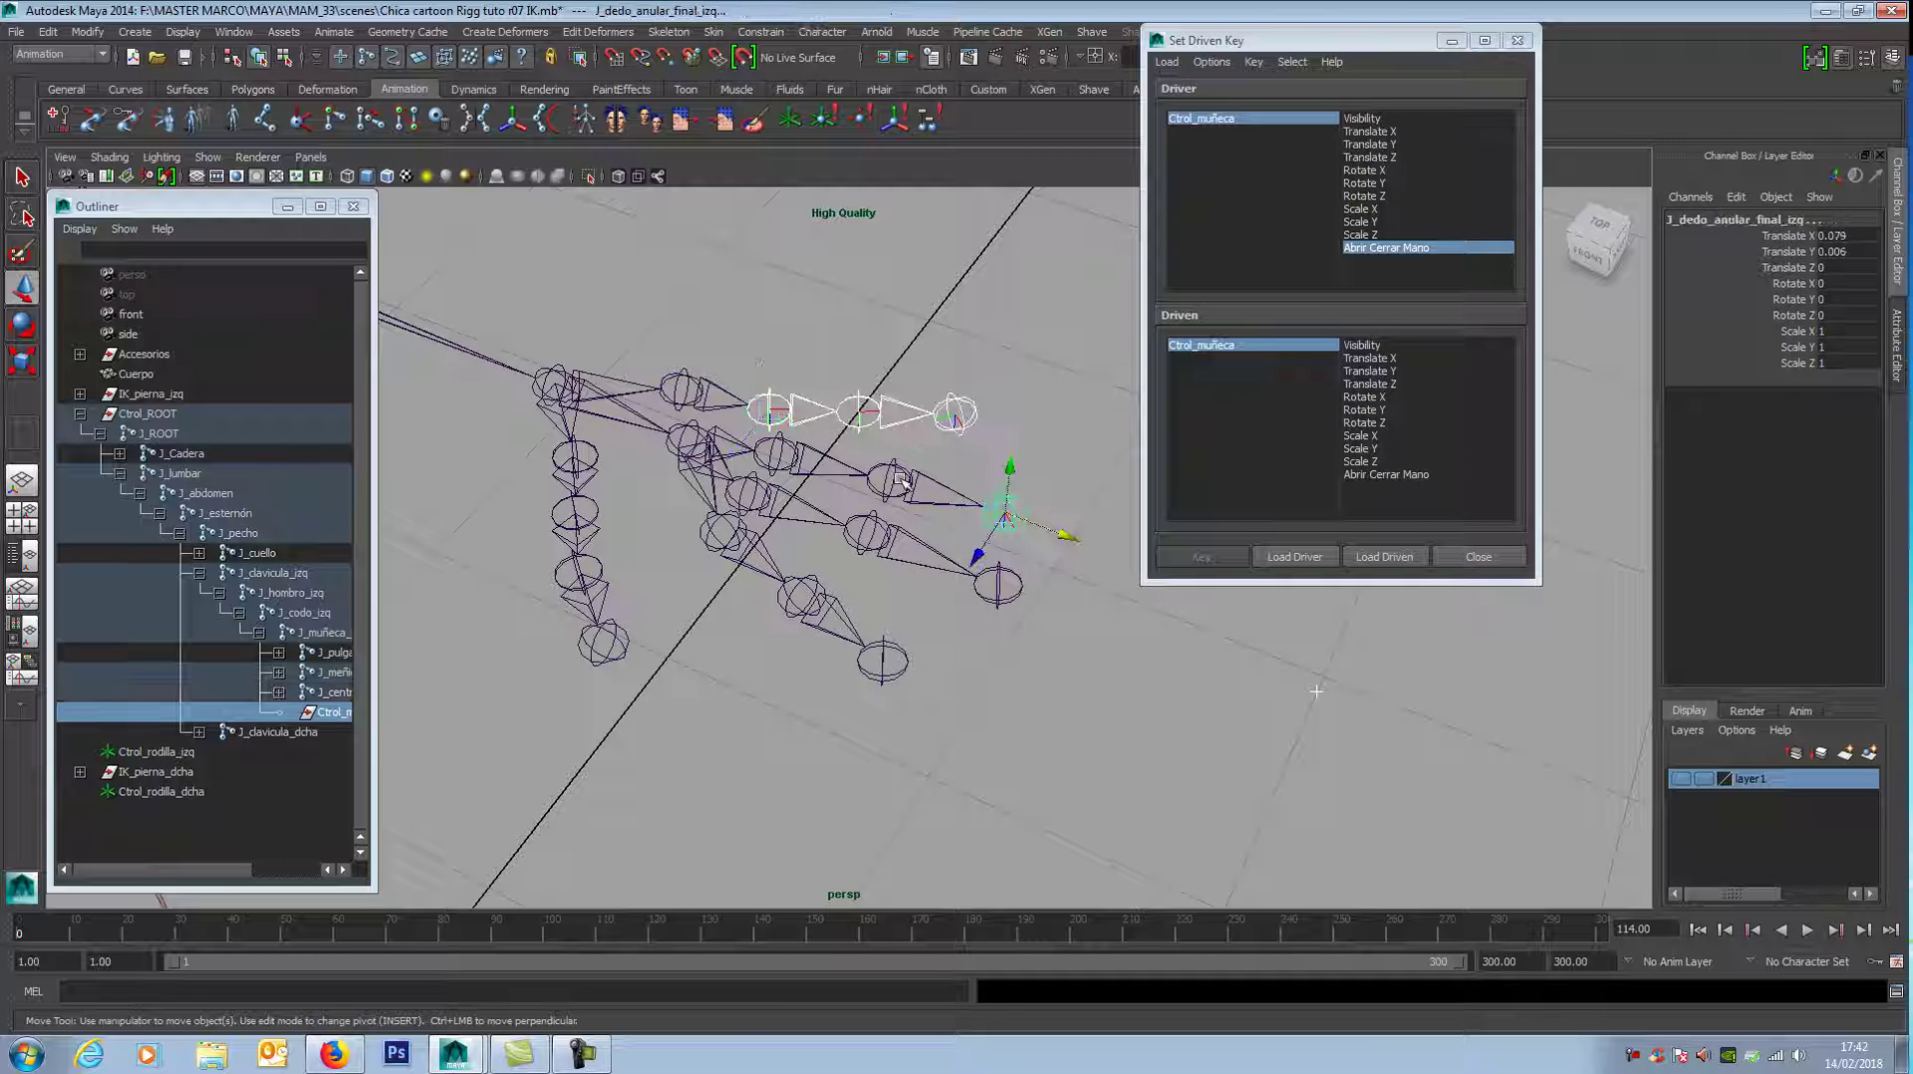
left_click(901, 480)
left_click(803, 446)
left_click(1000, 576)
left_click(854, 555)
left_click(763, 493)
left_click(886, 656)
left_click(812, 596)
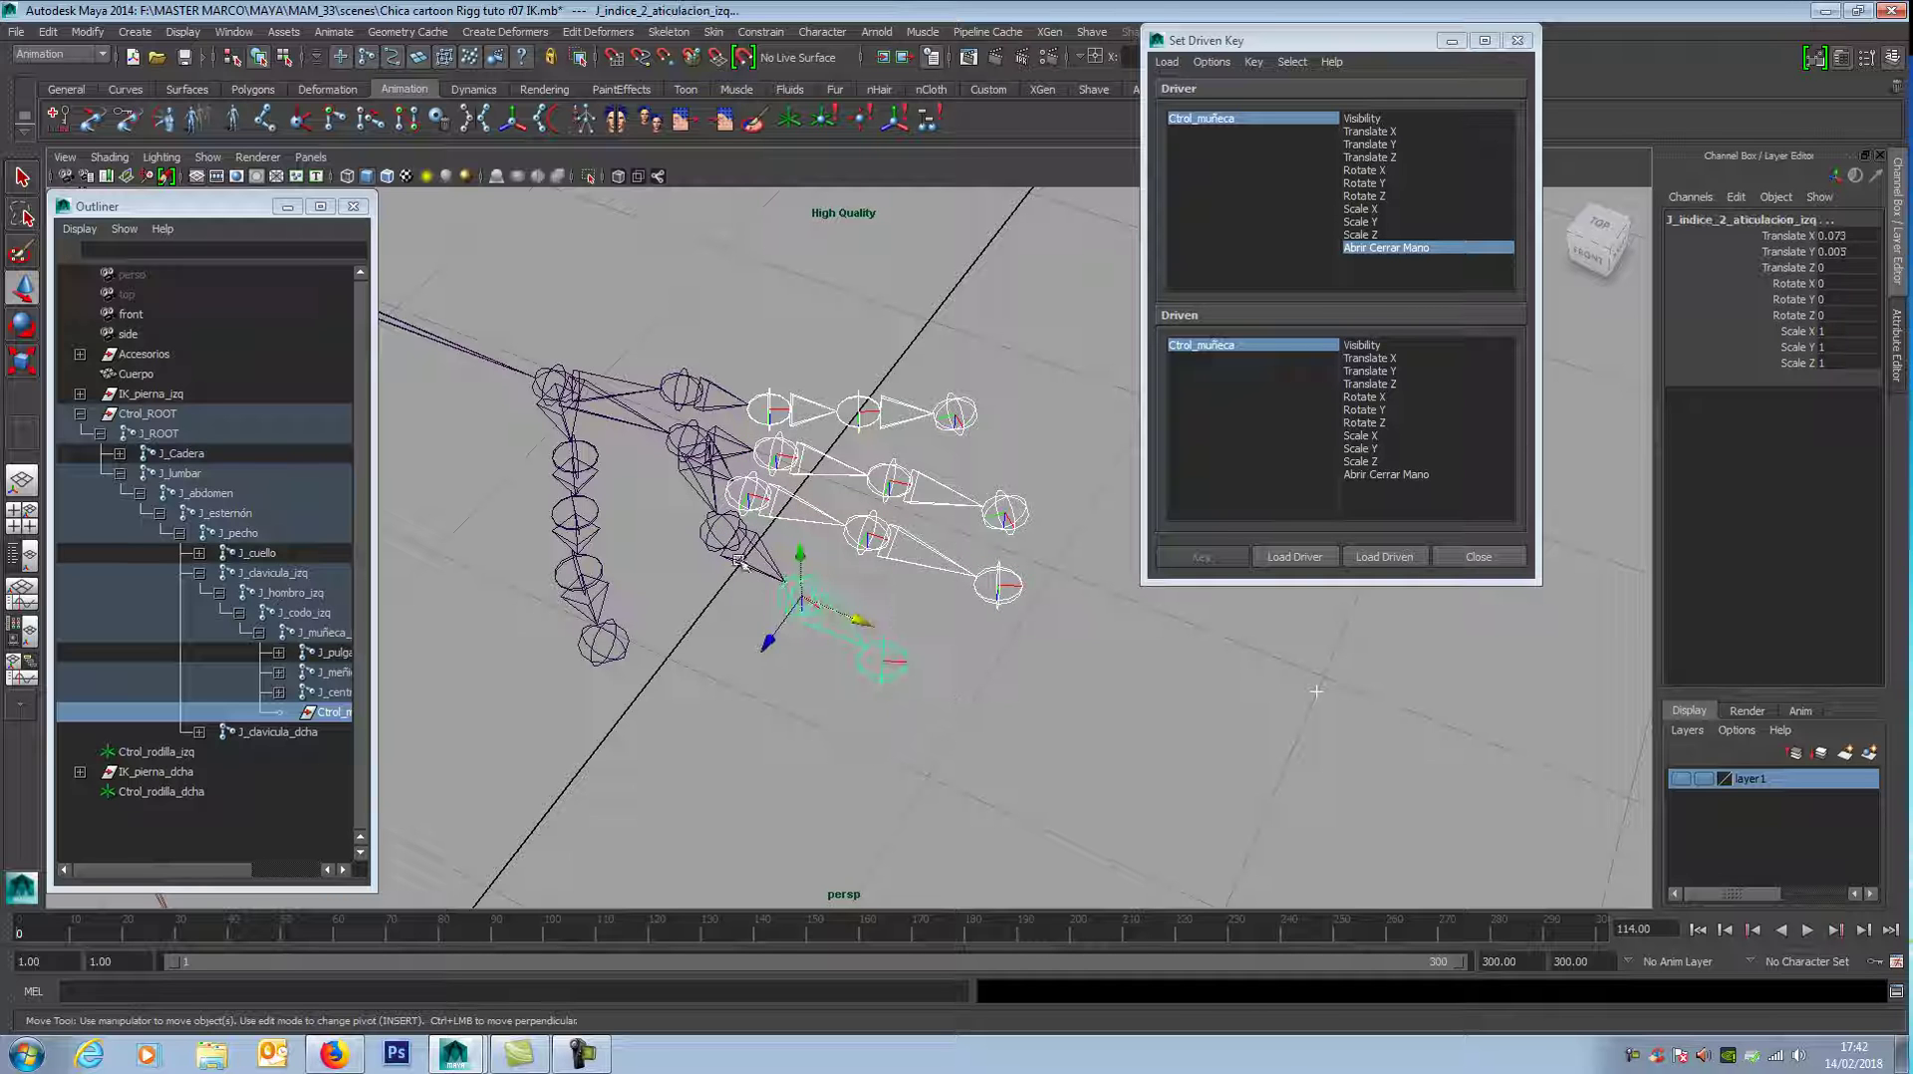
left_click(608, 637)
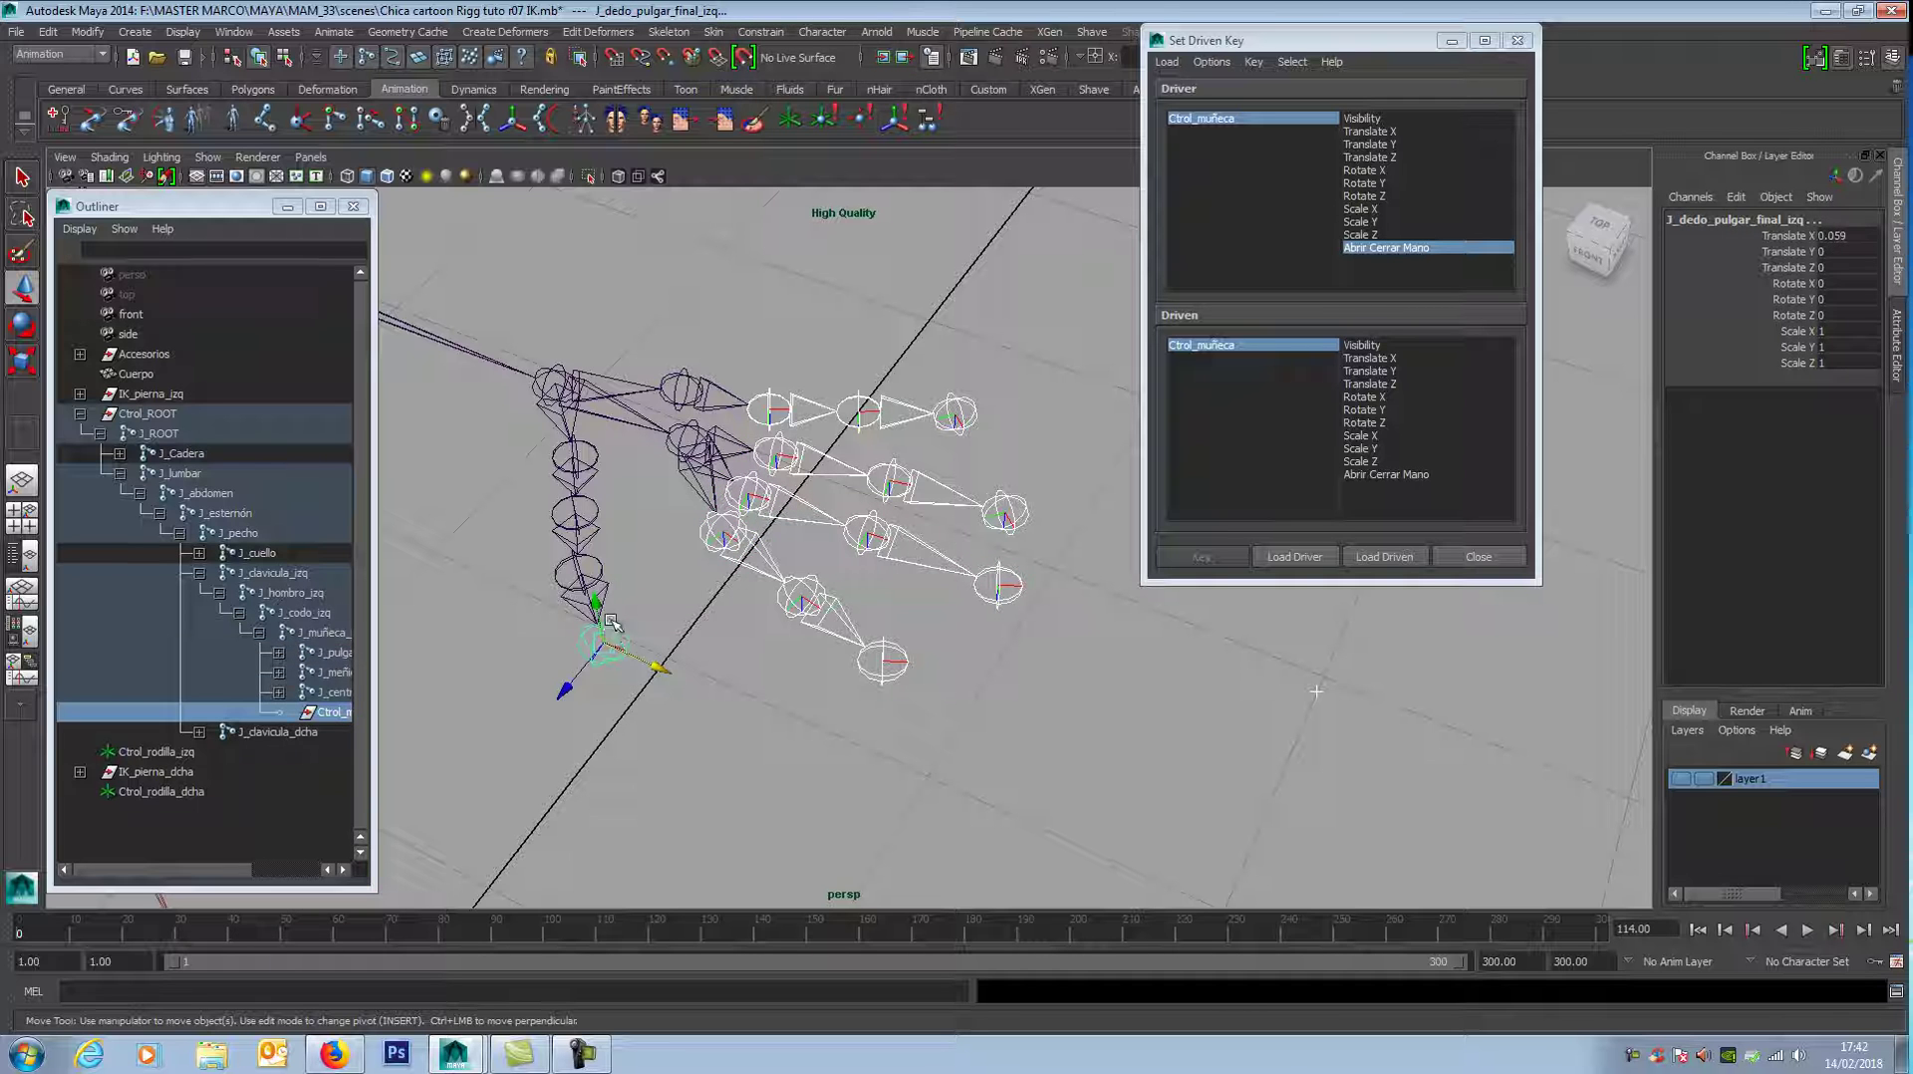
left_click(566, 586, "shift")
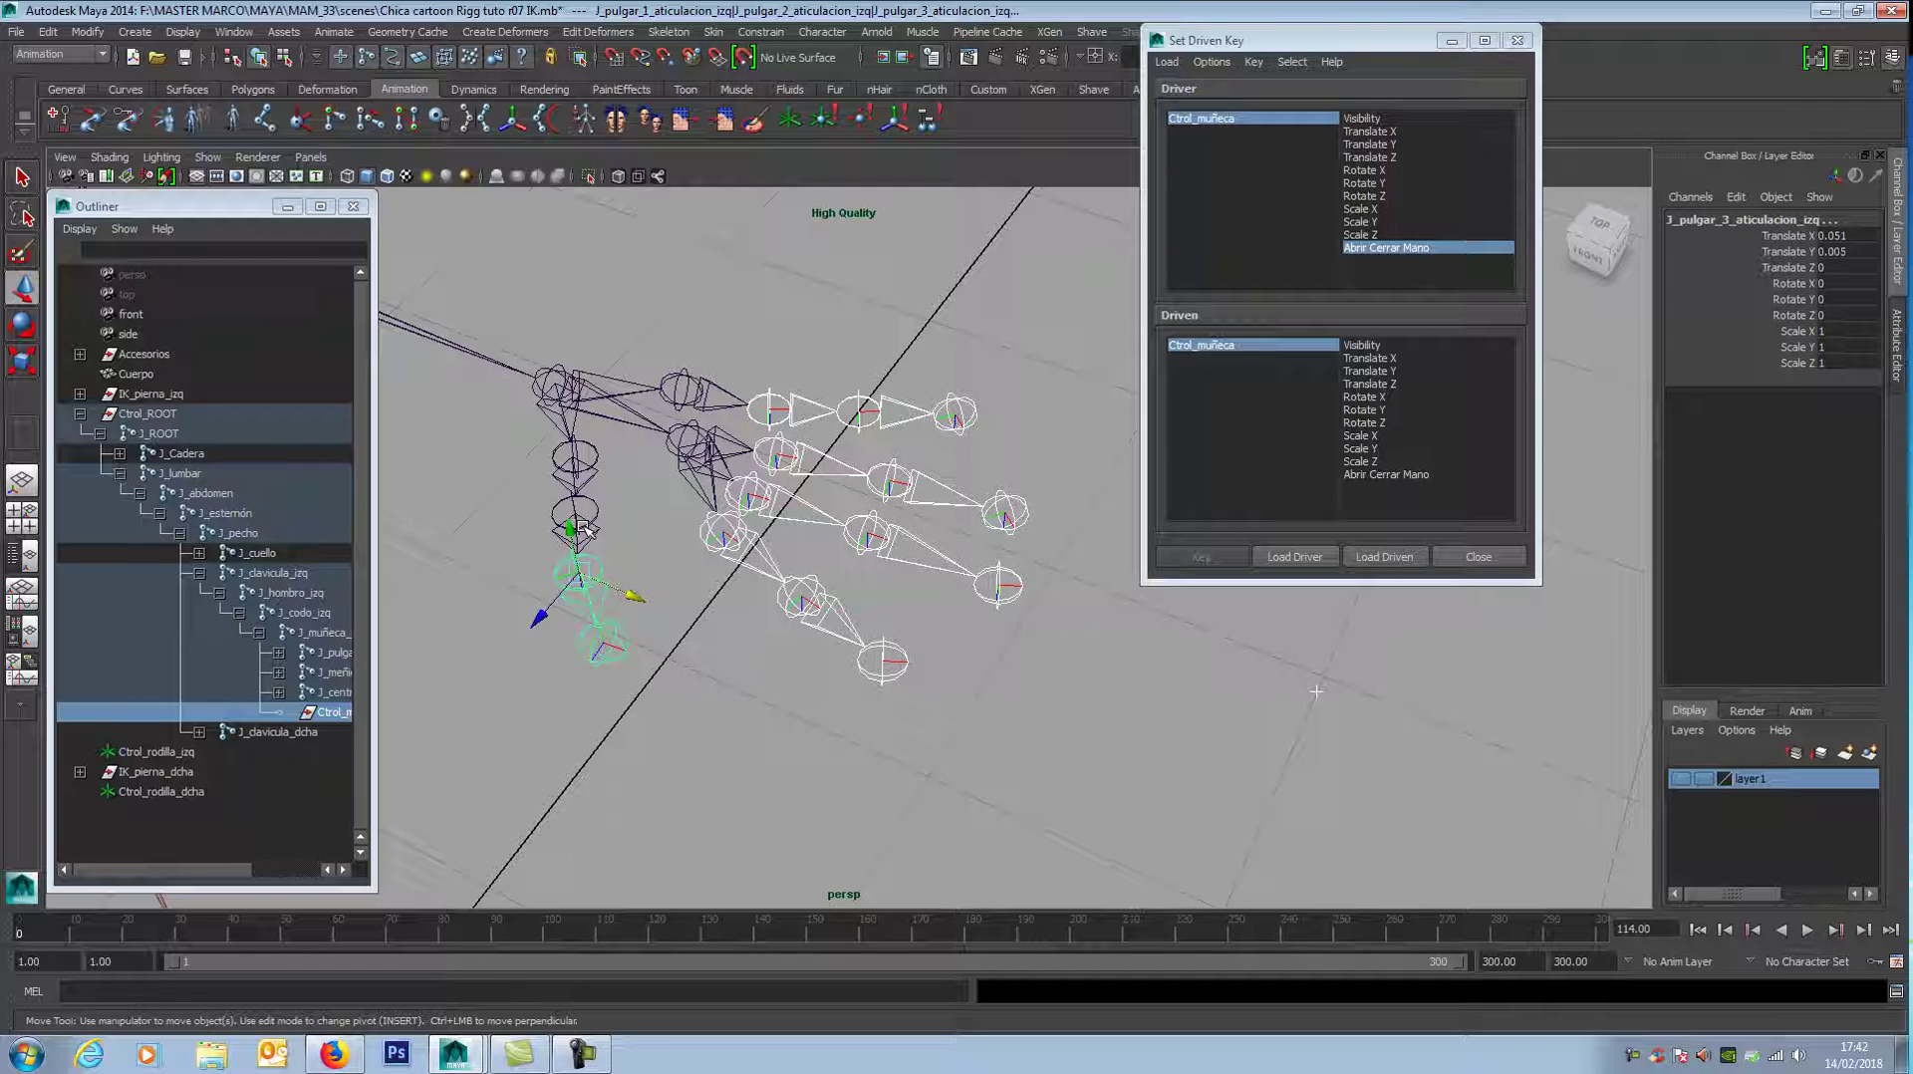
left_click(580, 524, "shift")
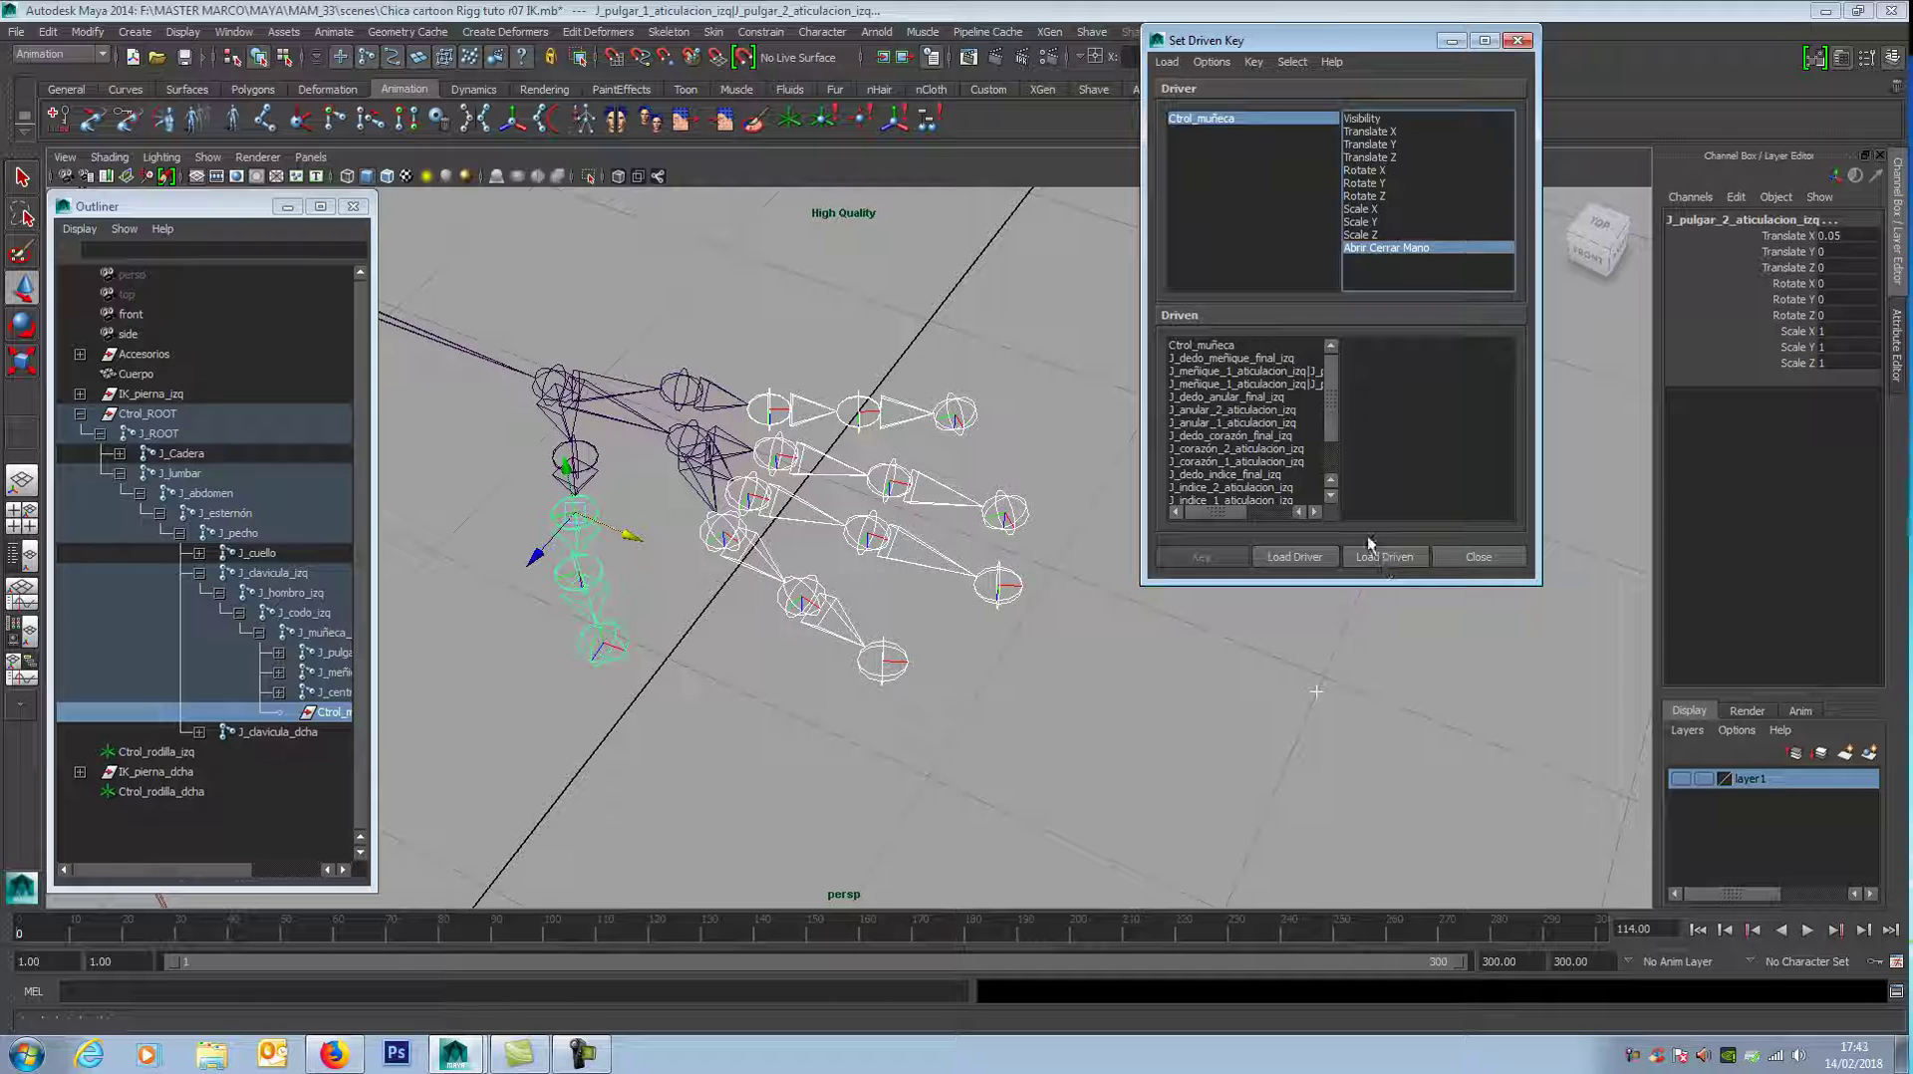
Step: Key Rotate X, Y and Z of the driven finger joints against Abrir Cerrar Mano for the open-hand pose
left_click(1221, 346)
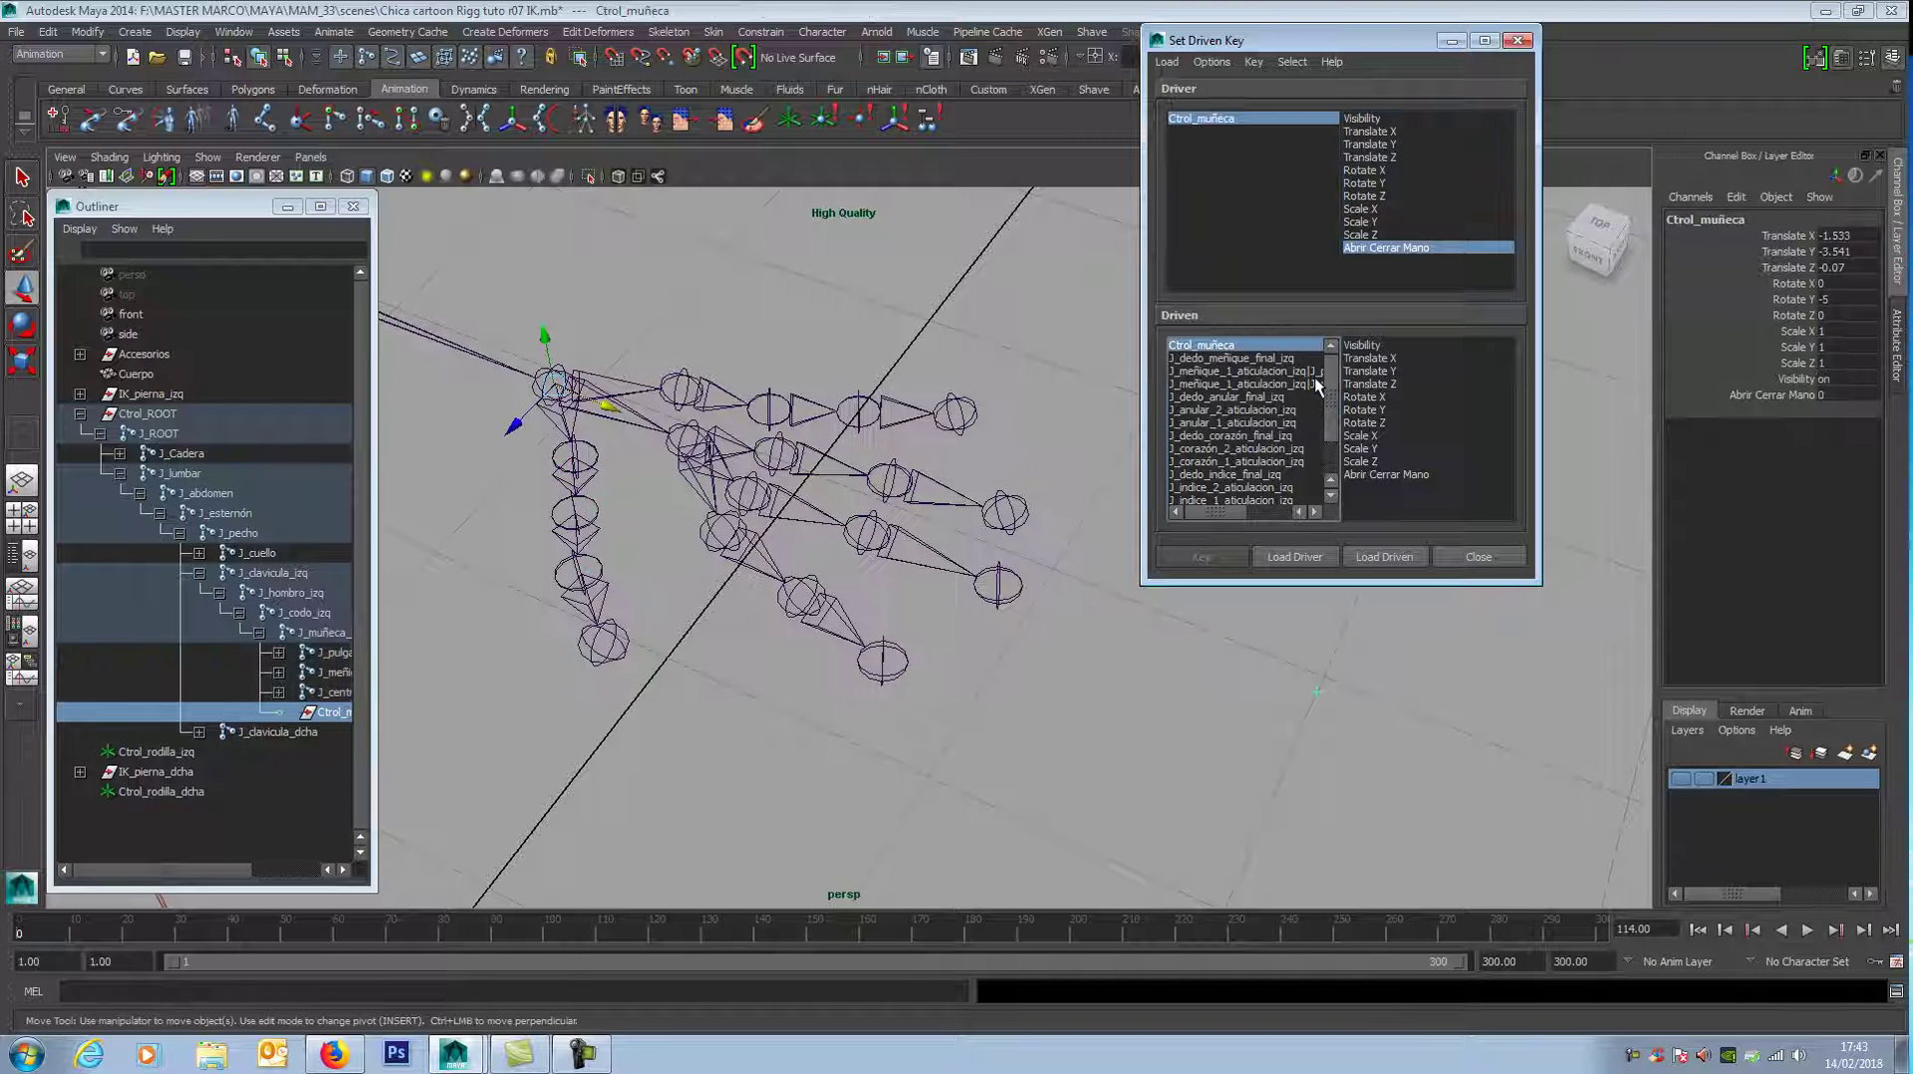
left_click_drag(1335, 376, 1335, 475)
left_click(1259, 489, "shift")
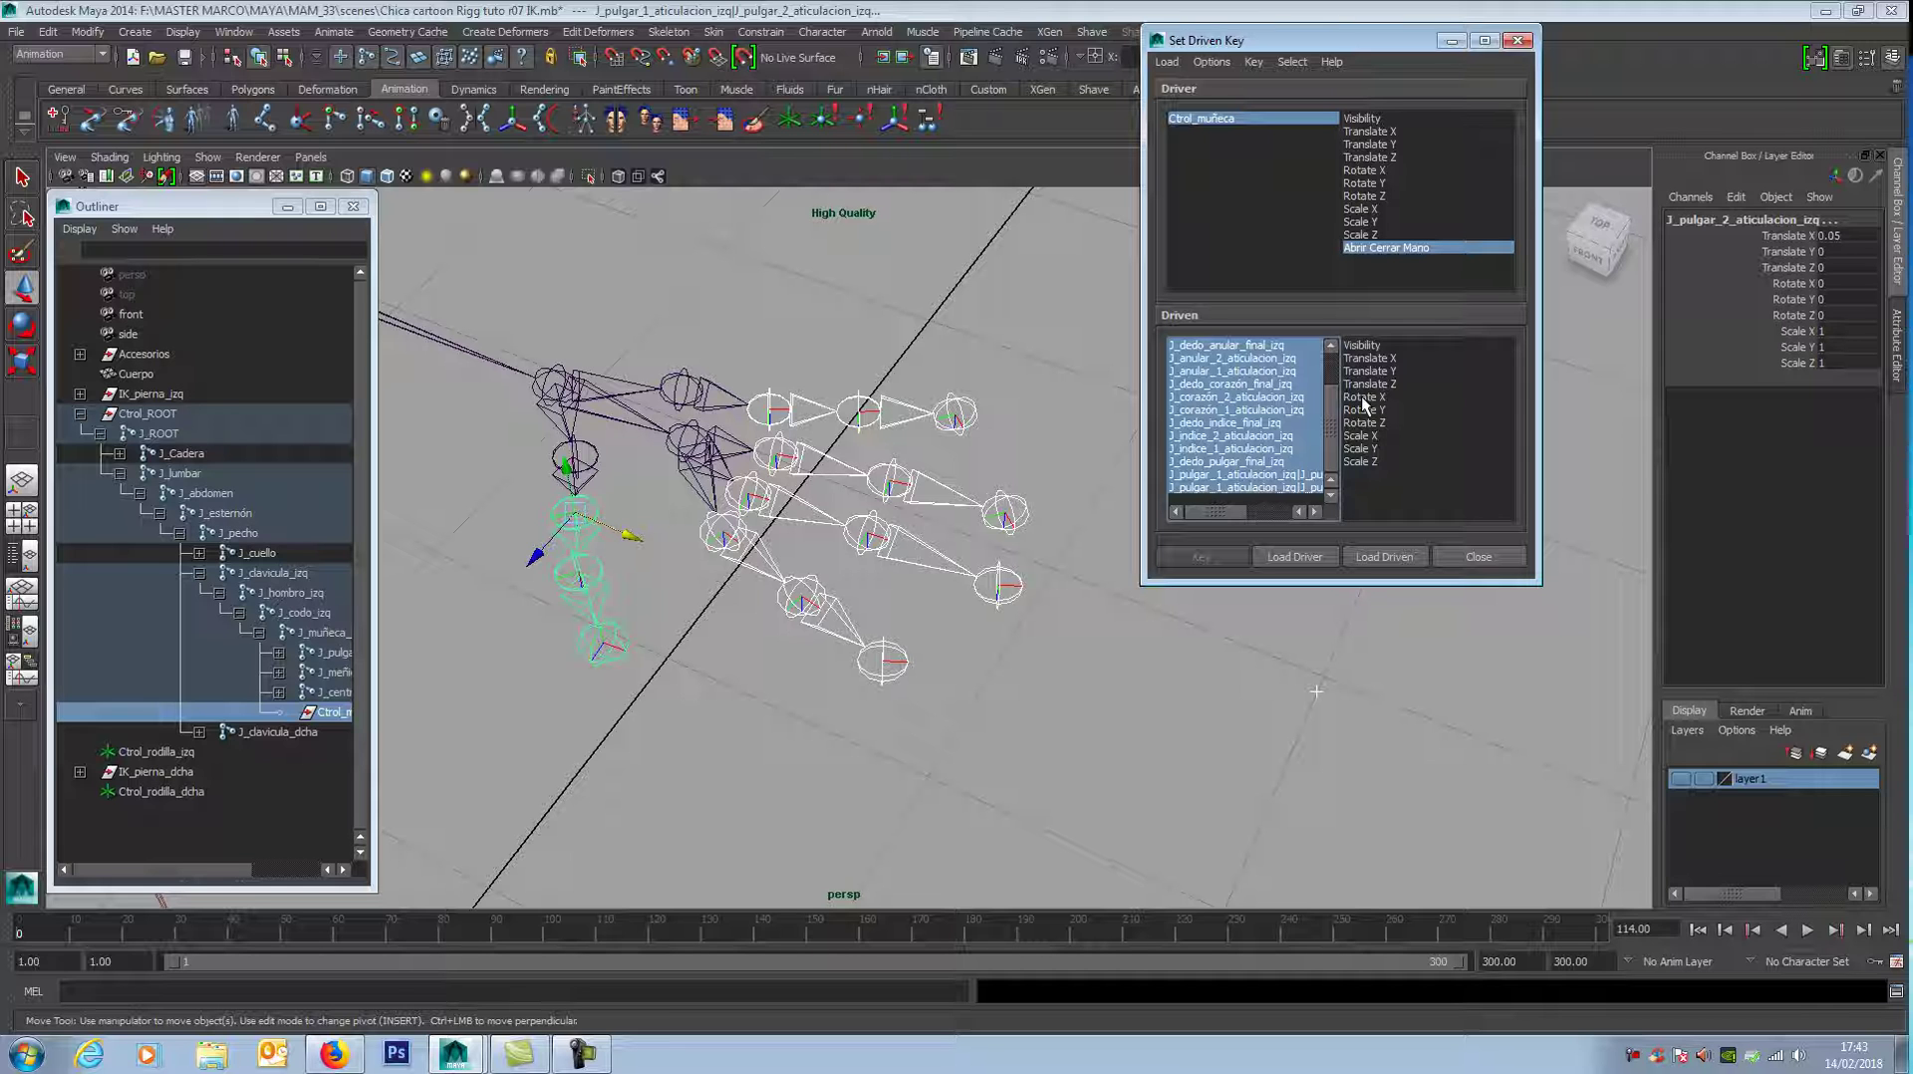
left_click_drag(1362, 399, 1405, 423)
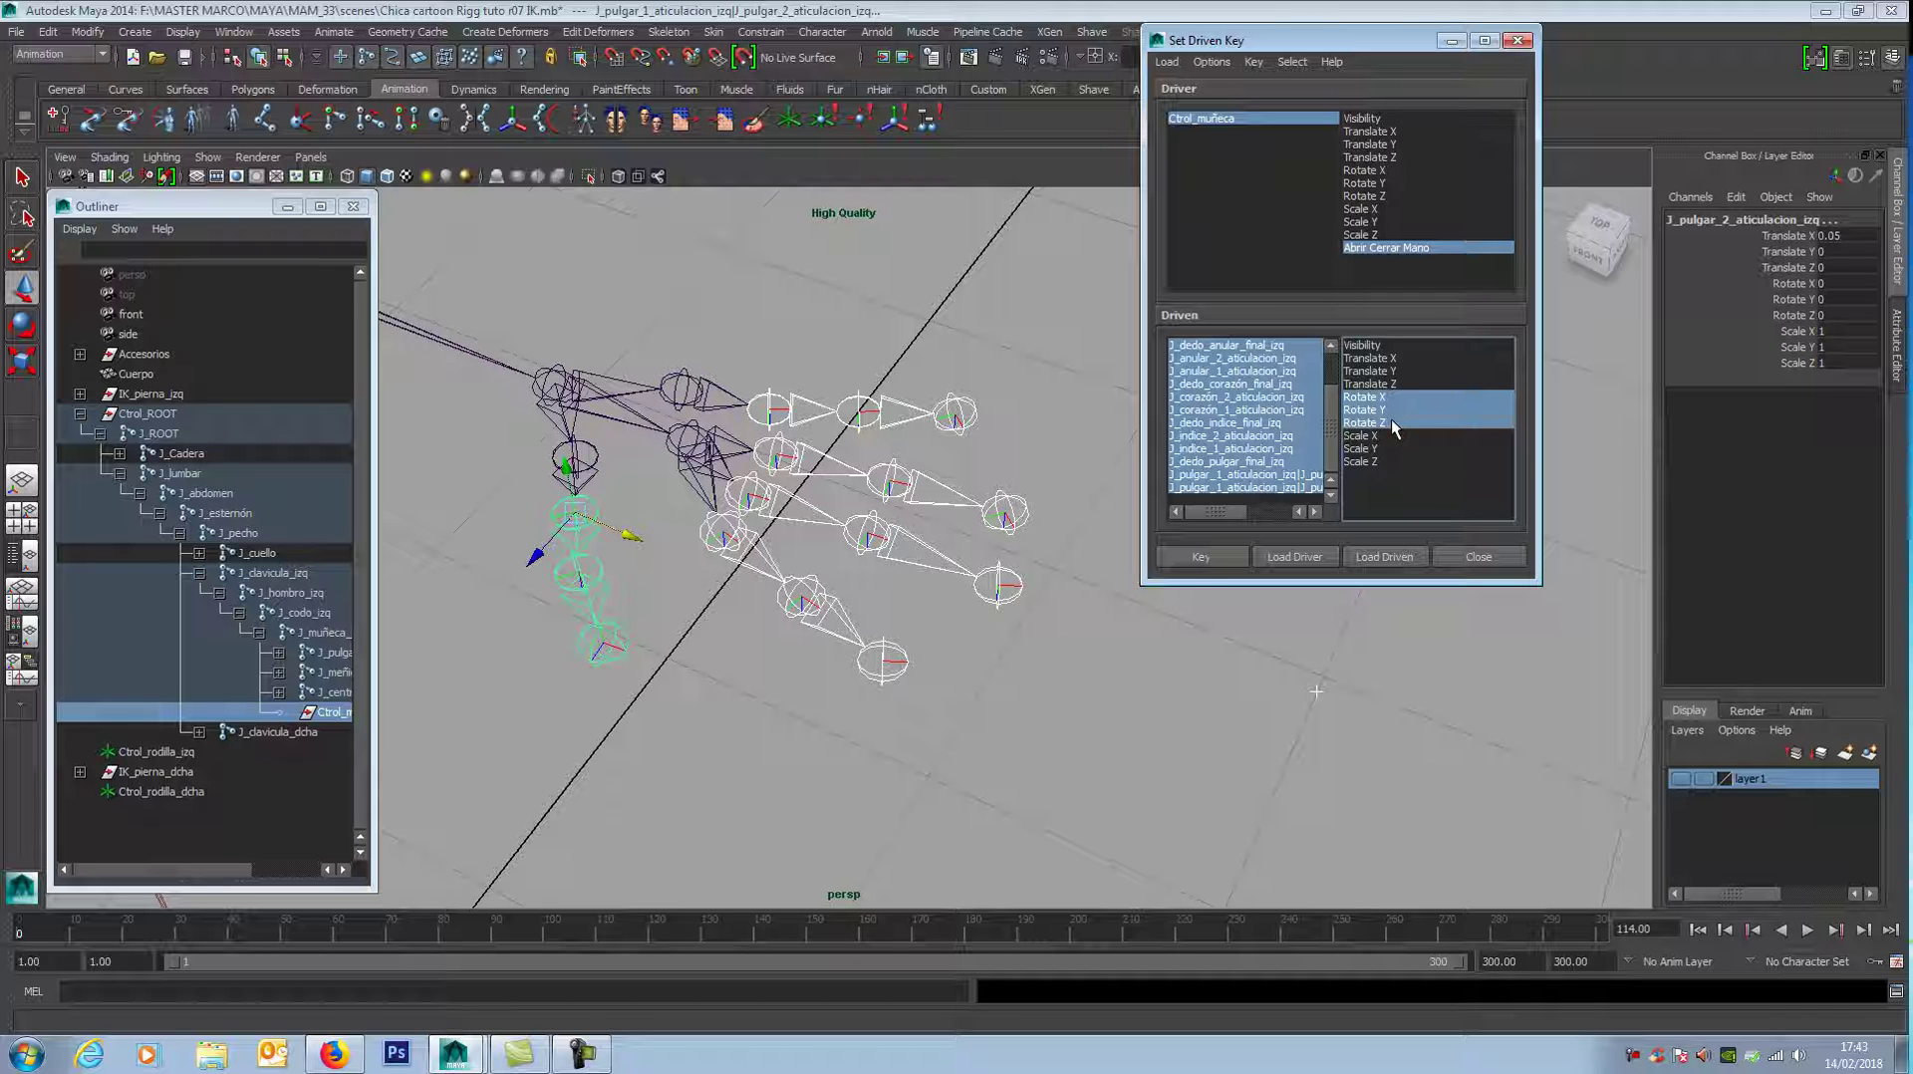
left_click(1201, 557)
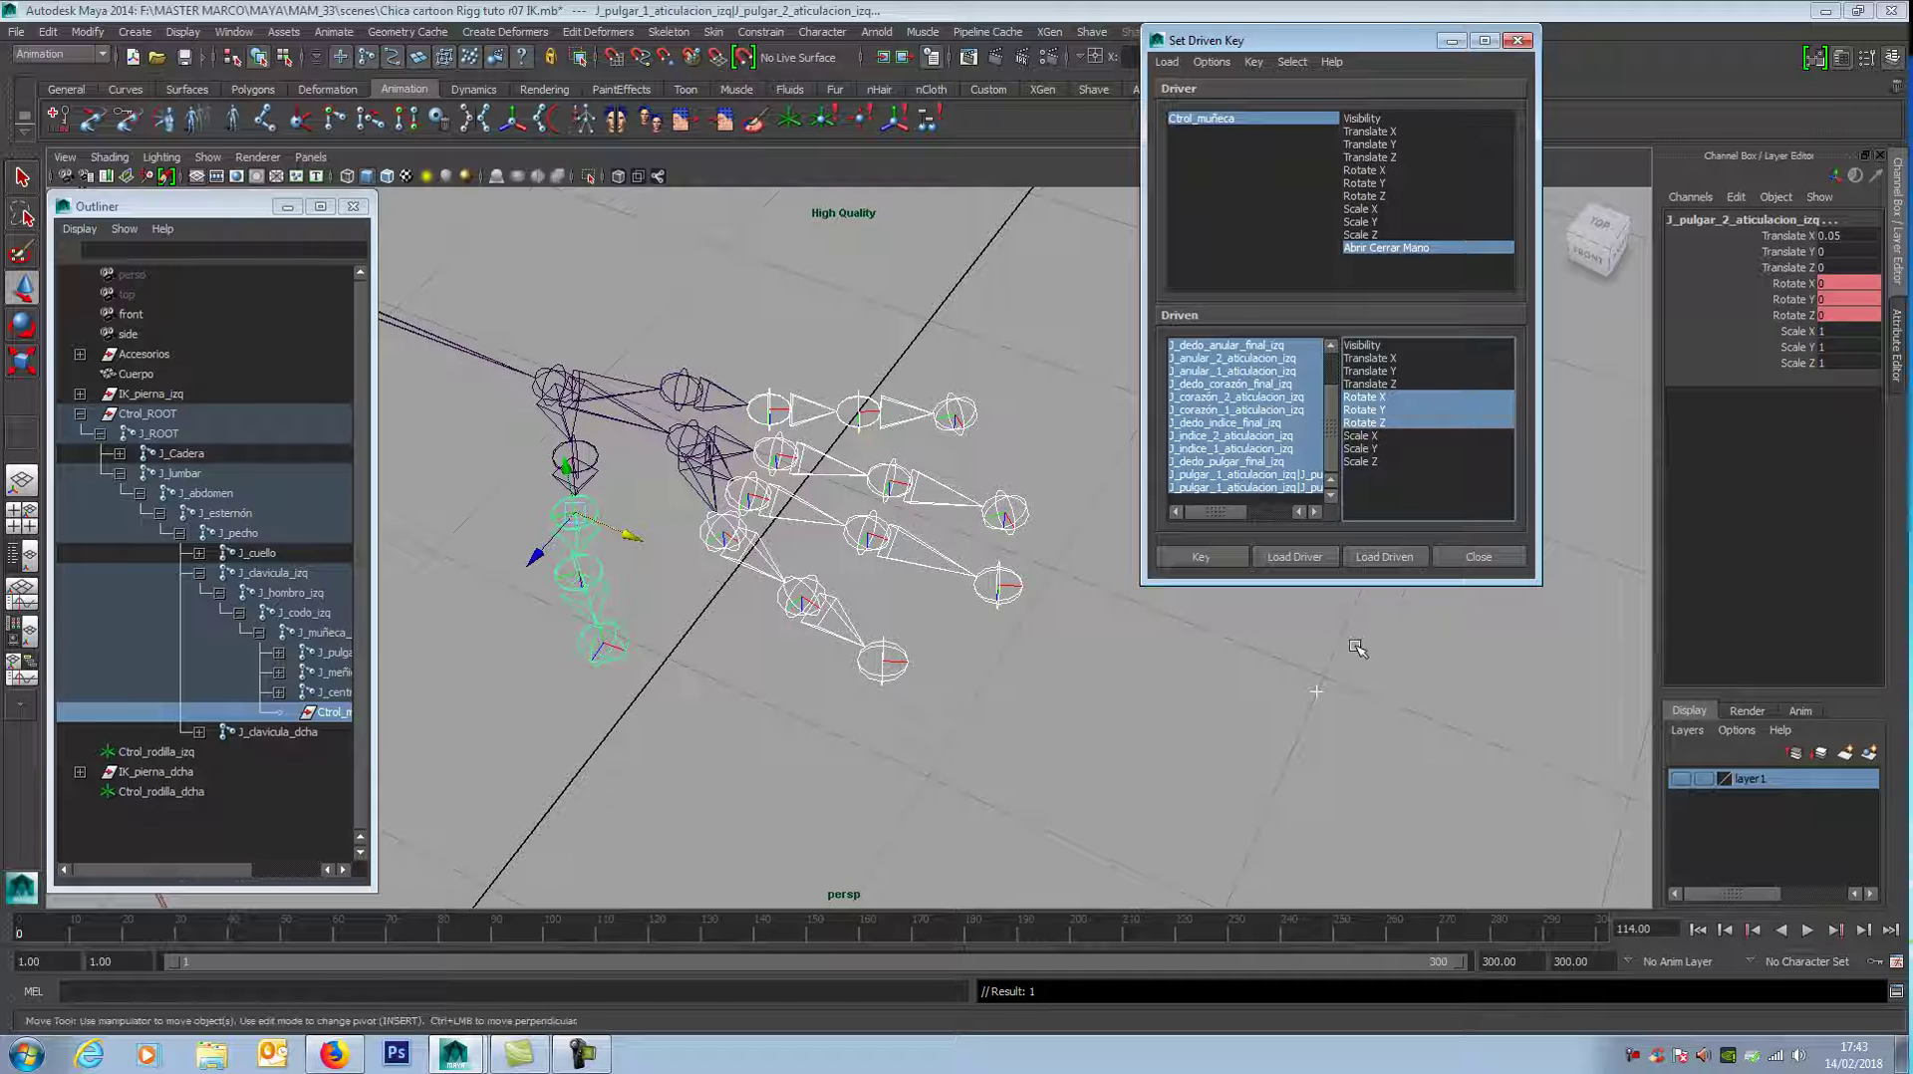
Step: Select Ctrol_muñeca through its handle and open its Abrir Cerrar Mano value for editing
left_click_drag(1294, 660, 1346, 717)
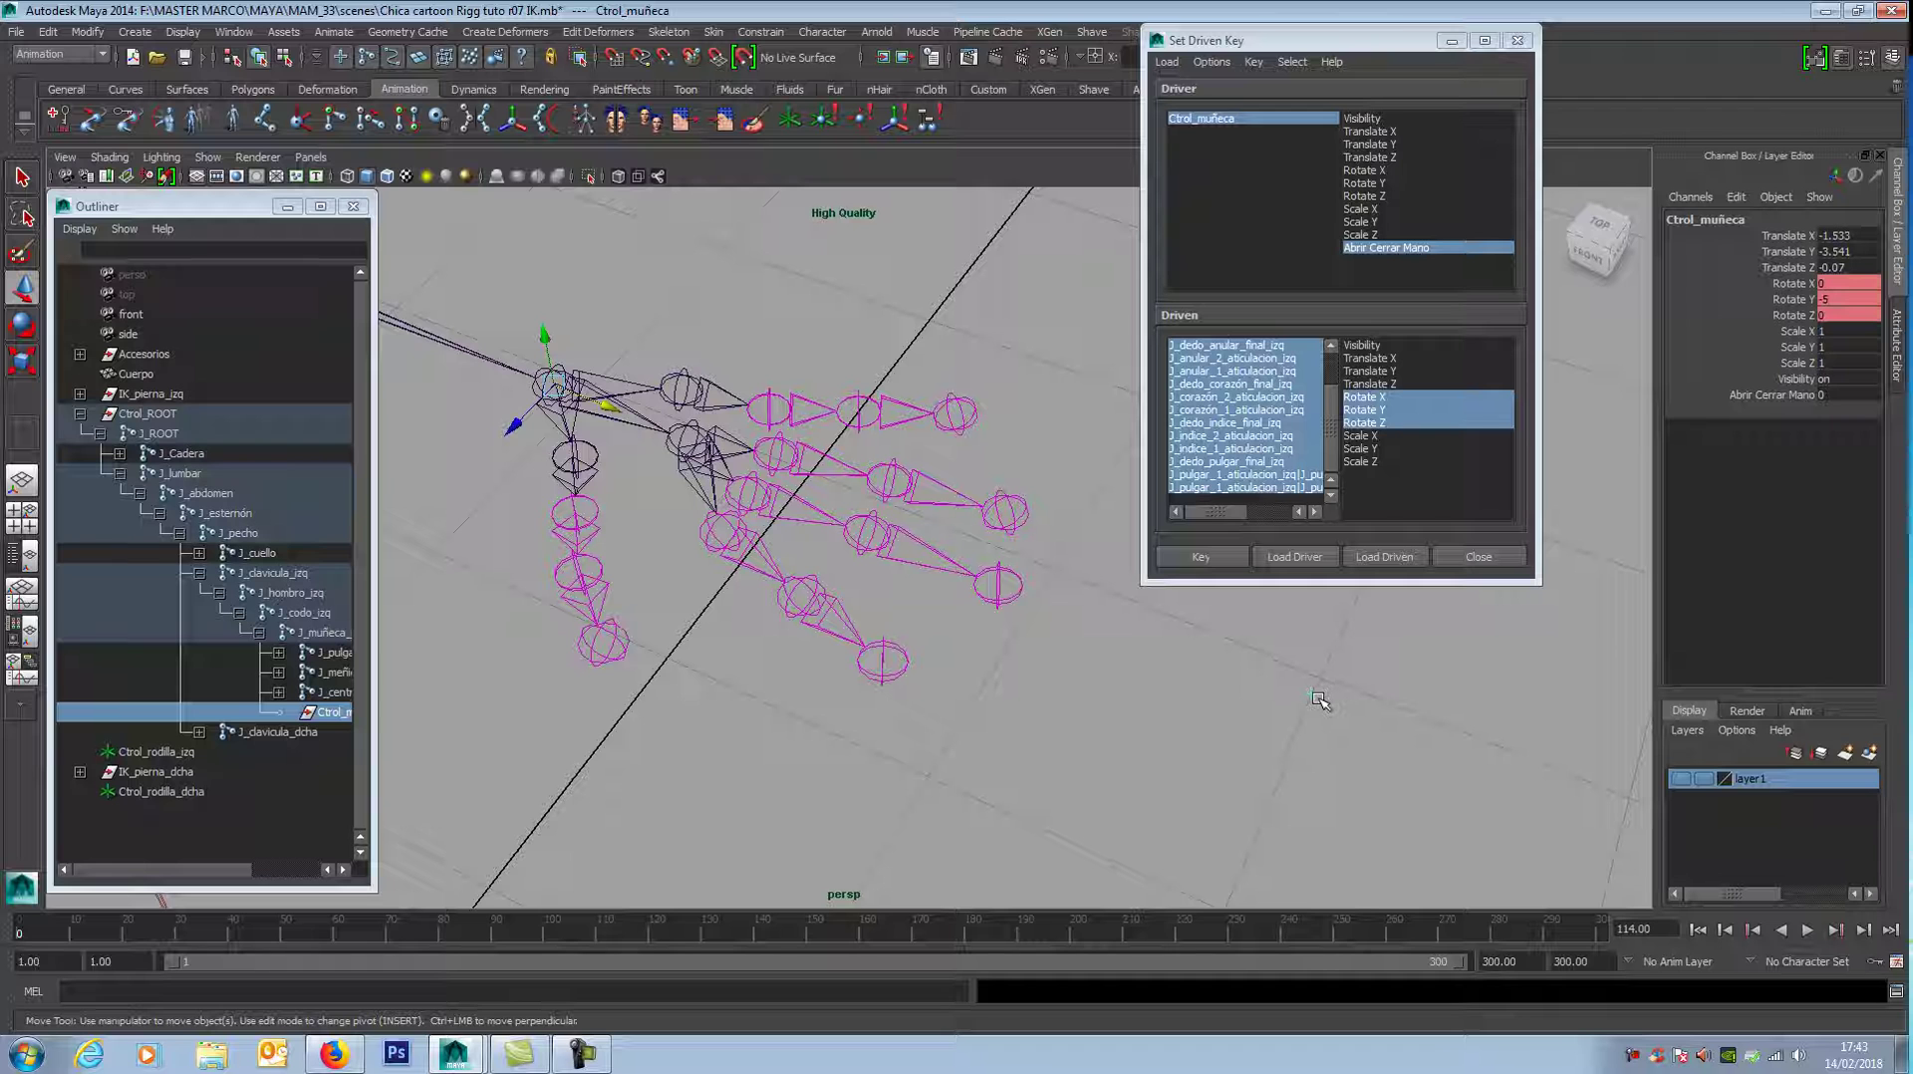
left_click(1826, 397)
Step: Select the little, ring, middle and index finger joints and rotate them together about -68.4 degrees in Y to curl them
left_click(961, 418)
left_click(883, 408)
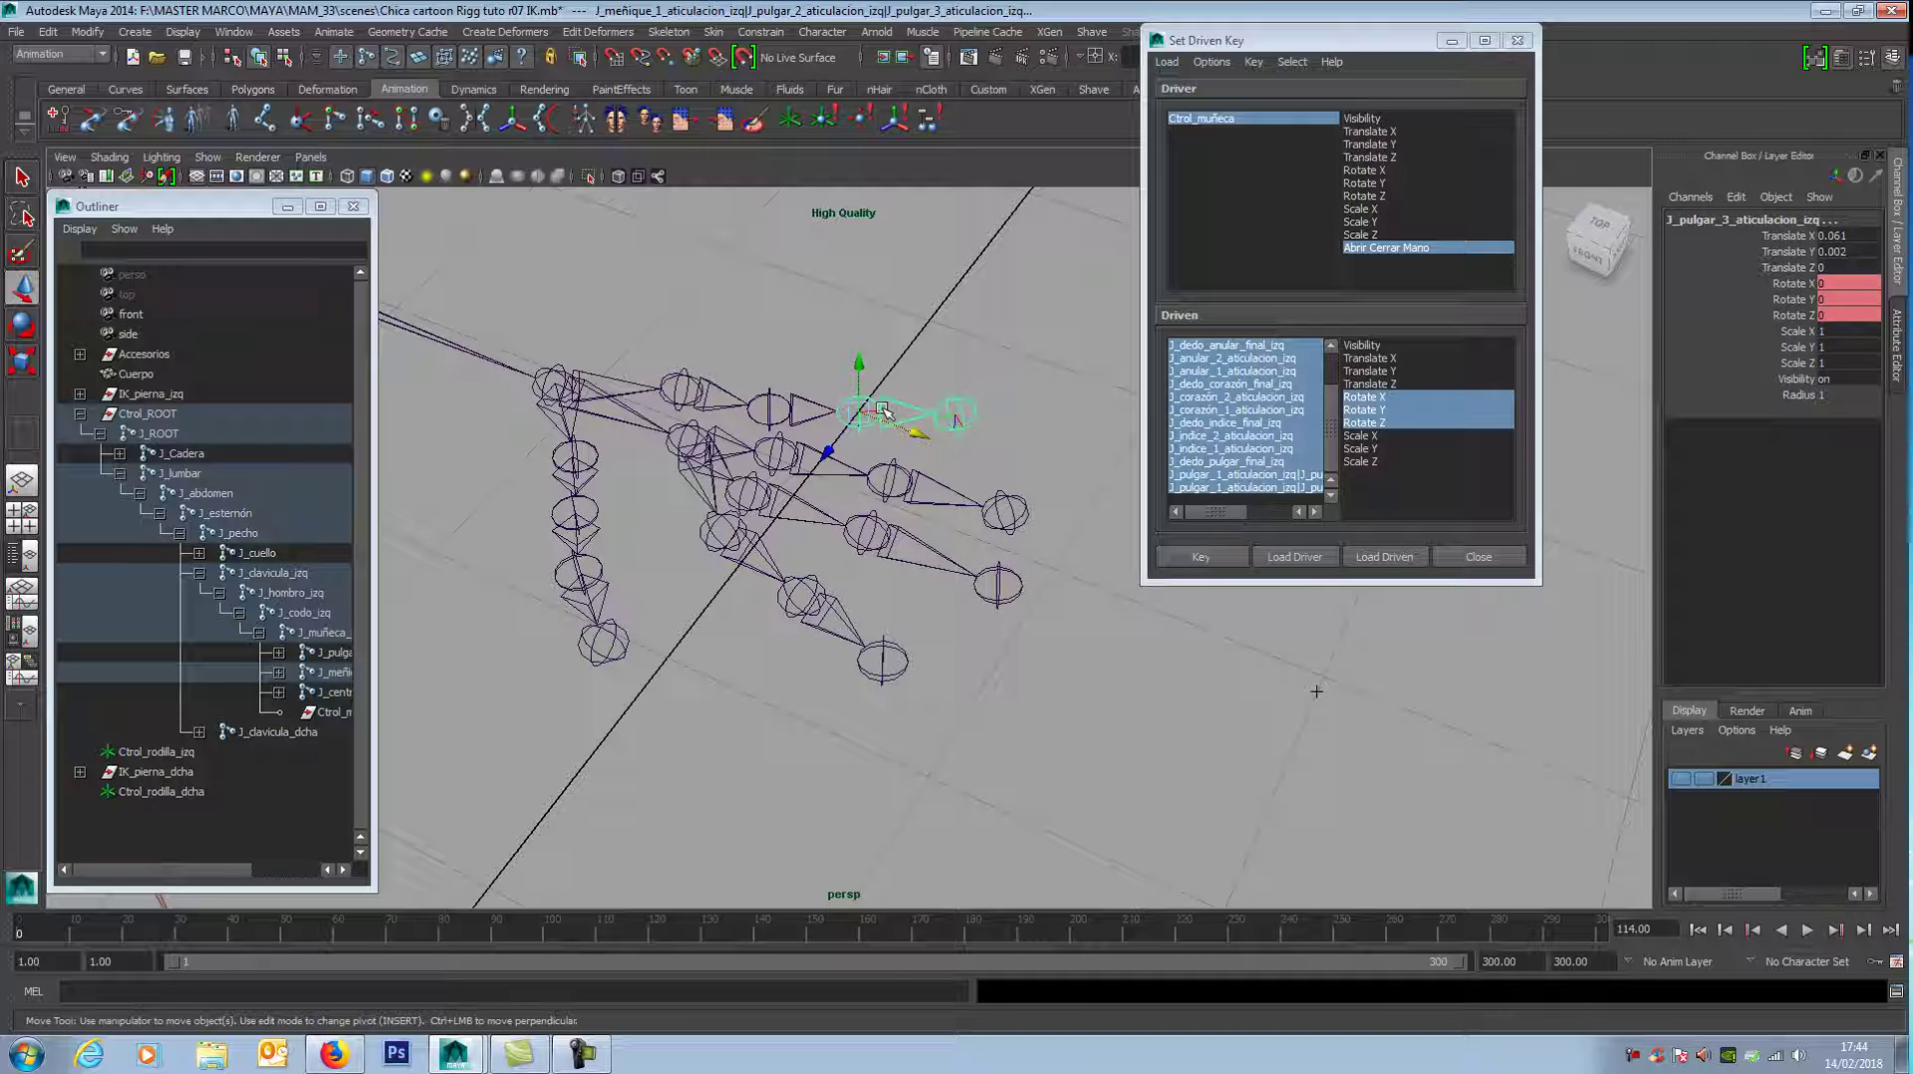
left_click(789, 409)
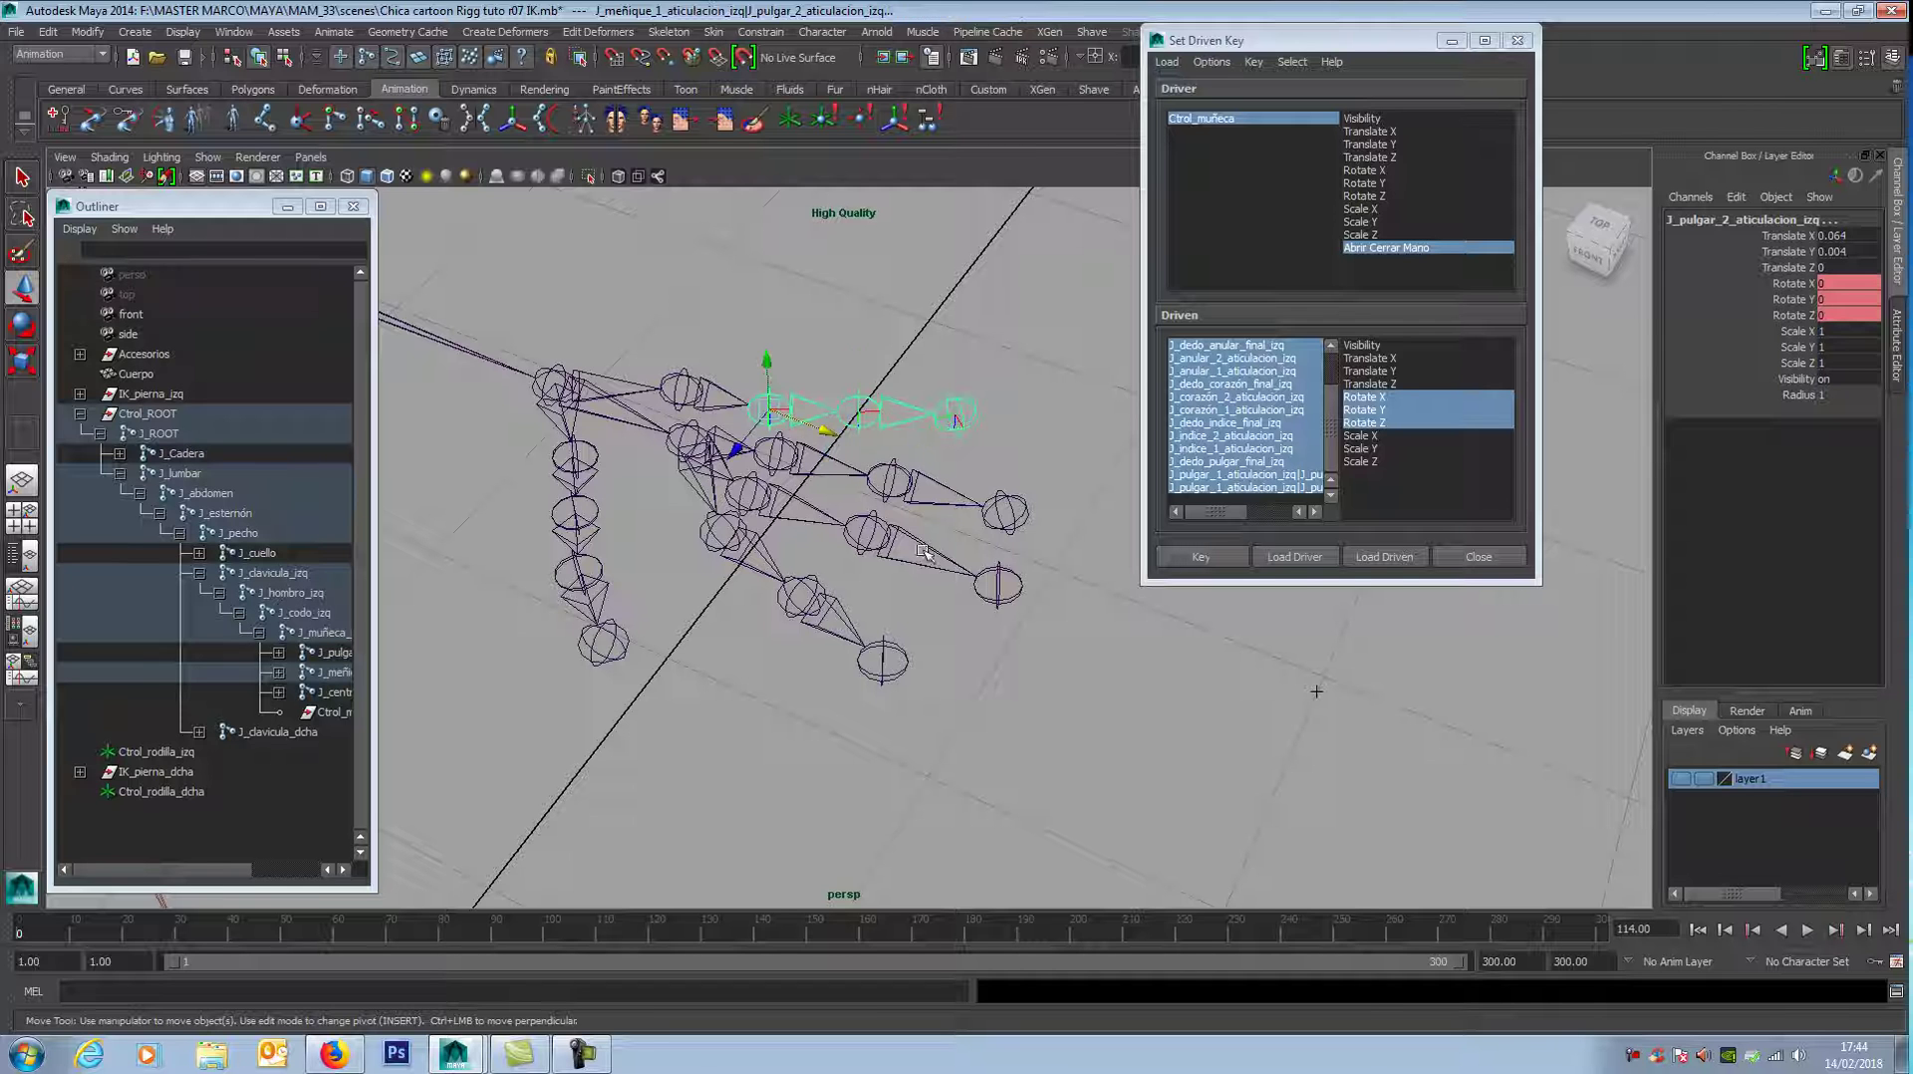
left_click(999, 510)
left_click(903, 482)
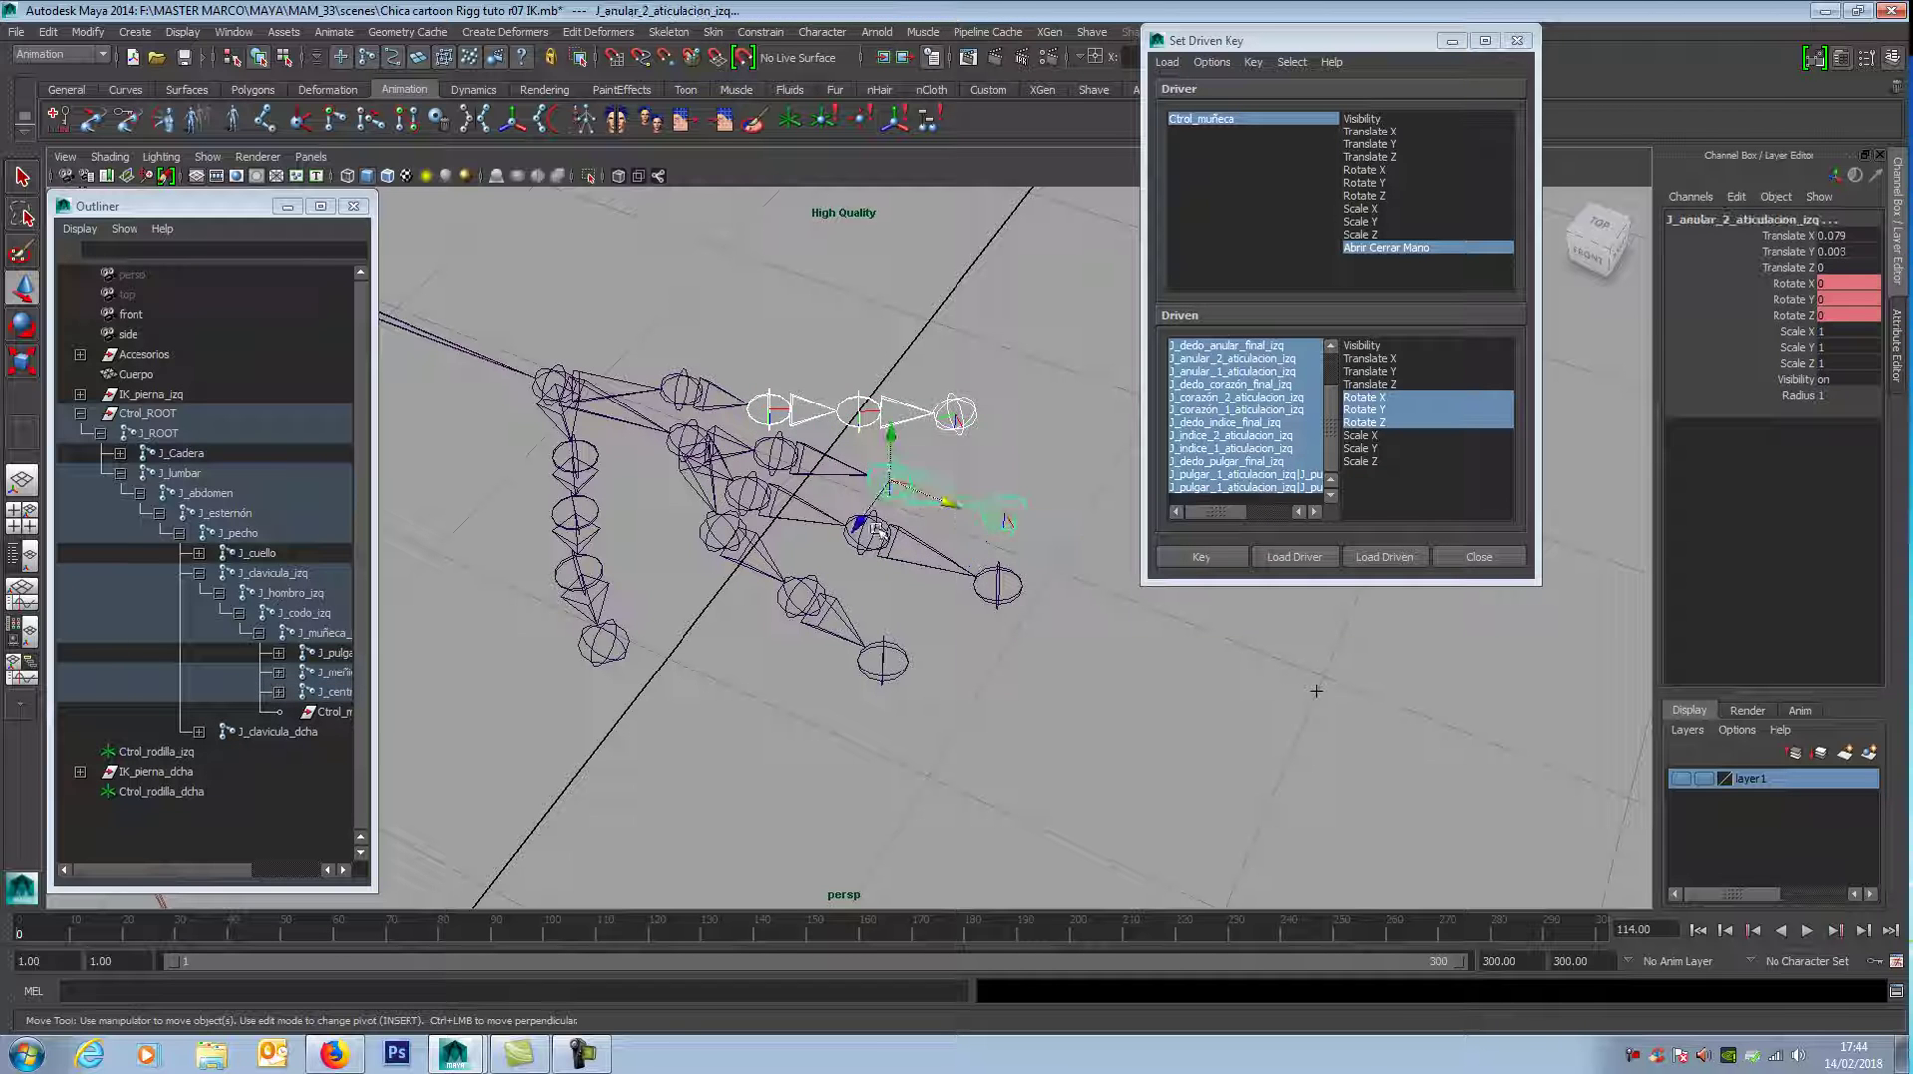
left_click(797, 458)
left_click(998, 576)
left_click(890, 539)
left_click(762, 506)
left_click(884, 659)
left_click(802, 598)
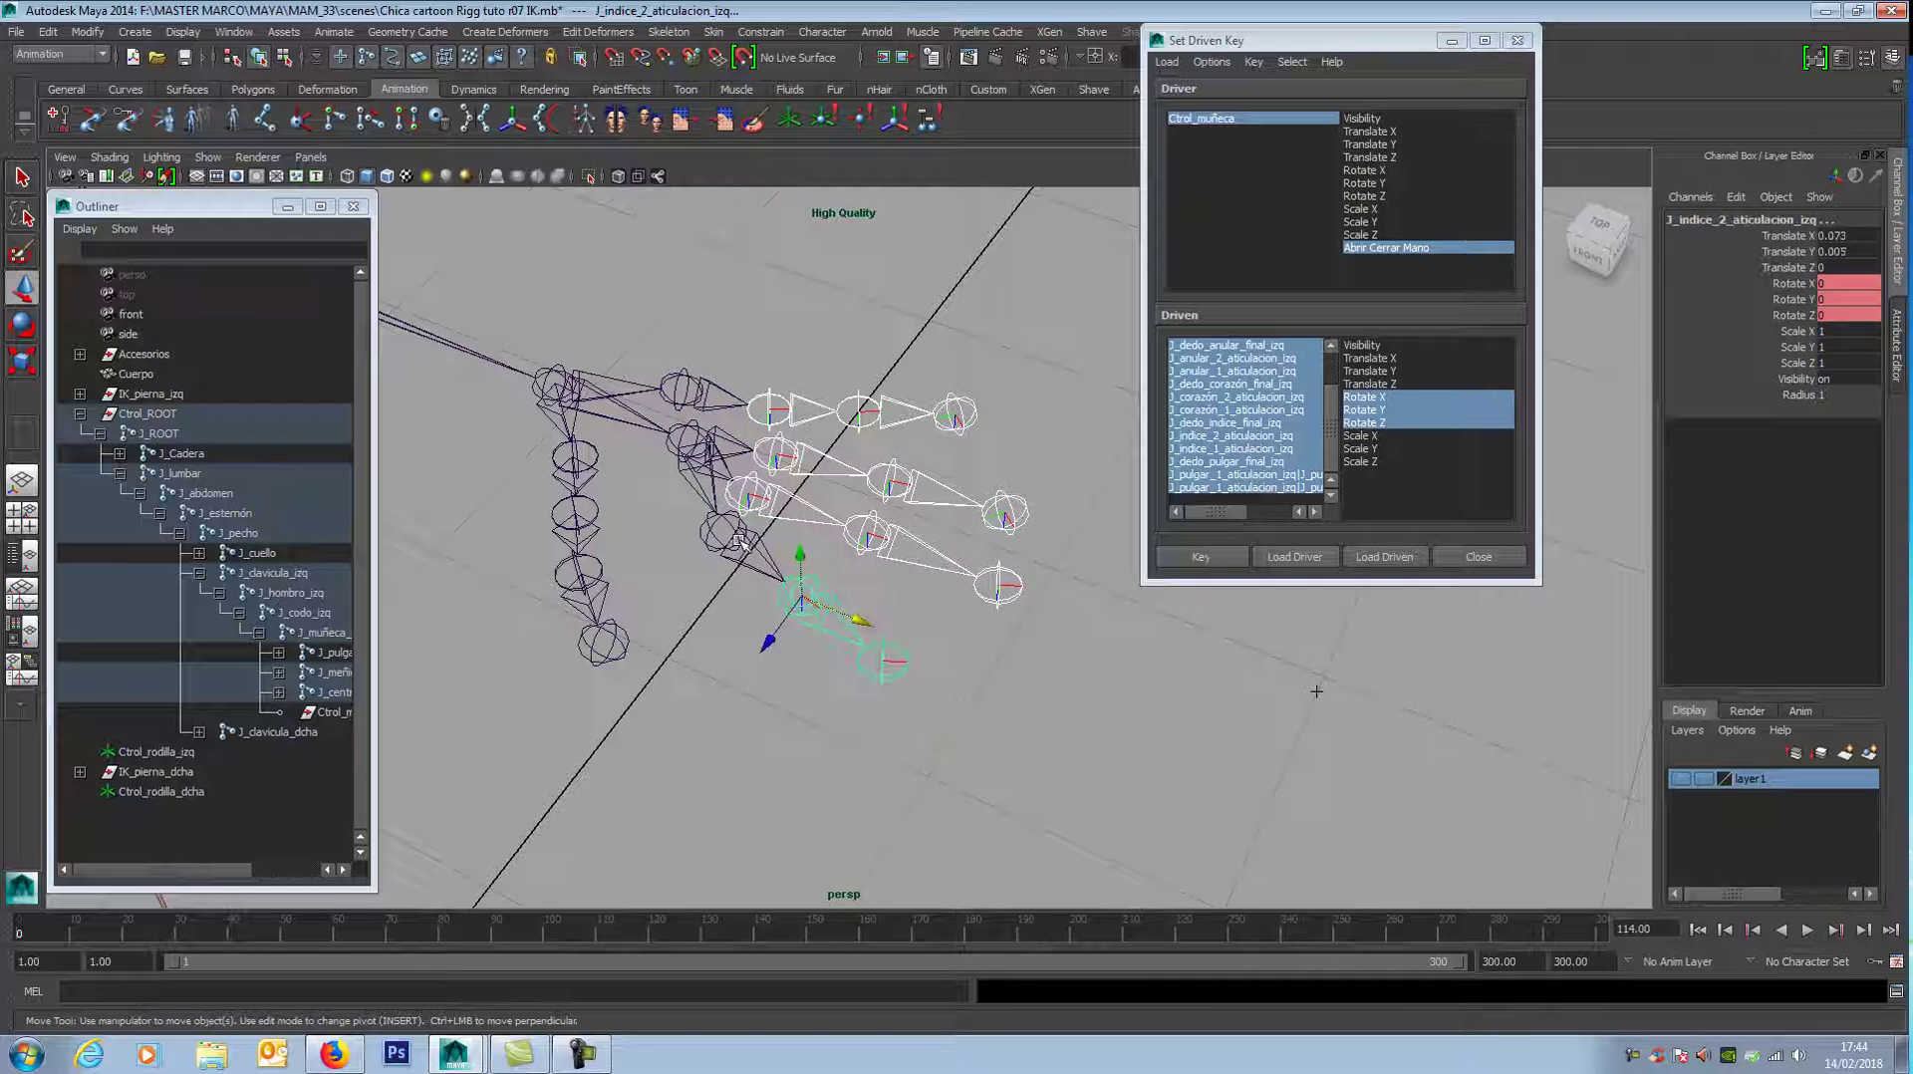
left_click(739, 538)
left_click_drag(937, 682, 1003, 678, "alt")
key("e")
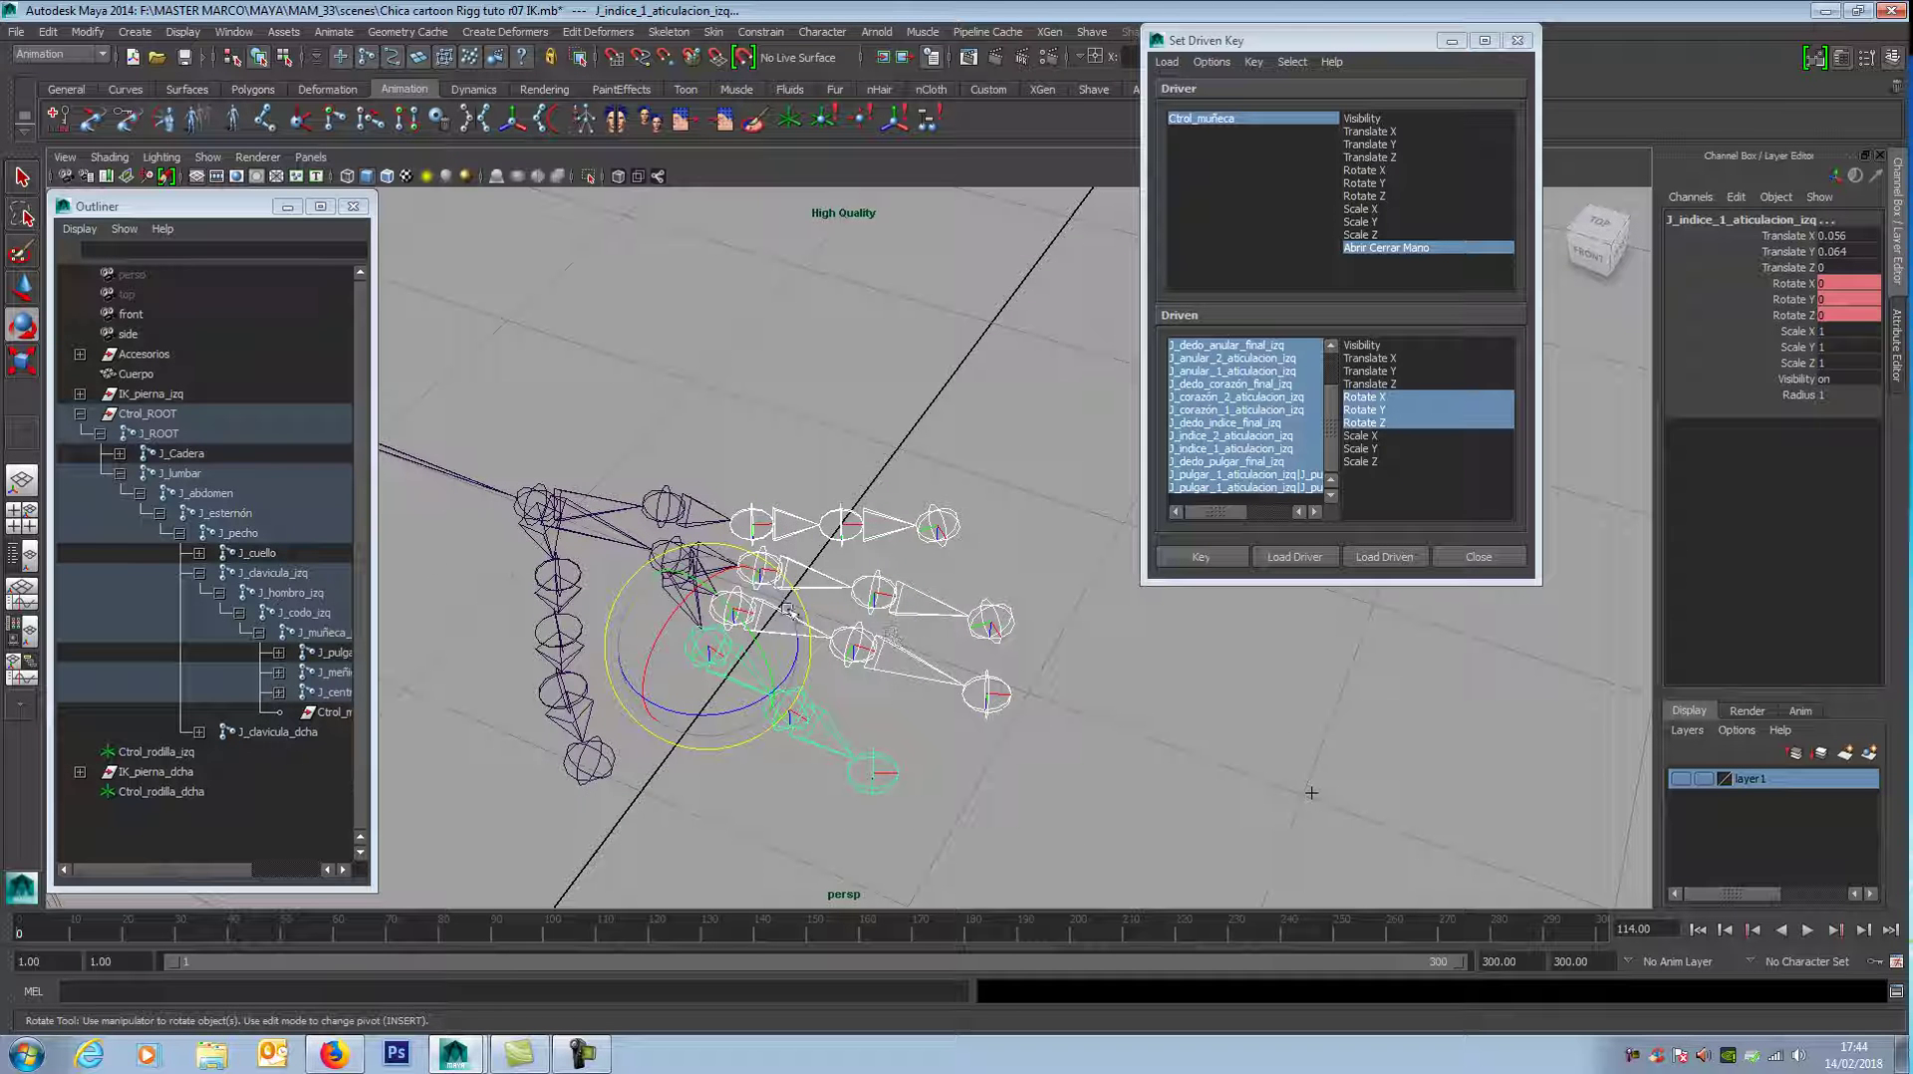
left_click_drag(743, 617, 765, 708)
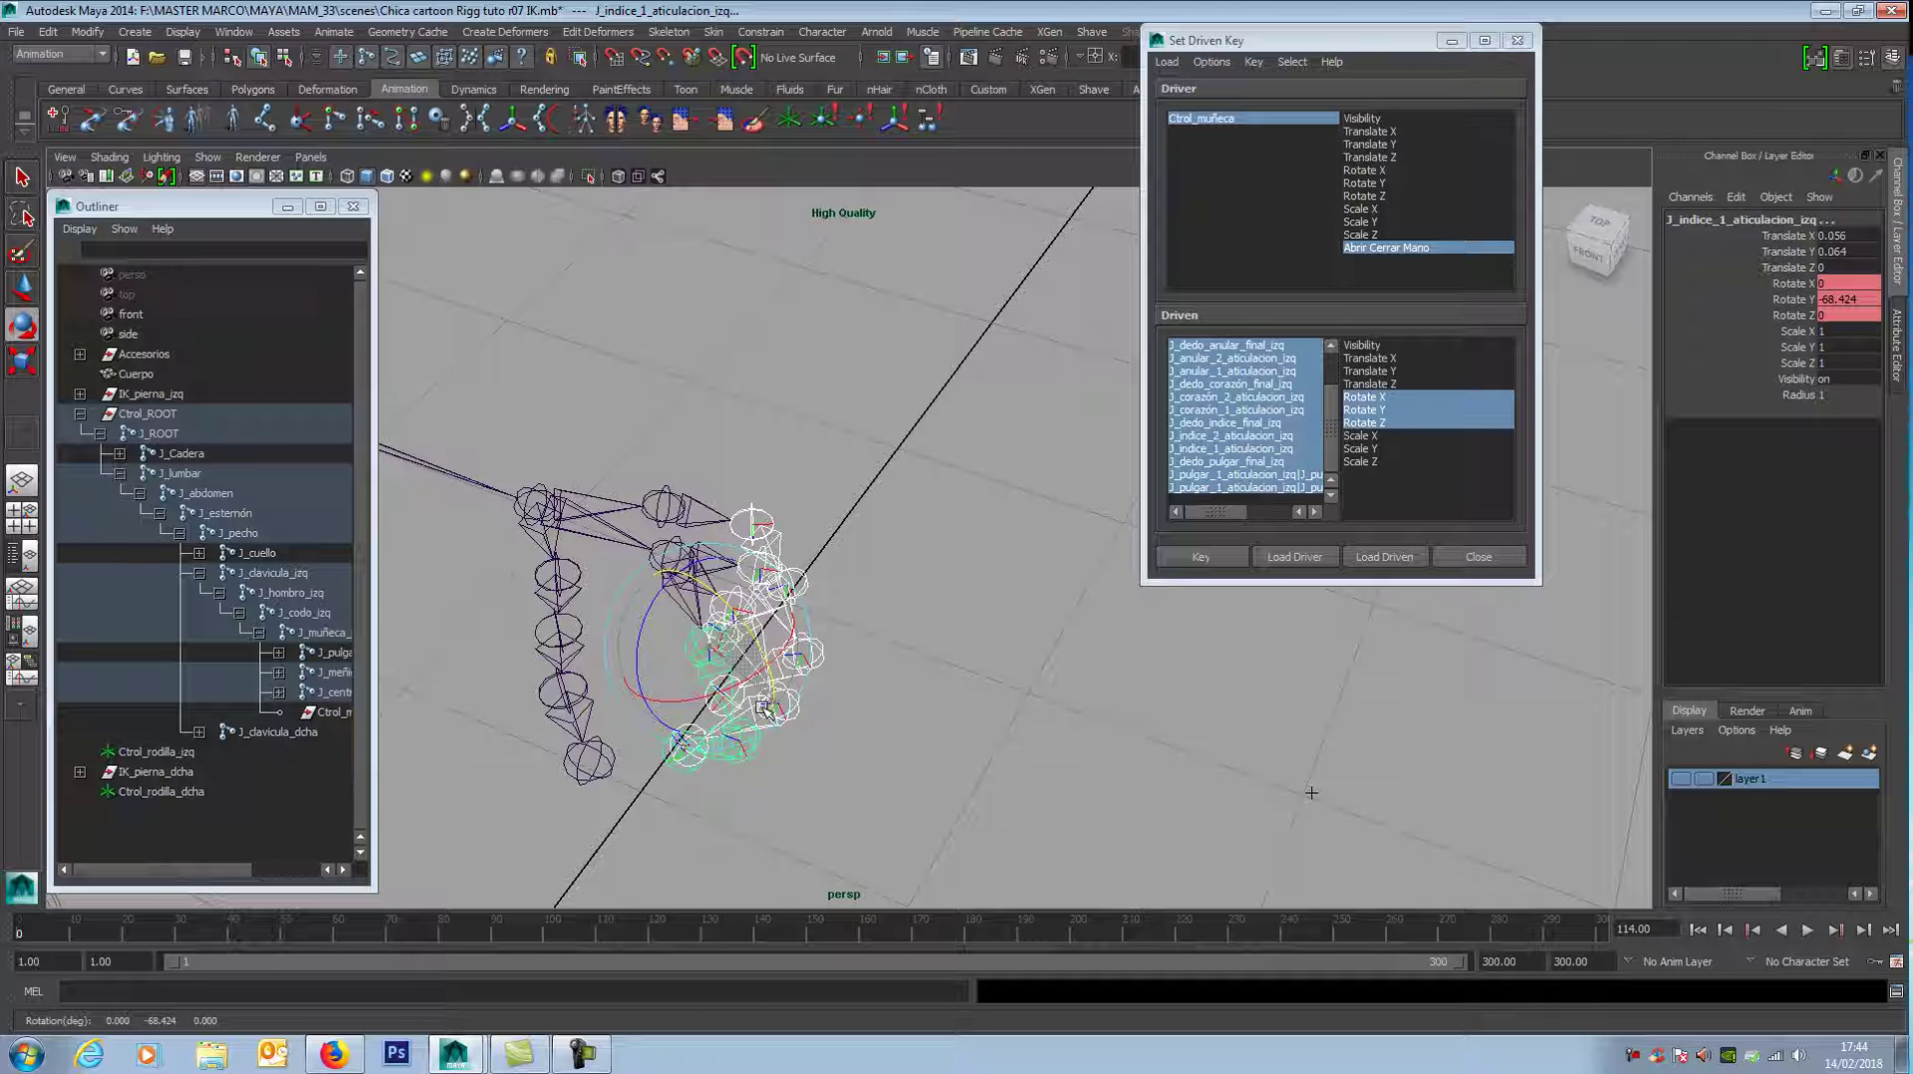
Step: Rotate the ring finger's base joint about 8 degrees in X to straighten the curled finger
left_click_drag(927, 729, 803, 647, "alt")
mouse_move(1011, 683)
middle_mouse_down("alt")
mouse_move(1013, 627)
mouse_move(1010, 670)
middle_mouse_up("alt")
scroll(918, 649, "up", 2)
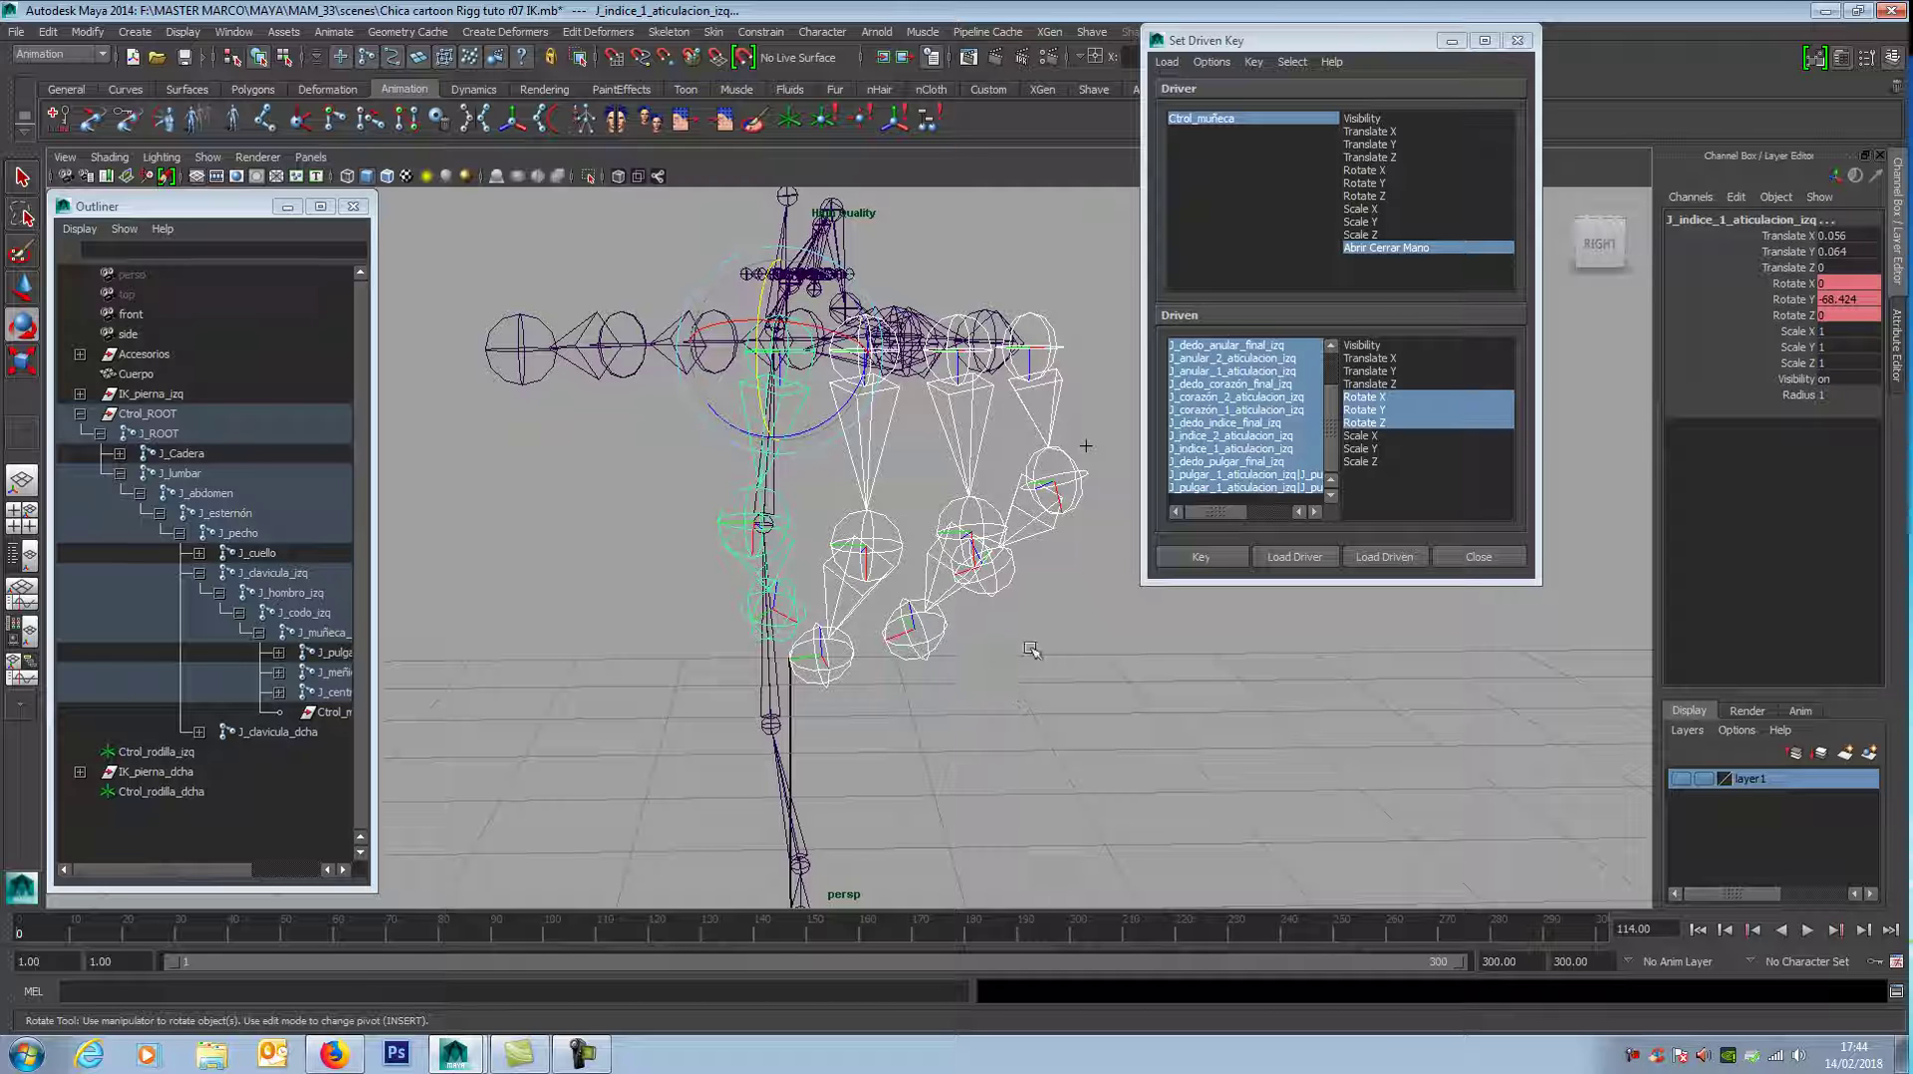
left_click_drag(972, 690, 988, 712, "alt")
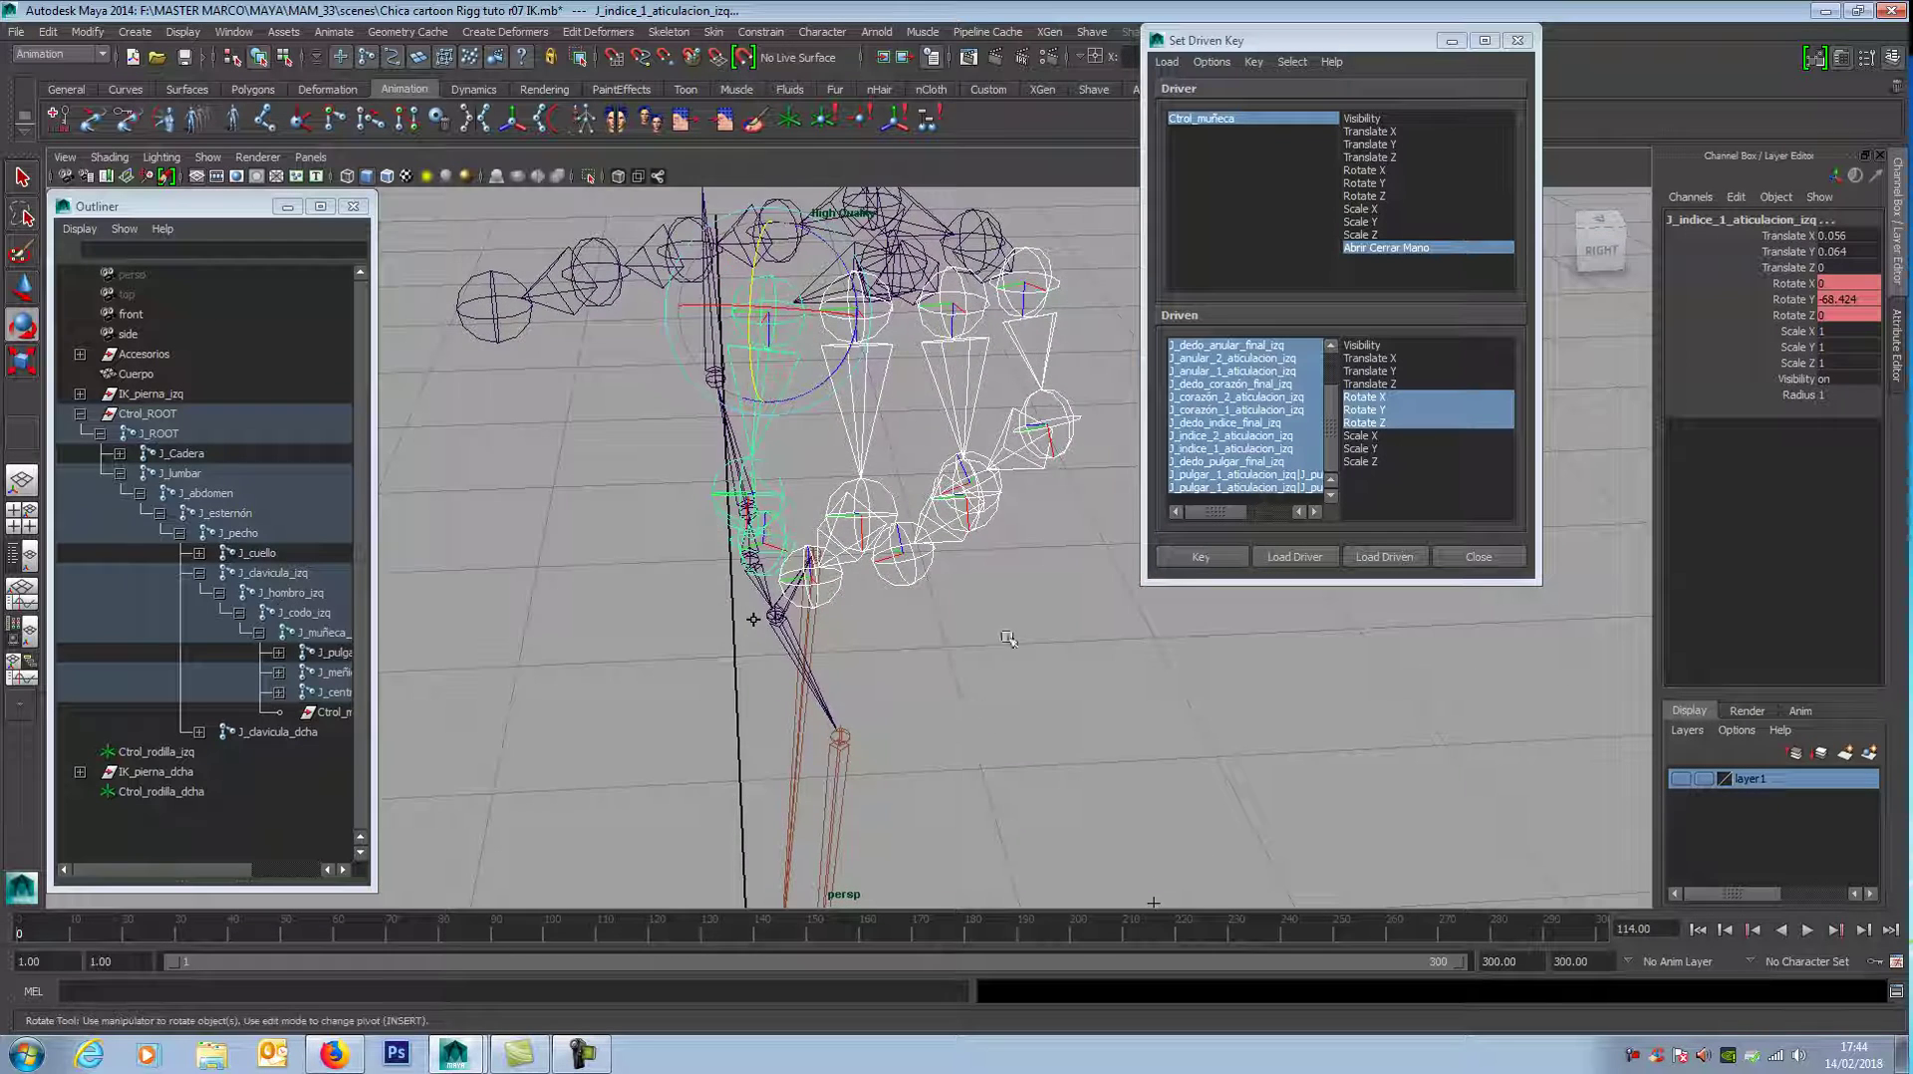
left_click_drag(1014, 631, 946, 638, "alt")
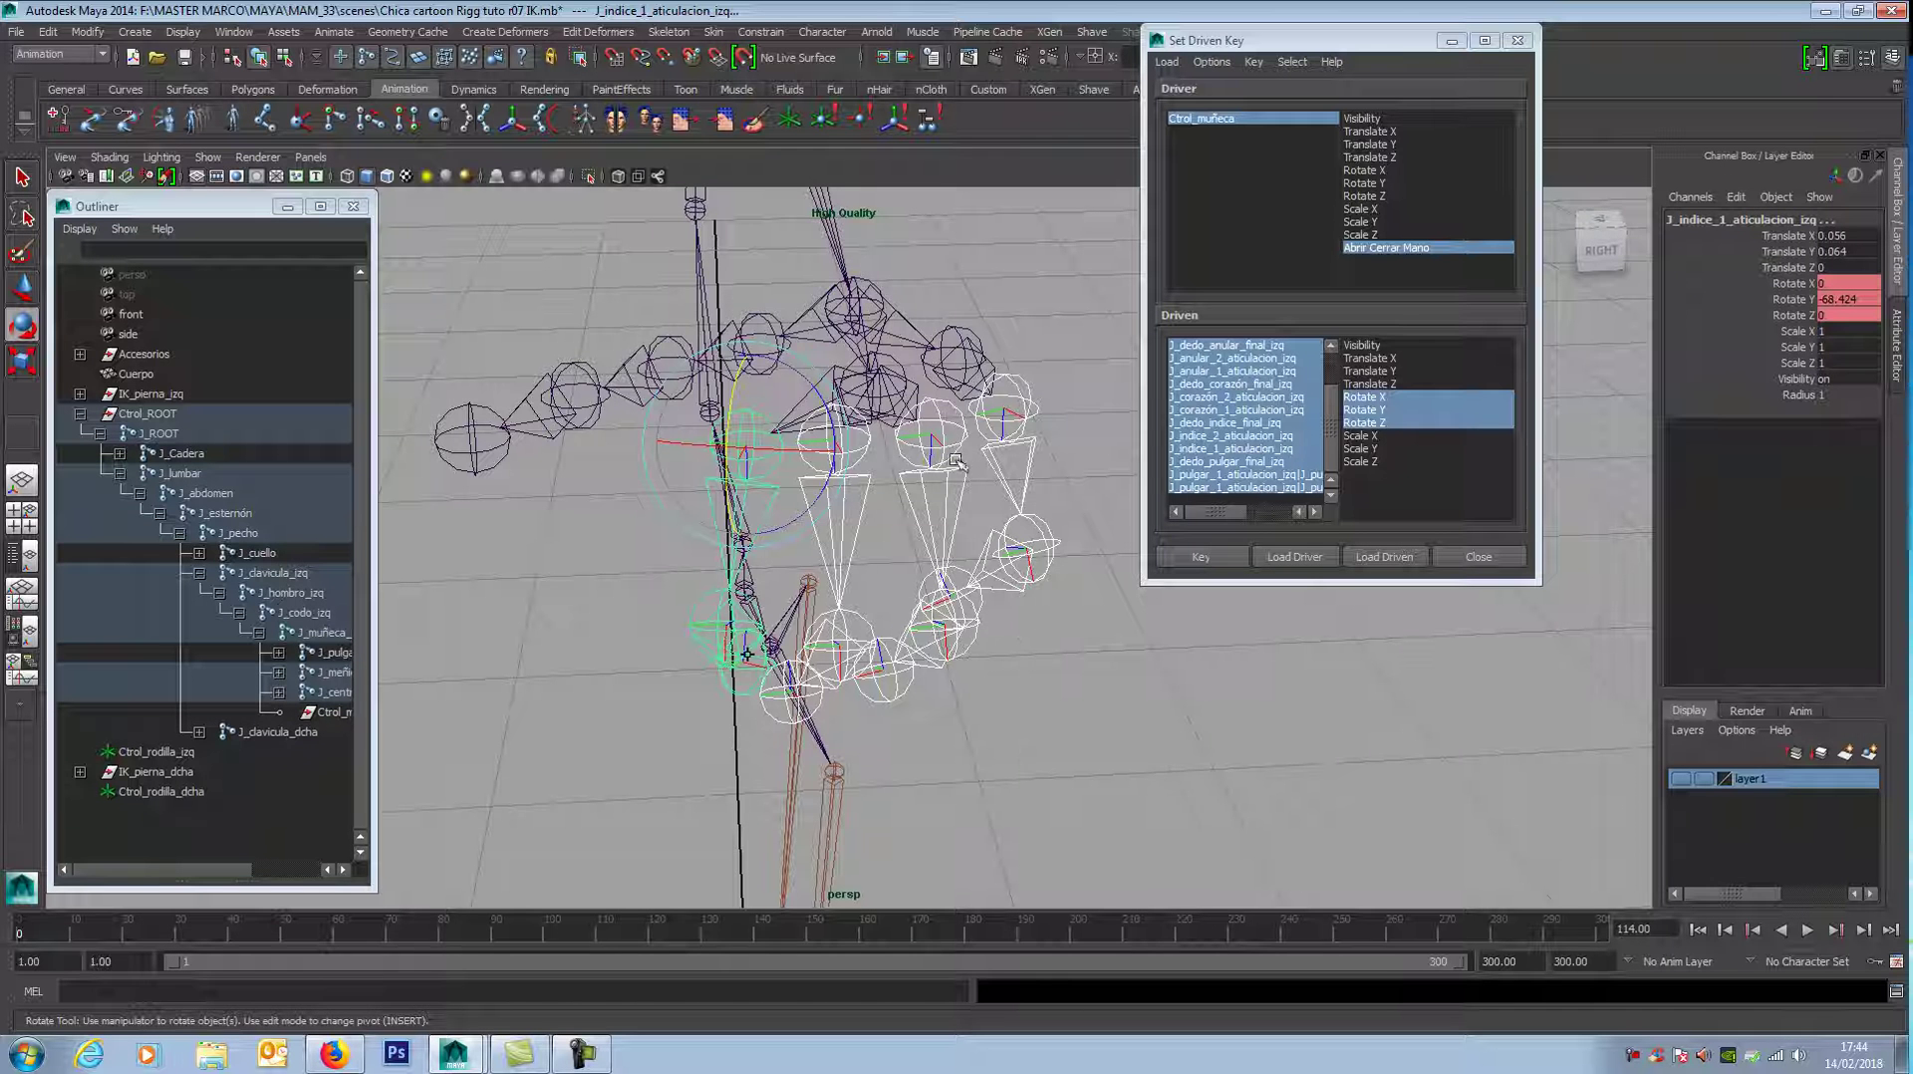
left_click_drag(1062, 655, 1013, 616, "alt")
left_click(1002, 519)
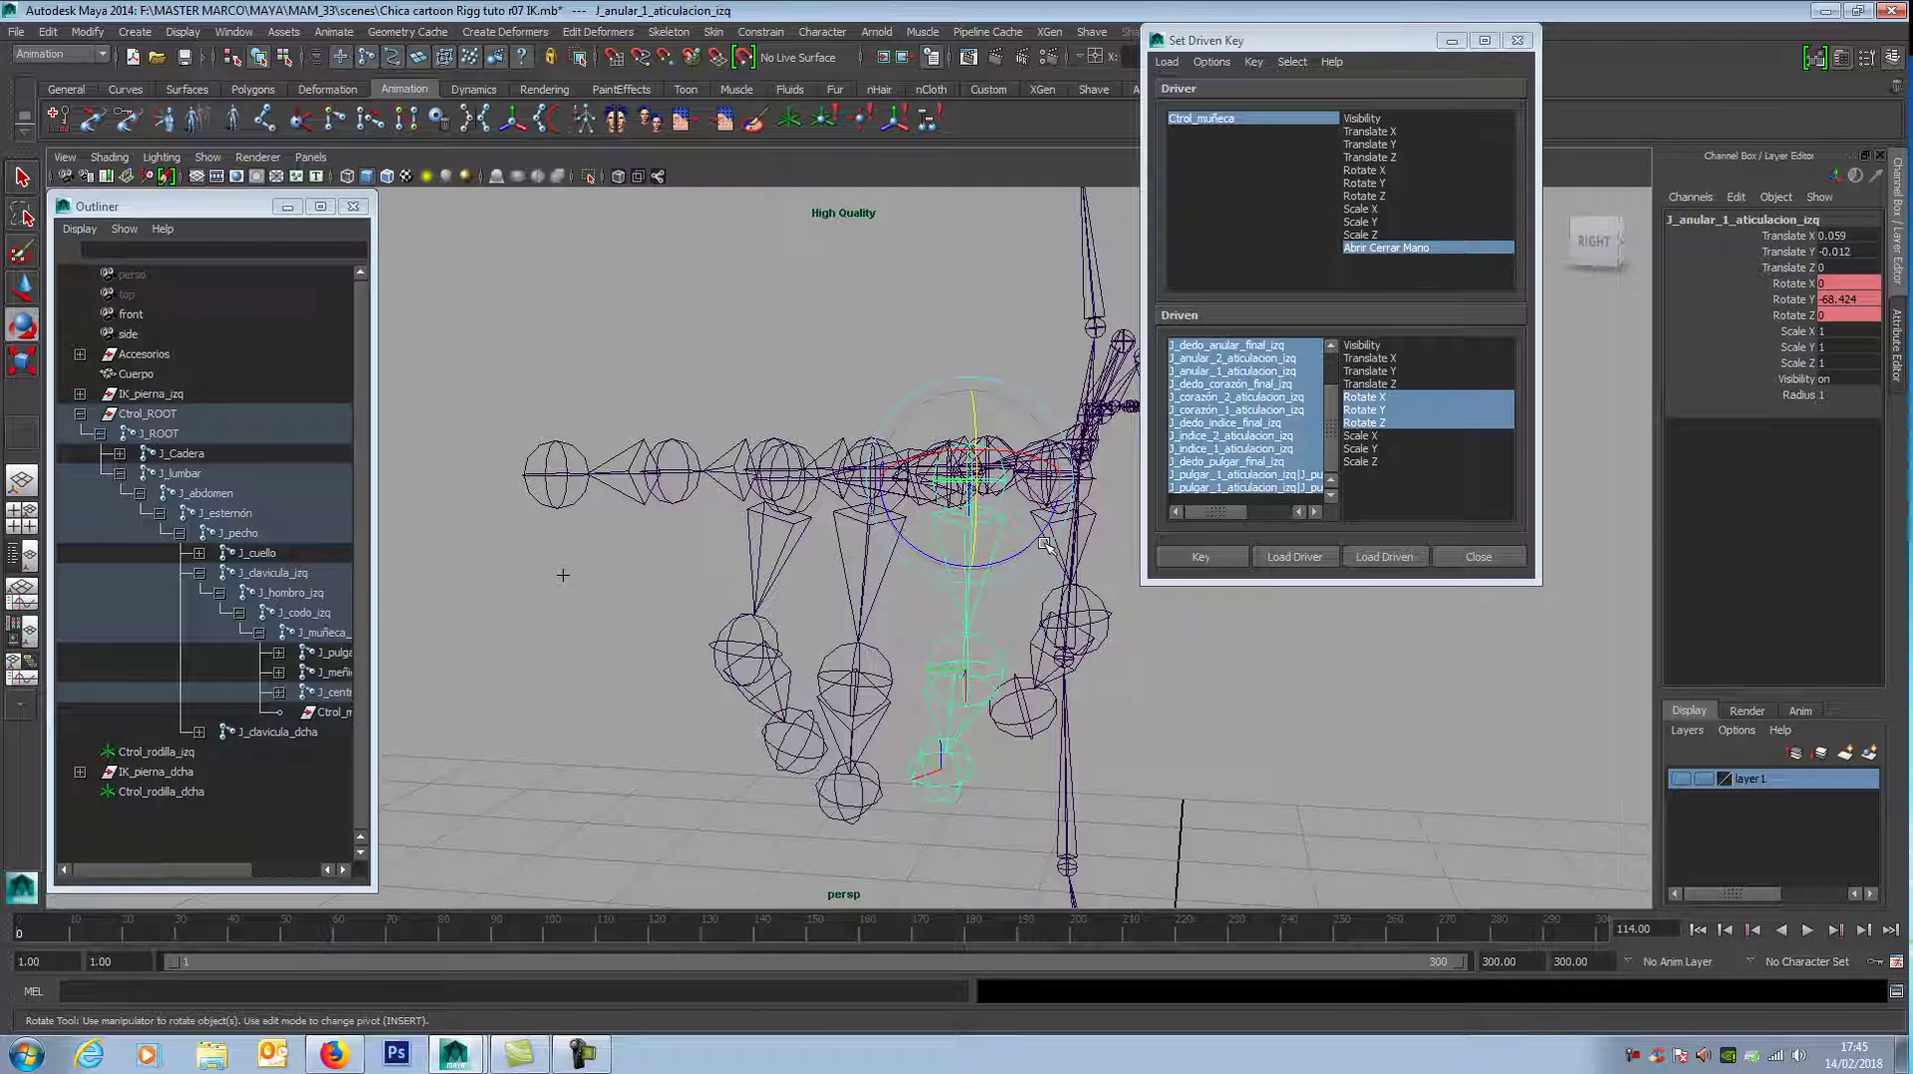
left_click(1026, 454)
left_click_drag(1023, 453, 1027, 474)
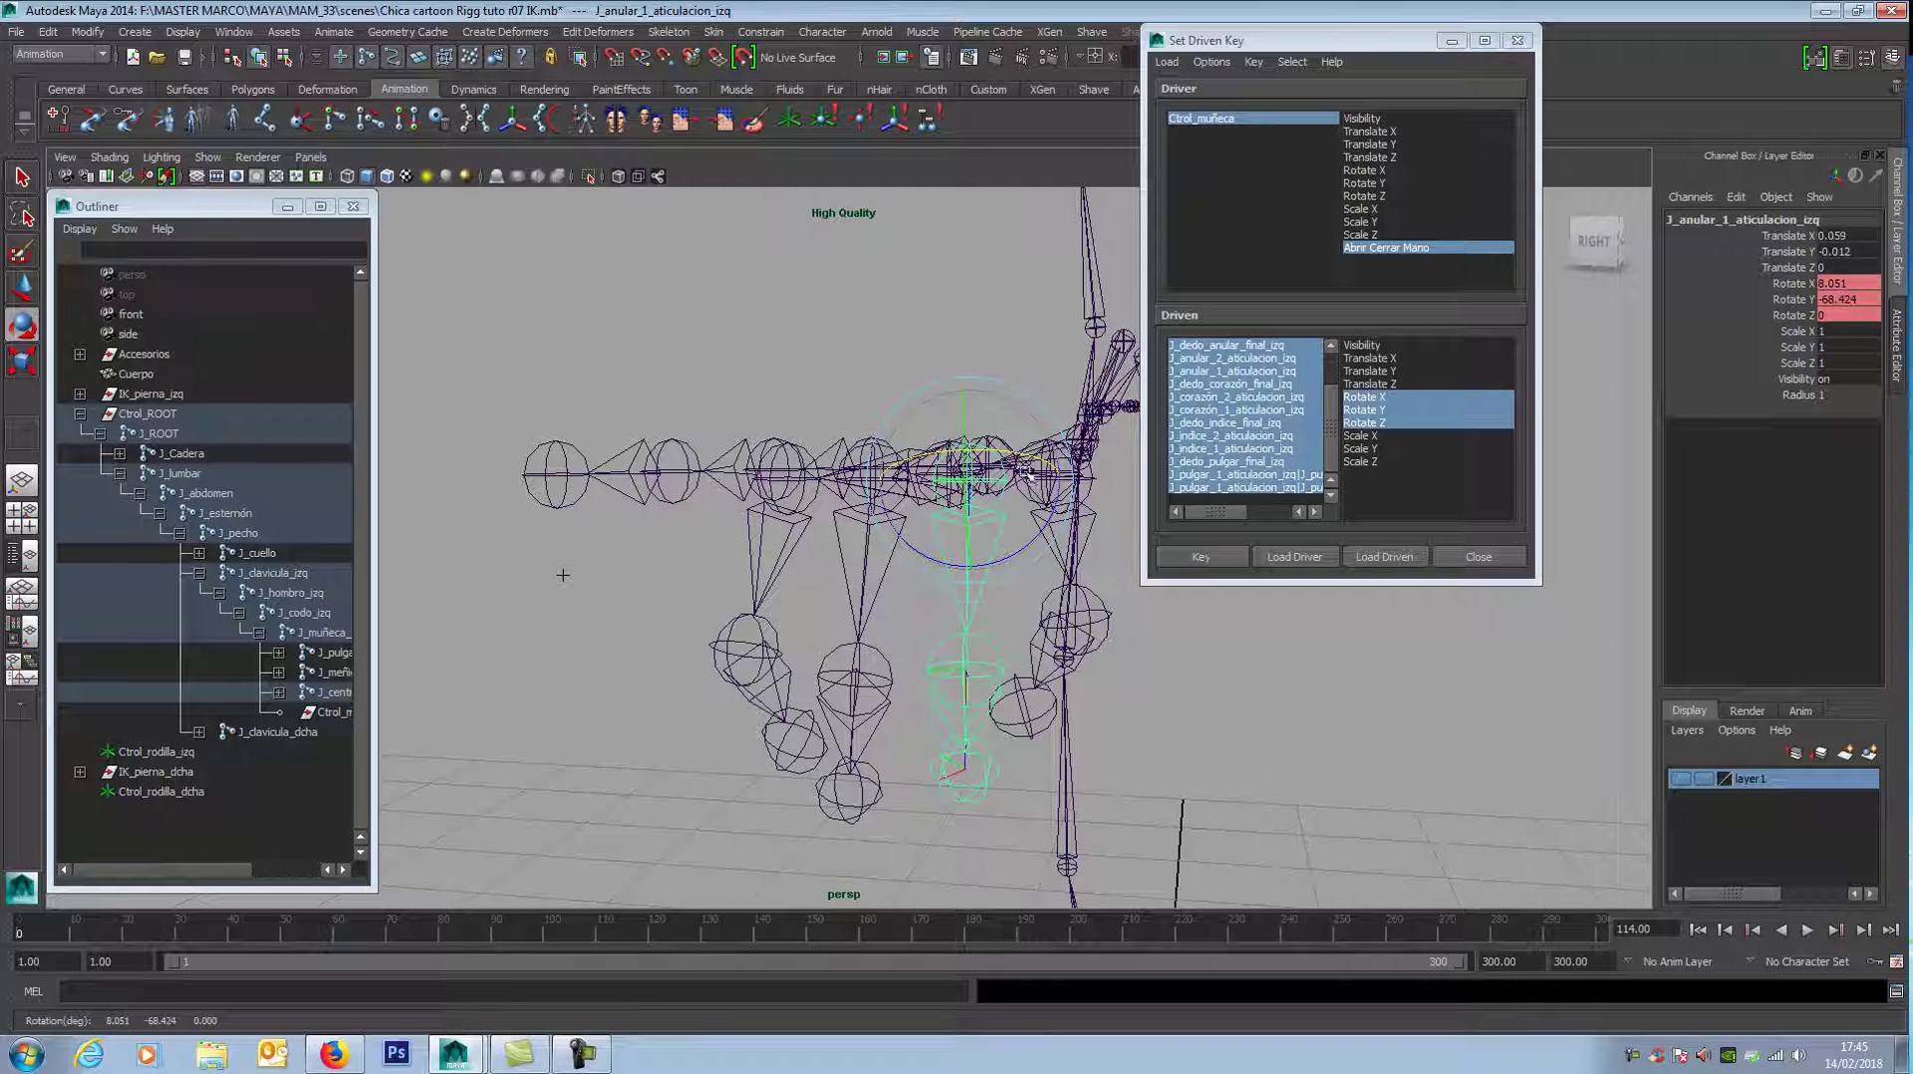
Step: Rotate the middle finger's base joint to about 8.4 degrees in X and the index finger's base joint to about -8.6 degrees in X
left_click(869, 504)
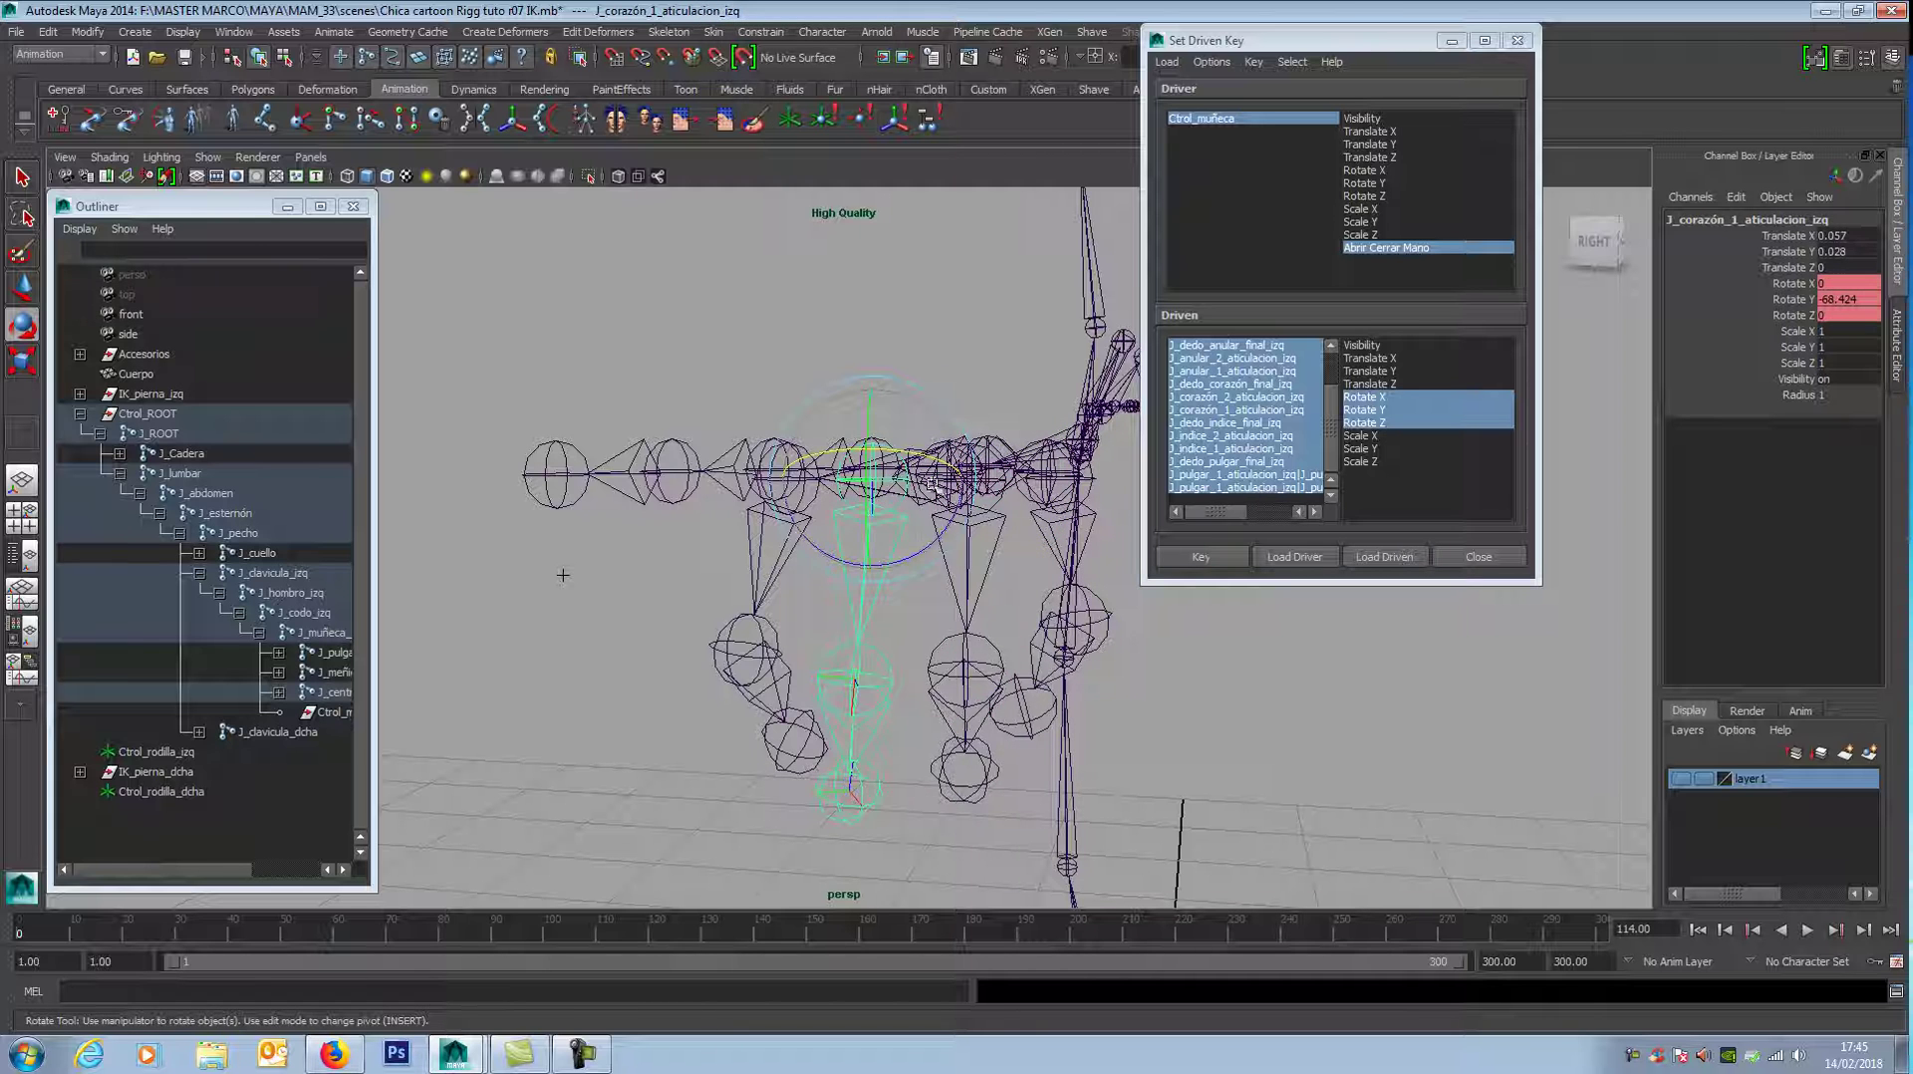
left_click_drag(934, 460, 909, 527)
left_click_drag(1095, 782, 1162, 802, "alt")
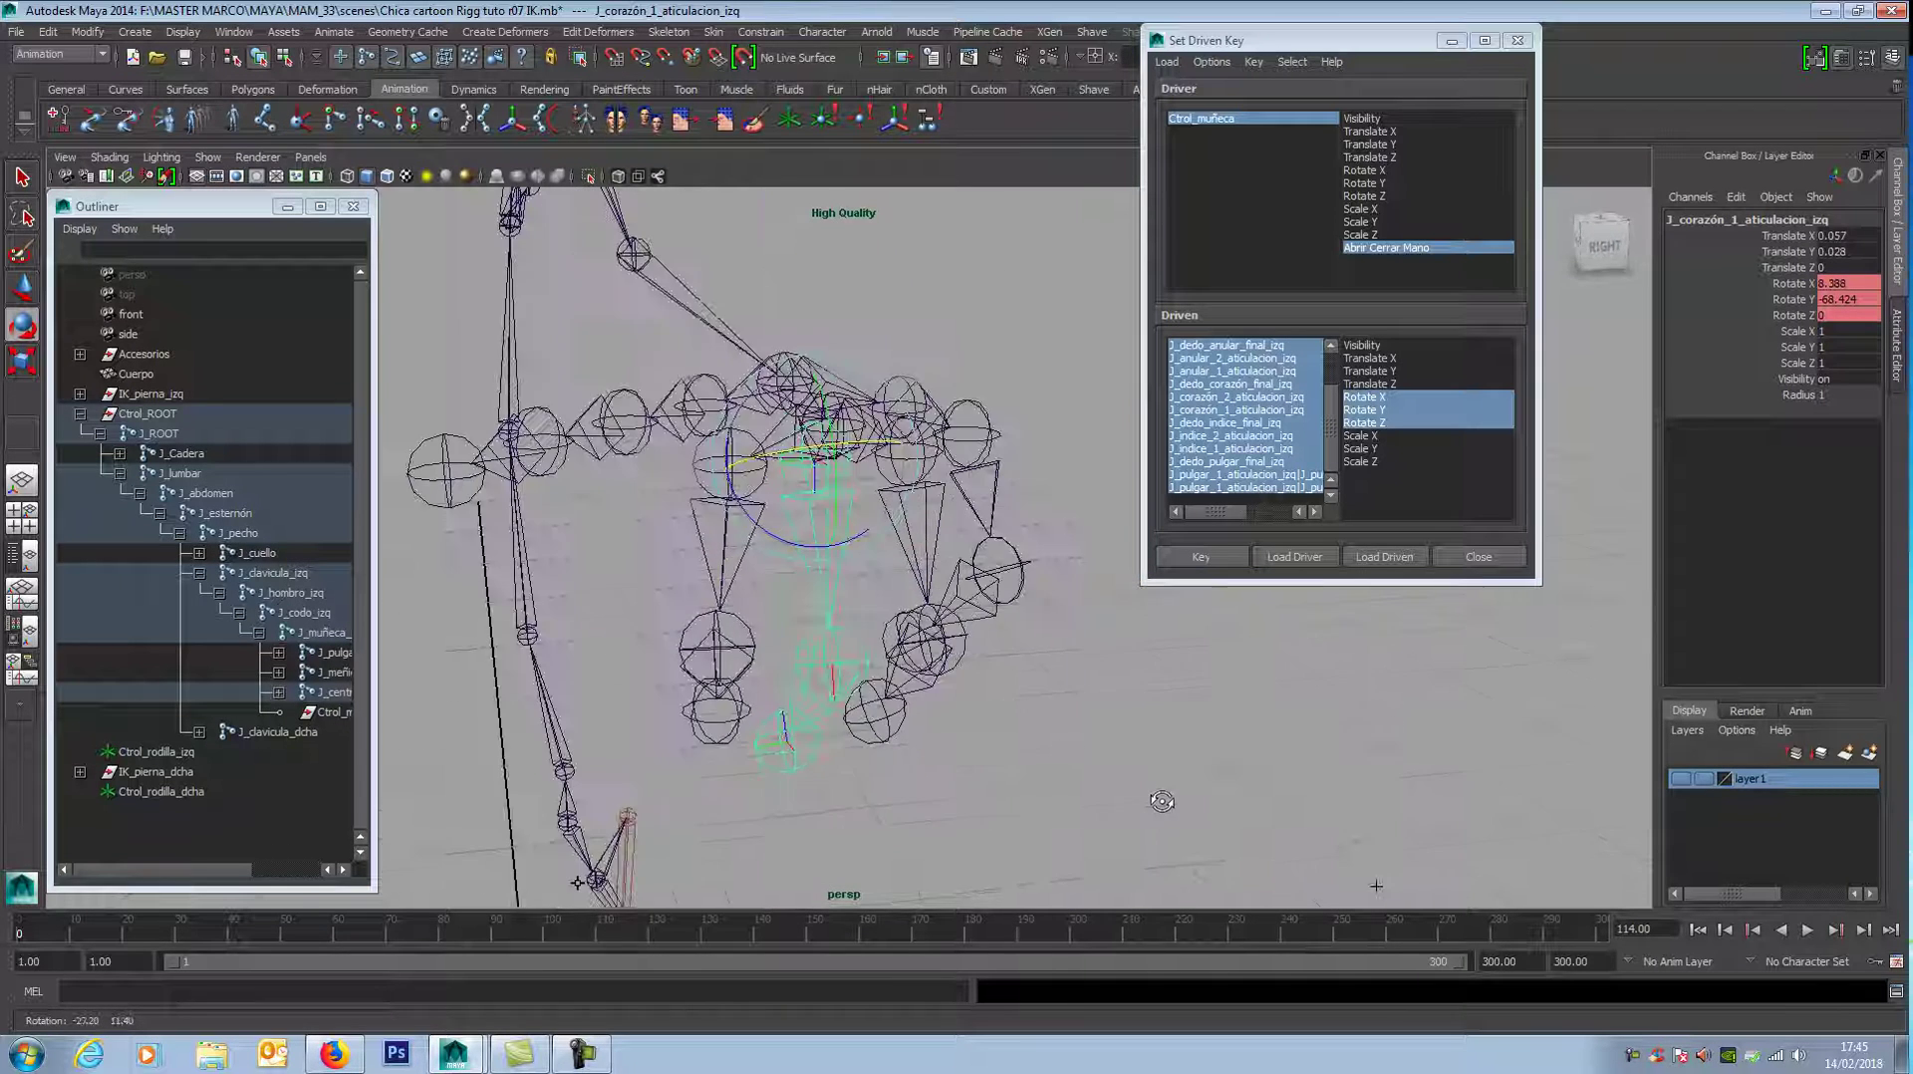
left_click(701, 495)
left_click_drag(667, 457, 683, 457)
left_click_drag(1014, 672, 1027, 728, "alt")
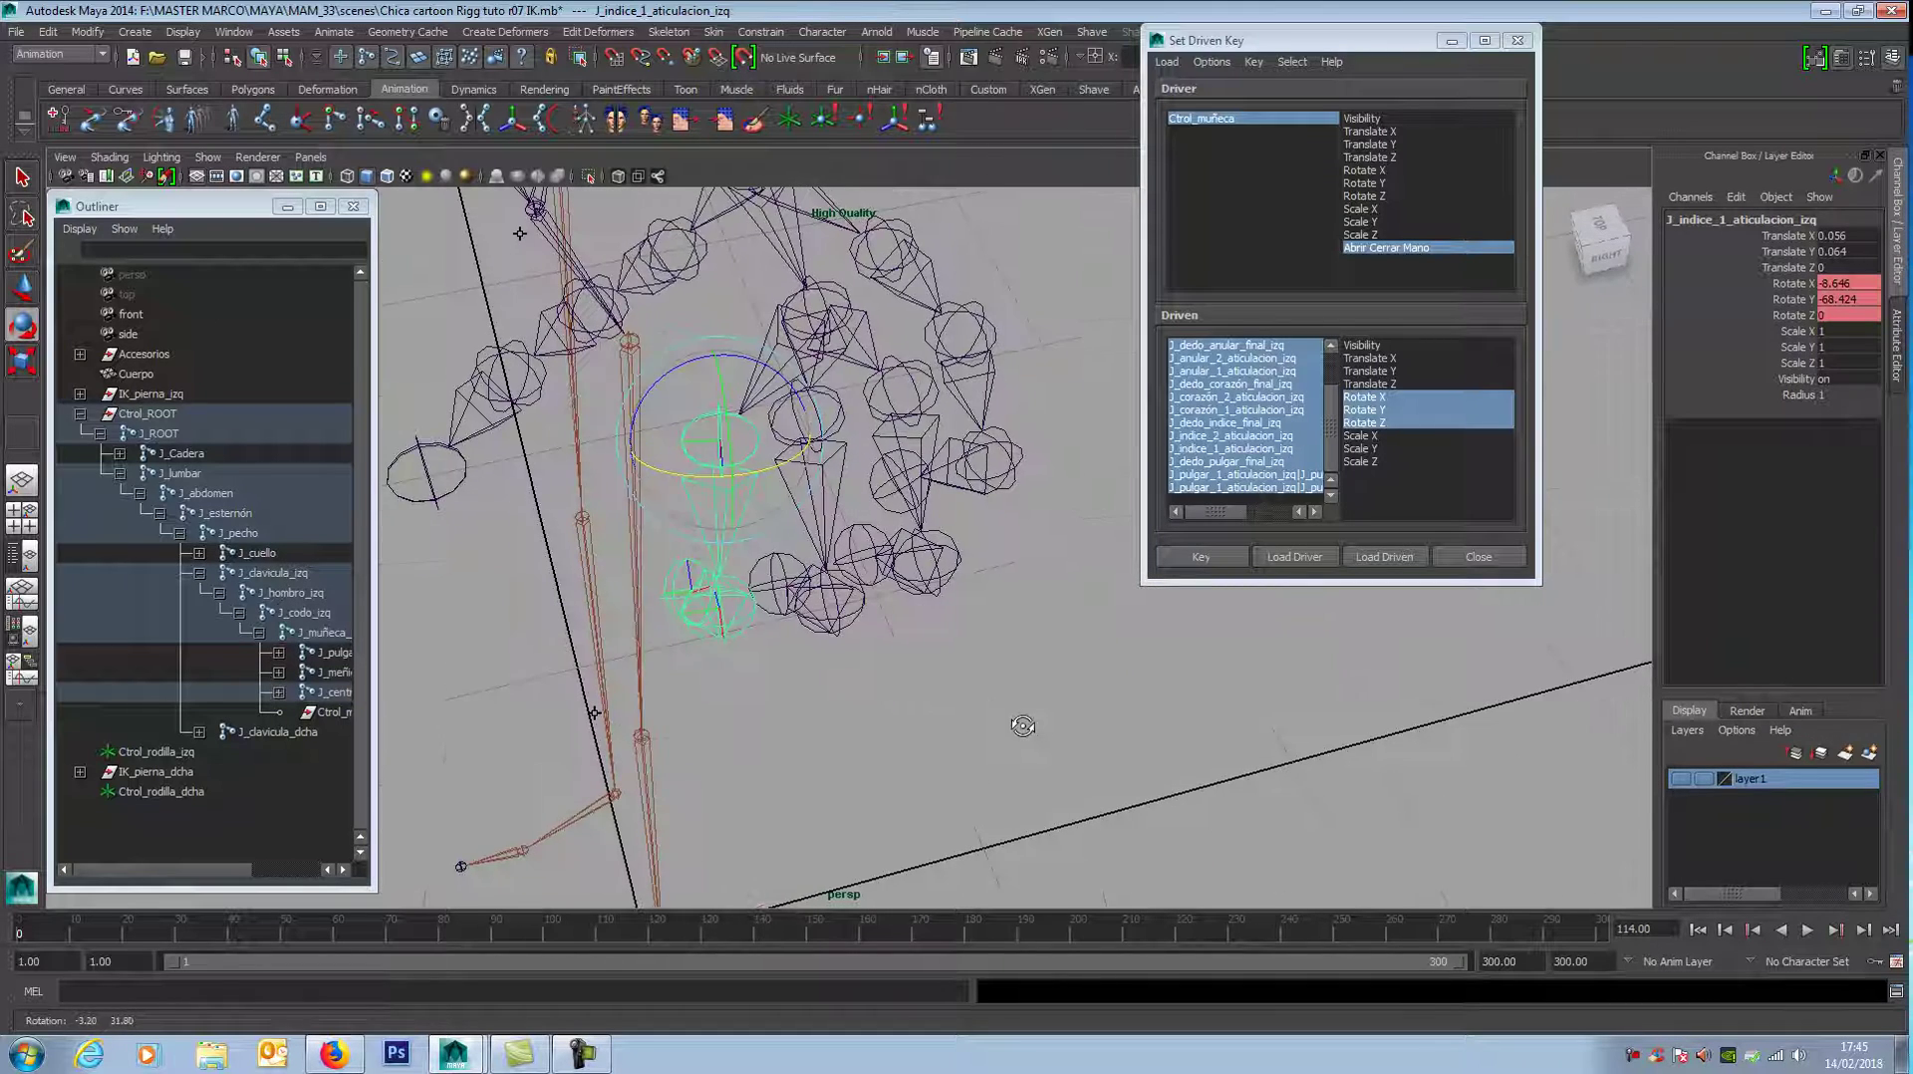
Step: Key the driven finger joints' rotations for the half-closed pose and set Ctrol_muñeca's Abrir Cerrar Mano to 10
left_click(1201, 558)
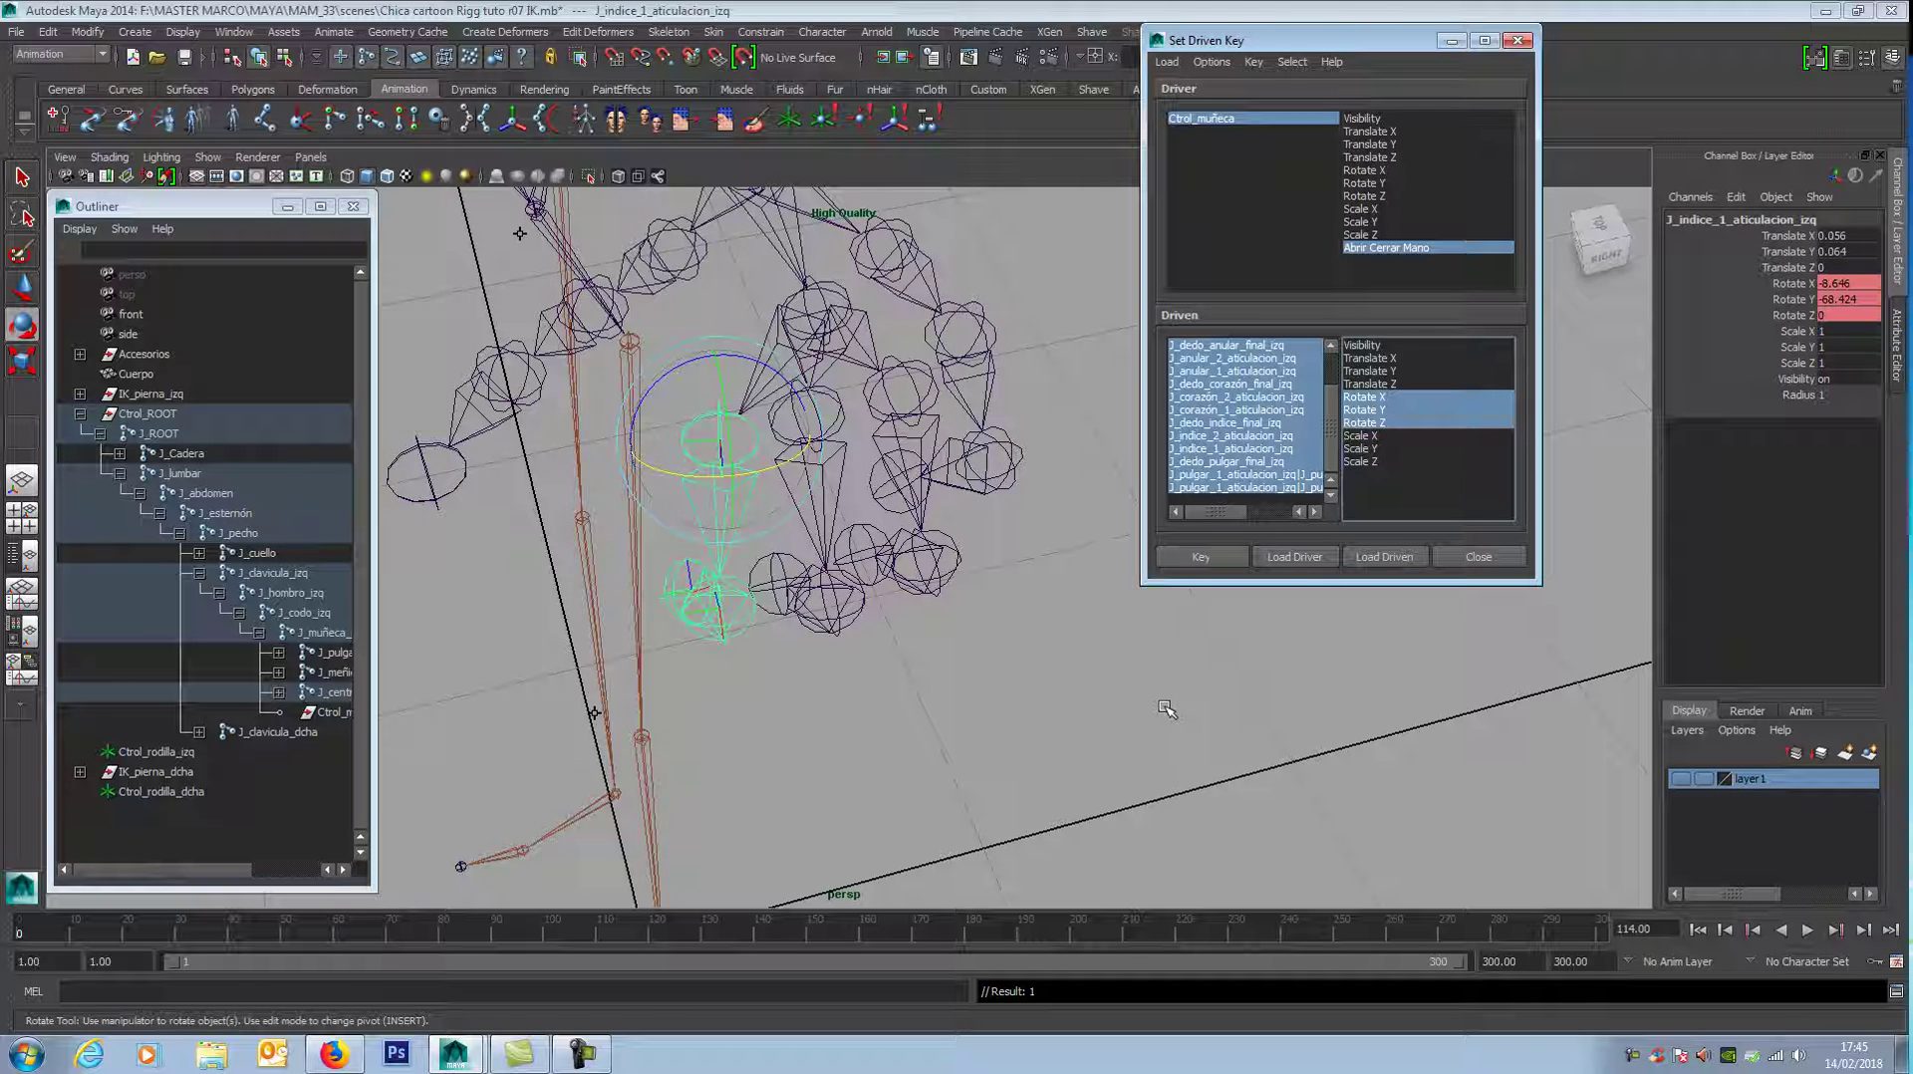
left_click_drag(1065, 653, 1136, 670, "alt")
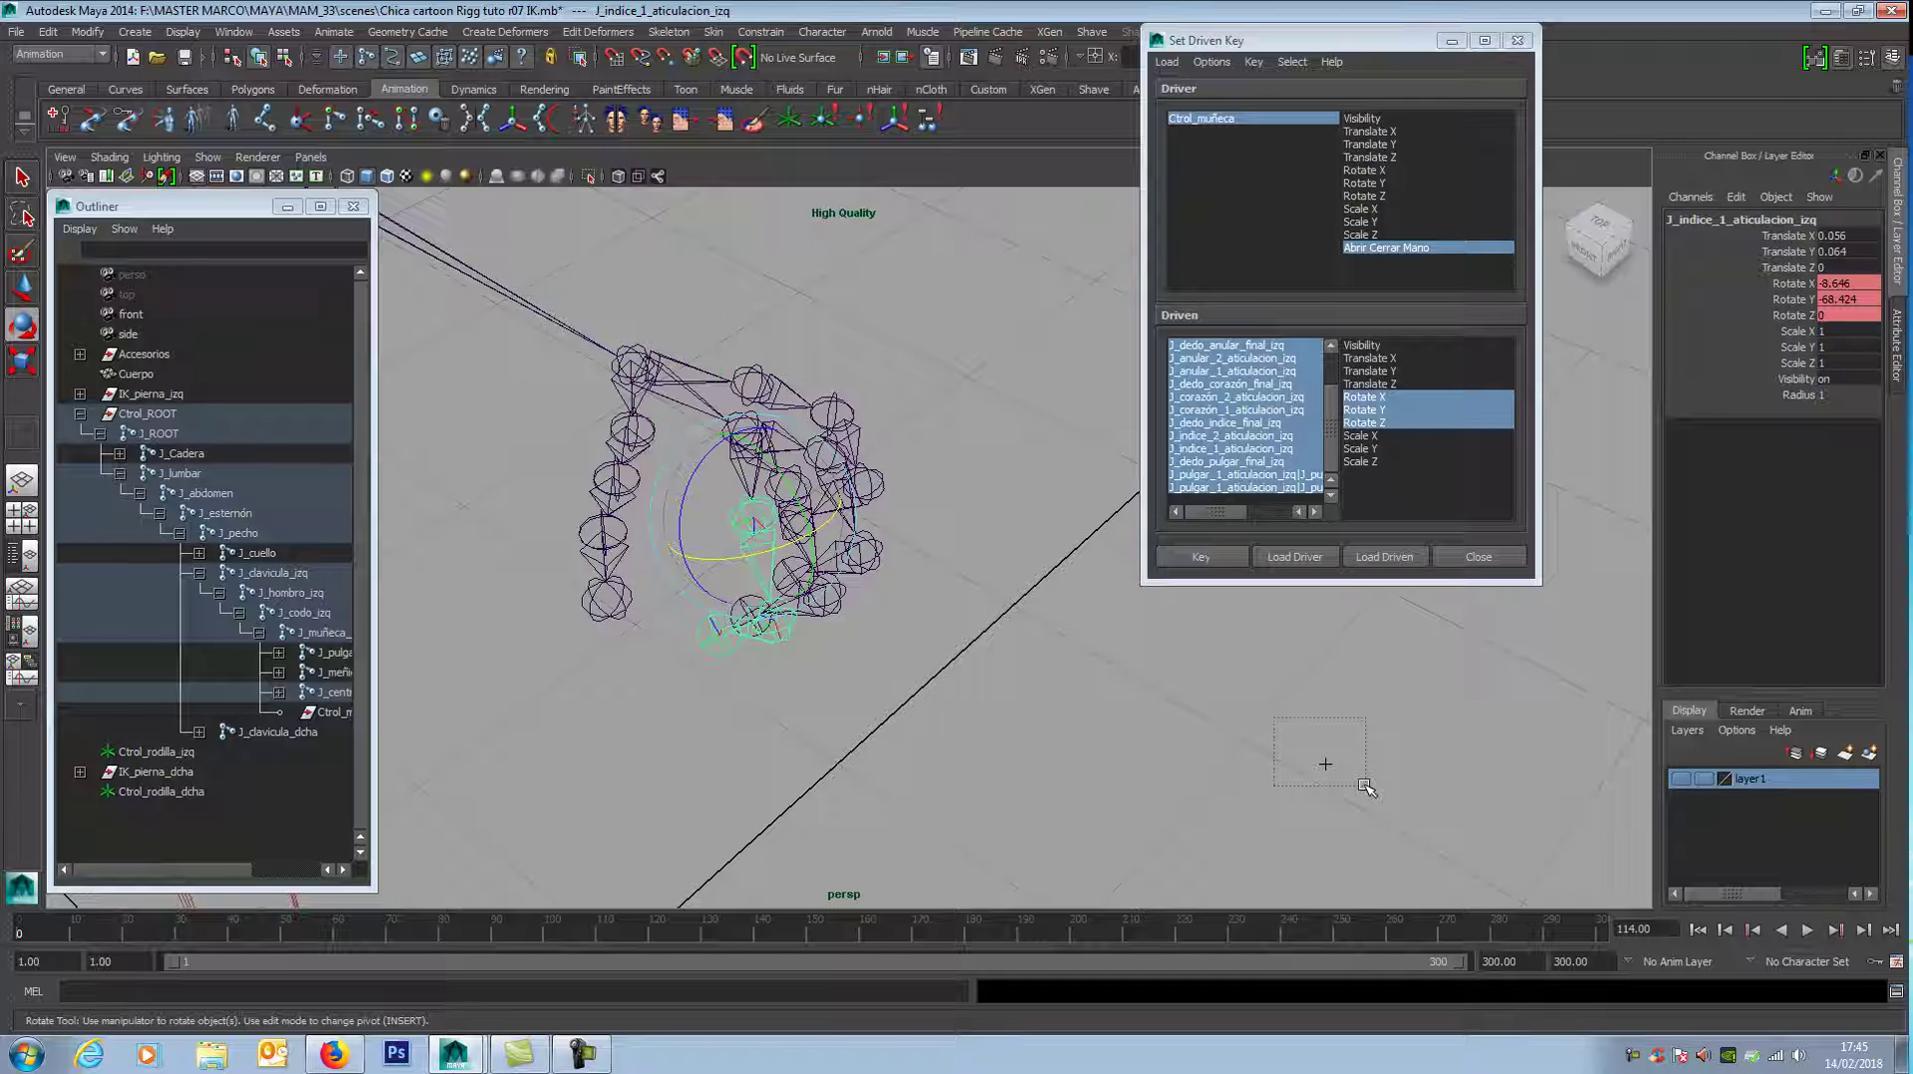
left_click_drag(1366, 787, 1366, 787)
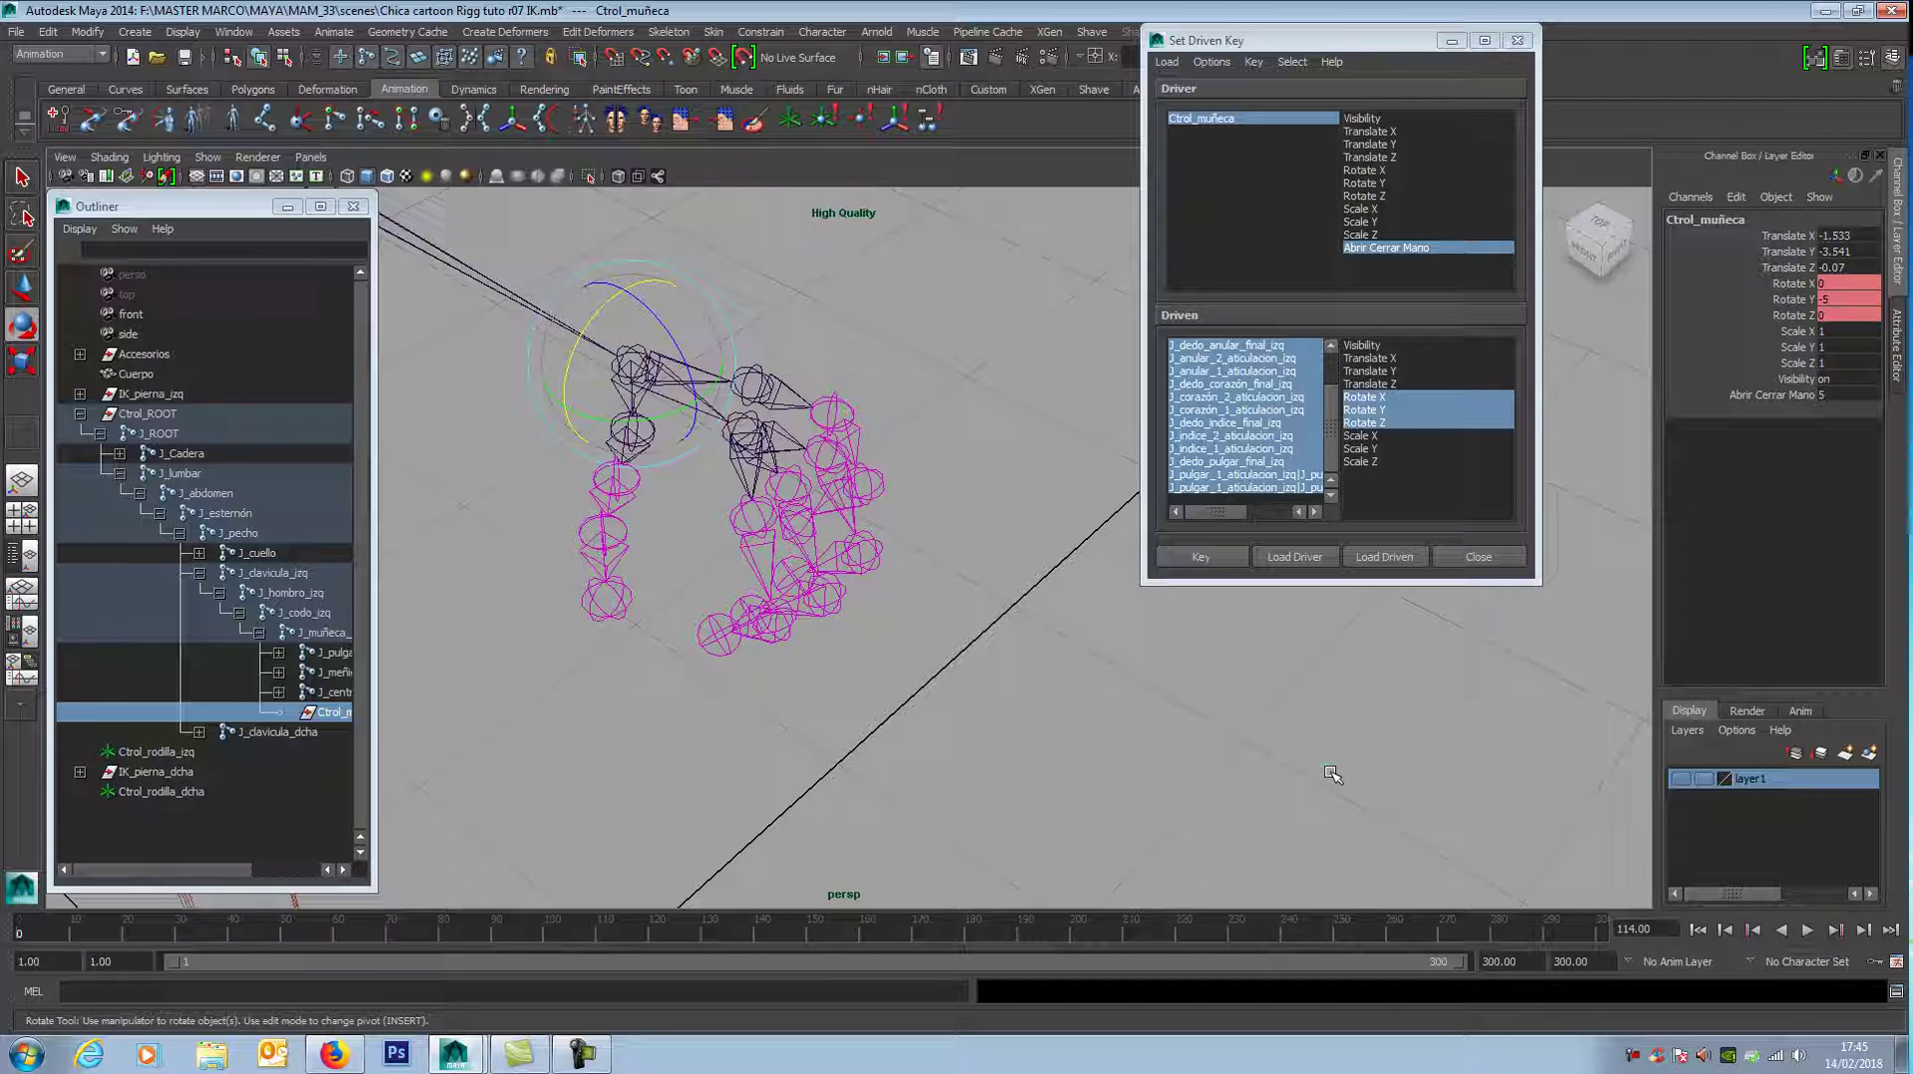
double_click(1827, 396)
scroll(960, 655, "up", 3)
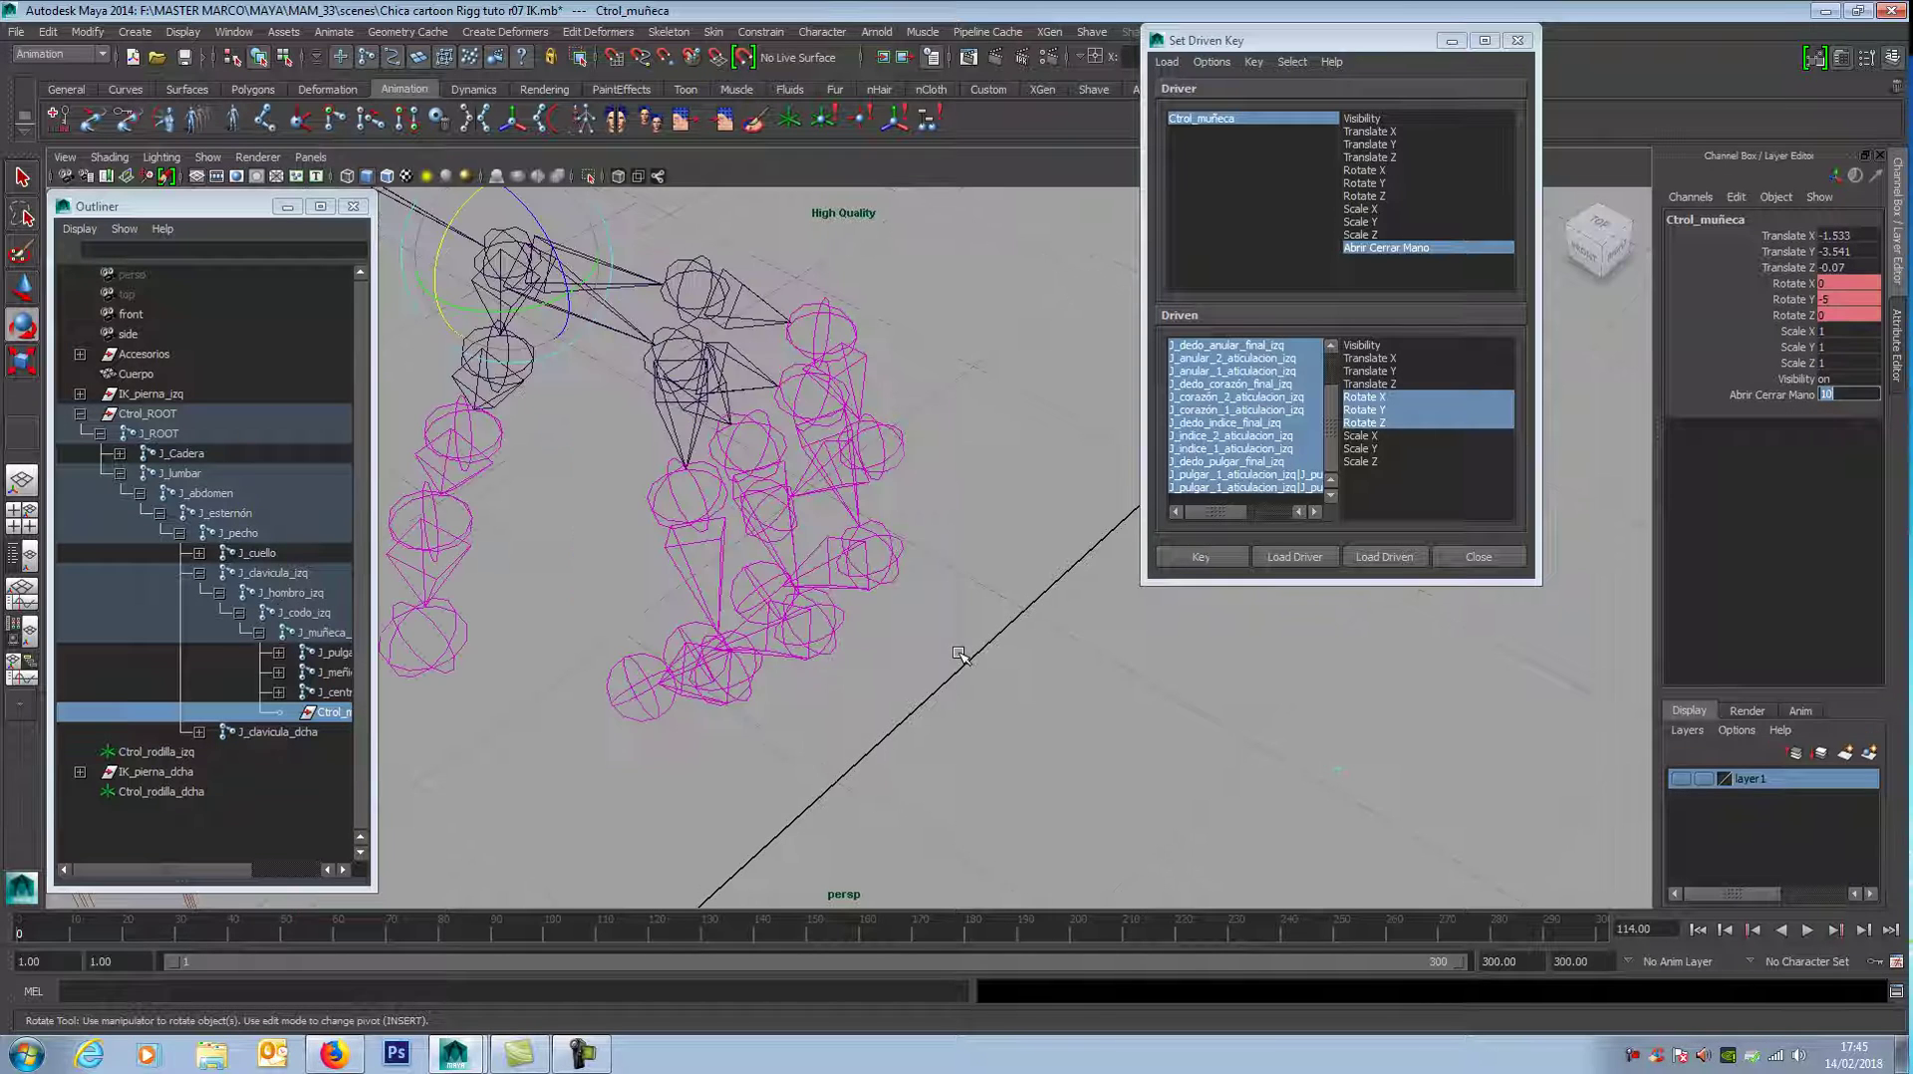
Step: Select the base joints of the little, ring, middle and index fingers together
left_click(835, 325)
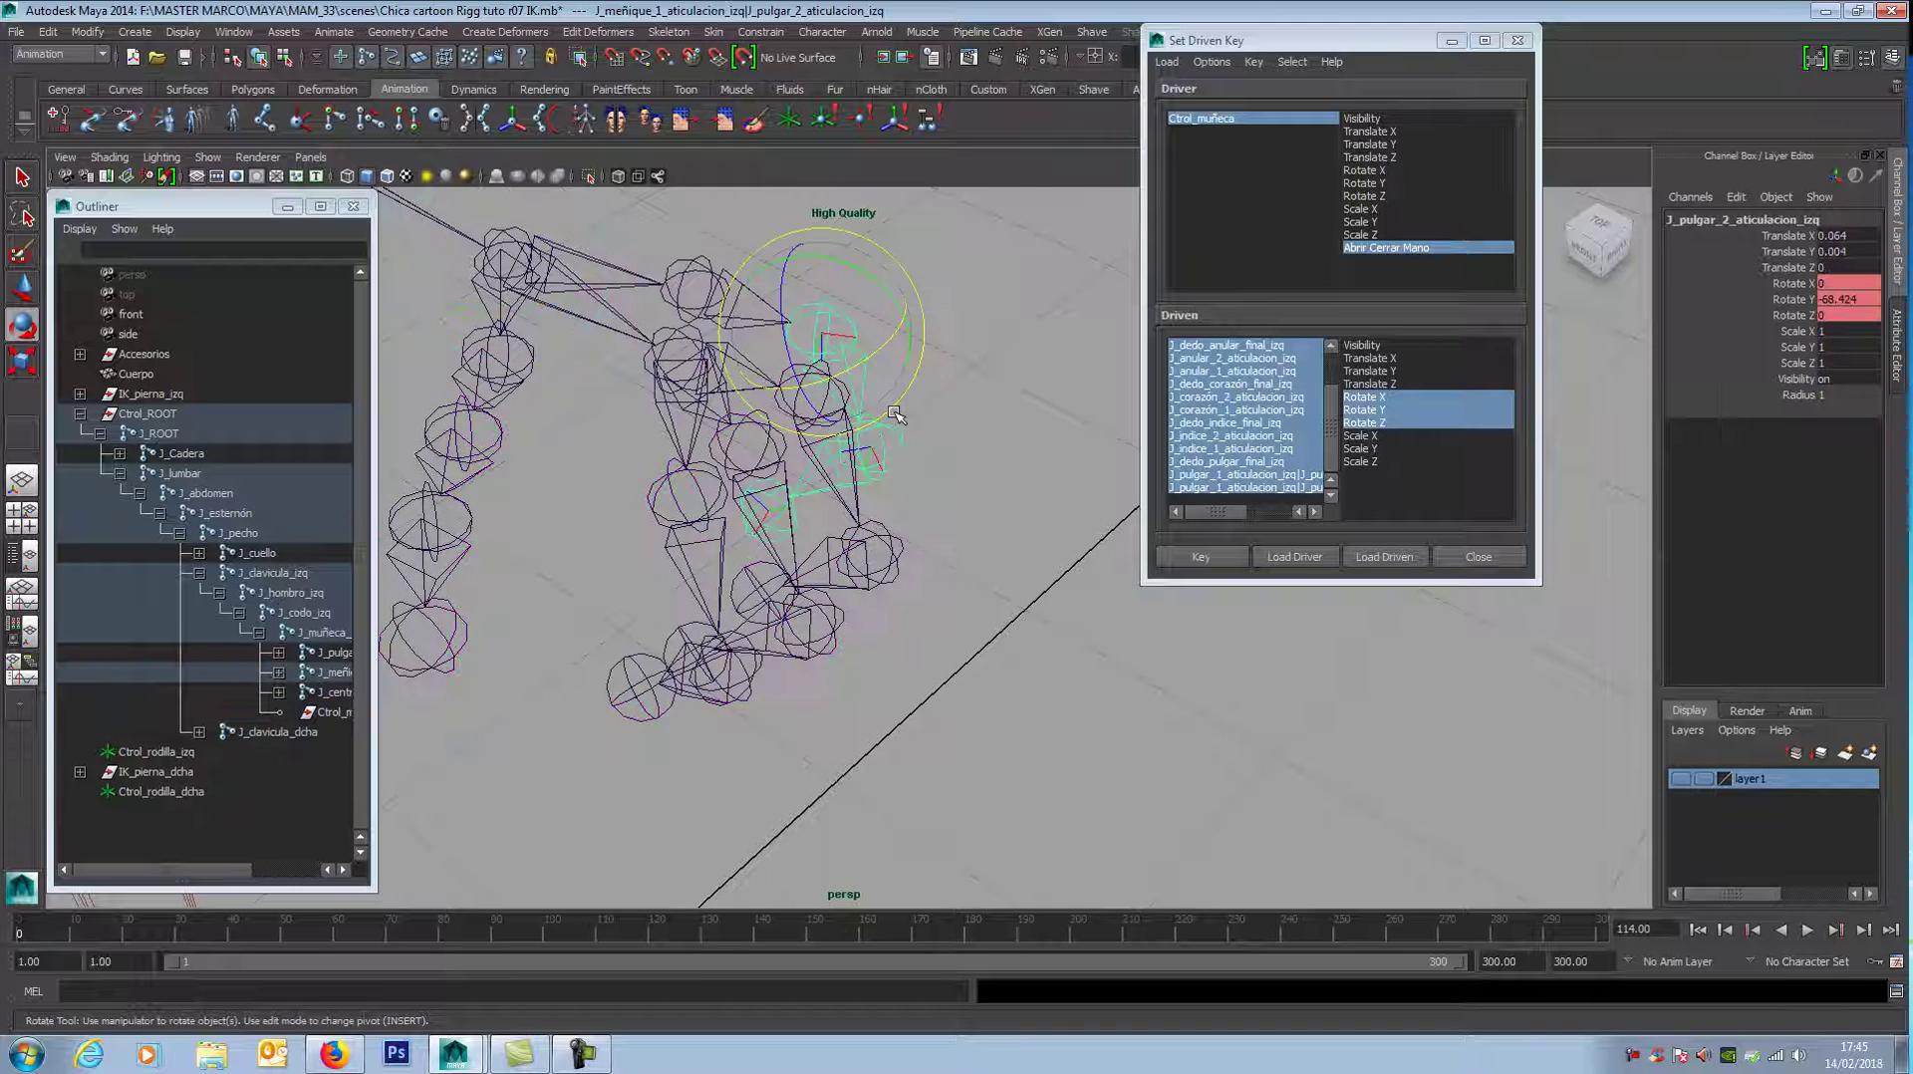
key("w")
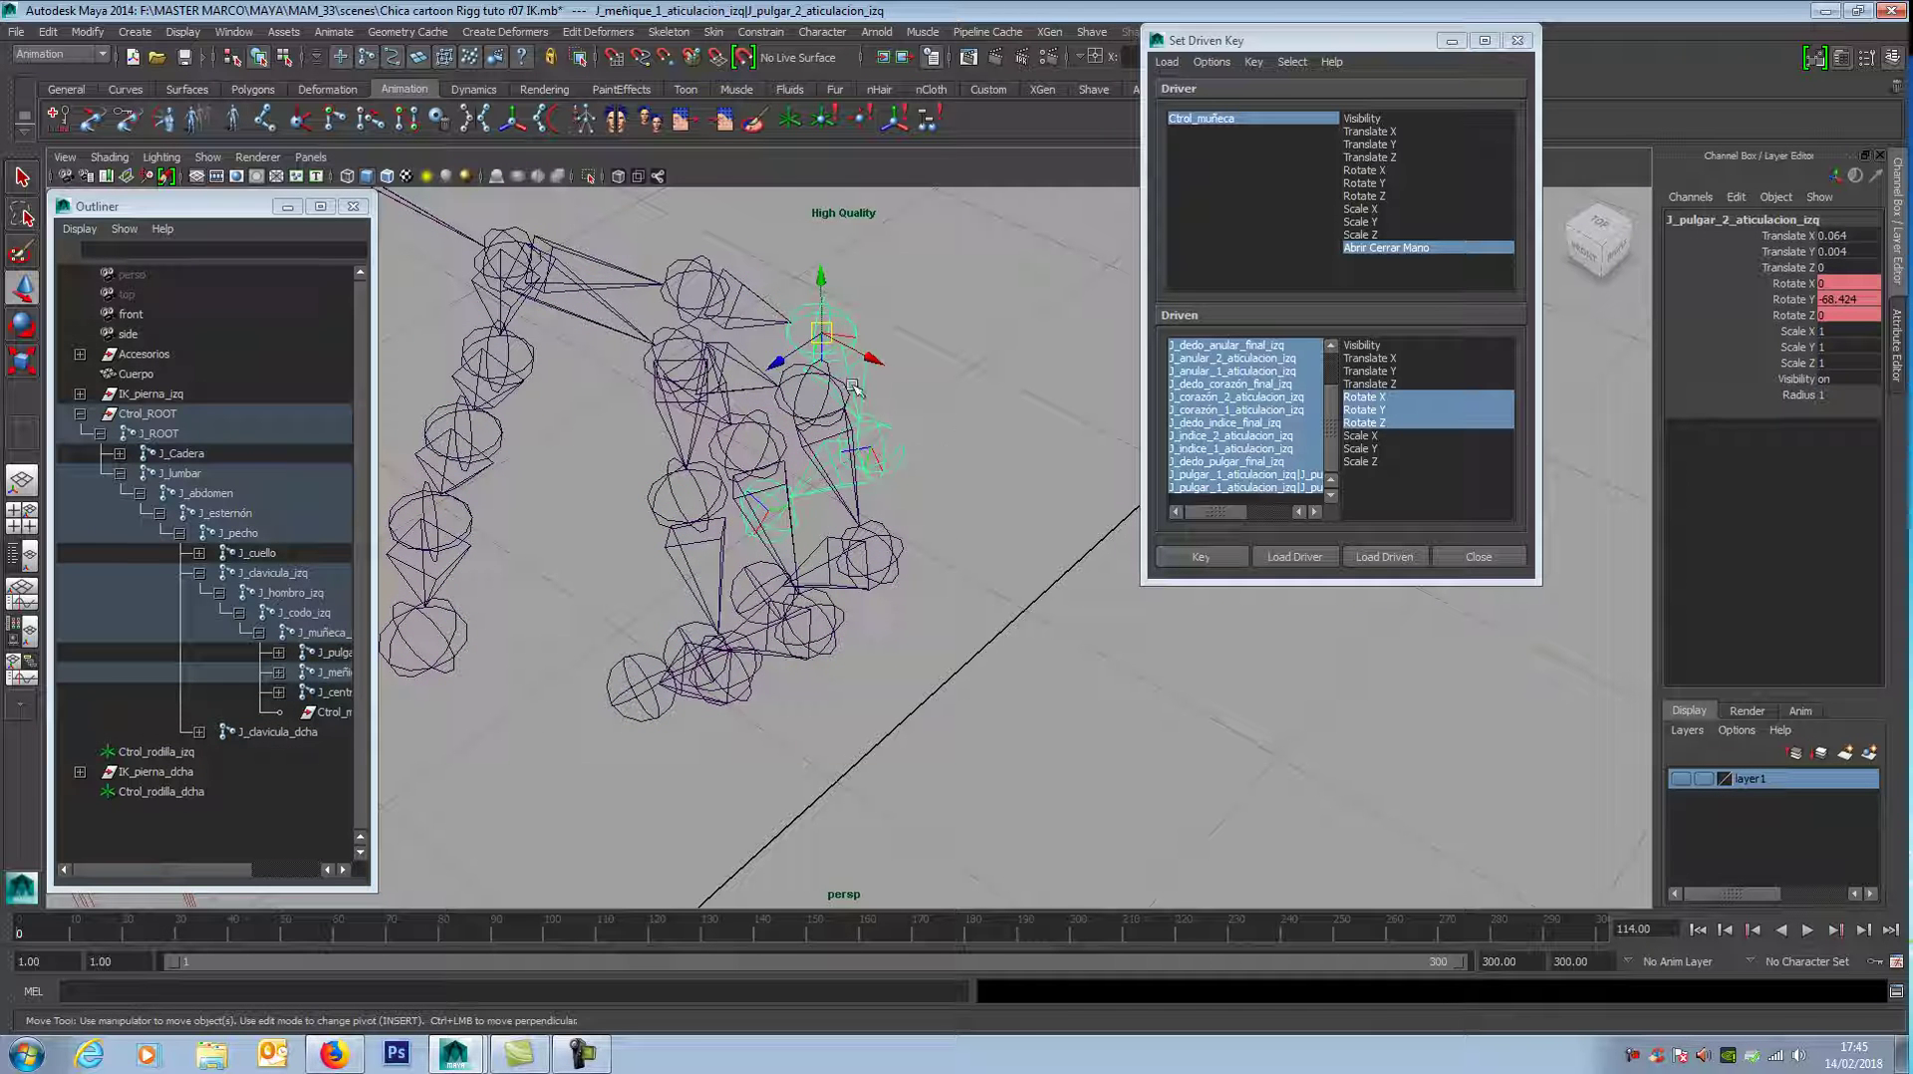
left_click(717, 458)
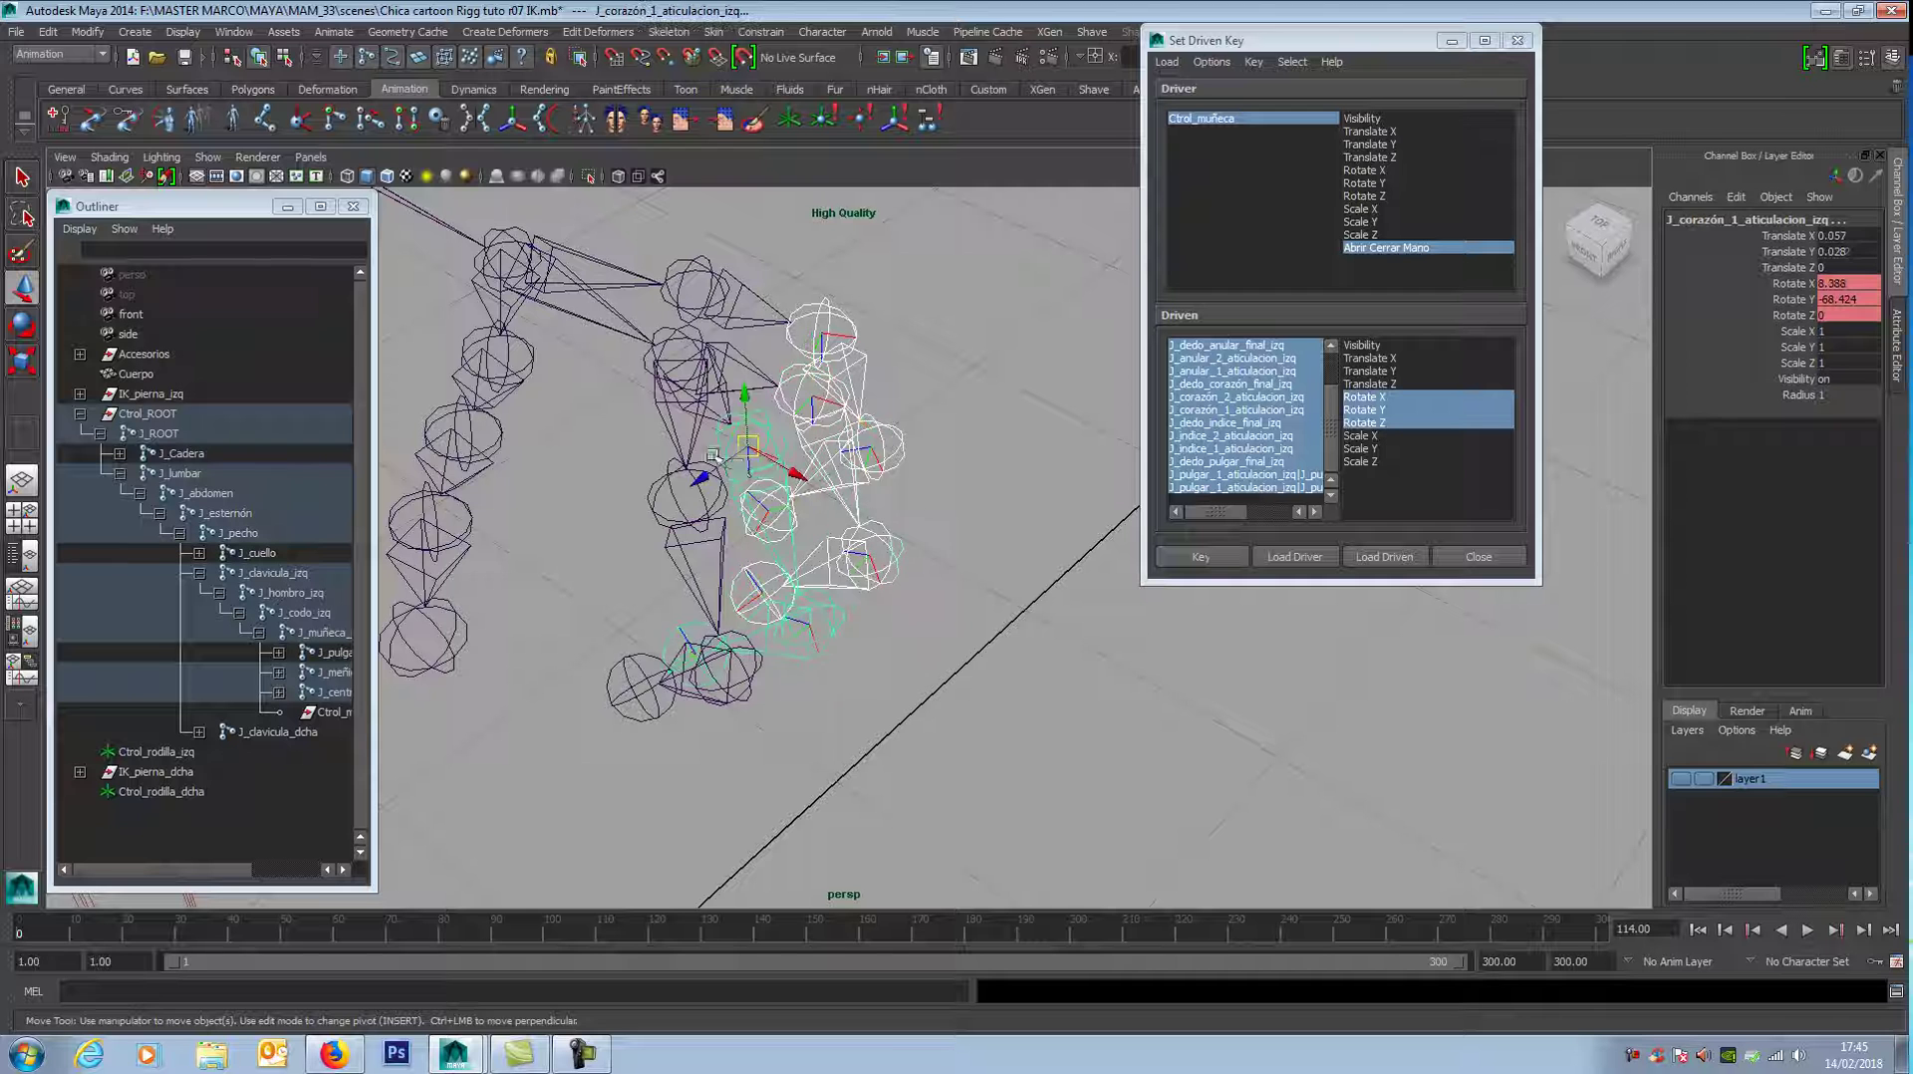
left_click(696, 513)
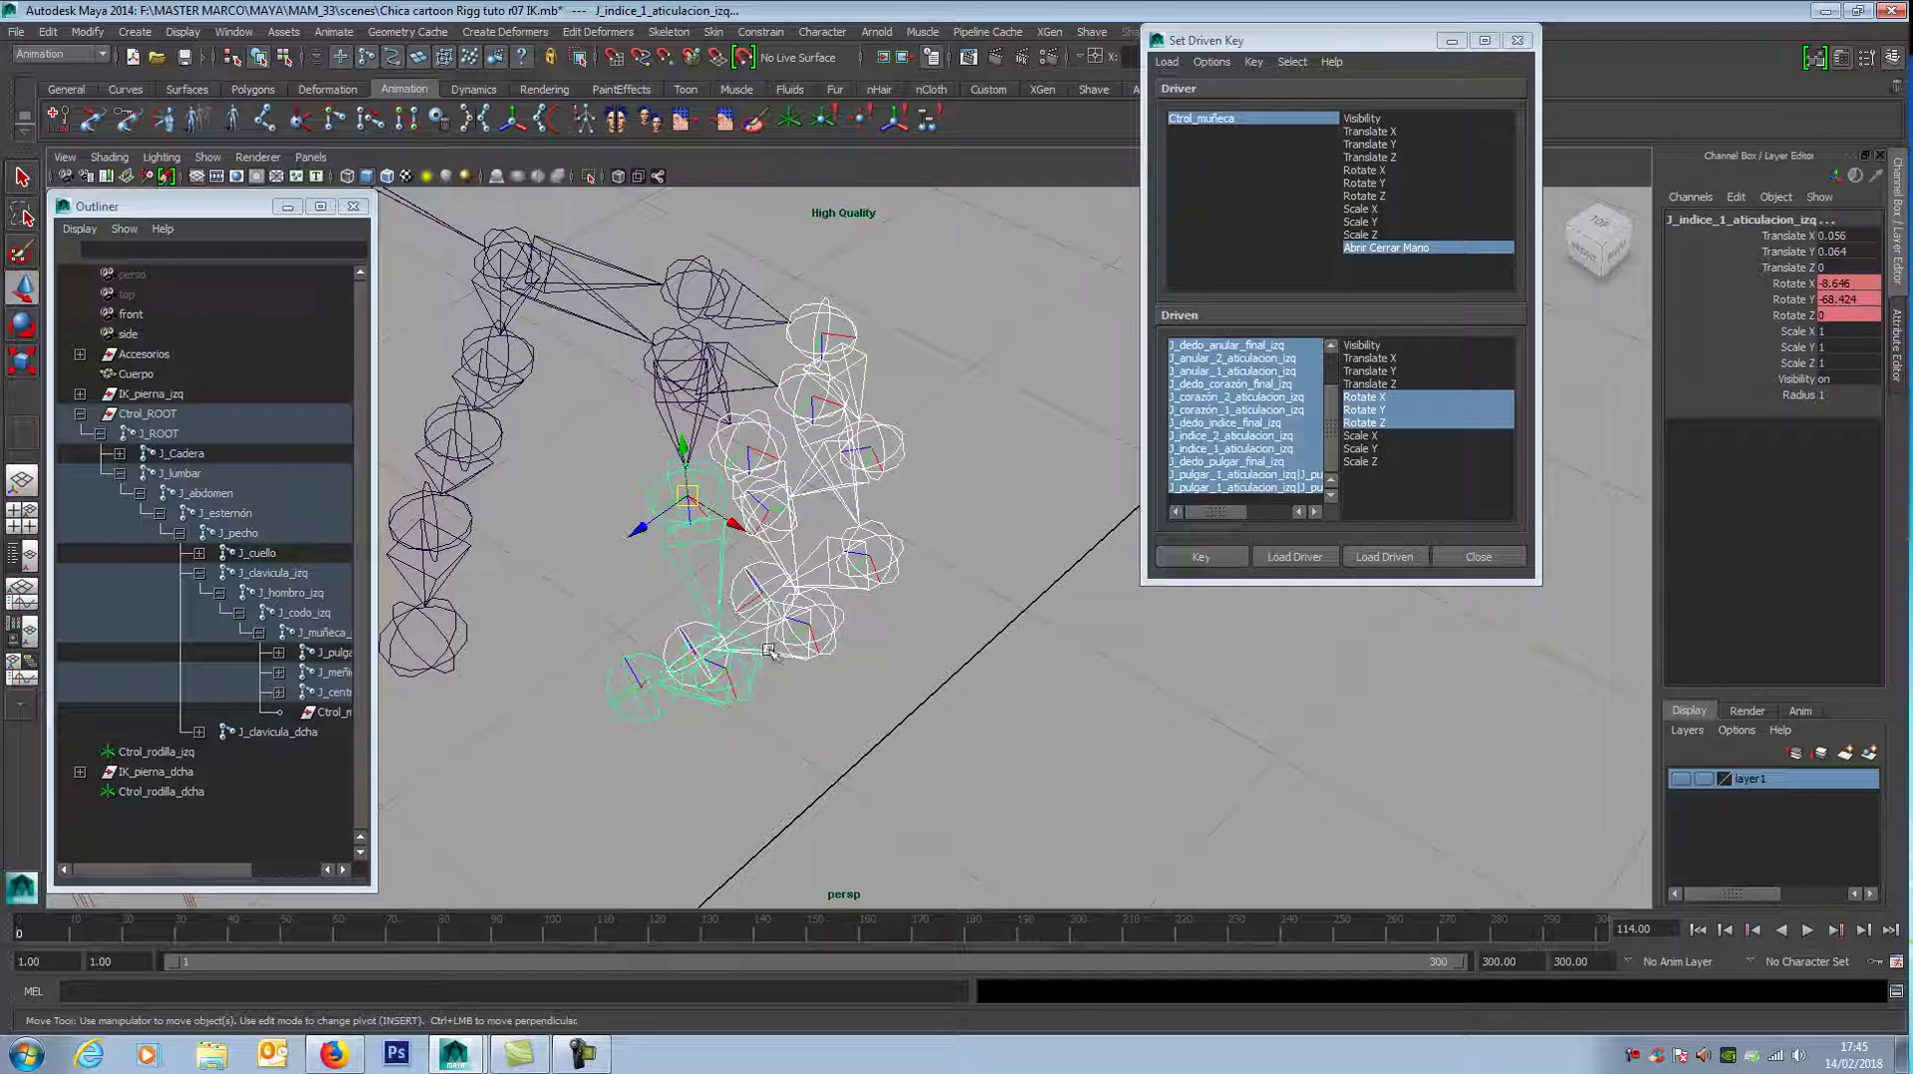
left_click_drag(872, 605, 941, 599, "alt")
mouse_move(942, 599)
middle_mouse_down("alt")
mouse_move(983, 568)
mouse_move(941, 586)
mouse_move(957, 590)
middle_mouse_up("alt")
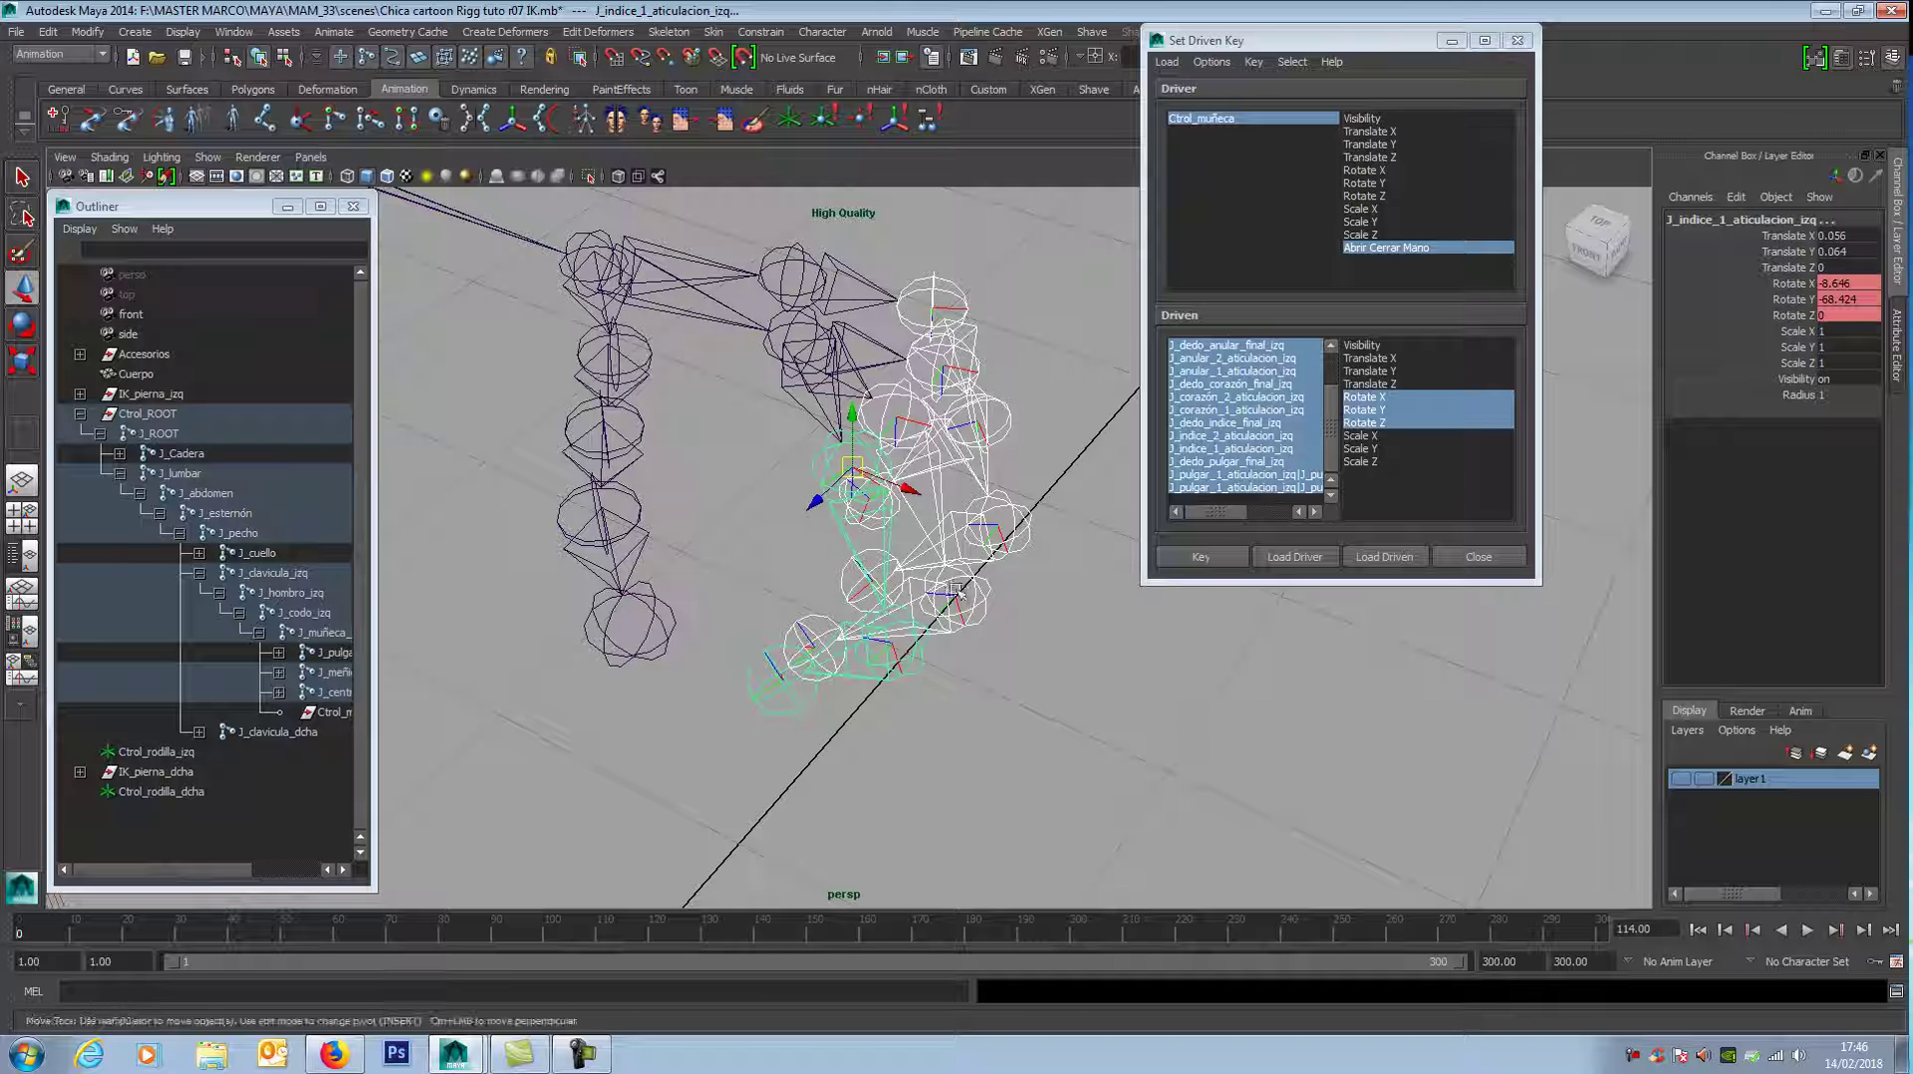
left_click(652, 620)
left_click(638, 546, "shift")
left_click(631, 448, "shift")
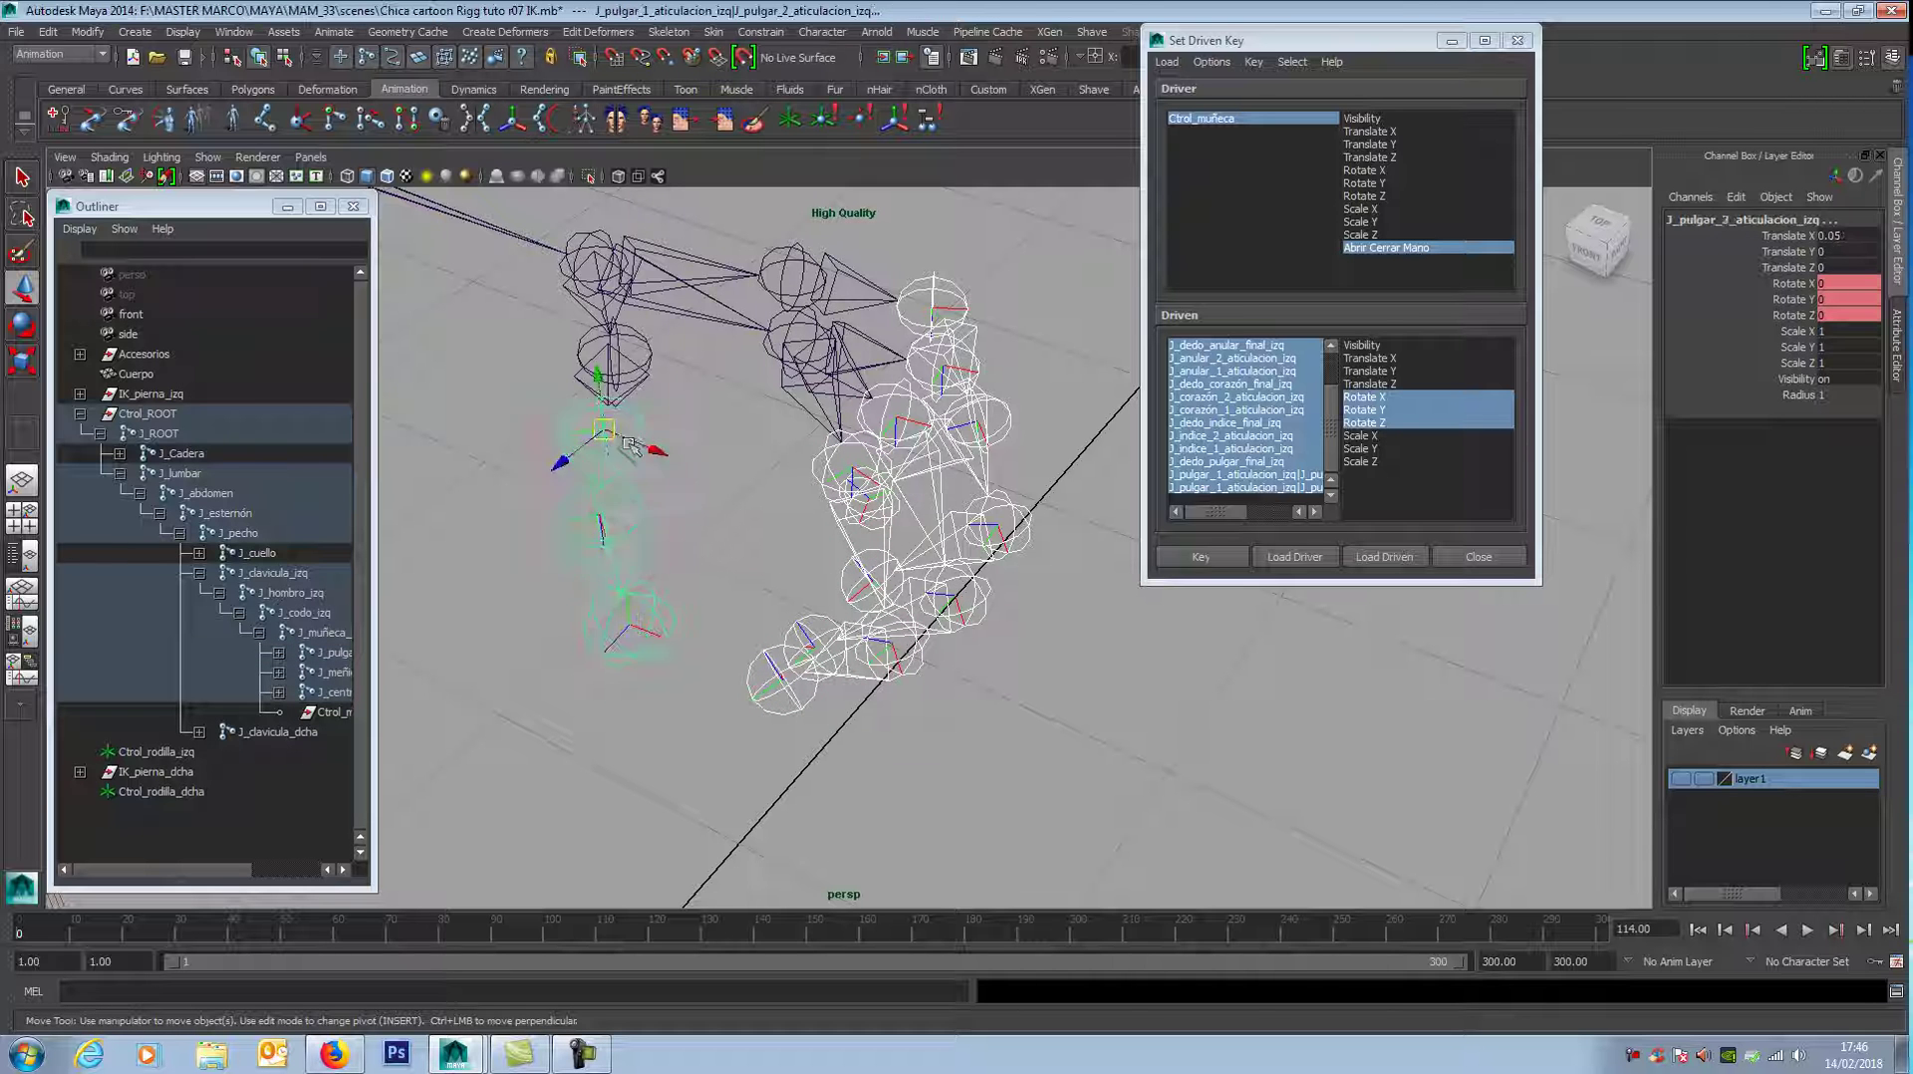
mouse_move(915, 690)
left_mouse_down("alt")
mouse_move(931, 675)
mouse_move(931, 719)
mouse_move(897, 714)
left_mouse_up("alt")
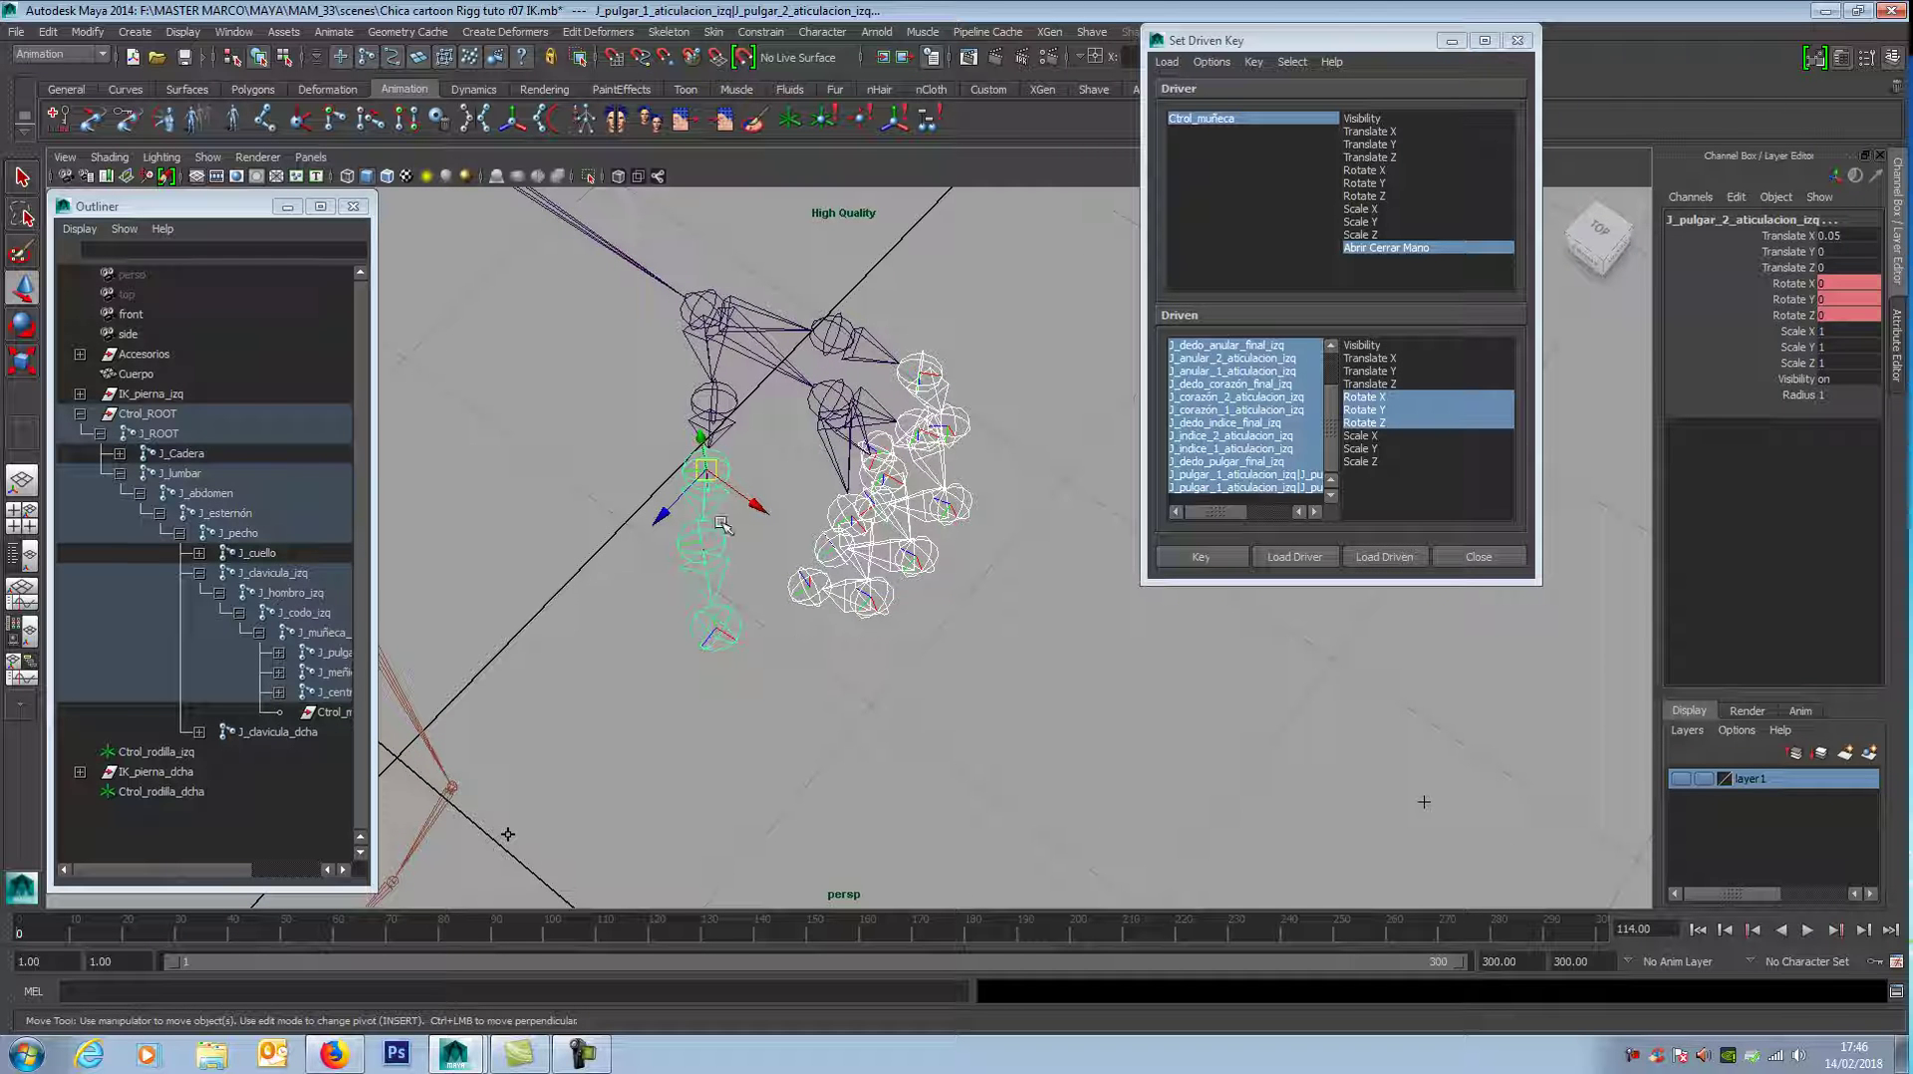
left_click(694, 560)
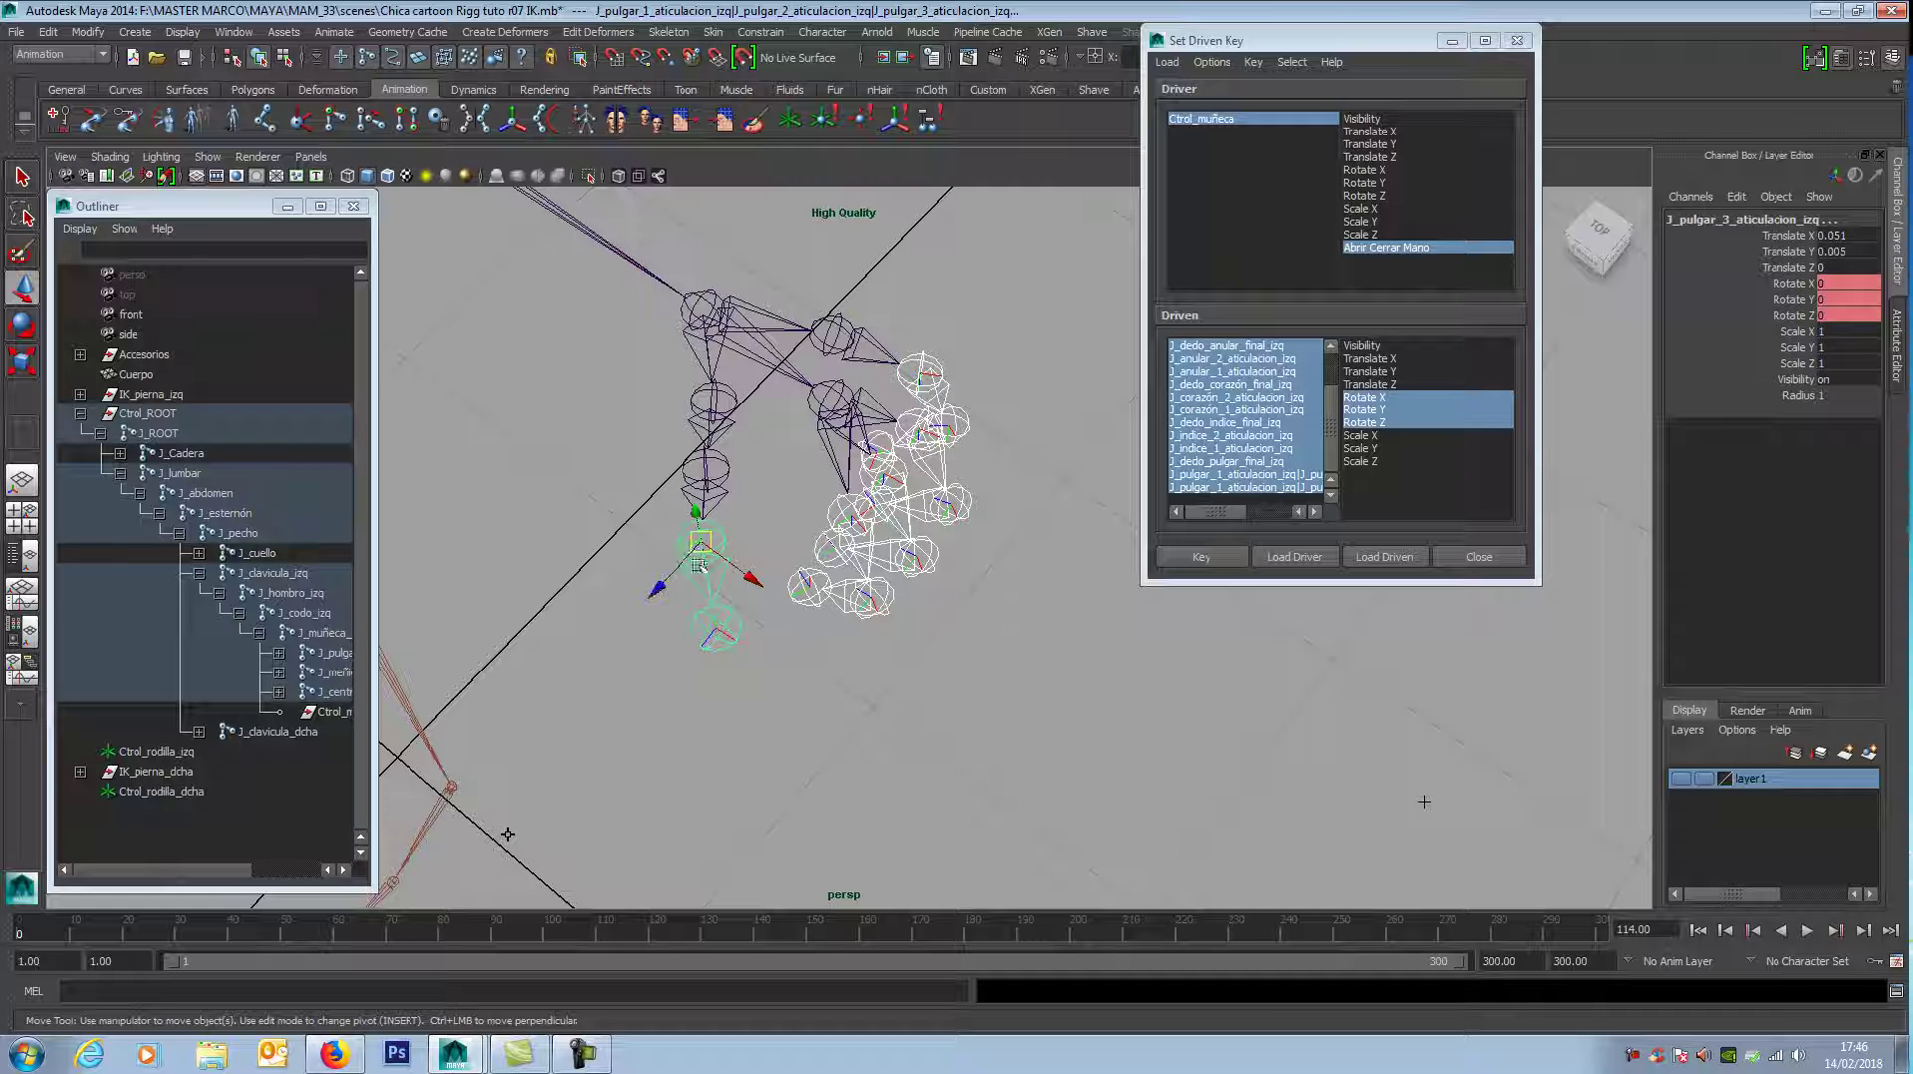
left_click(704, 636)
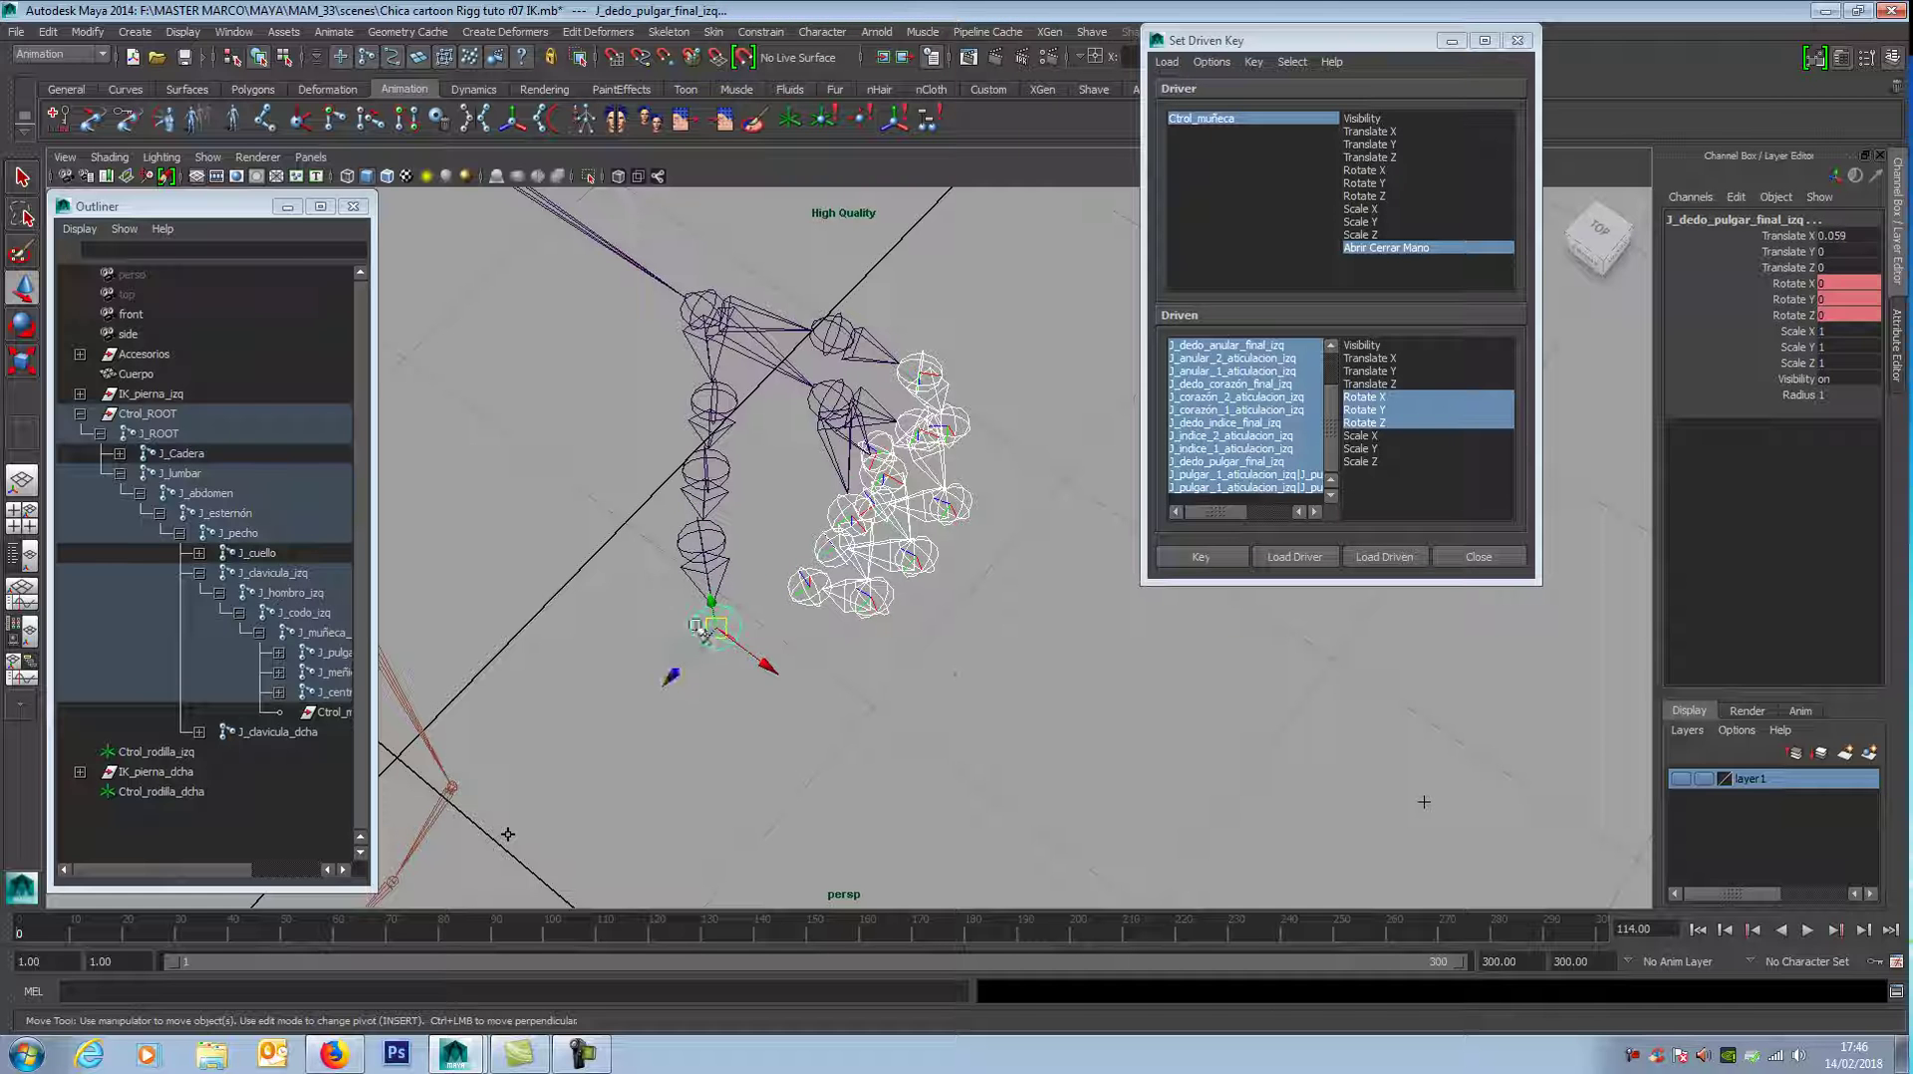
Step: Rotate the selected finger base joints together to about -102 degrees in Y to close the fingers toward the palm
left_click(846, 520)
middle_click_drag(980, 617, 1034, 659, "alt")
scroll(987, 666, "up", 2)
key("e")
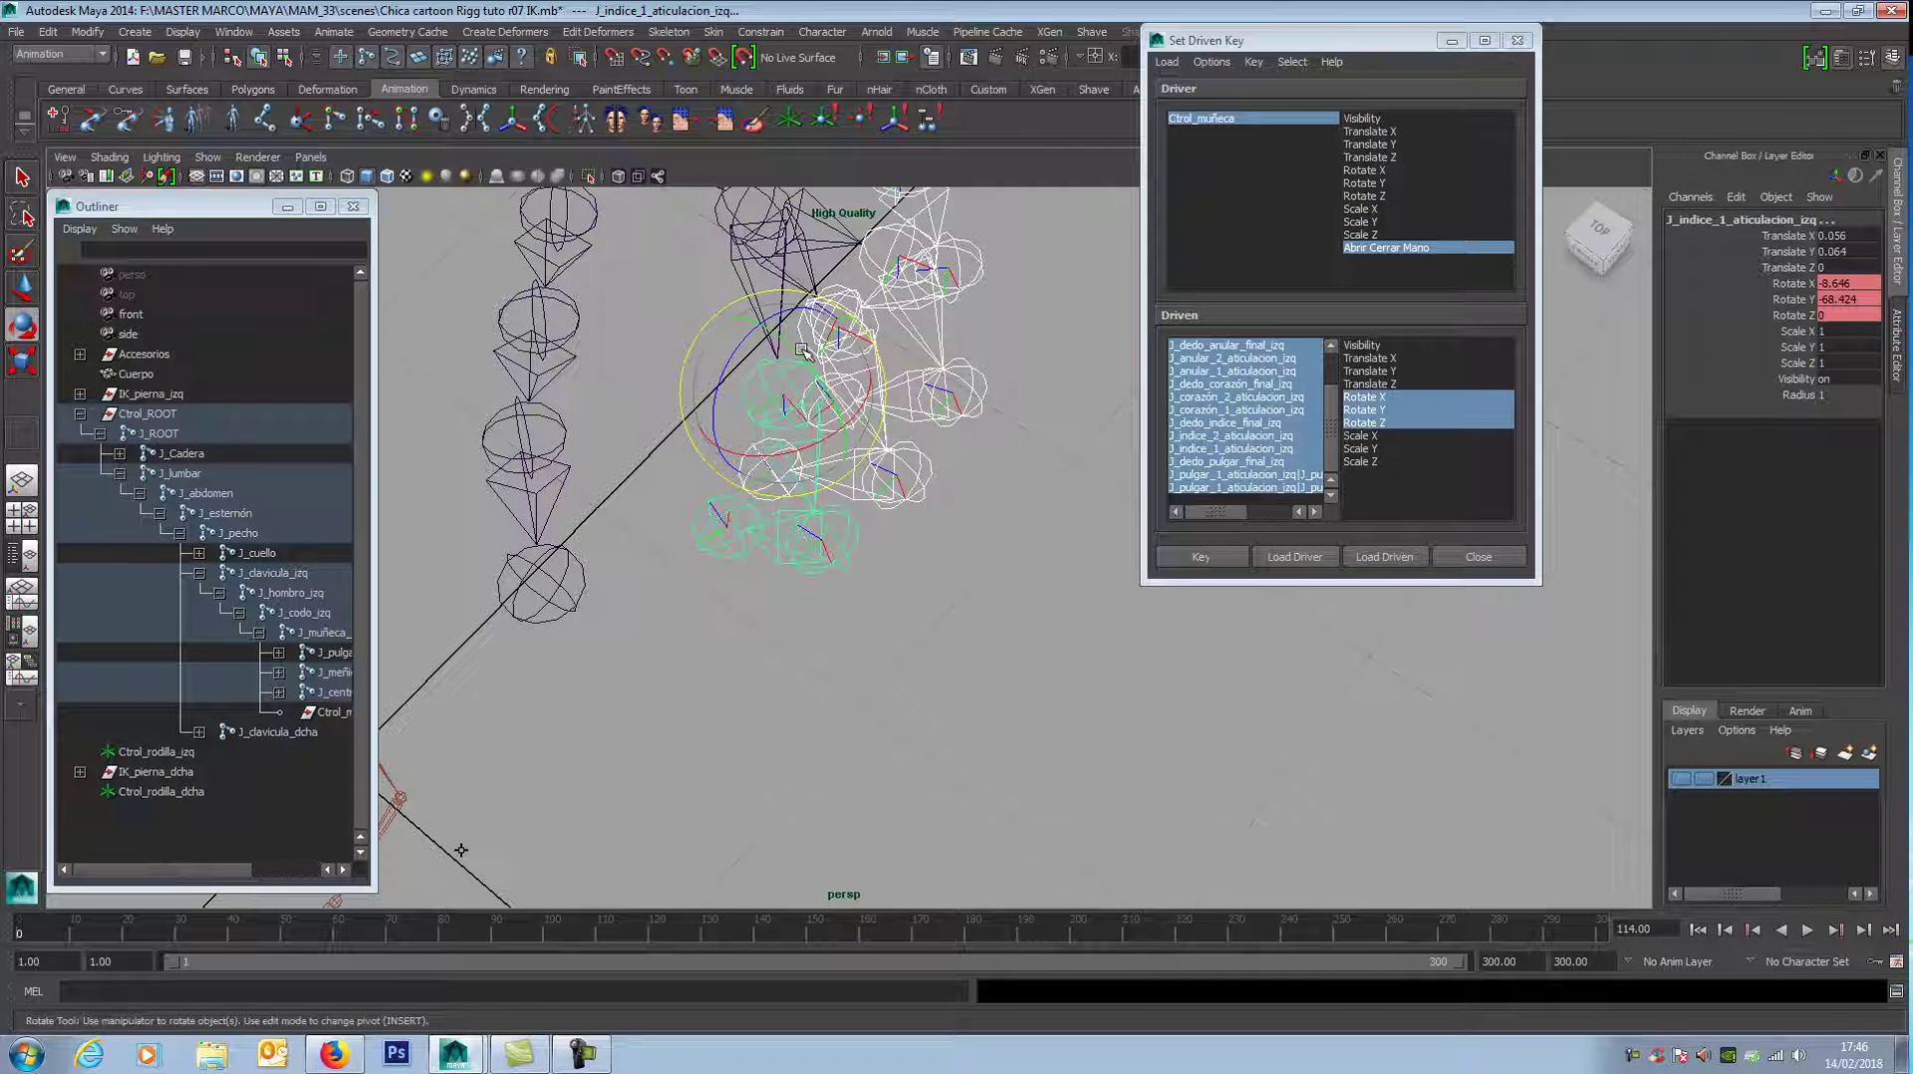
left_click_drag(798, 349, 817, 402)
middle_click_drag(990, 430, 988, 536, "alt")
scroll(987, 597, "down", 3)
scroll(998, 605, "down", 6)
scroll(999, 617, "up", 10)
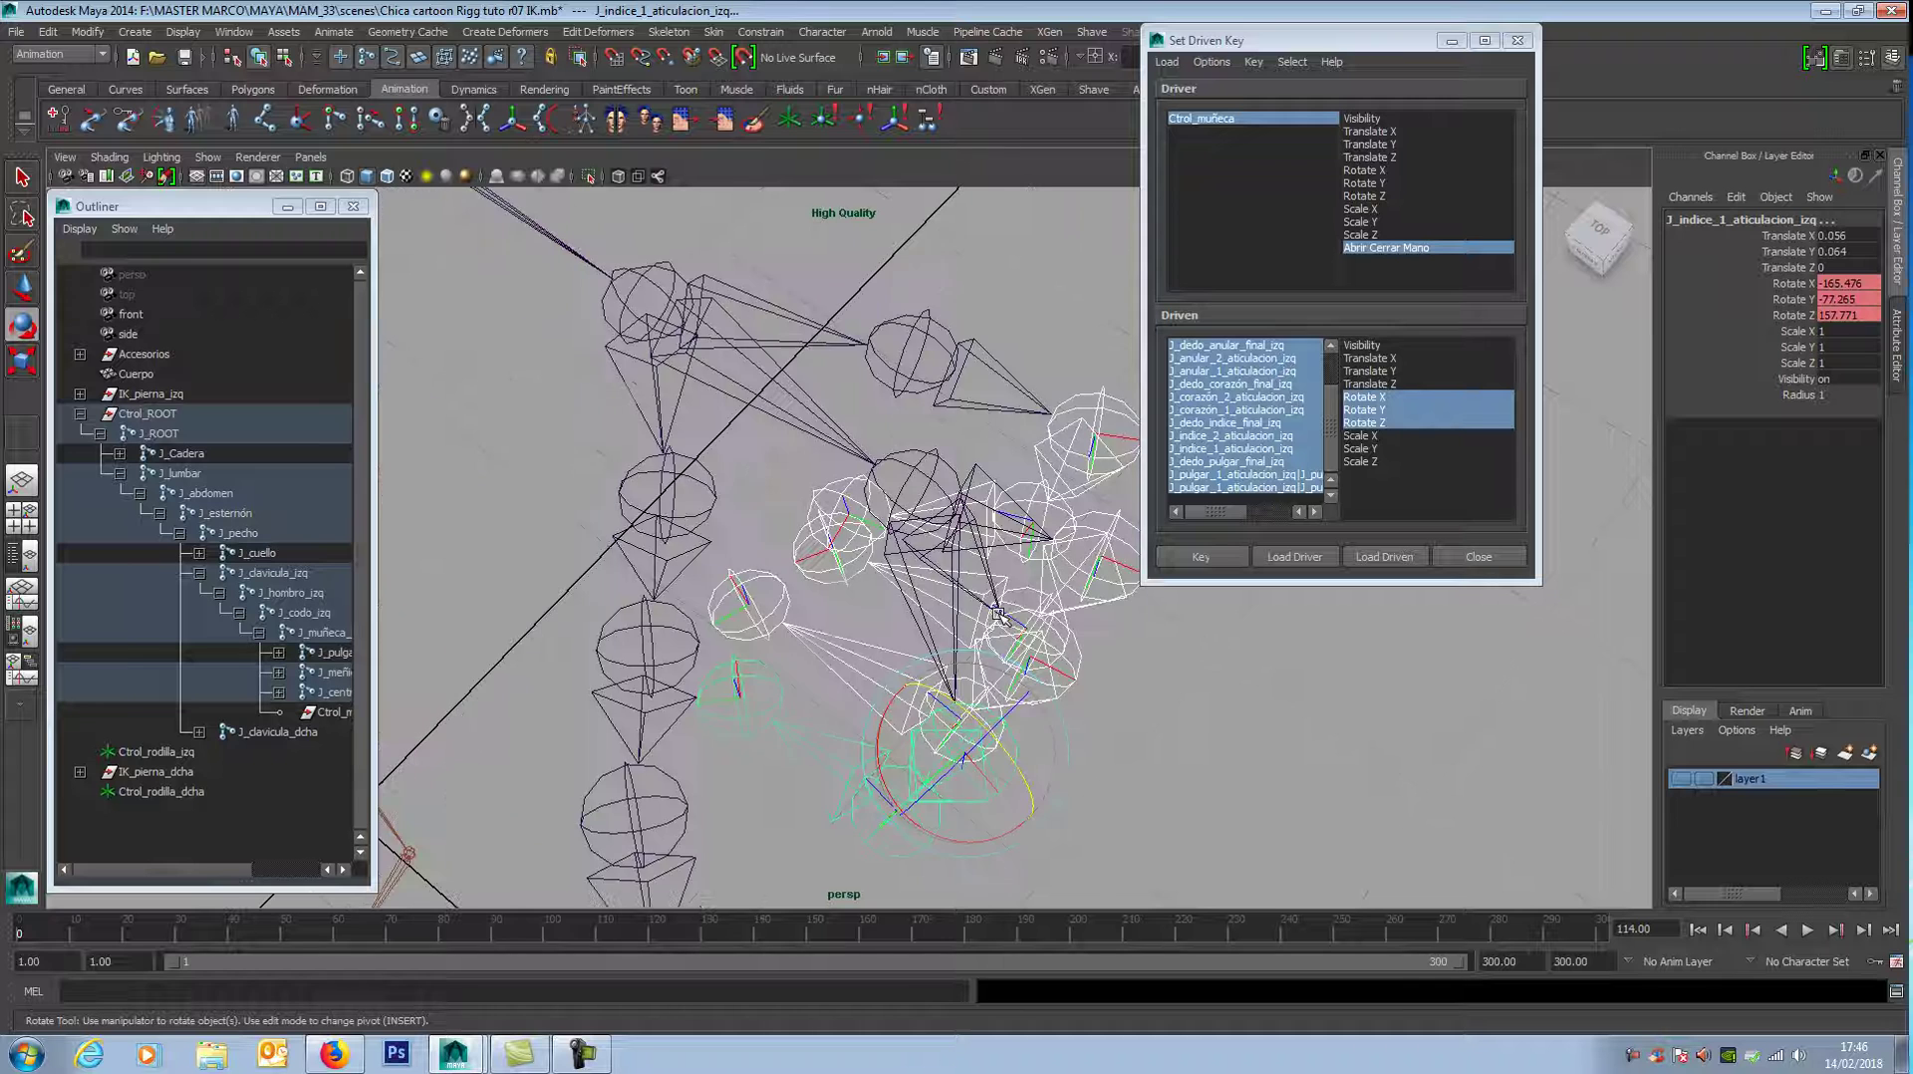
scroll(1084, 674, "down", 3)
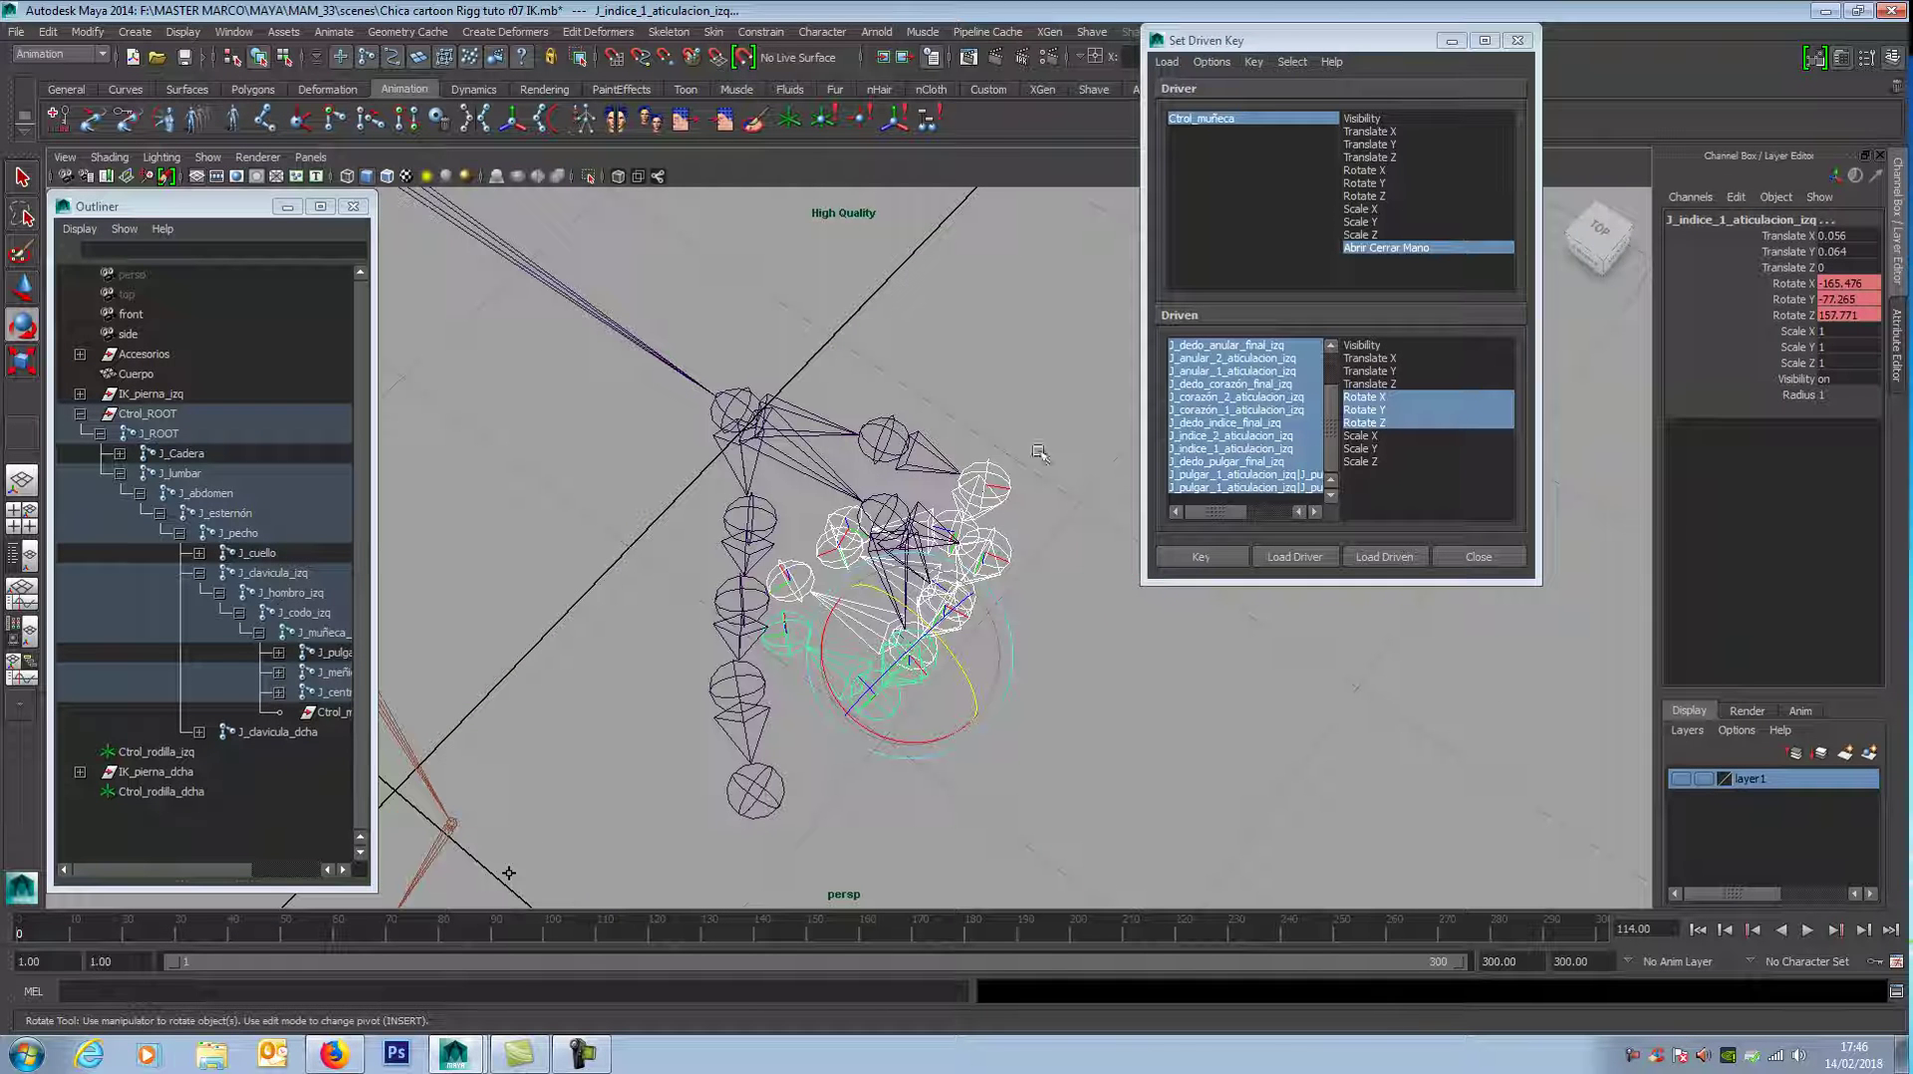
Step: Move the Set Driven Key window clear of the hand and rotate the little finger's base joint to about 21.7 degrees in X
left_click_drag(1277, 42, 1404, 73)
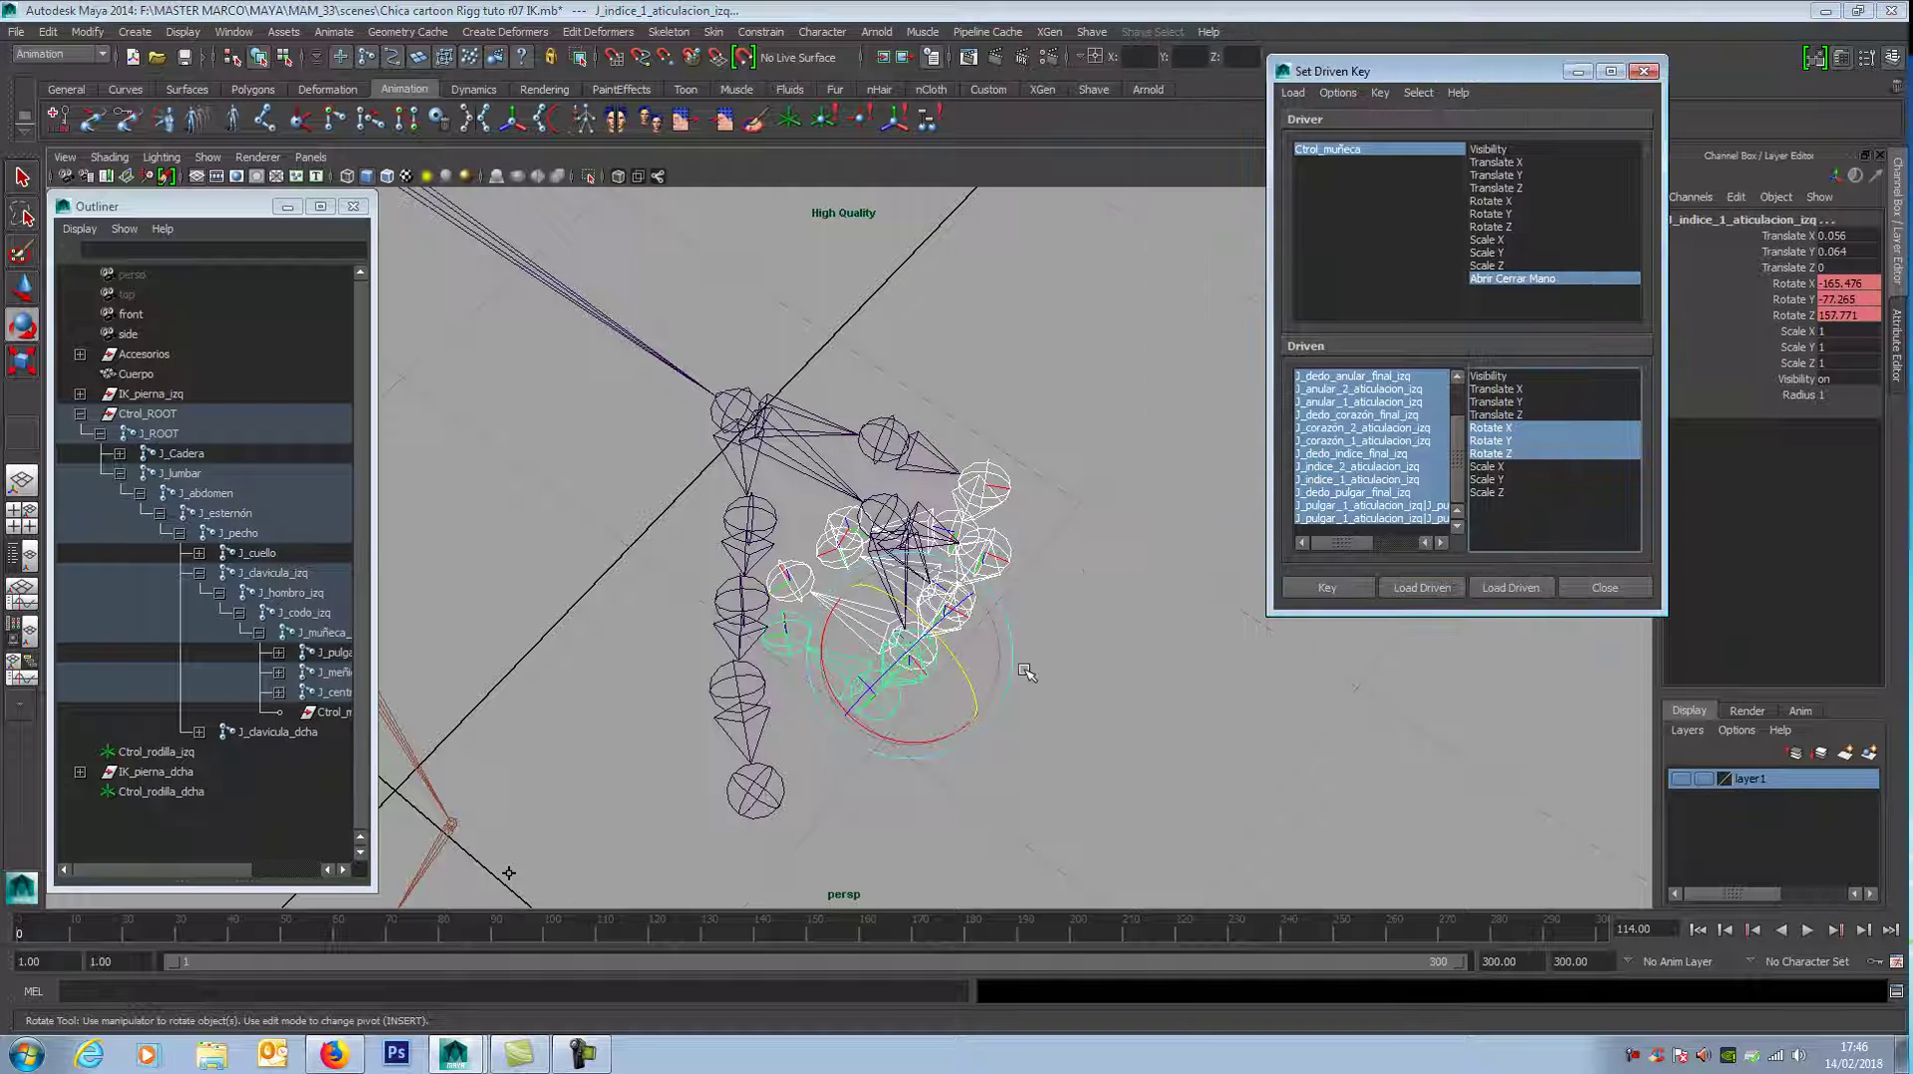
left_click_drag(1026, 673, 880, 604, "alt")
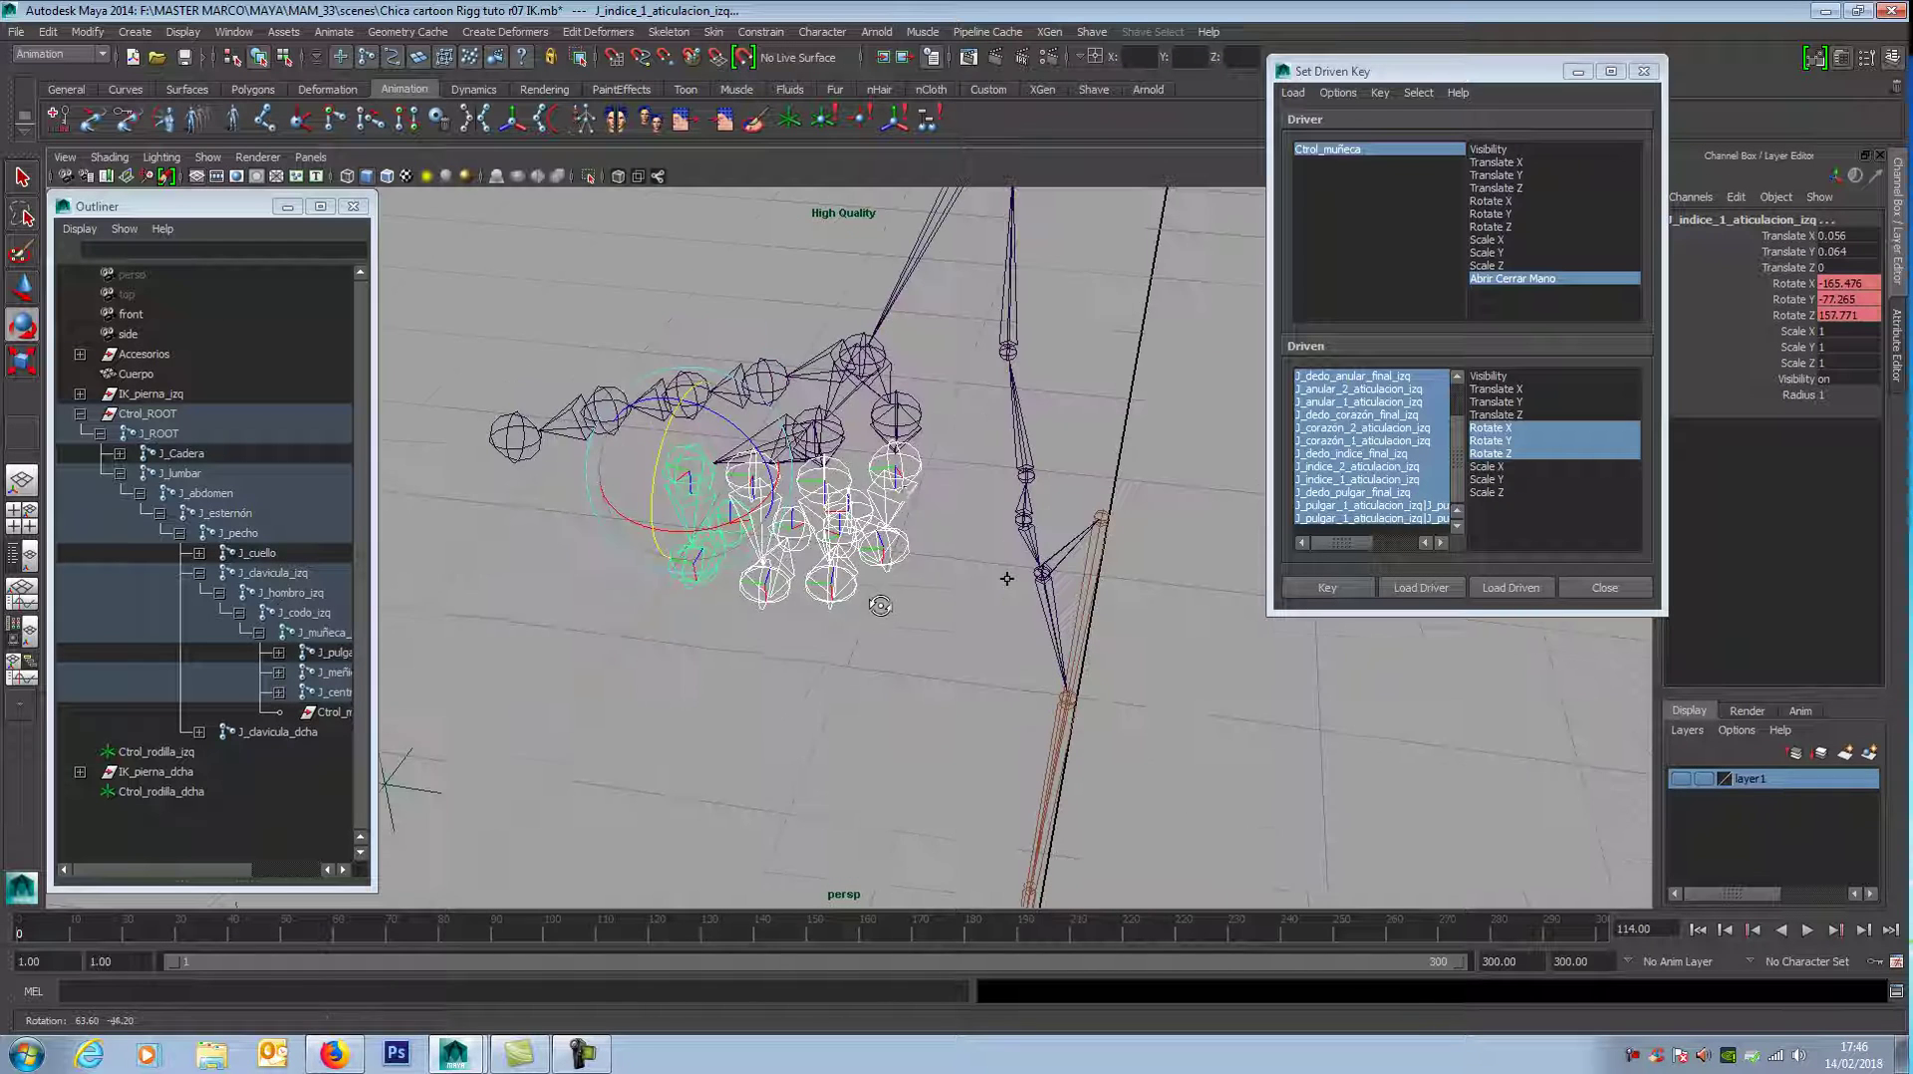
left_click(908, 469)
left_click_drag(969, 509, 892, 660)
mouse_move(947, 453)
left_mouse_down()
mouse_move(894, 490)
mouse_move(949, 459)
left_mouse_up()
left_click(892, 488, "shift")
left_click_drag(900, 645, 1014, 735, "alt")
left_click(1041, 388)
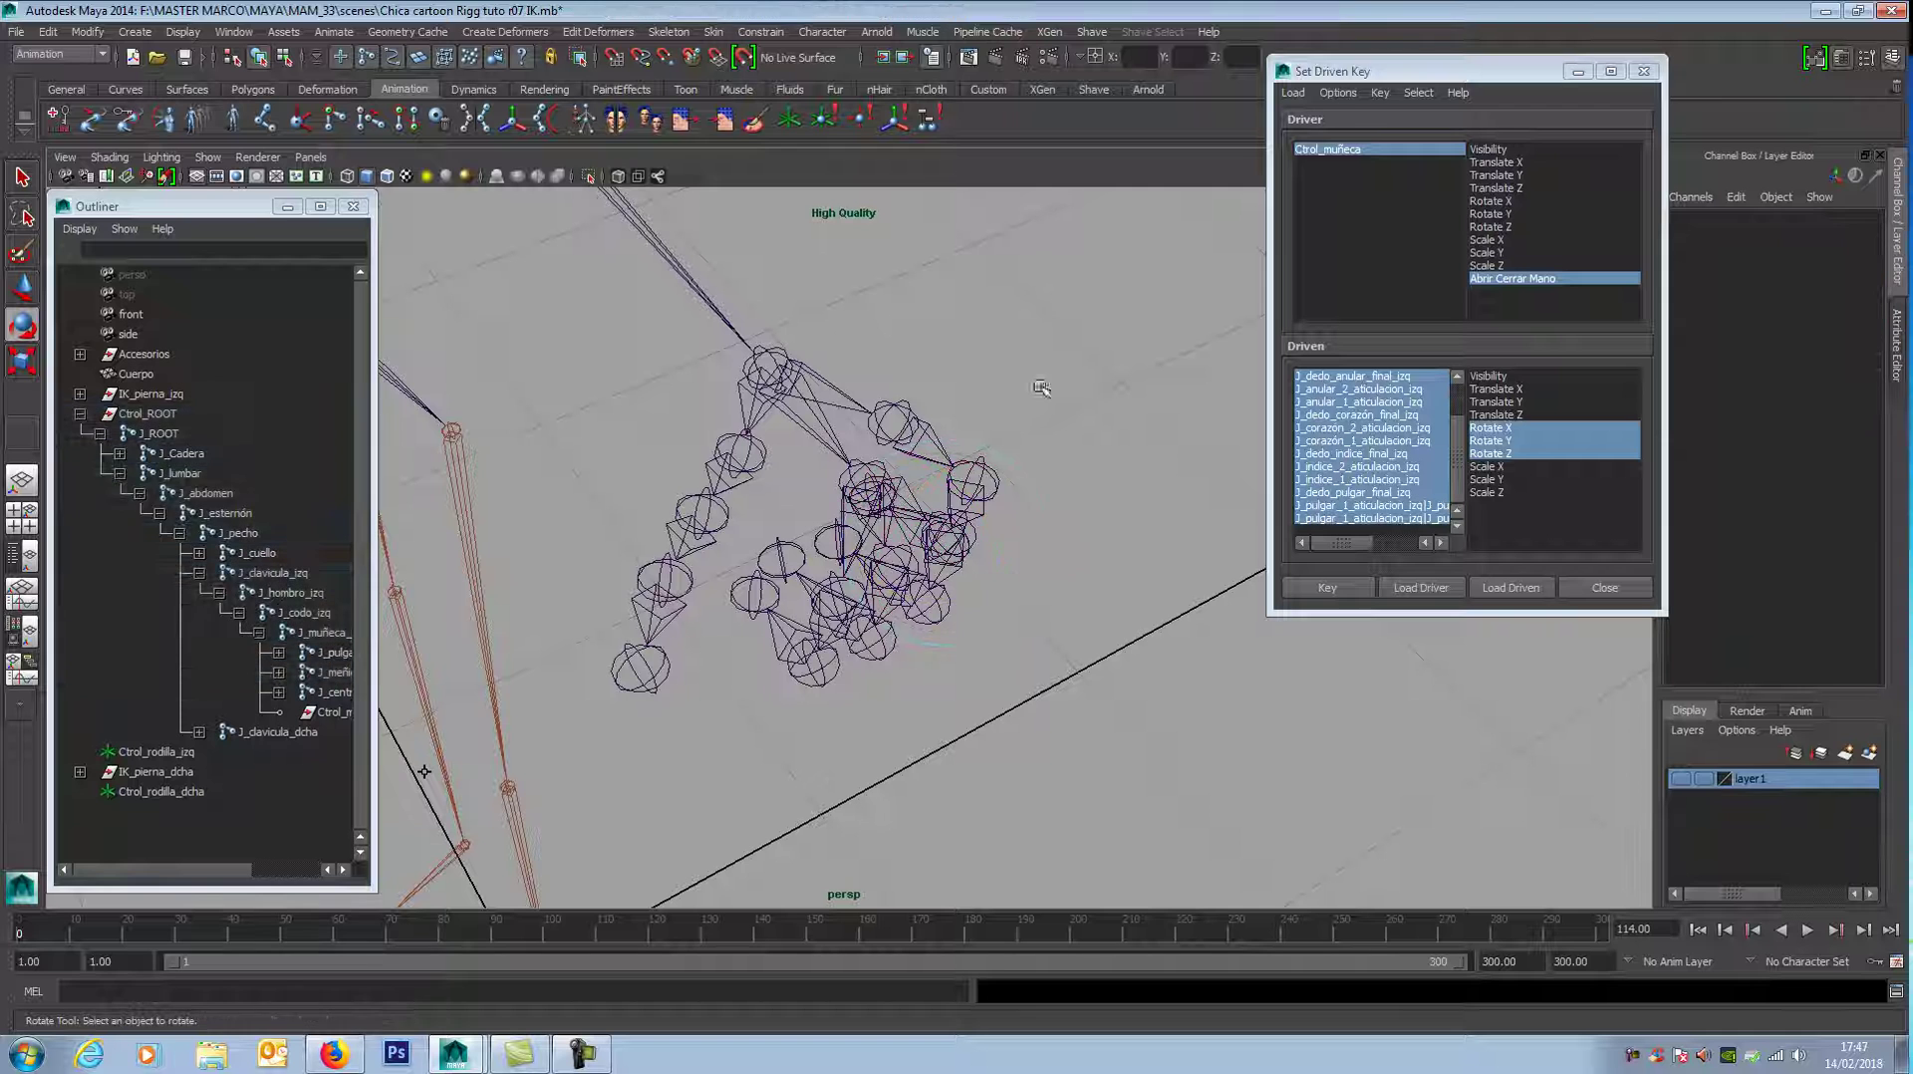
left_click(965, 556)
left_click_drag(976, 635, 981, 487, "alt")
left_click_drag(973, 411, 988, 464)
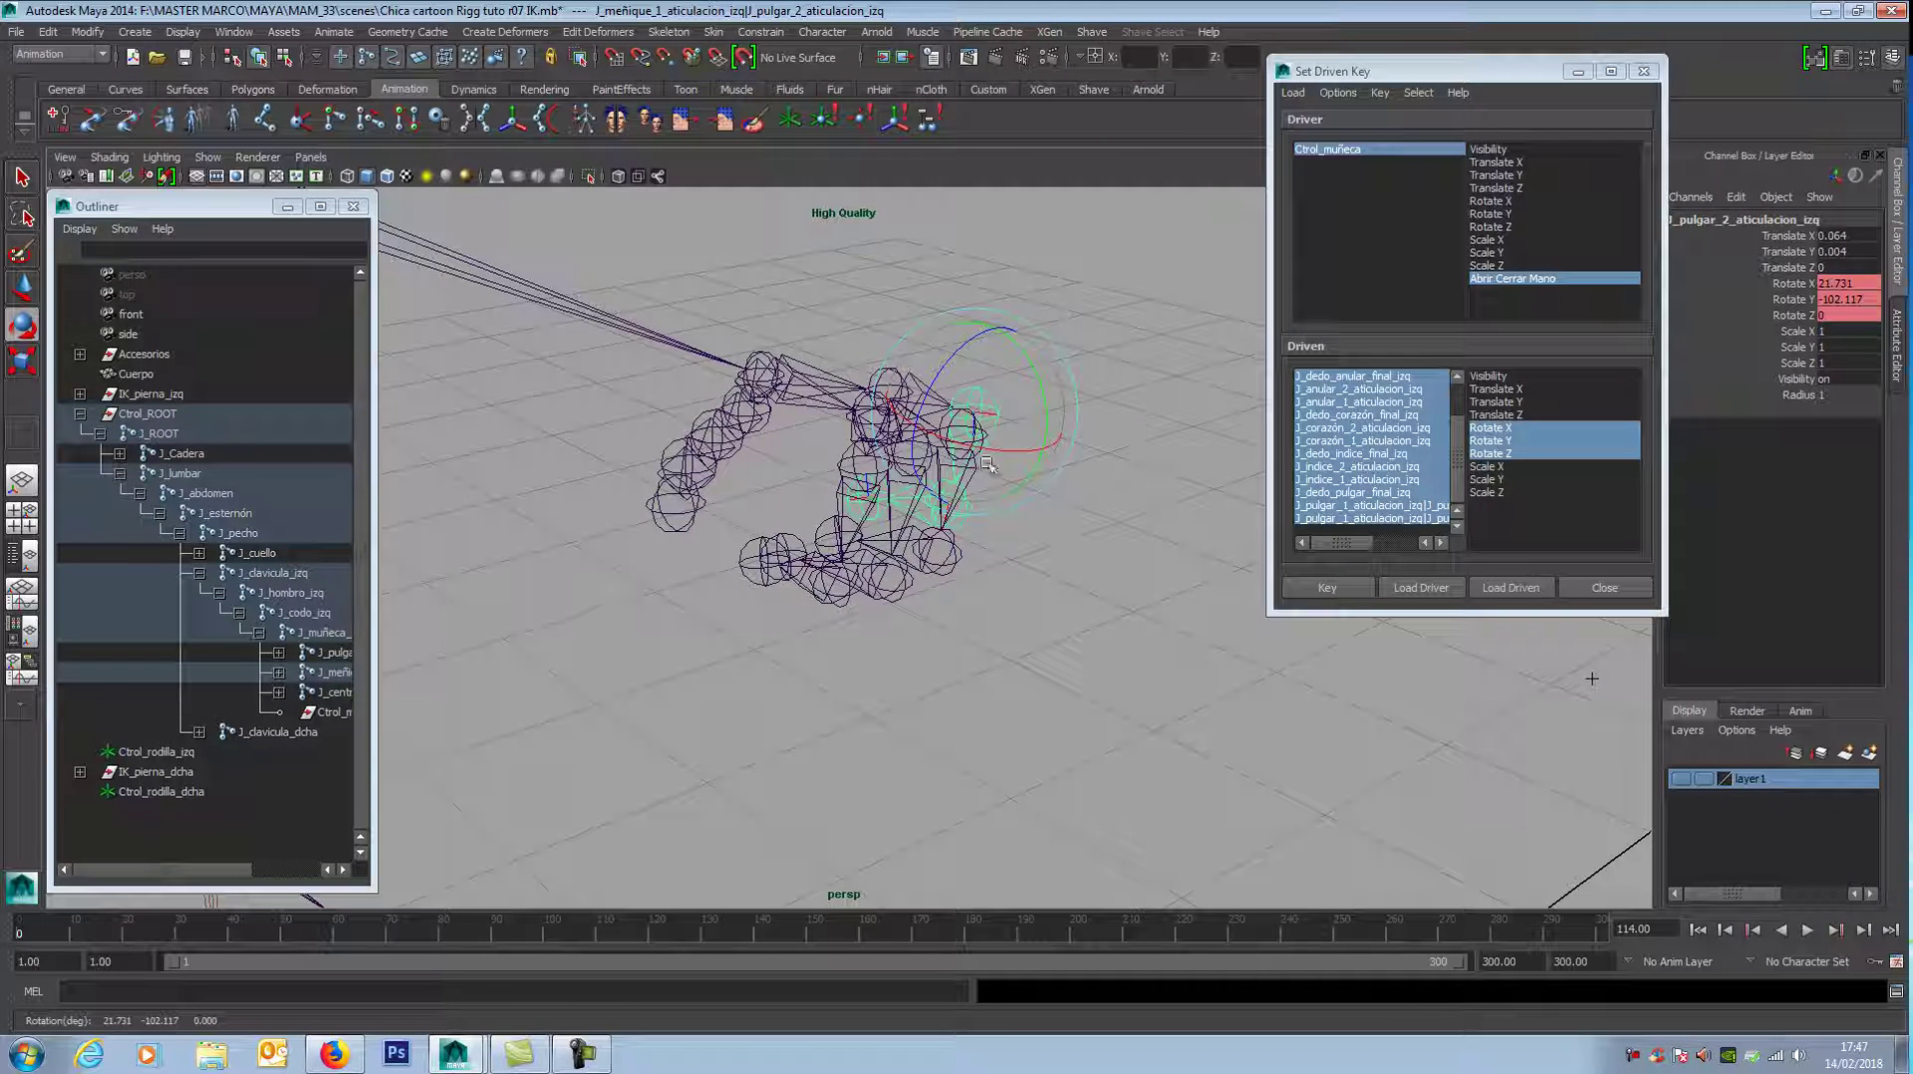
Step: Select the base joints of the little, ring and middle fingers and rotate them together to refine the fist
key("w")
left_click(930, 486)
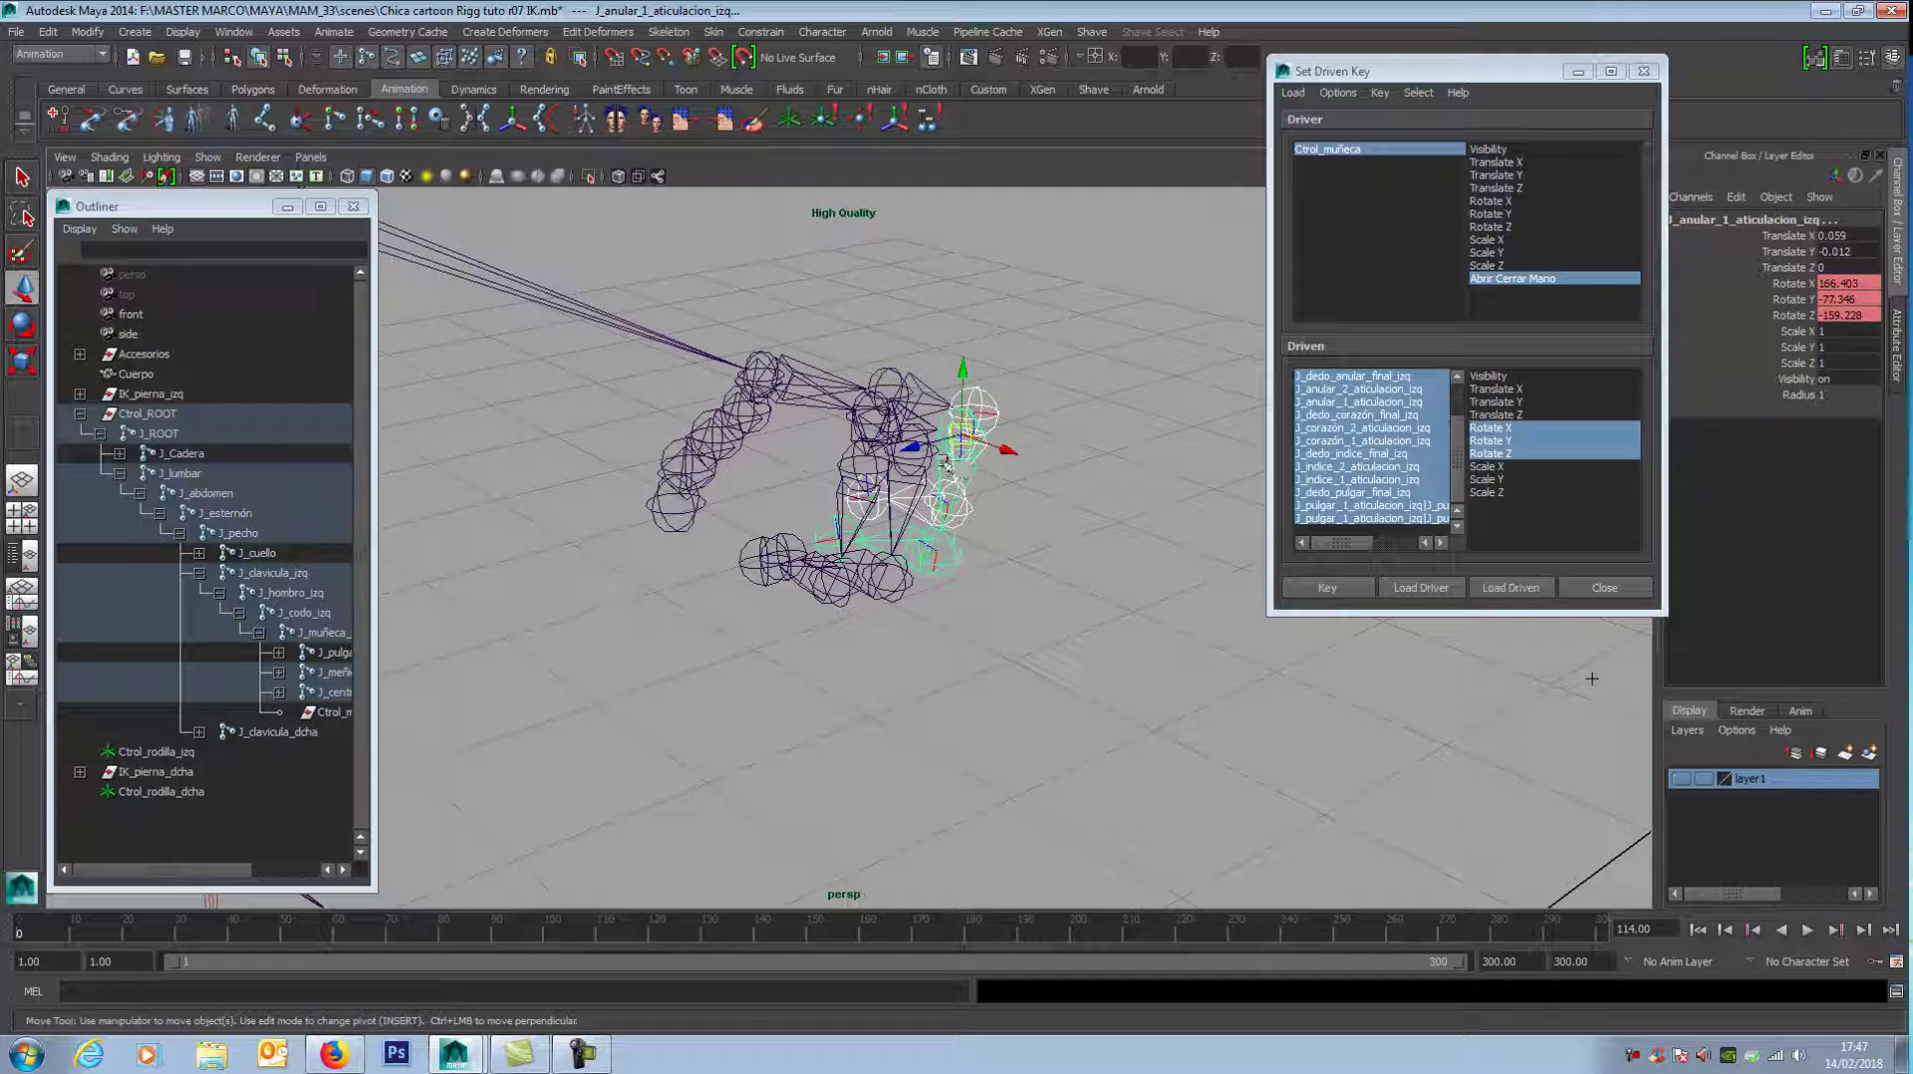
left_click(885, 482)
left_click_drag(1043, 594, 956, 613, "alt")
key("e")
left_click_drag(837, 488, 628, 595, "alt")
left_click_drag(776, 446, 775, 450)
left_click_drag(1011, 607, 1046, 529, "alt")
Step: Select the second joints of the little, ring, middle and index fingers and curl them inward, bringing the index joint to about -77.9 degrees in Y
left_click(961, 522)
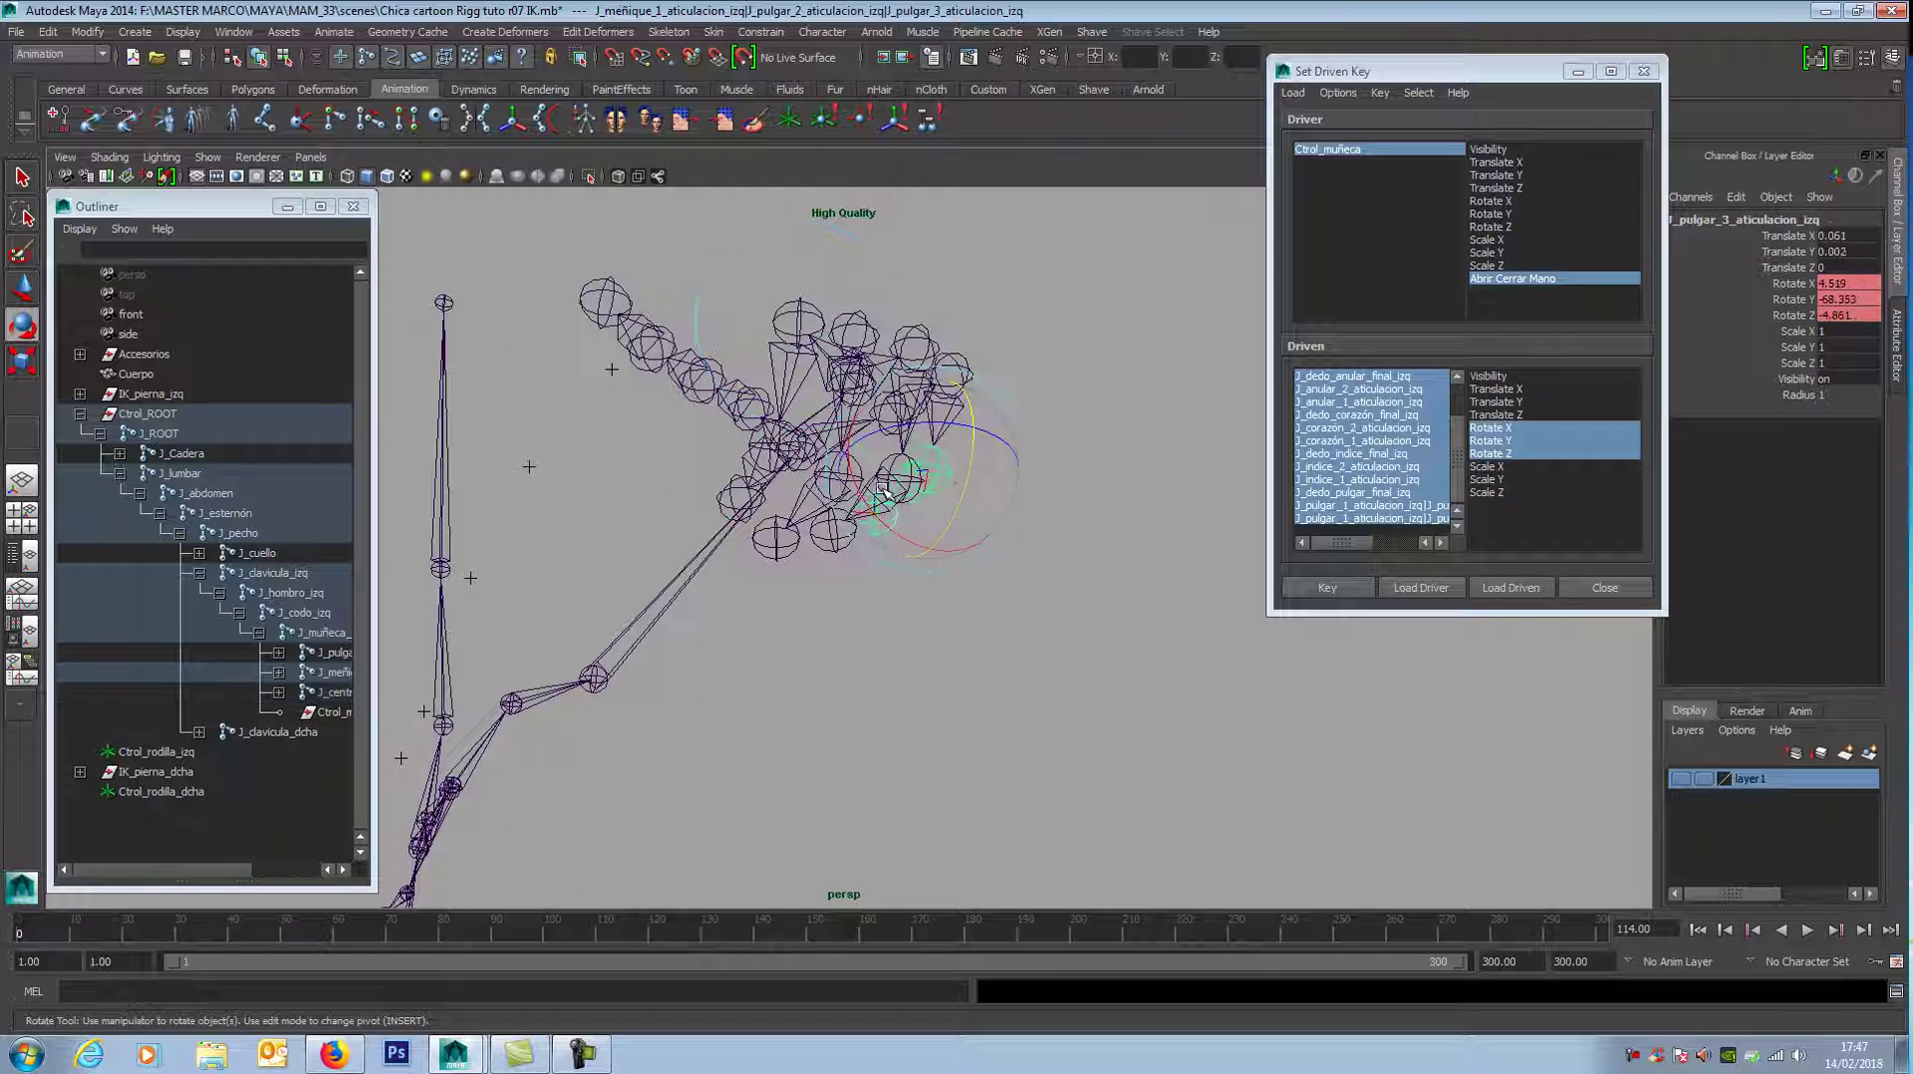
key("w")
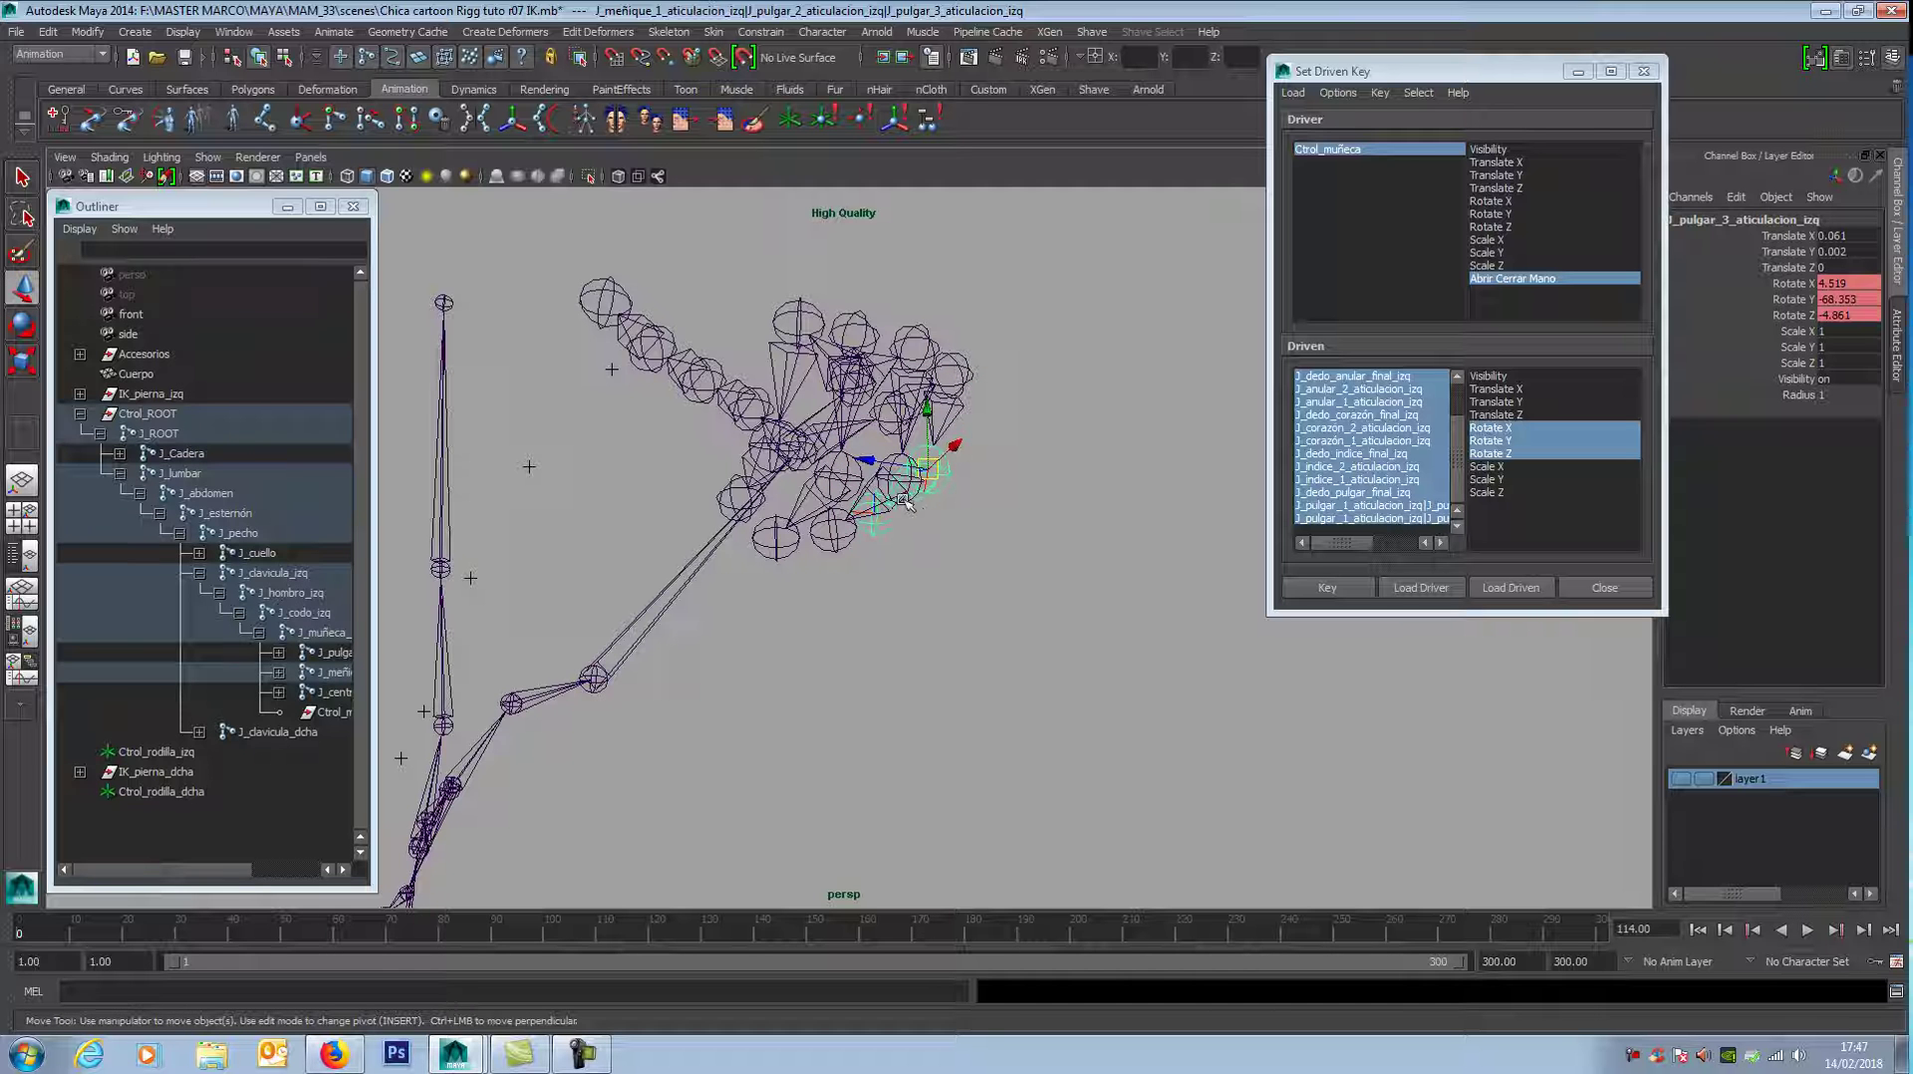
left_click(902, 501, "shift")
left_click(823, 492, "shift")
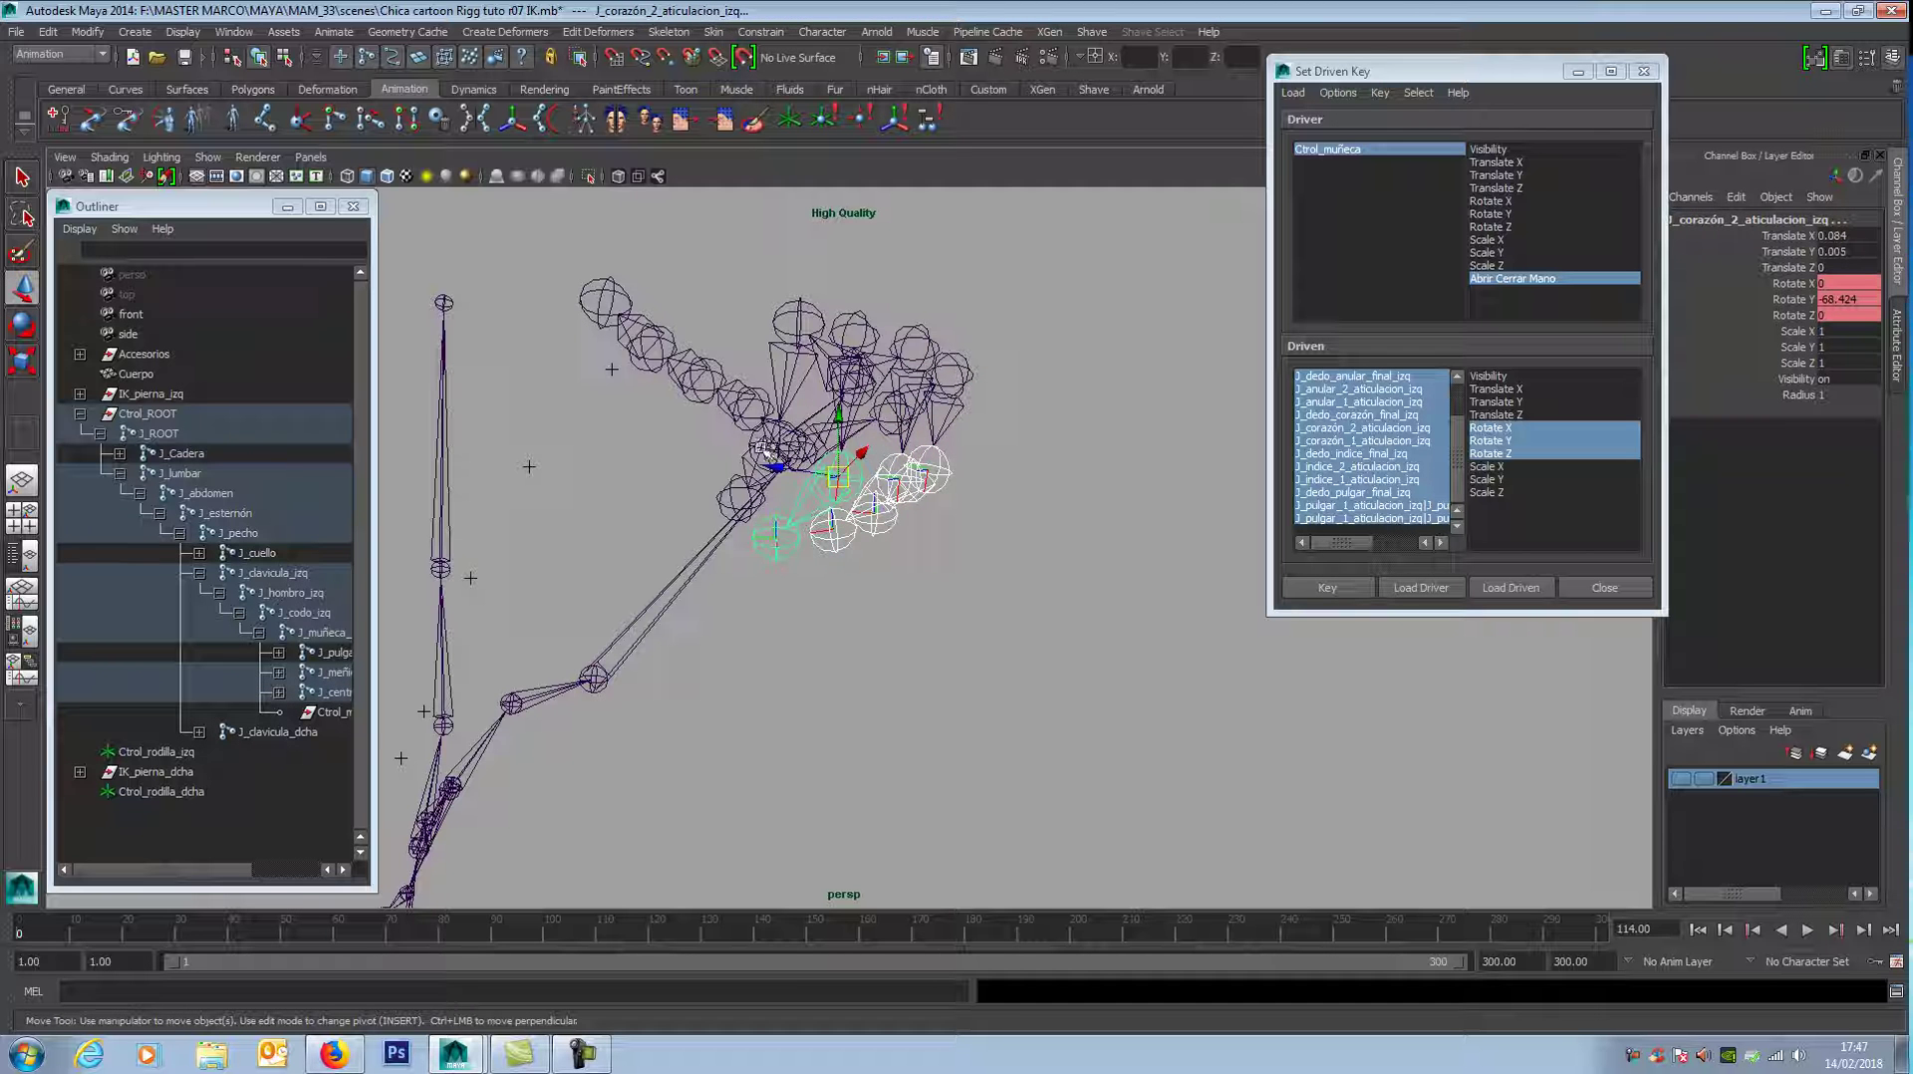
left_click(764, 449, "shift")
left_click_drag(1007, 570, 1069, 634, "alt")
key("e")
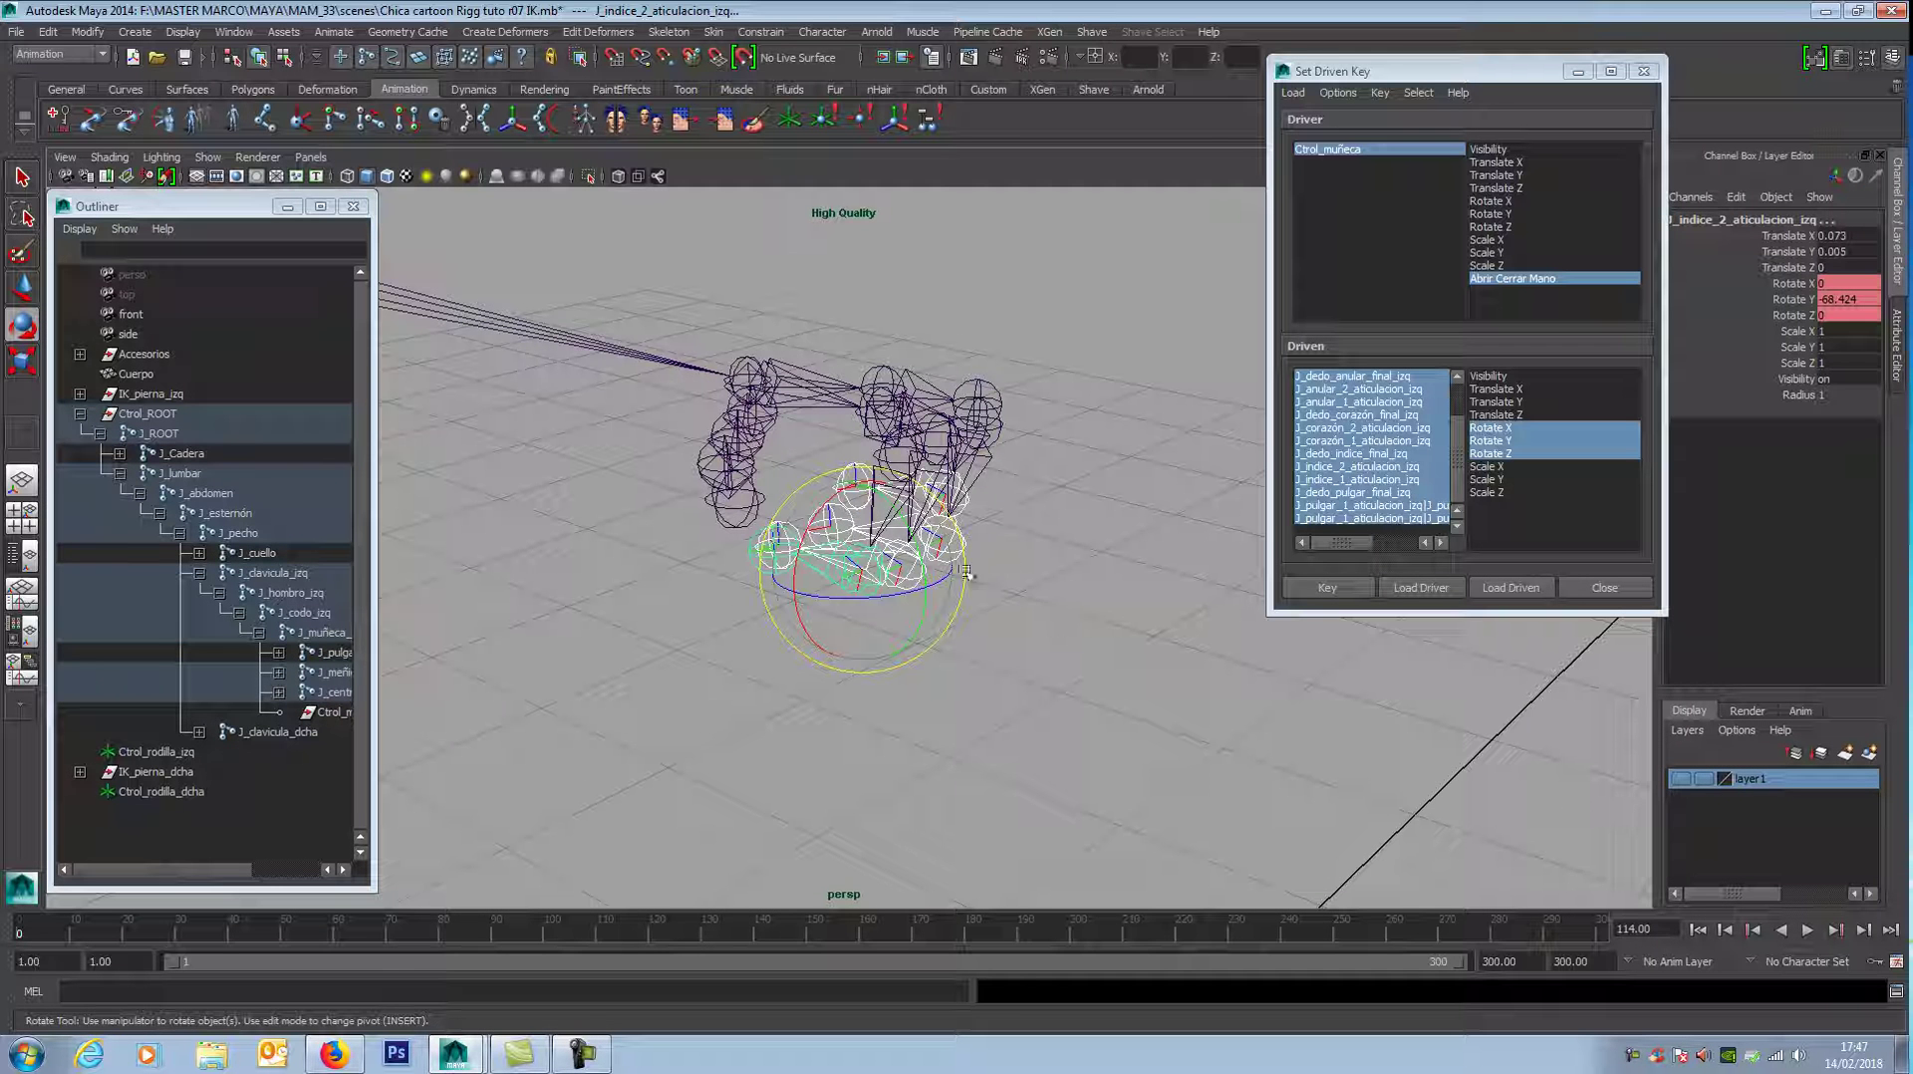
left_click_drag(922, 618, 919, 556)
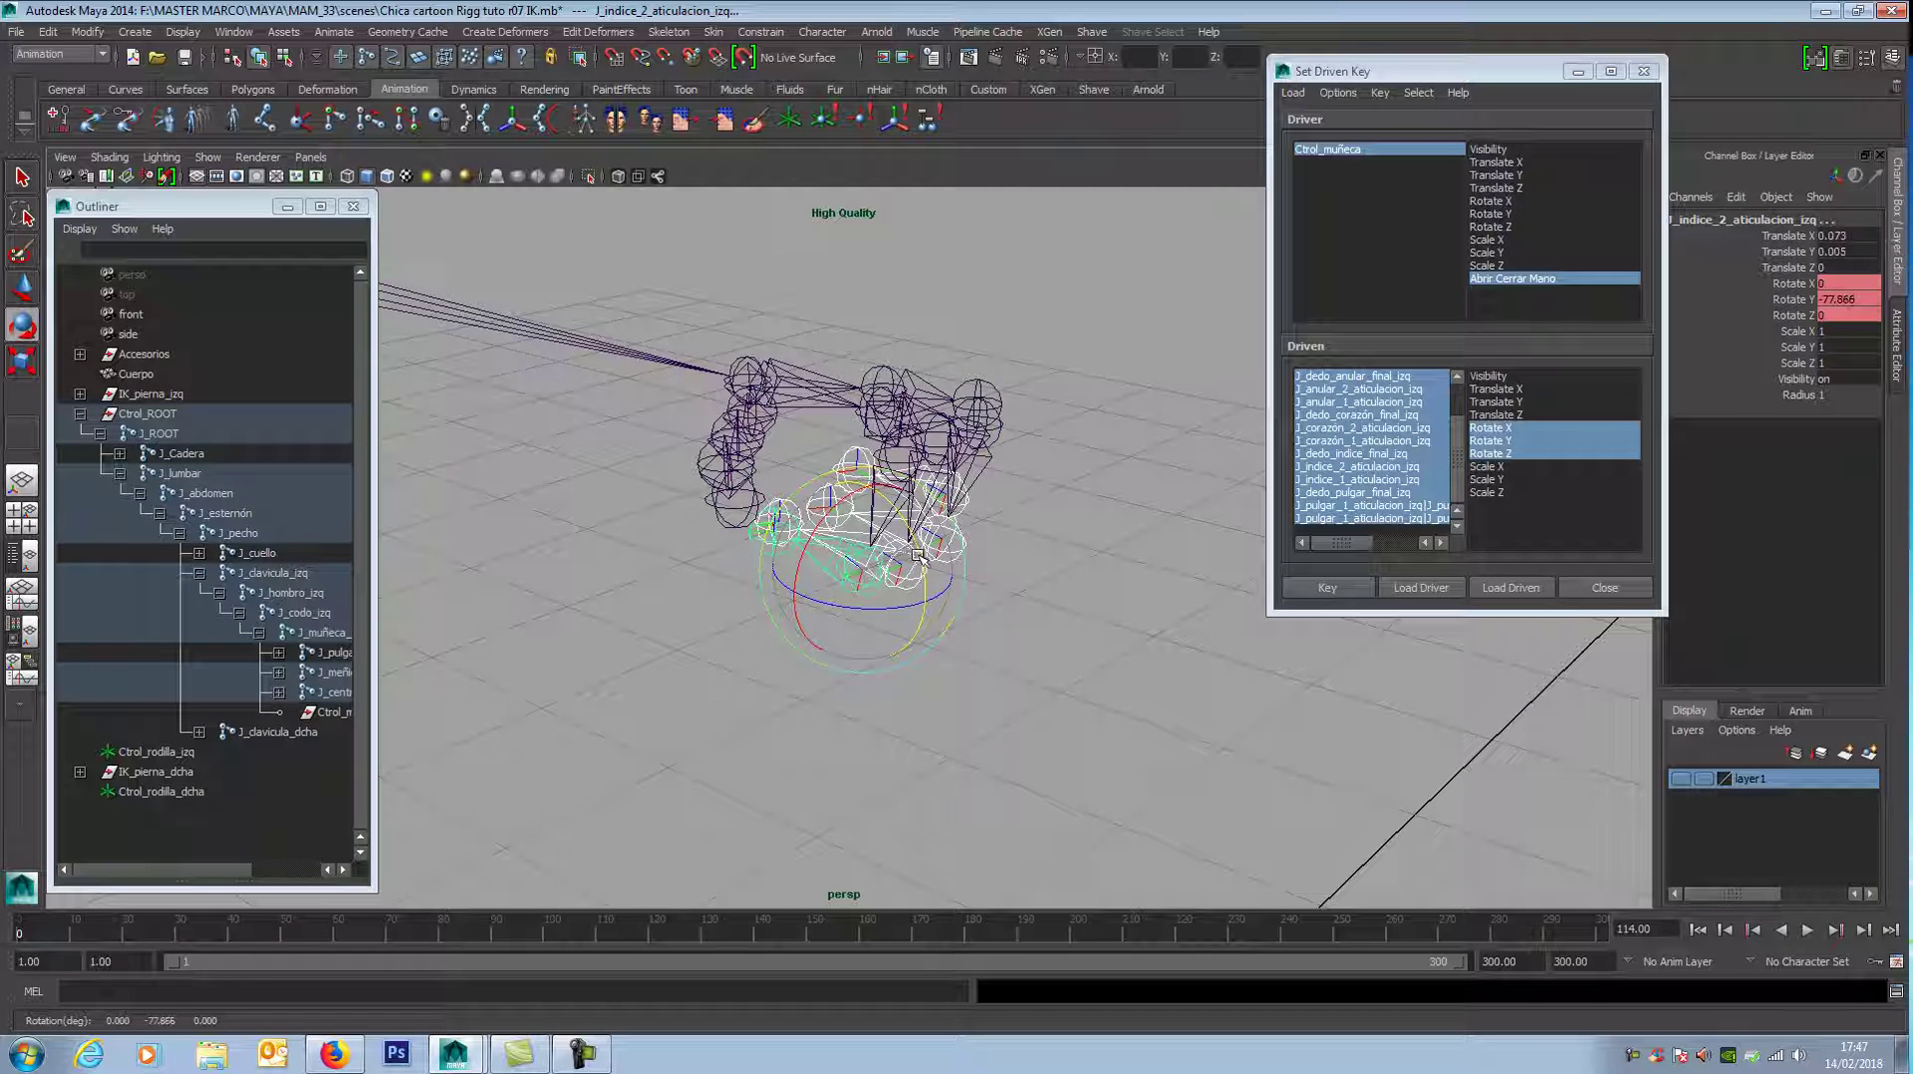
left_click_drag(1033, 575, 1084, 619, "alt")
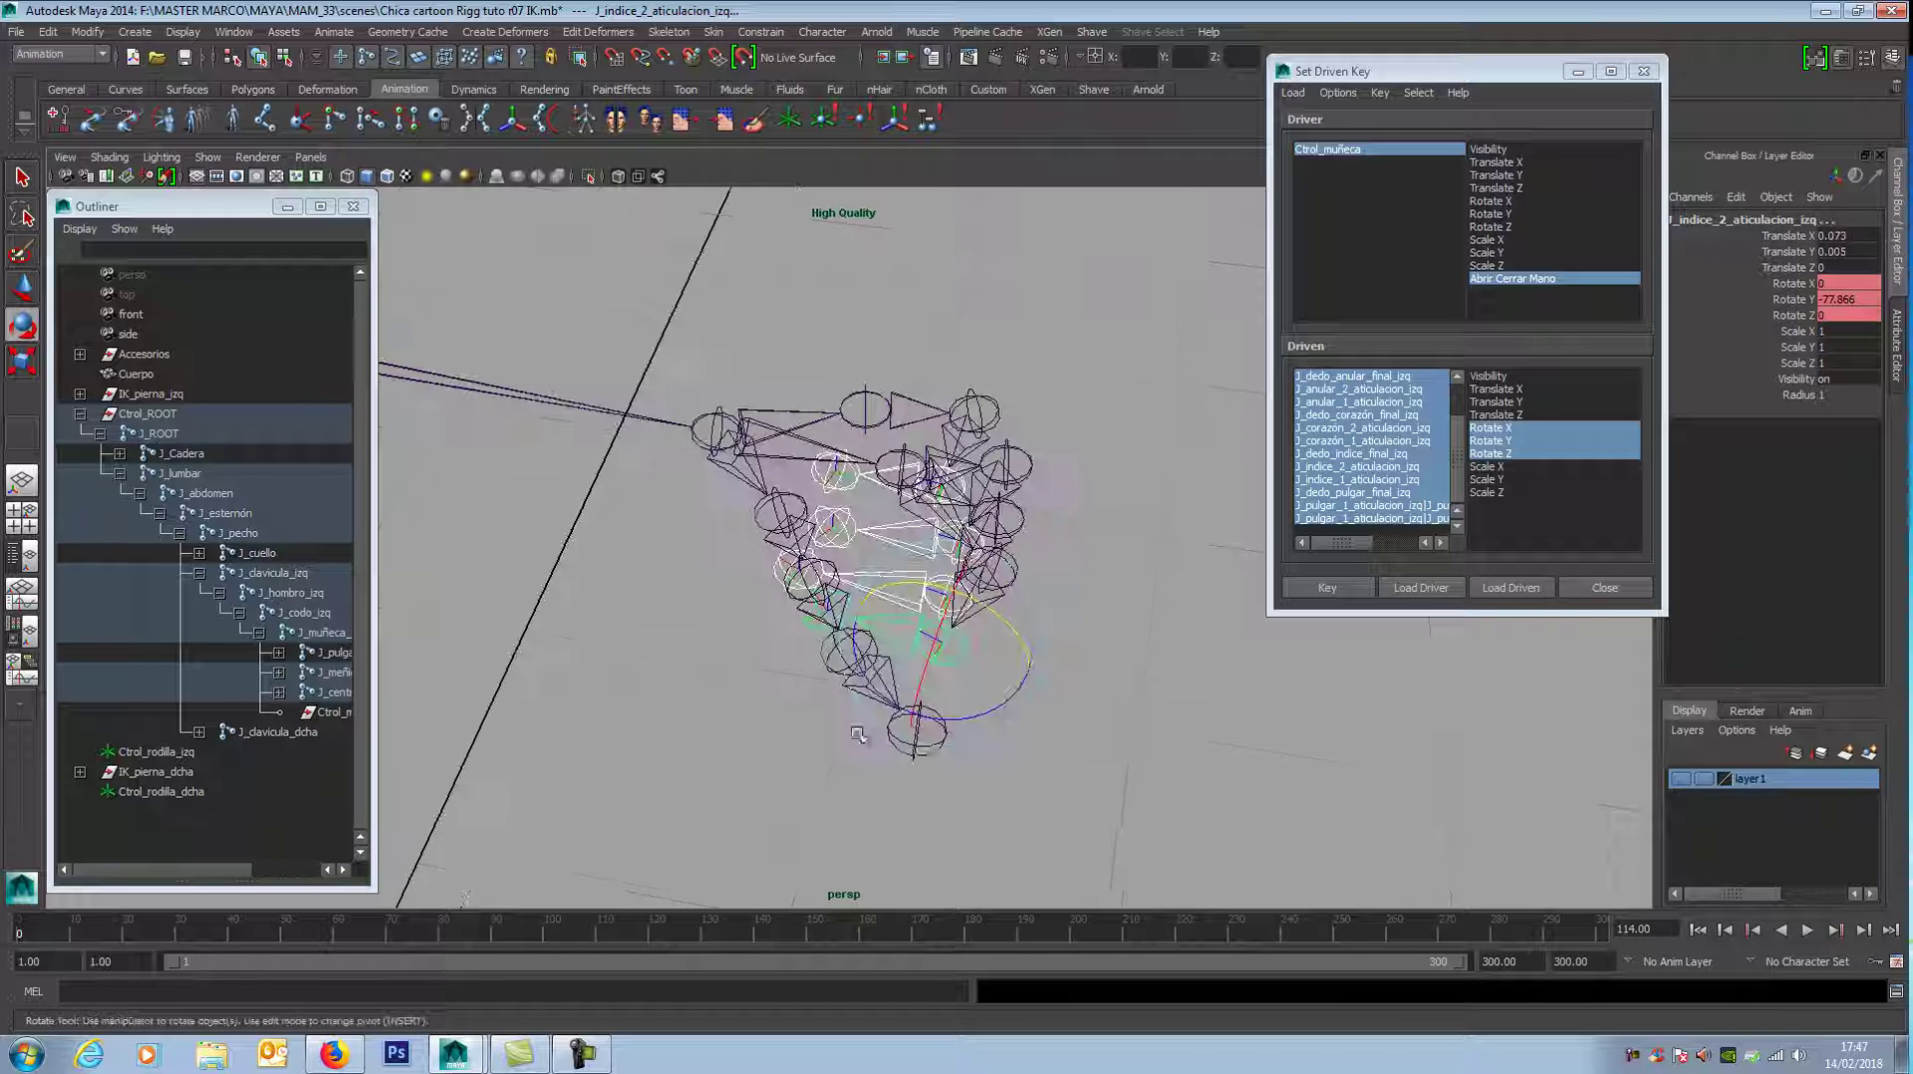
Step: Select the thumb's second joint, J_pulgar_2_aticulacion_izq, without the neighbouring index finger joints
left_click(941, 760)
left_click(932, 751)
left_click(826, 644)
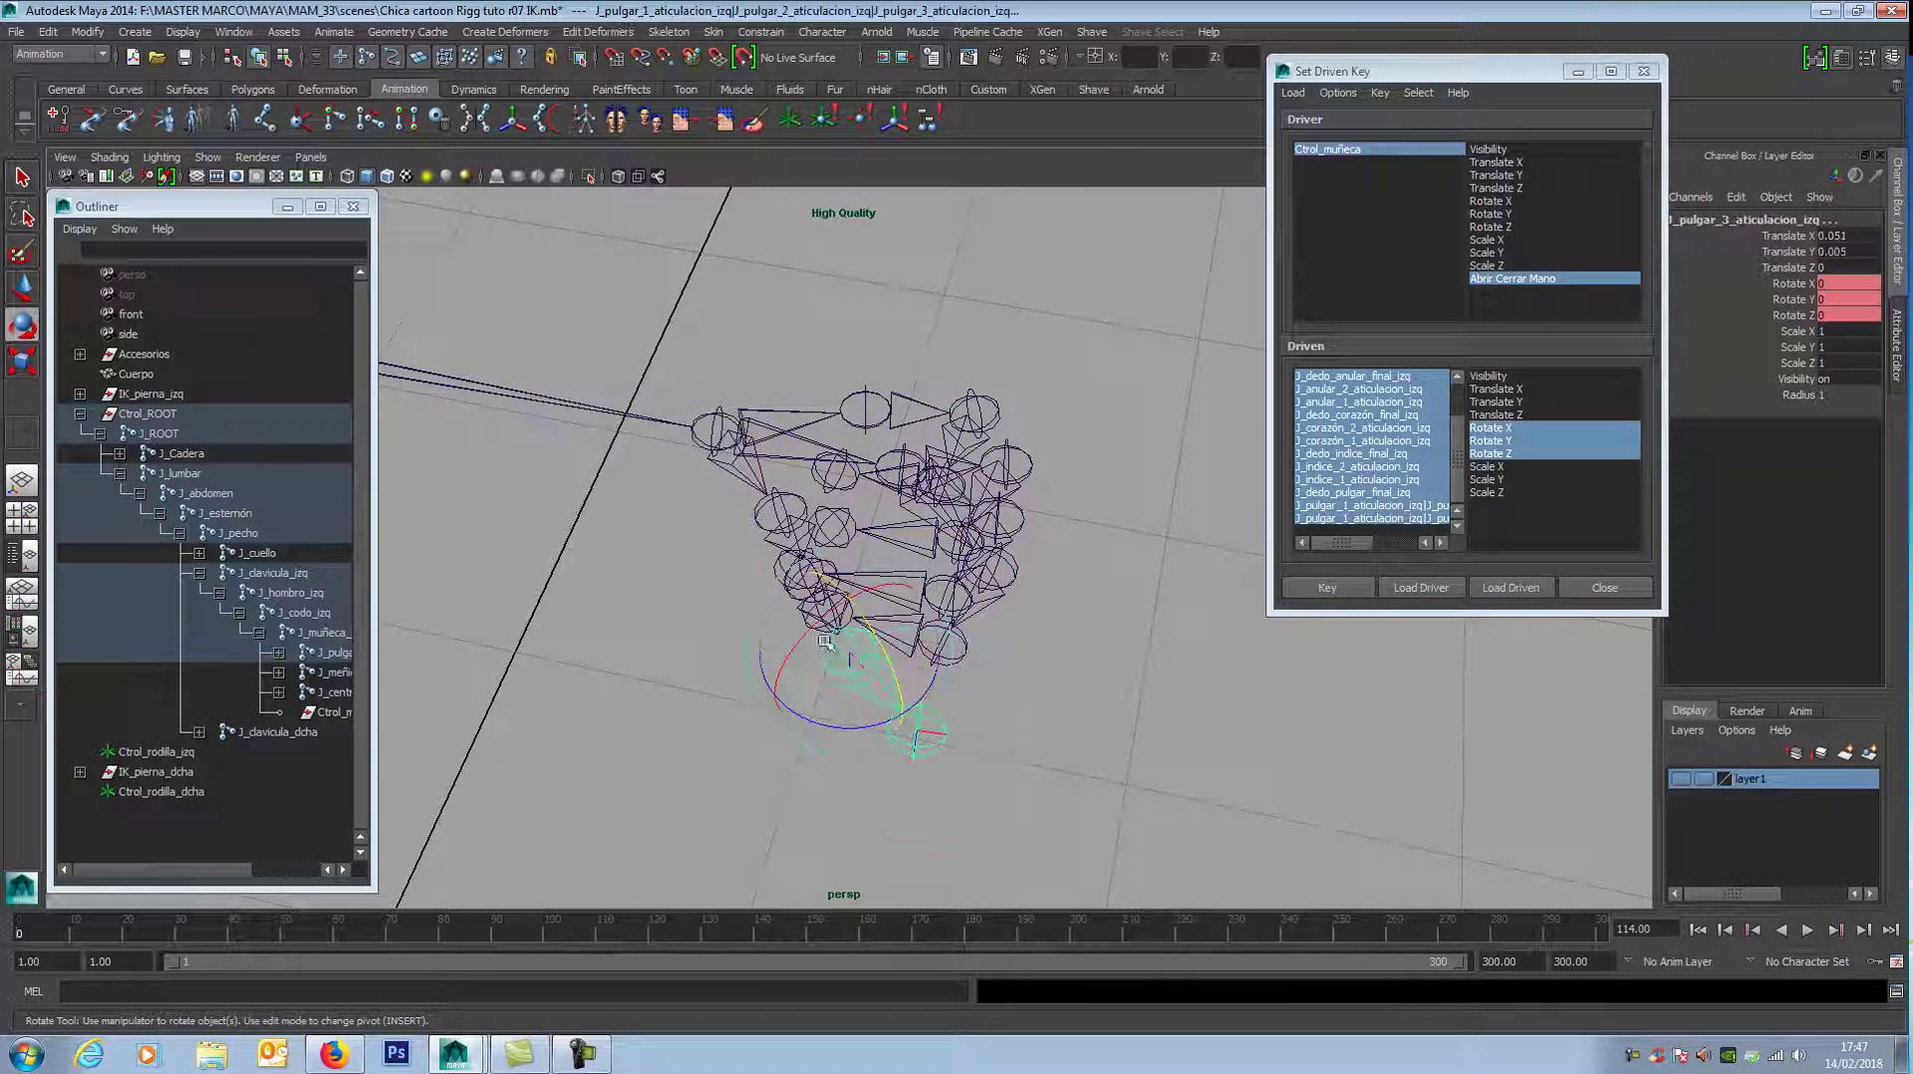
left_click(806, 622)
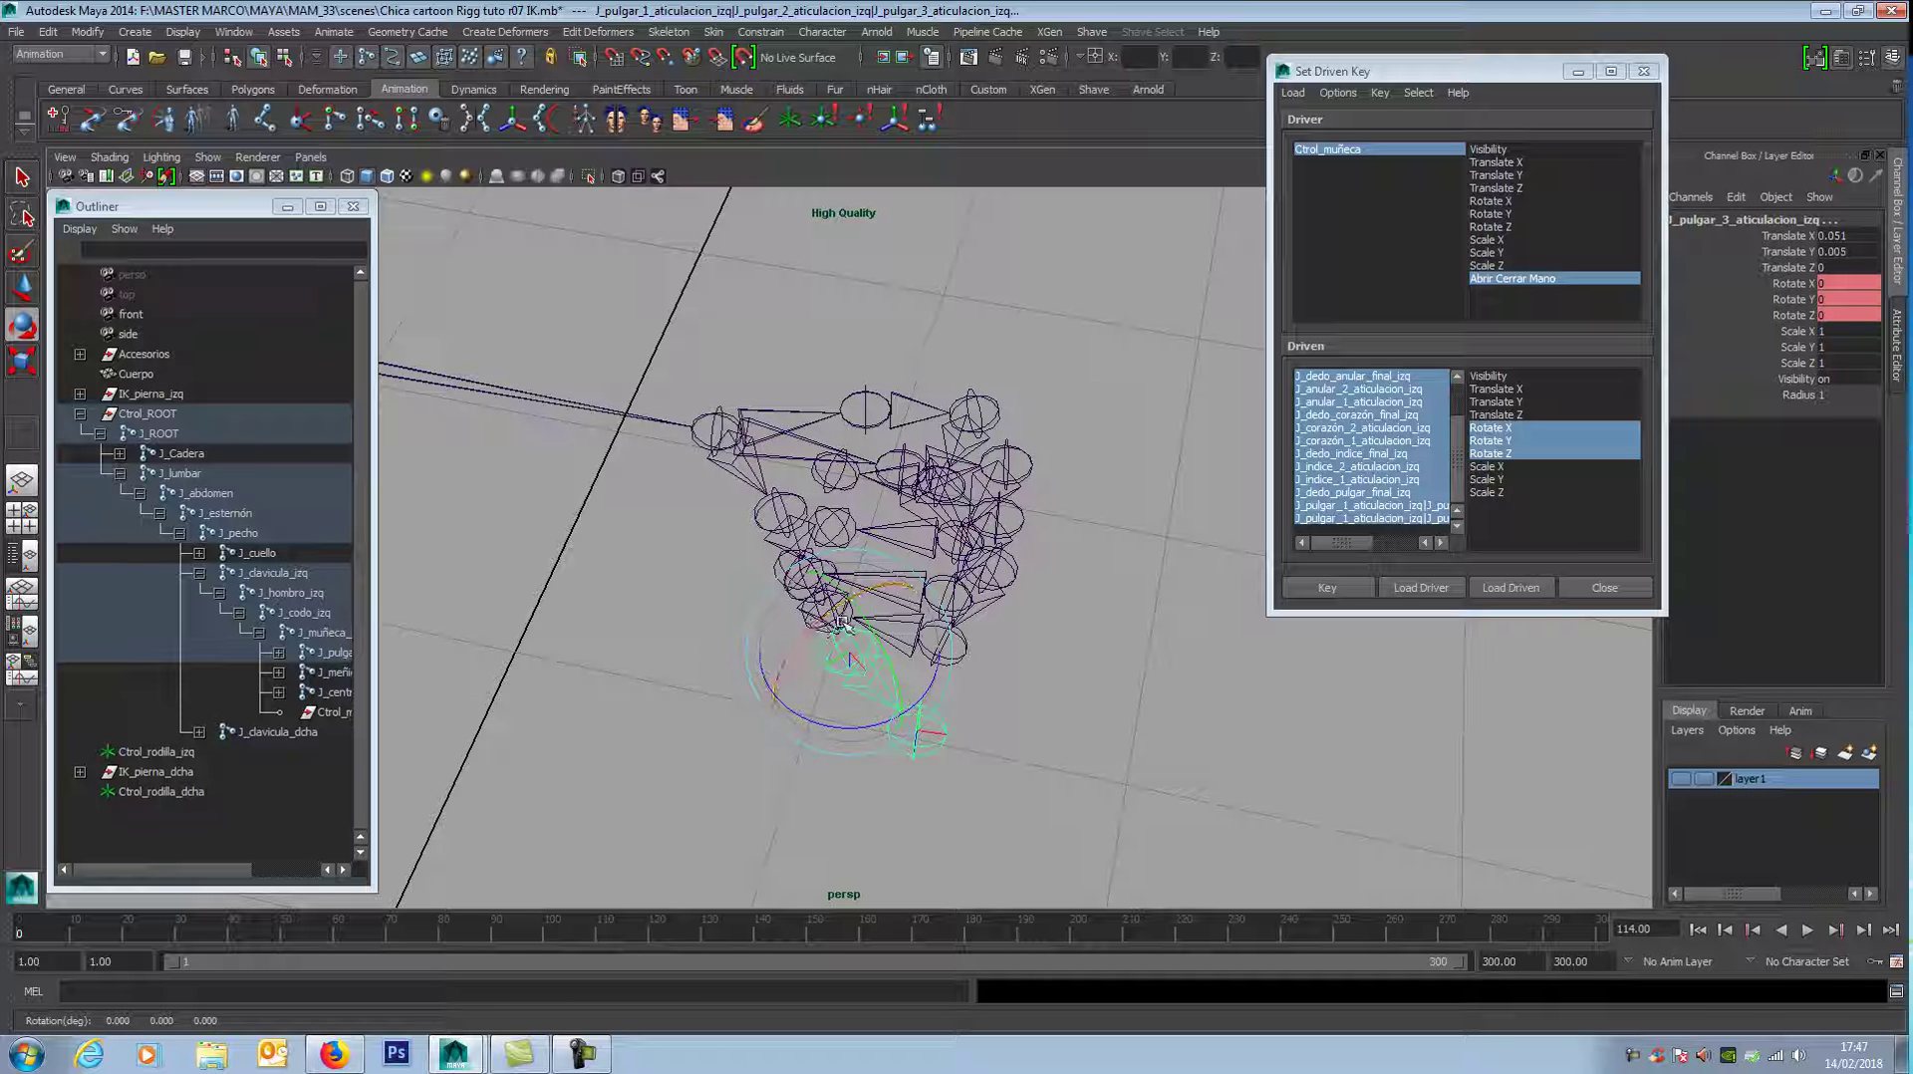
key("w")
left_click(811, 612)
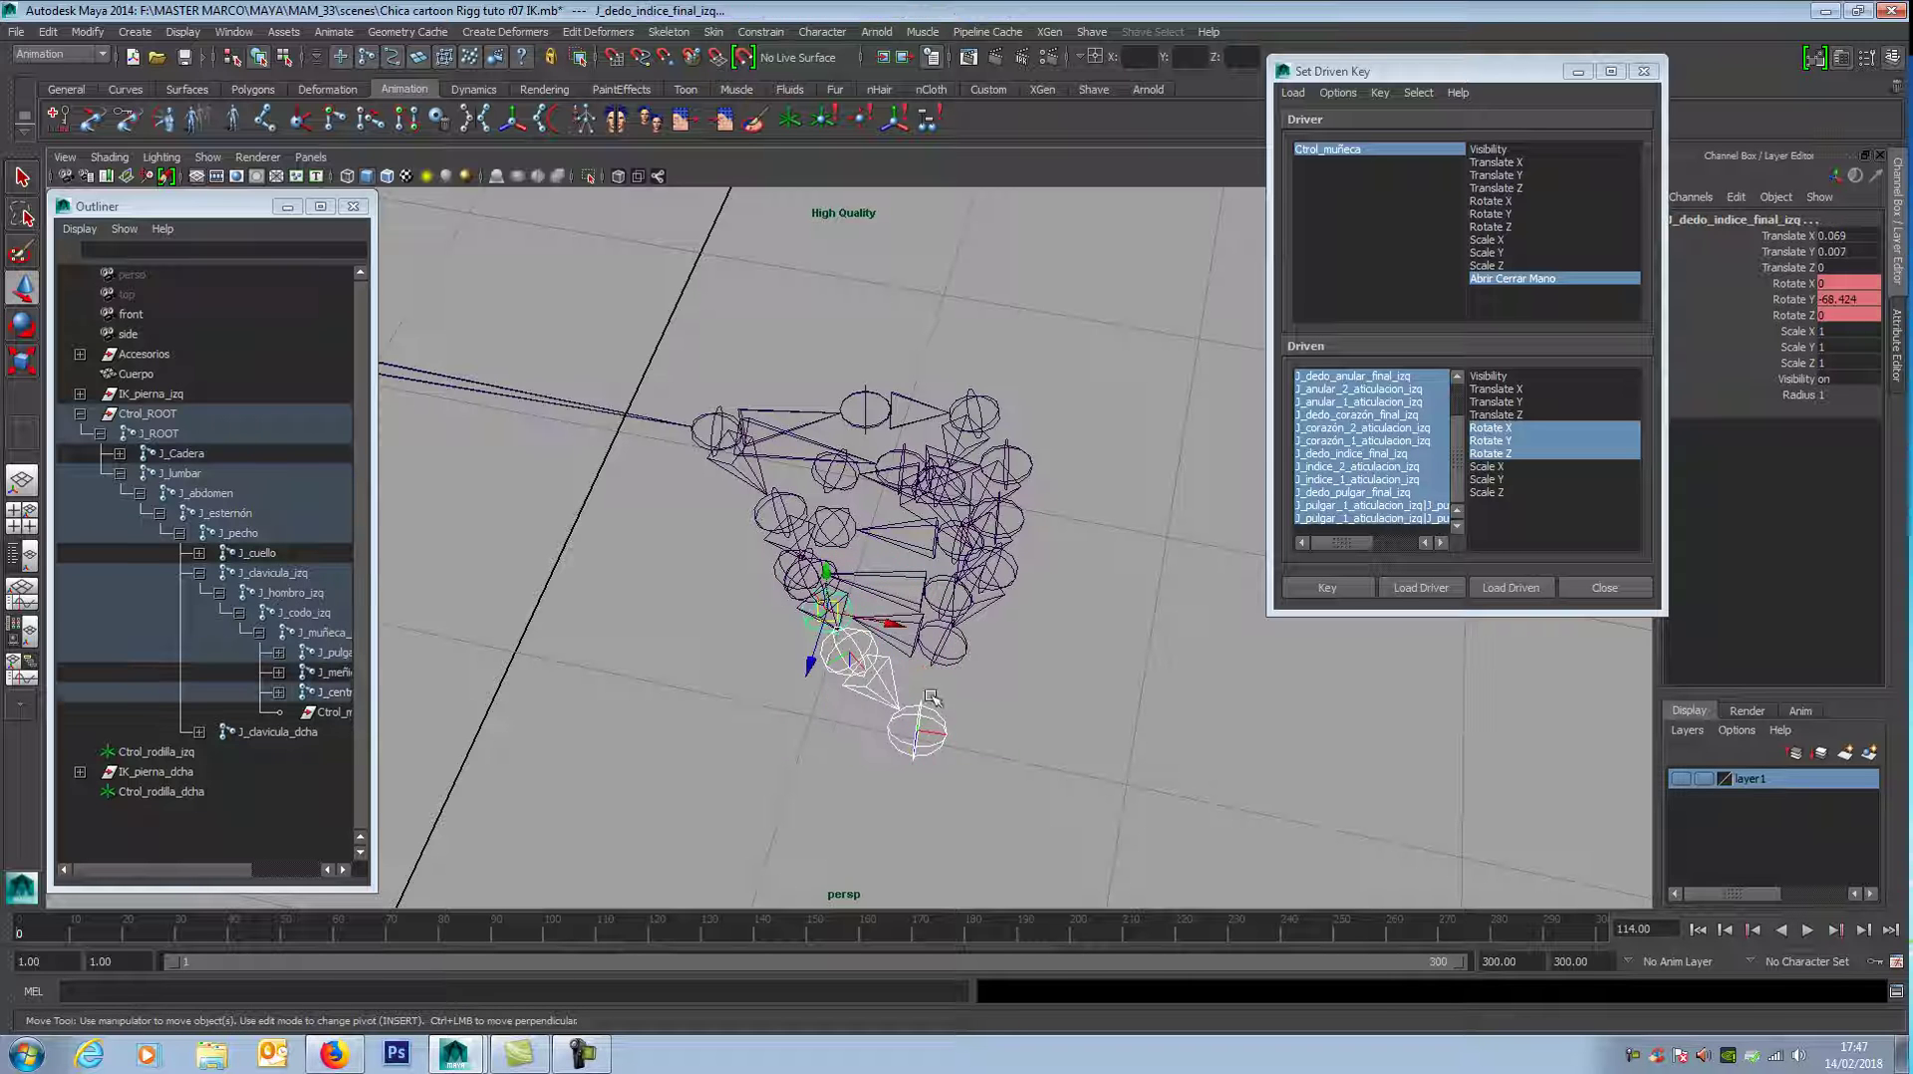
left_click_drag(1047, 678, 833, 598, "alt")
left_click_drag(997, 630, 1067, 671, "alt")
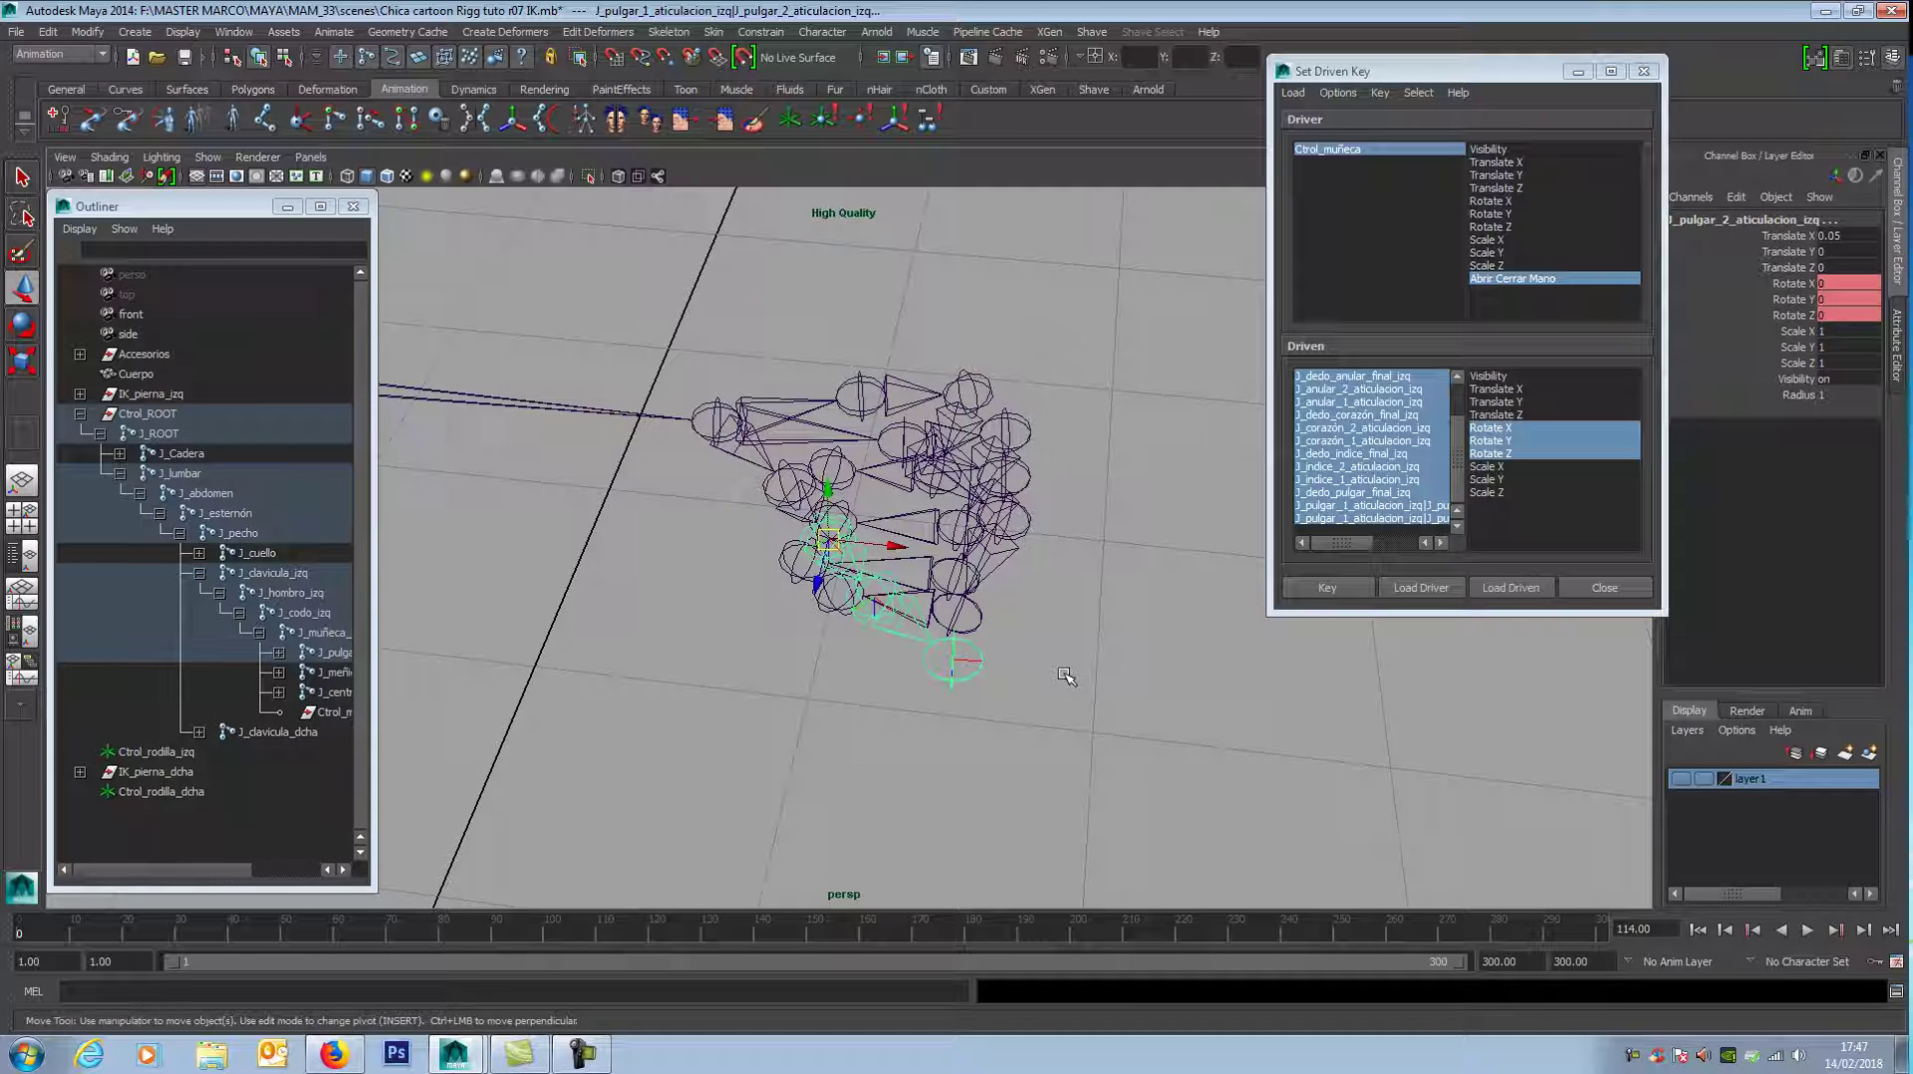
Step: Rotate the thumb's second joint to about -4.4 degrees in X and -68.5 degrees in Y, and select the third thumb joint below it
key("e")
left_click_drag(854, 505, 868, 583)
left_click_drag(997, 657, 1048, 590, "alt")
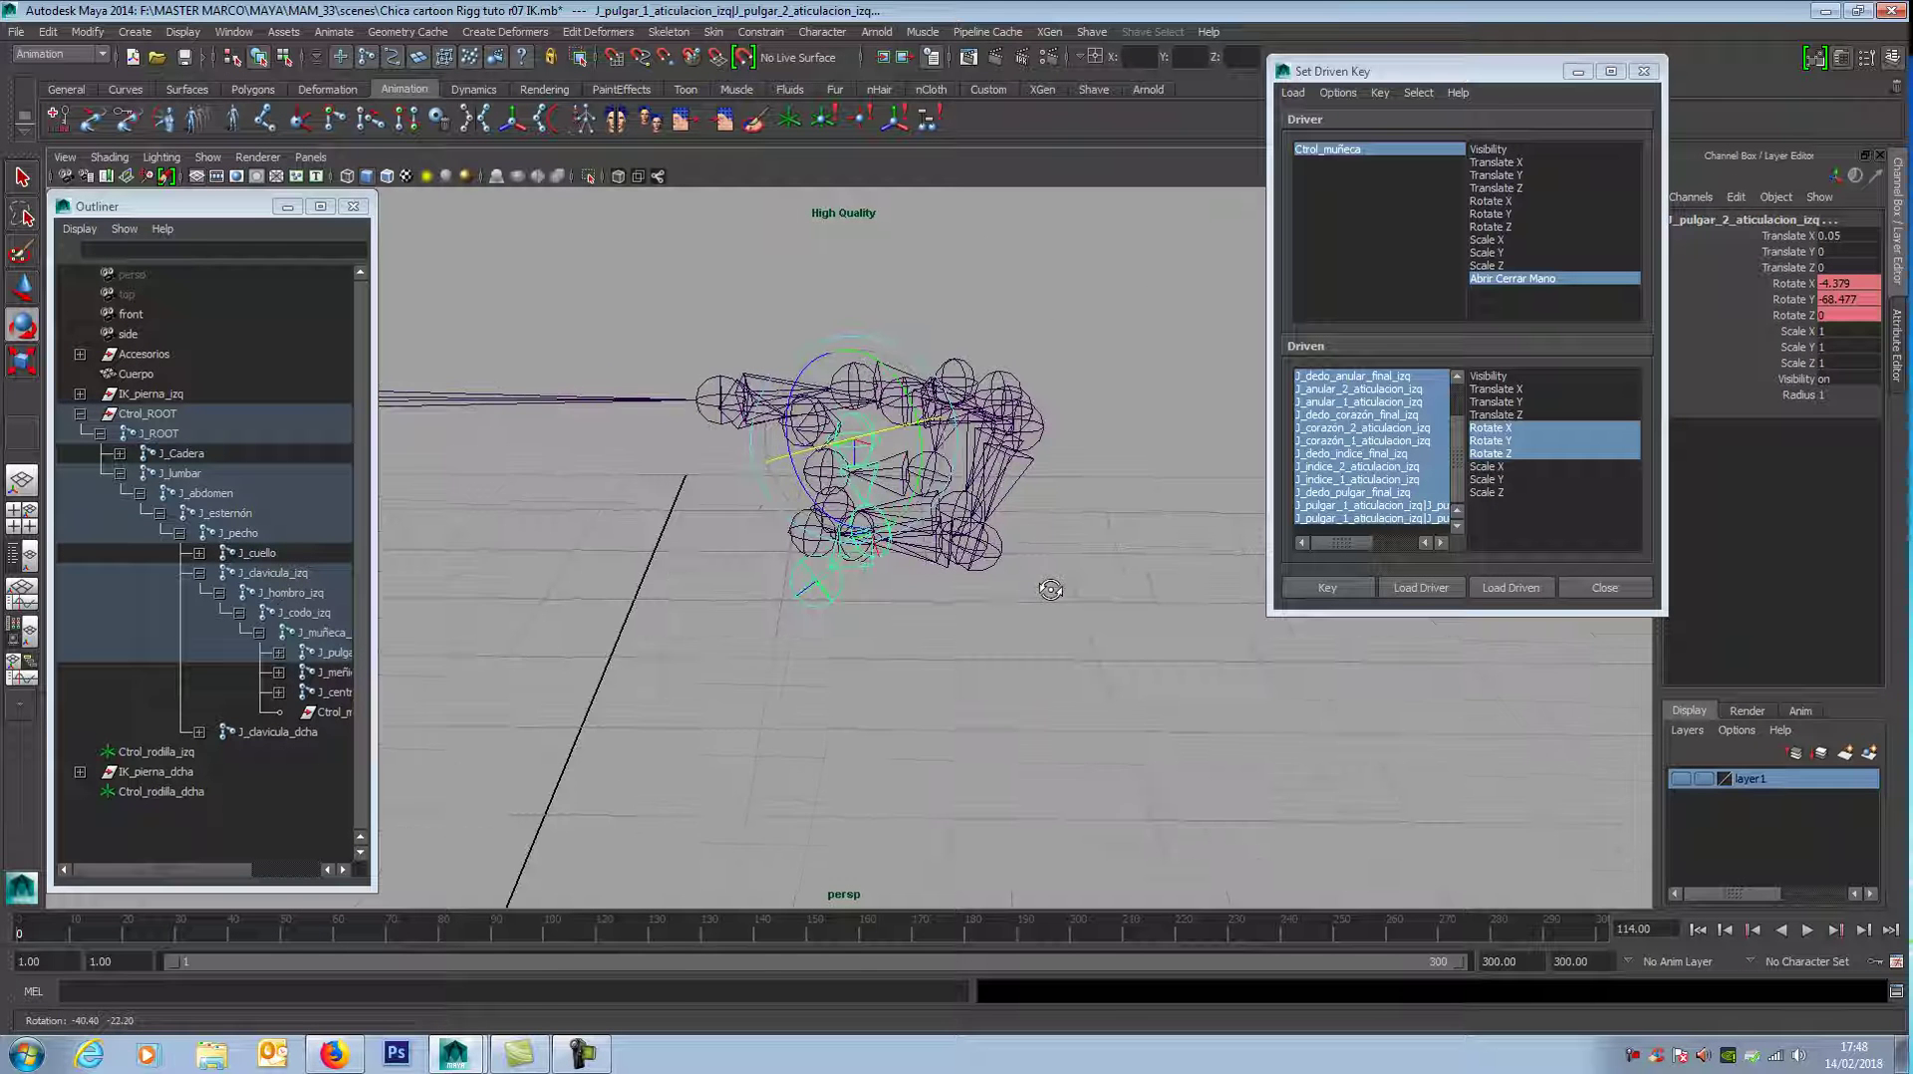
key("Down")
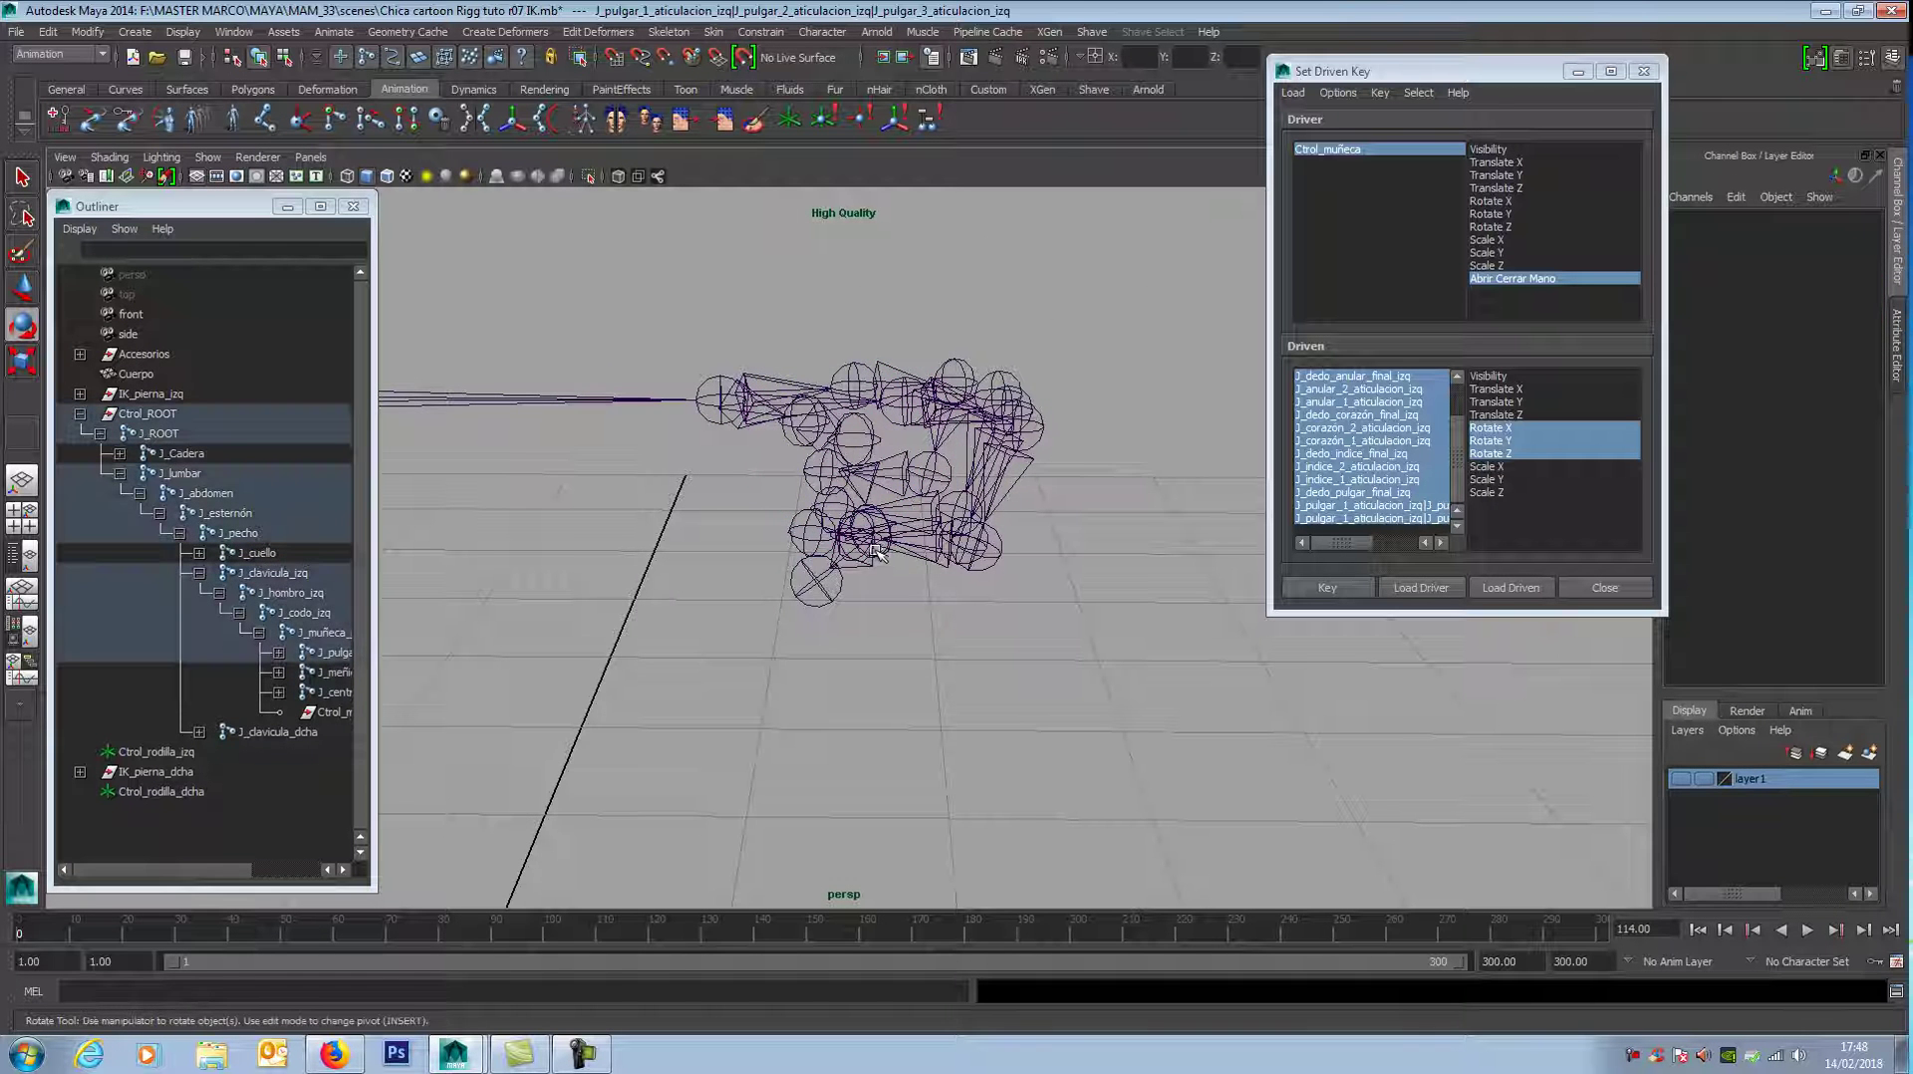
Step: Key the closed-fist finger rotations in X, Y and Z against Ctrol_muñeca's Abrir Cerrar Mano, and close Set Driven Key
left_click_drag(933, 505, 1038, 753)
key("w")
left_click(1026, 650)
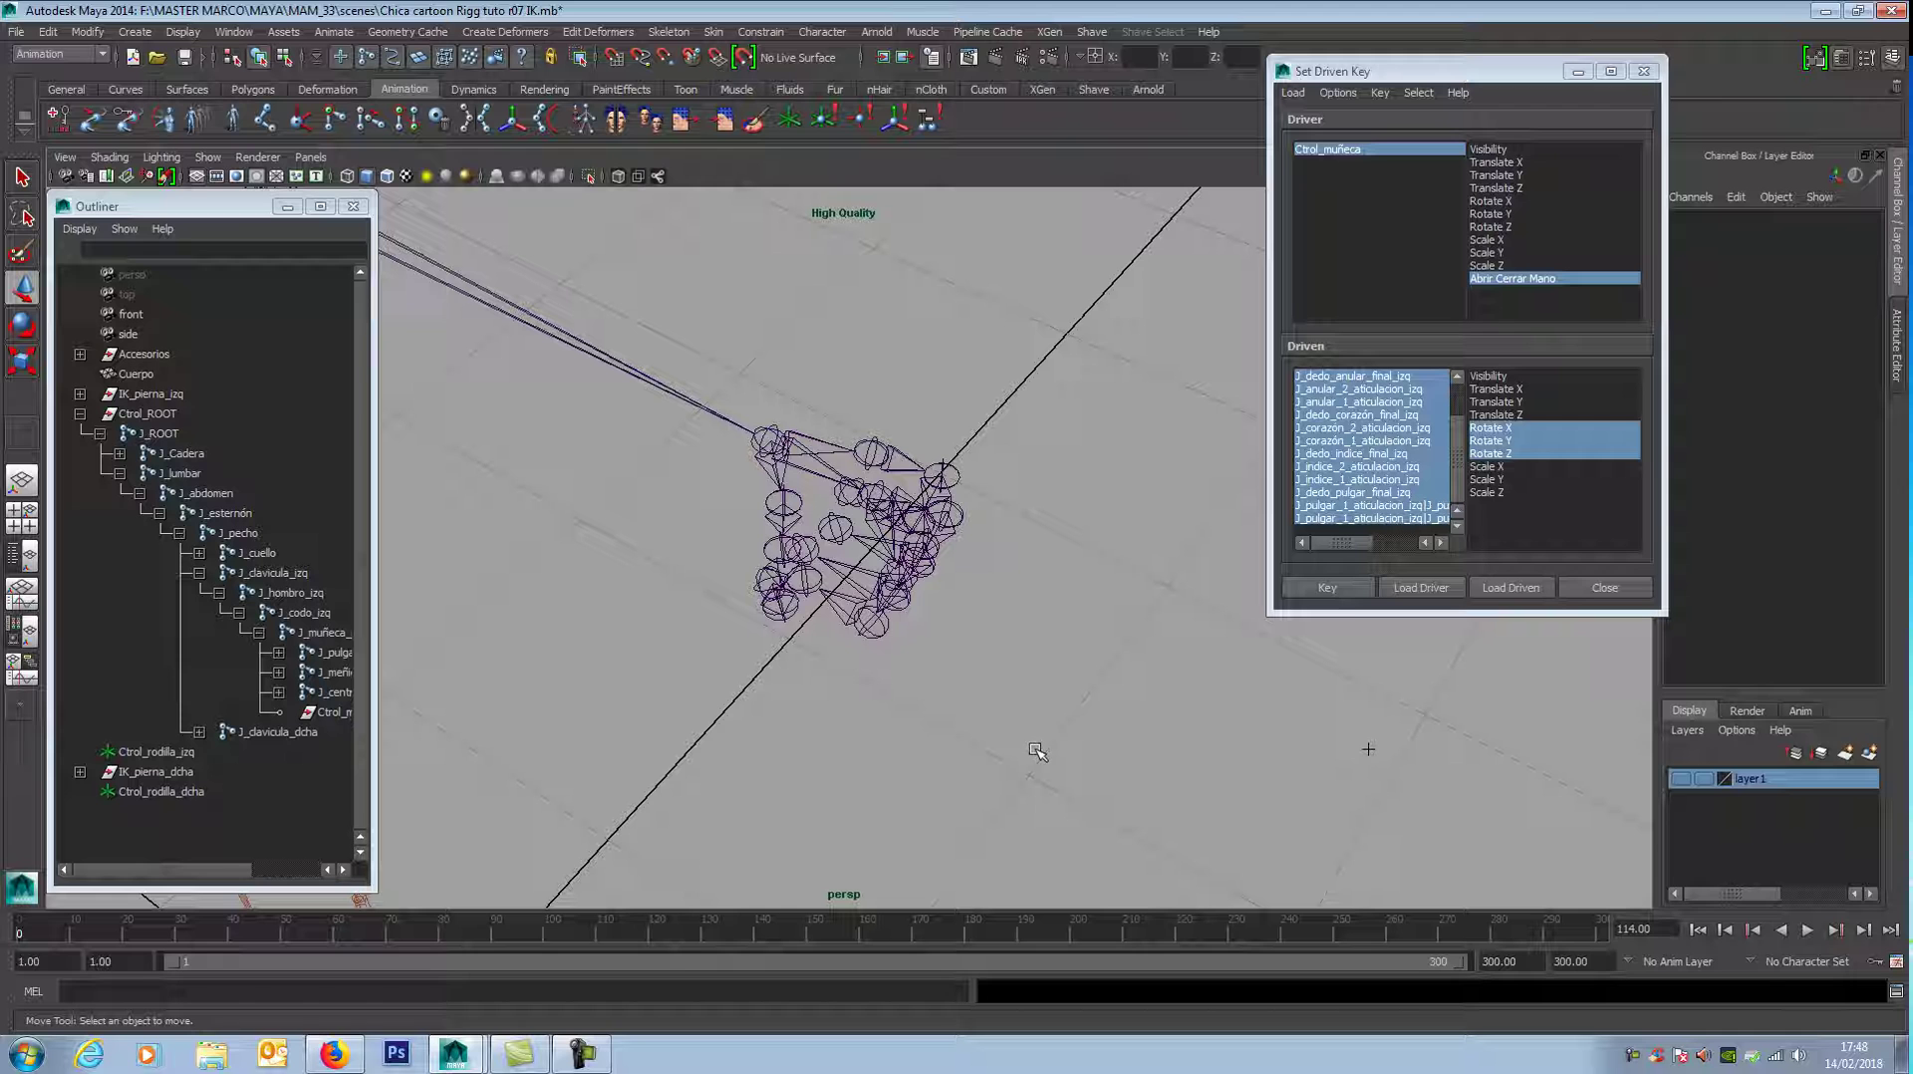
left_click(1335, 590)
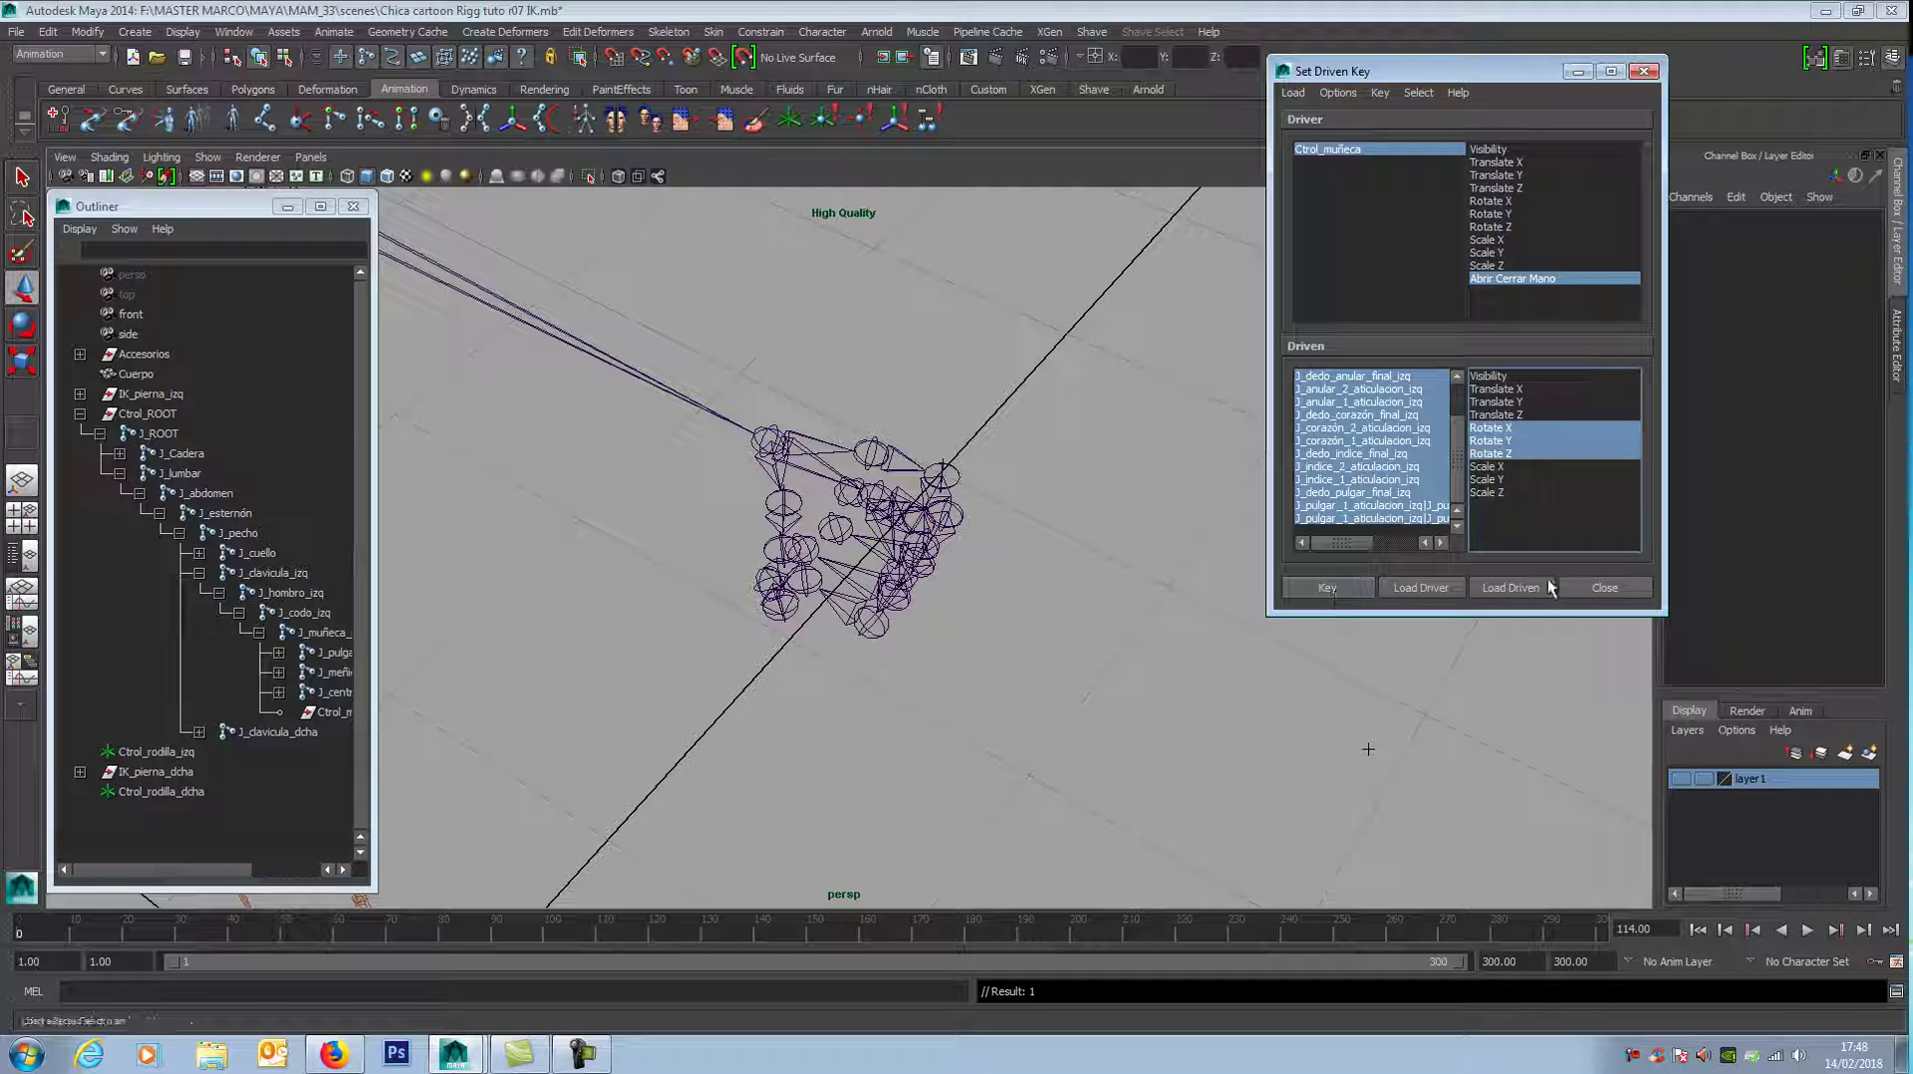
left_click(1603, 588)
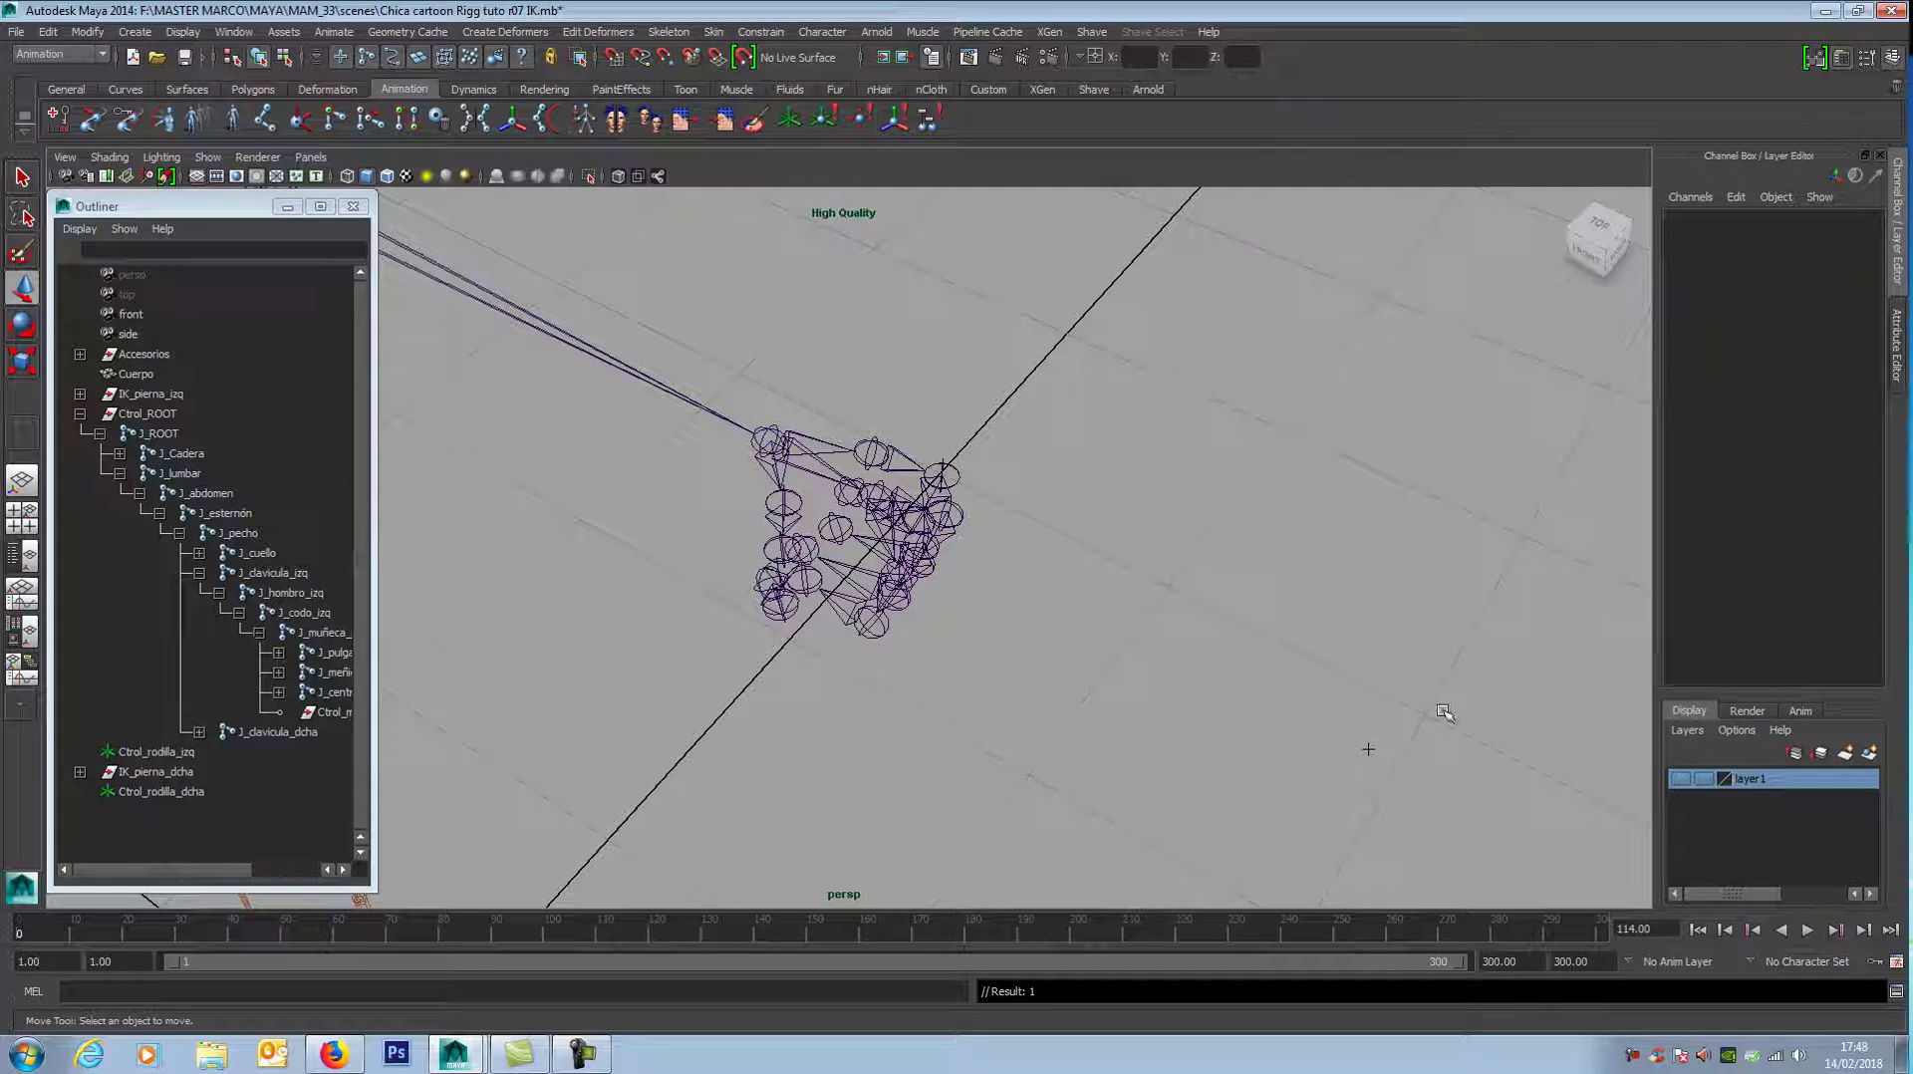
Step: Select the wrist control Ctrol_muñeca and set its Abrir Cerrar Mano attribute to 0
left_click_drag(1349, 714, 1386, 788)
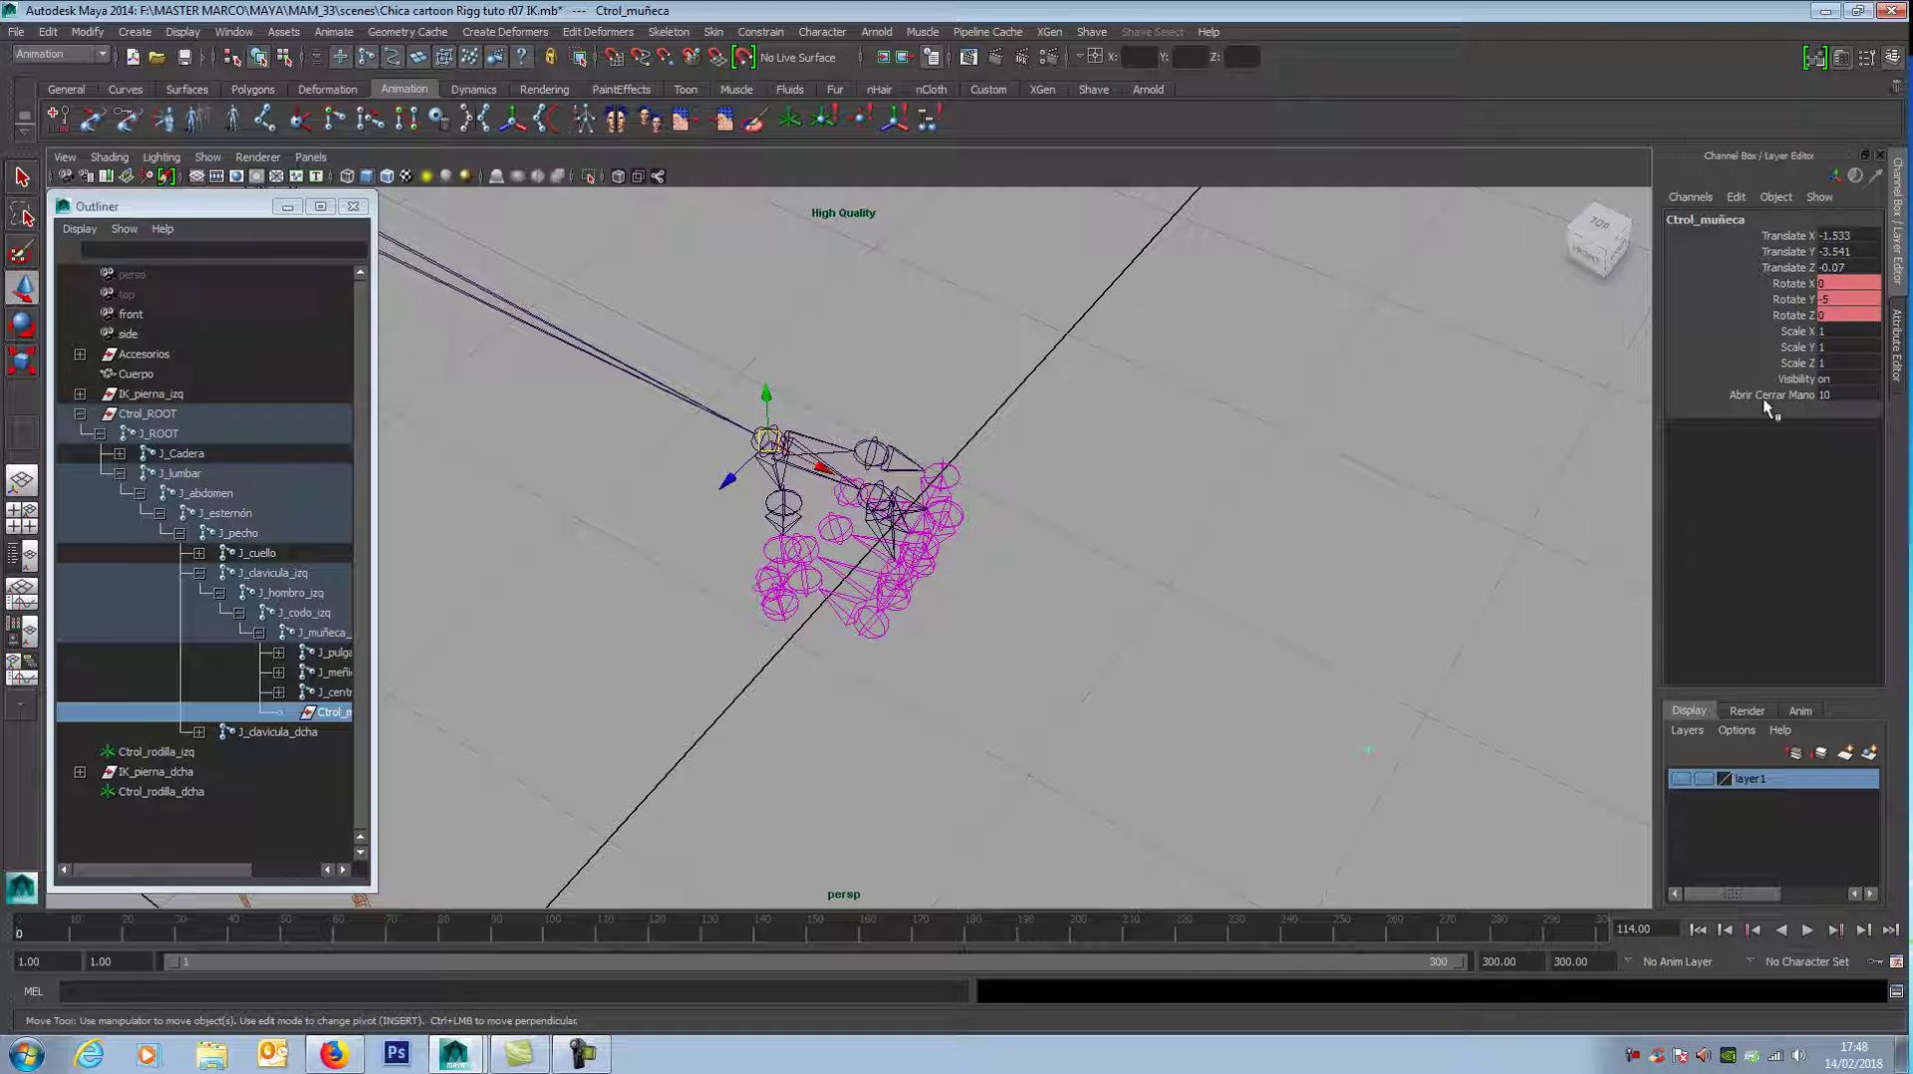
double_click(1828, 396)
type("0")
key("Return")
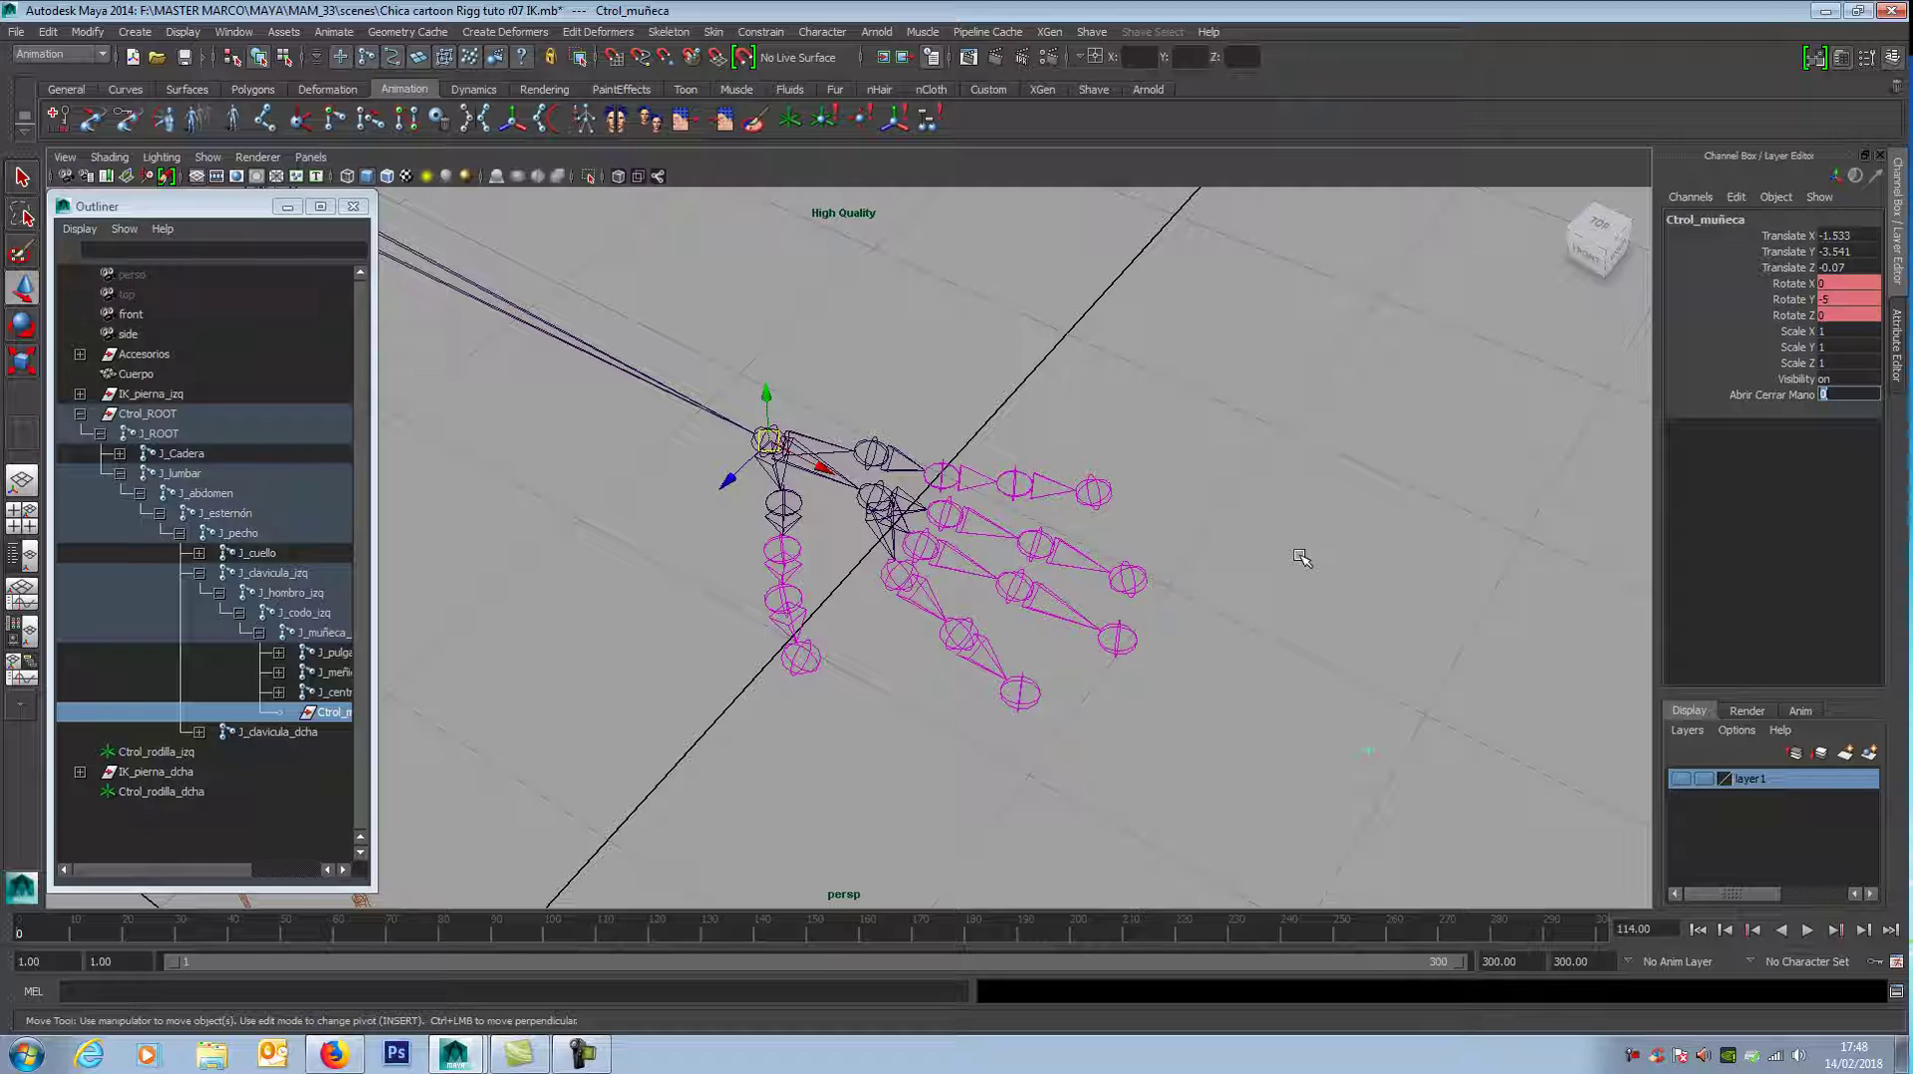
Step: Test the driven fingers by sliding Abrir Cerrar Mano back and forth between open and closed, returning it to 0
left_click_drag(1301, 565, 1548, 417, "alt")
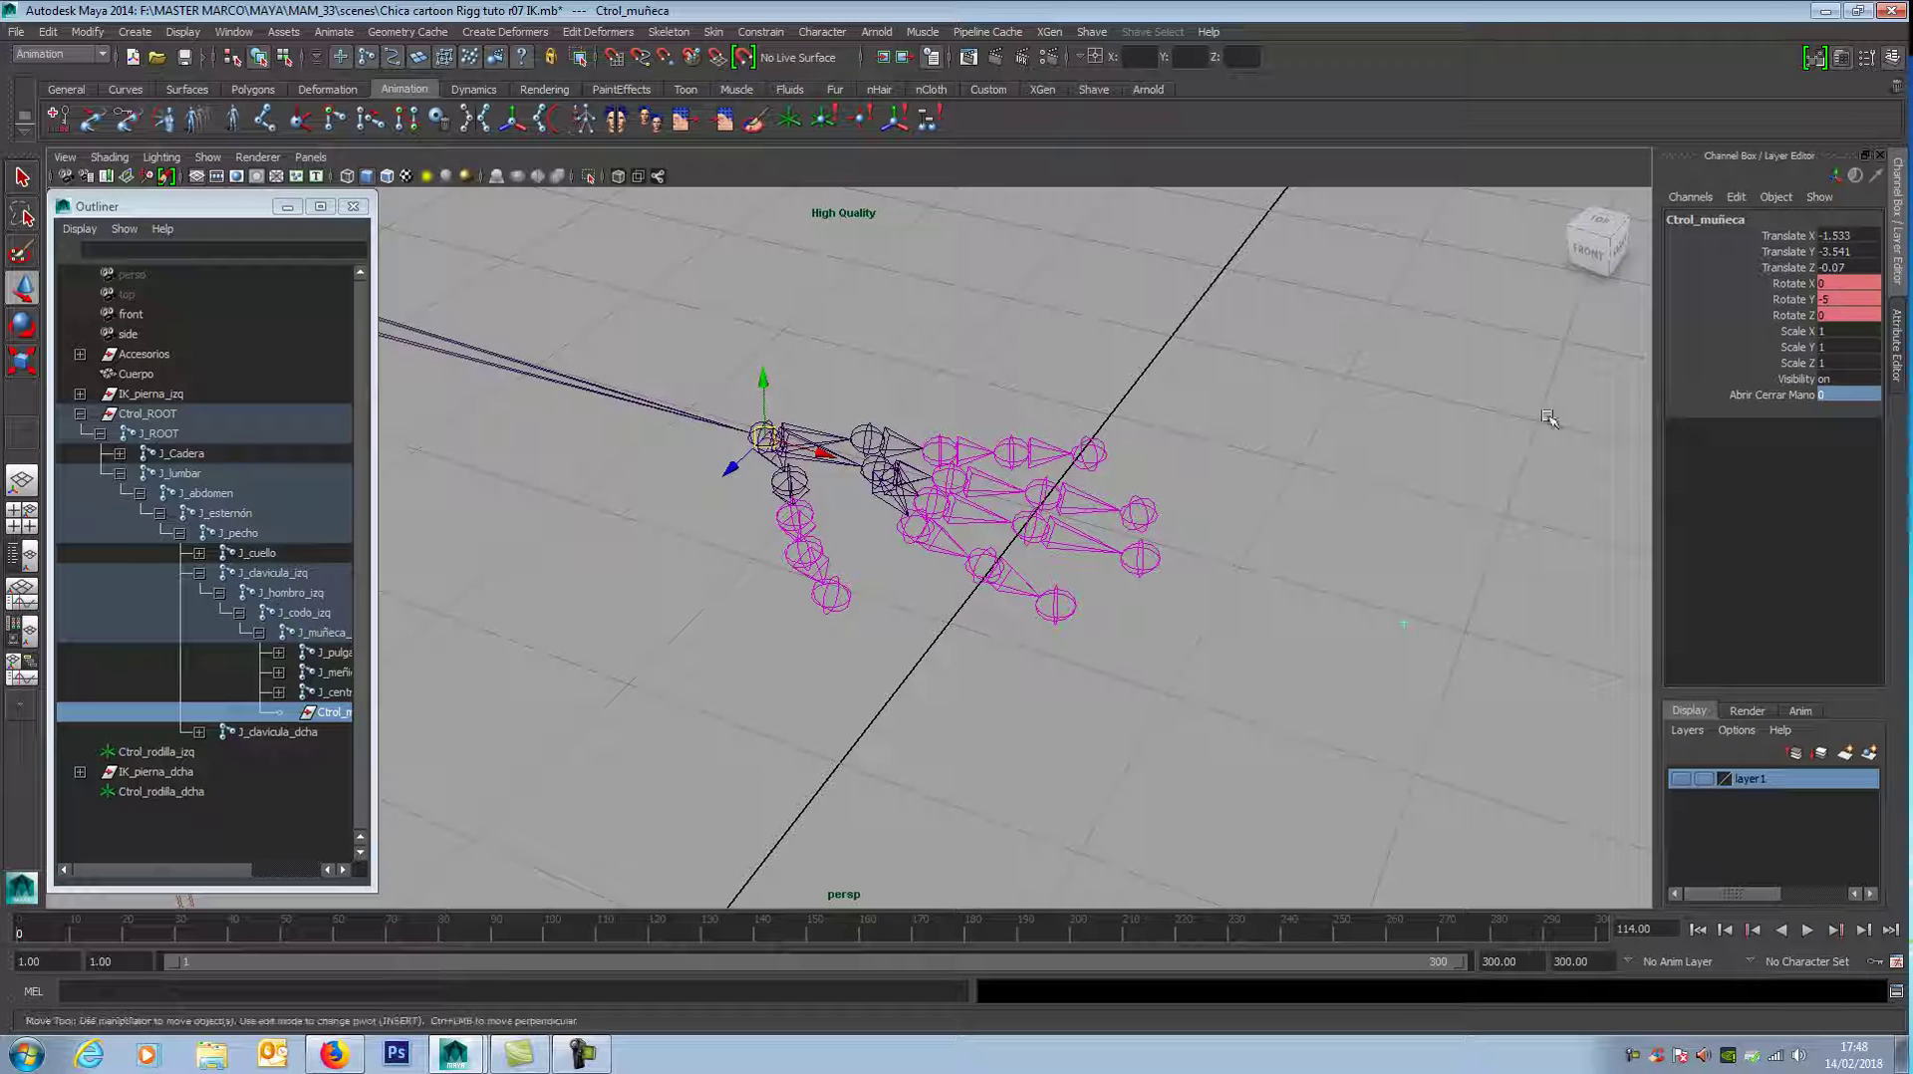
left_click(1776, 397)
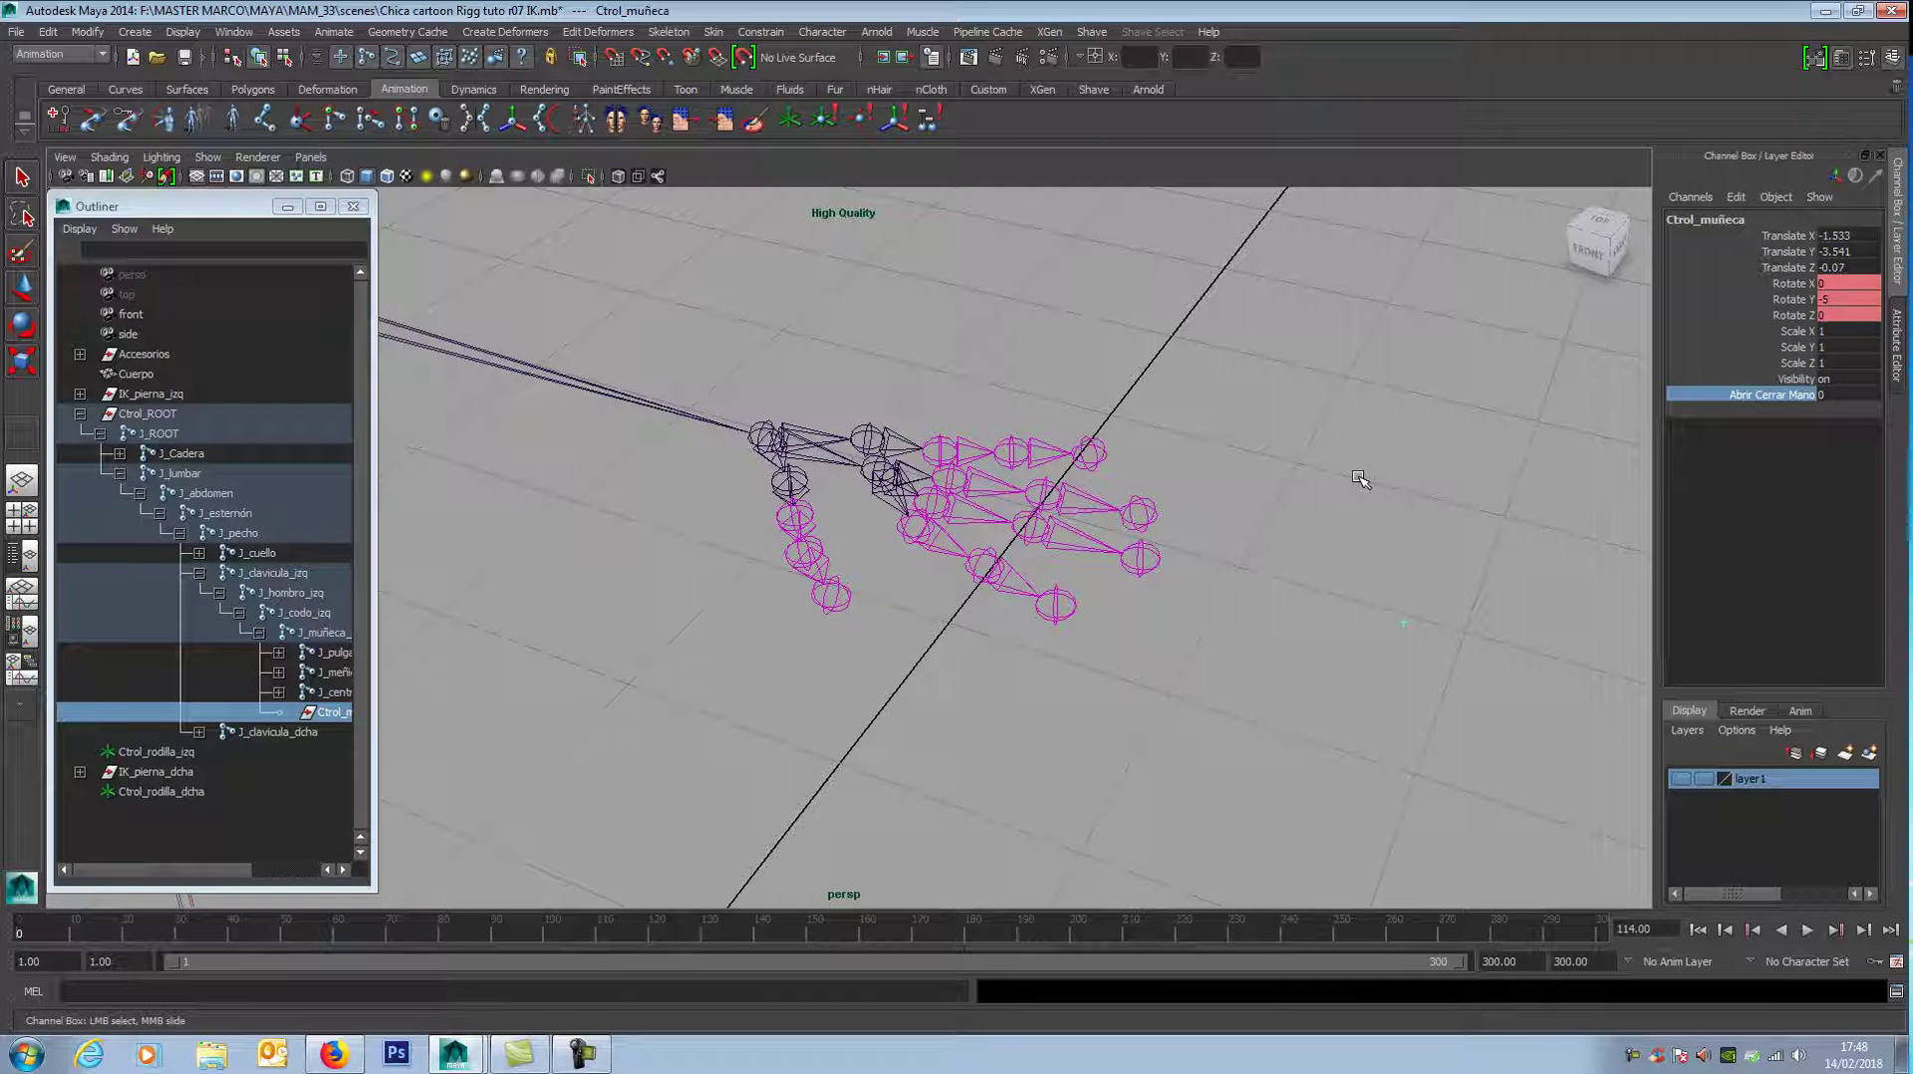
middle_click_drag(1303, 494, 1341, 519)
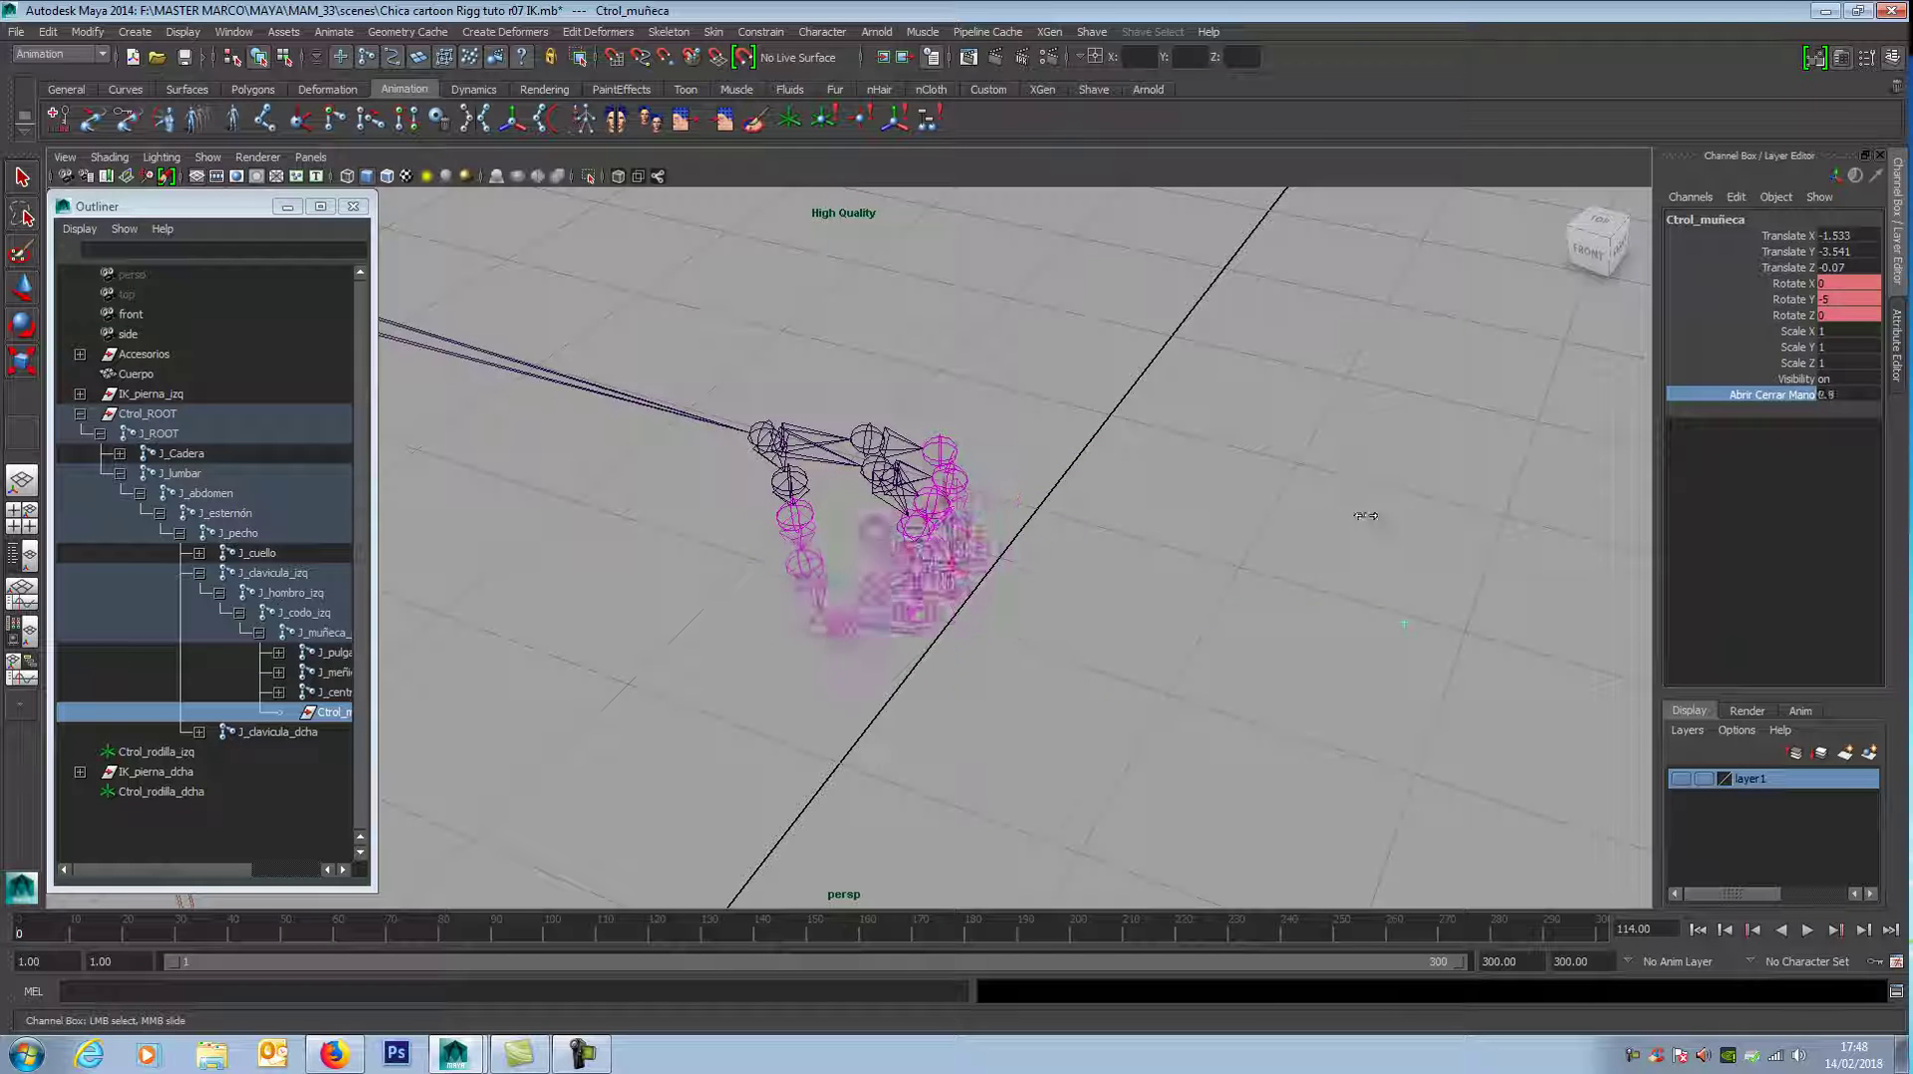
mouse_move(1364, 517)
middle_mouse_down()
mouse_move(1380, 522)
mouse_move(1344, 527)
middle_mouse_up()
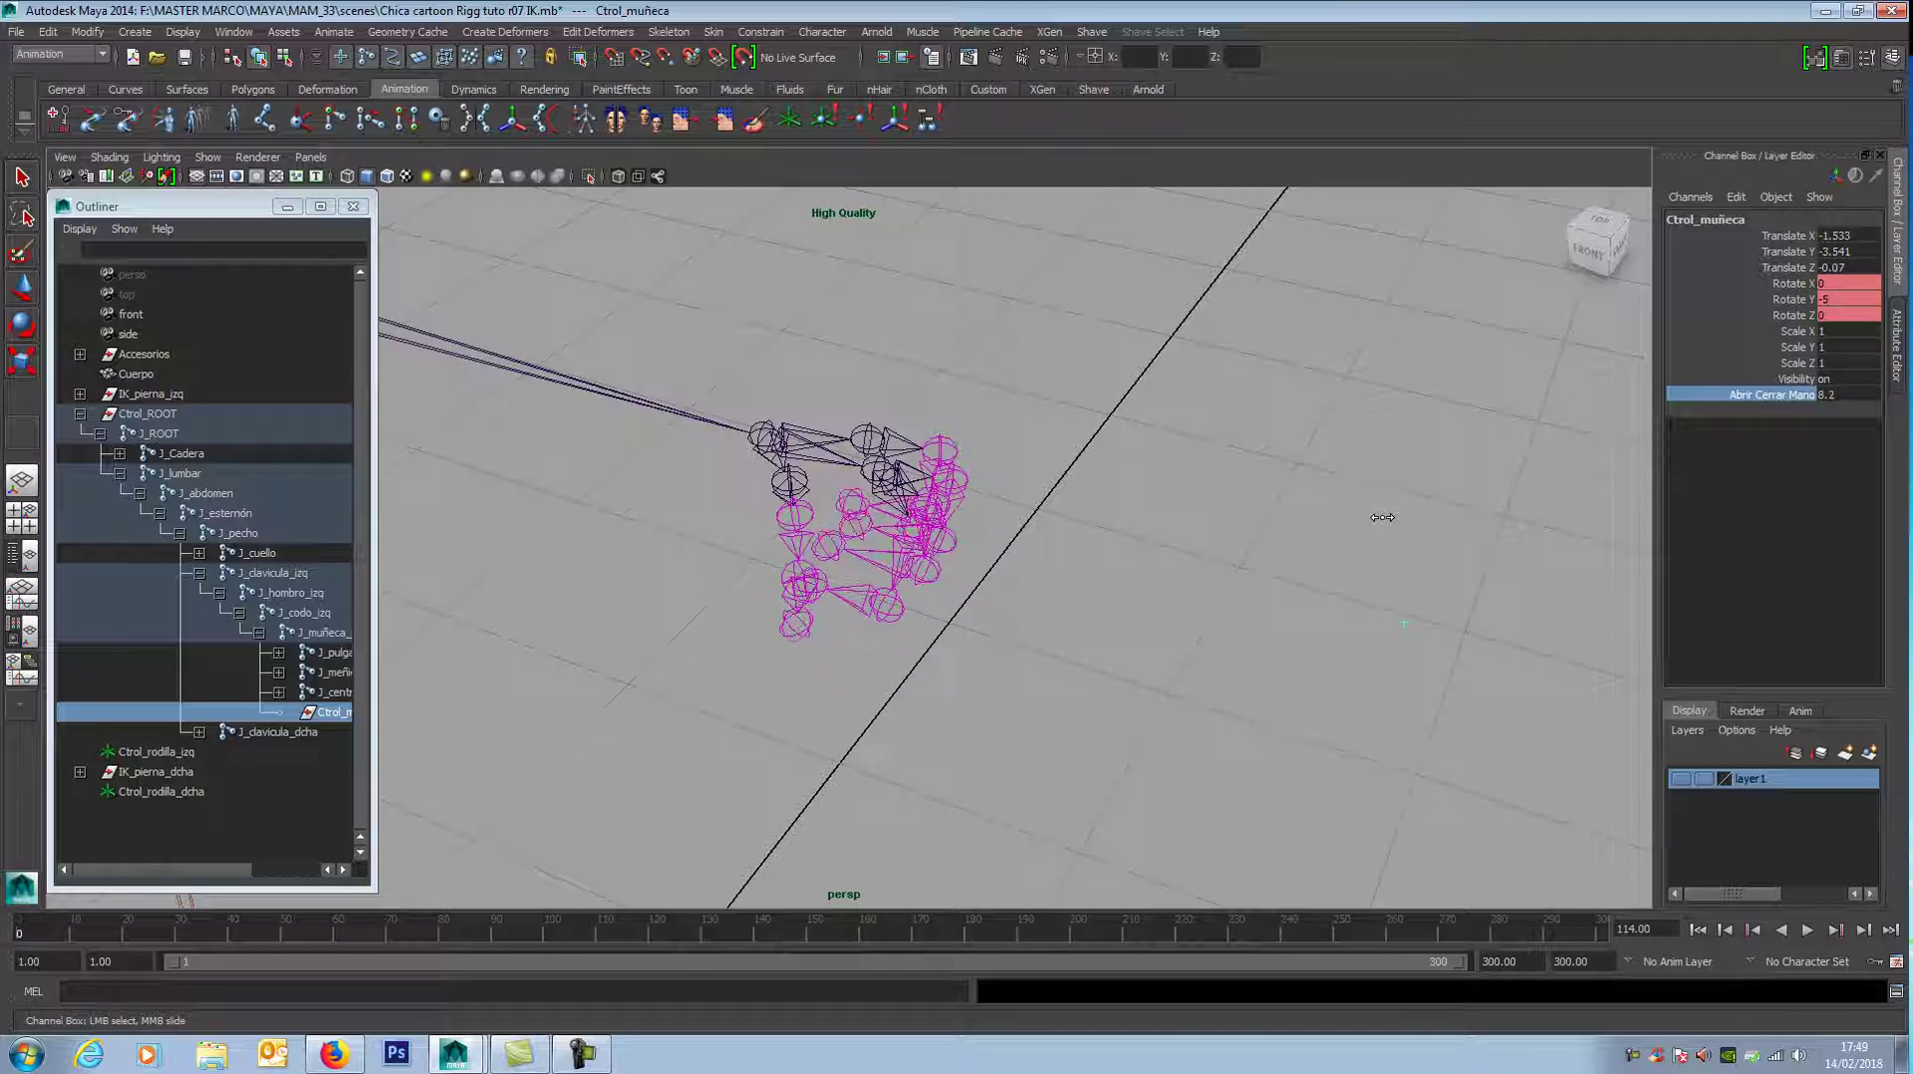
middle_click_drag(1349, 520, 1345, 524)
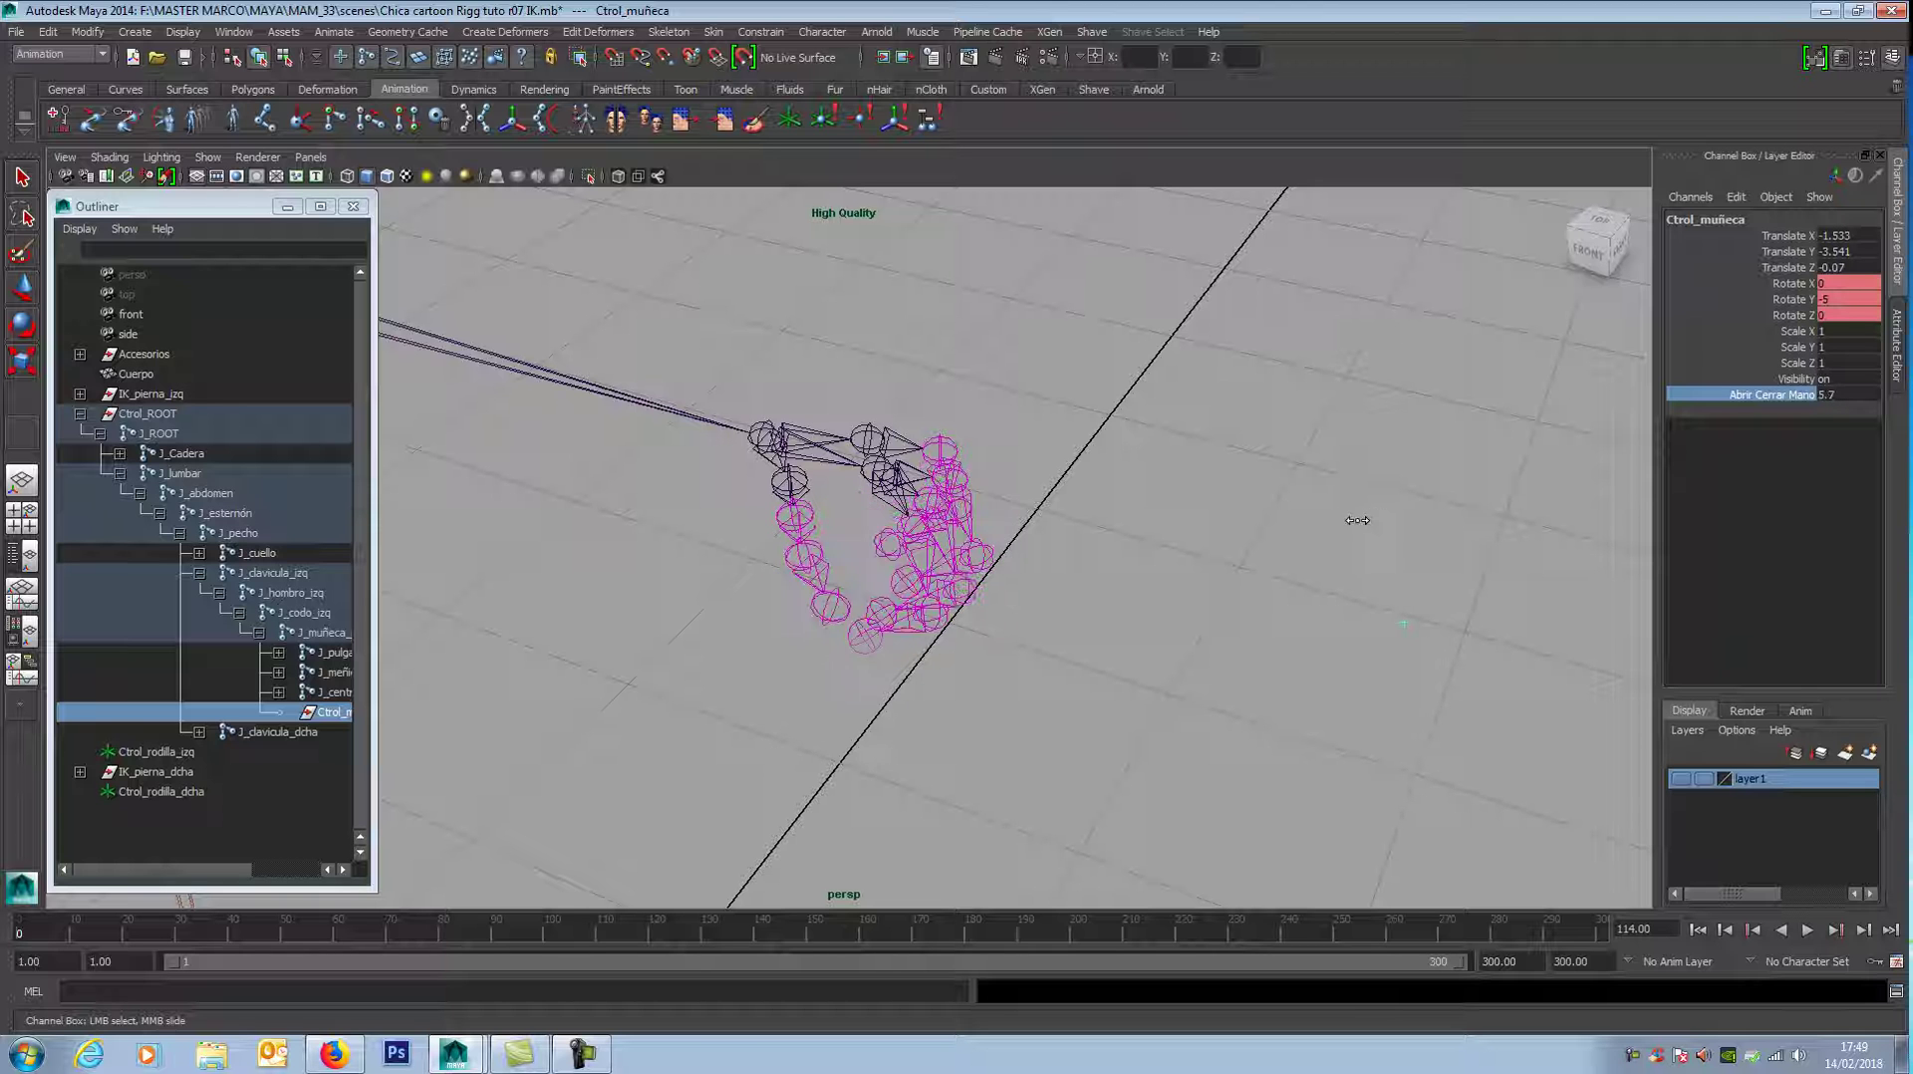
middle_click_drag(1339, 523, 1295, 567)
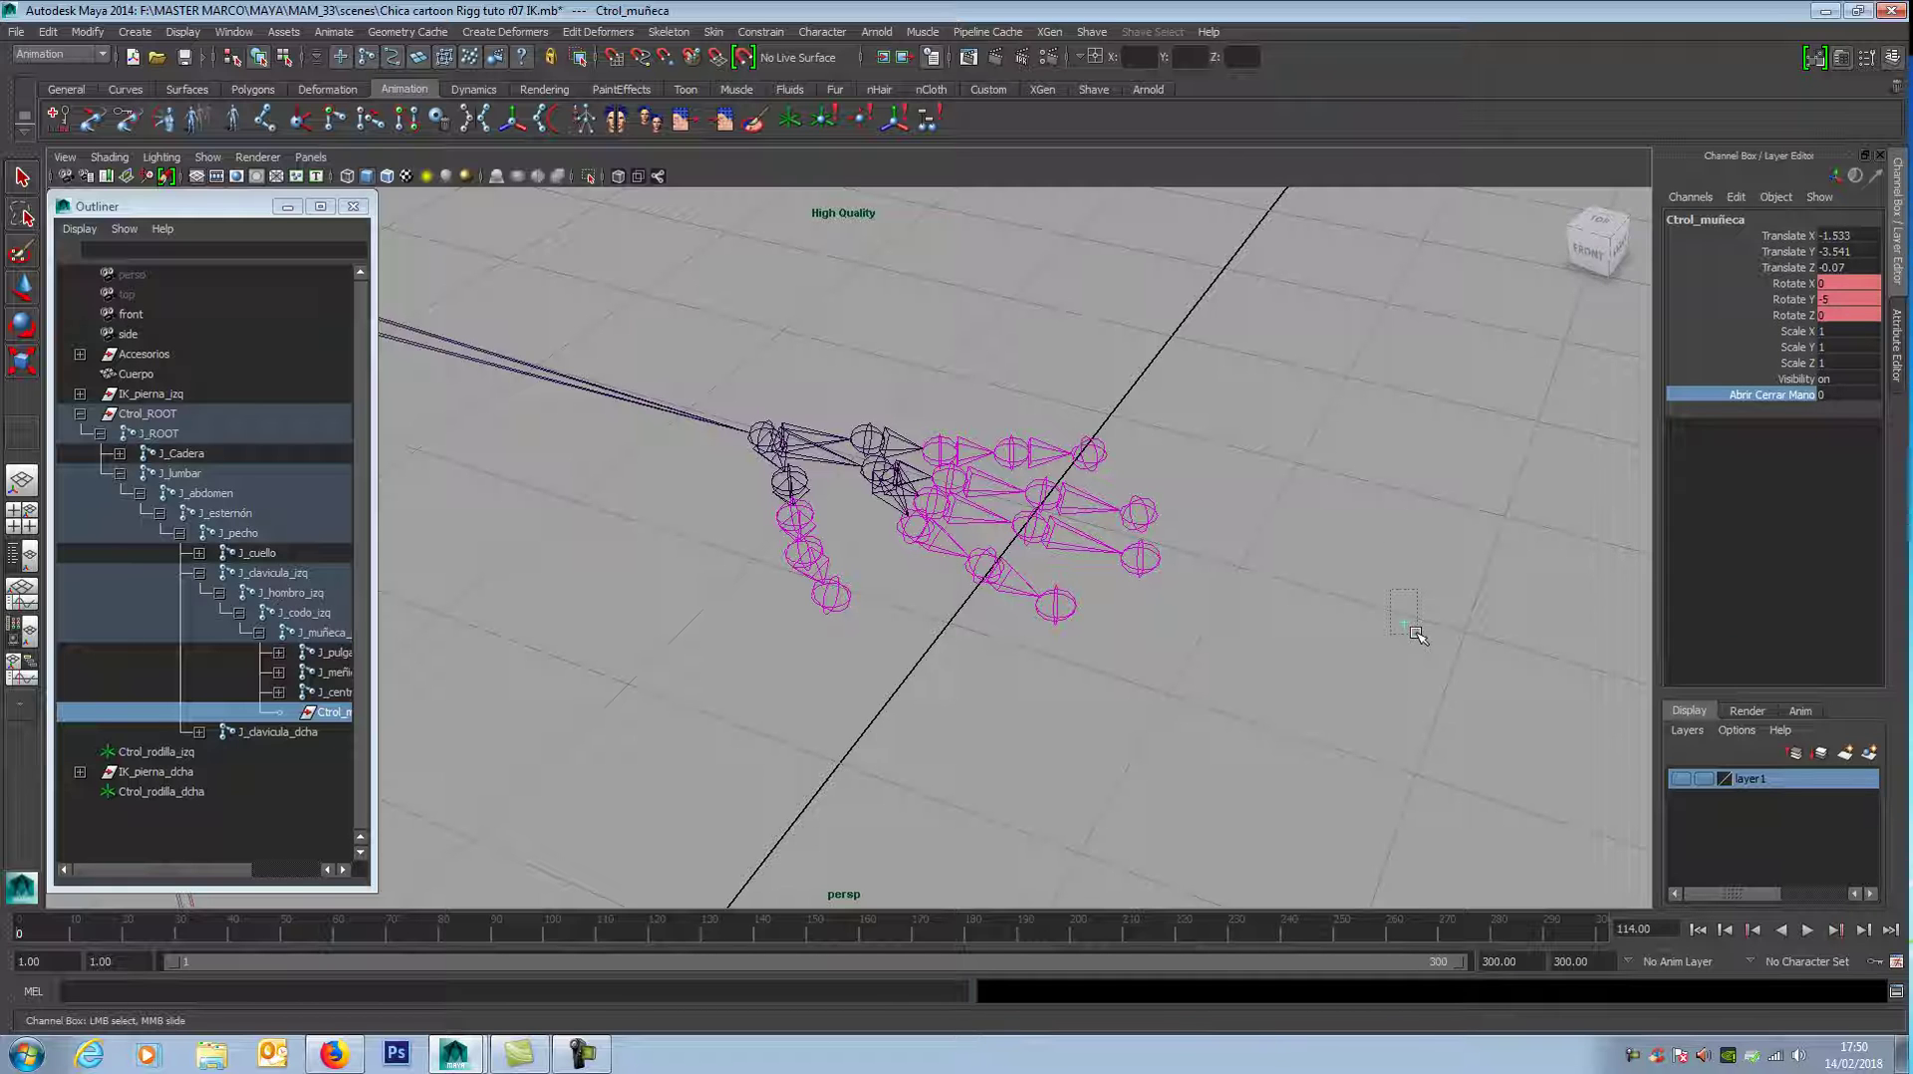
Step: Add a keyable float attribute Reposo_mano to the wrist control Ctrol_muñeca, with minimum 0, maximum 10 and default 10
middle_click_drag(1413, 625, 1425, 636)
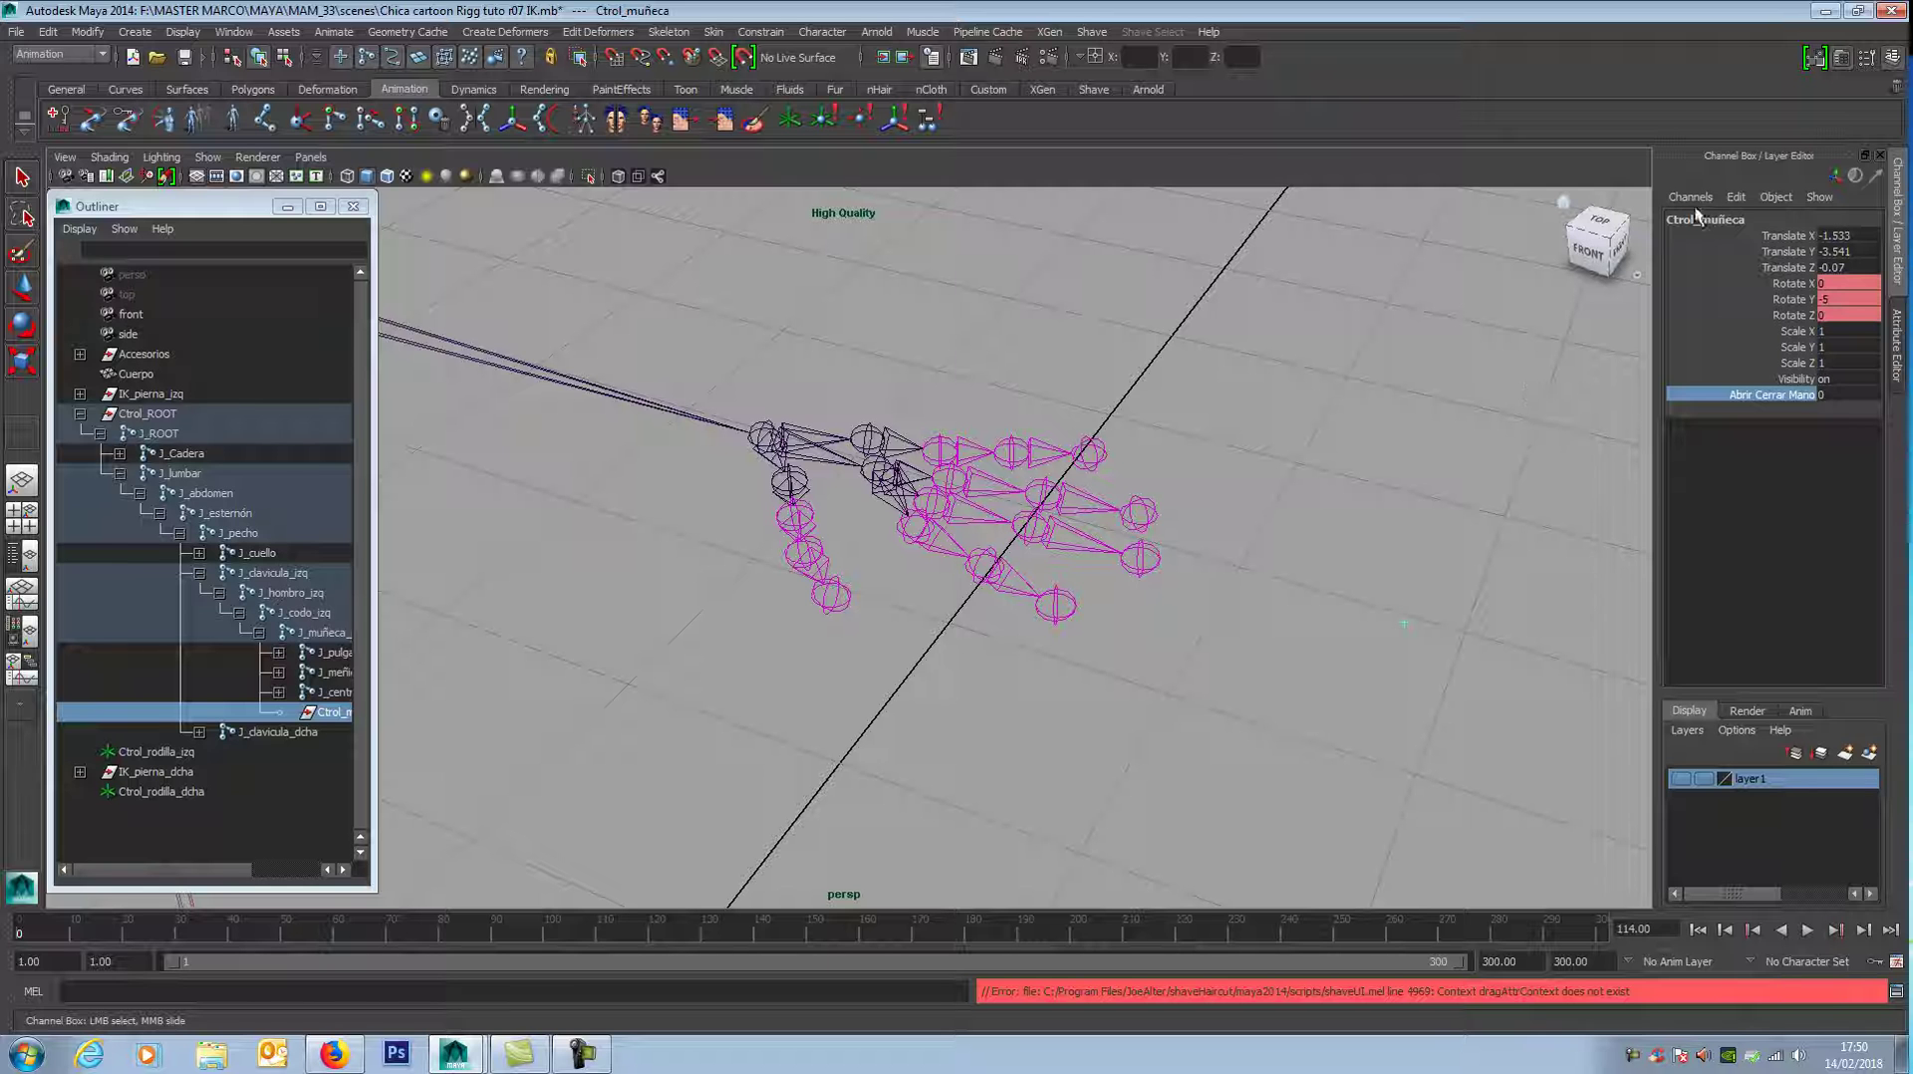
left_click(1737, 197)
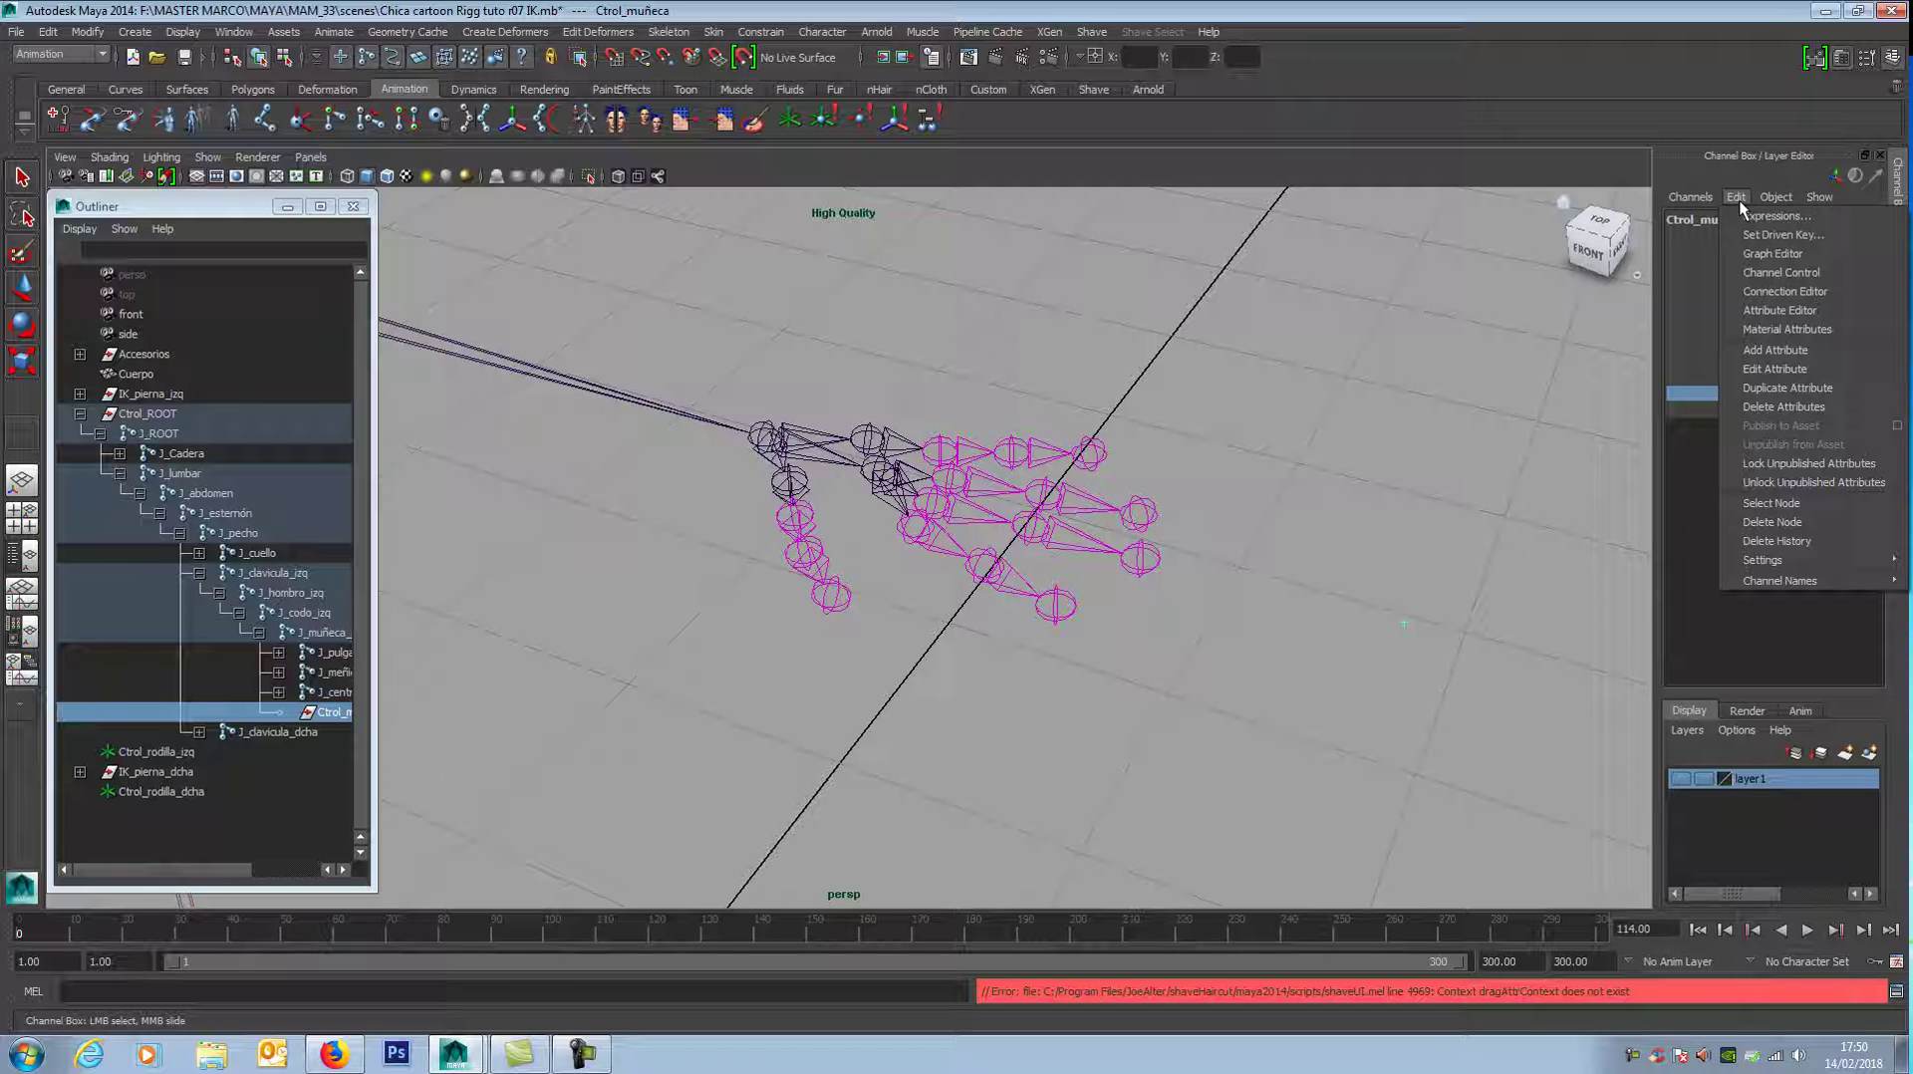
left_click(1776, 351)
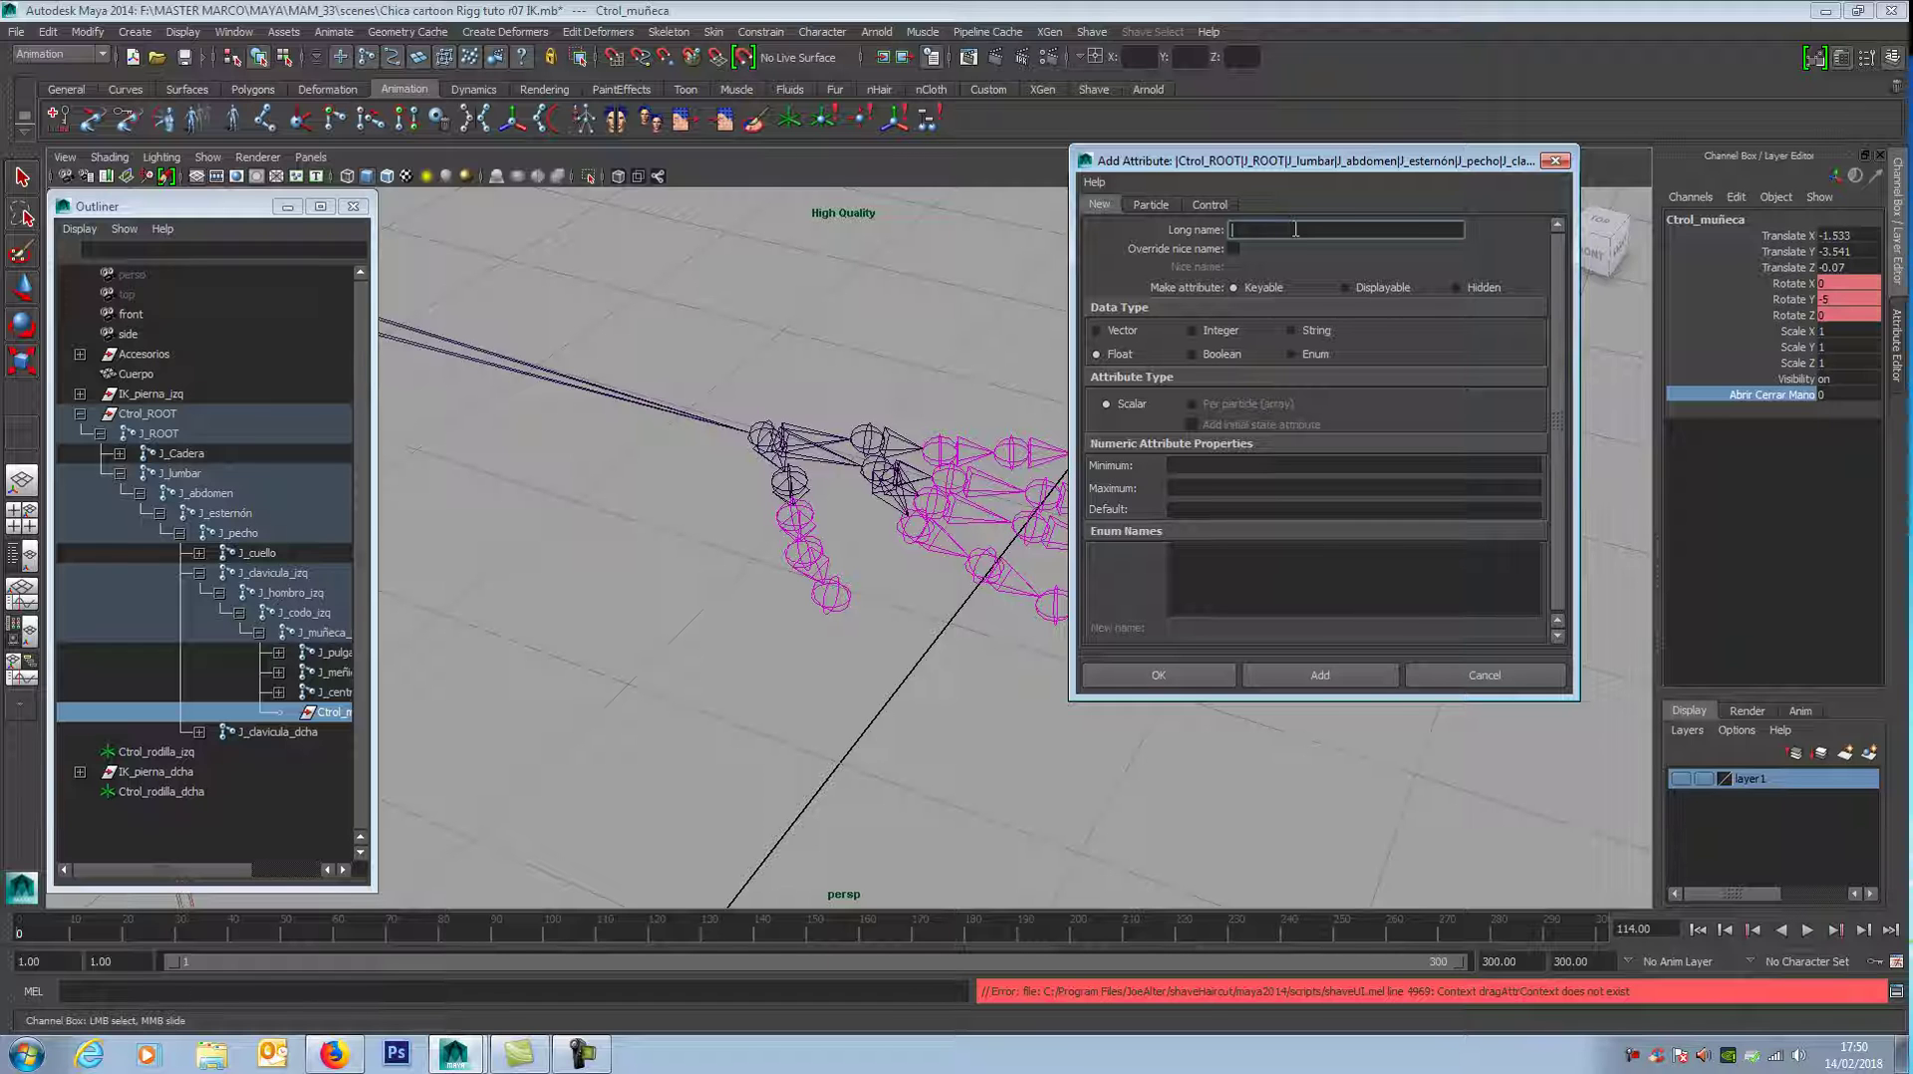
type("Reposo m")
type("m")
left_click(1195, 465)
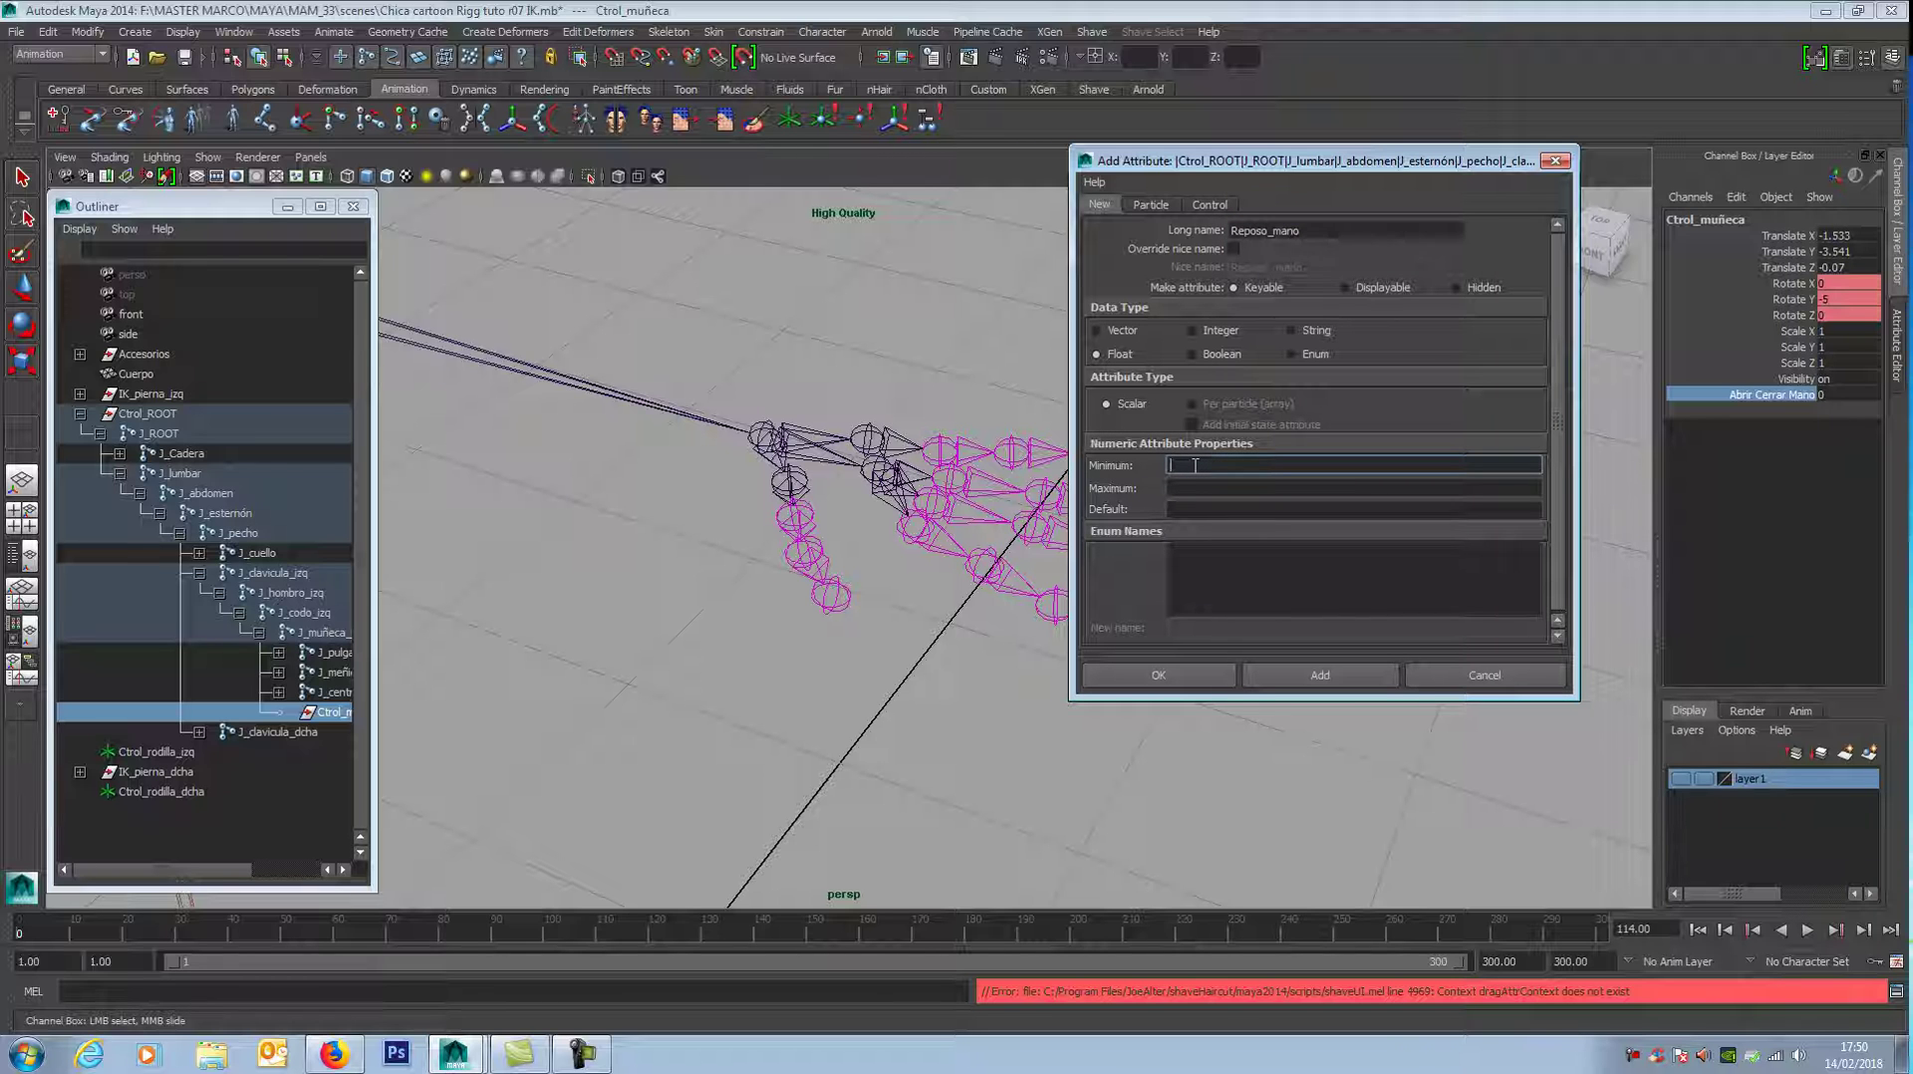
left_click(1215, 487)
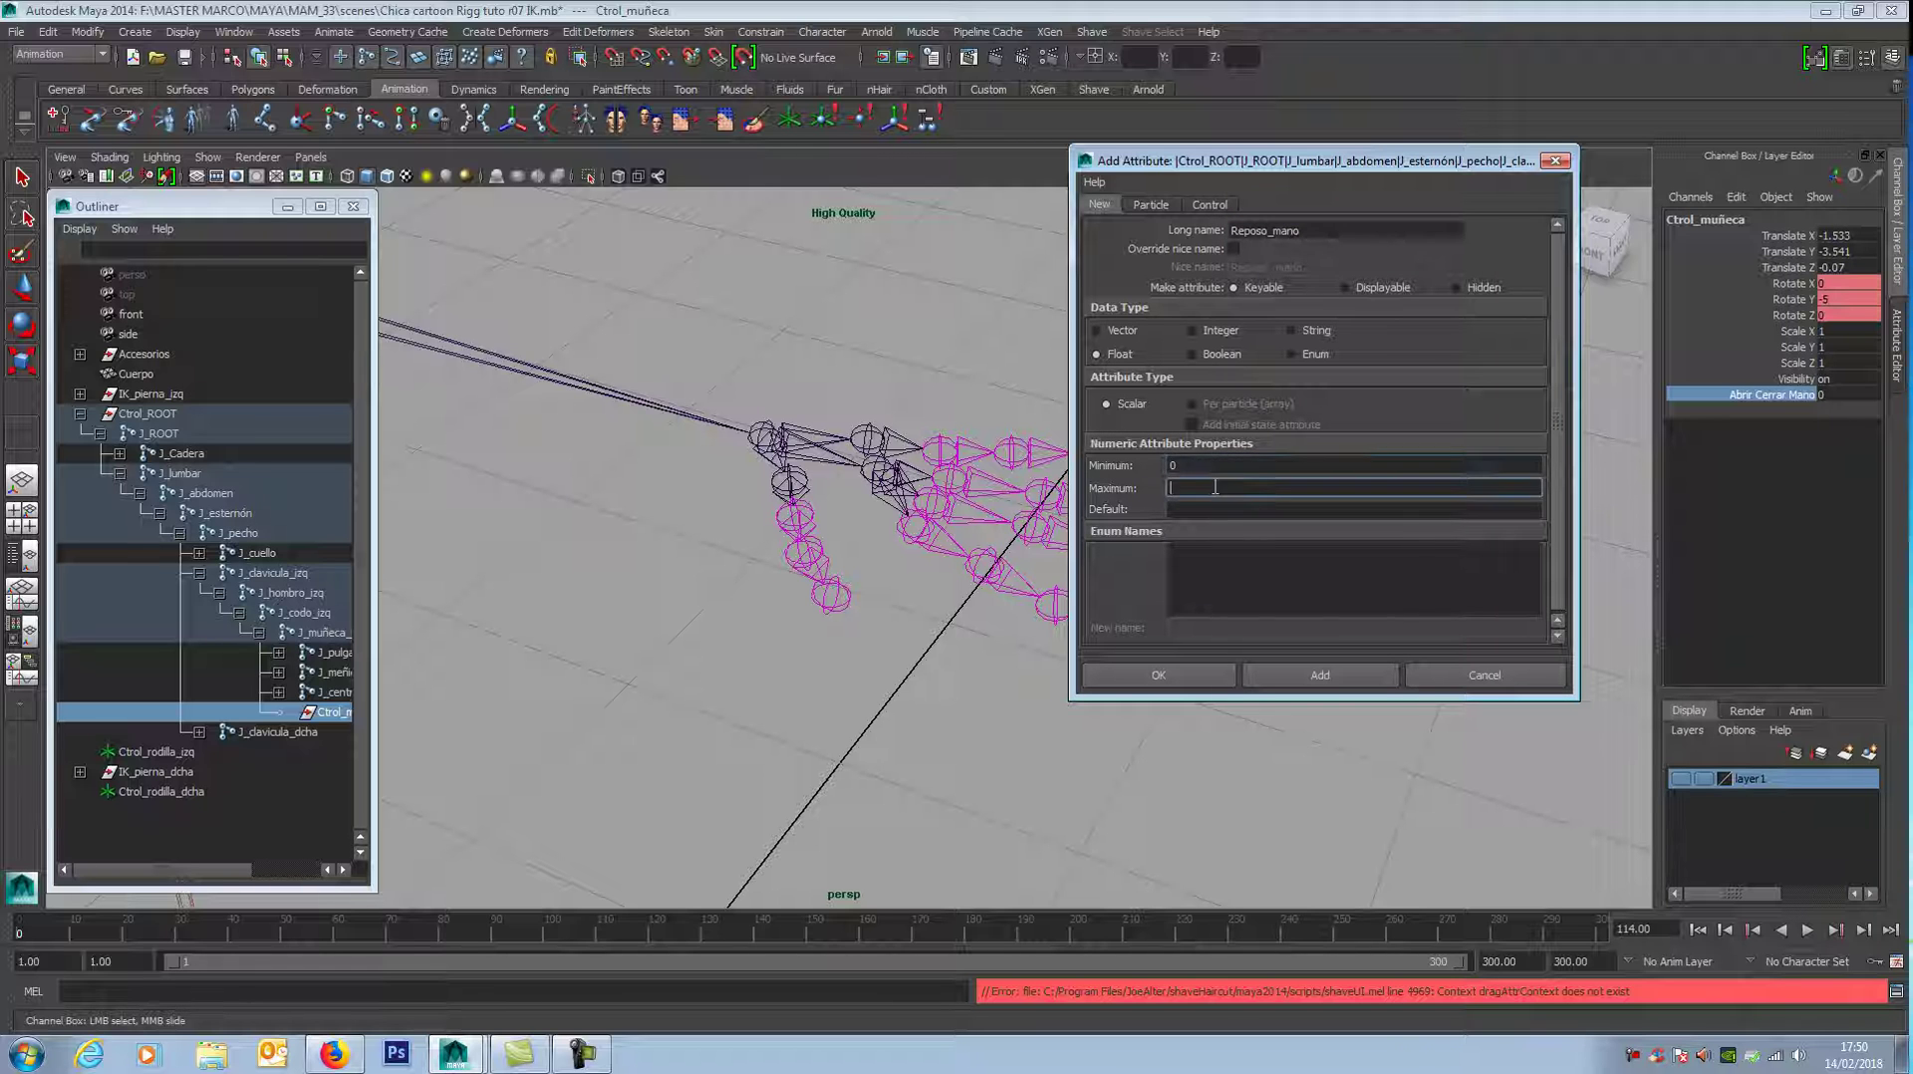
left_click(1204, 510)
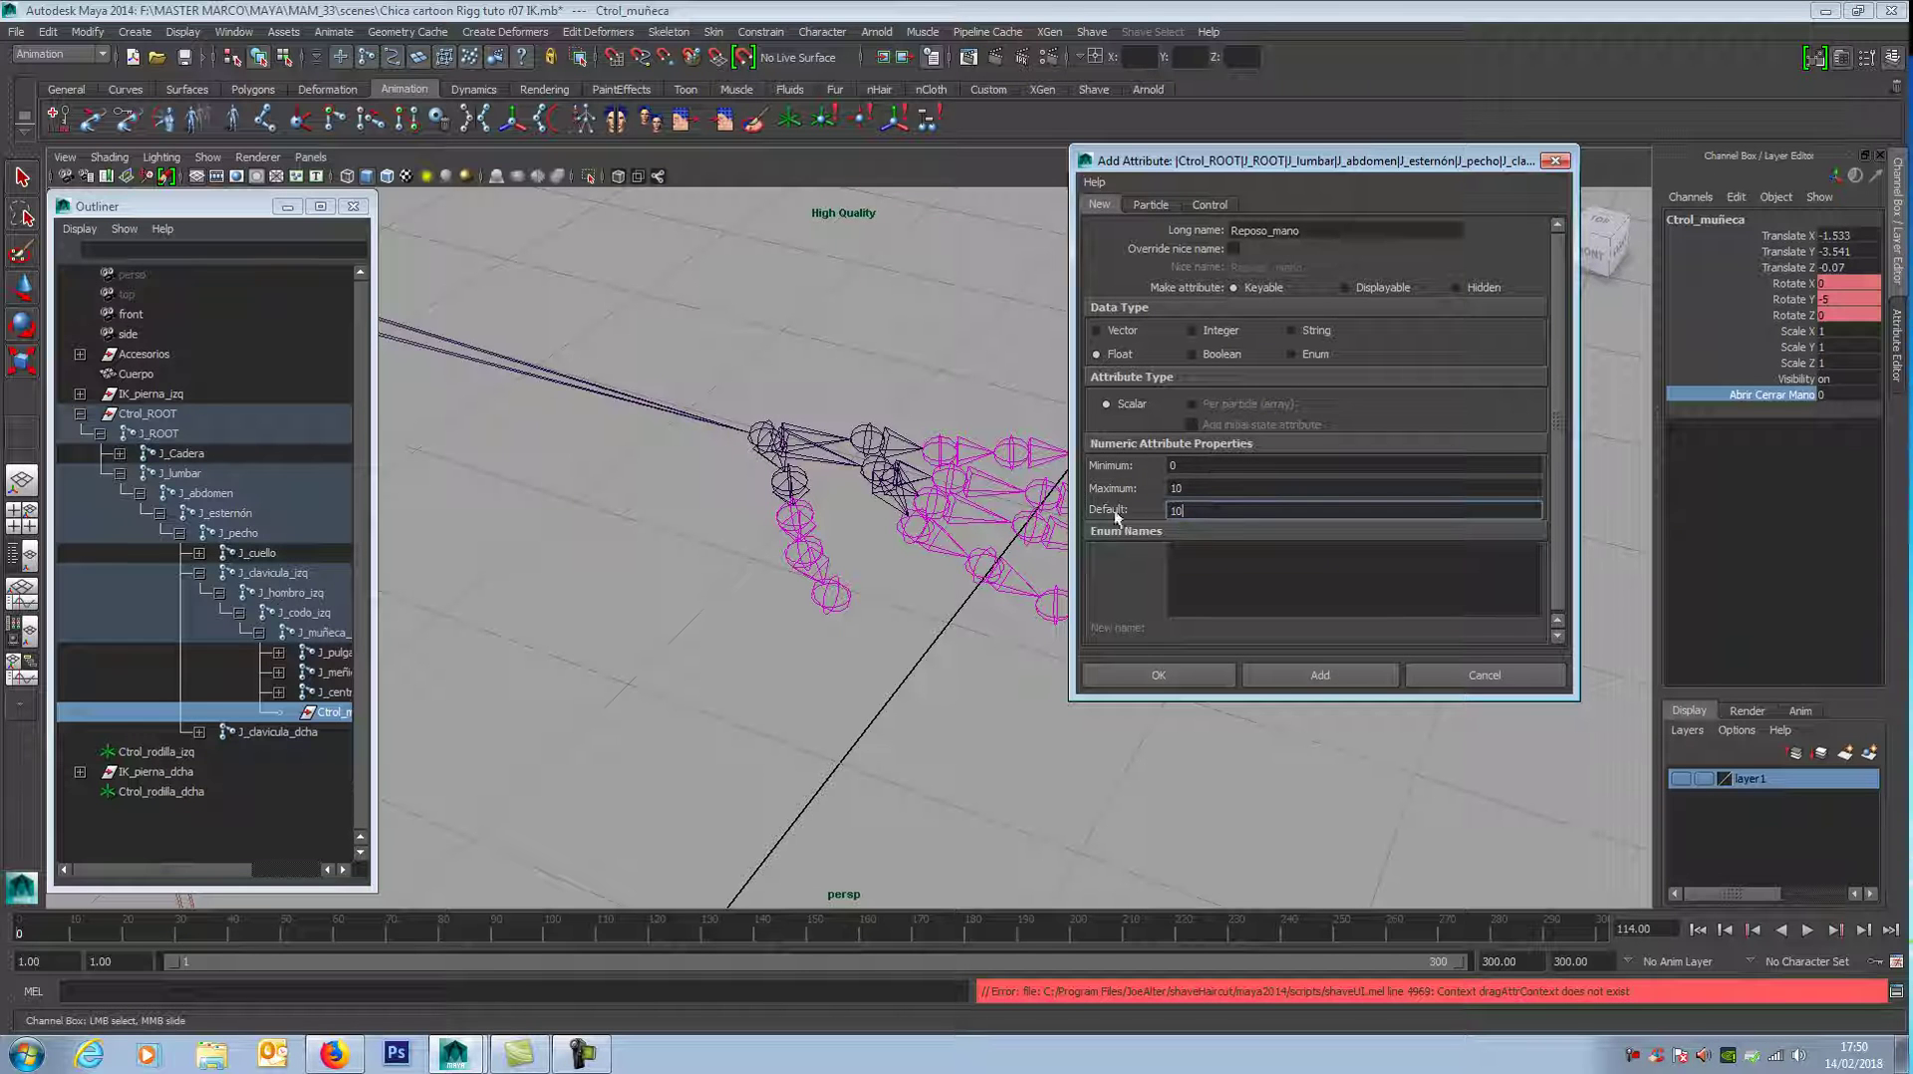
left_click(1158, 674)
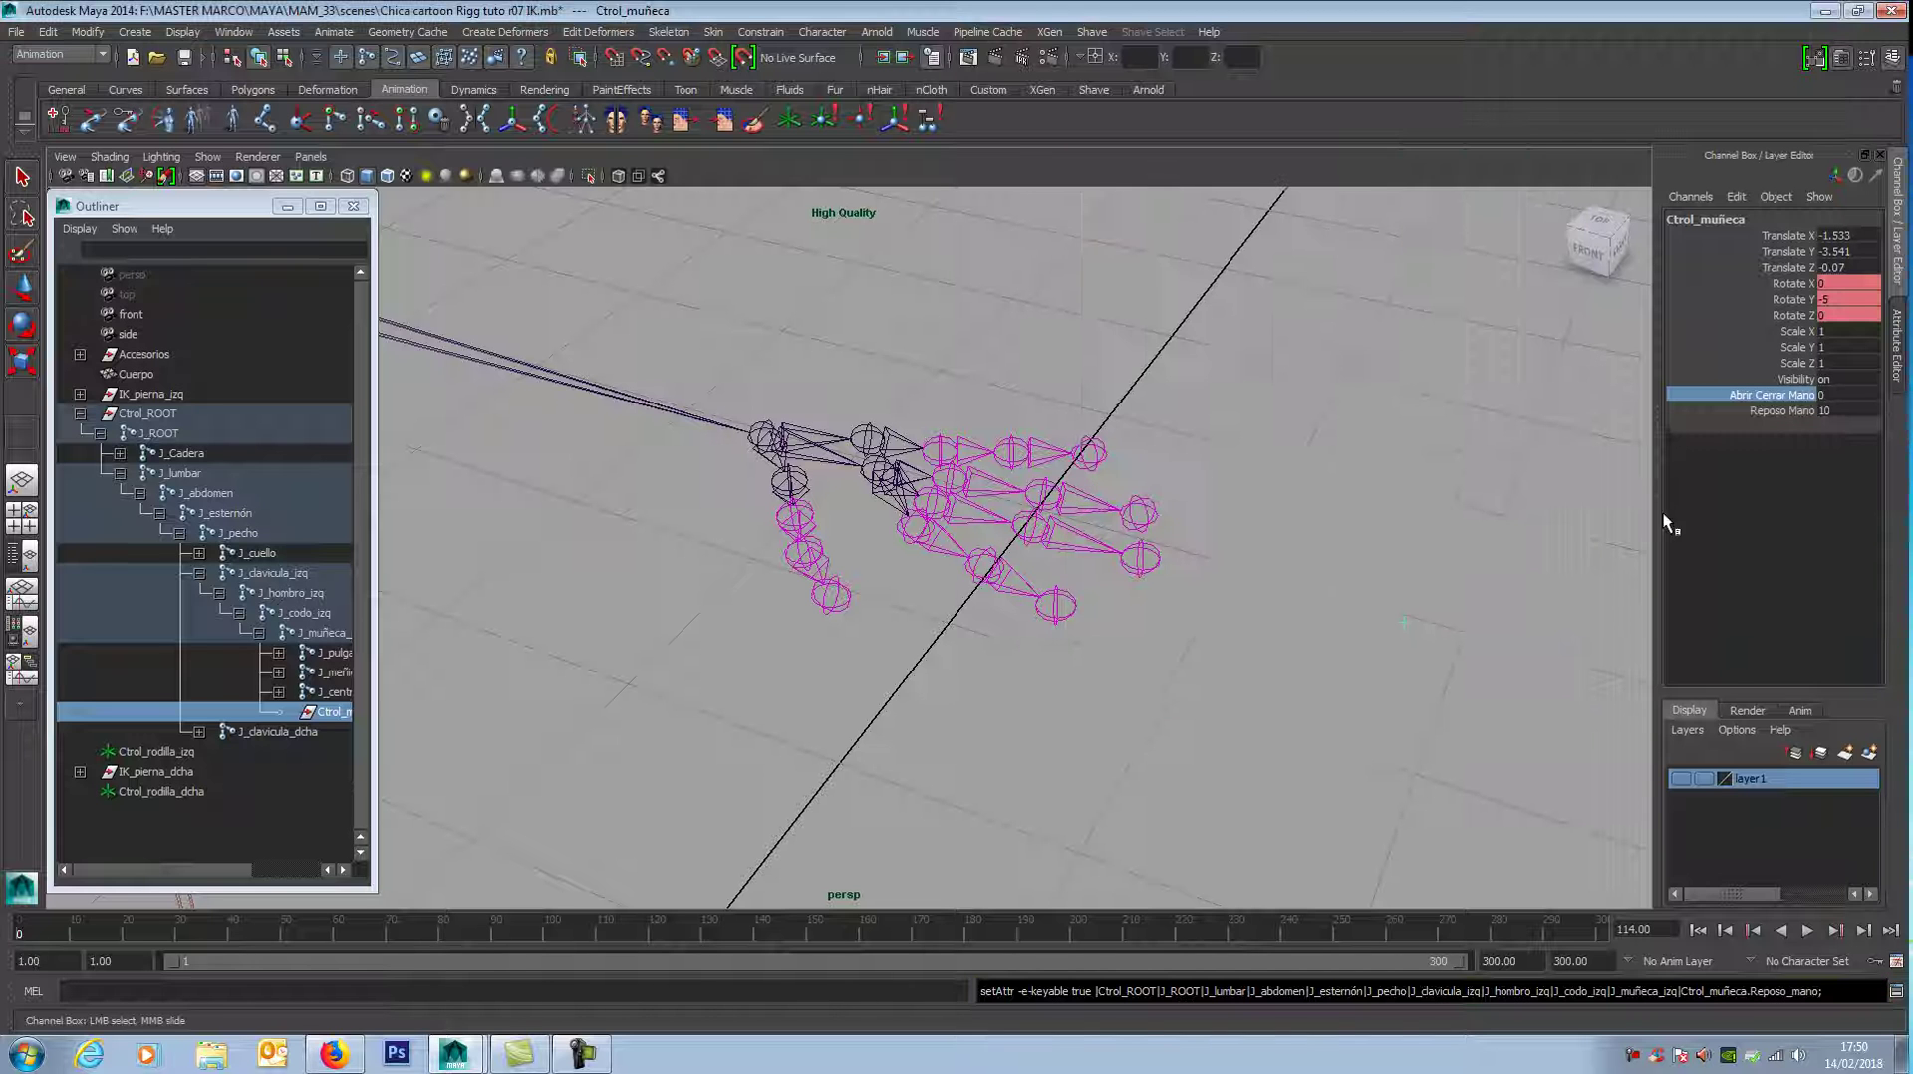
Step: Open Set Driven Key for Ctrol_muñeca and choose its Reposo Mano attribute as the driver
left_click(1793, 412)
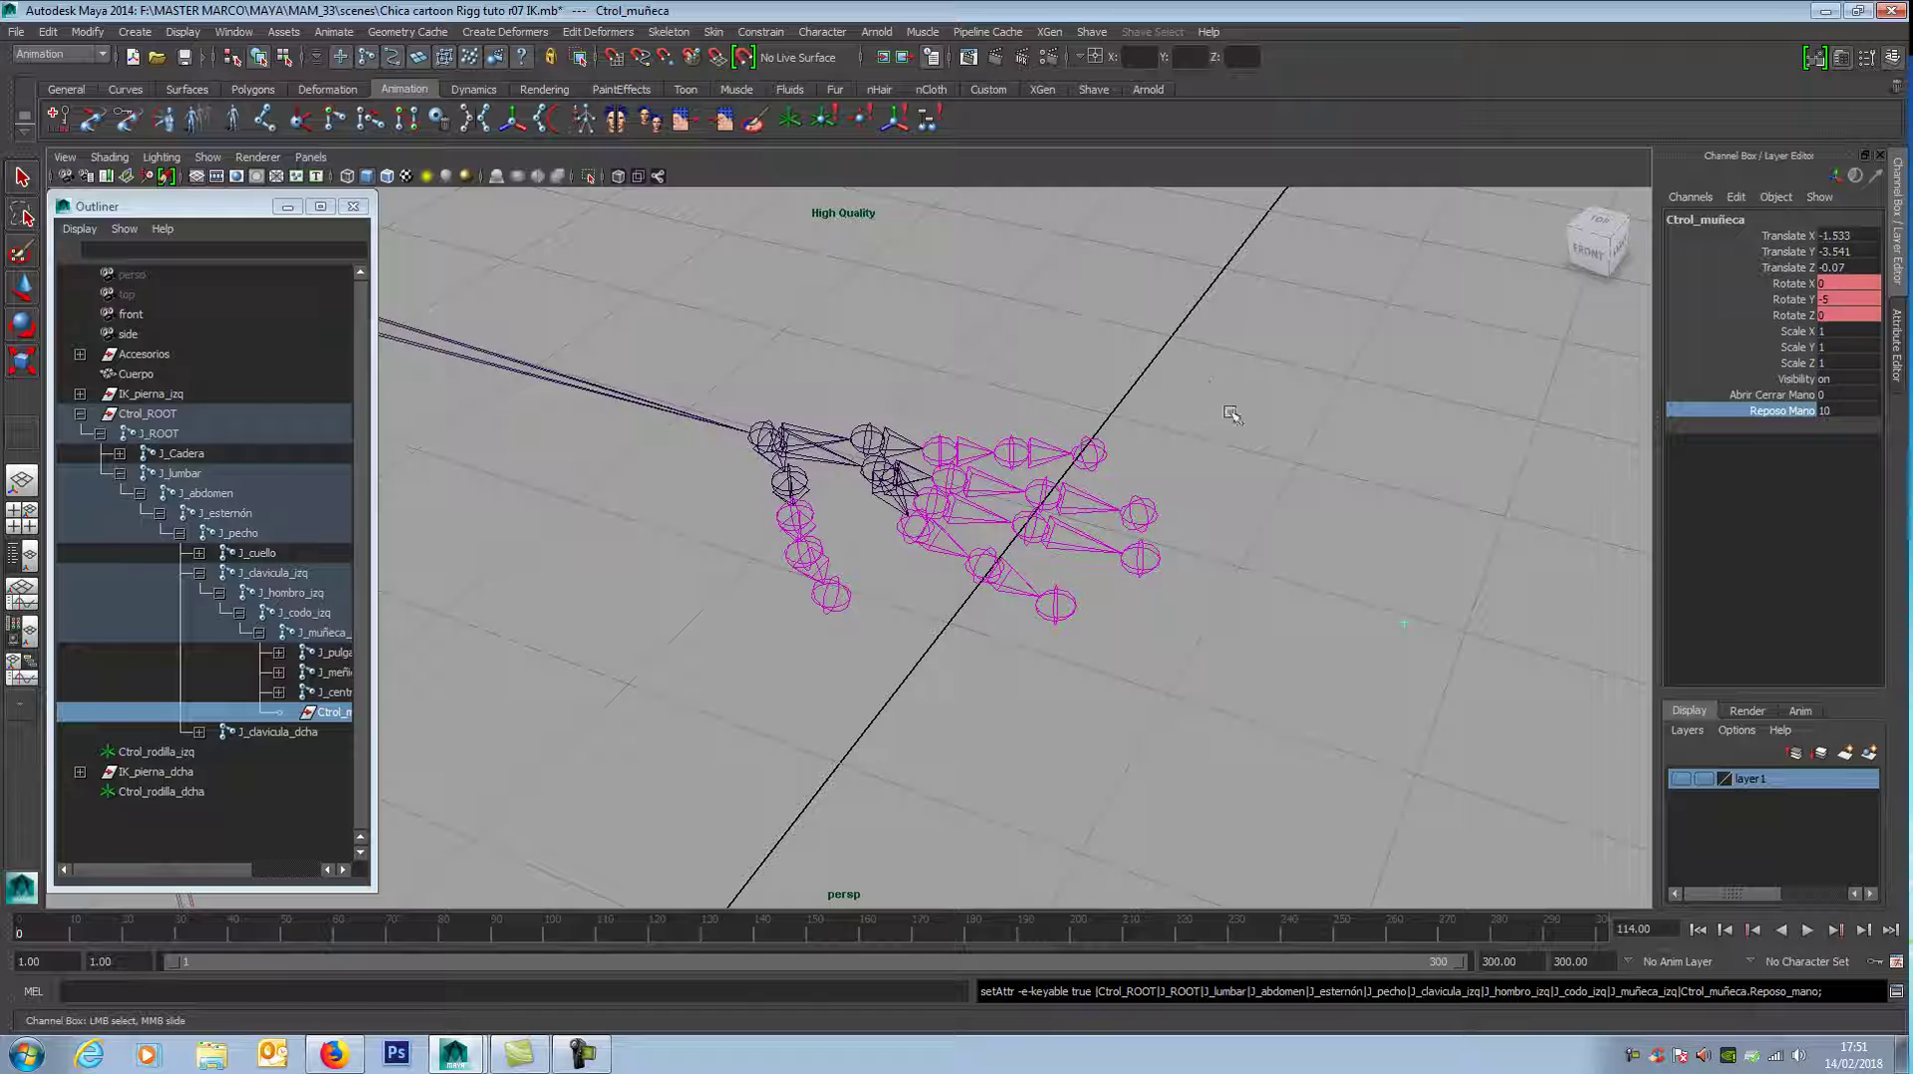
left_click(334, 33)
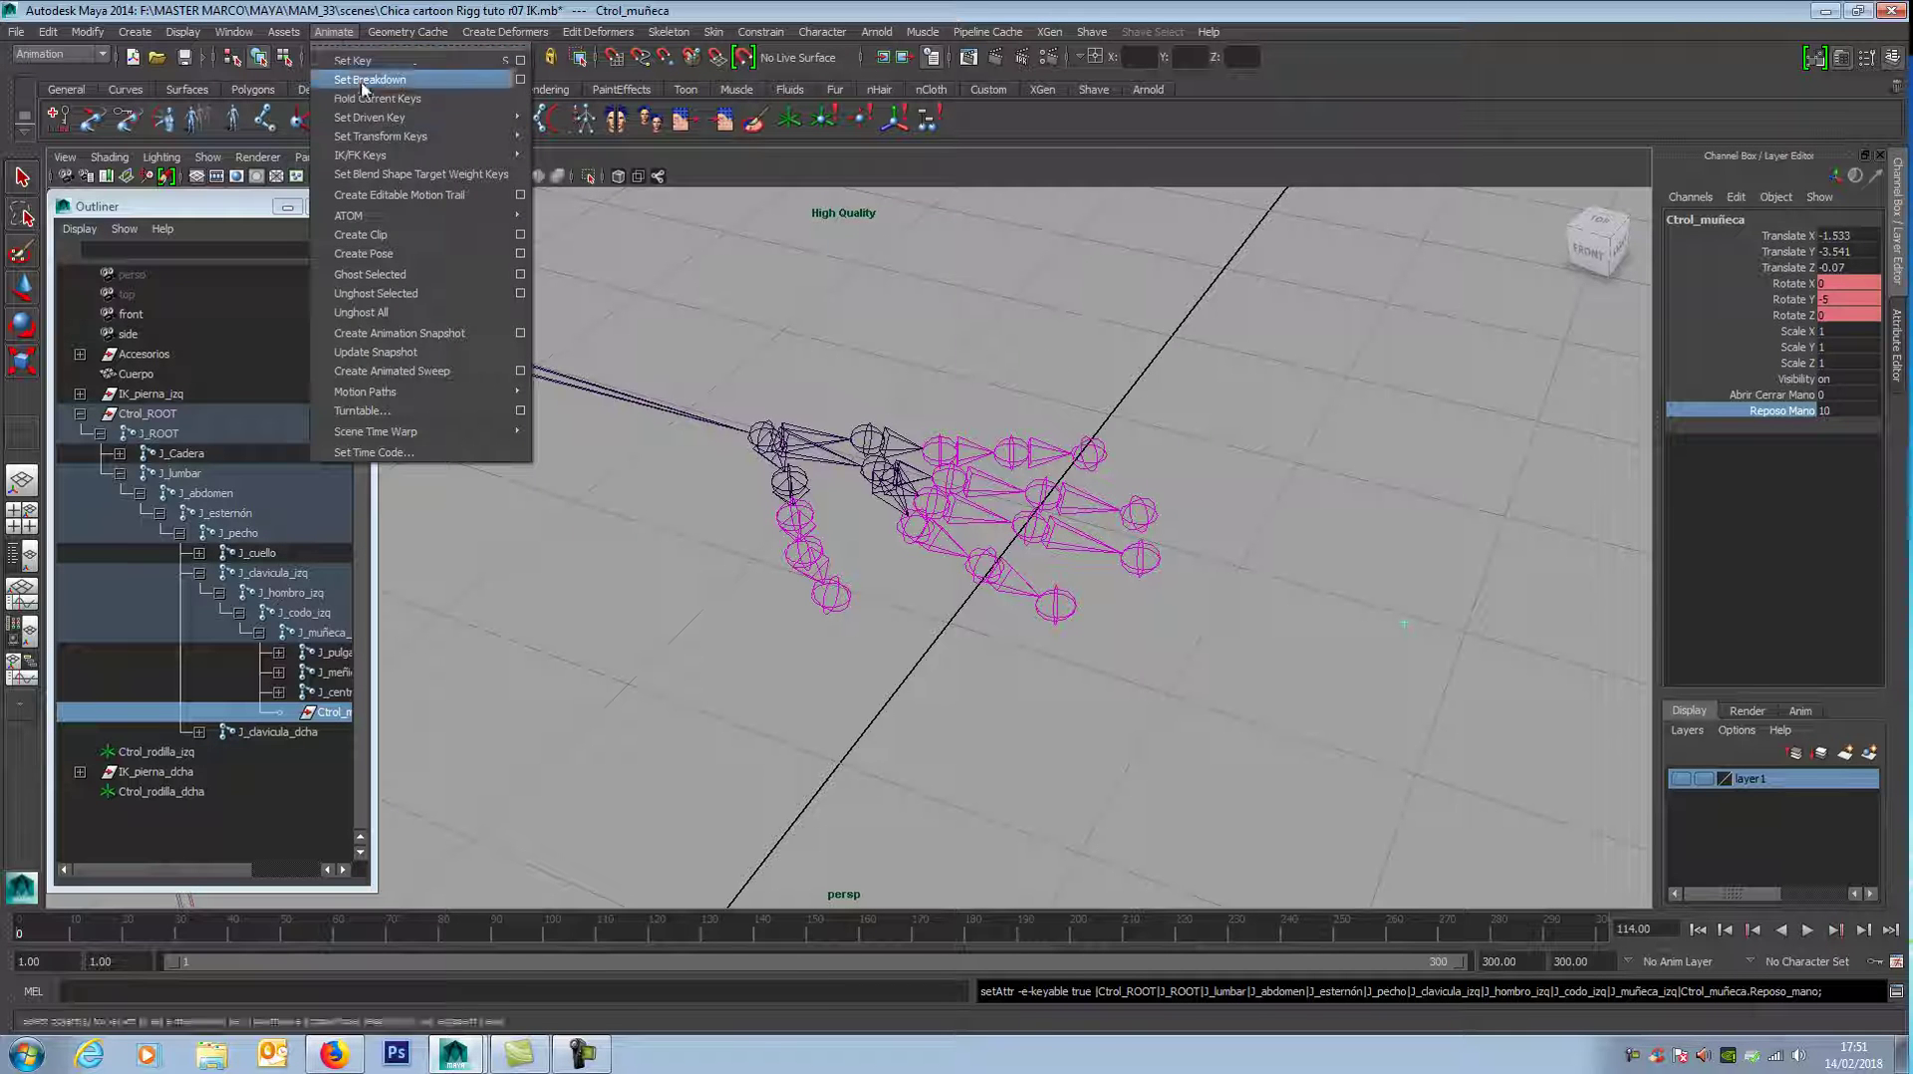
mouse_move(449, 117)
left_click(573, 117)
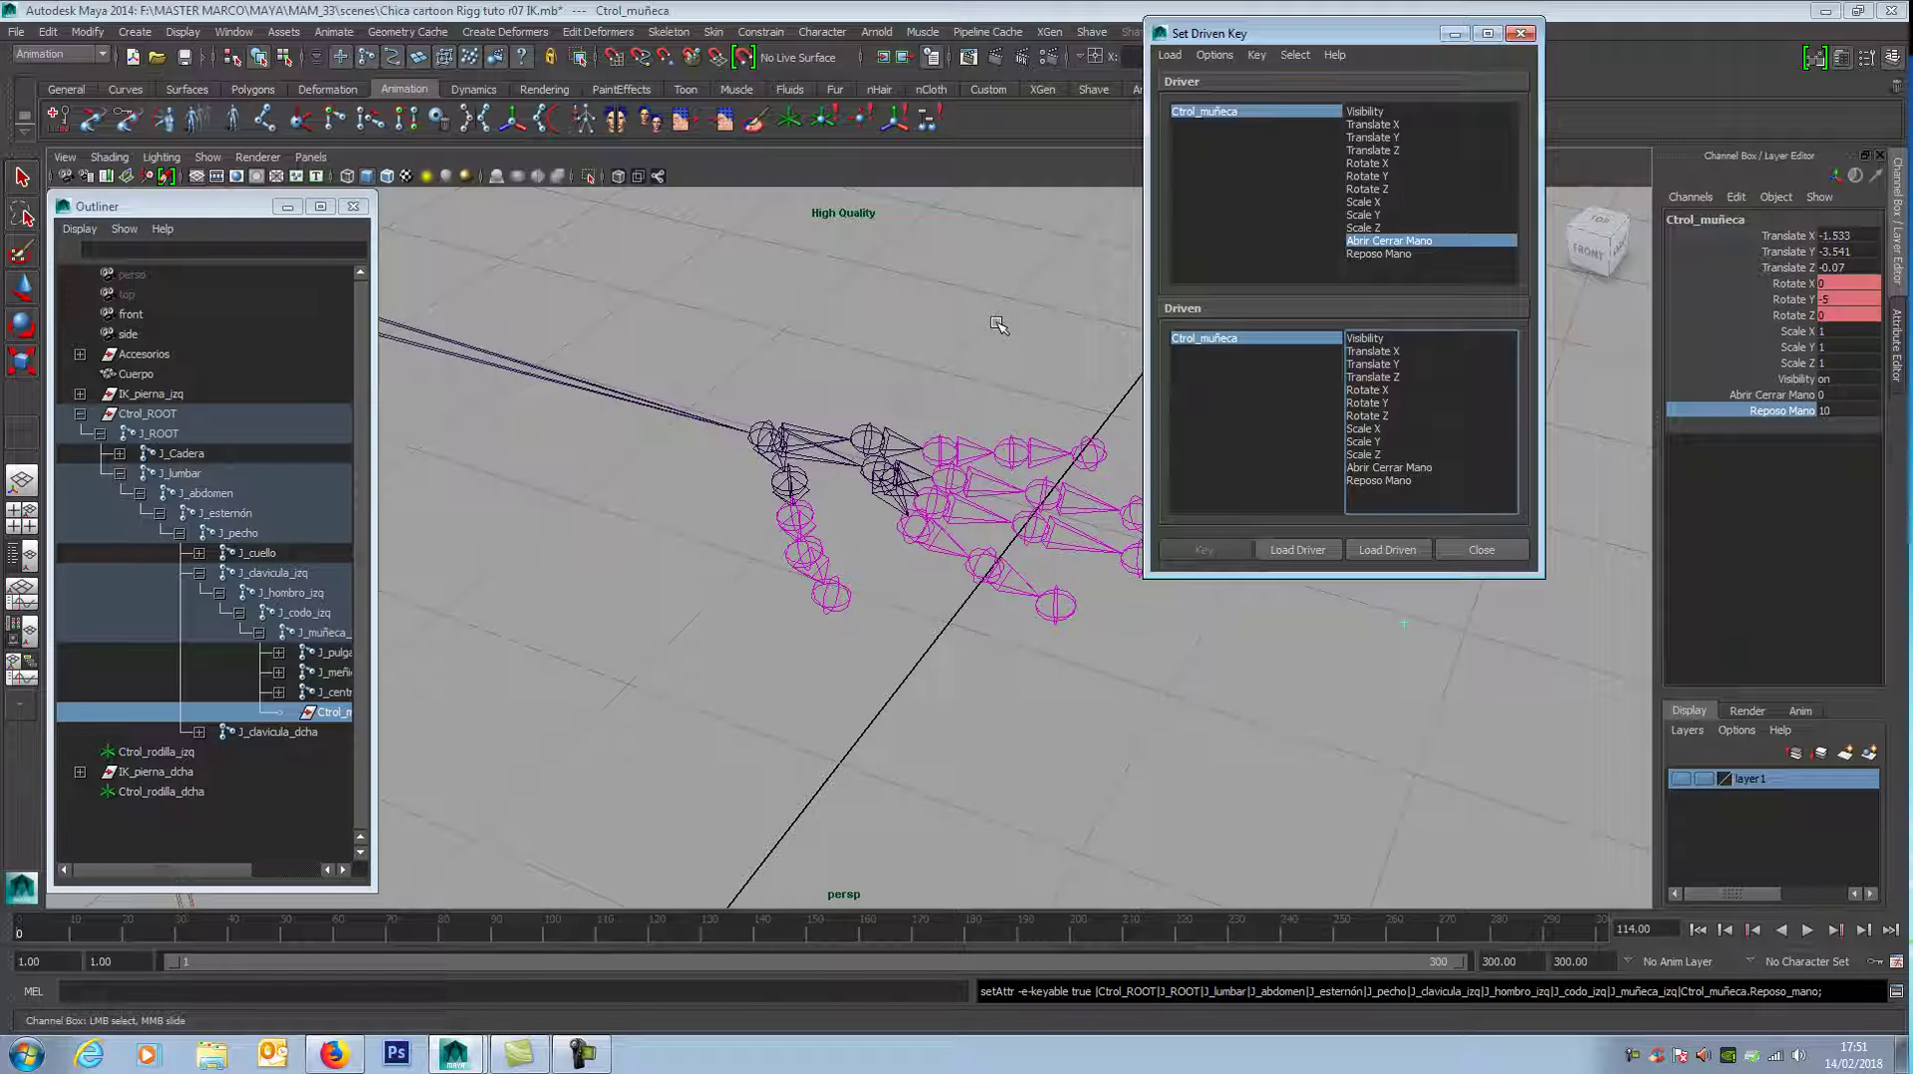
left_click_drag(1385, 608, 1426, 638)
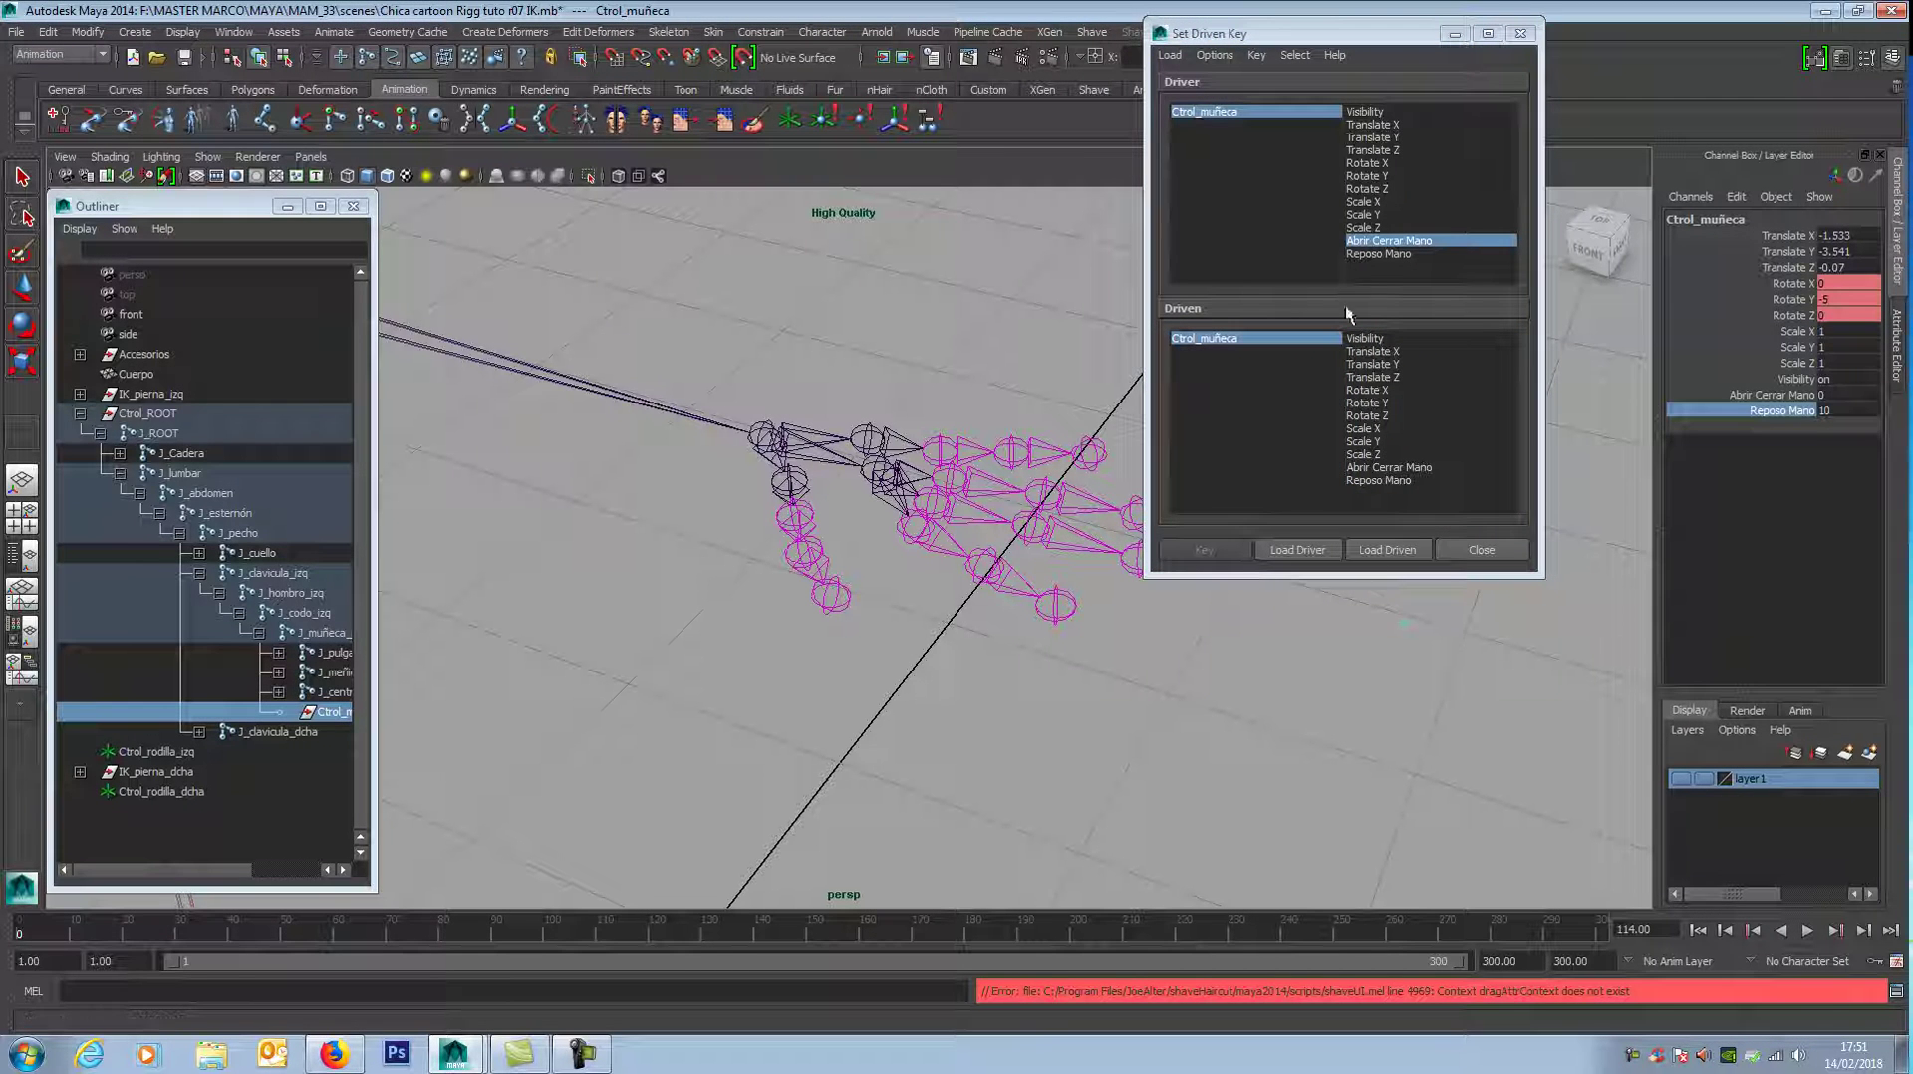
left_click(1380, 254)
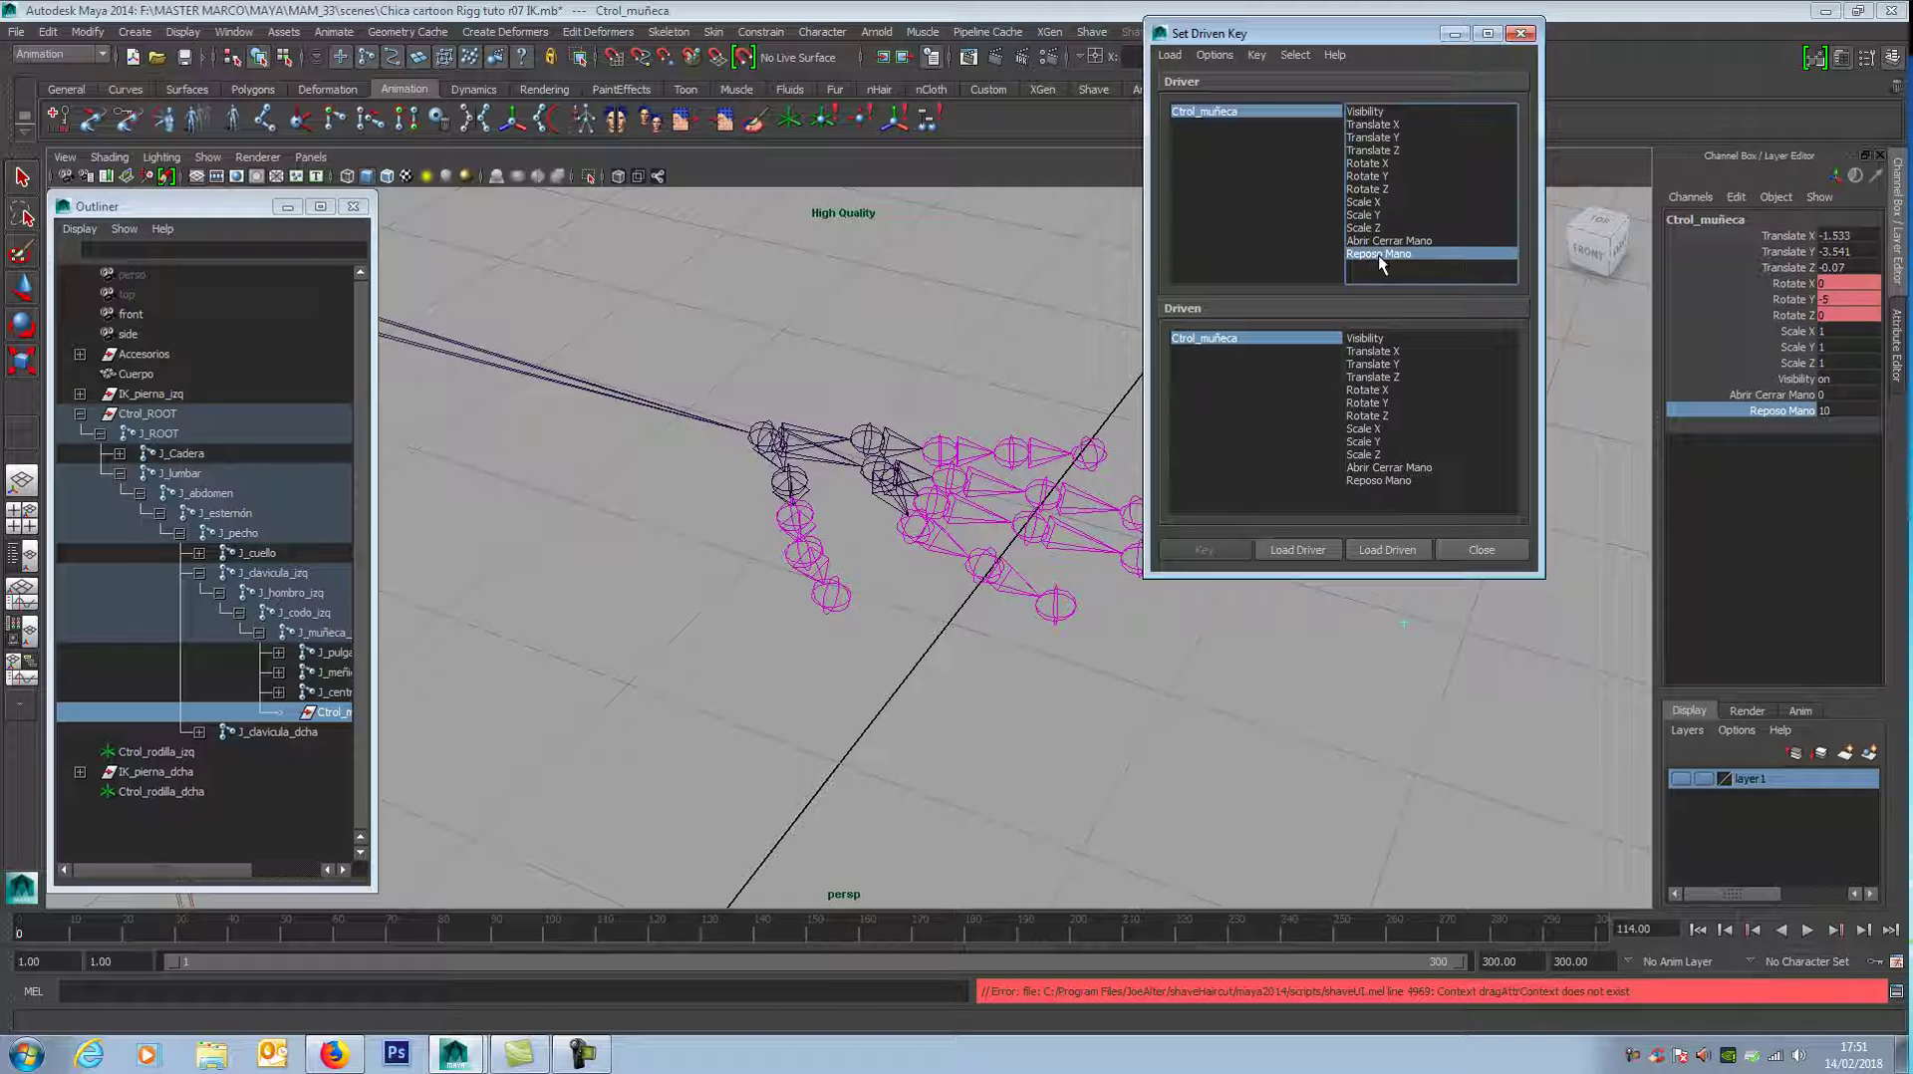
Step: Select all joints of the little, ring, middle and index fingers and the thumb, and load them as driven objects
middle_click_drag(960, 362, 867, 380, "alt")
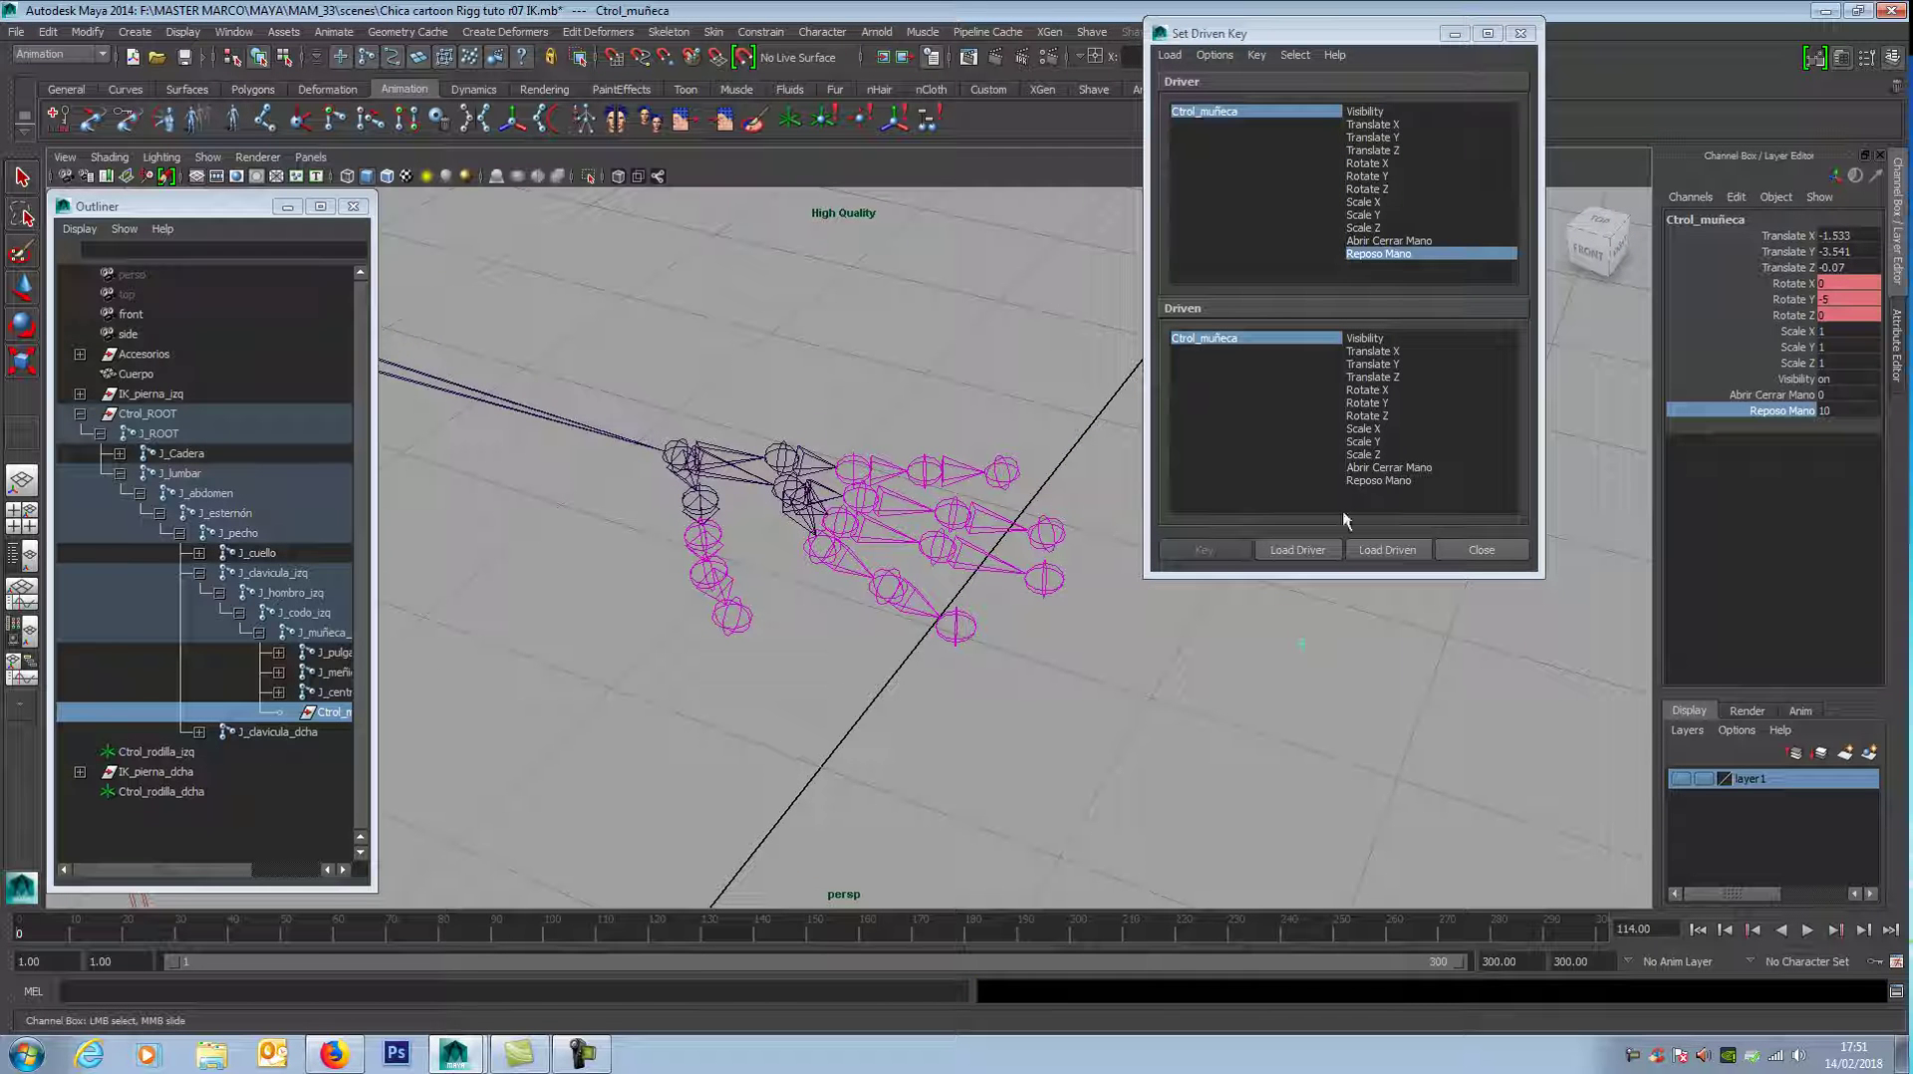
left_click(1007, 475)
left_click(929, 475, "shift")
left_click(861, 474, "shift")
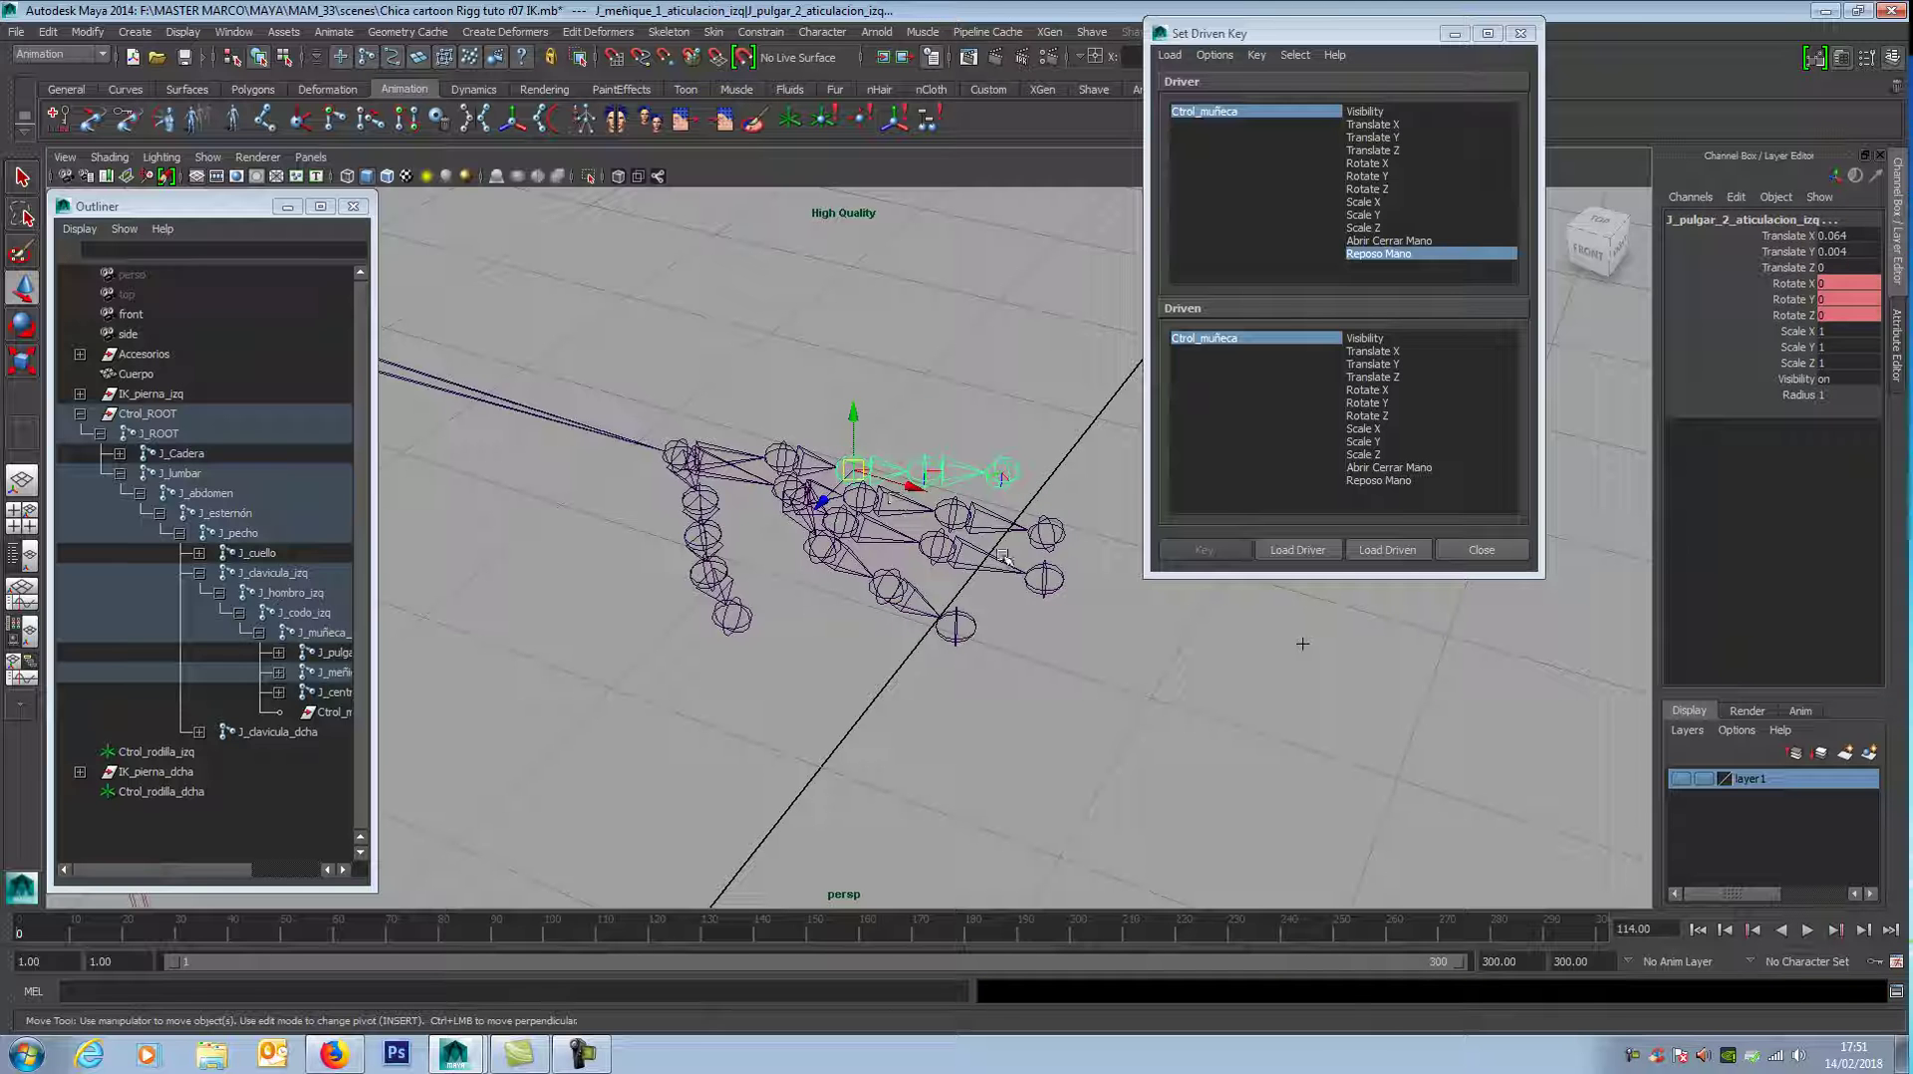
left_click(1060, 539, "shift")
left_click(953, 518, "shift")
left_click(865, 502, "shift")
left_click(1048, 583, "shift")
left_click(941, 550, "shift")
left_click(845, 527, "shift")
left_click(960, 633, "shift")
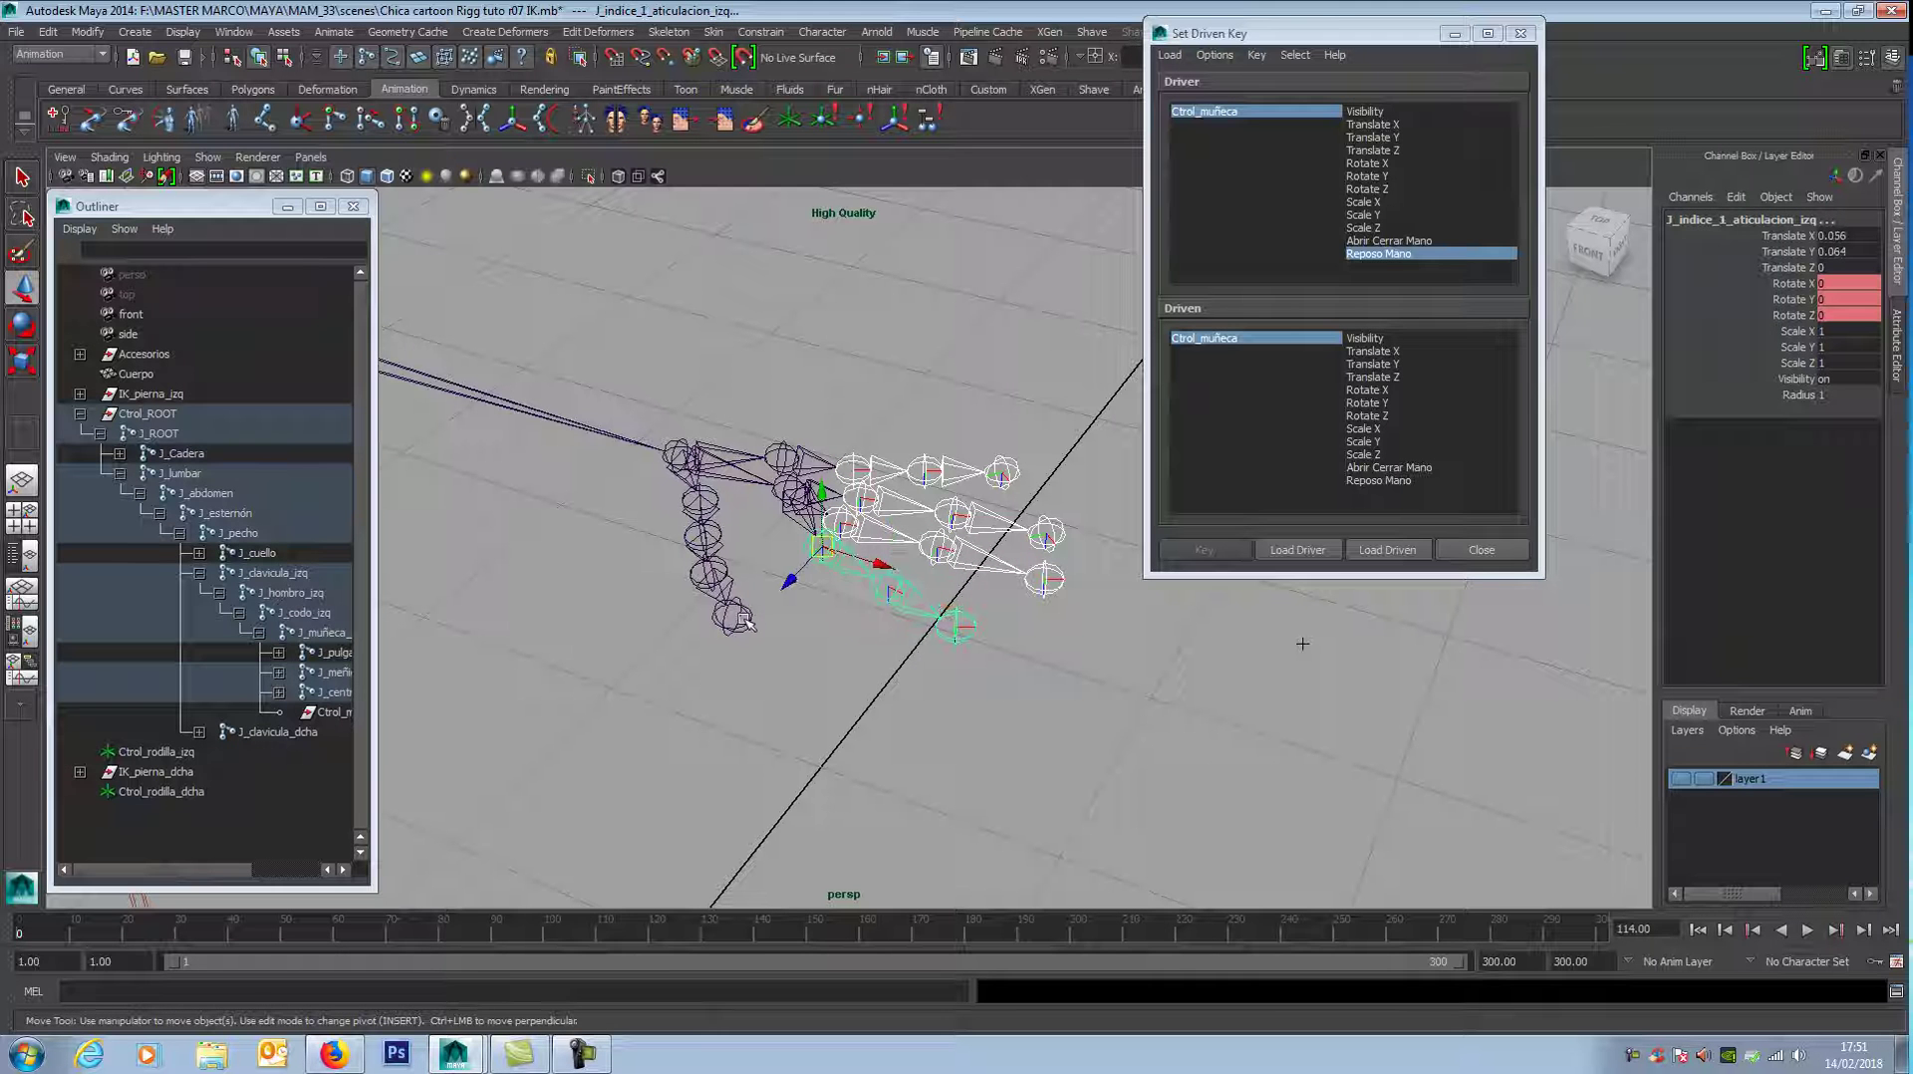
left_click(711, 595)
left_click(711, 586, "shift")
left_click(700, 555, "shift")
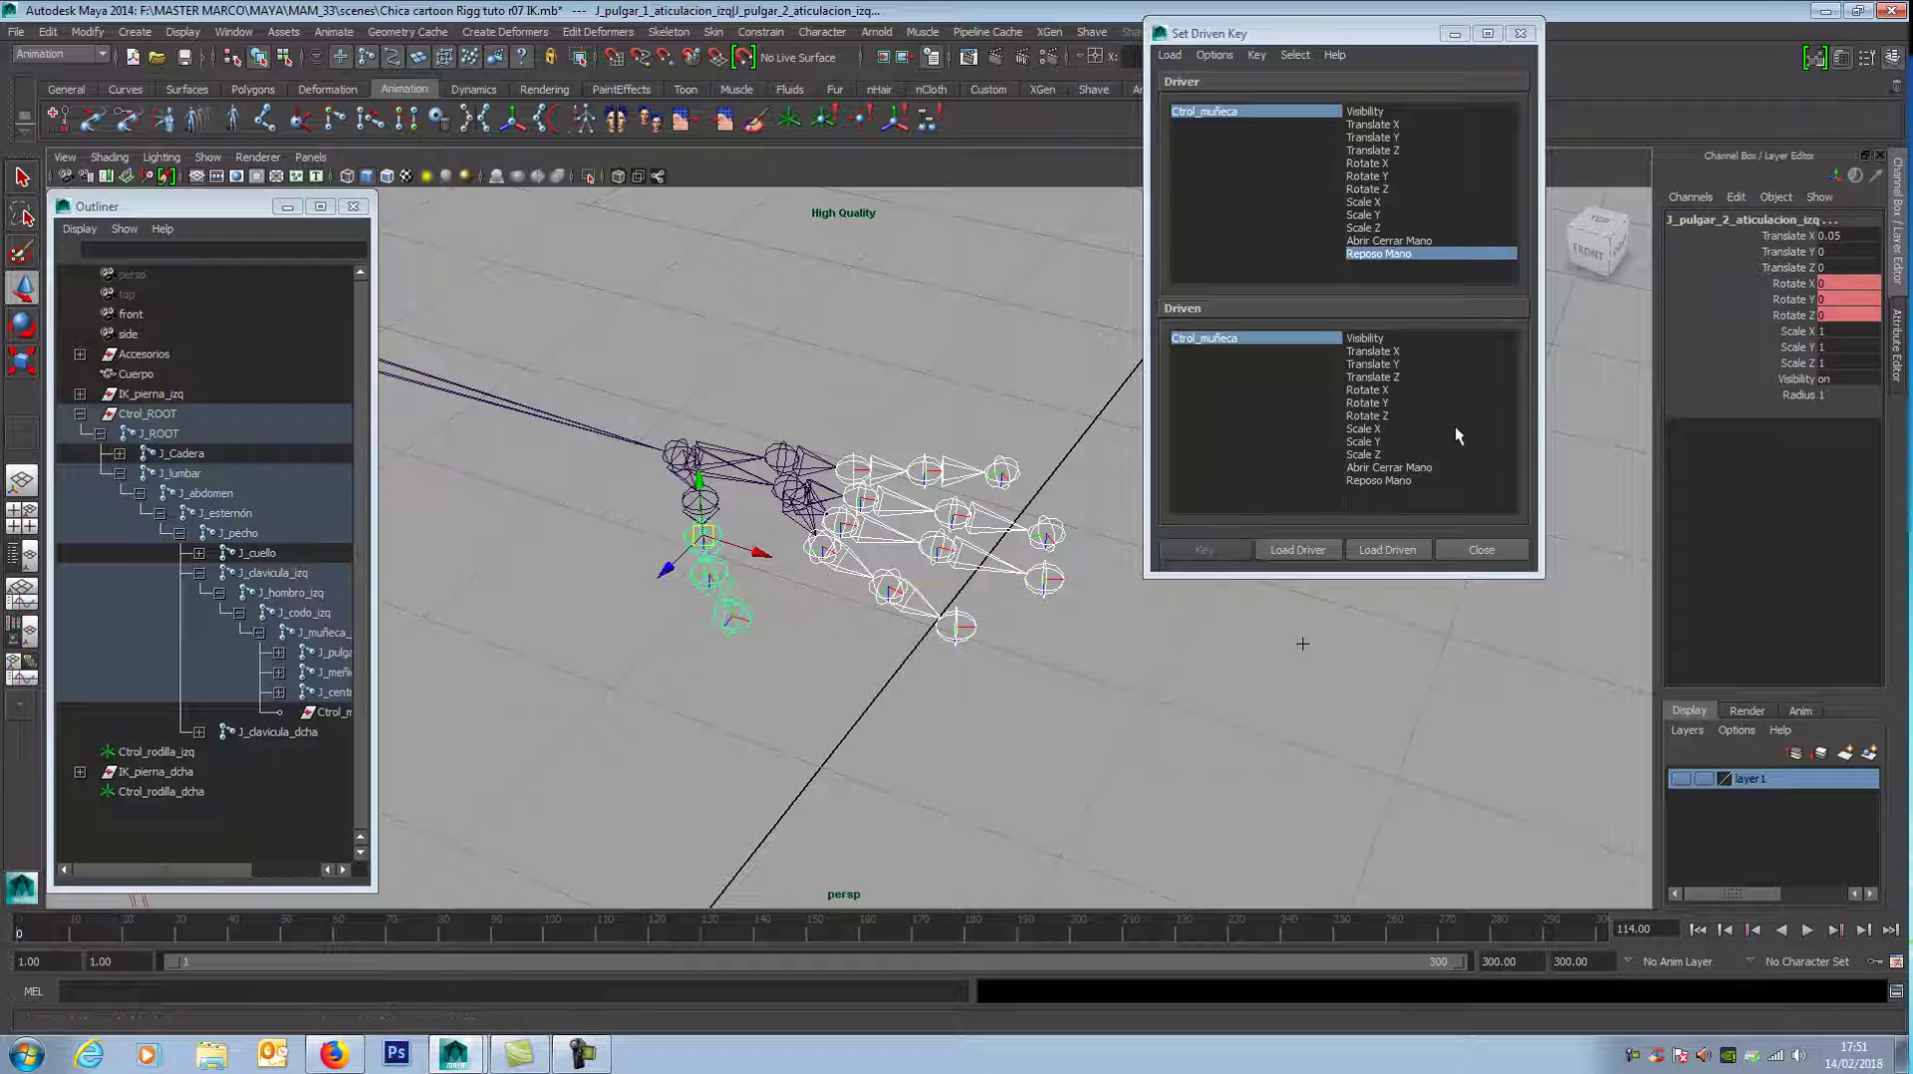
left_click(1396, 560)
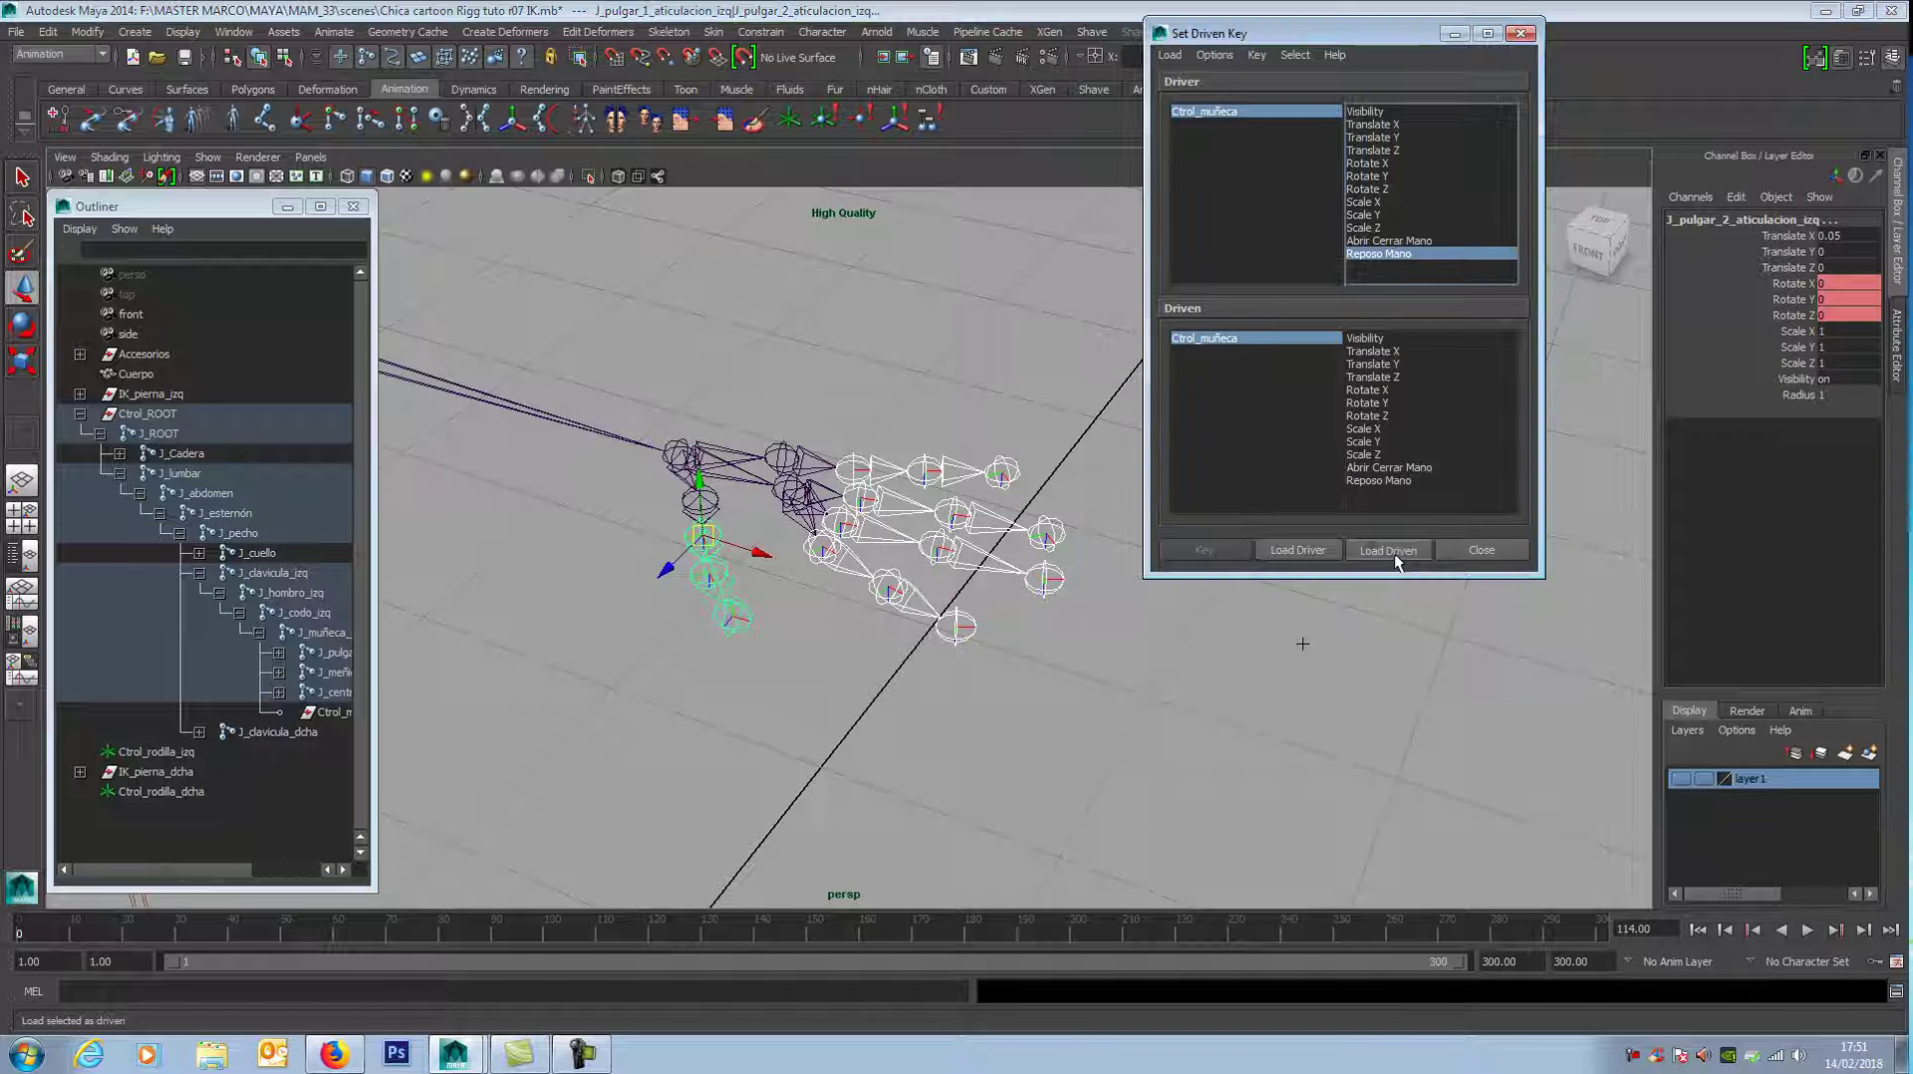
Step: Key the X, Y and Z rotations of all the loaded finger joints against Reposo Mano at 10
left_click(1248, 340)
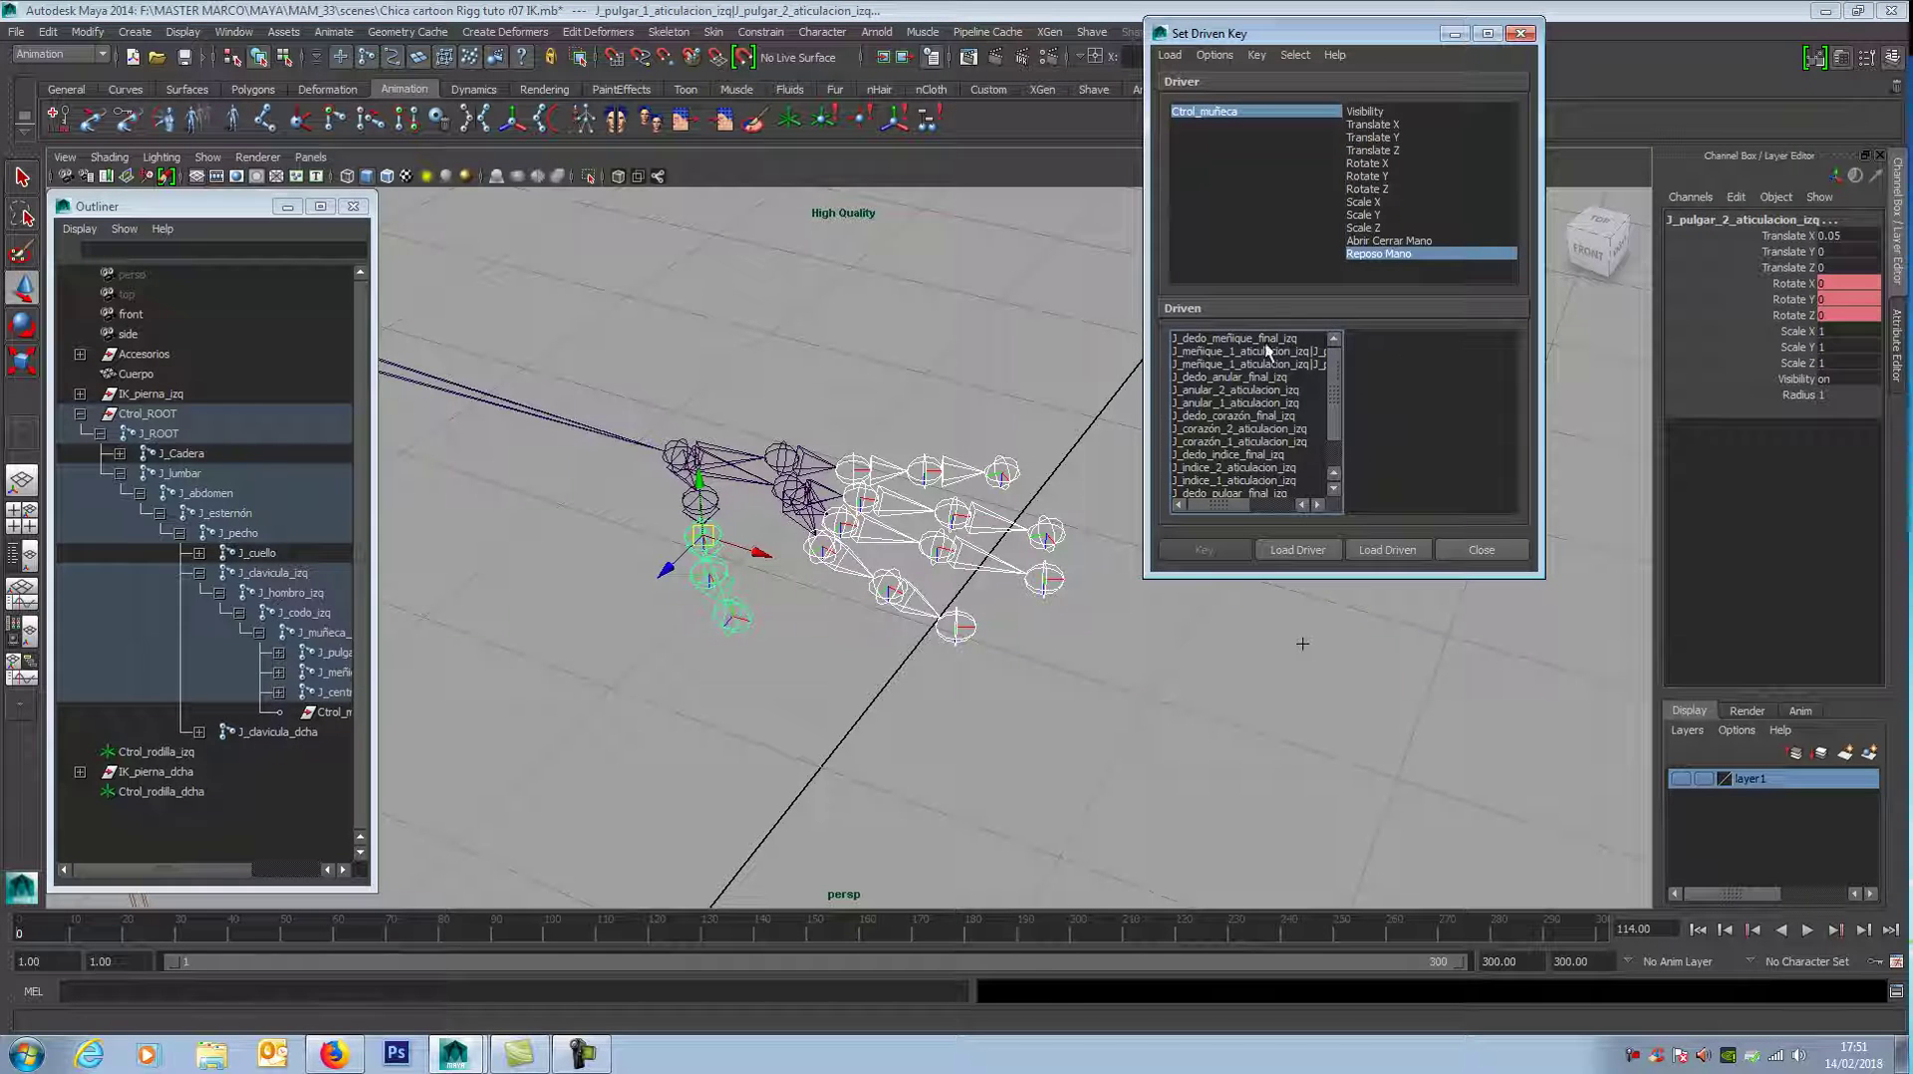
left_click_drag(1336, 398, 1338, 467)
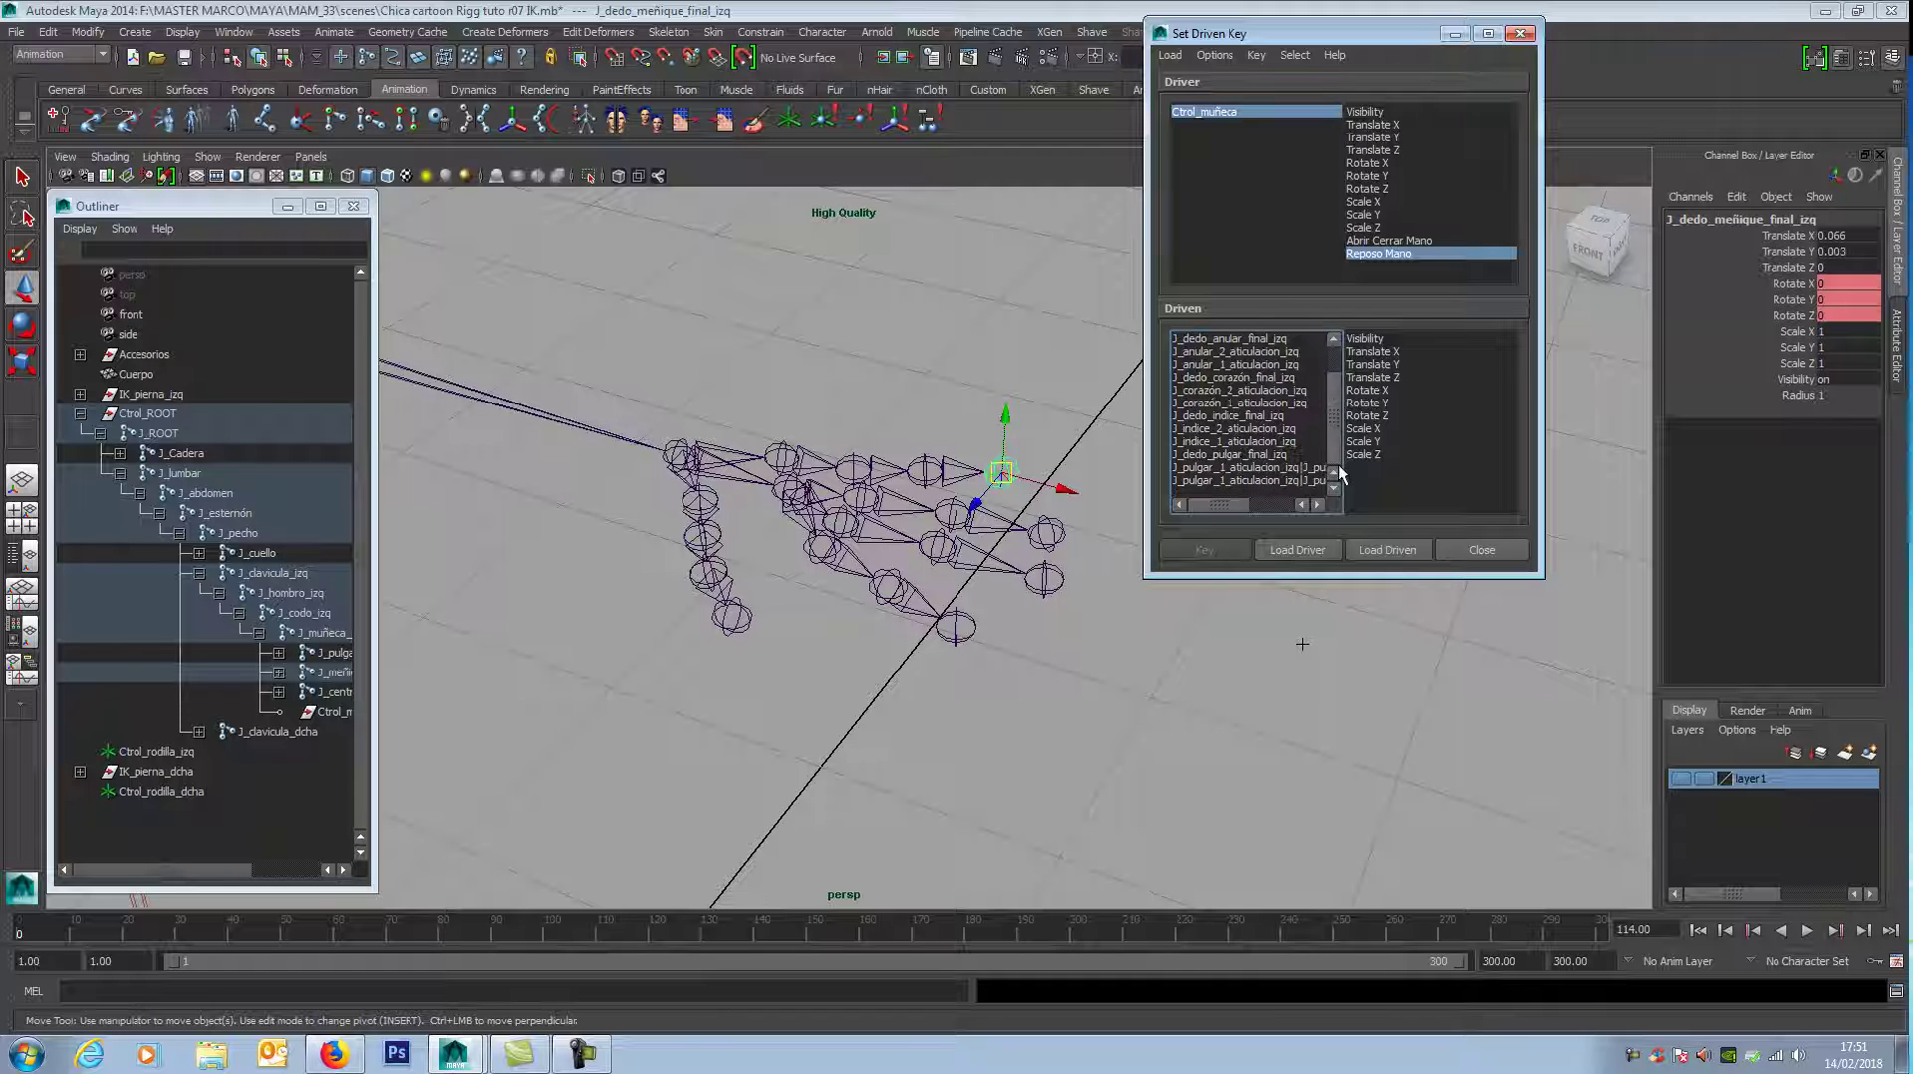
left_click(1236, 481, "shift")
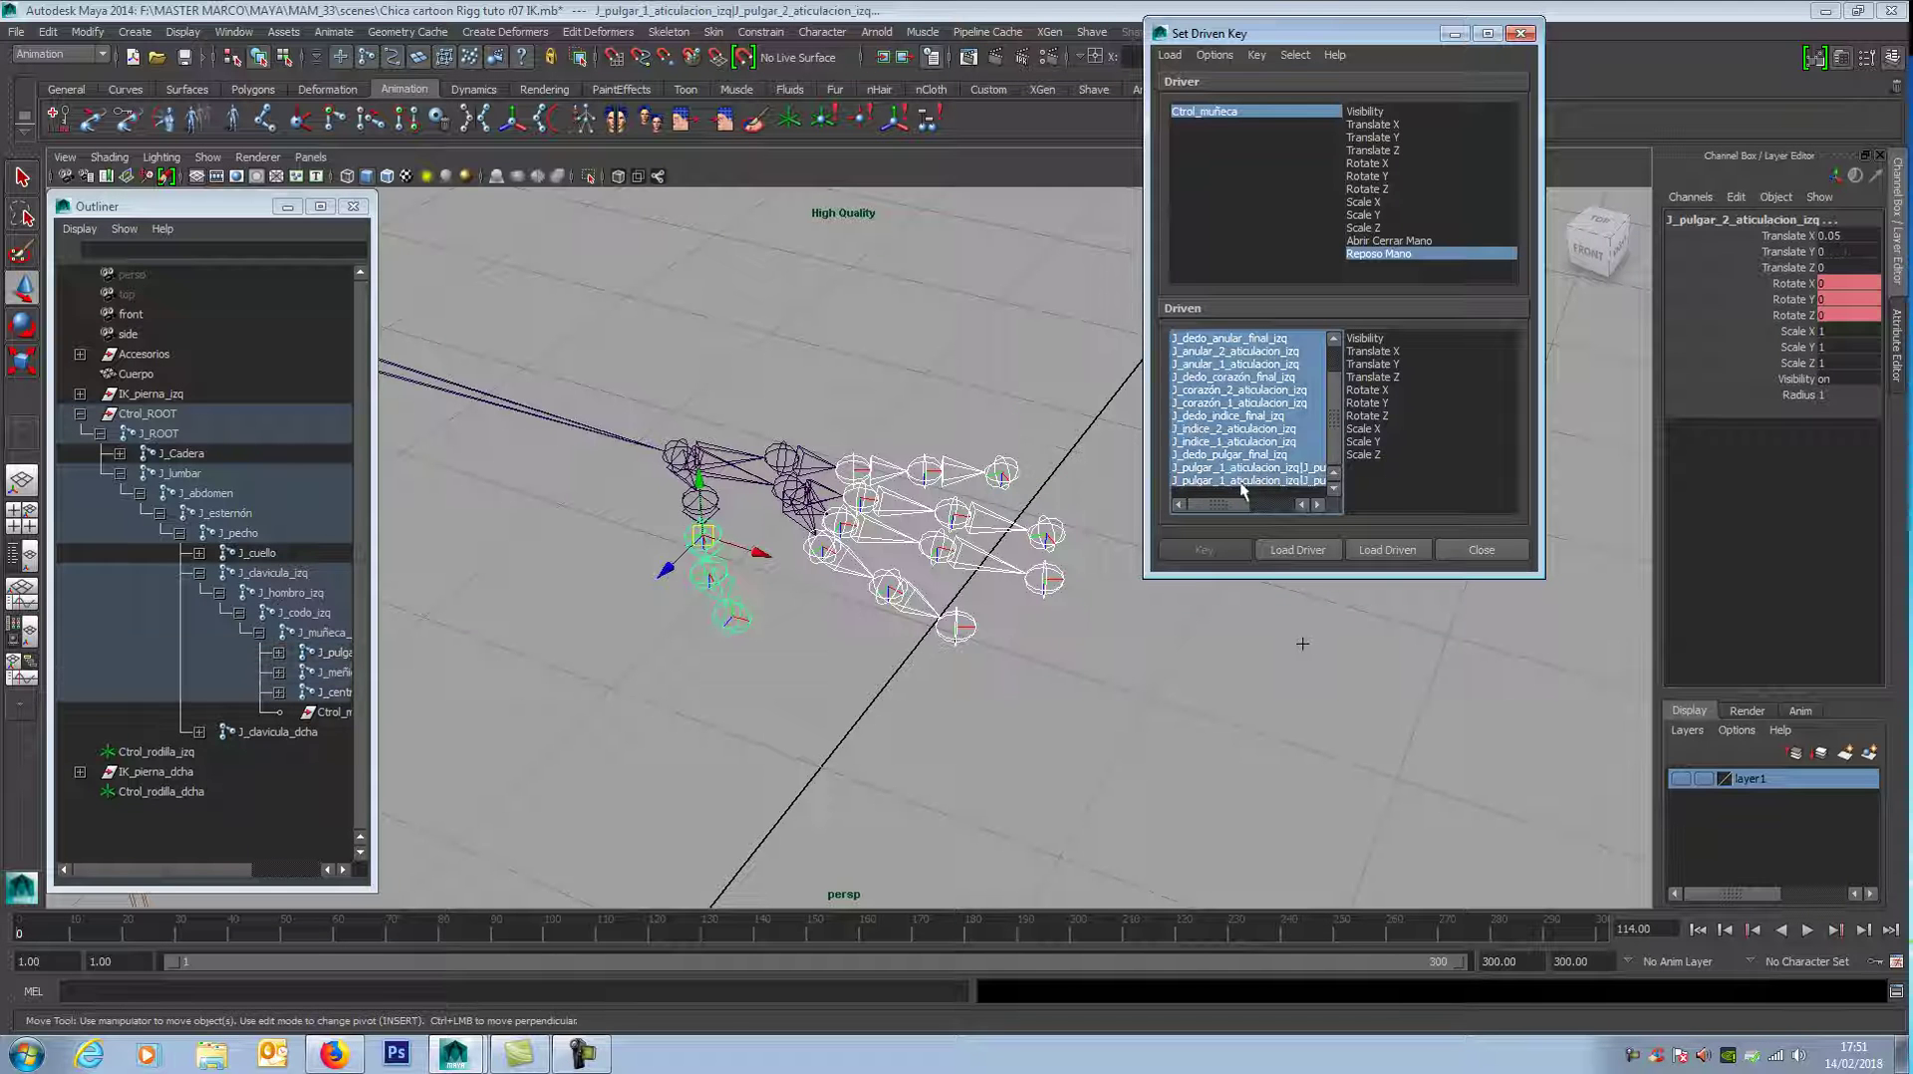
left_click(1368, 389)
left_click(1389, 416, "shift")
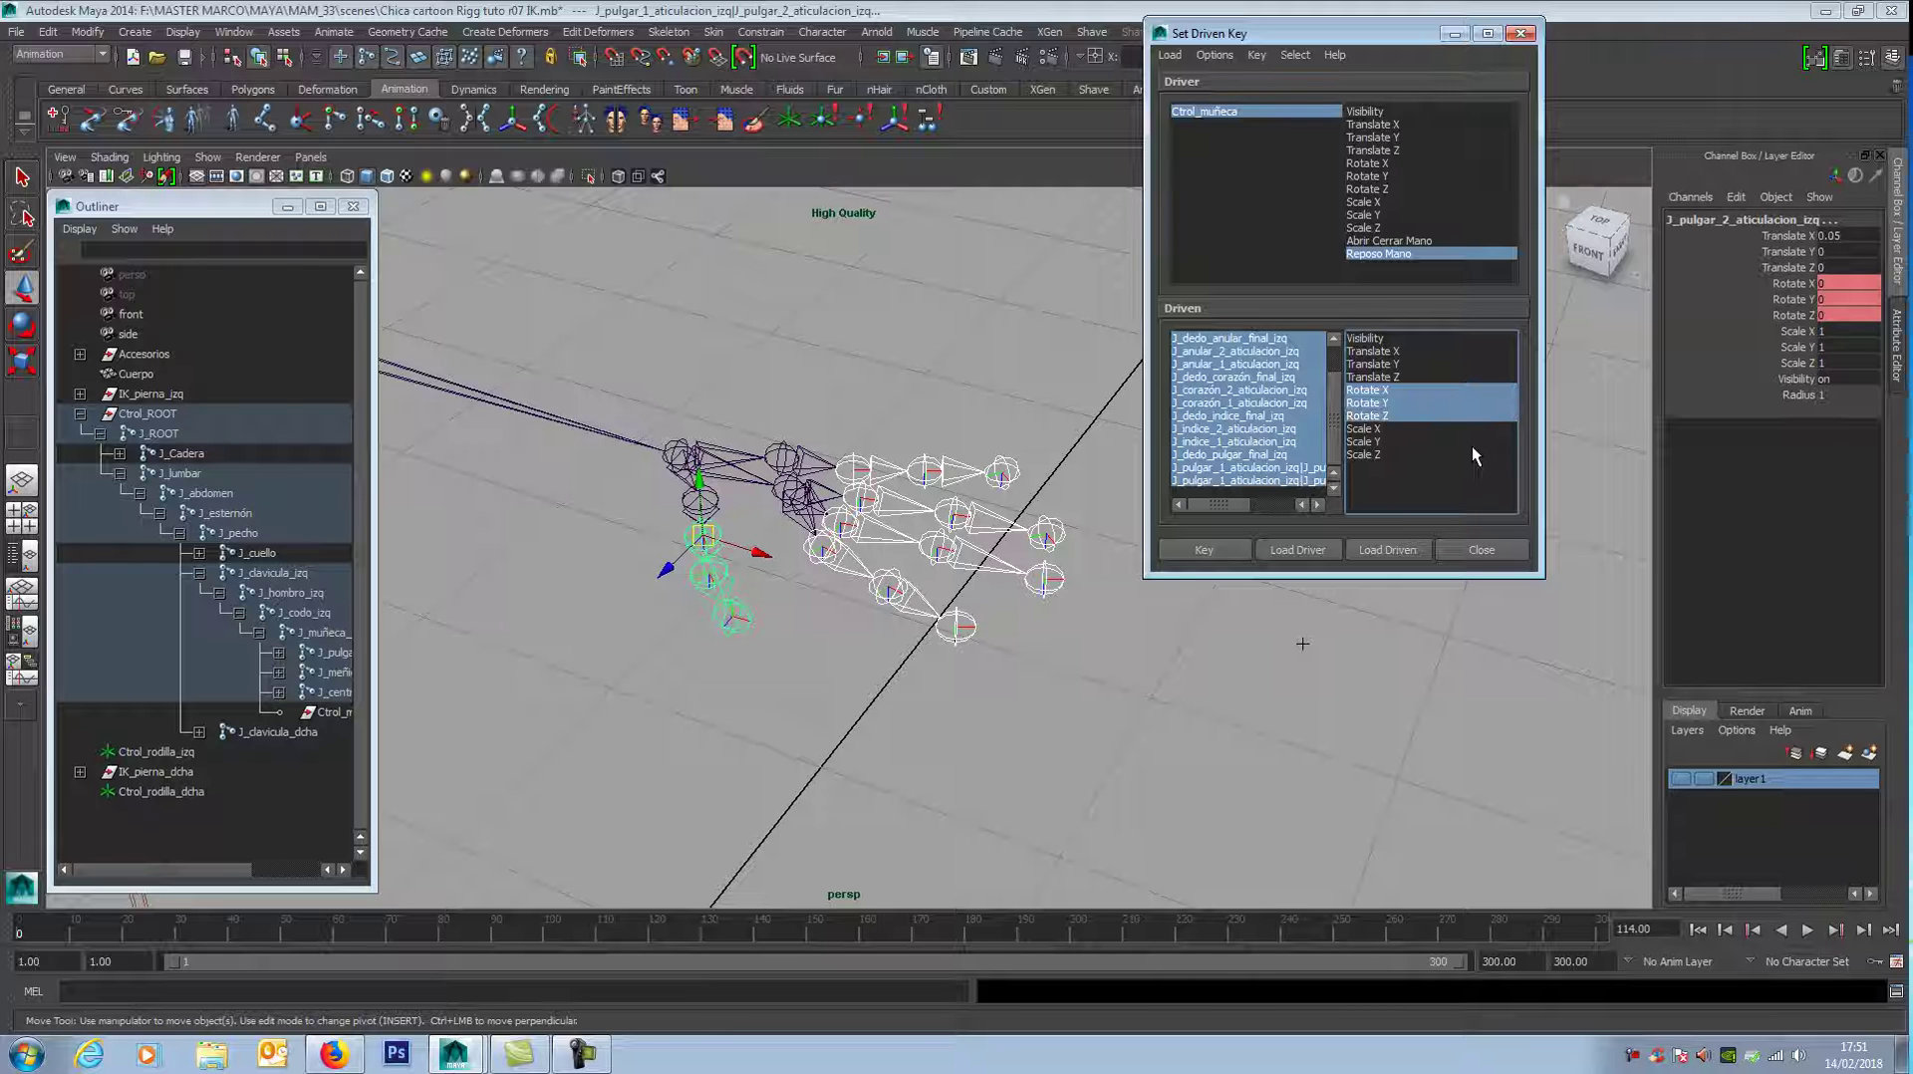
left_click(1204, 550)
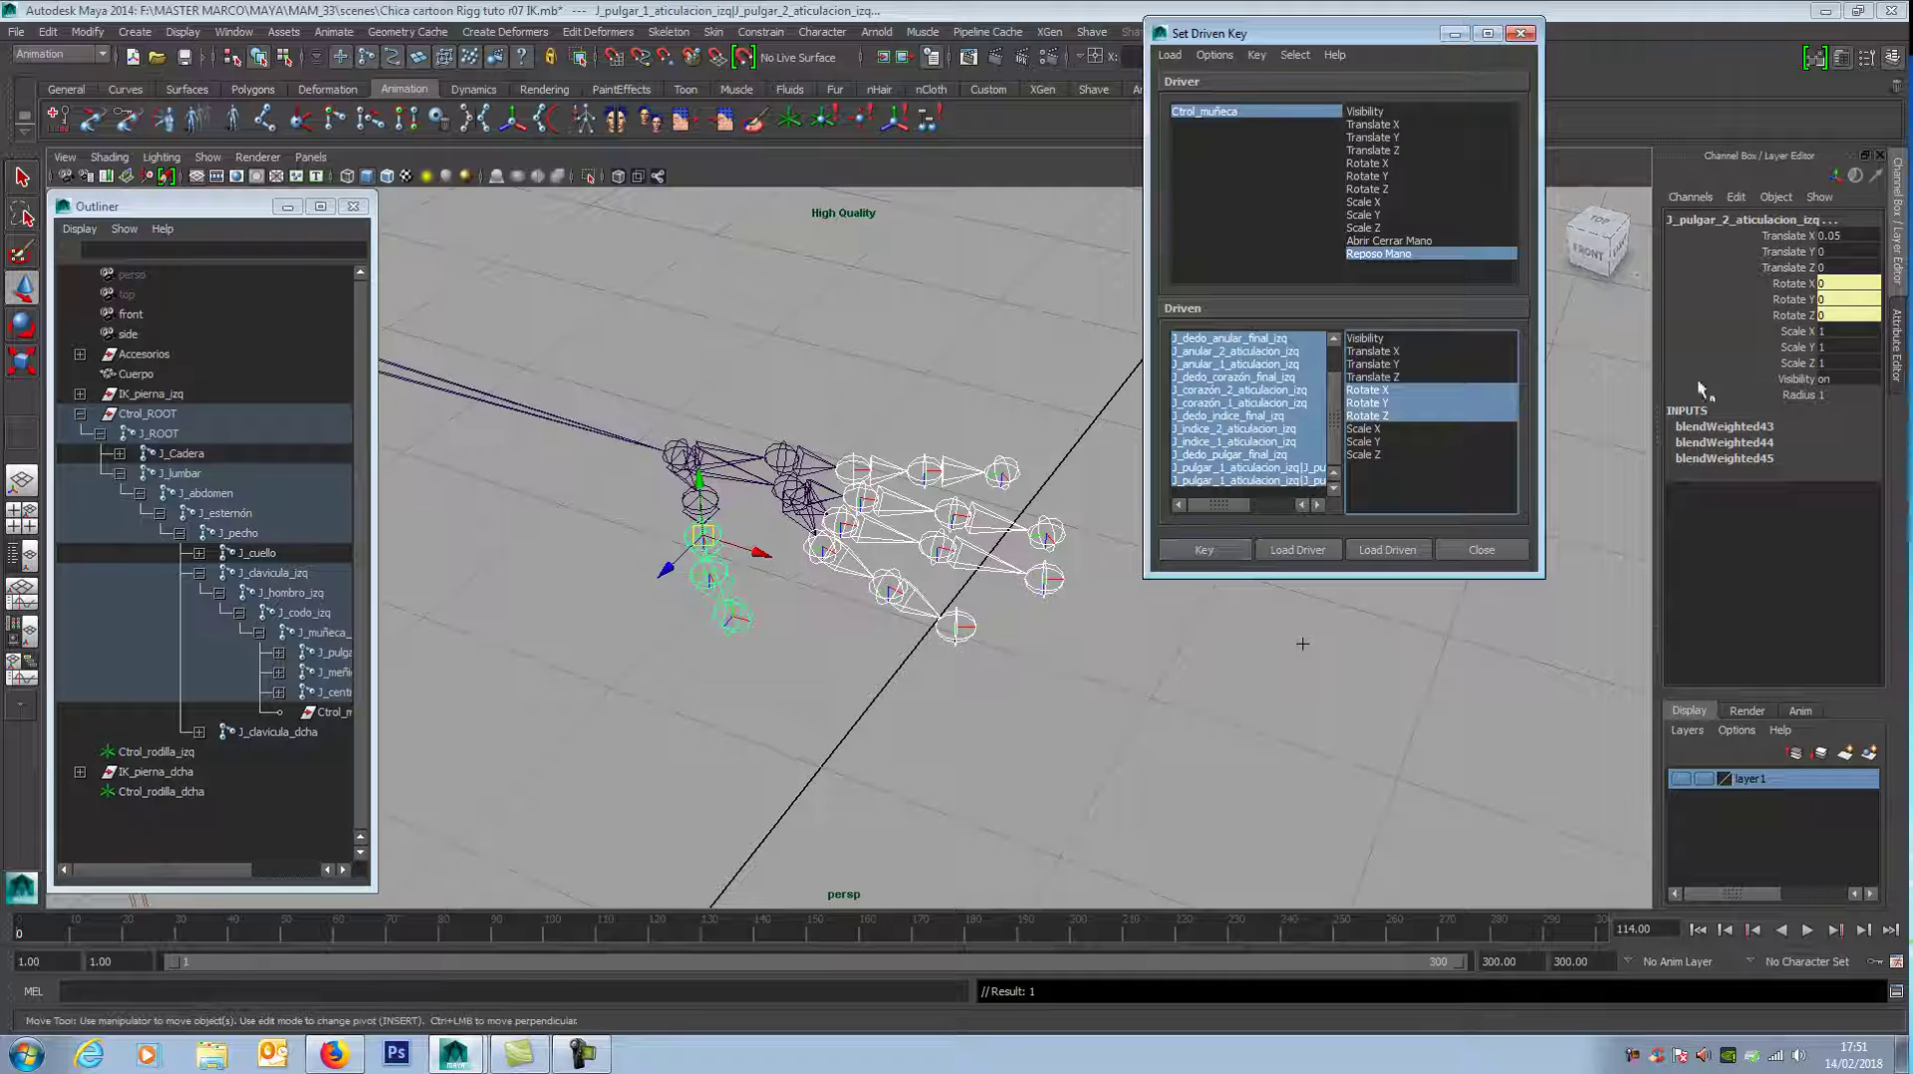
Step: Select the joints of the little, ring, middle and index fingers together, from tip to knuckle
left_click_drag(1283, 638, 1327, 654)
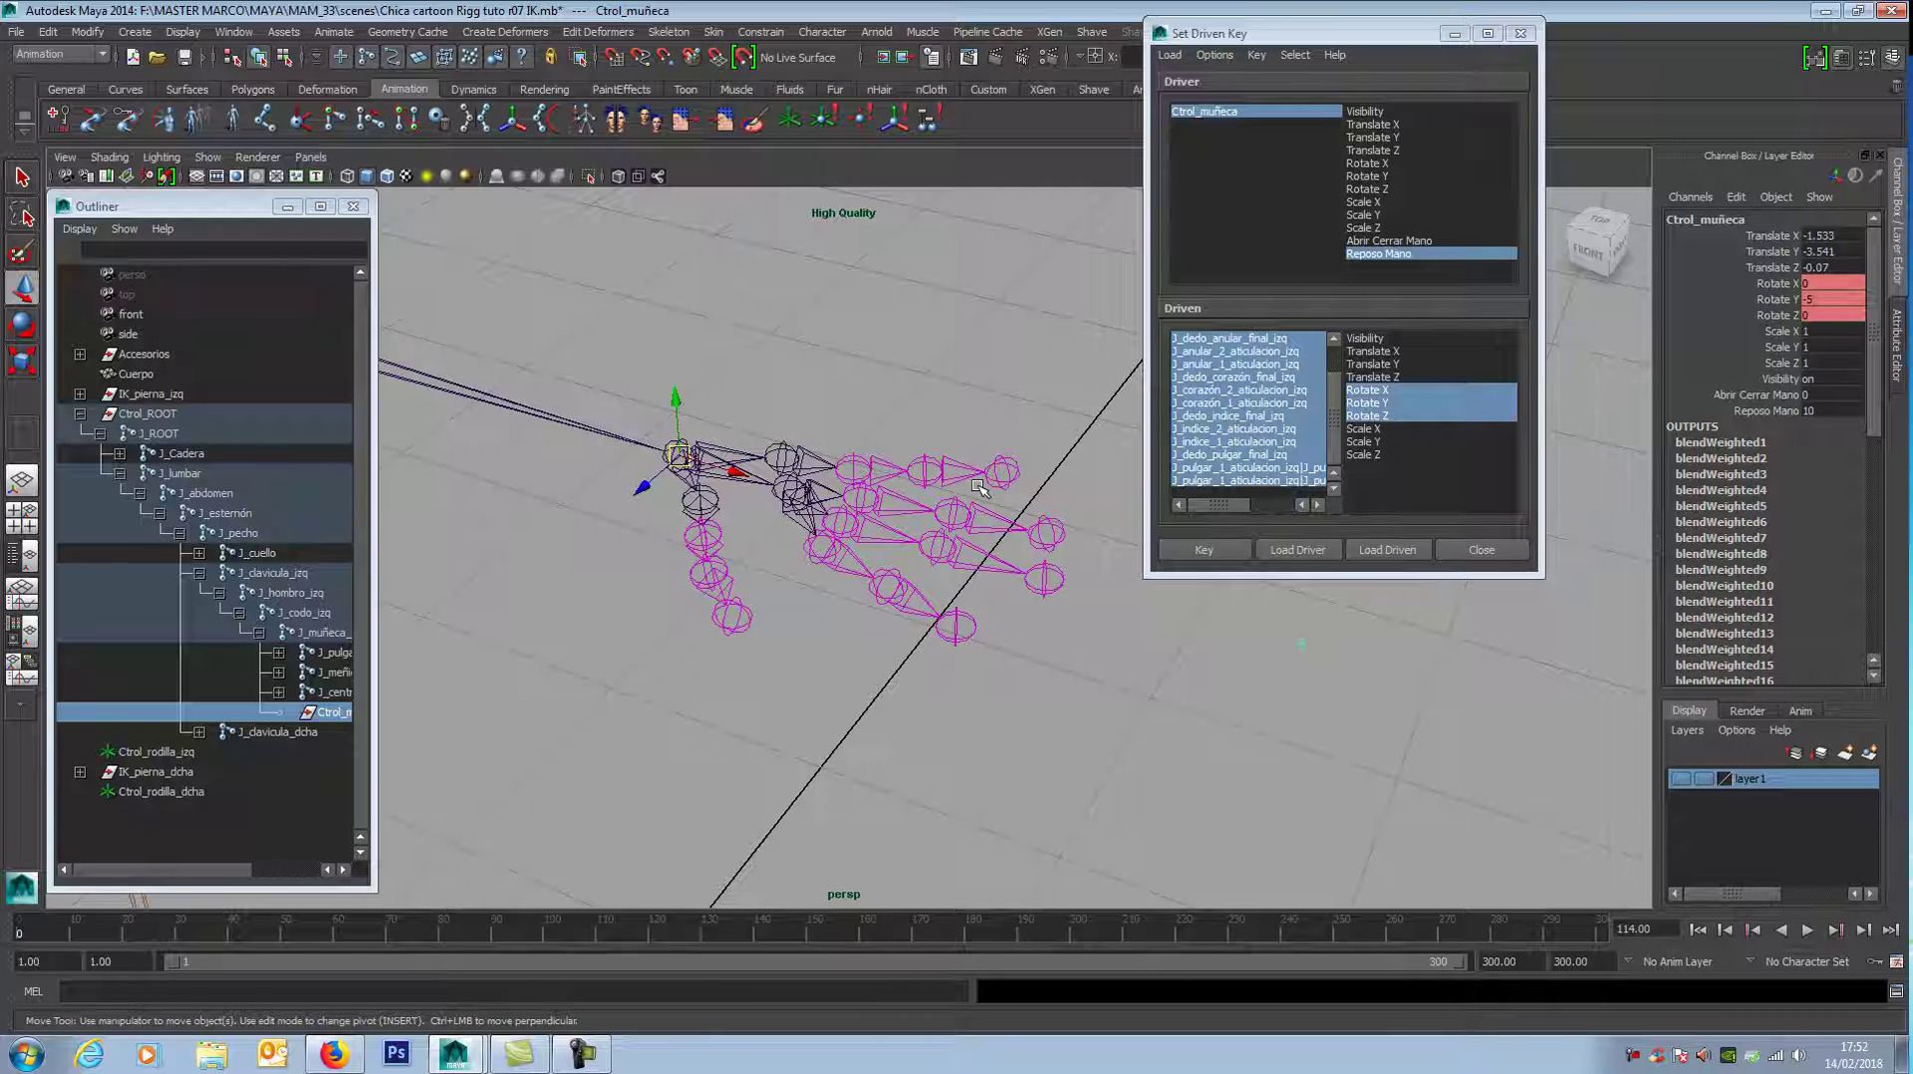
left_click(1003, 476)
left_click(928, 472, "shift")
left_click(878, 473, "shift")
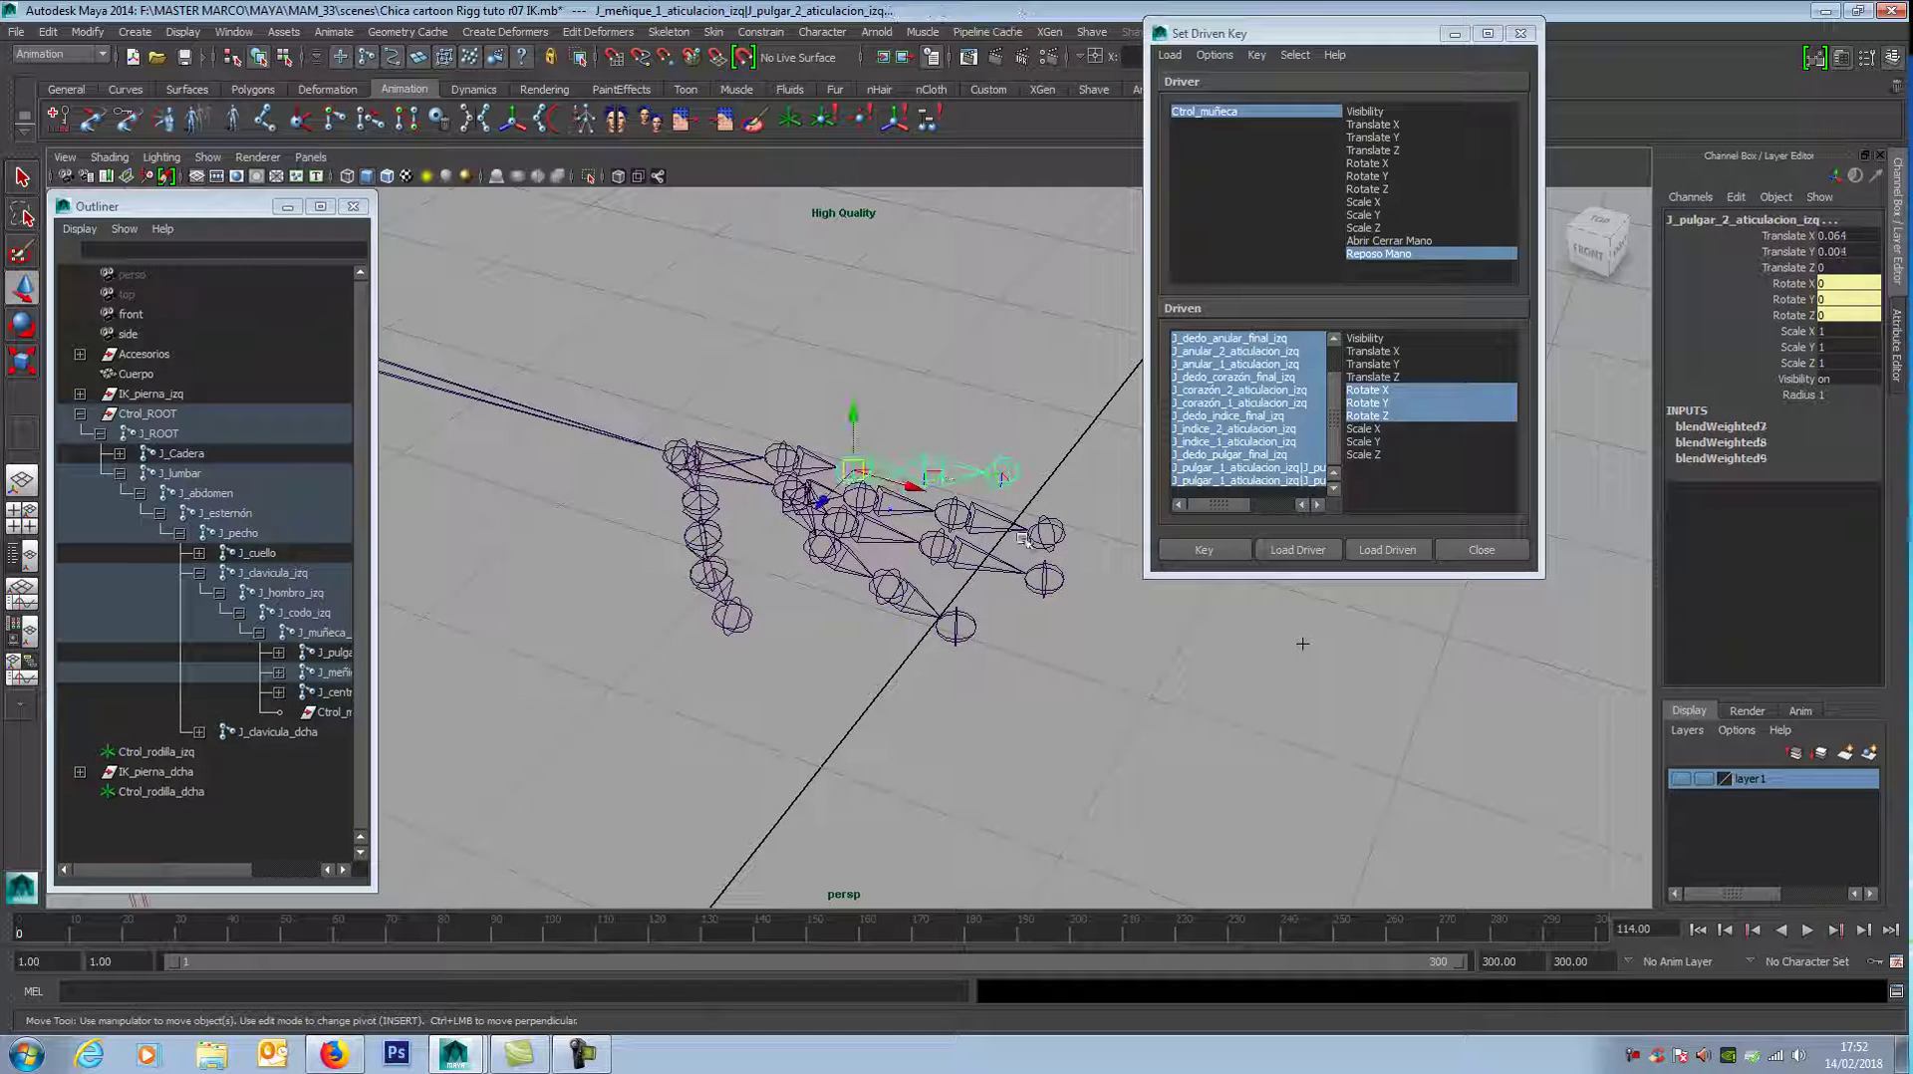
left_click(1042, 536, "shift")
left_click(956, 521, "shift")
left_click(883, 501, "shift")
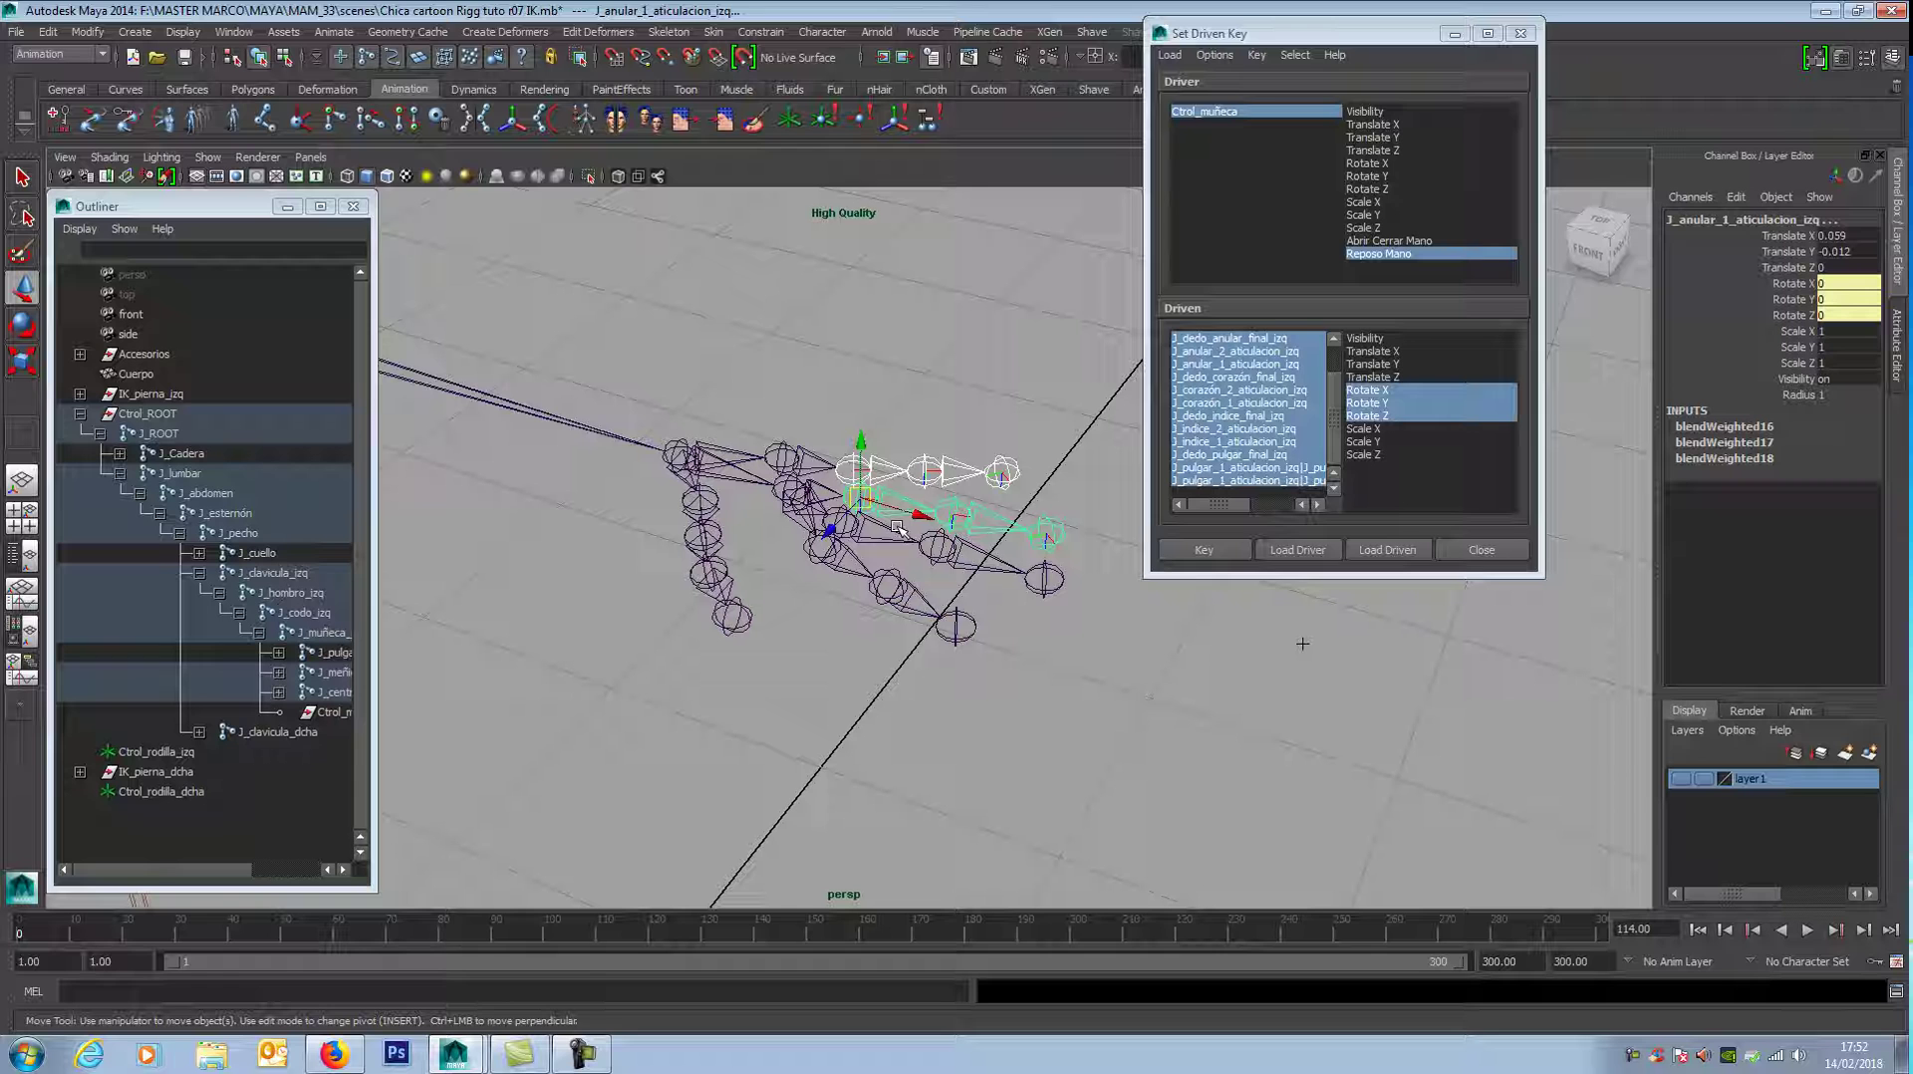
left_click(1043, 579)
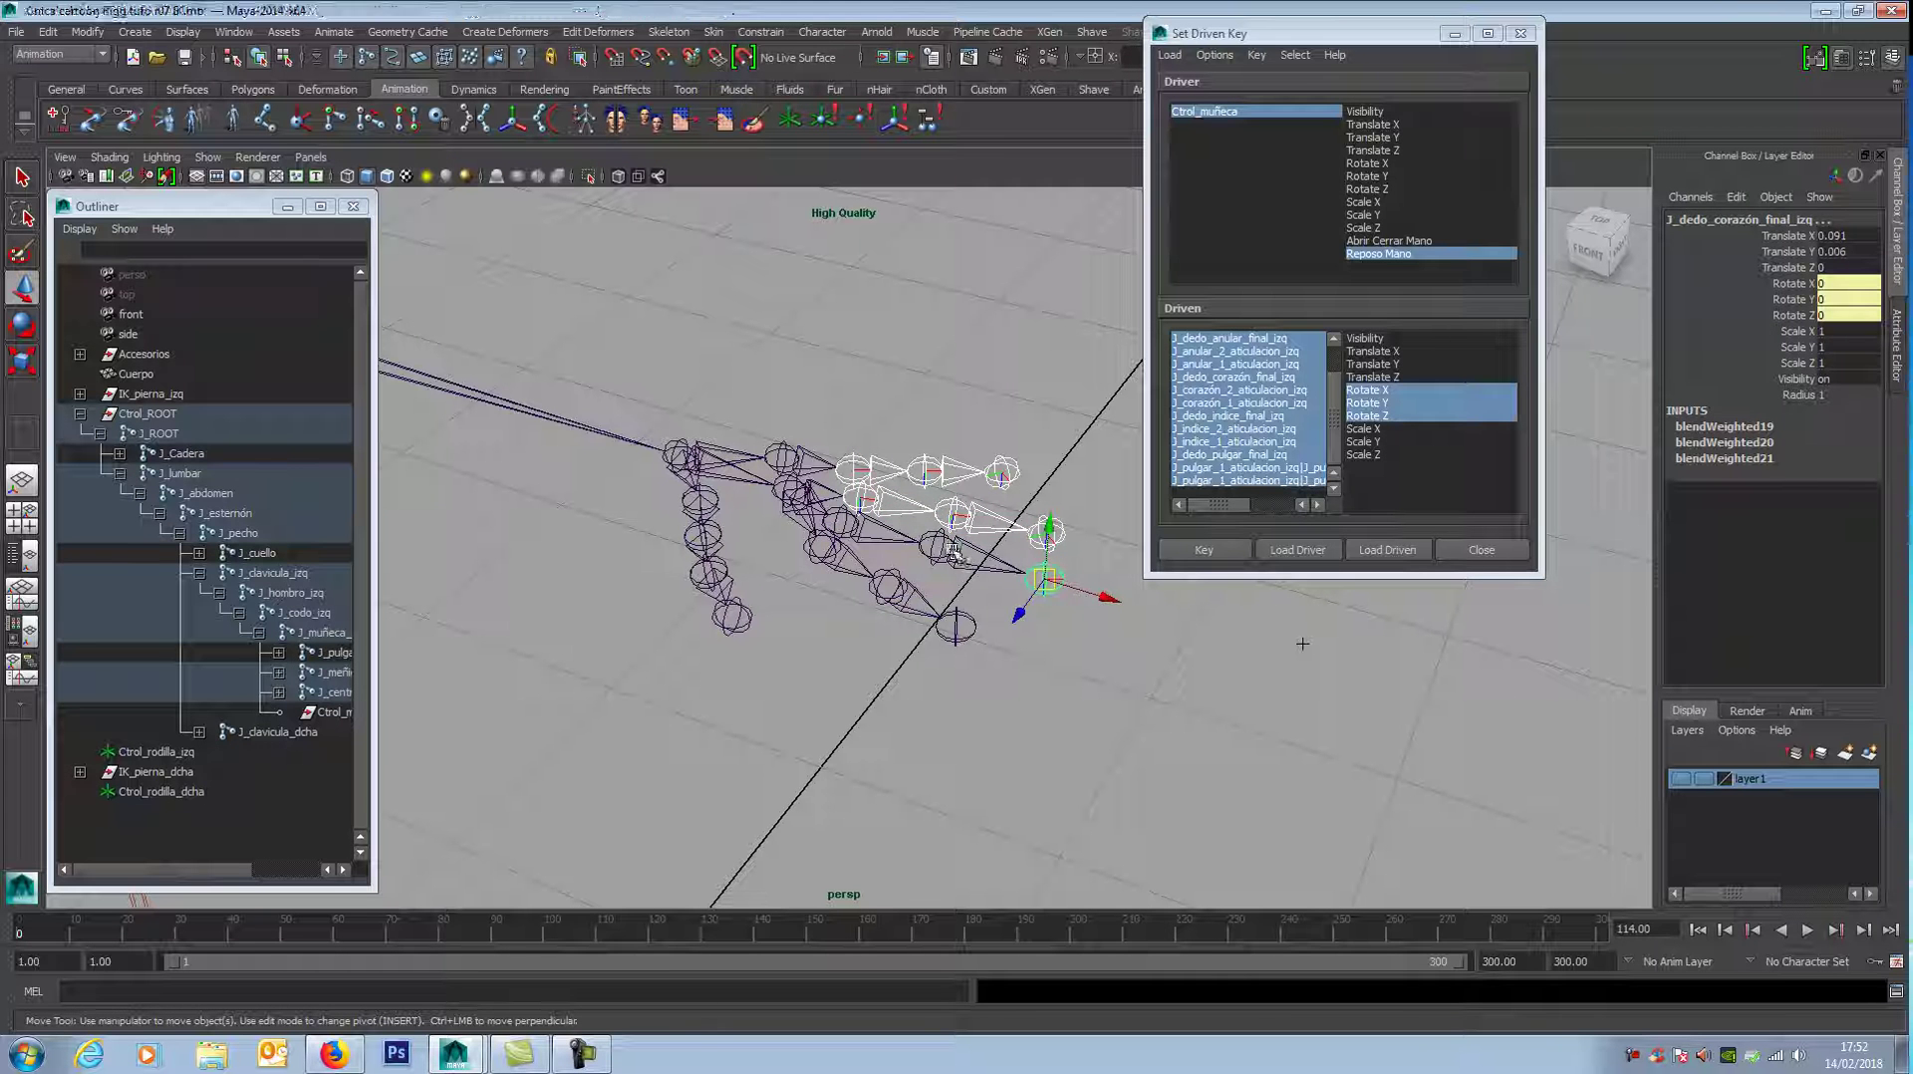
left_click(955, 630)
key("Up")
key("Up")
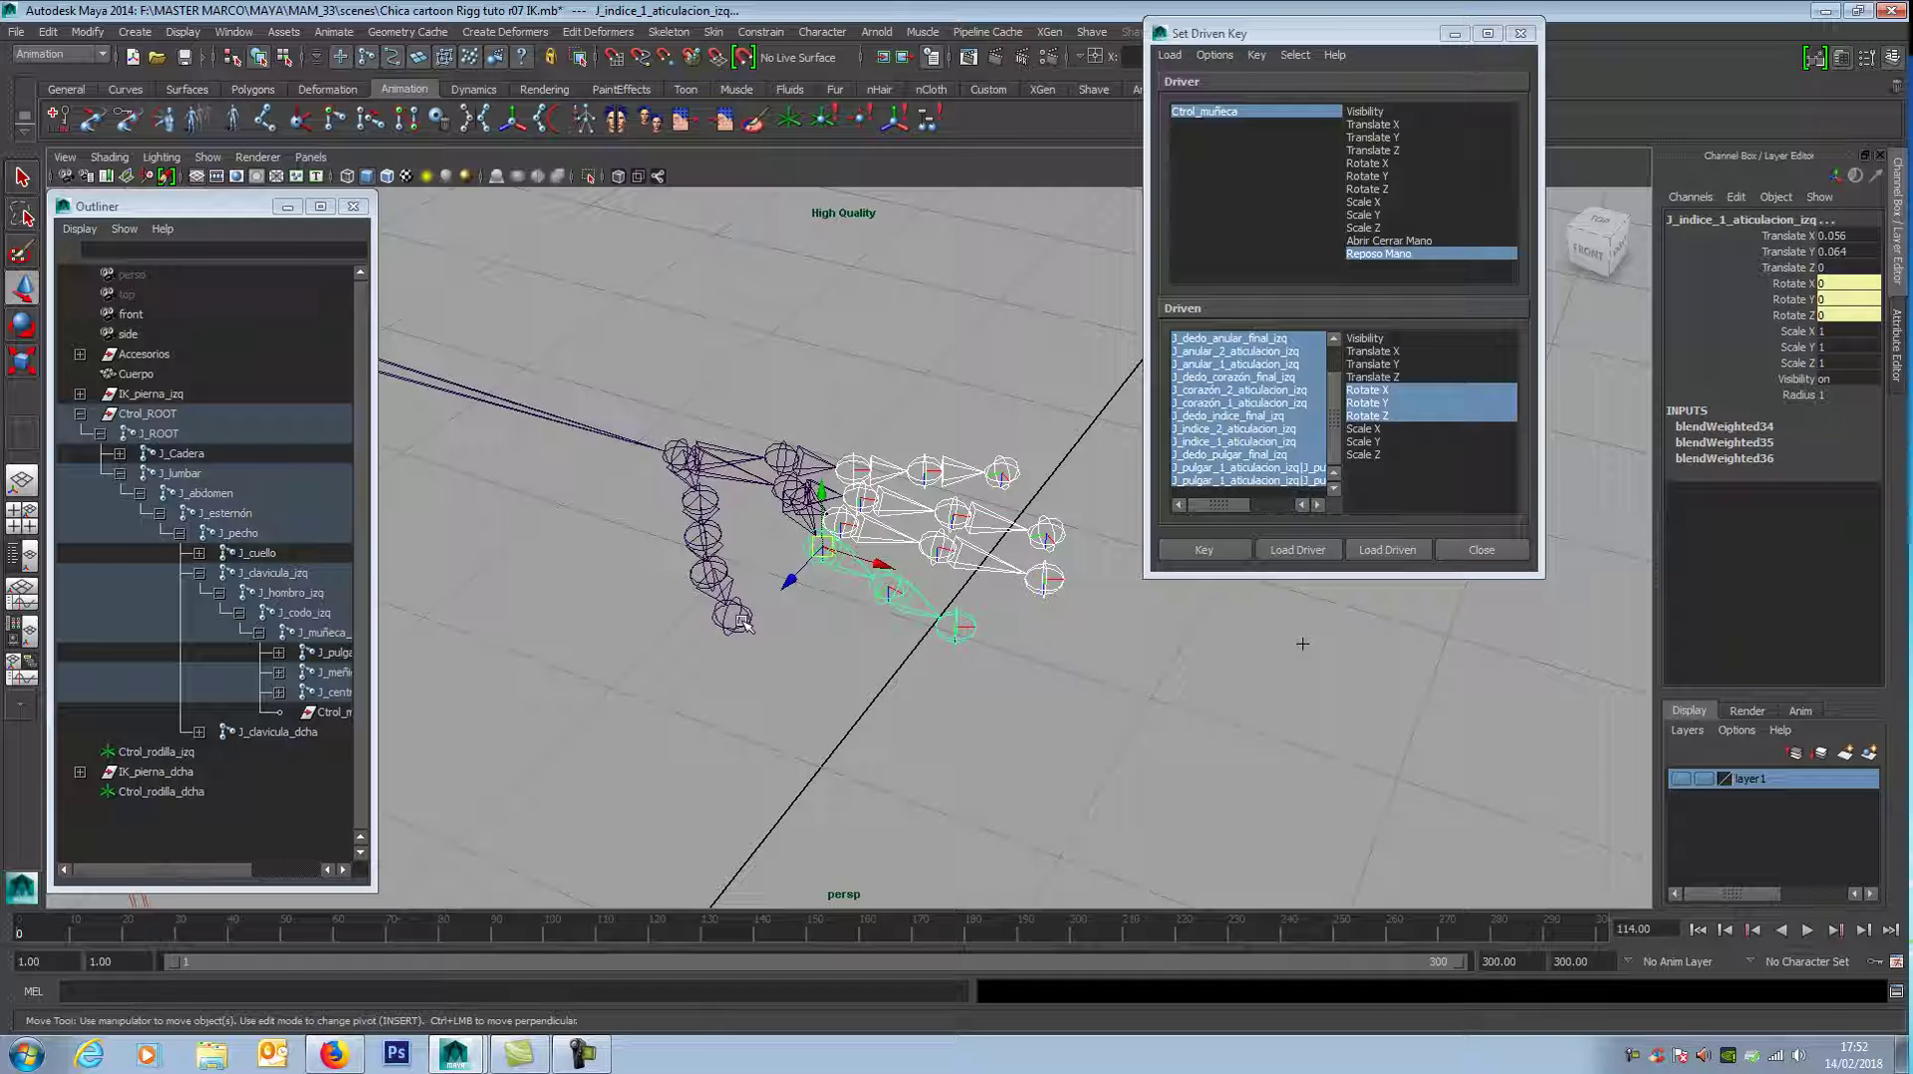
left_click(742, 624)
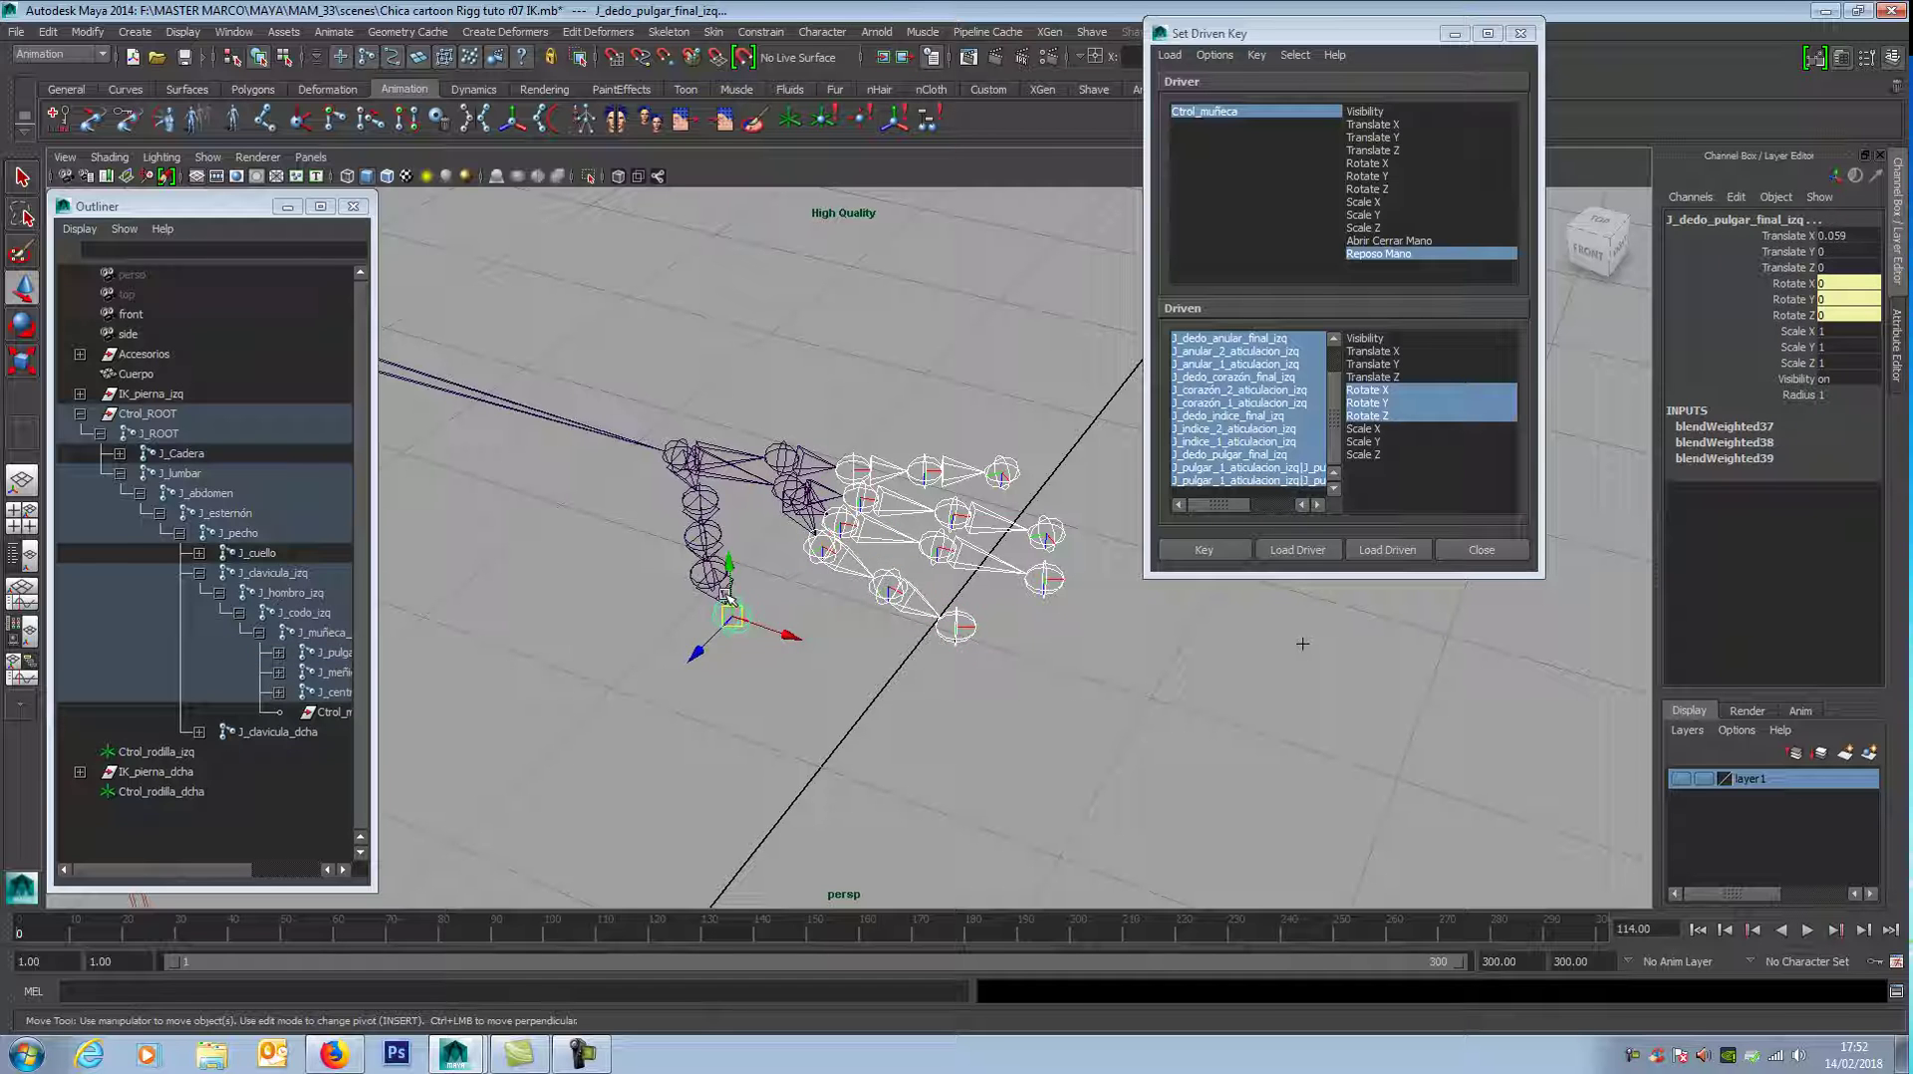
left_click(691, 546)
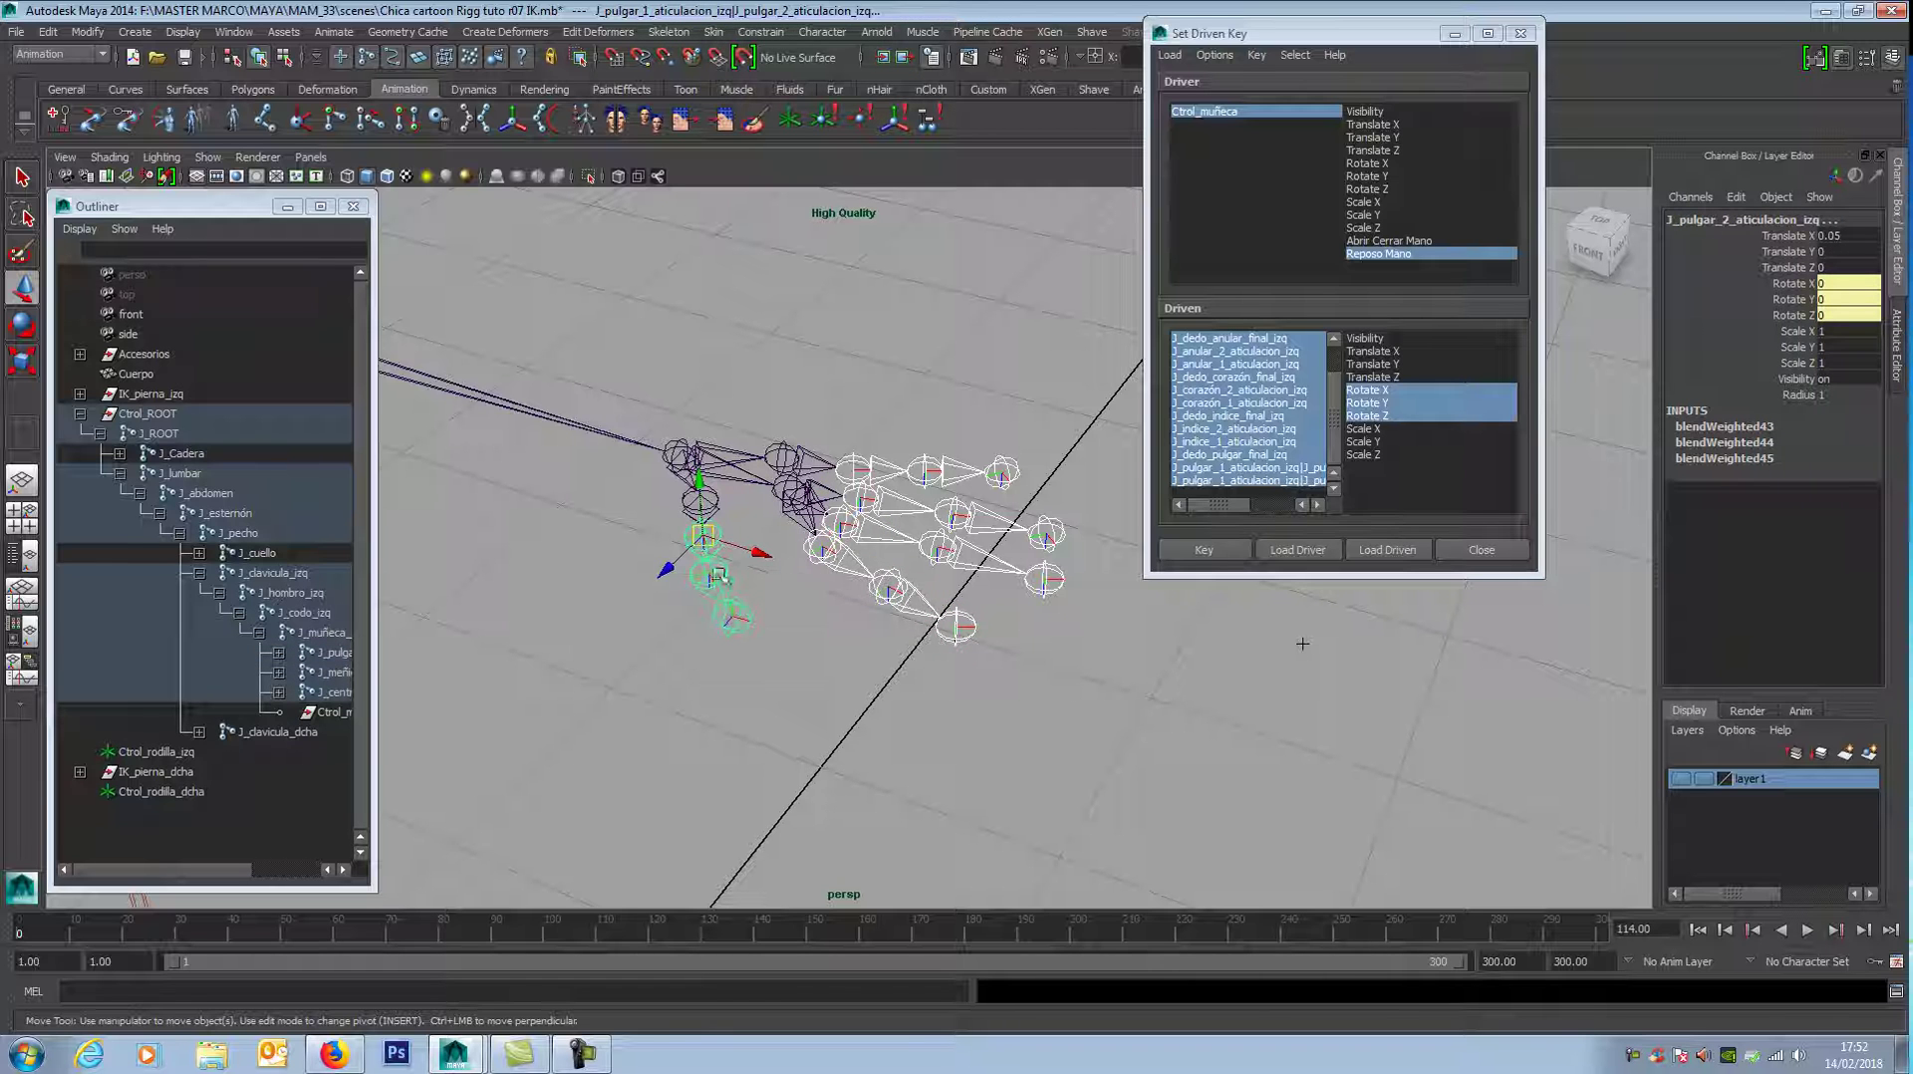
left_click(728, 630)
left_click(741, 636)
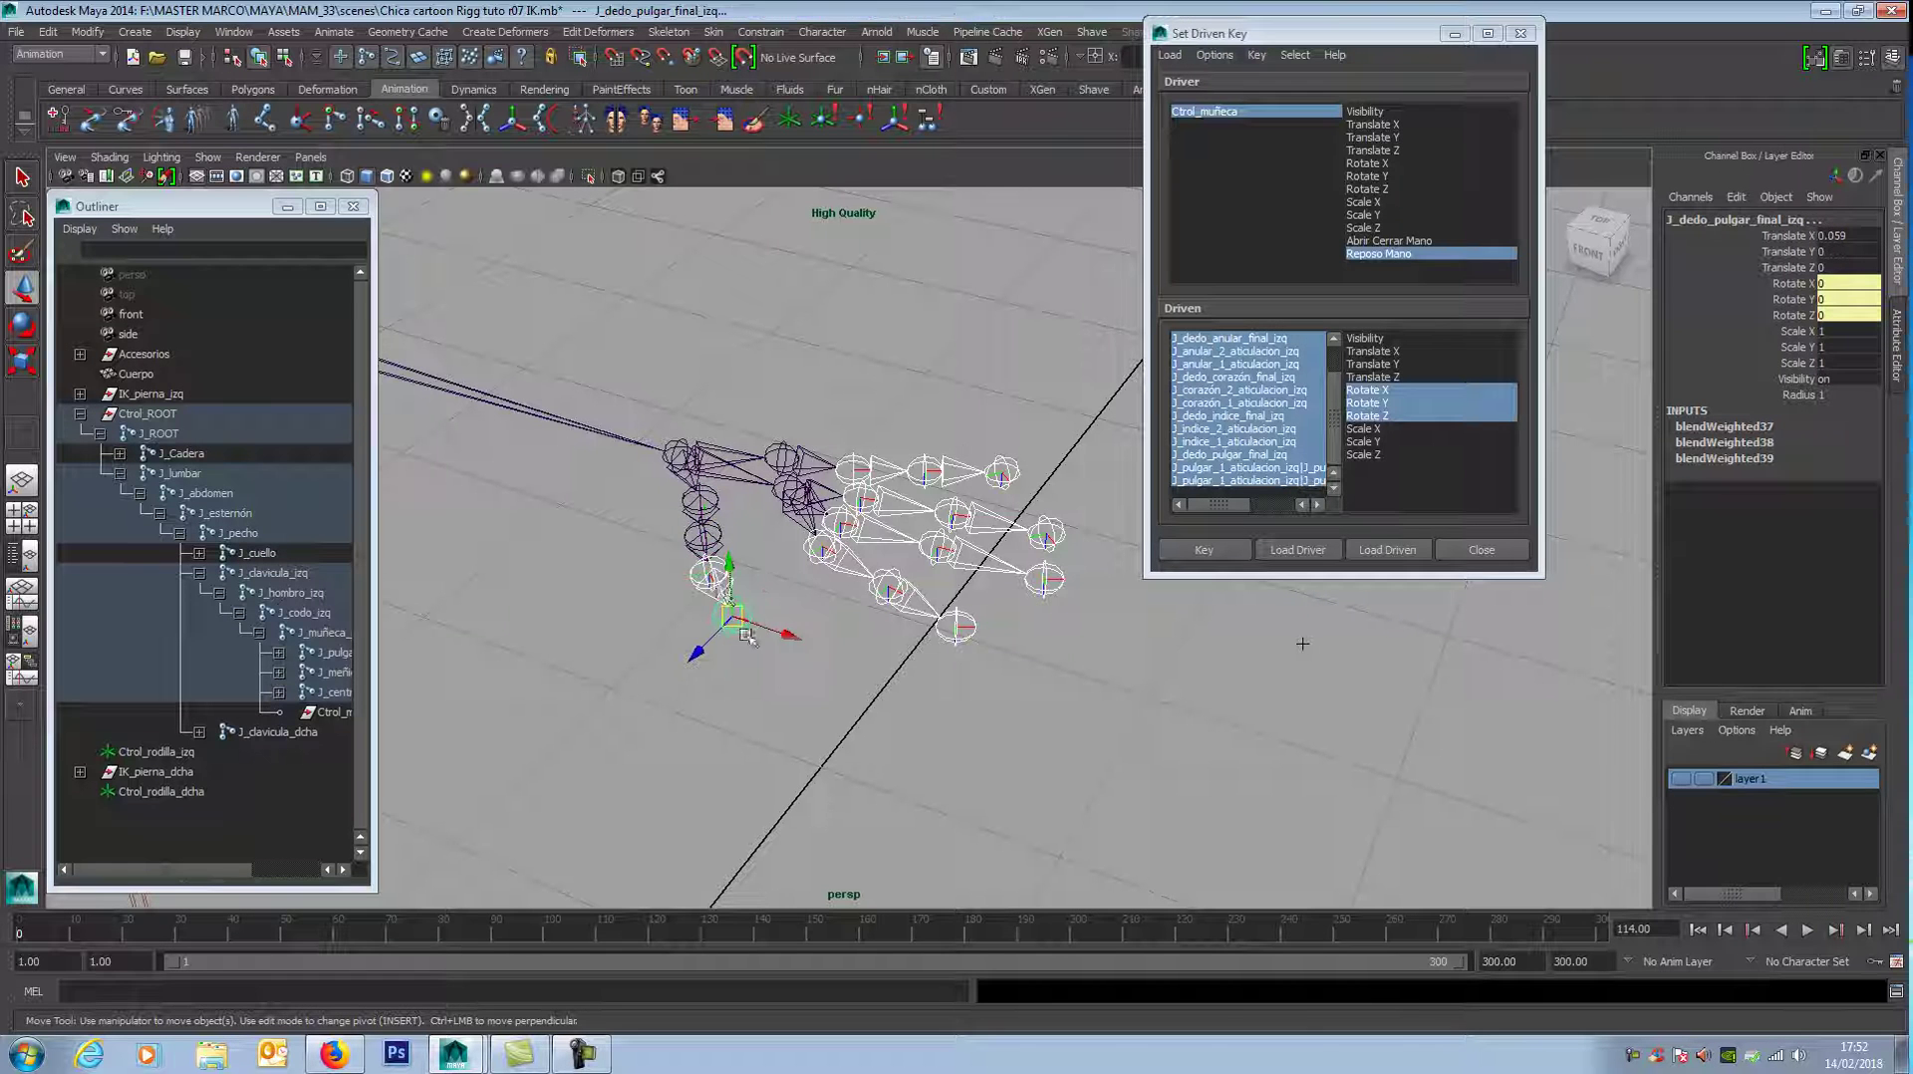
Step: Rotate the selected joints of the four fingers together to about -18.7 degrees in Y
left_click(823, 547)
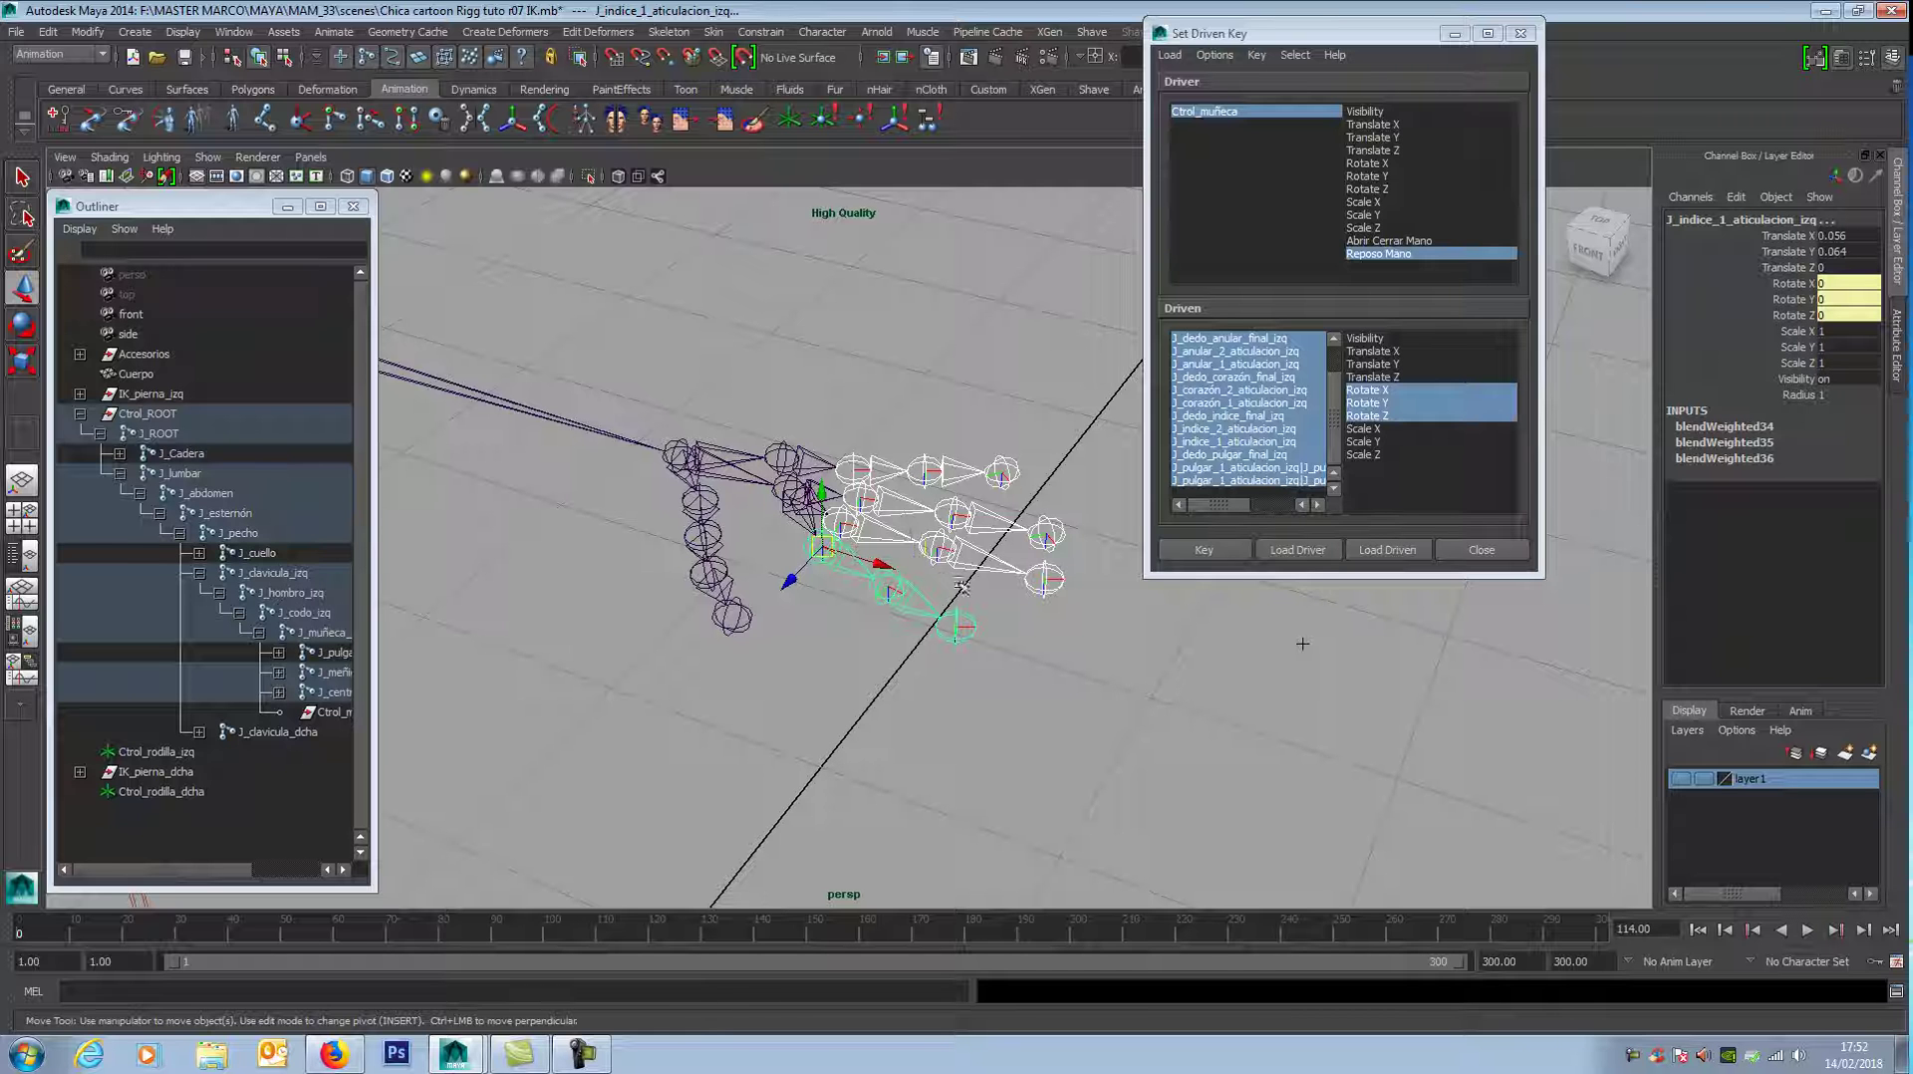
key("e")
left_click_drag(861, 512, 875, 536)
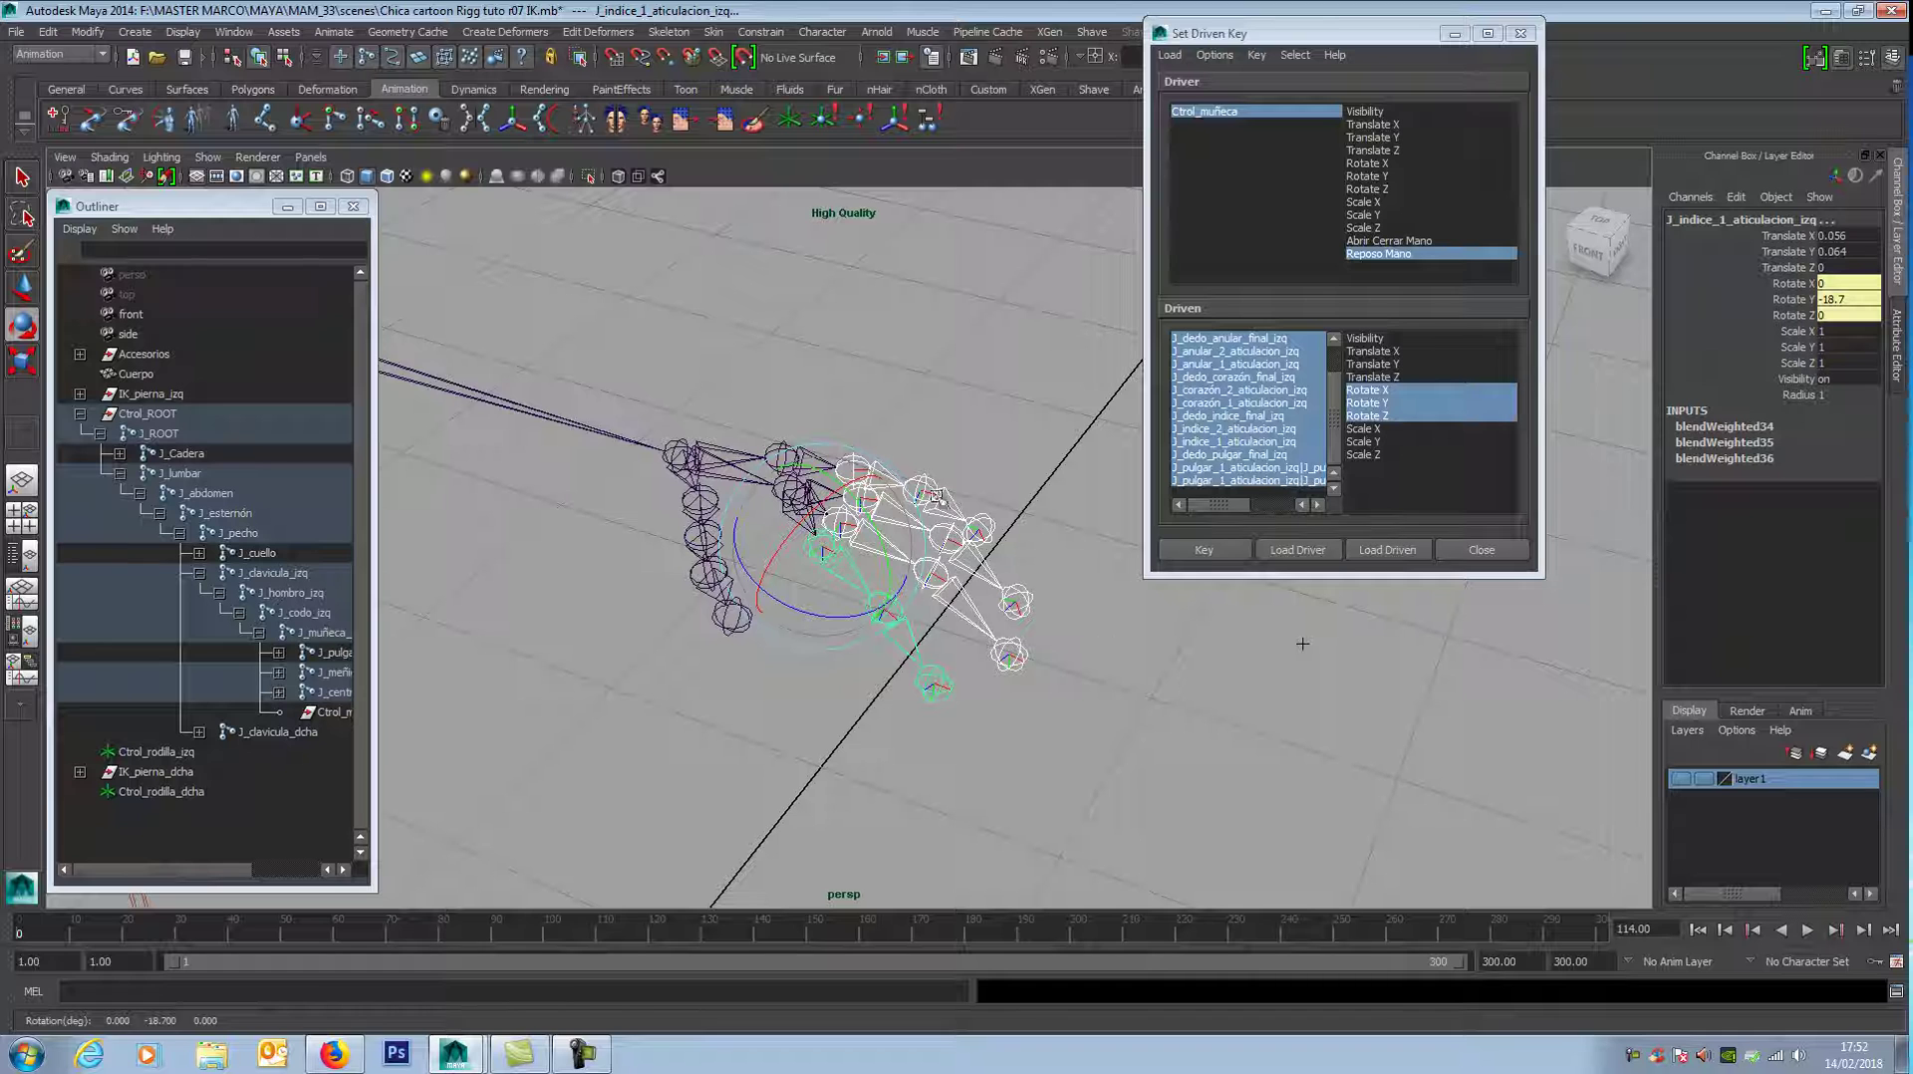
Step: Select the tip and middle joints of the little, ring, middle and index fingers and rotate them together to about -33.7 degrees in Y
left_click(932, 682)
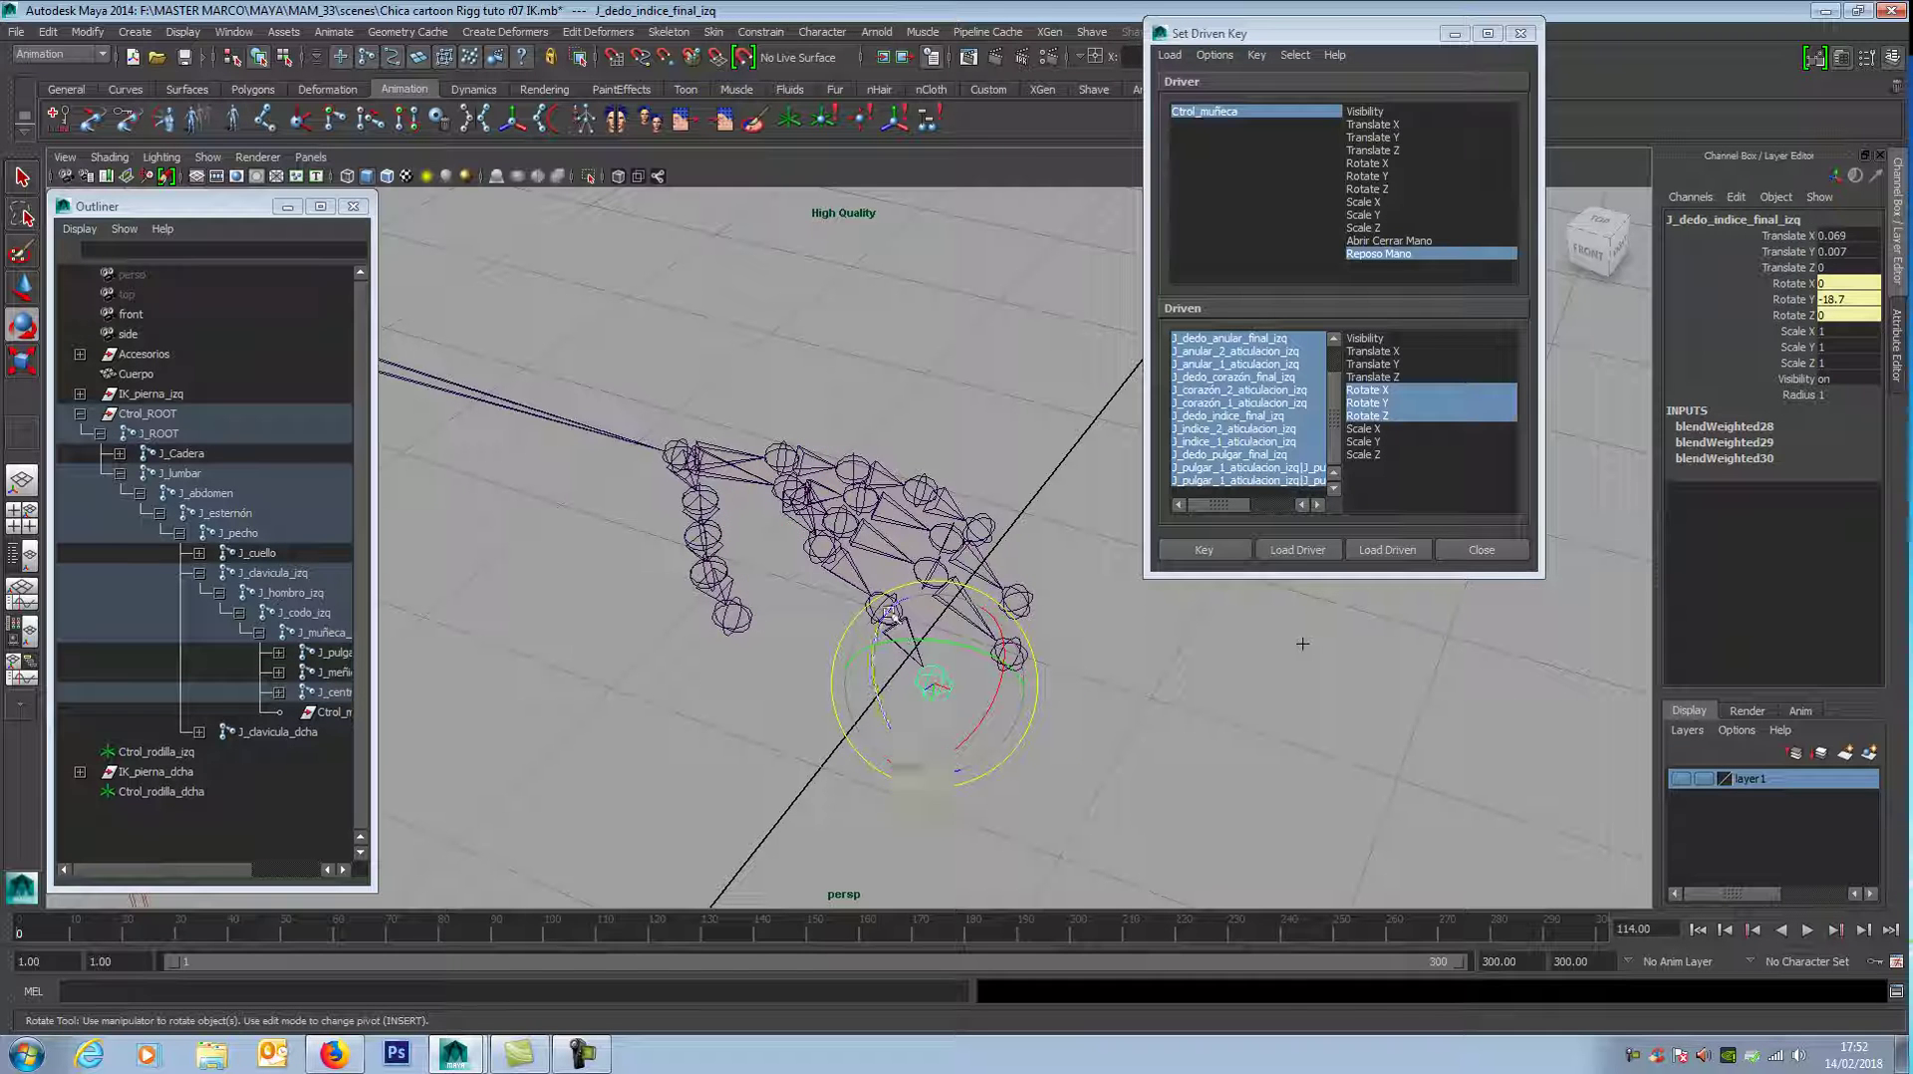
key("w")
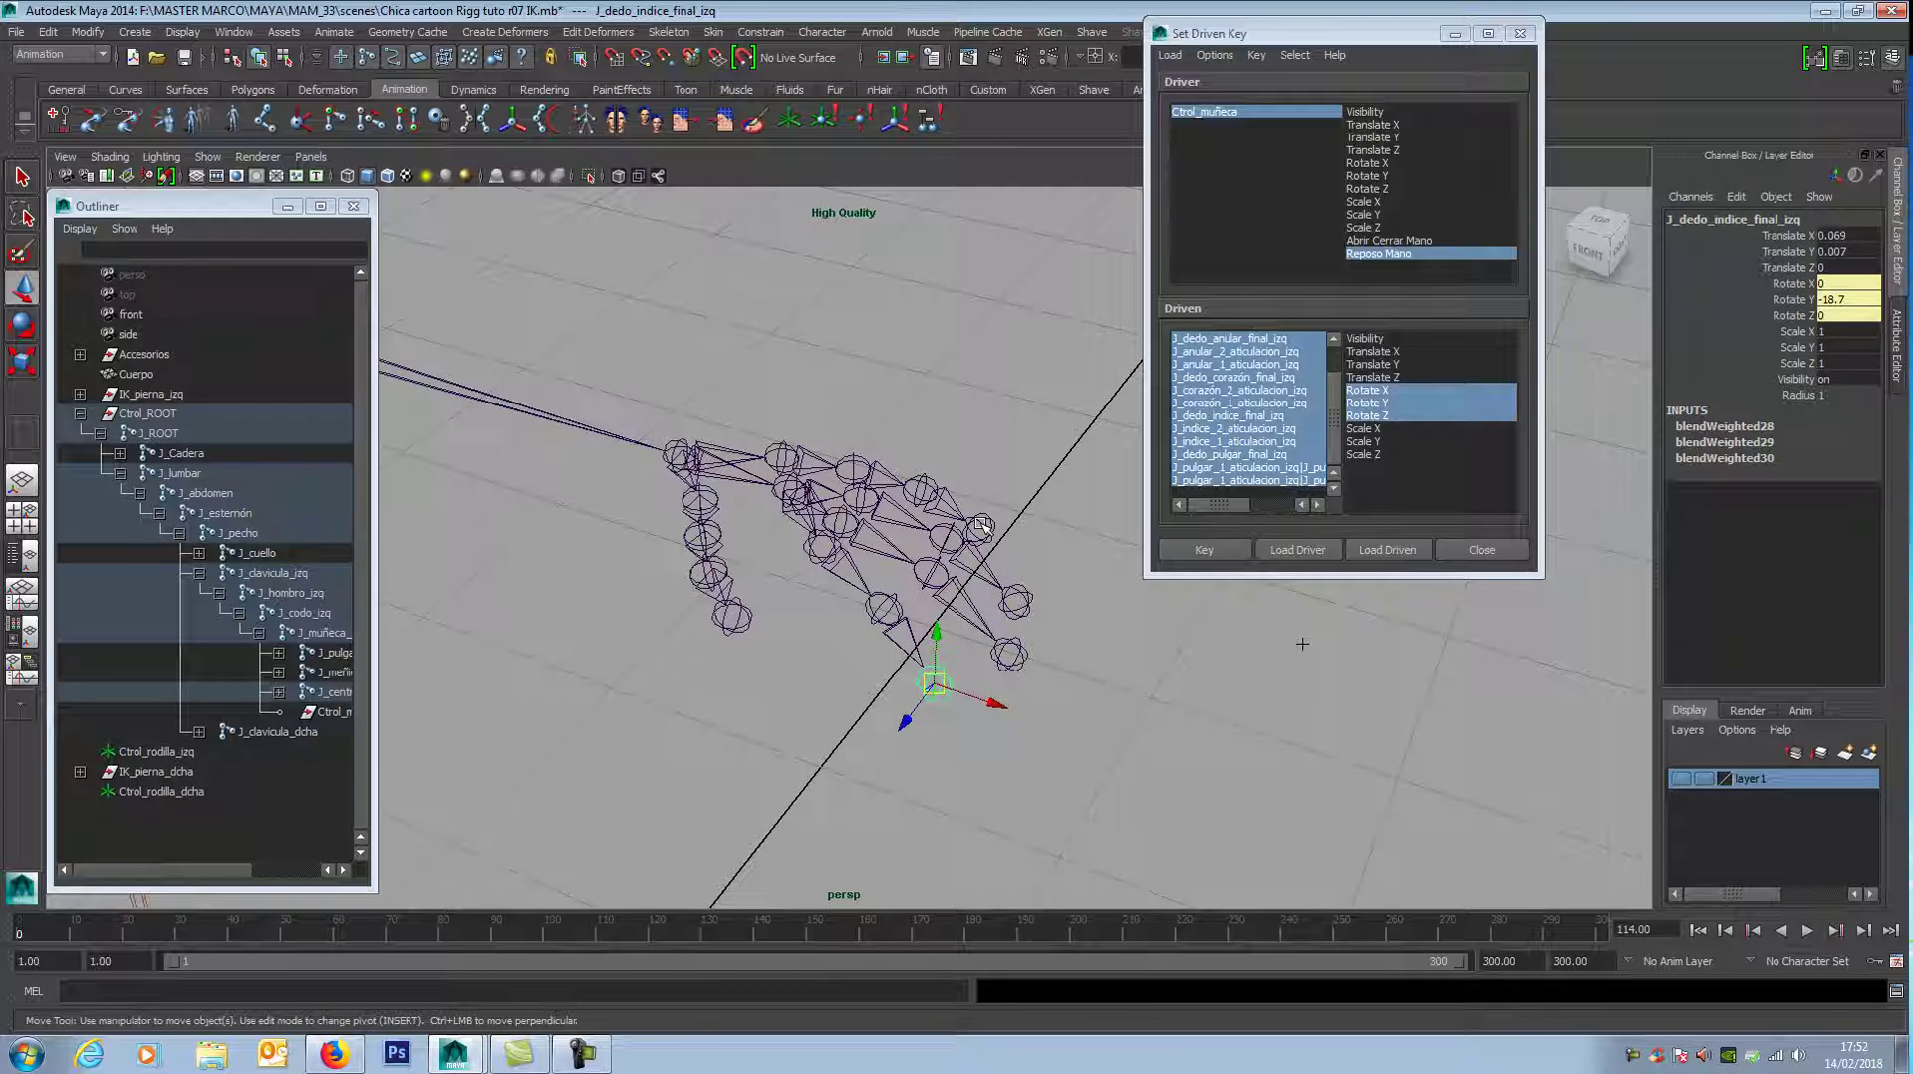
left_click(981, 528)
left_click(934, 487, "shift")
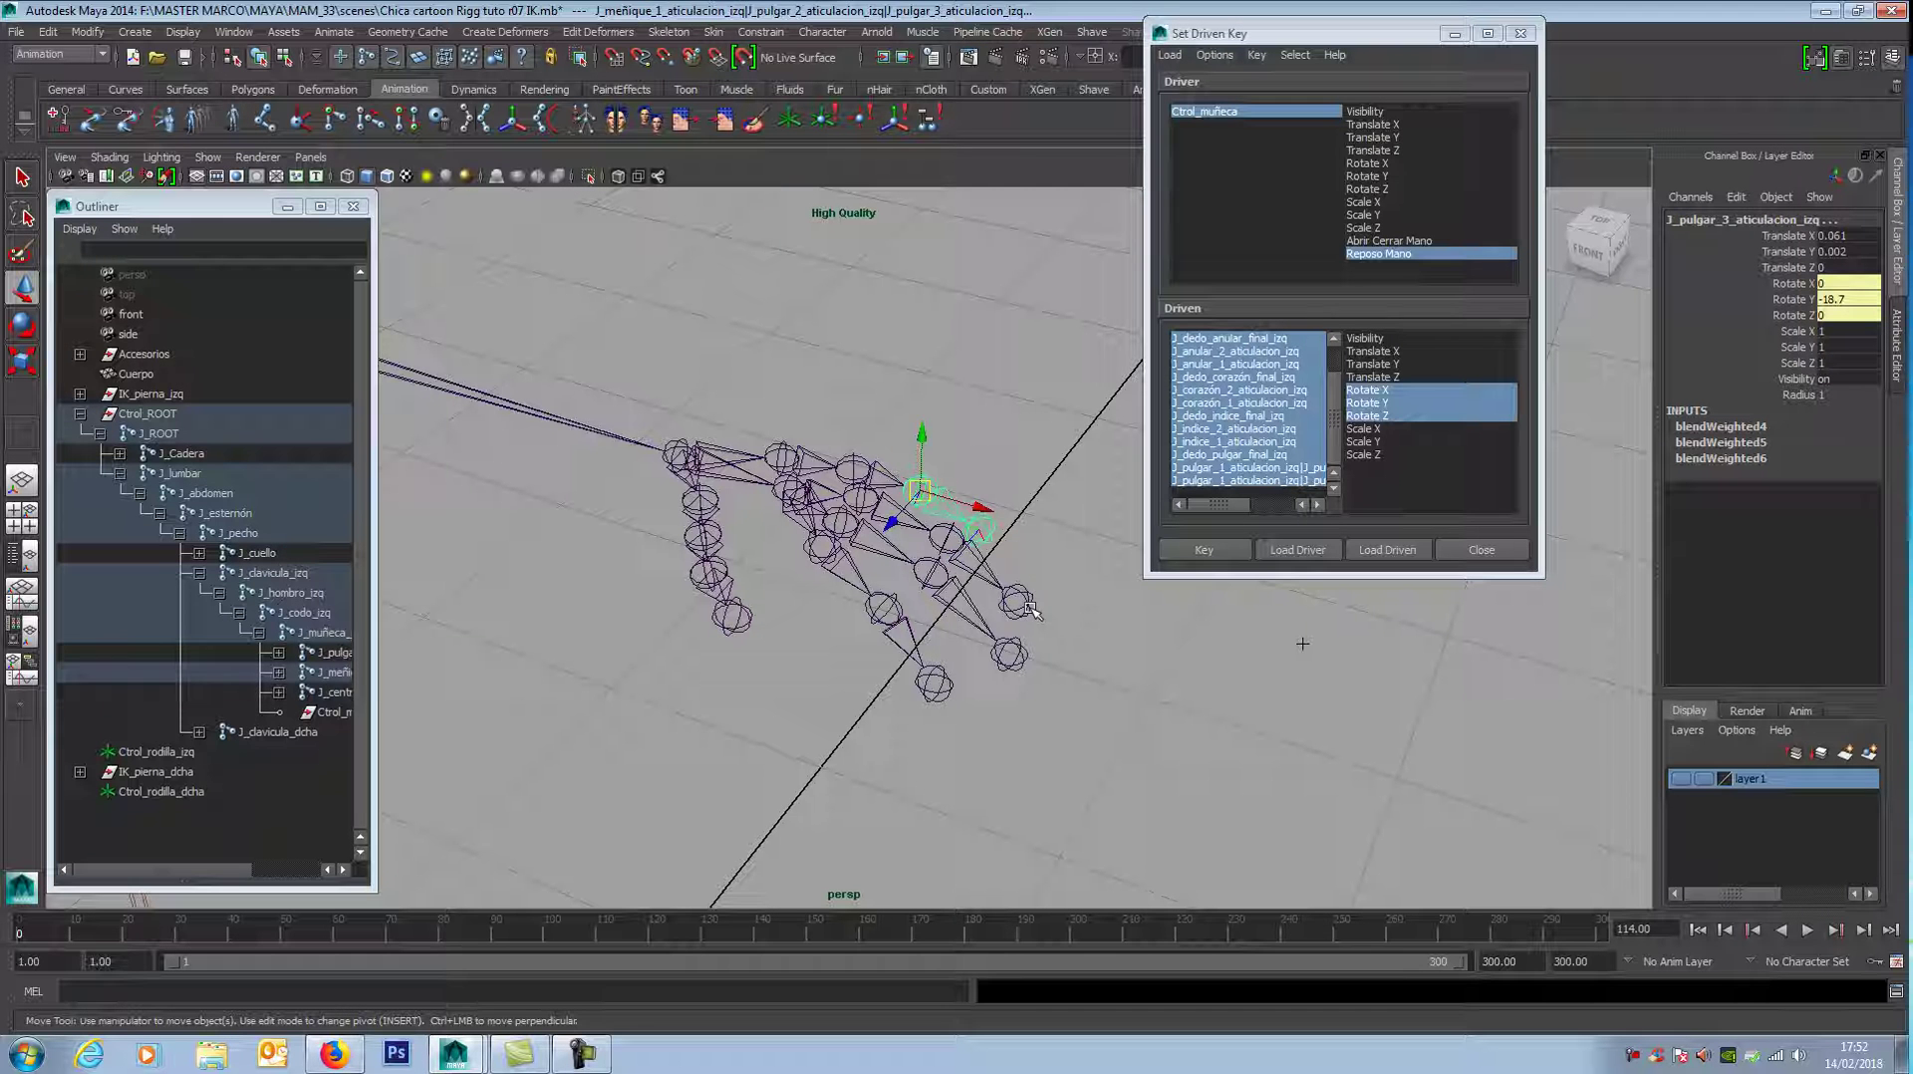
left_click(1026, 604, "shift")
left_click(947, 539, "shift")
left_click(1008, 663, "shift")
left_click(932, 576, "shift")
left_click(935, 685, "shift")
left_click(896, 635, "shift")
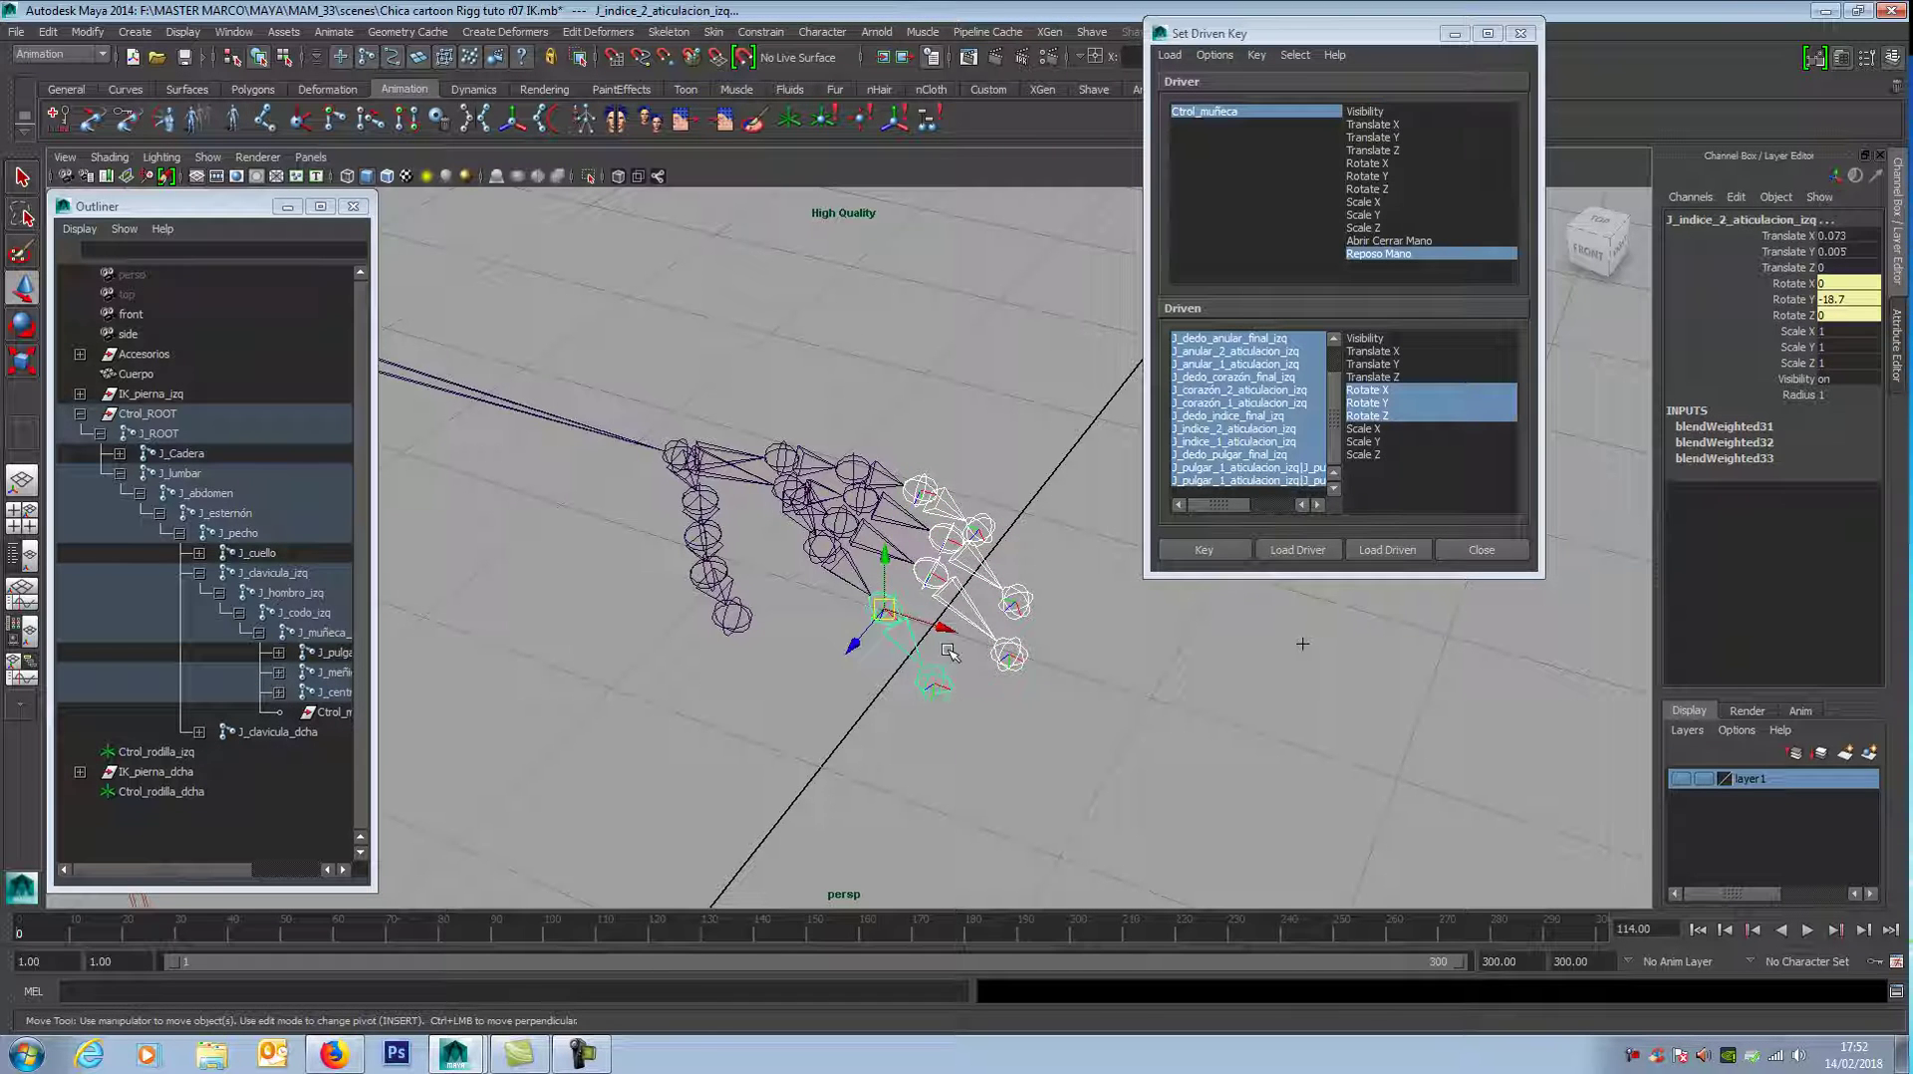
key("e")
left_click_drag(905, 551, 913, 567)
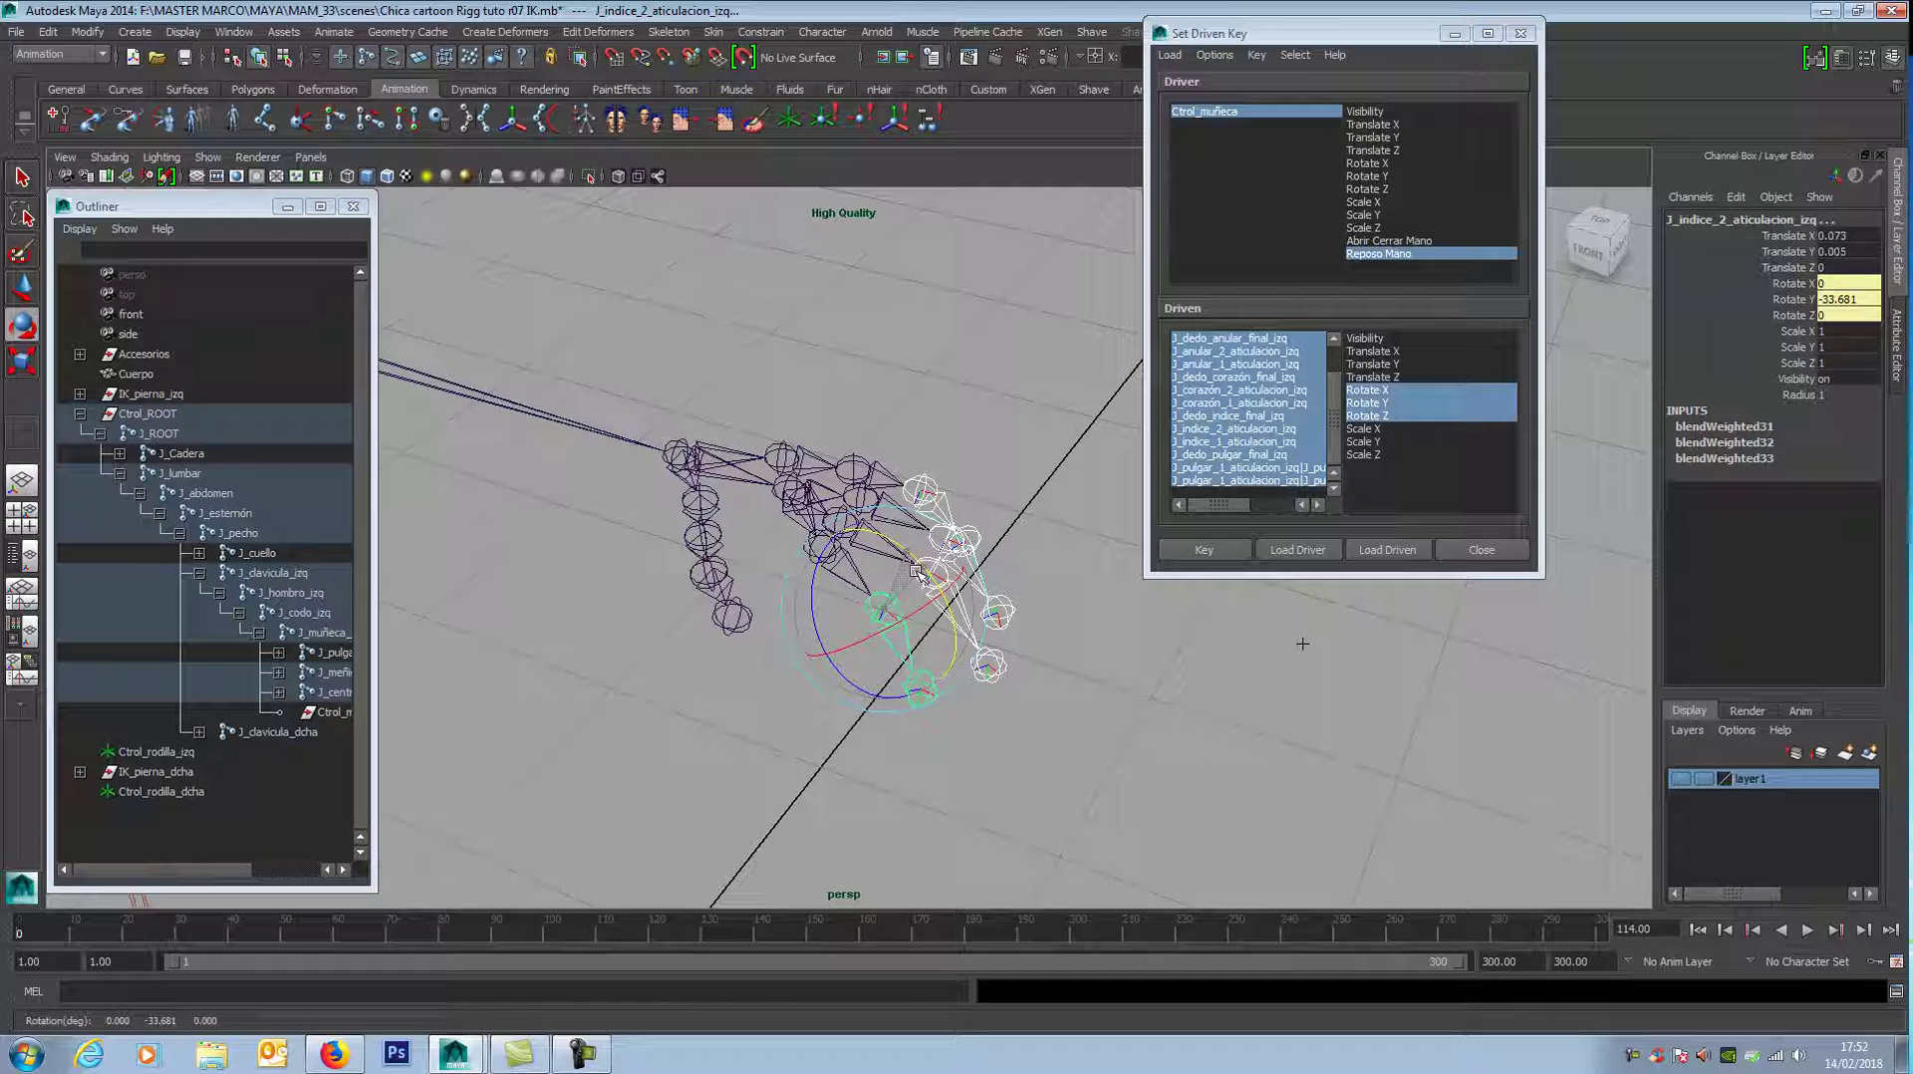
Step: Select the thumb's three outer joints and rotate them together to about -24.4 degrees in Y
left_click(734, 620)
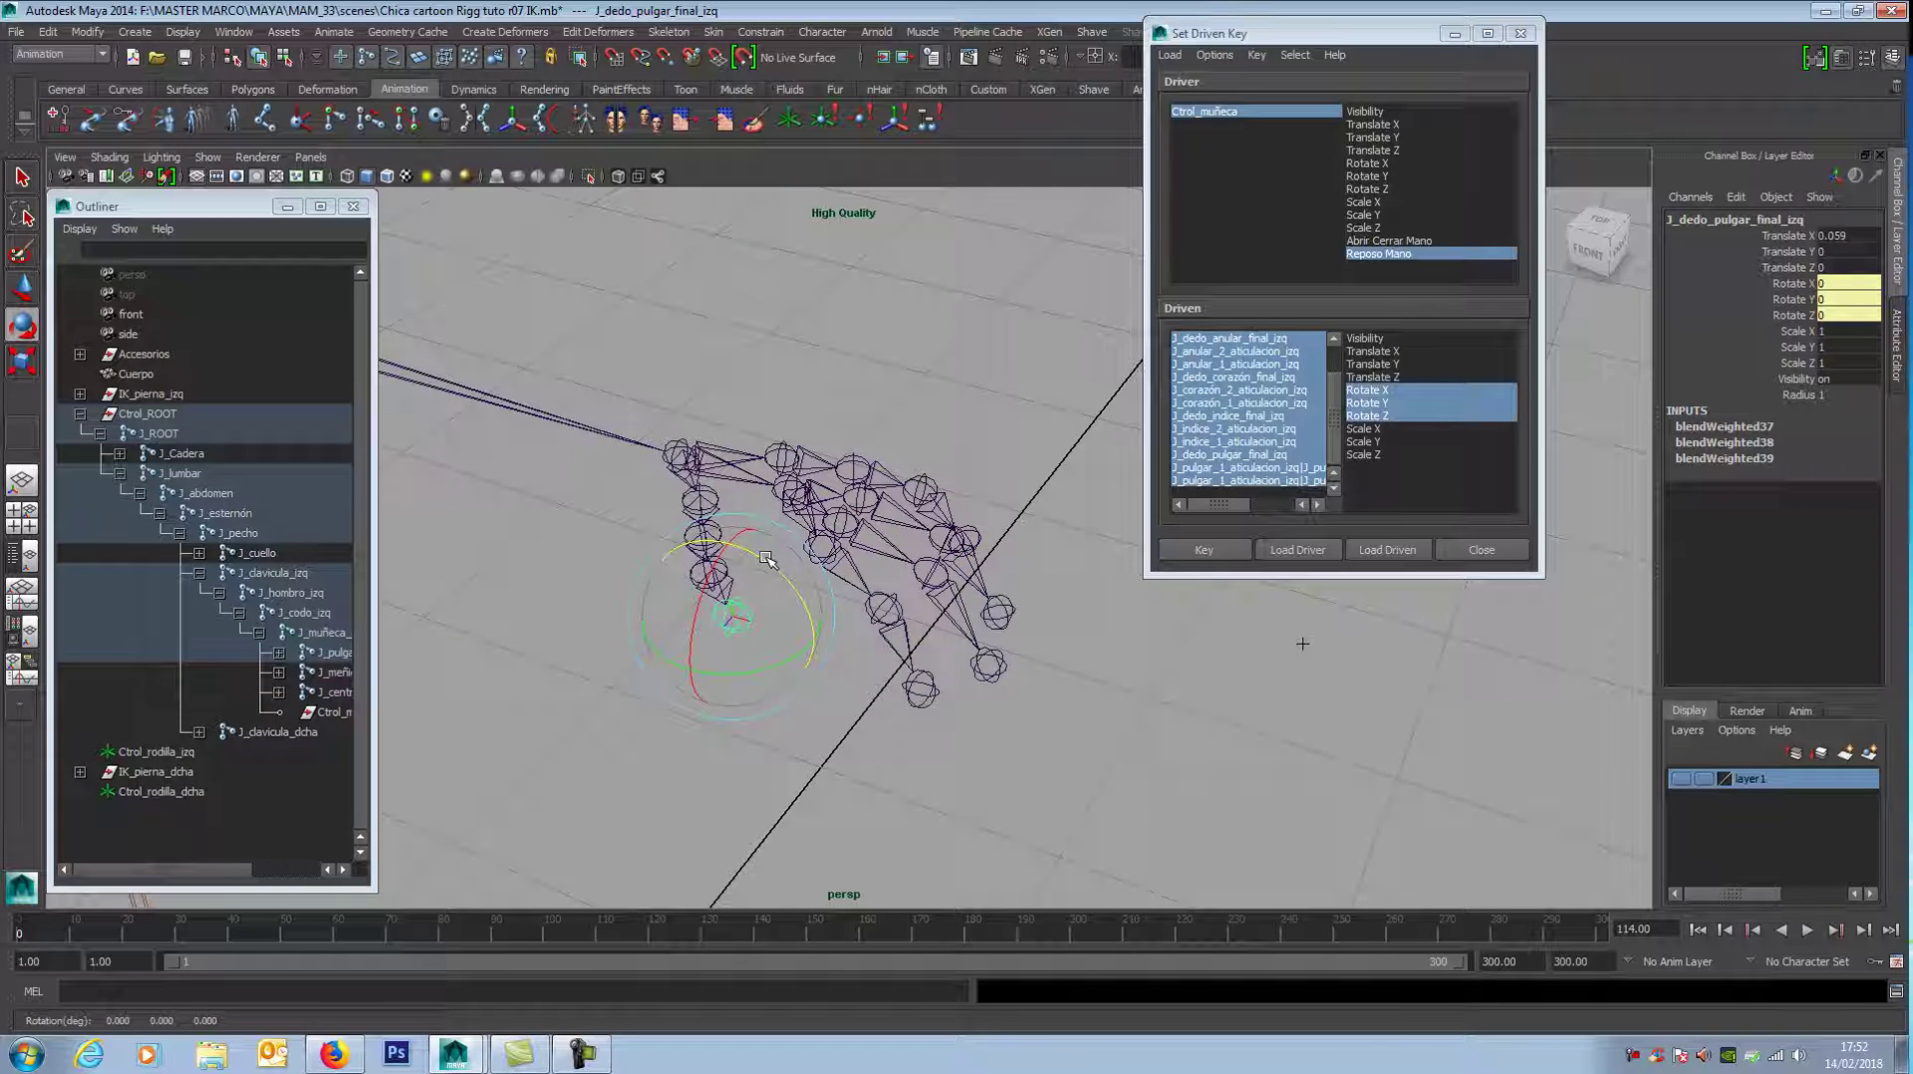
key("w")
left_click(706, 572)
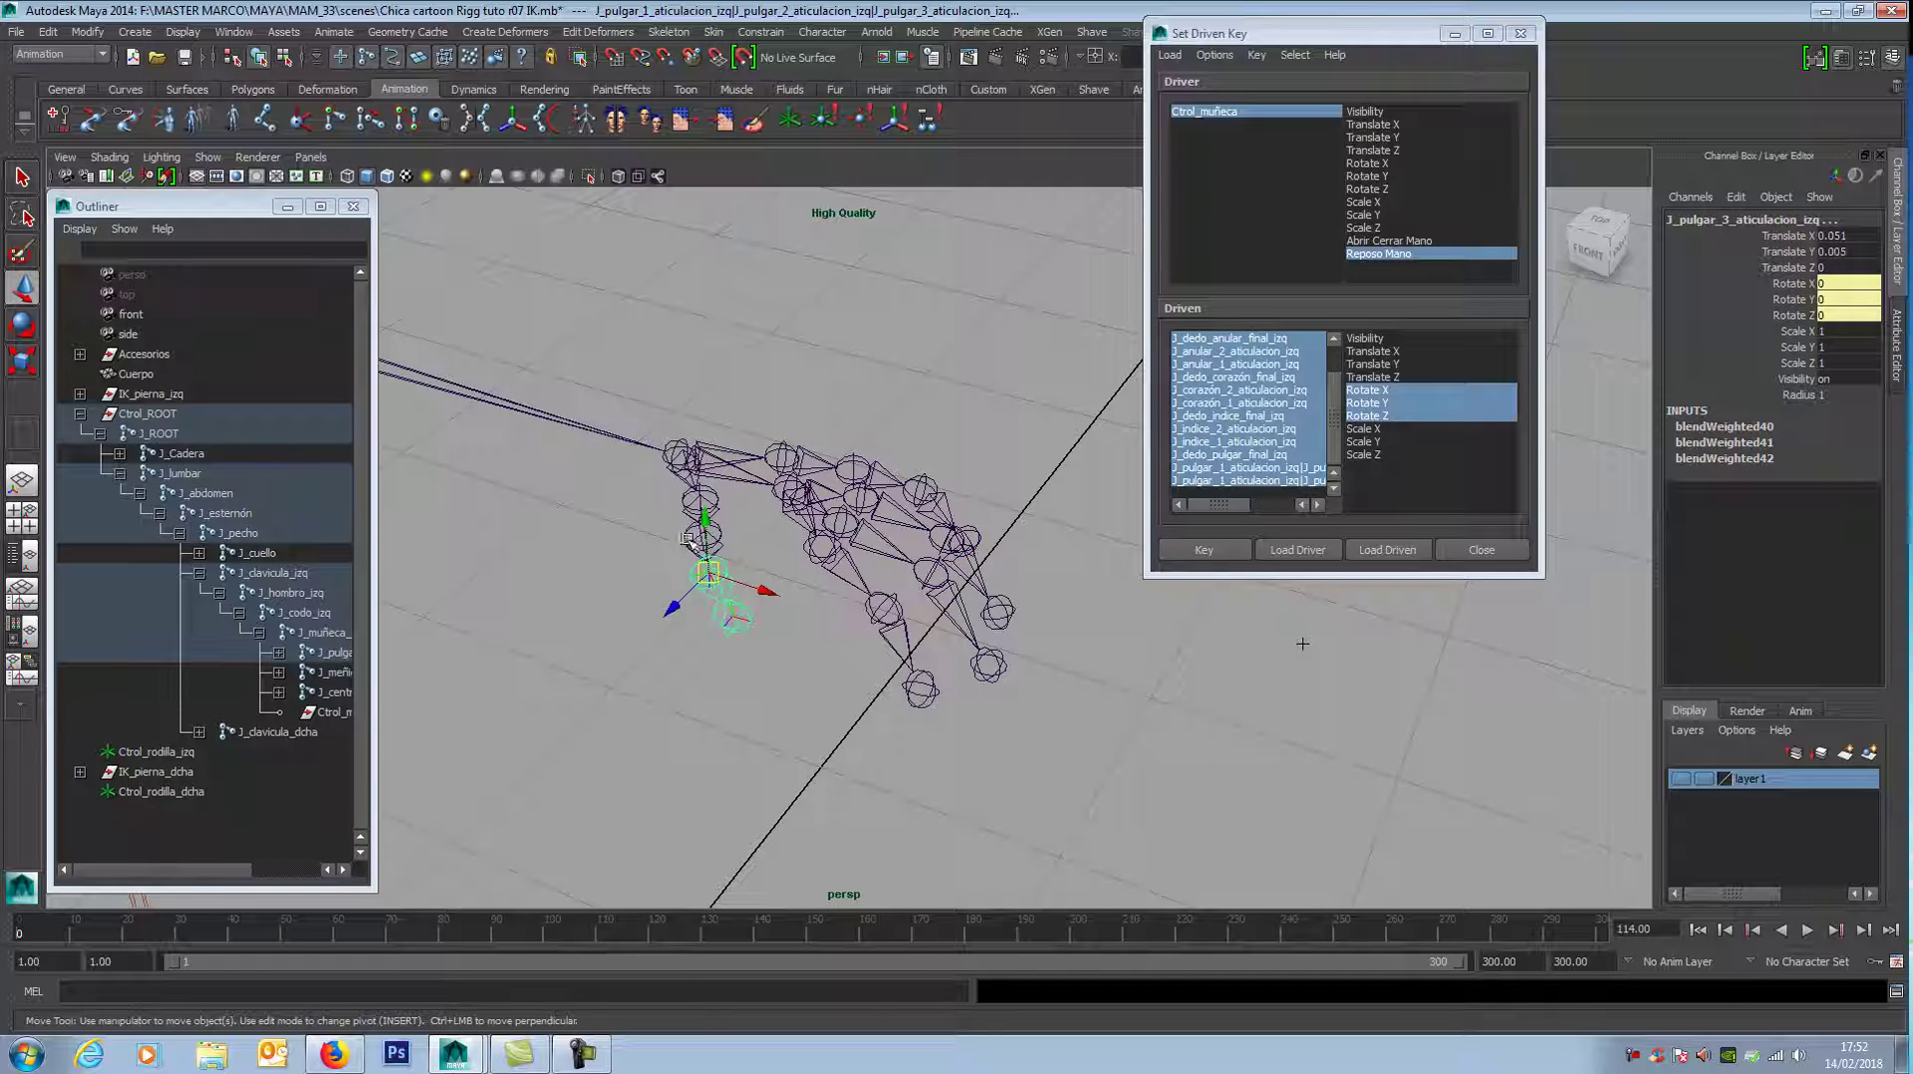
left_click(693, 539)
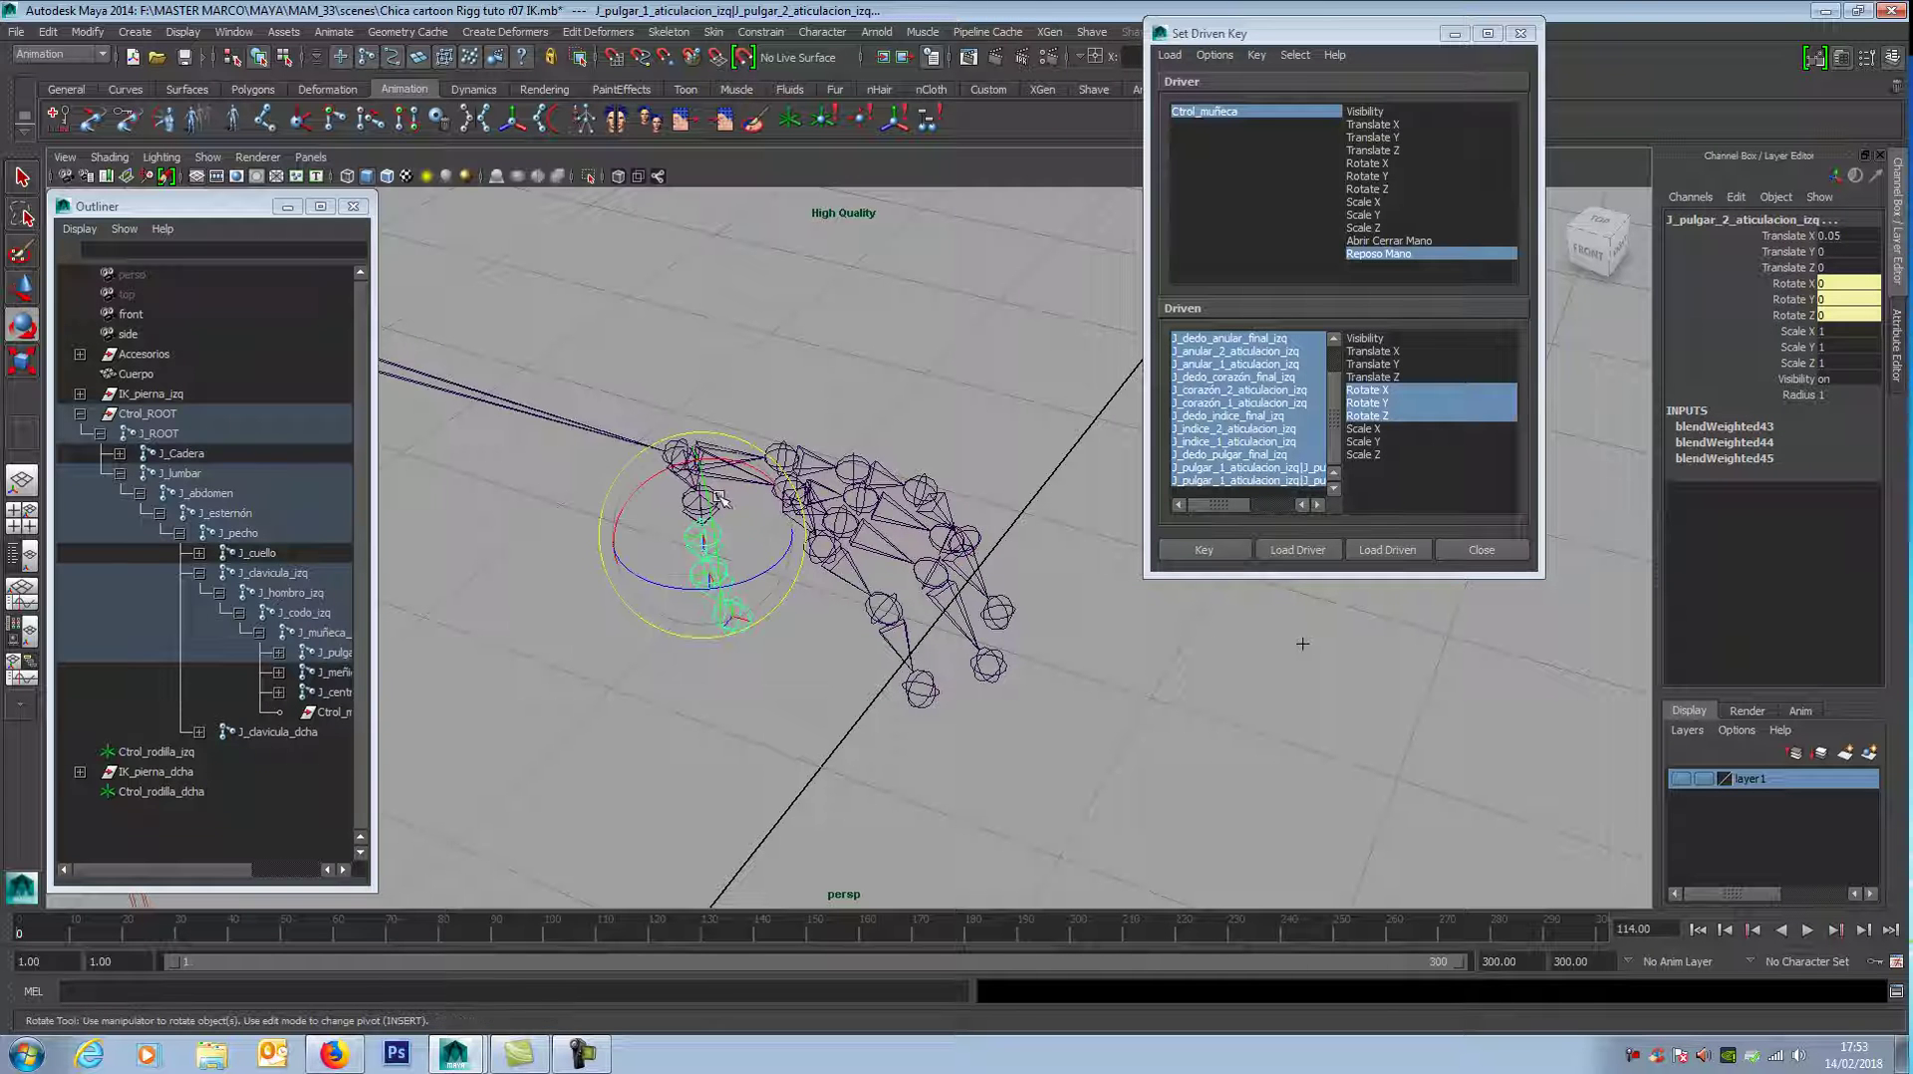
left_click_drag(707, 488, 757, 643)
left_click_drag(712, 528, 710, 535)
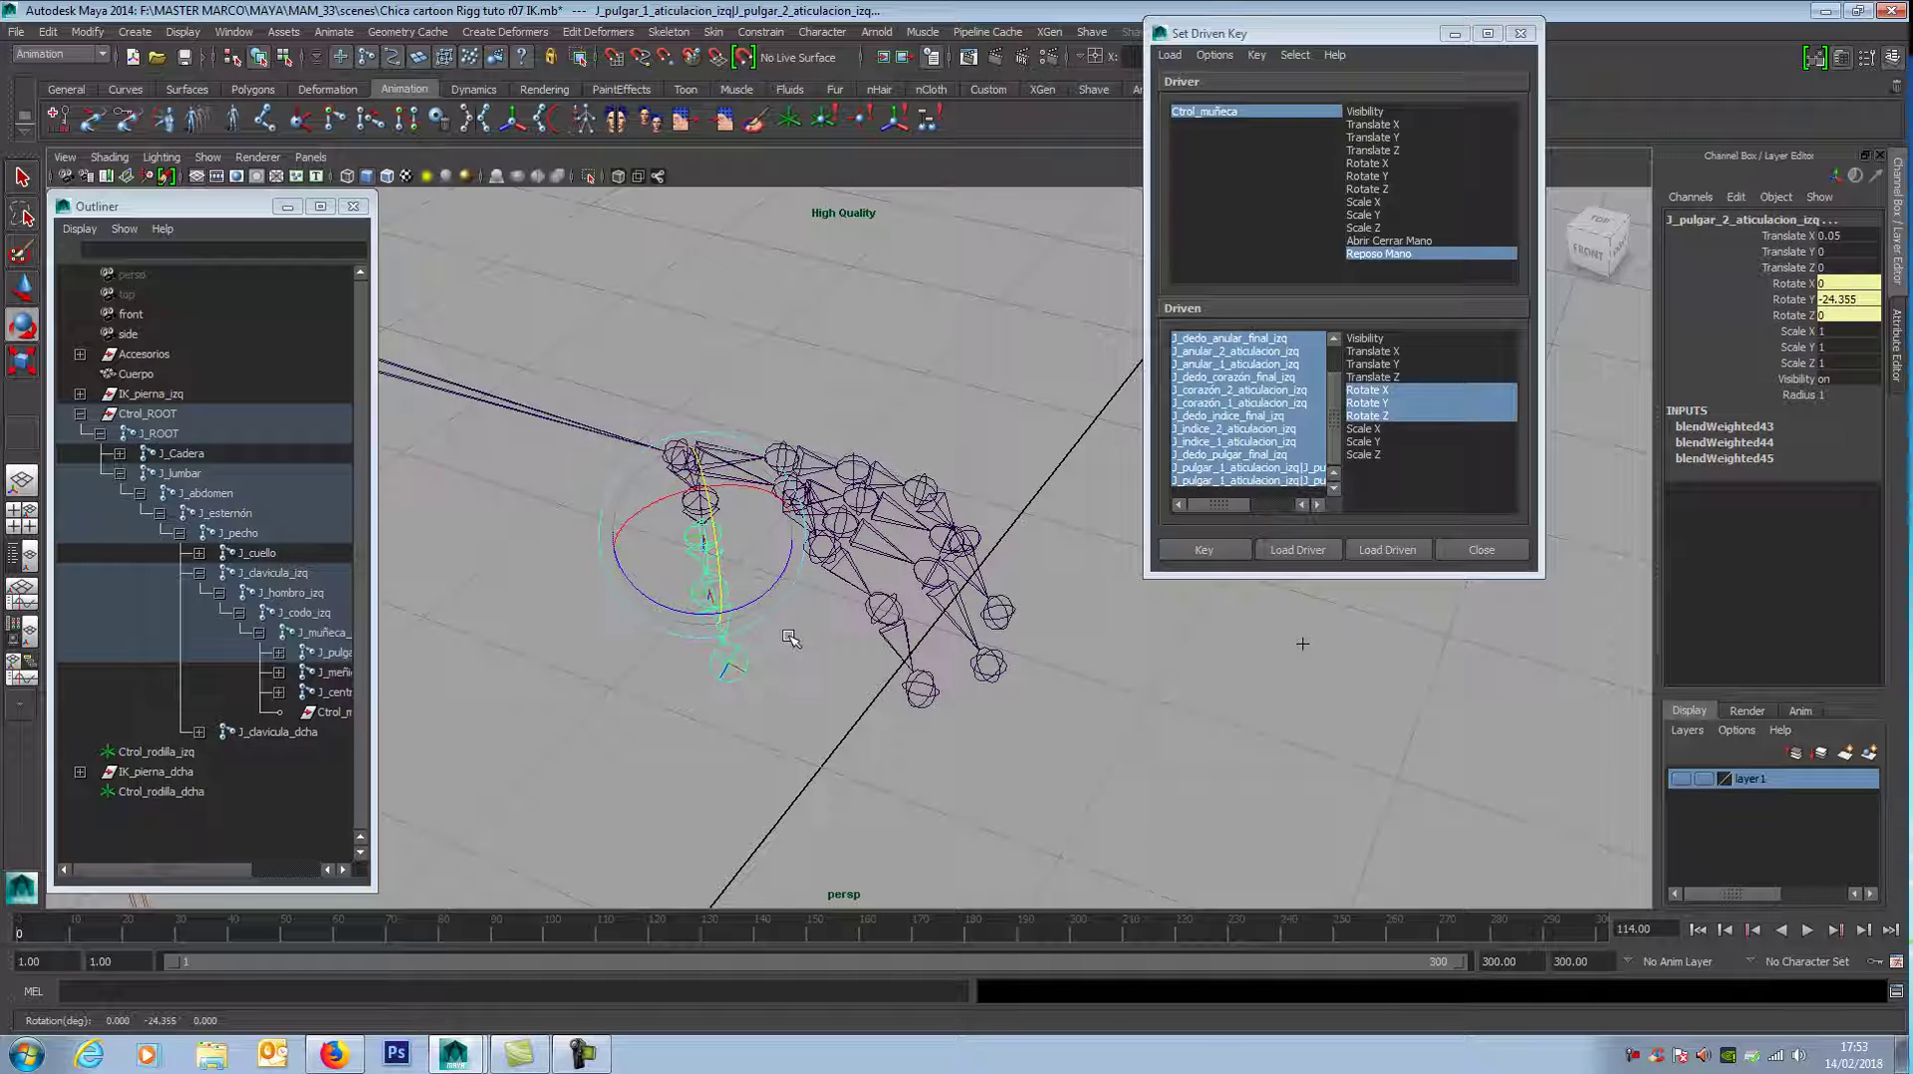
Step: Rotate the thumb's tip and third joint together to about -39.1 degrees in Y and -14.7 degrees in X
left_click(790, 636)
left_click(735, 660)
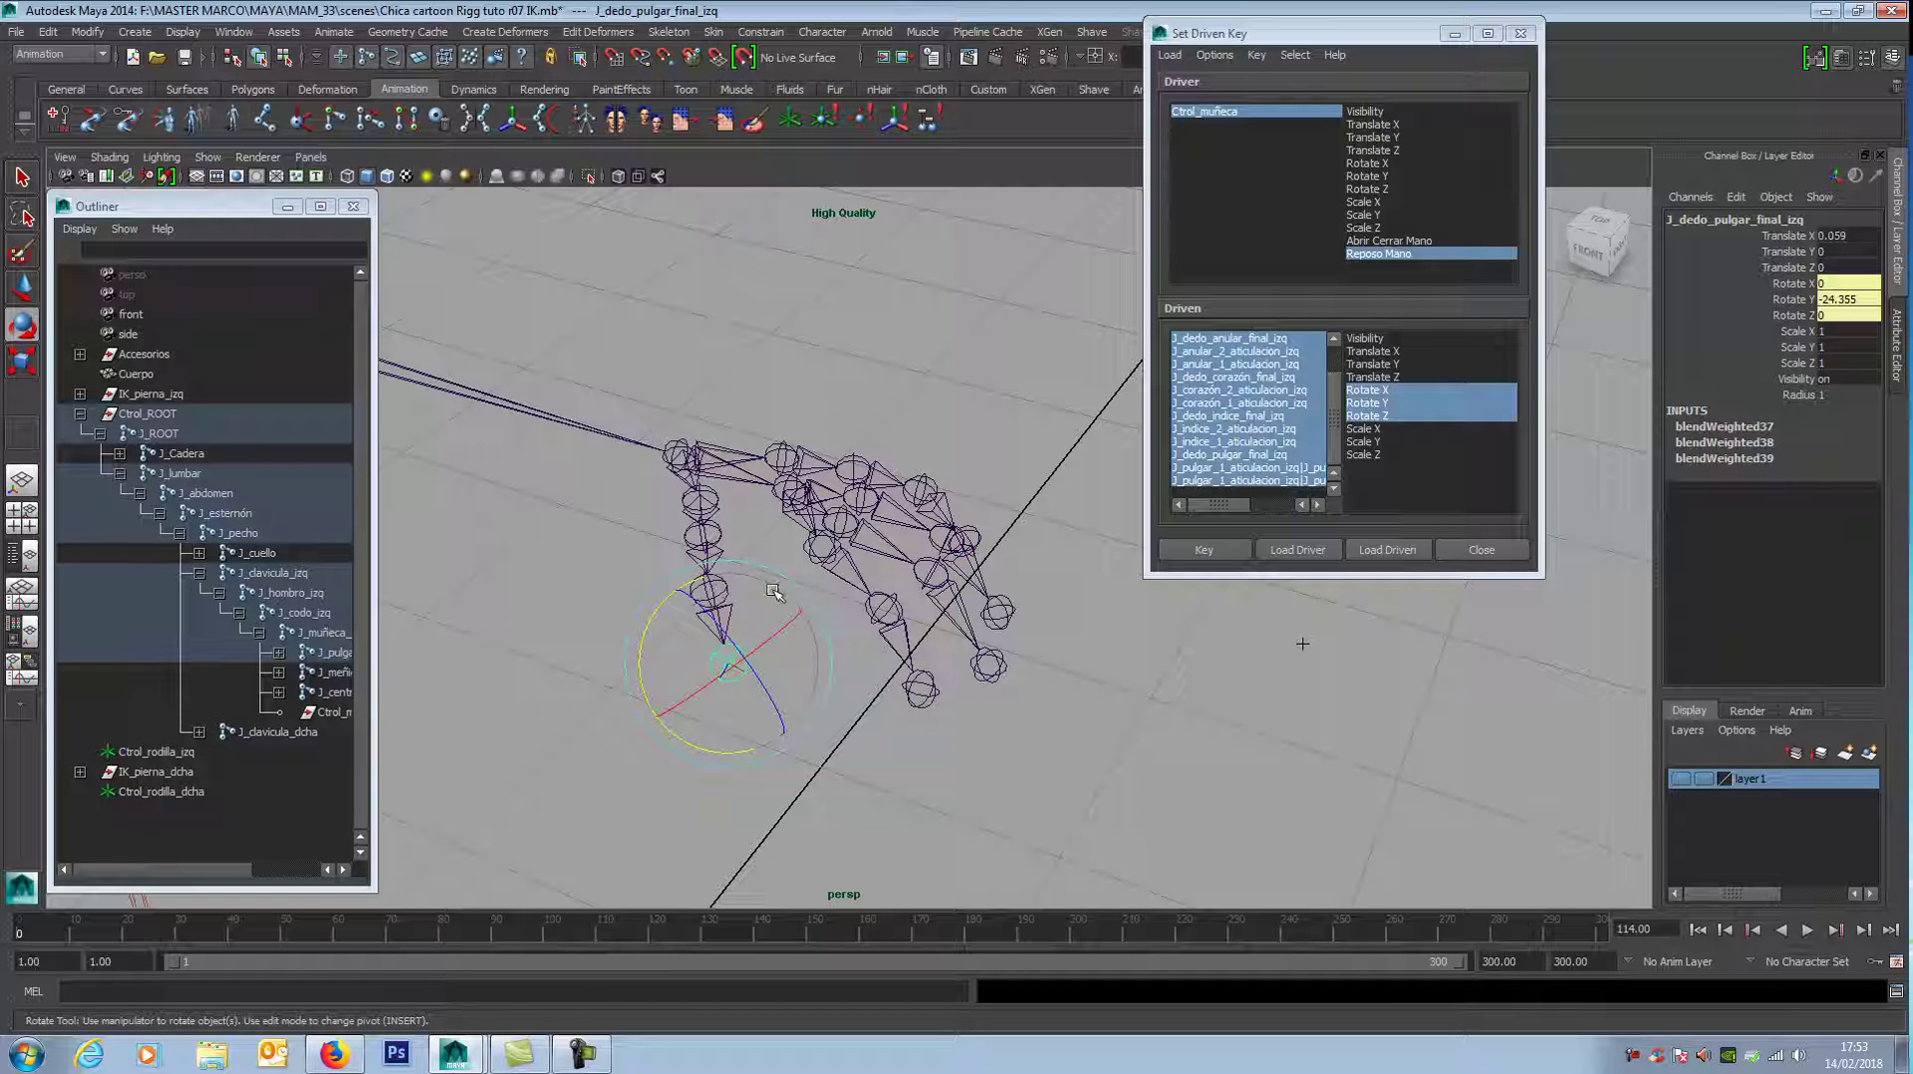
key("w")
left_click(711, 592)
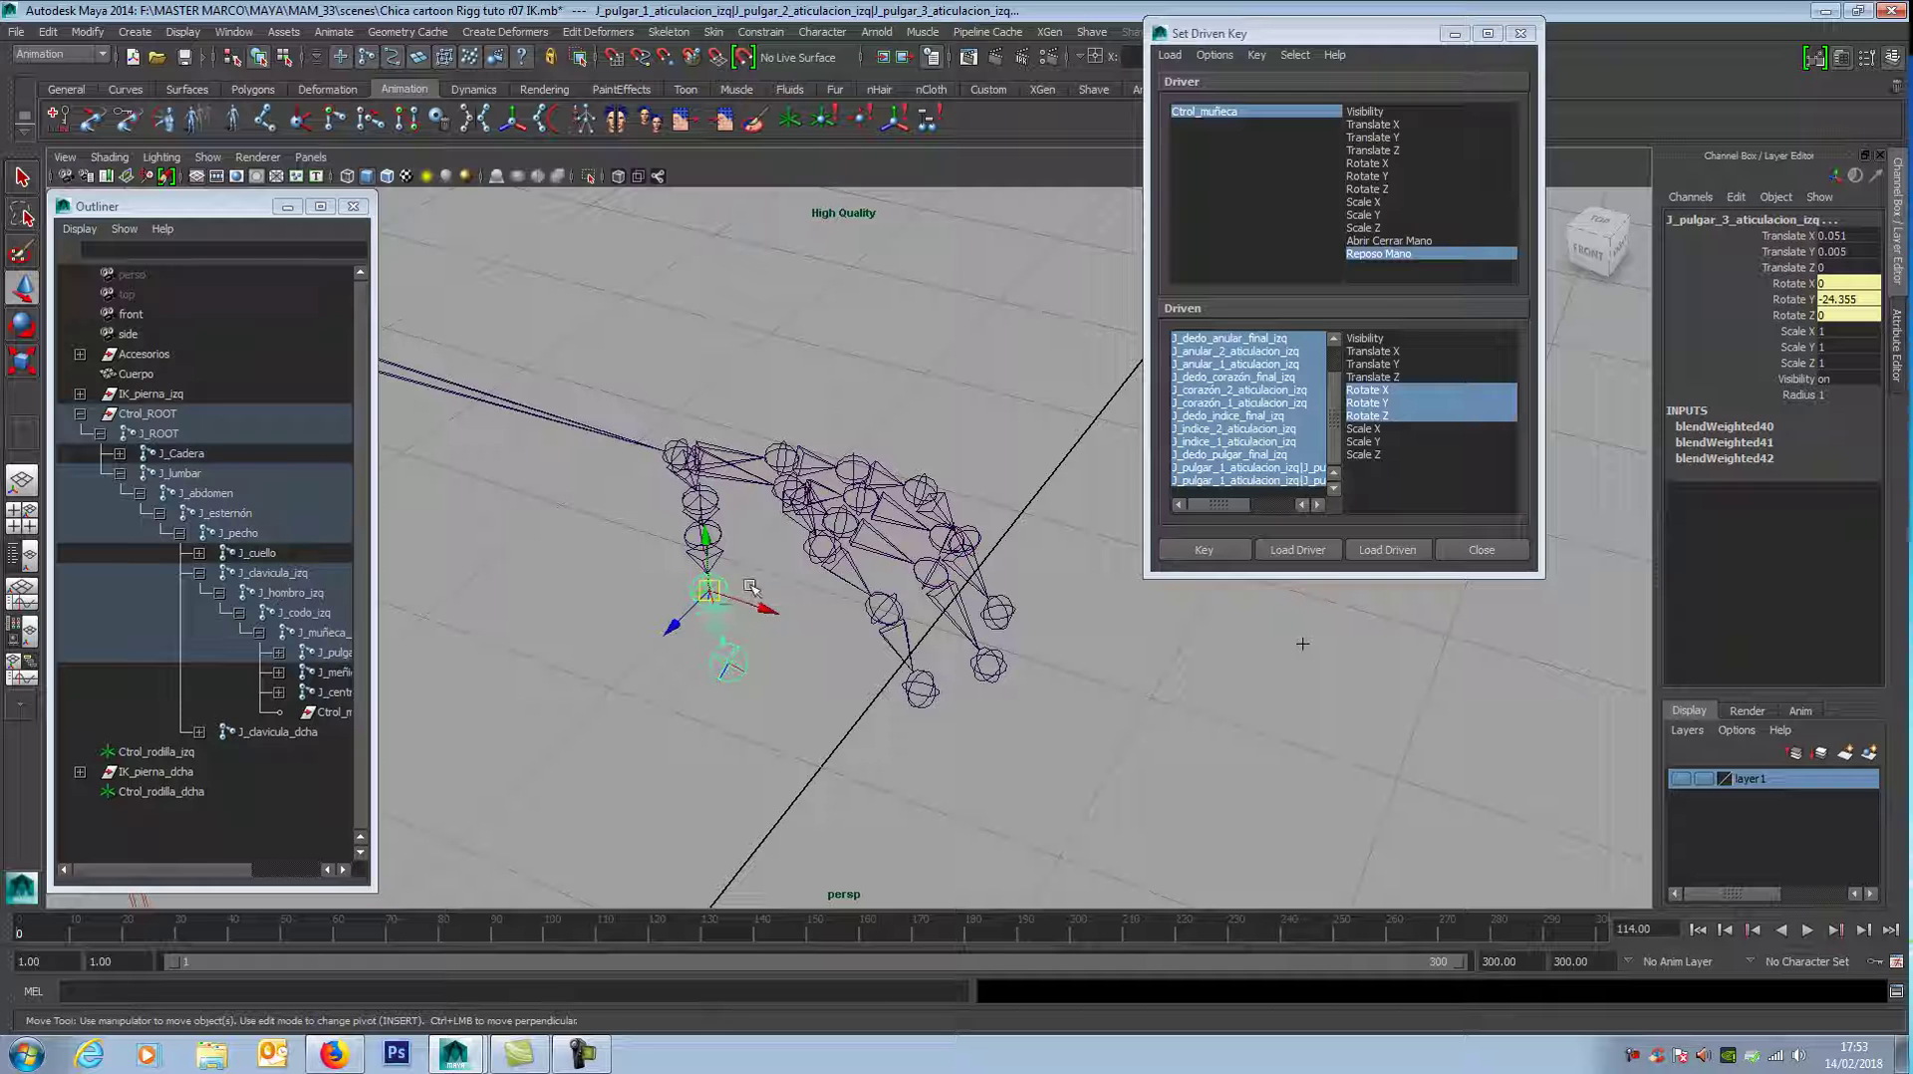
key("e")
left_click_drag(708, 538, 724, 576)
mouse_move(1077, 688)
left_mouse_down("alt")
mouse_move(1110, 614)
mouse_move(1145, 628)
mouse_move(1132, 671)
mouse_move(1074, 700)
mouse_move(1046, 688)
left_mouse_up("alt")
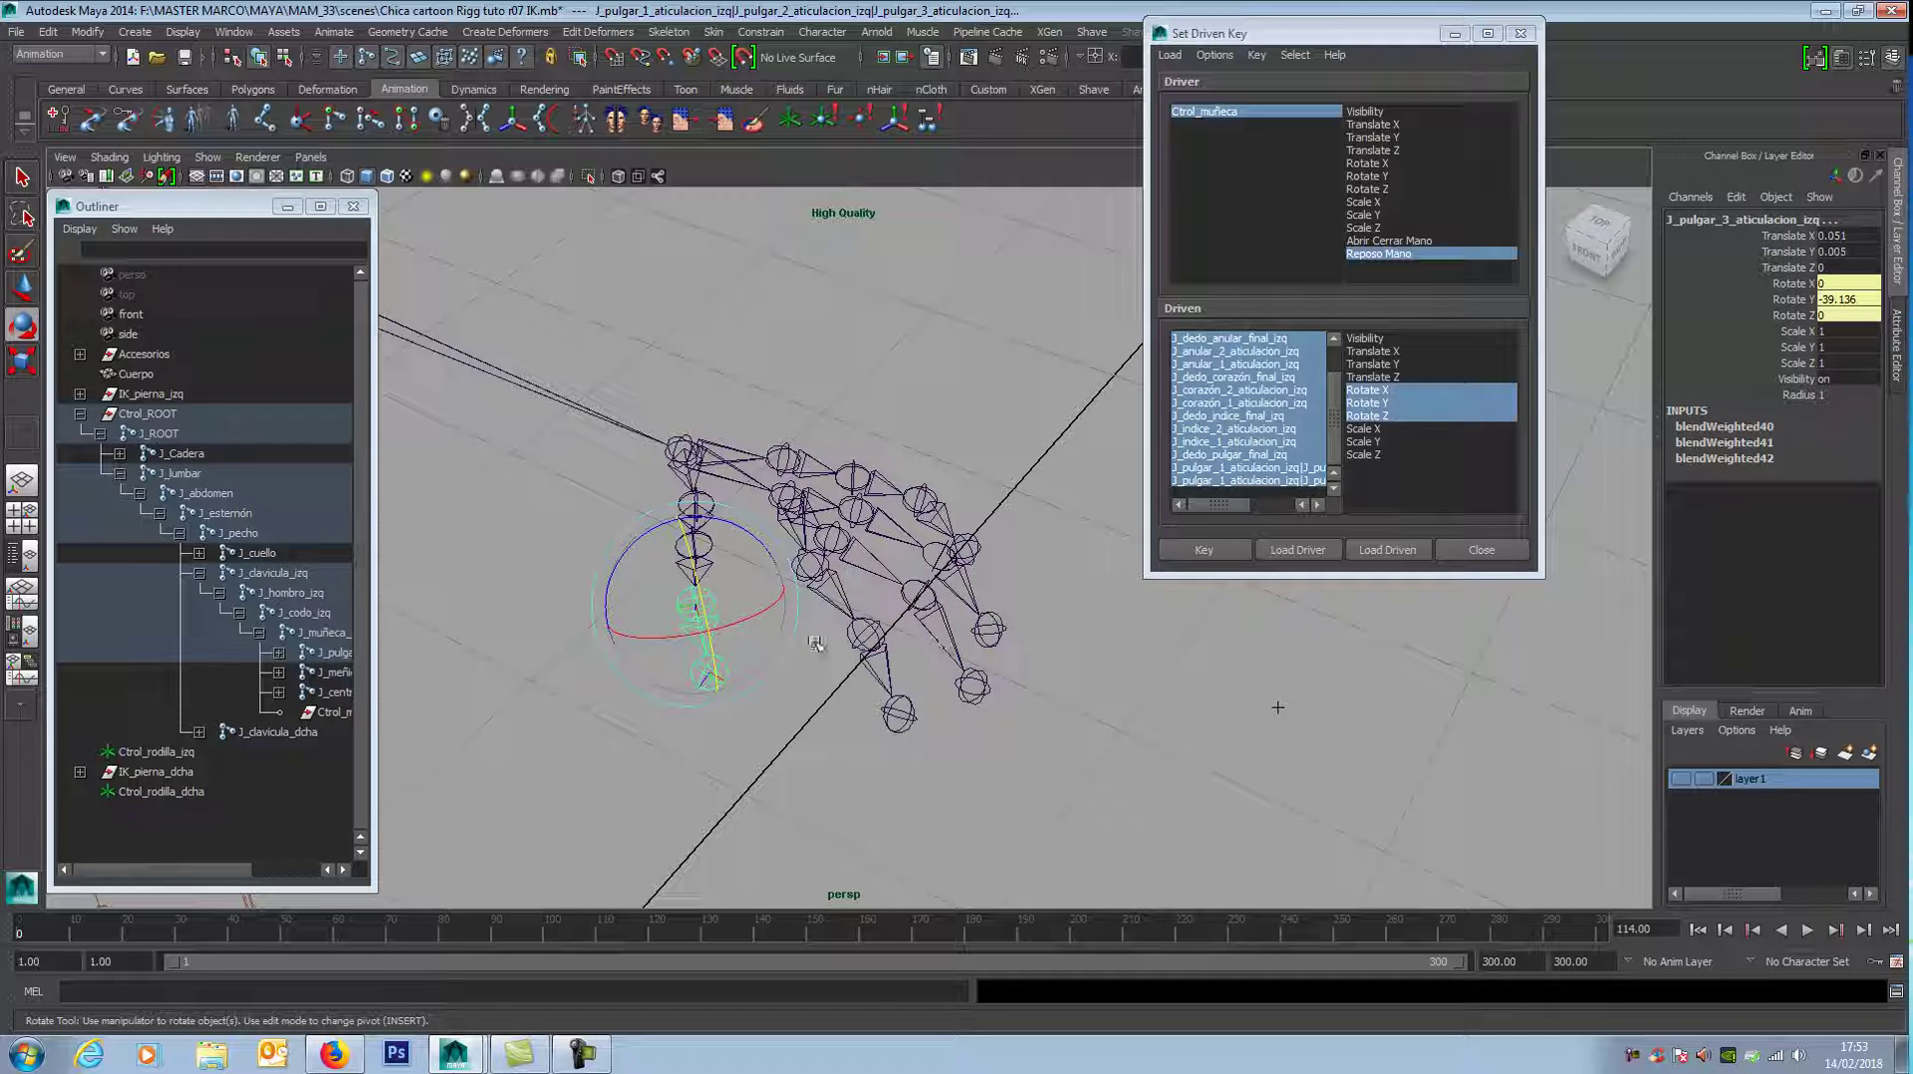
left_click_drag(733, 624, 770, 625)
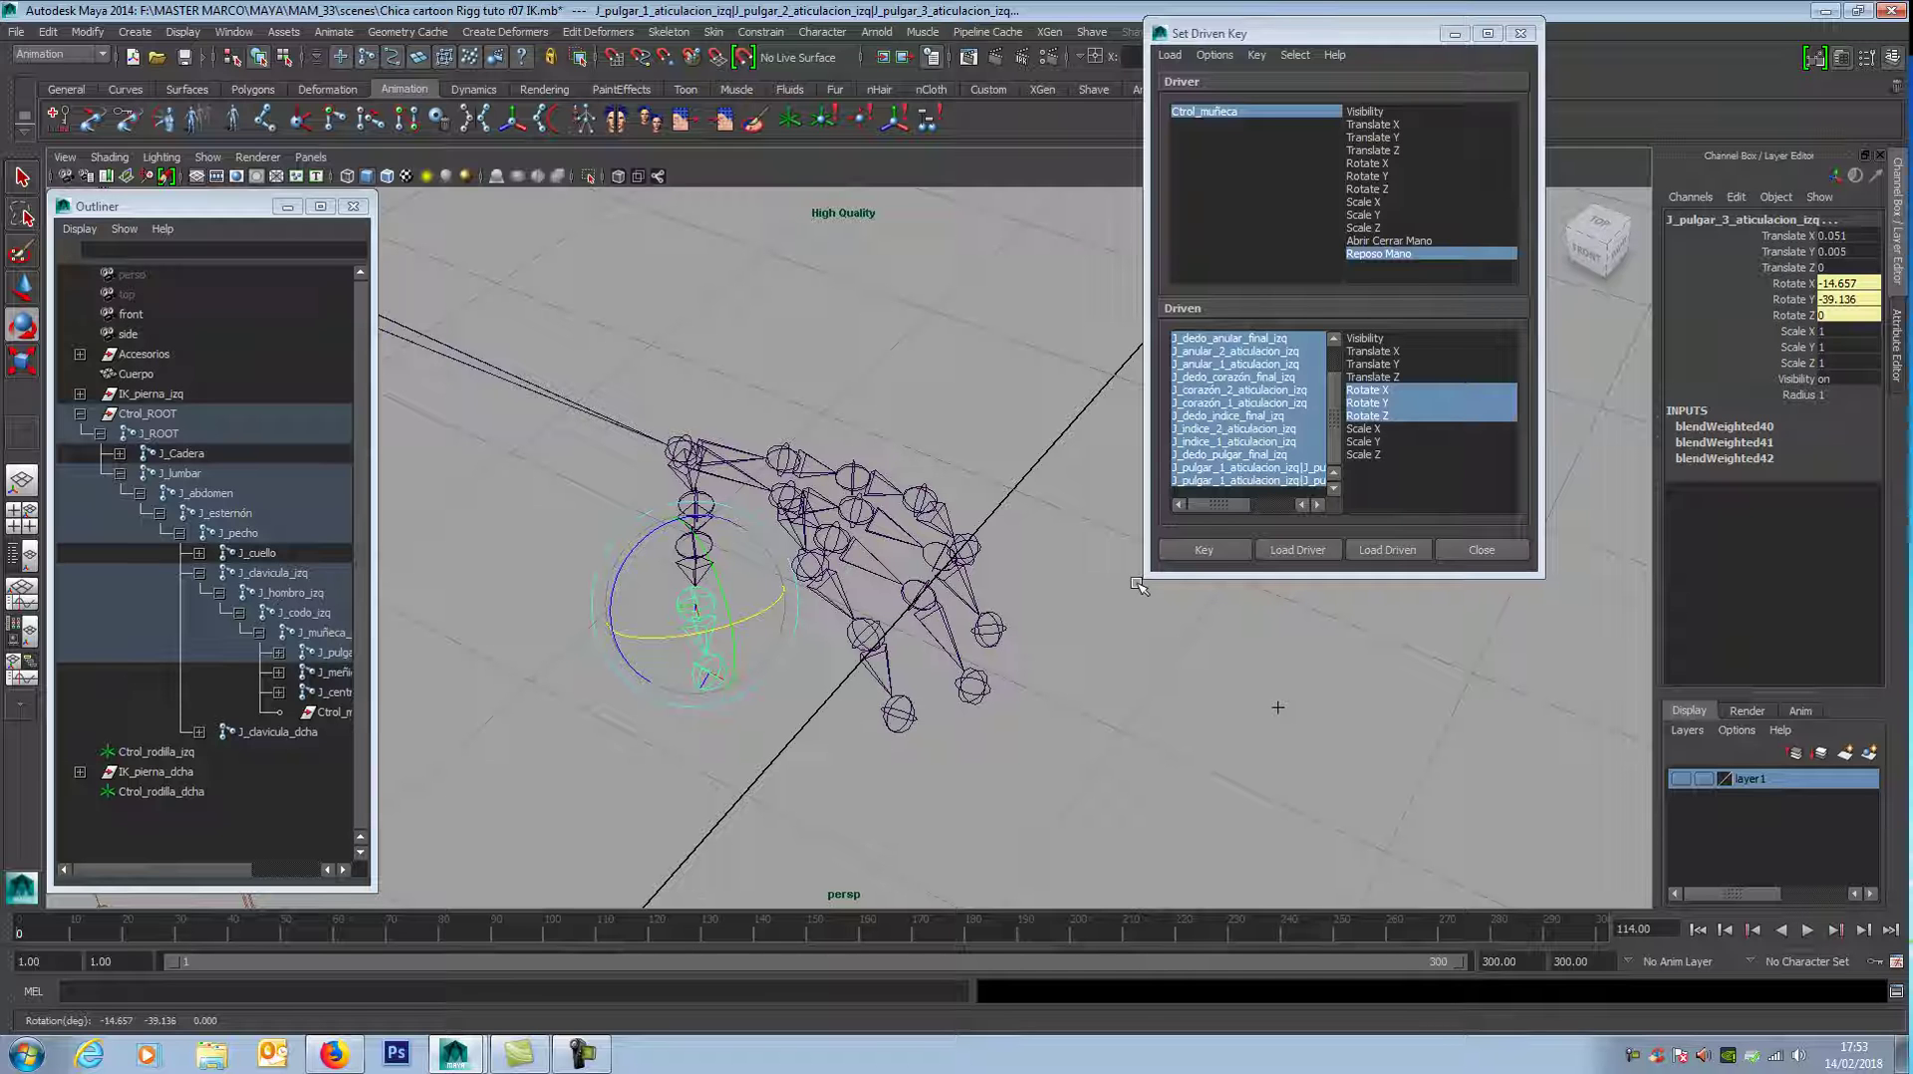
Step: Key the relaxed finger pose against Reposo Mano, and set Ctrol_muñeca's Reposo Mano to 0
left_click(1206, 550)
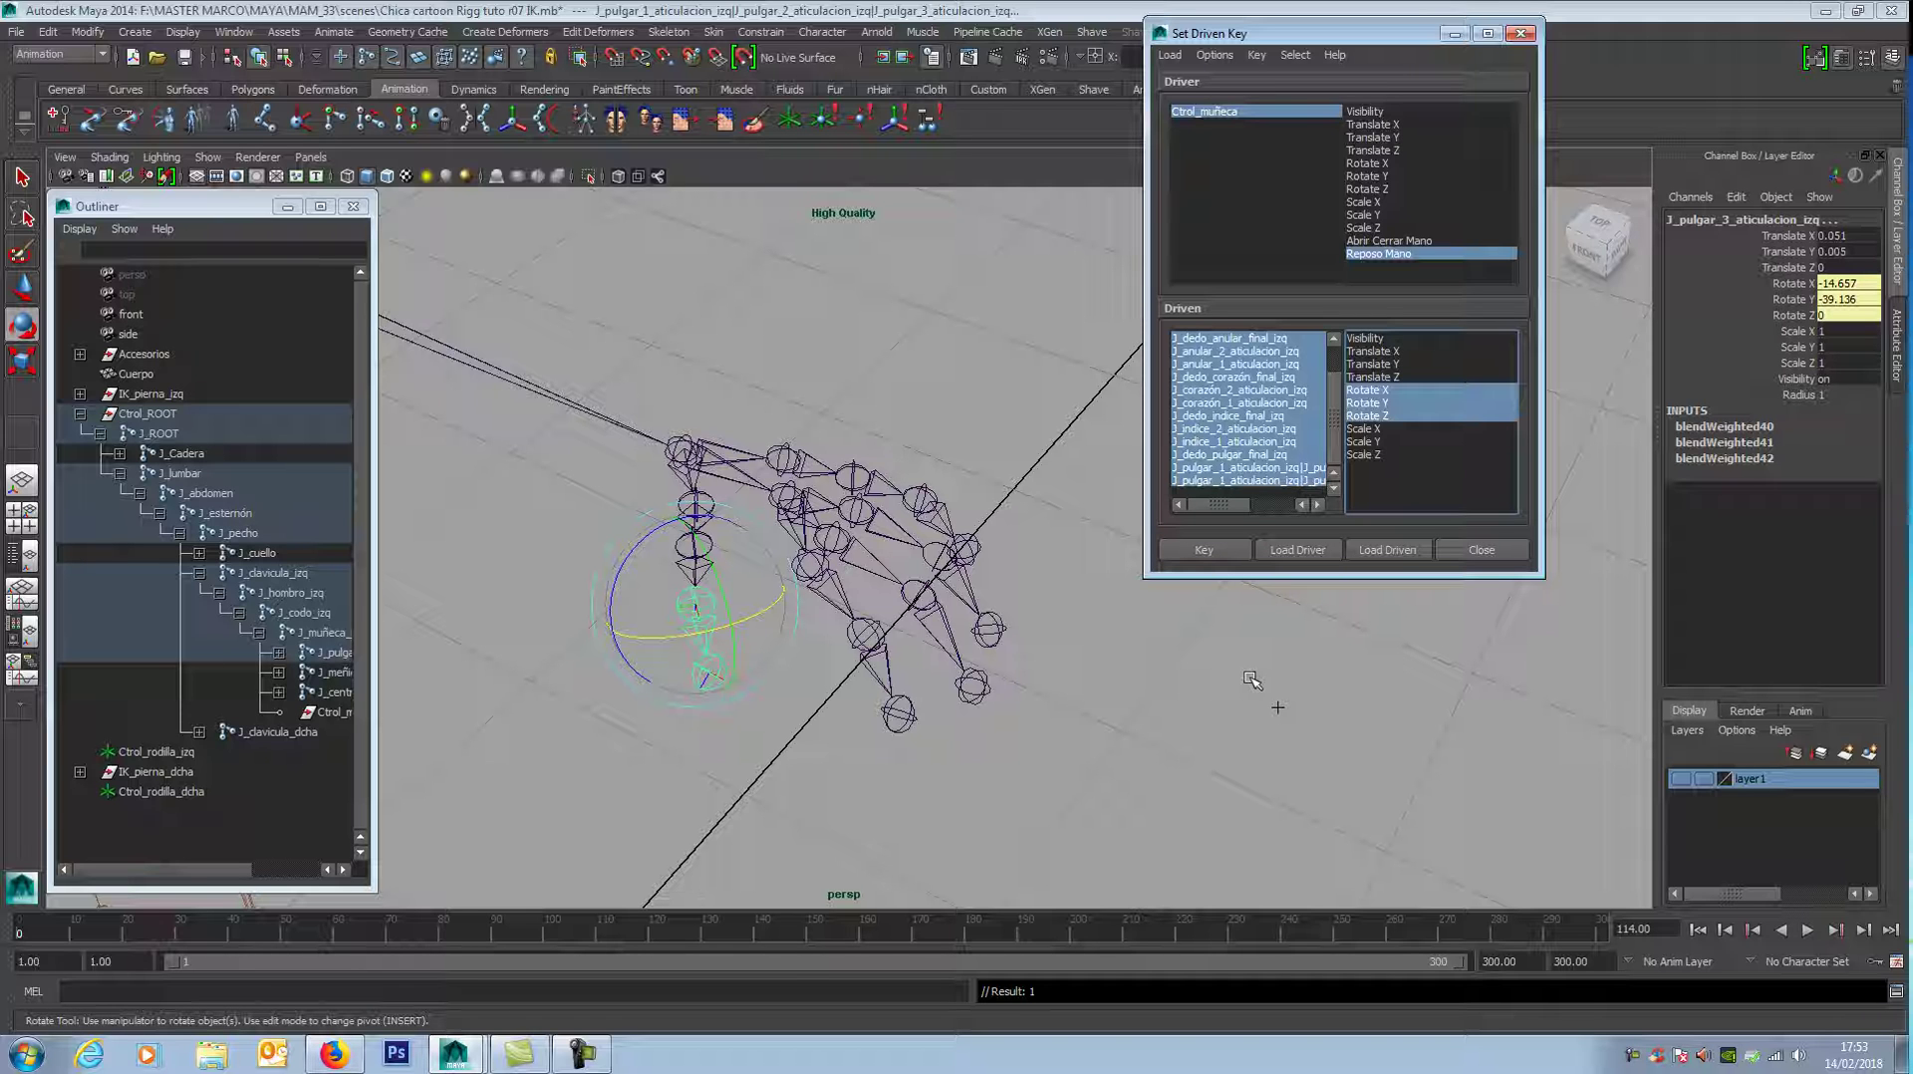
left_click_drag(1250, 680, 1319, 762)
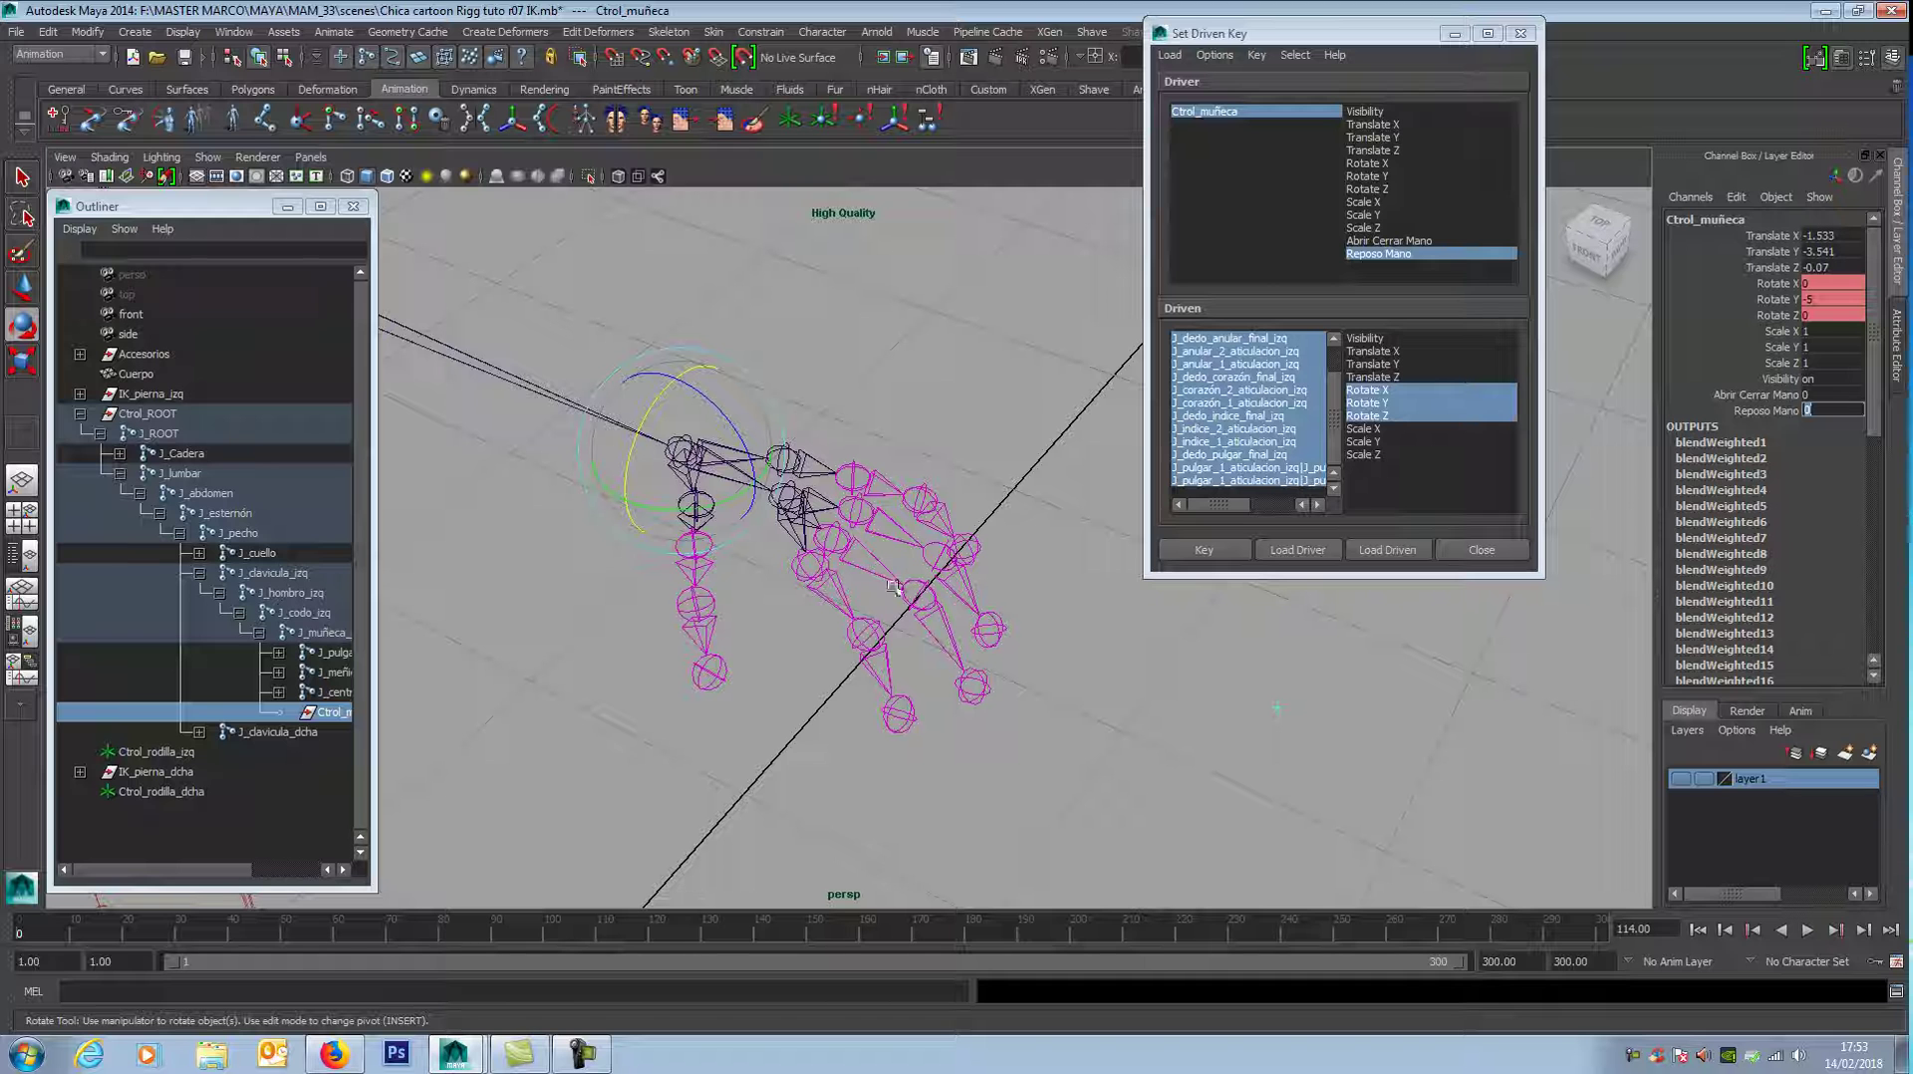
Step: Select all joints of the ring and little fingers from tip to knuckle
left_click(982, 559)
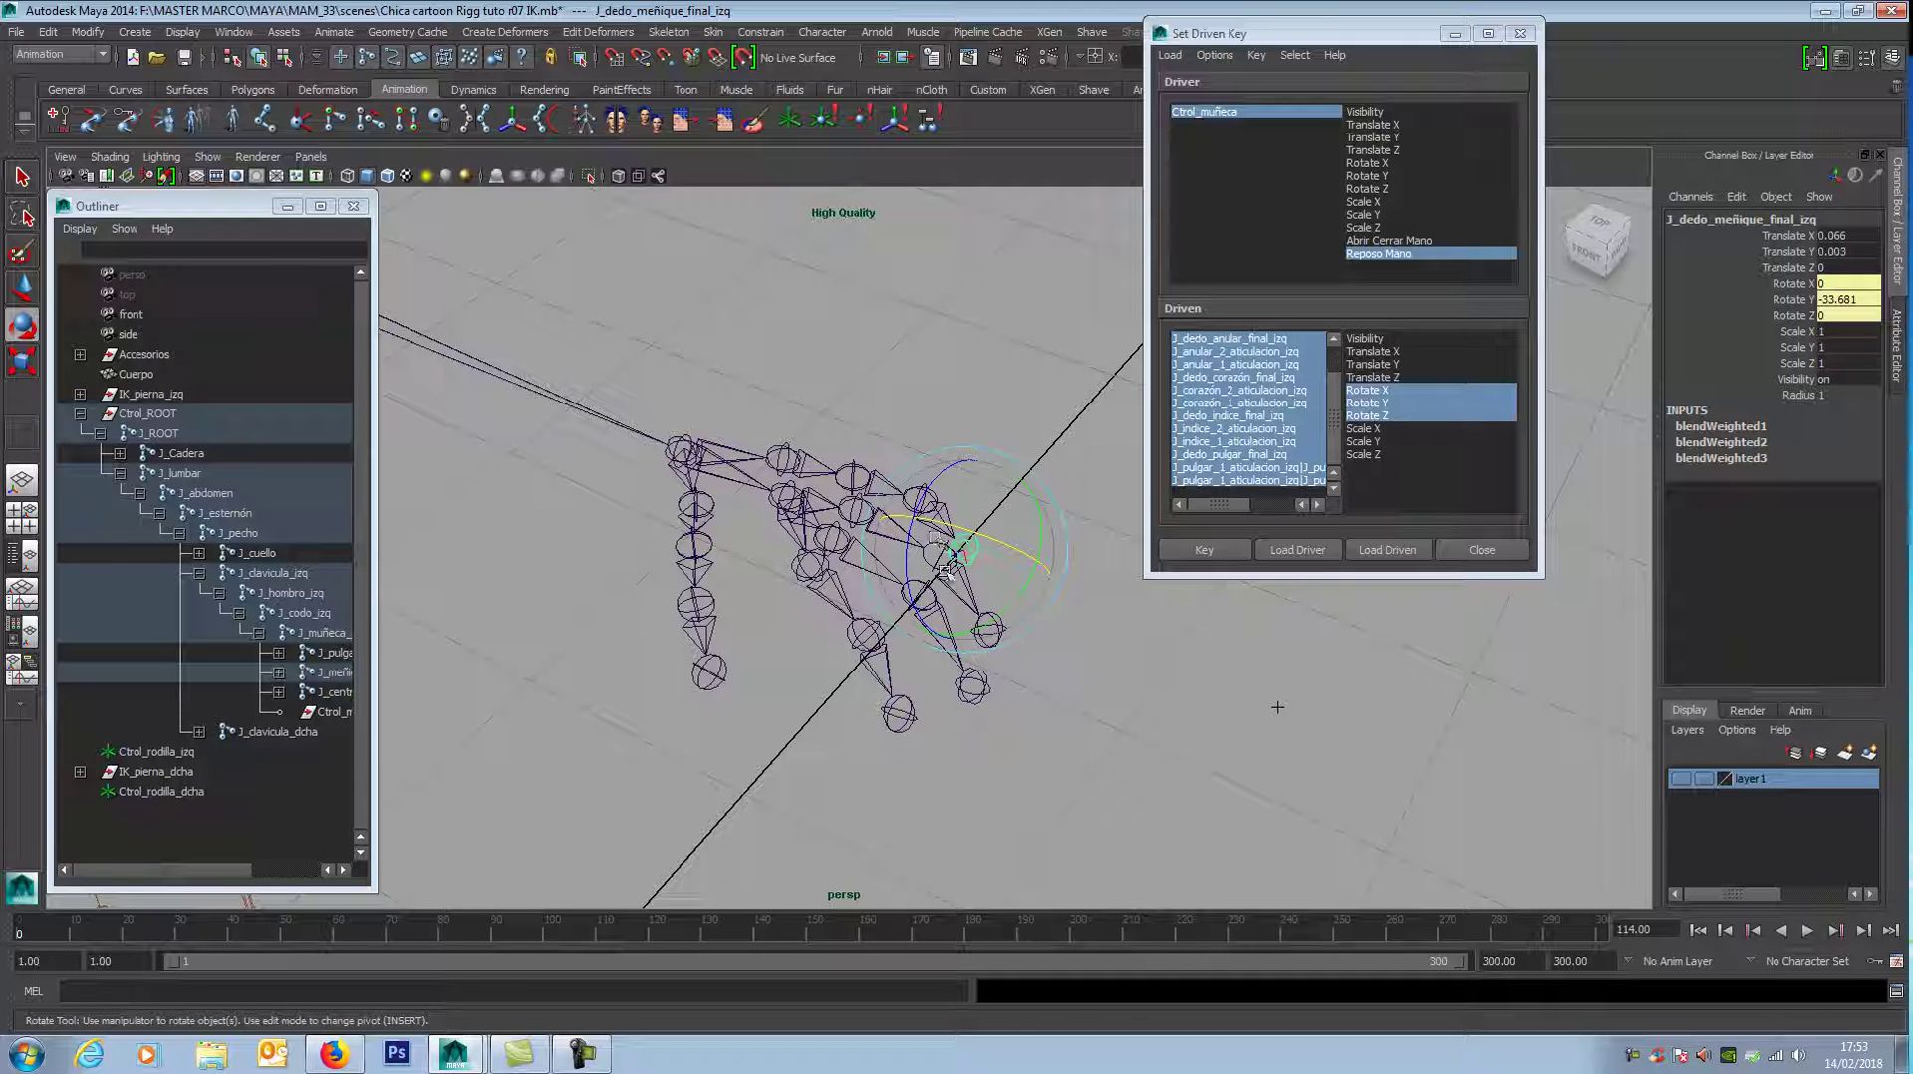
left_click(996, 697)
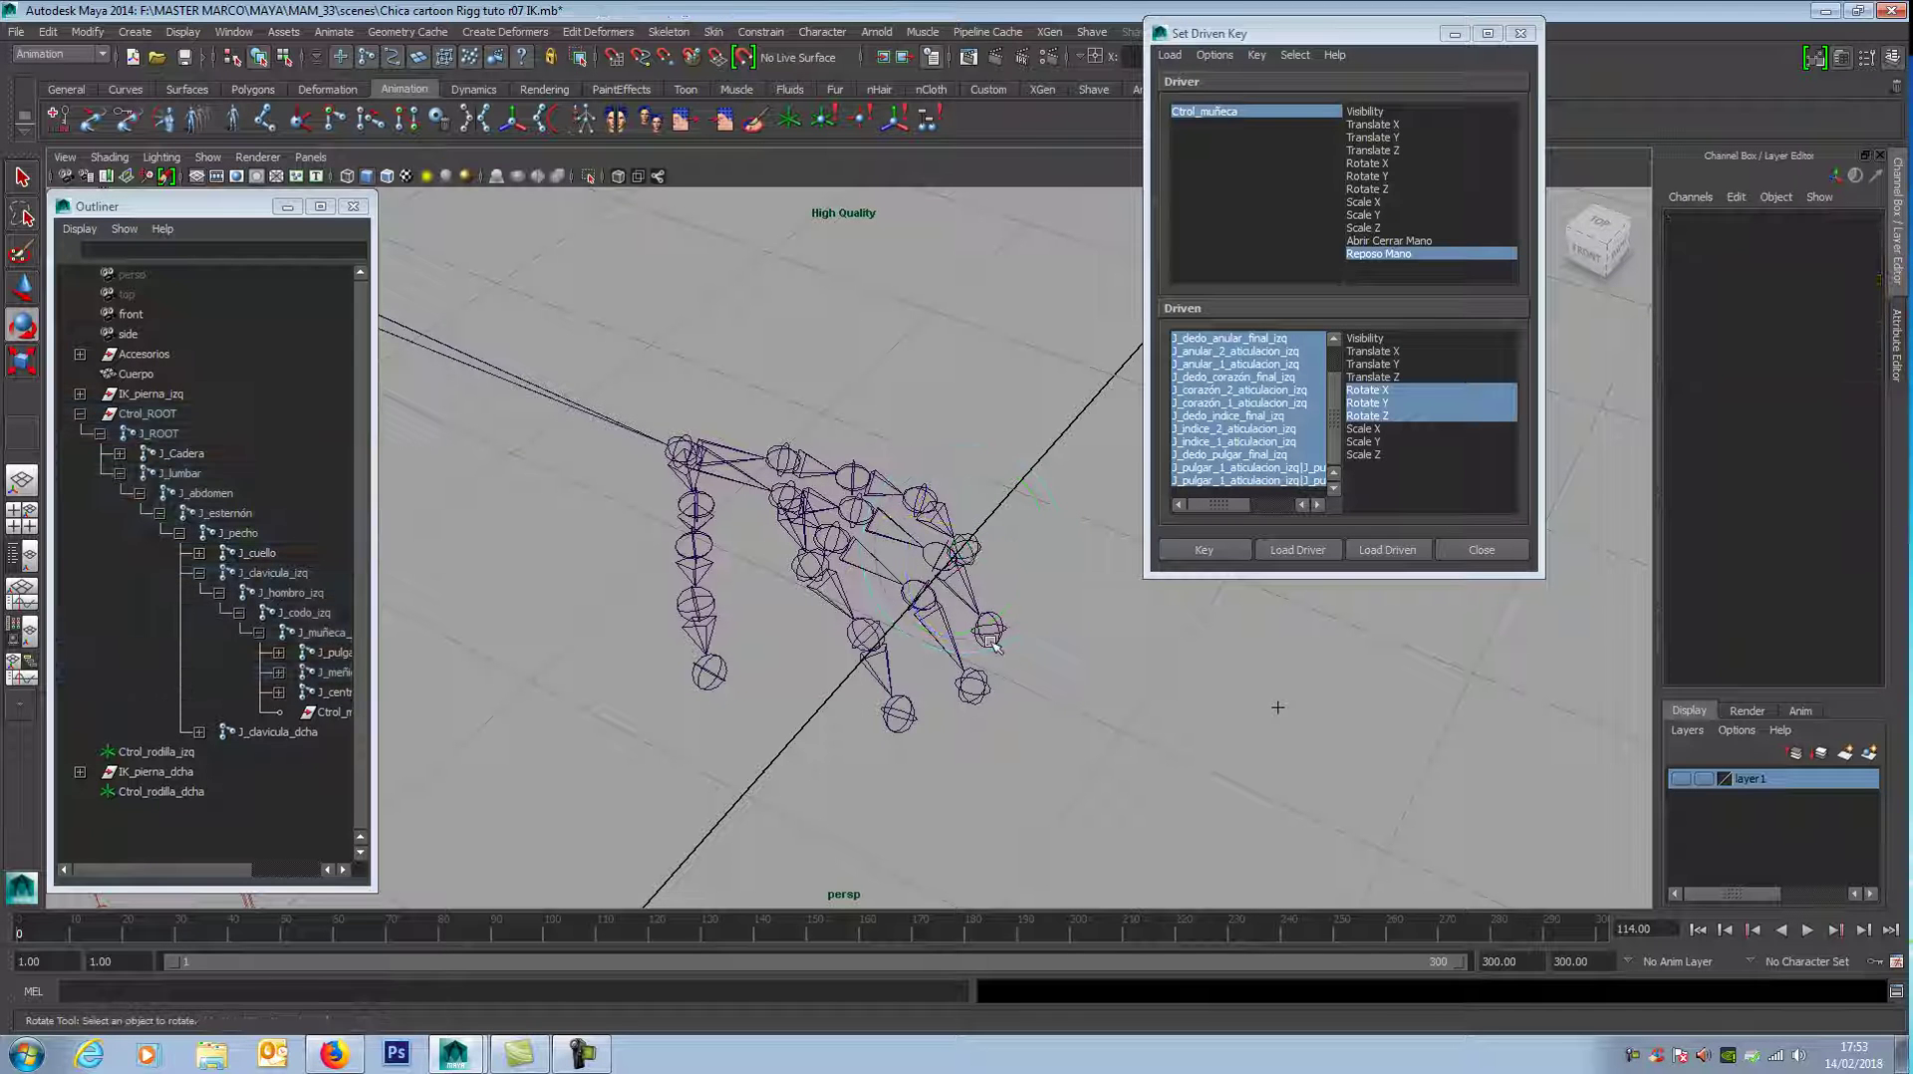
left_click(994, 639)
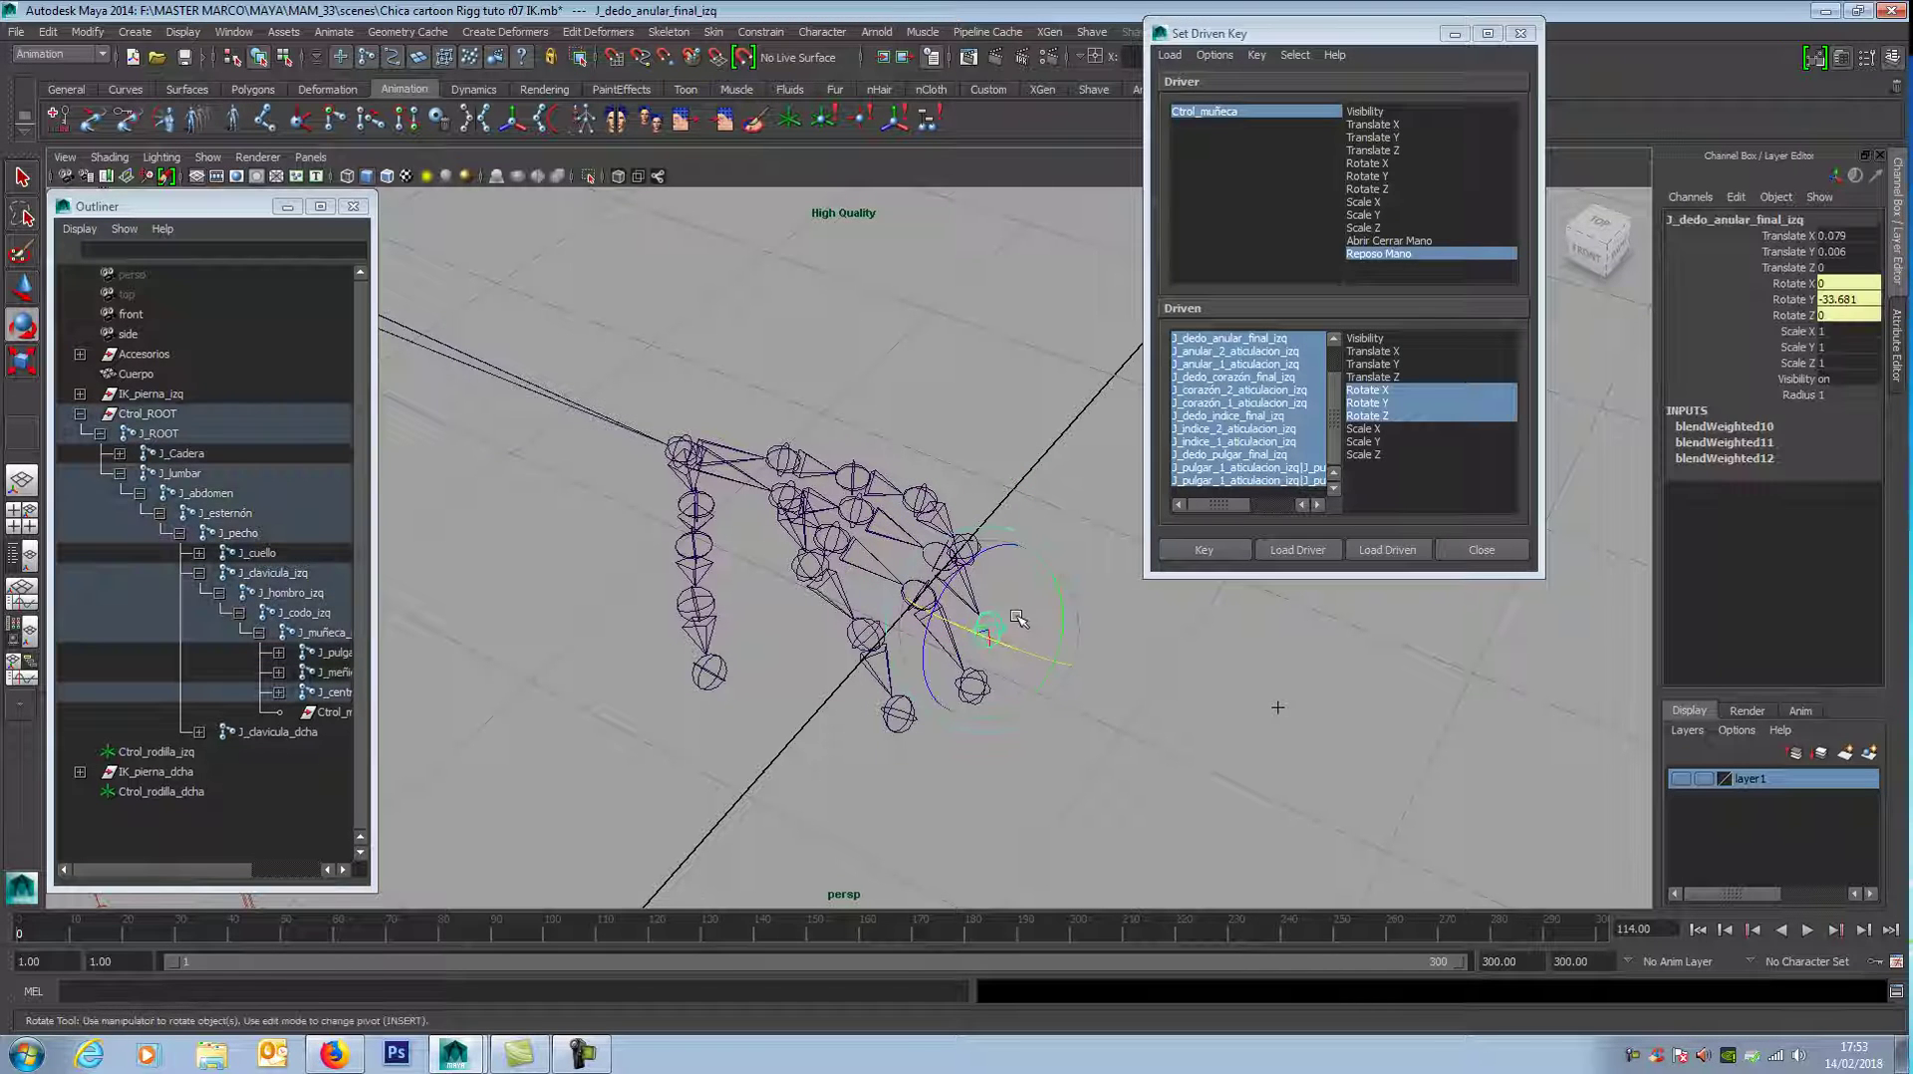
key("w")
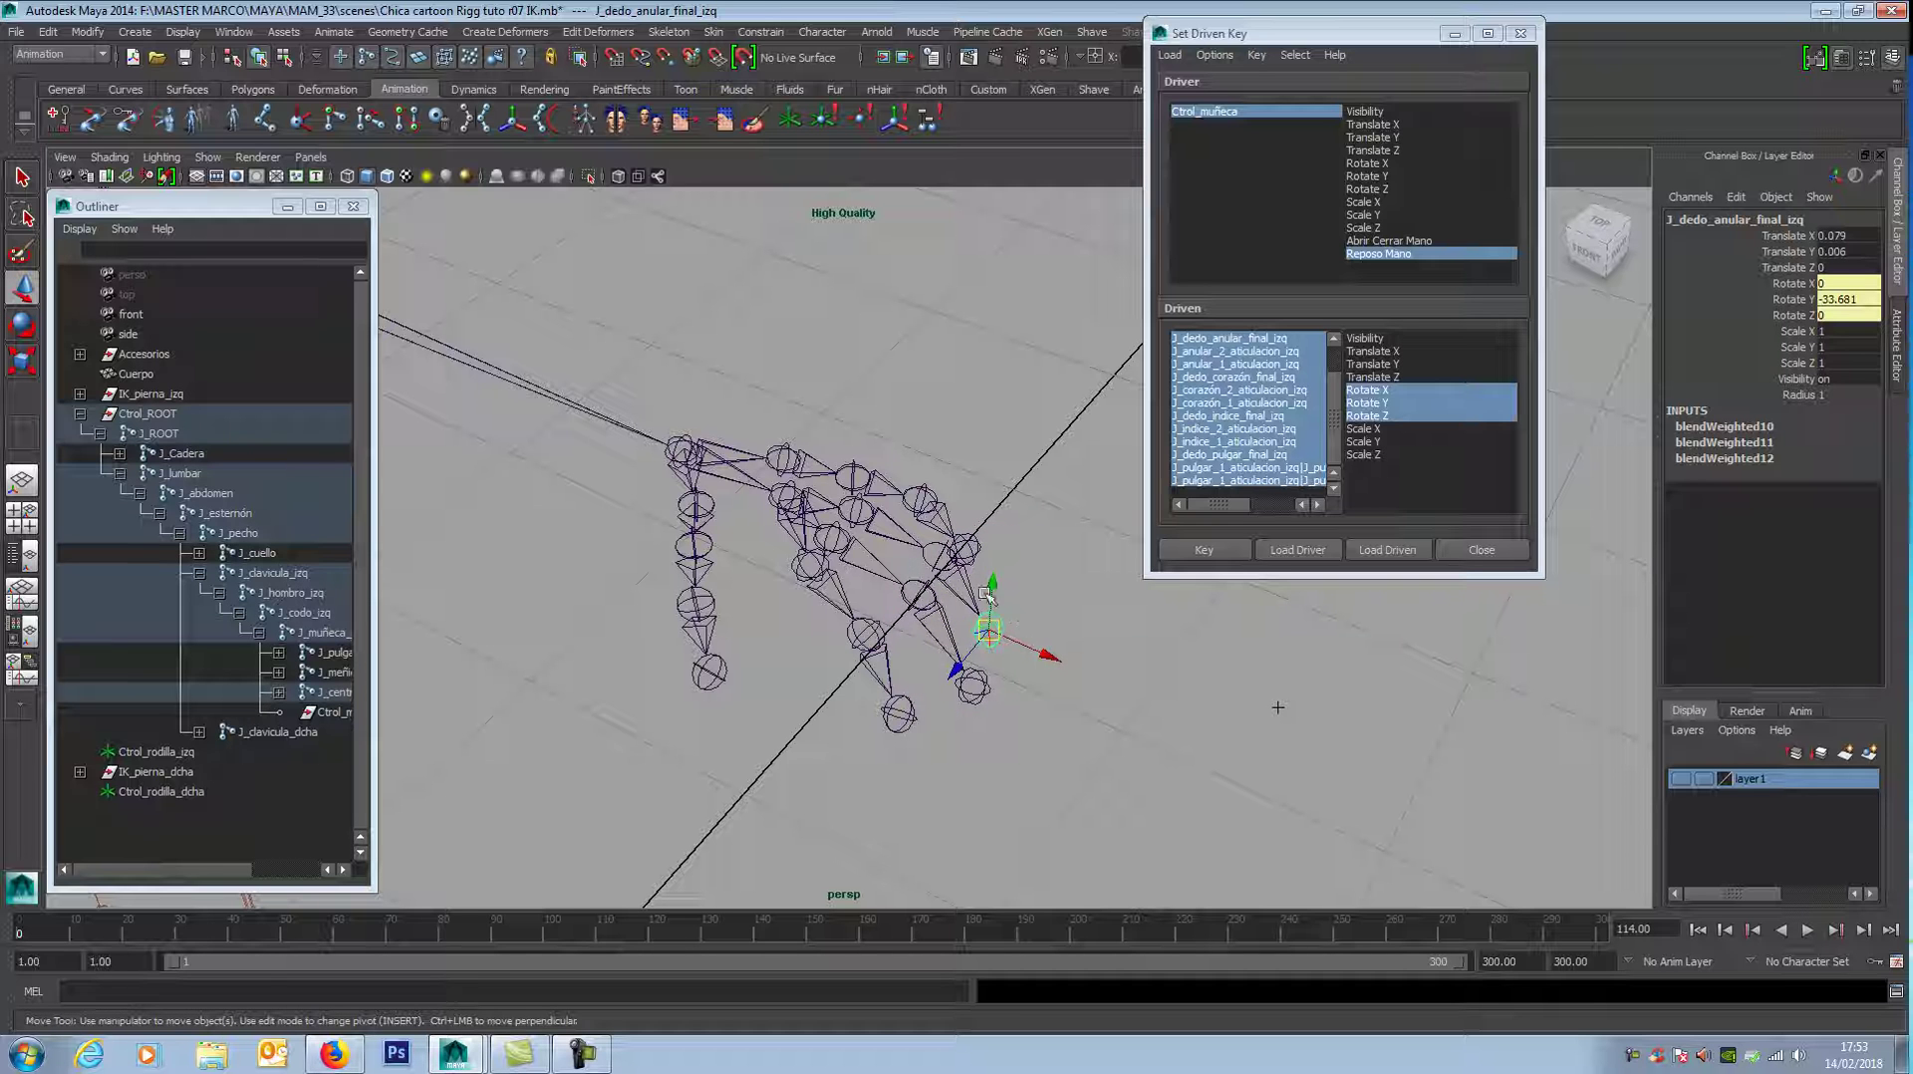
left_click(936, 558)
left_click(860, 518, "shift")
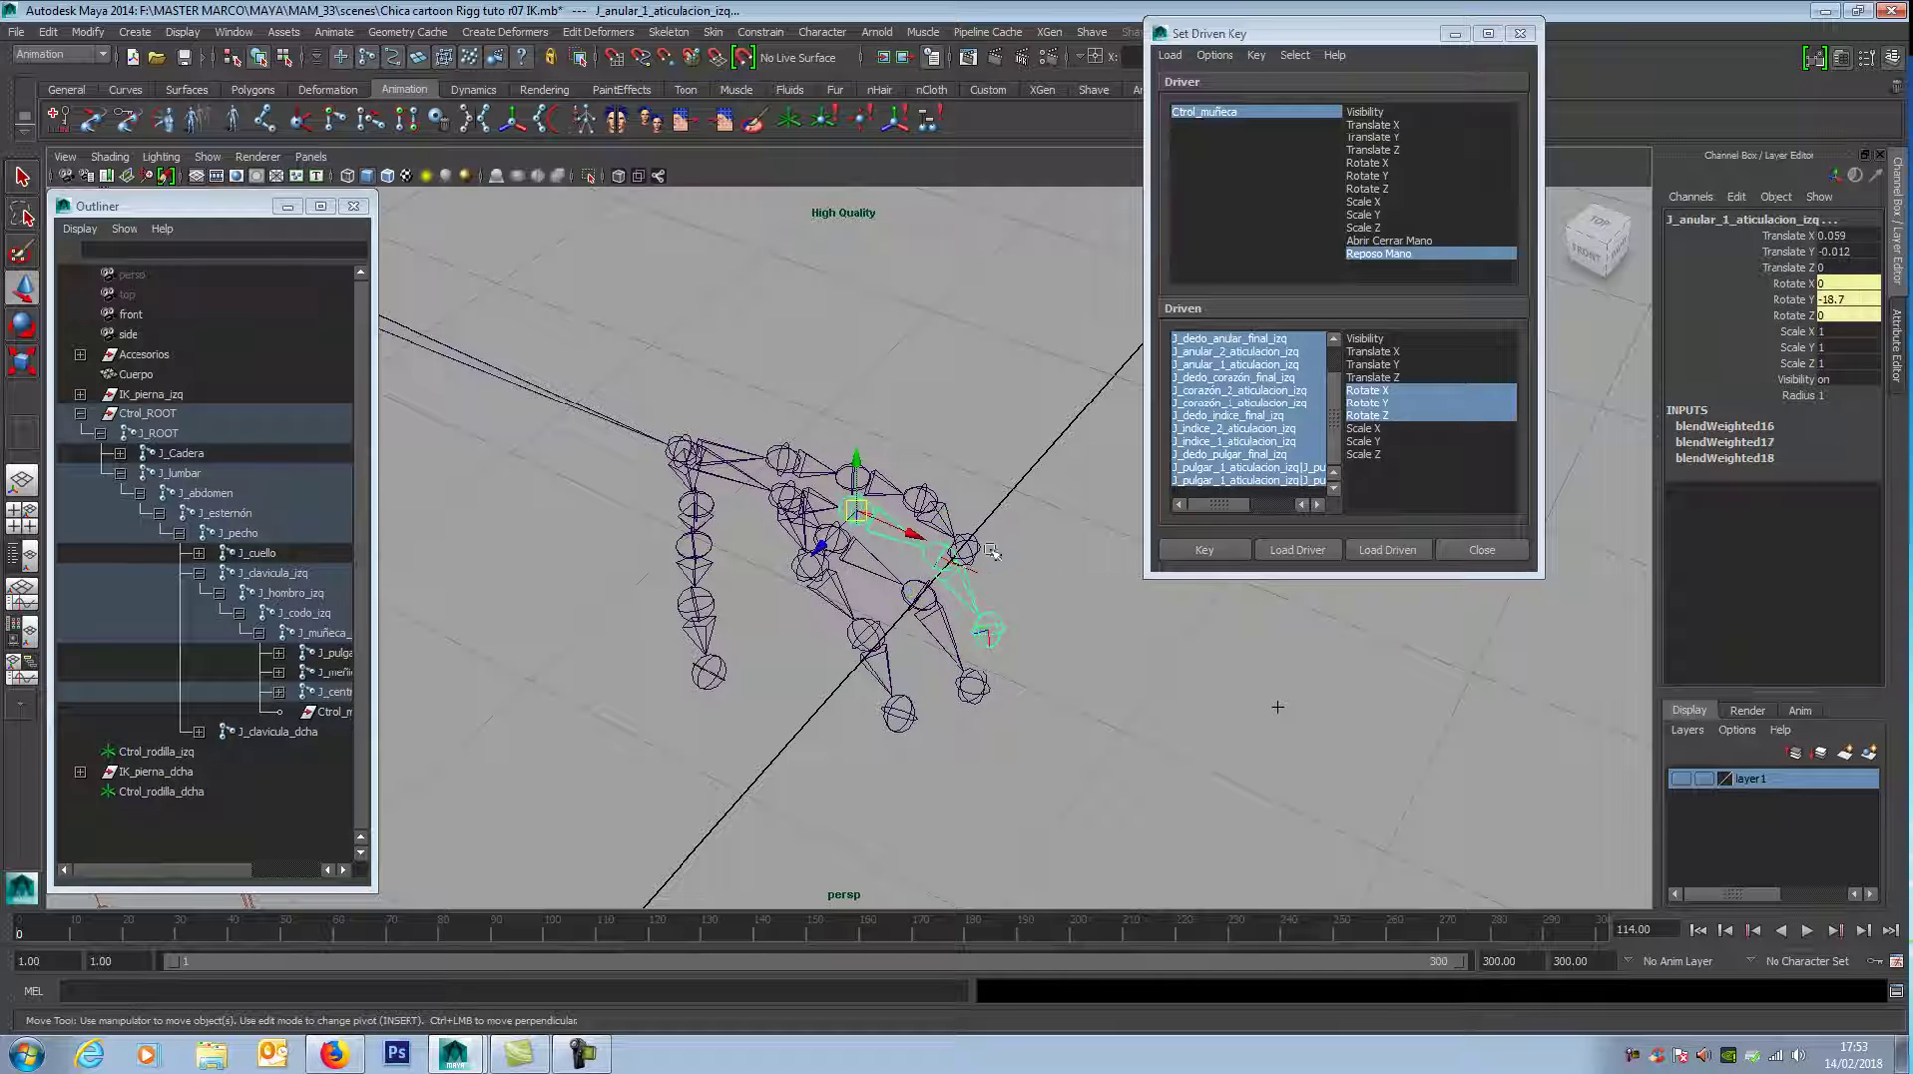
left_click(966, 548, "shift")
left_click(924, 501, "shift")
left_click(864, 479)
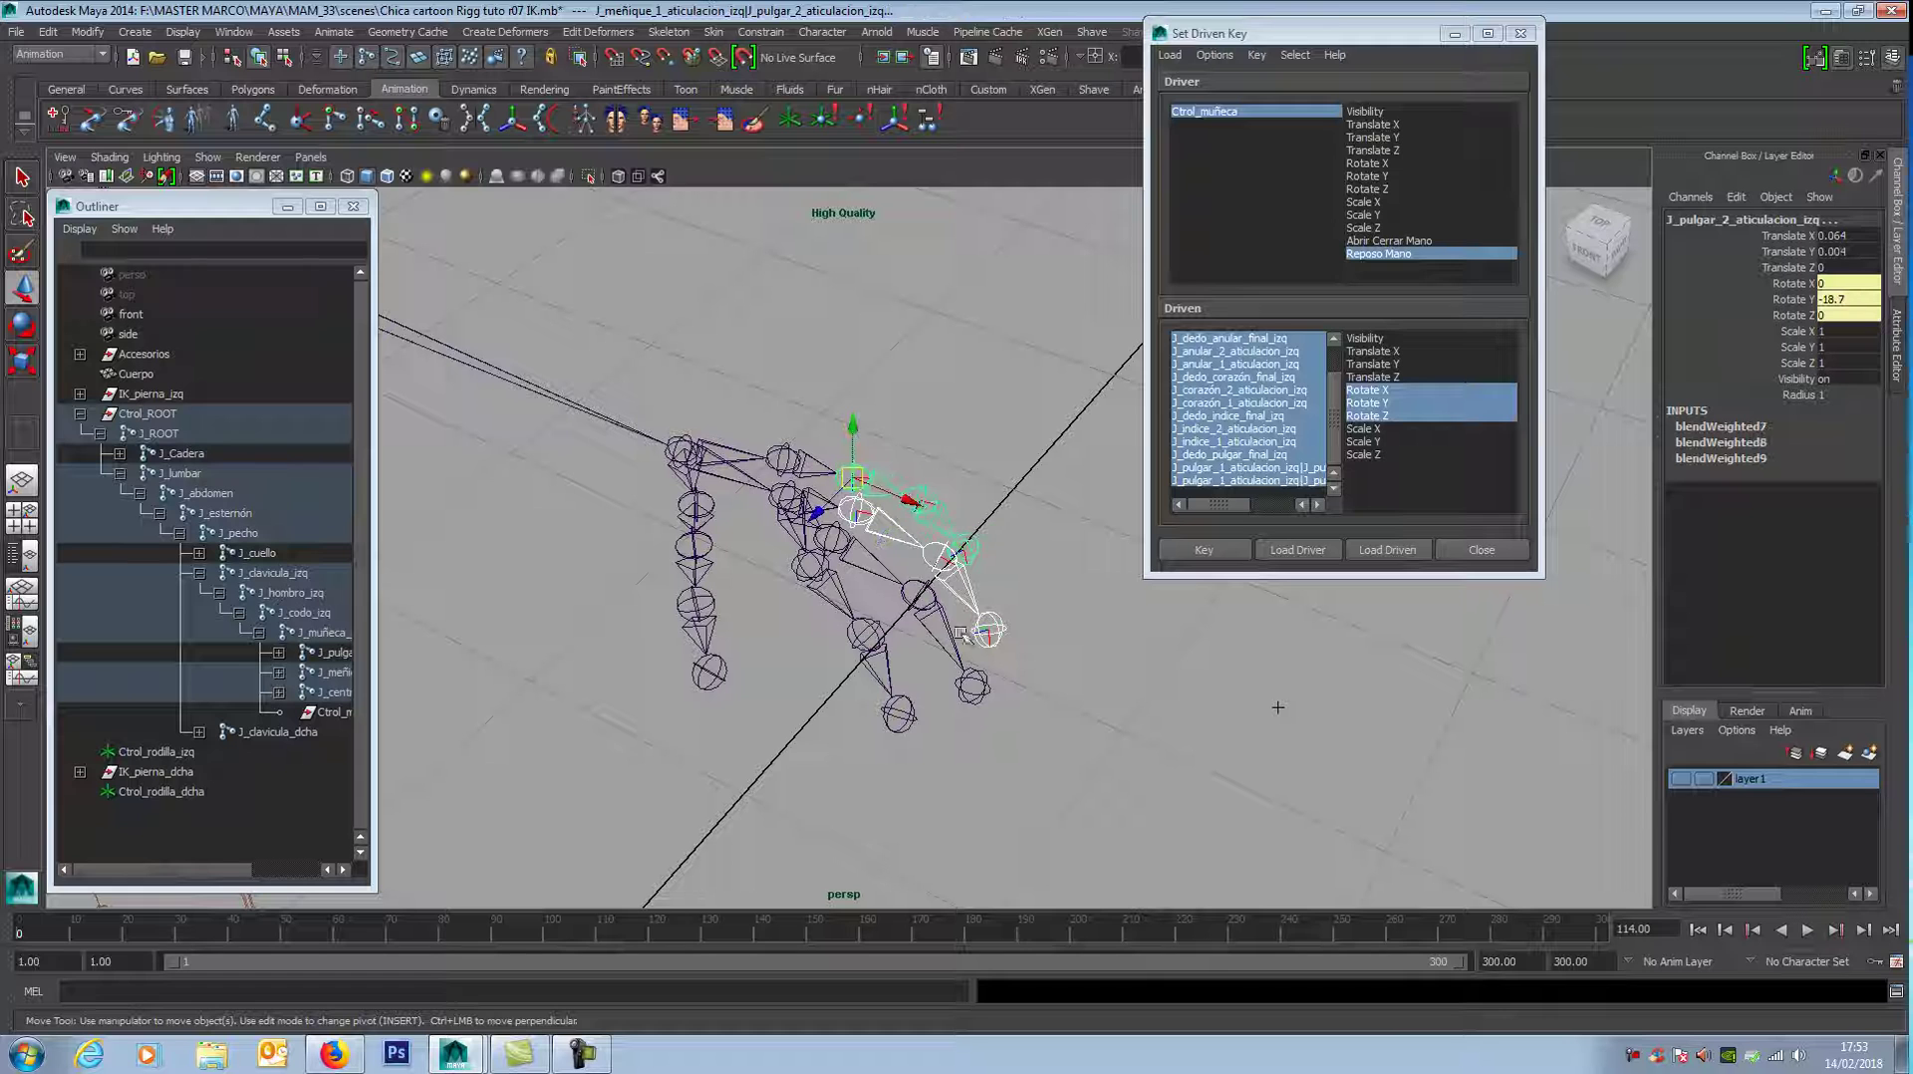
Step: Add all joints of the middle and index fingers and the thumb's three outer joints to the selection
left_click(969, 684, "shift")
left_click(923, 599, "shift")
left_click(834, 543, "shift")
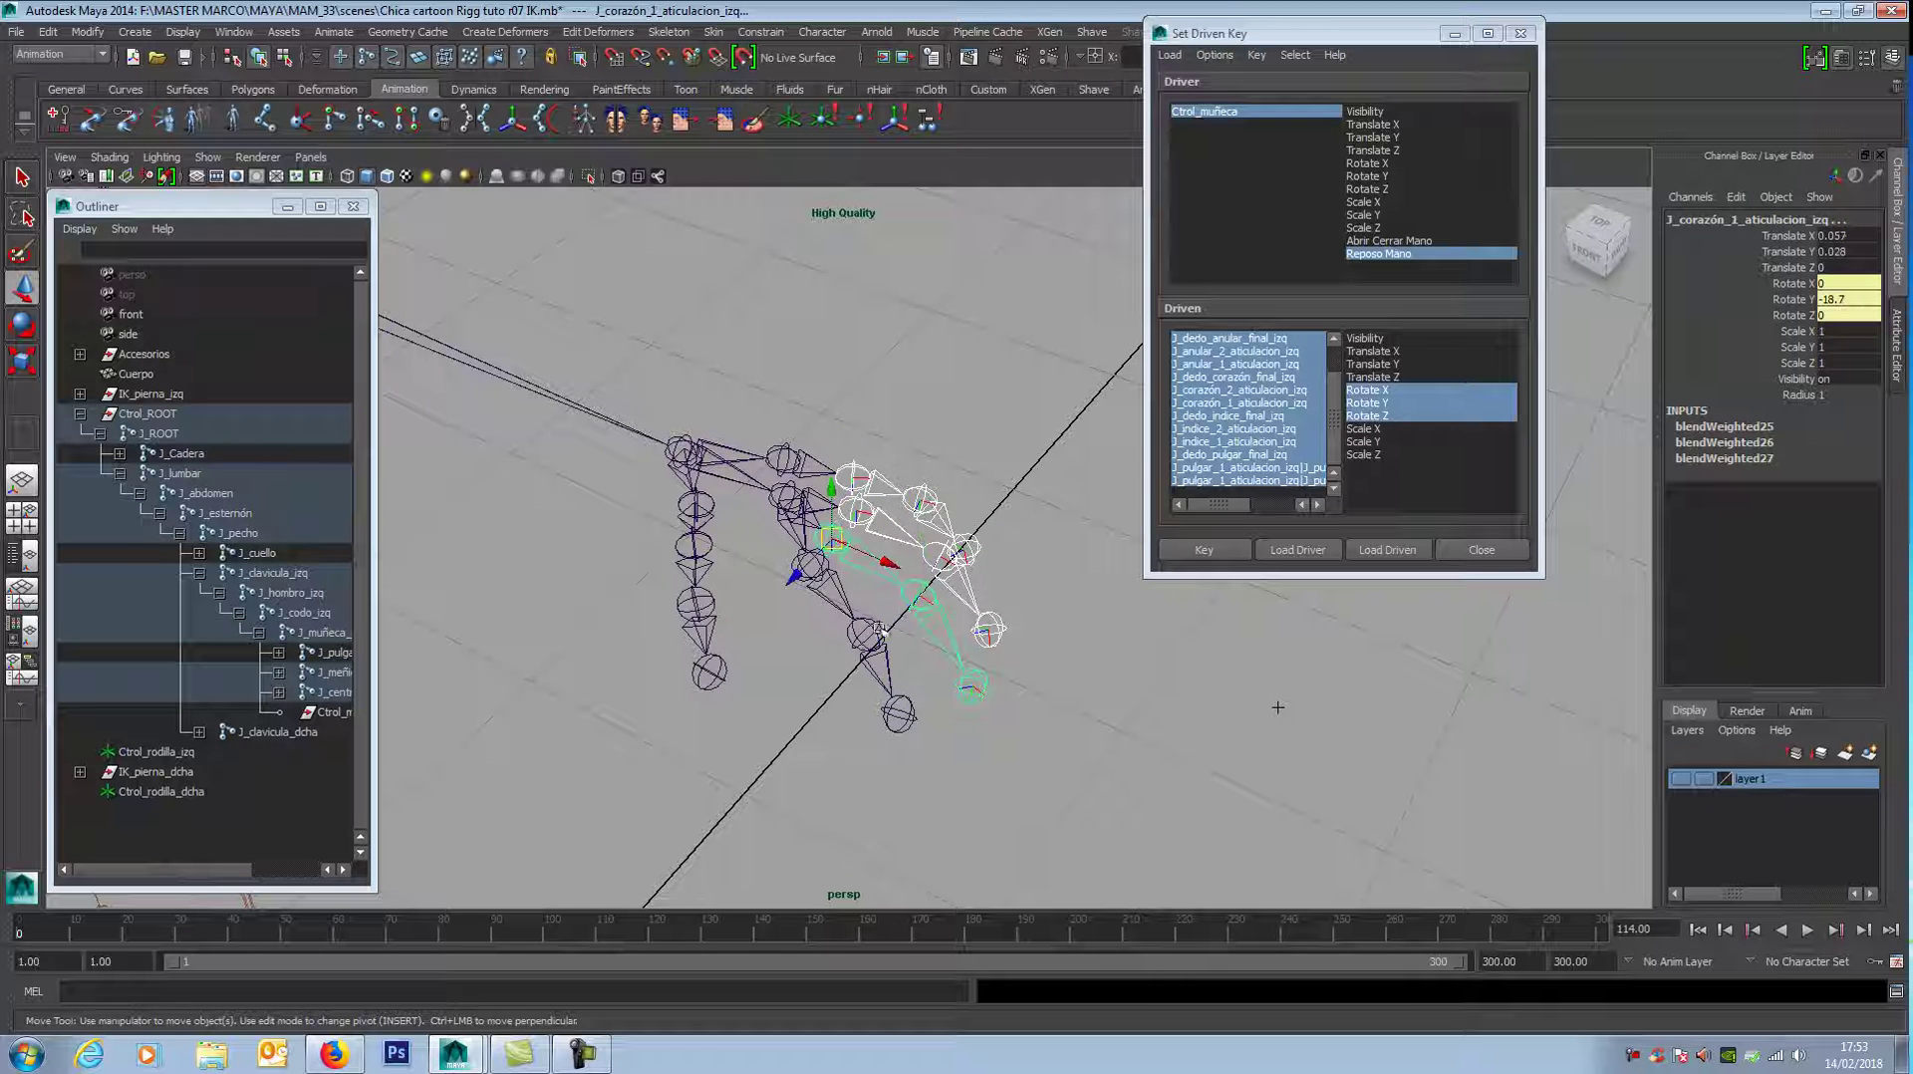
left_click(899, 716)
key("Up")
key("Up")
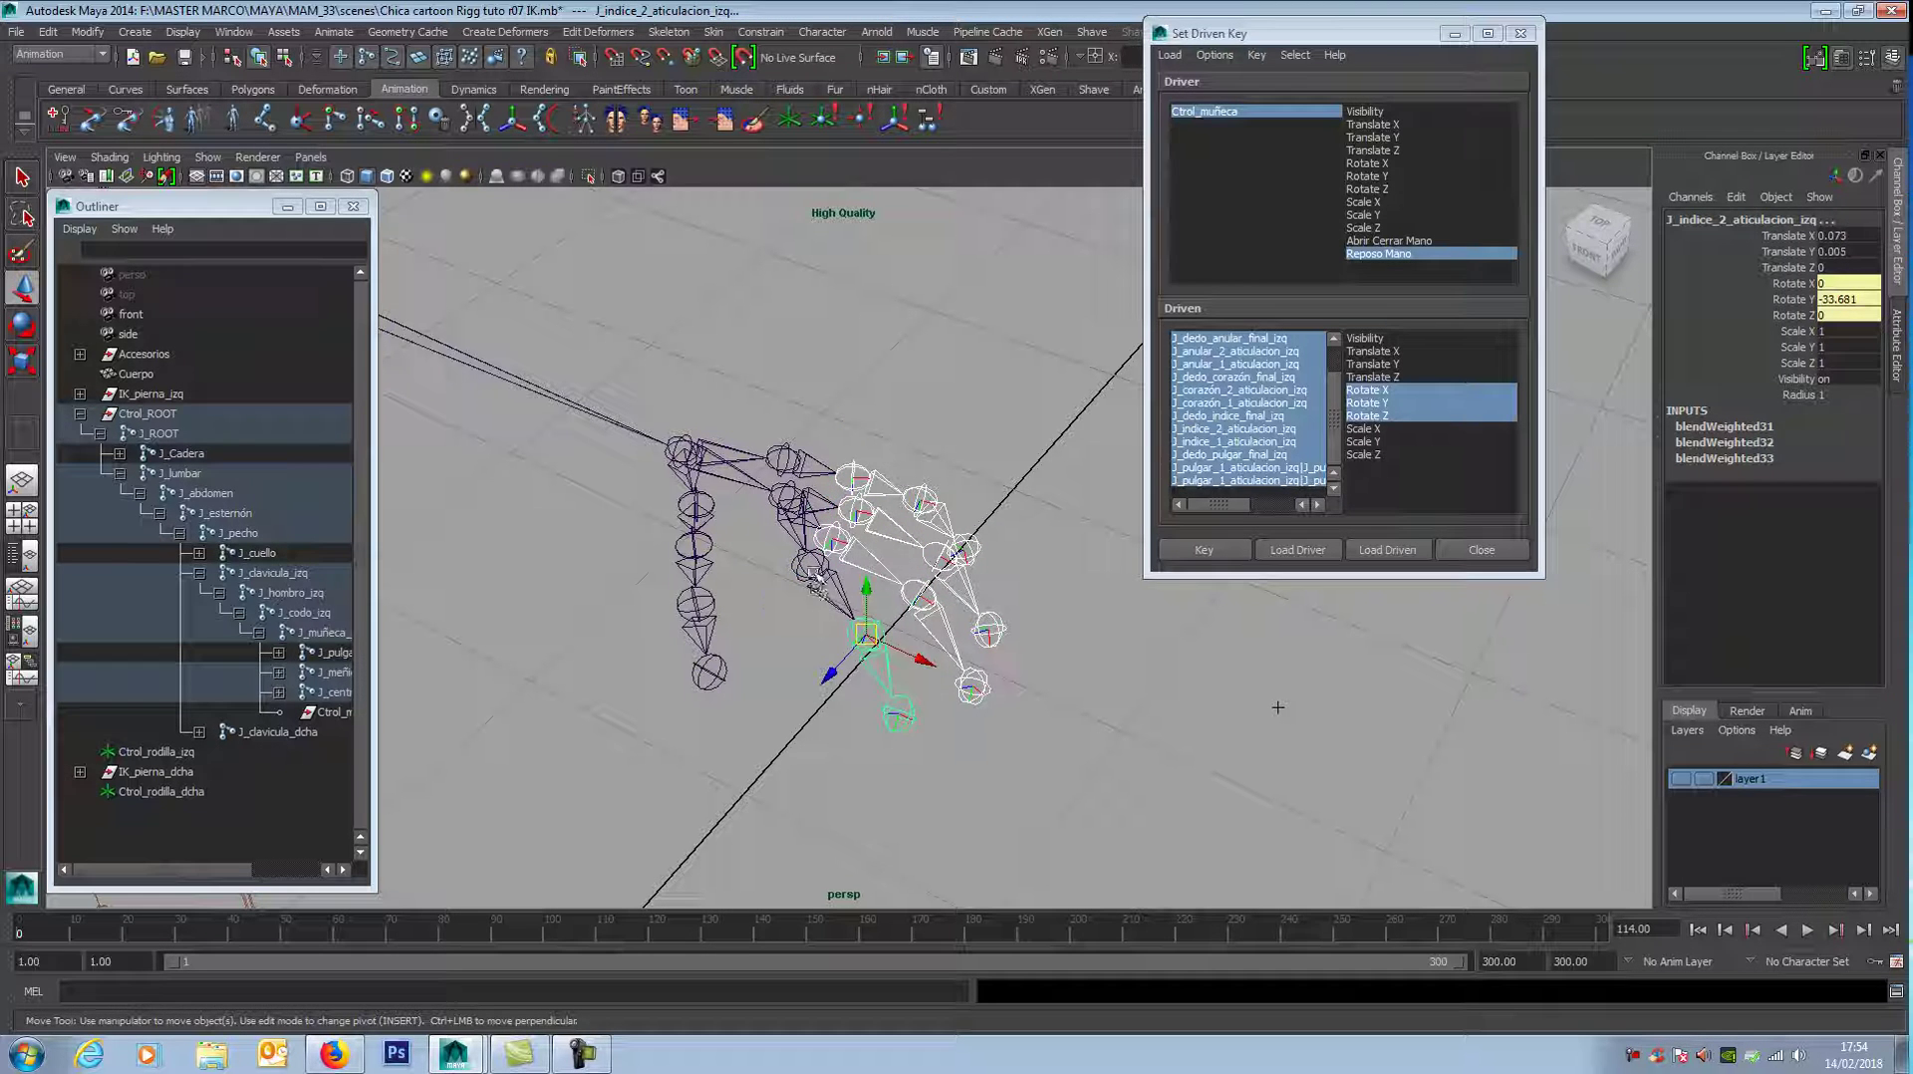
left_click(703, 677, "shift")
left_click(689, 610, "shift")
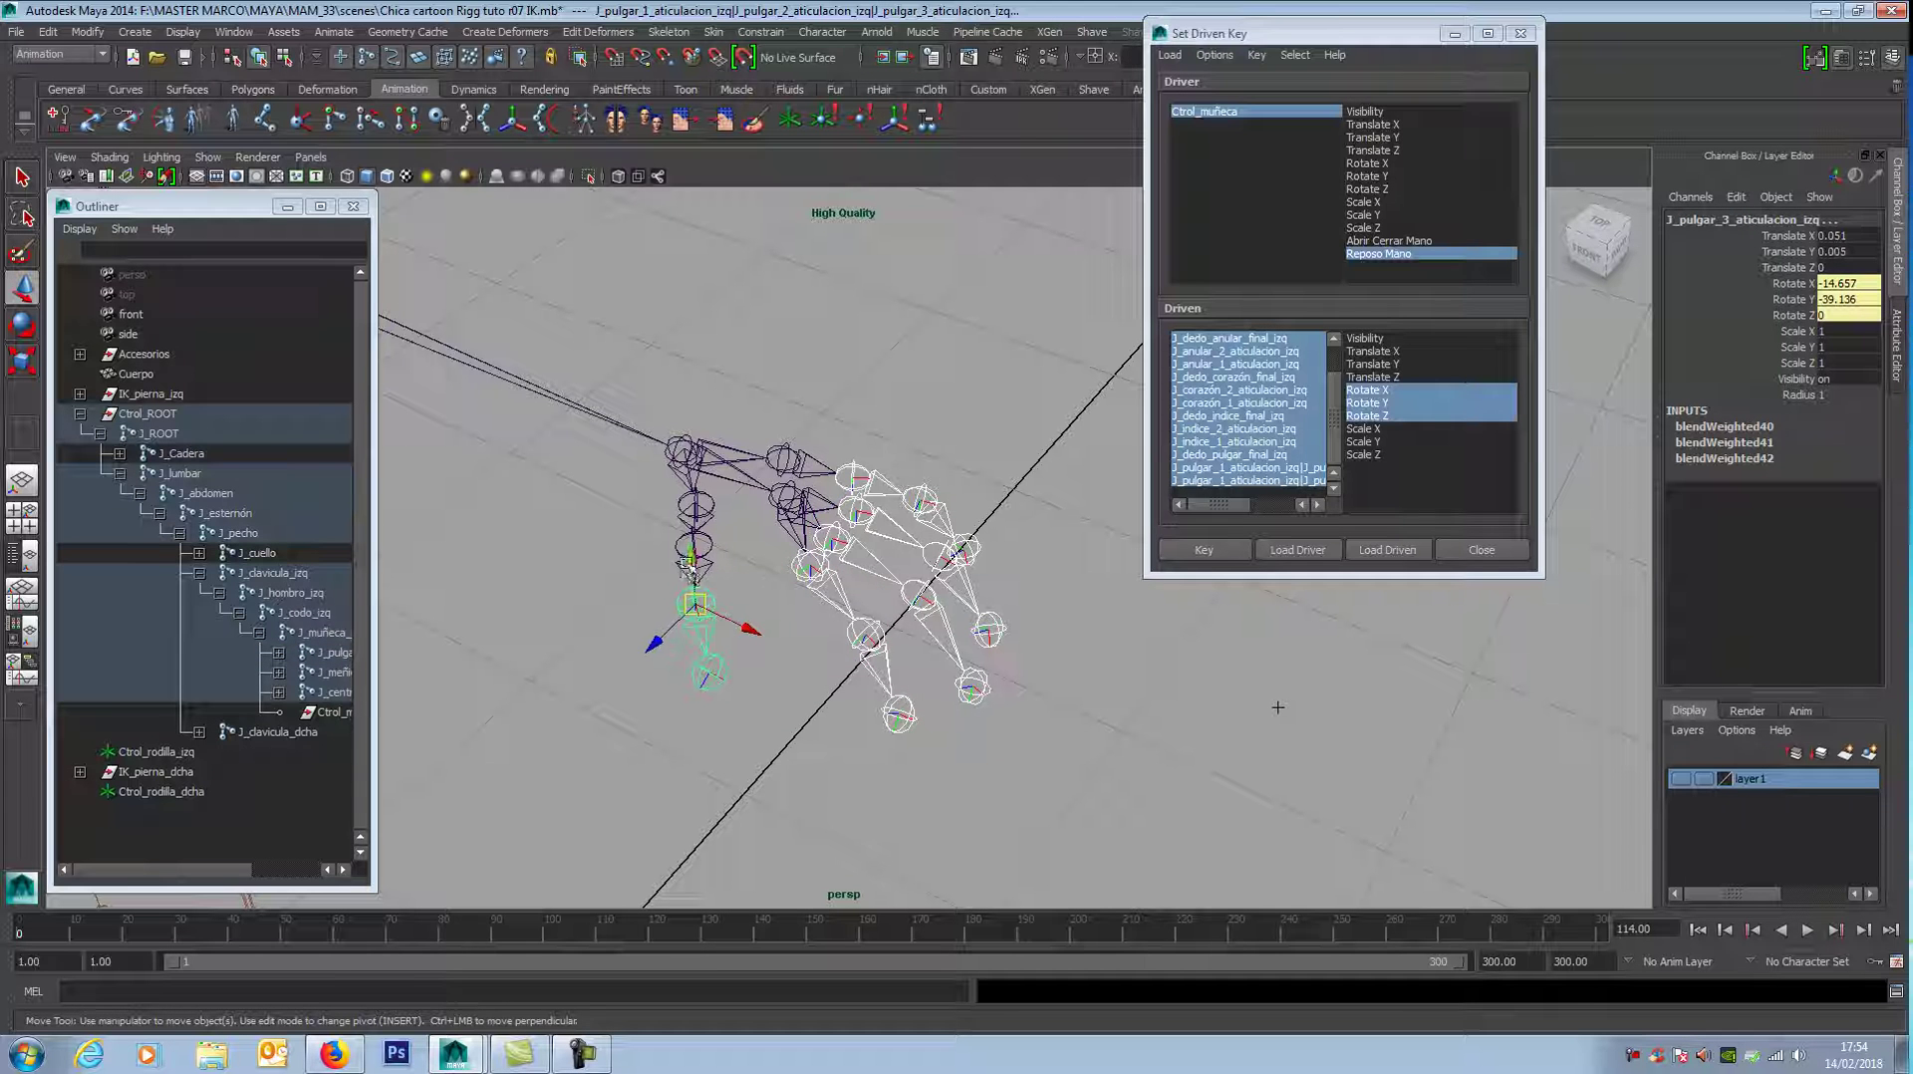
key("Up")
Step: Set the selected joints' X, Y and Z rotations to 0, key them against Reposo Mano at 0, and close the Set Driven Key window
left_click(1839, 284)
left_click_drag(1841, 291, 1836, 314)
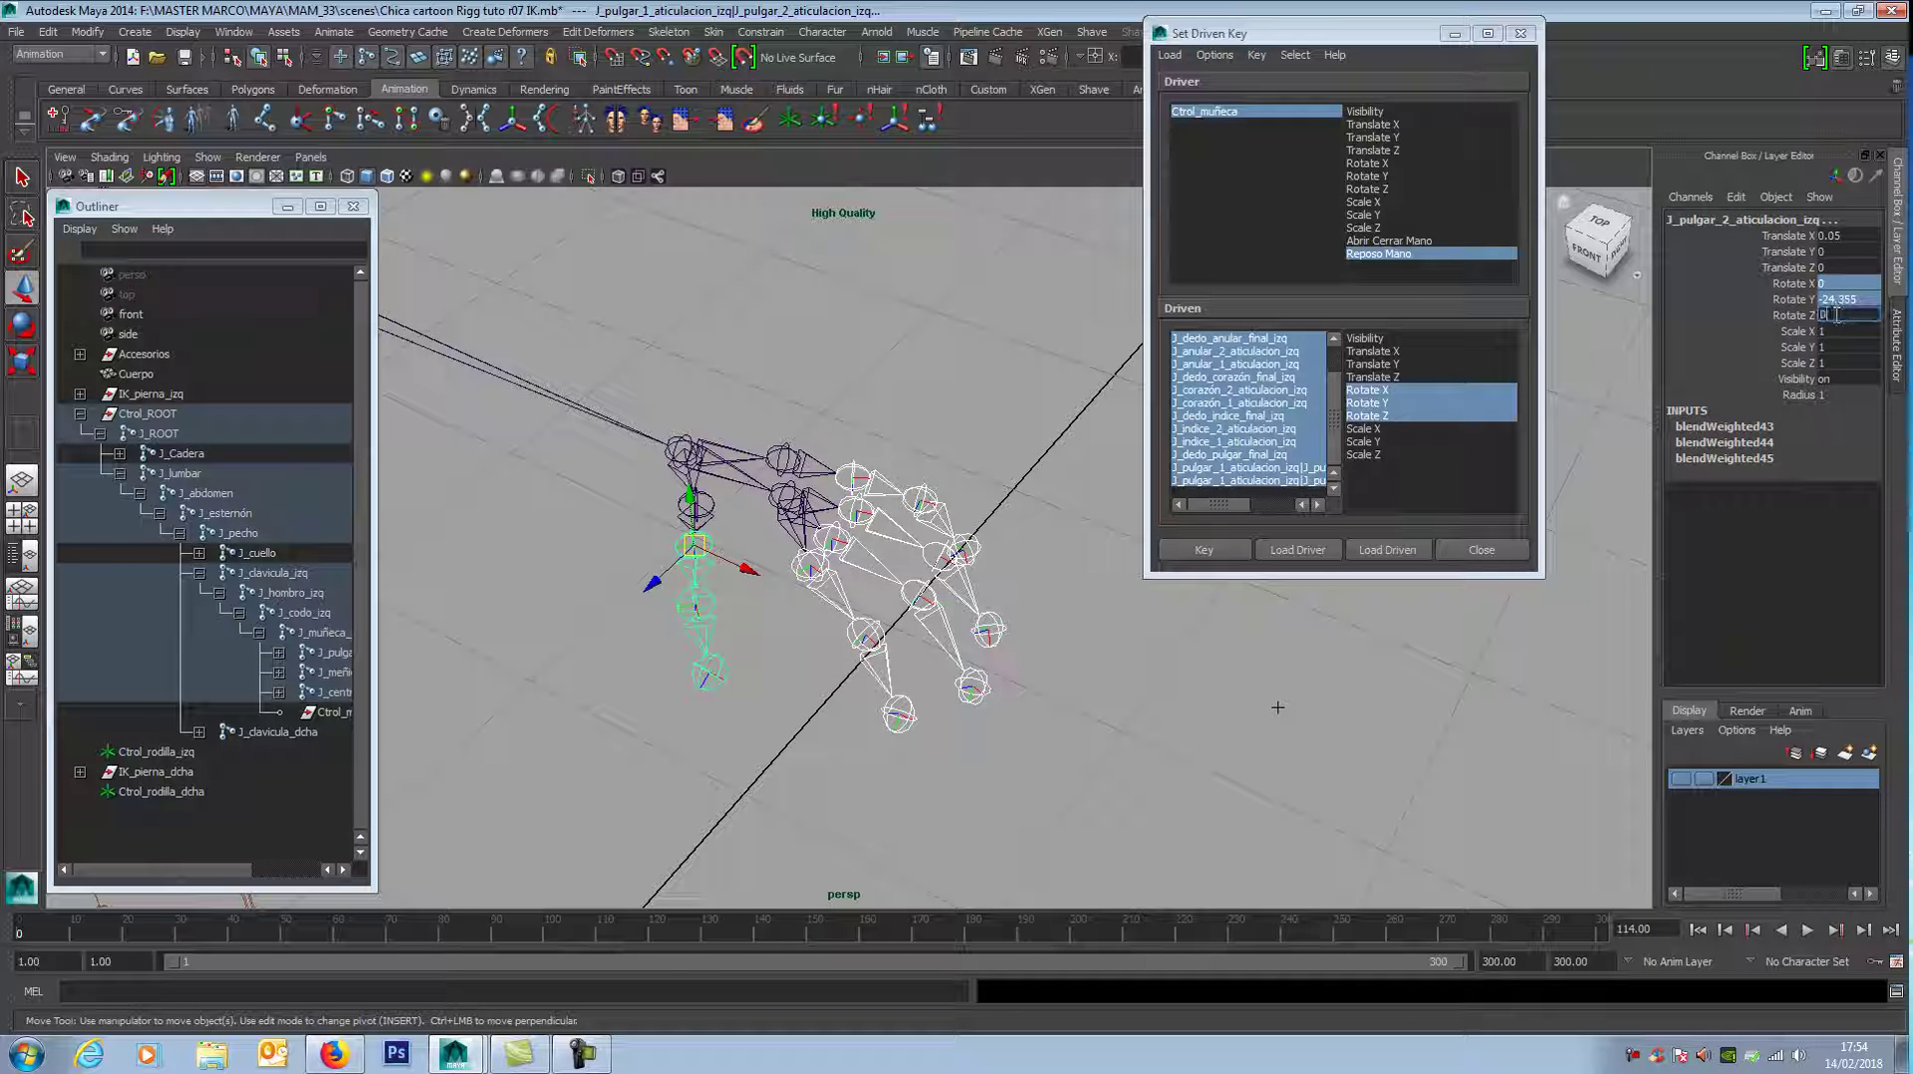
type("0")
key("Return")
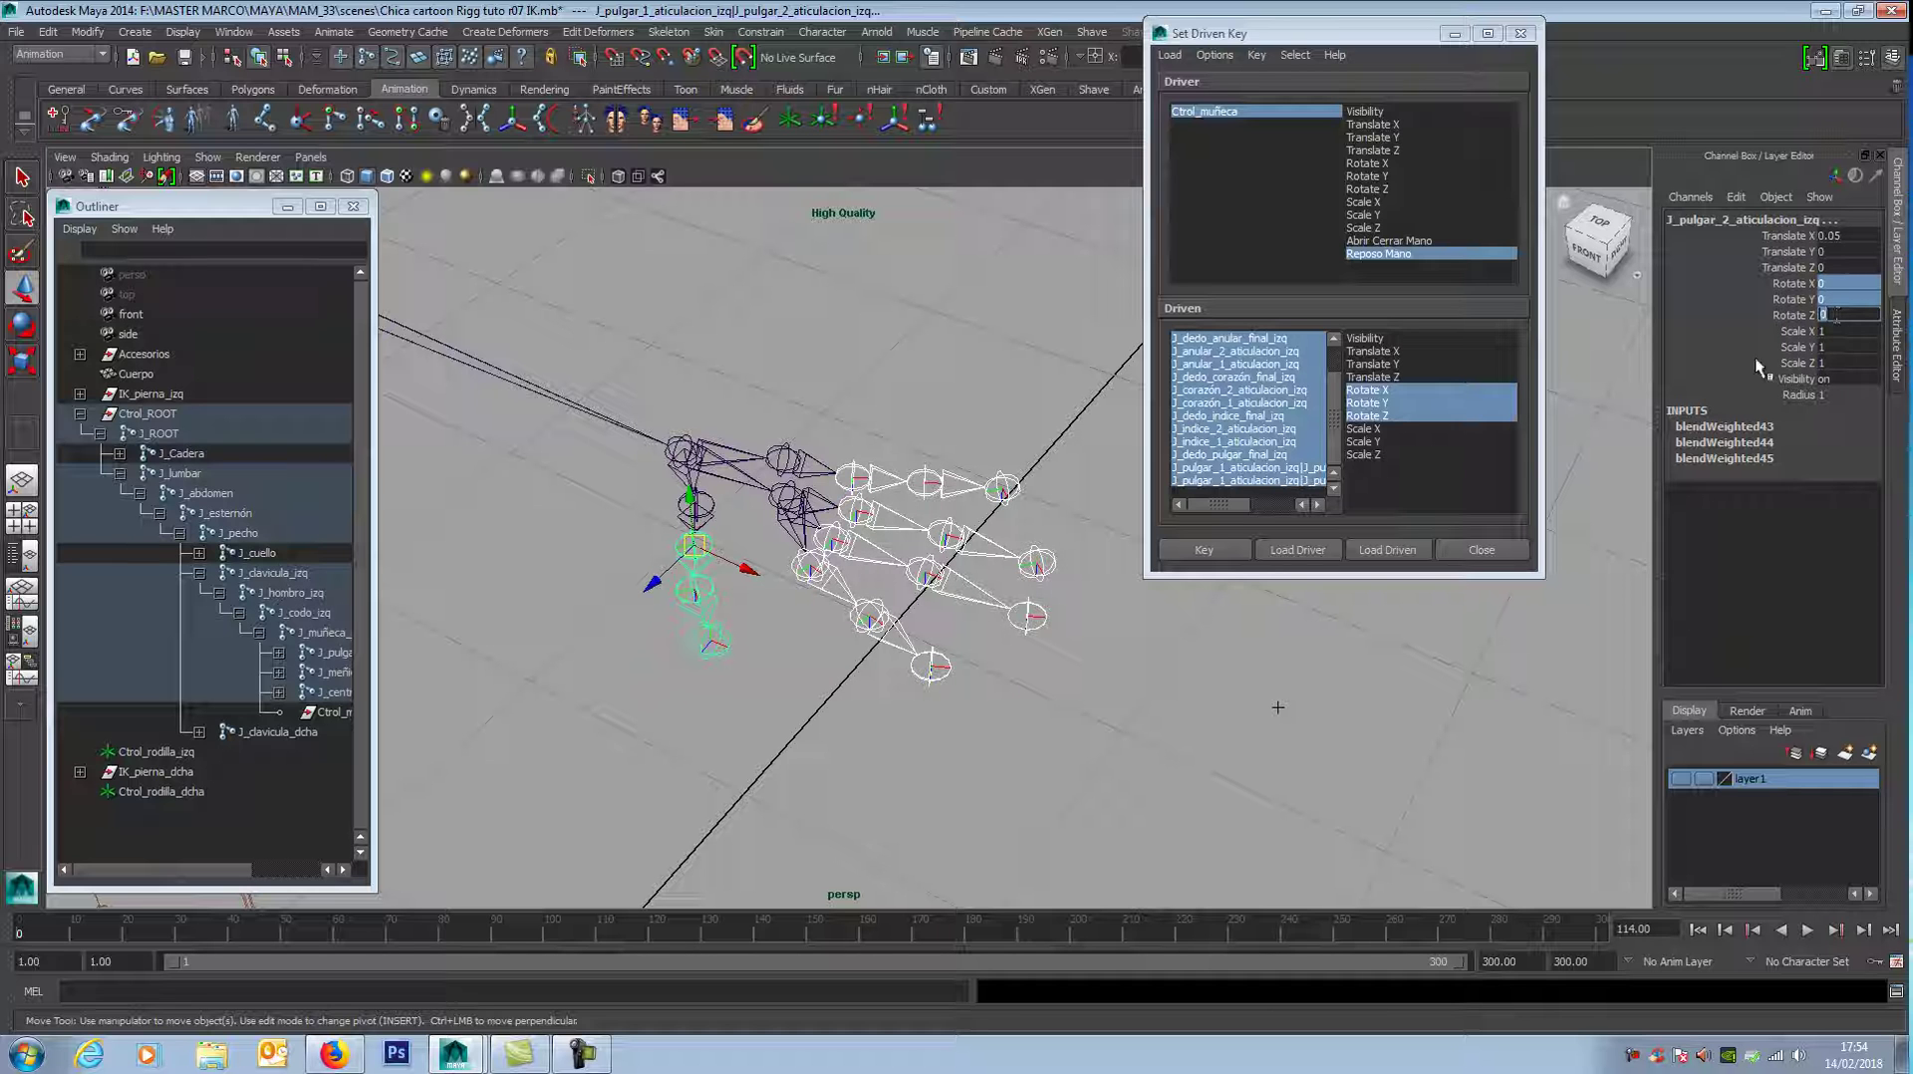
left_click(1205, 551)
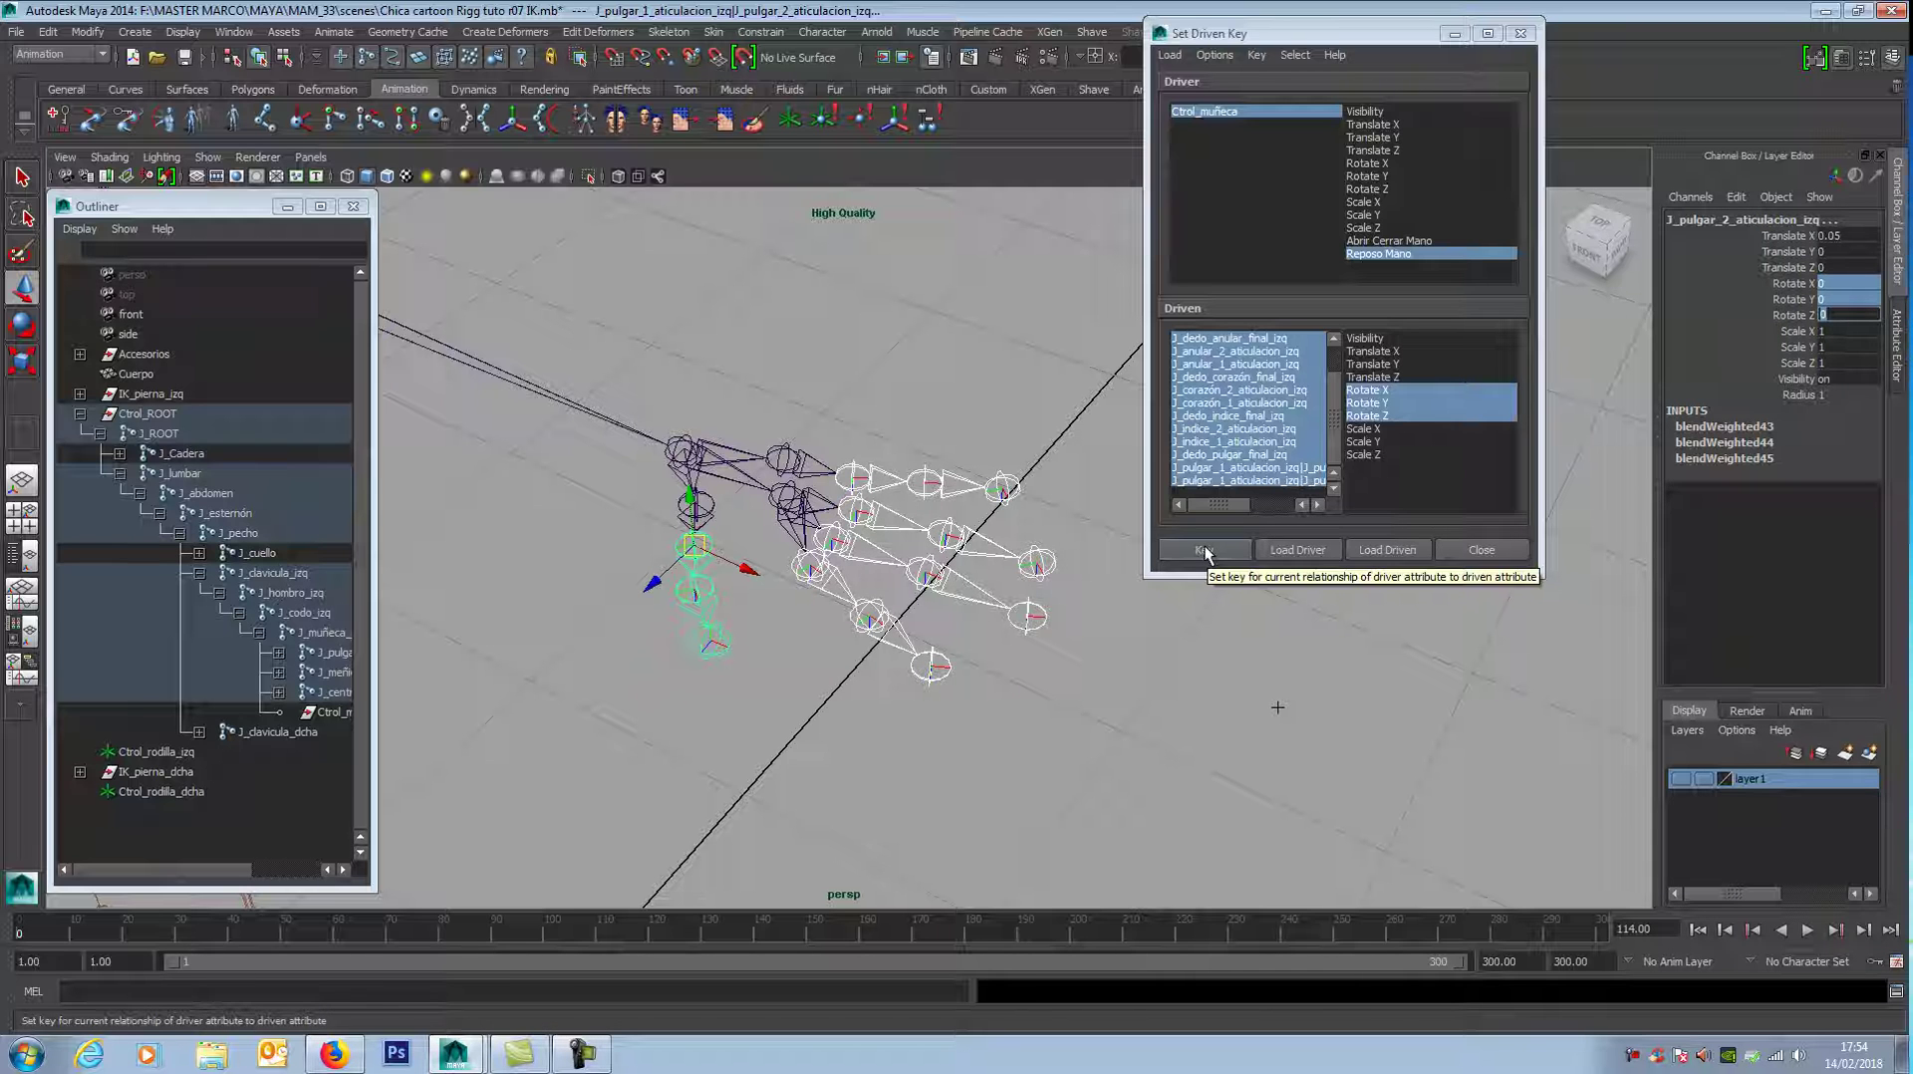
left_click(1477, 554)
Step: Test the relaxed hand pose by bringing Ctrol_muñeca's Reposo Mano up to 10
left_click_drag(1213, 700, 1316, 732)
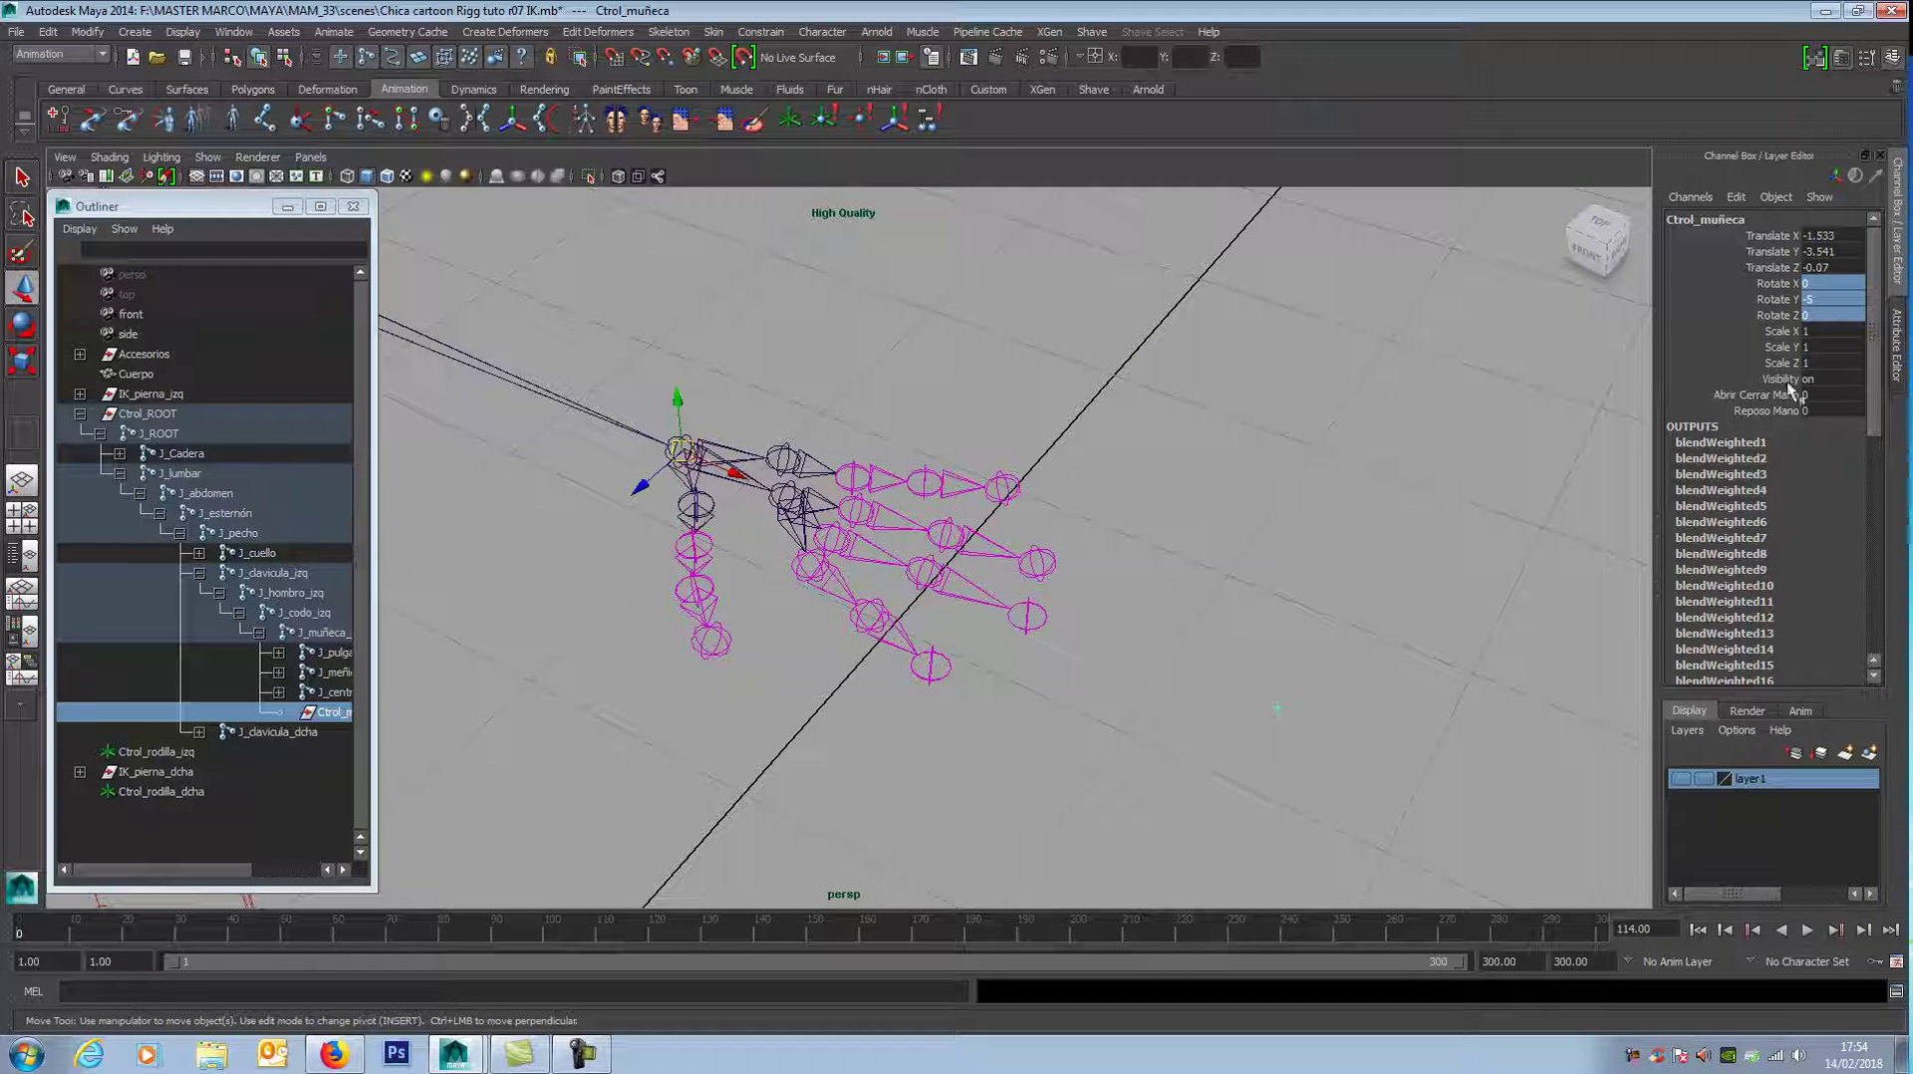
left_click(1771, 412)
middle_click_drag(1345, 565, 1669, 637)
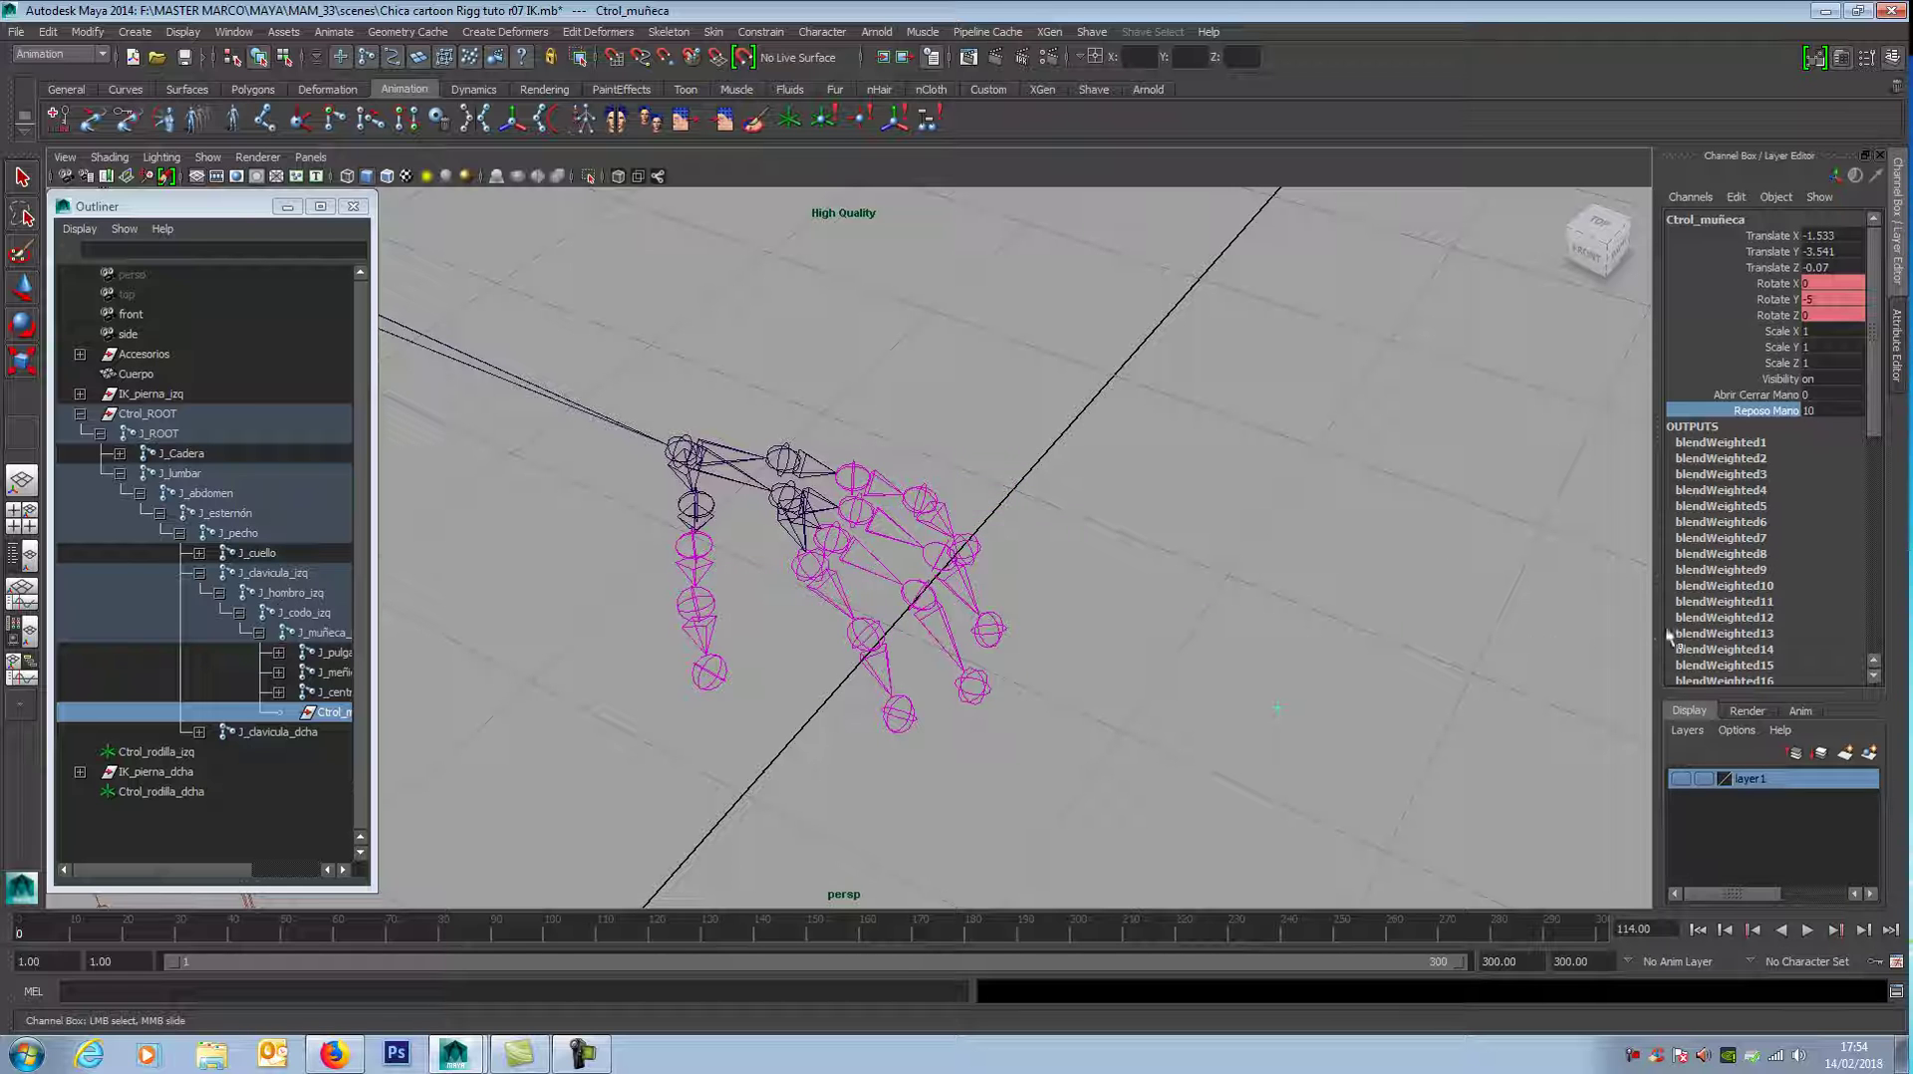
left_click_drag(1331, 610, 1303, 555, "alt")
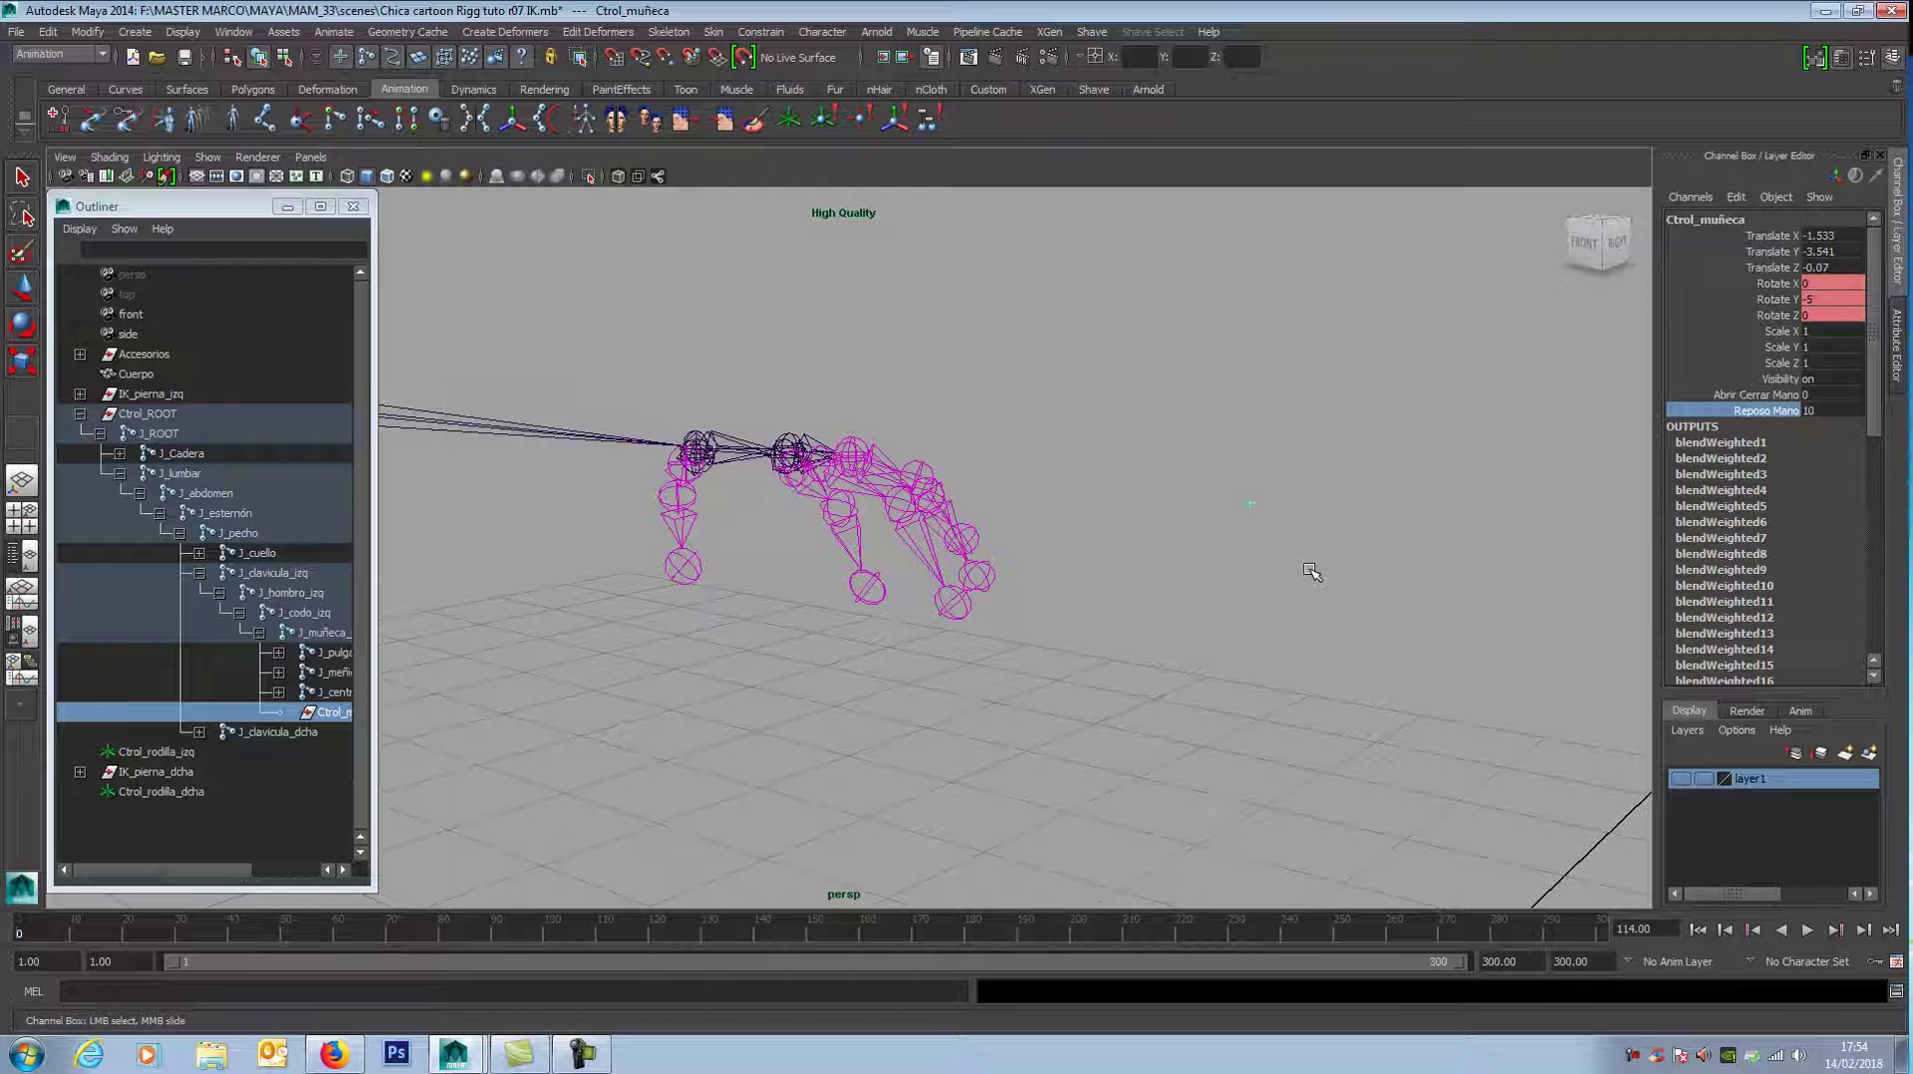